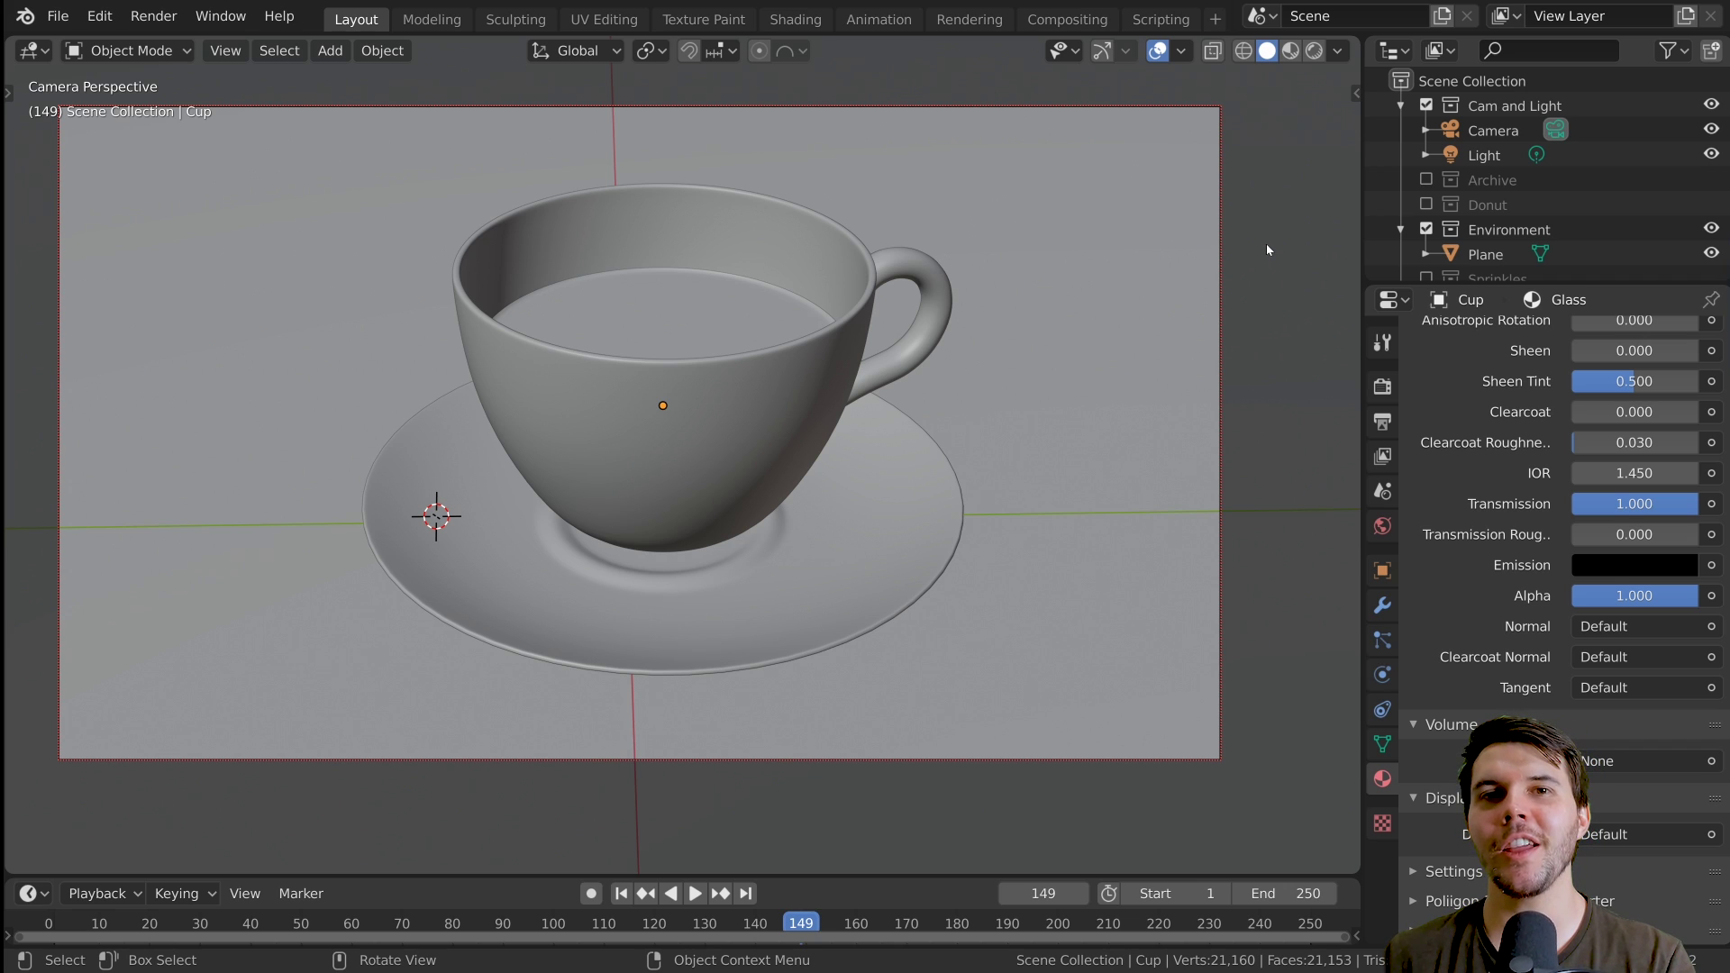
Examine the cup, its handle and the saucer from several viewing angles
scroll(1132, 489, up, 2)
scroll(1127, 501, down, 1)
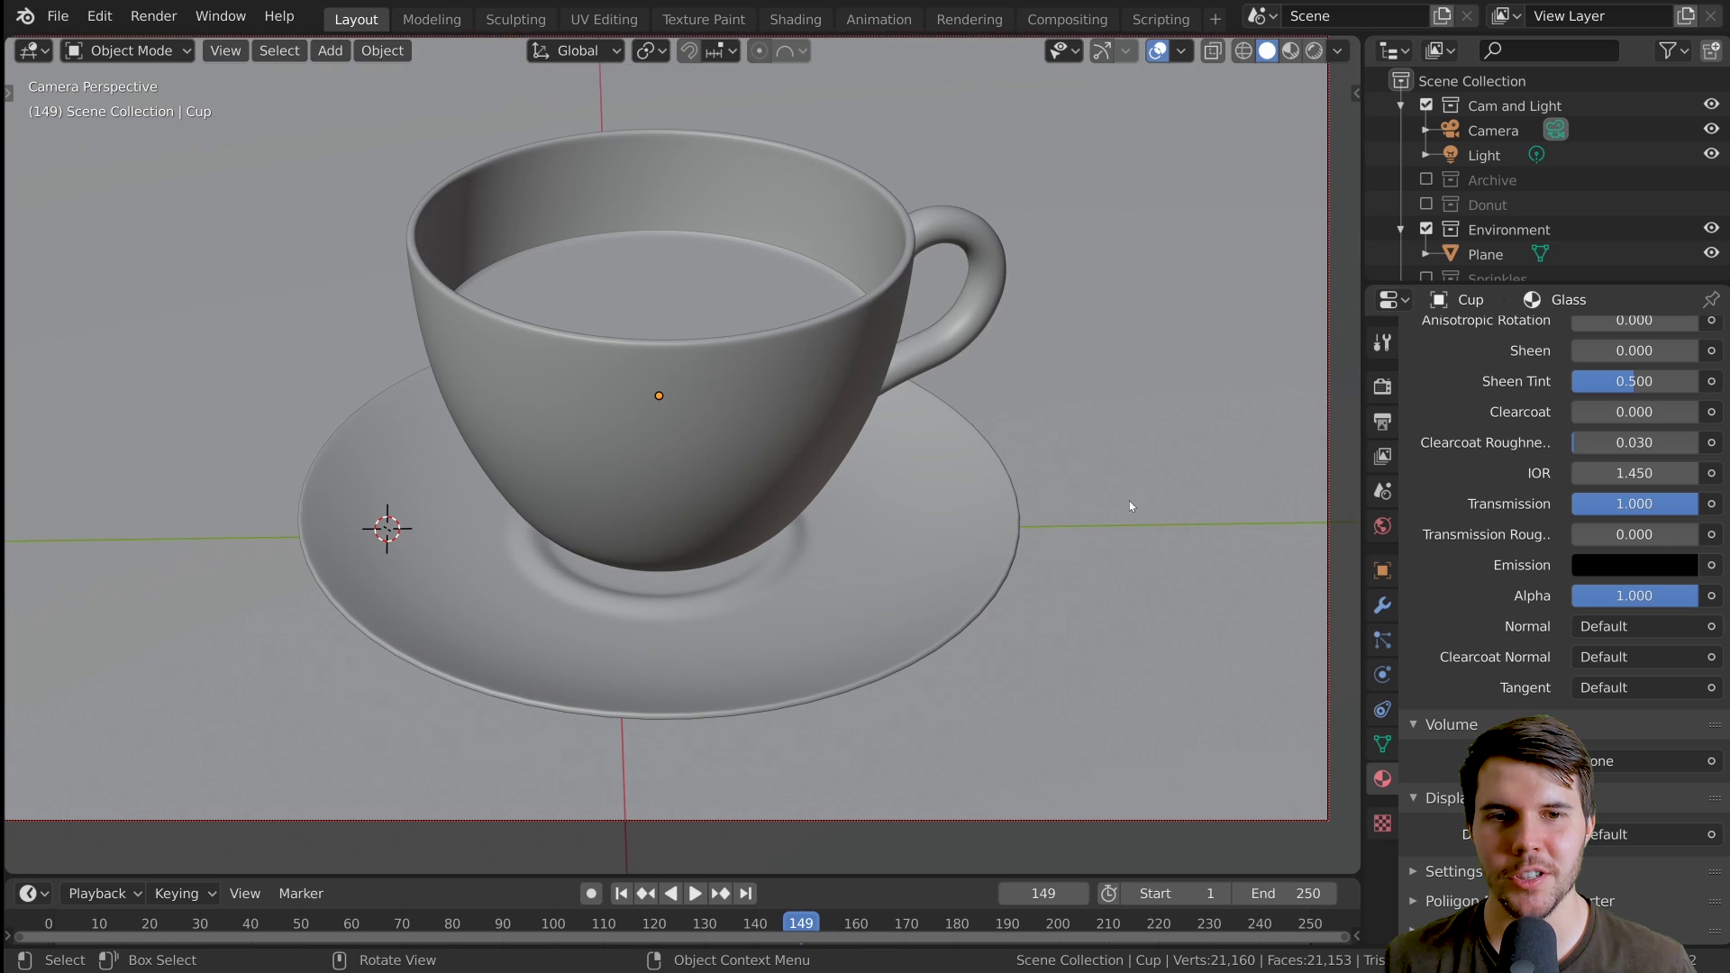
shift+middle_drag(1127, 502, 985, 479)
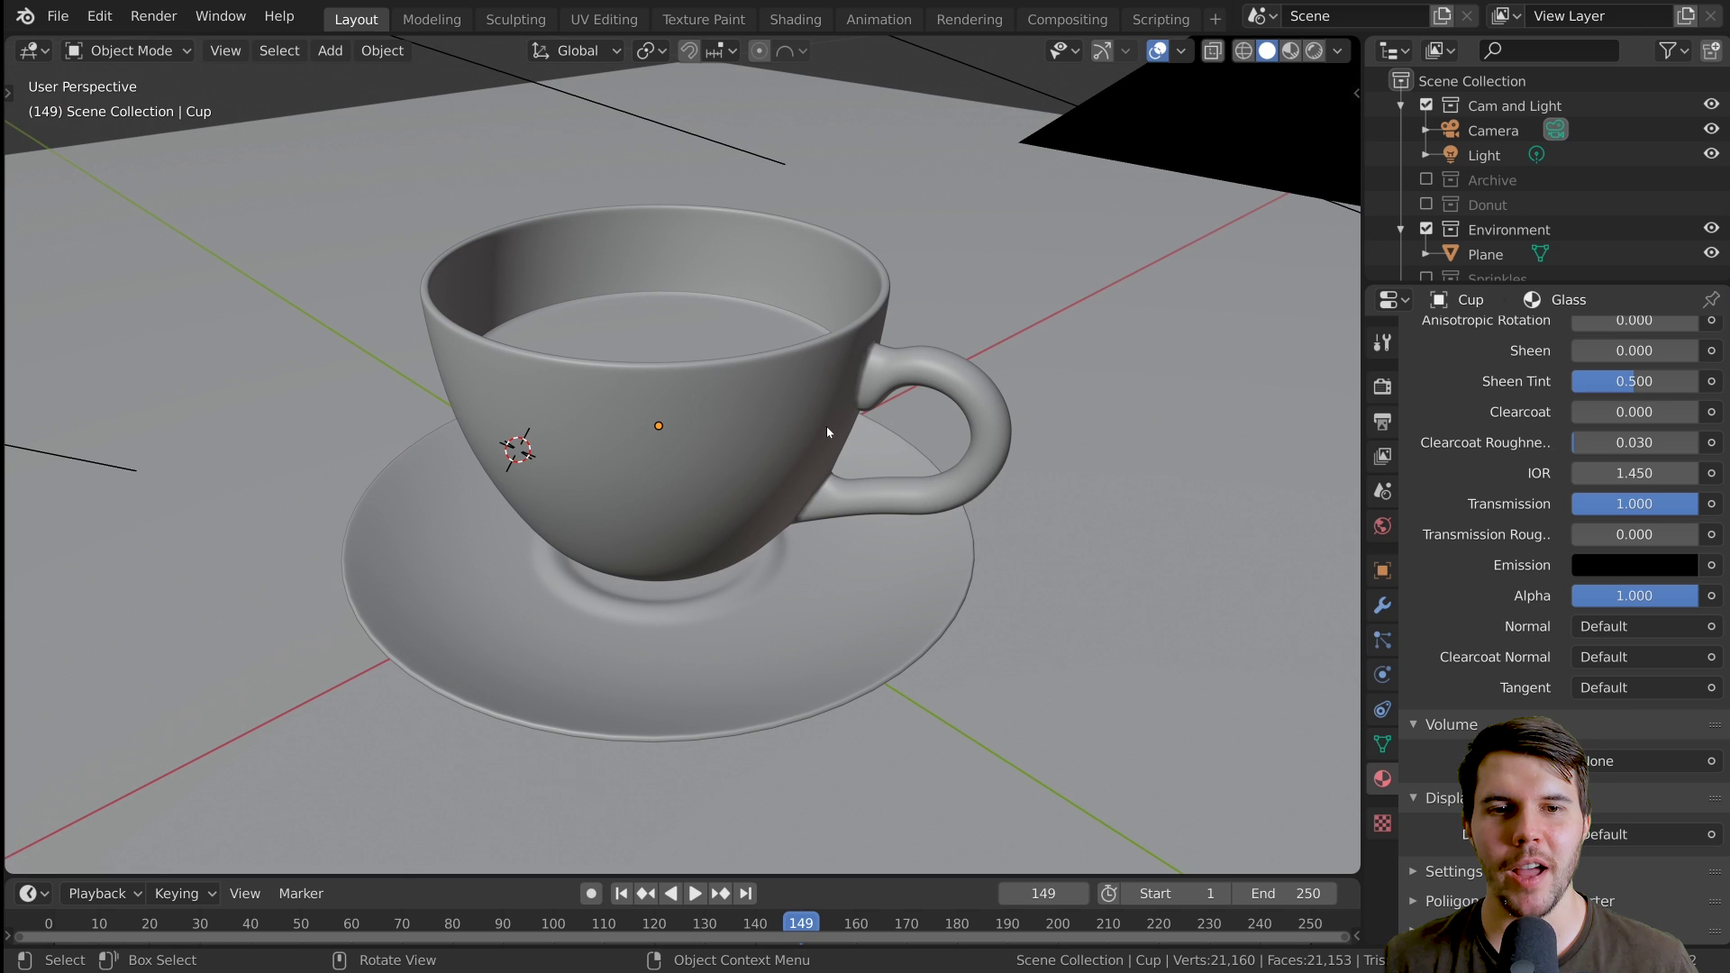
middle_drag(712, 304, 793, 302)
middle_drag(514, 201, 856, 515)
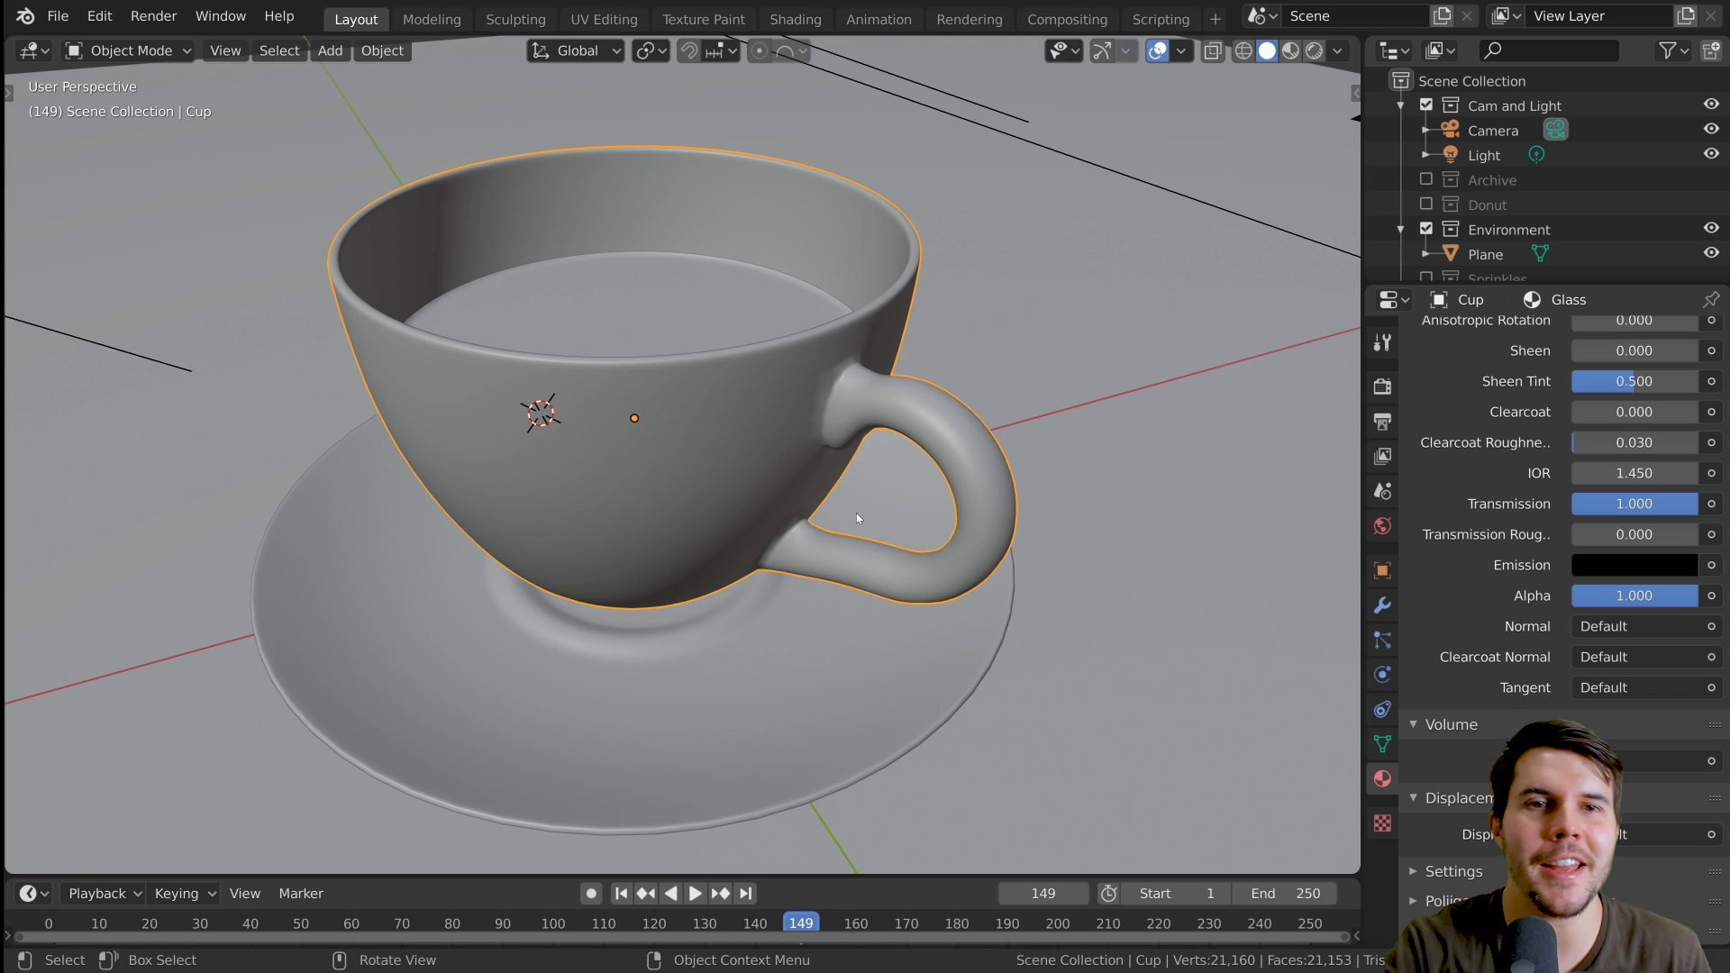
mouse_move(857, 517)
middle_down()
mouse_move(965, 526)
mouse_move(883, 518)
middle_up()
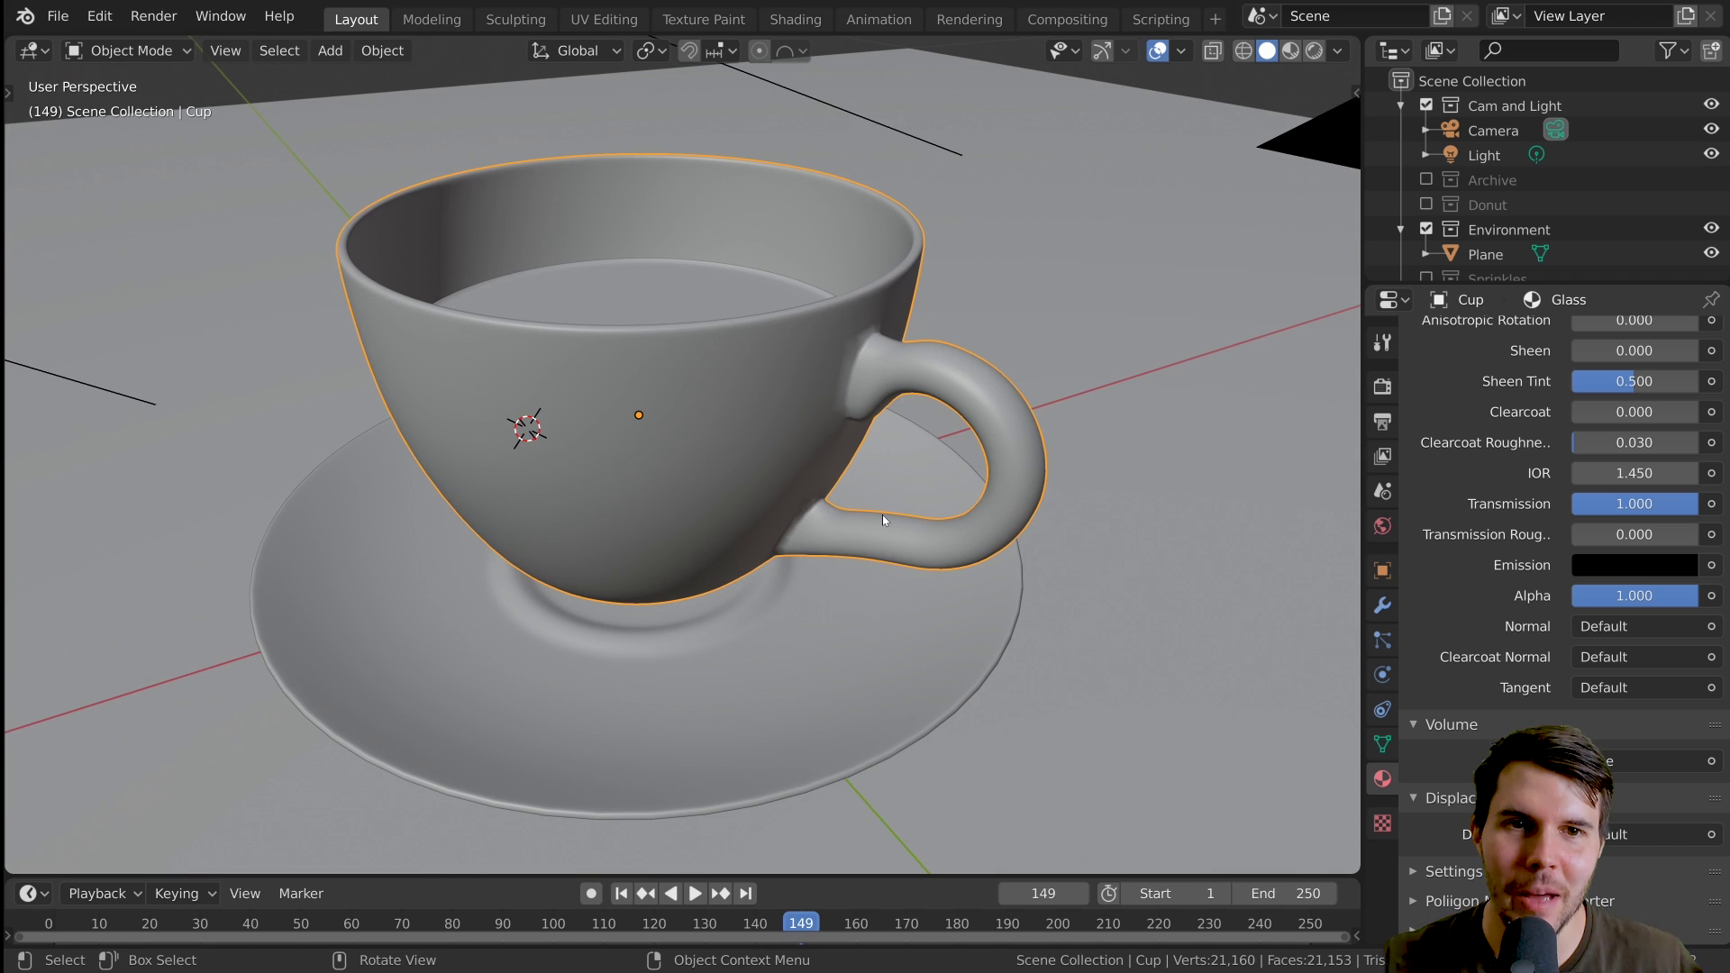
middle_drag(883, 516, 931, 517)
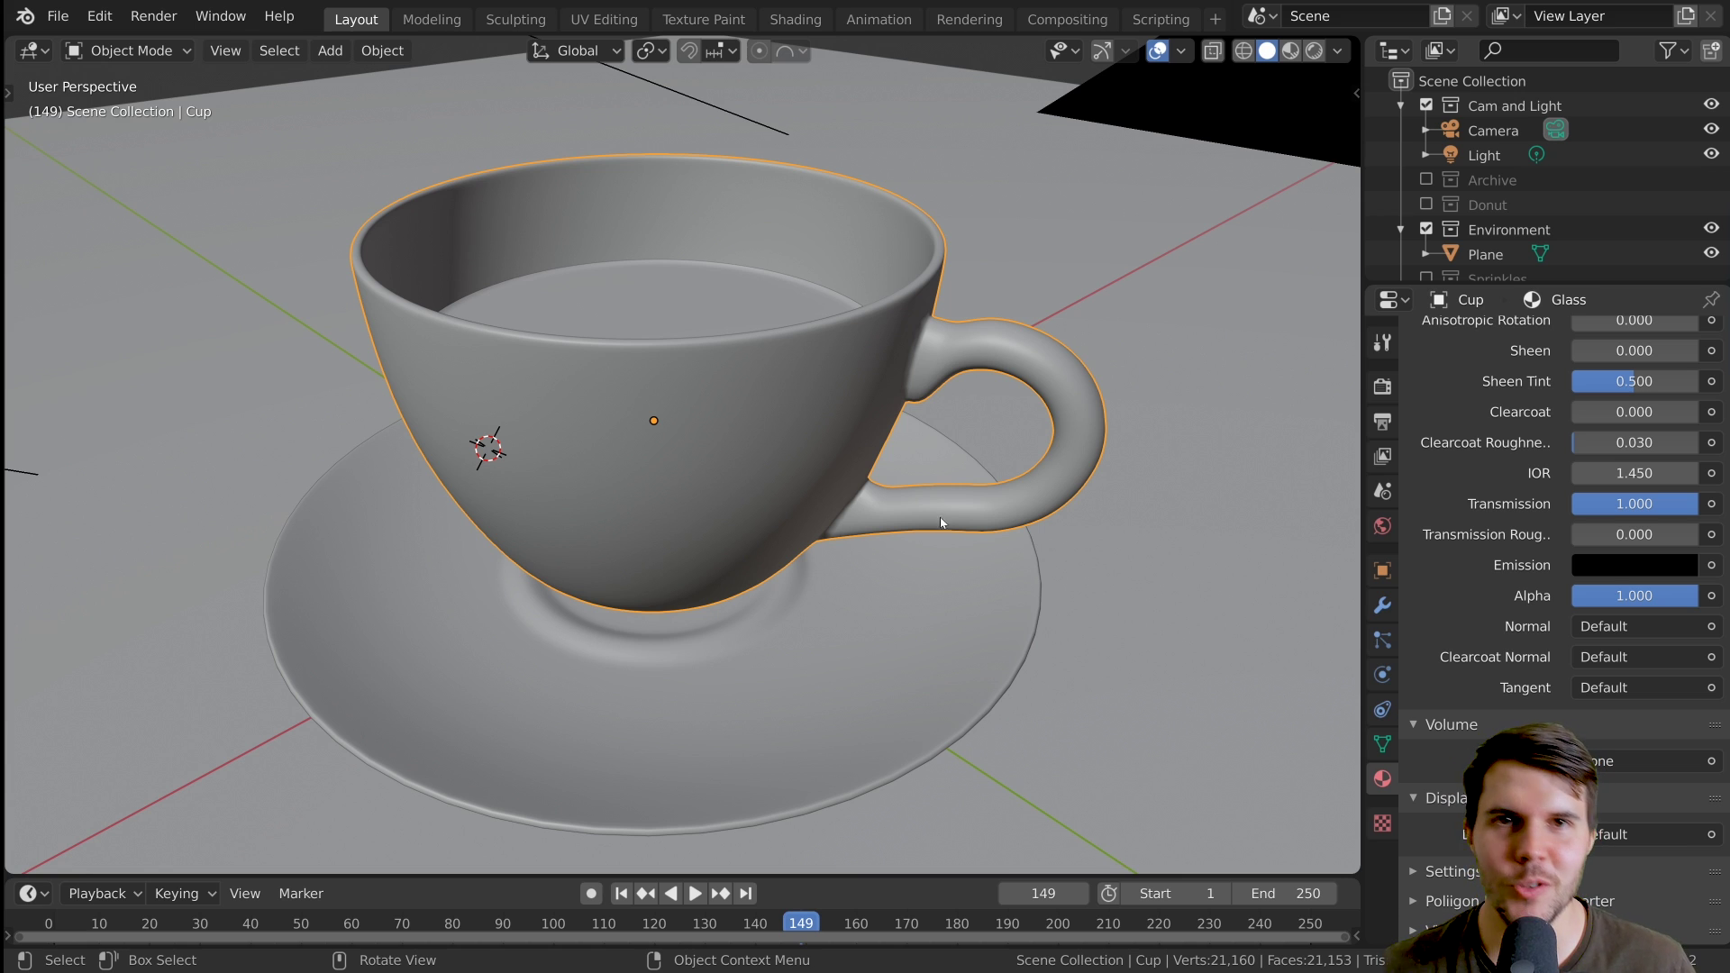
middle_drag(938, 525, 917, 495)
scroll(920, 499, up, 2)
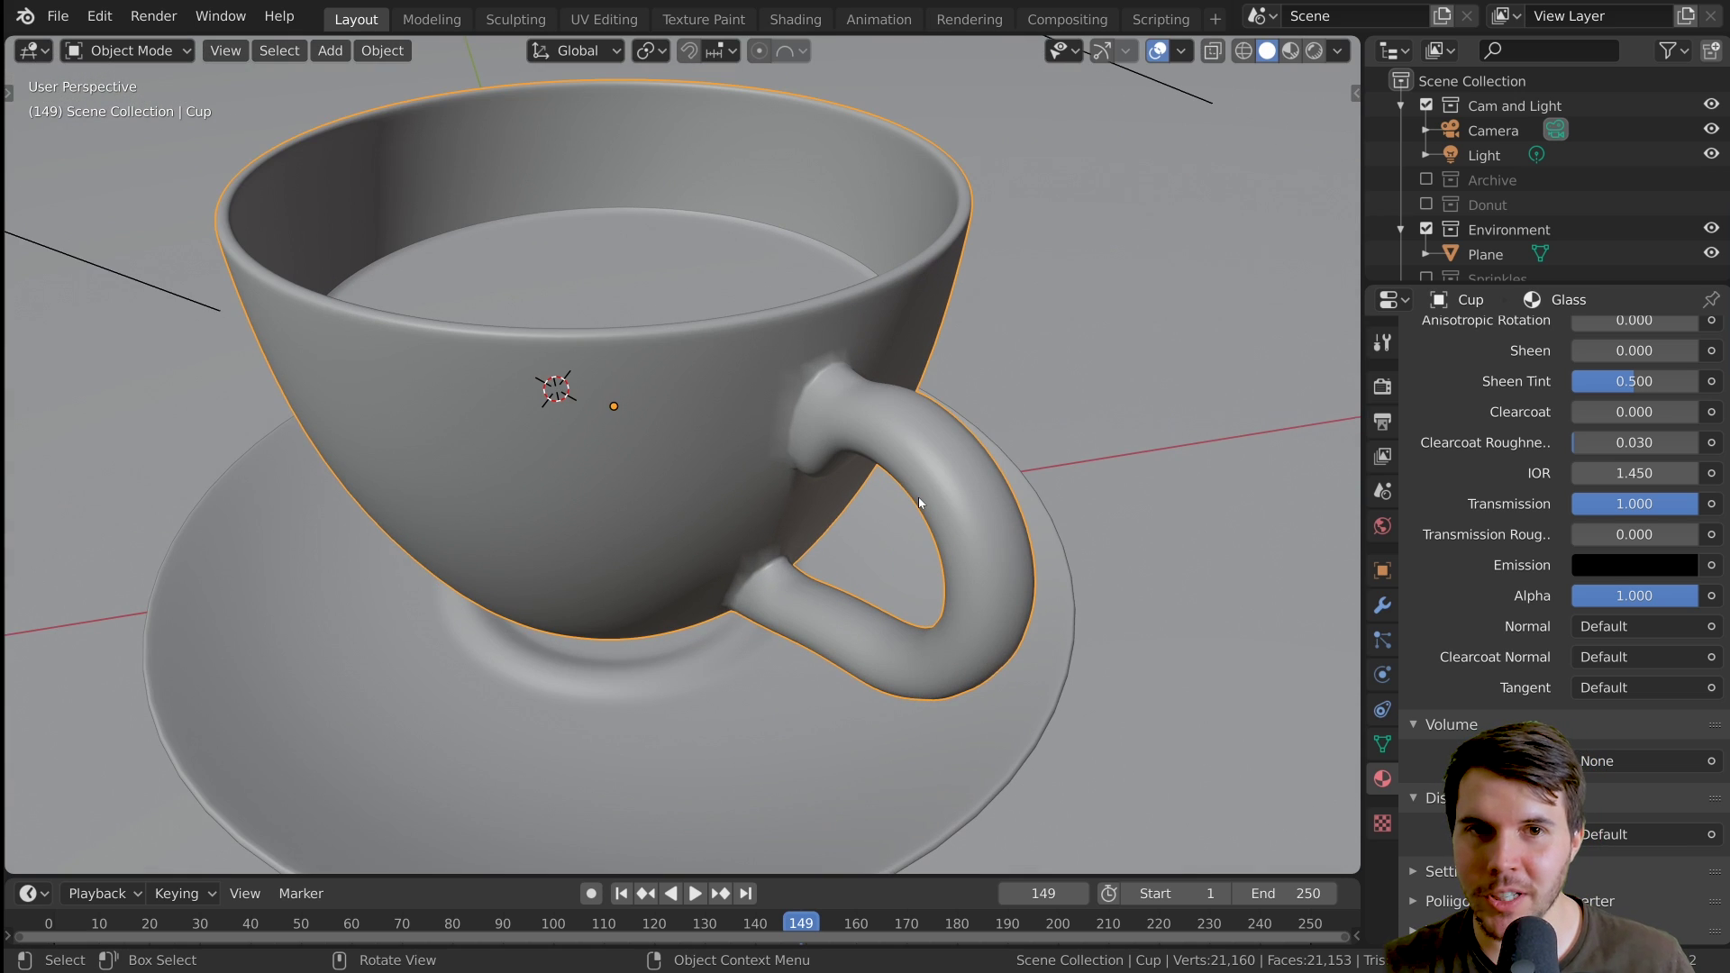
scroll(919, 499, down, 4)
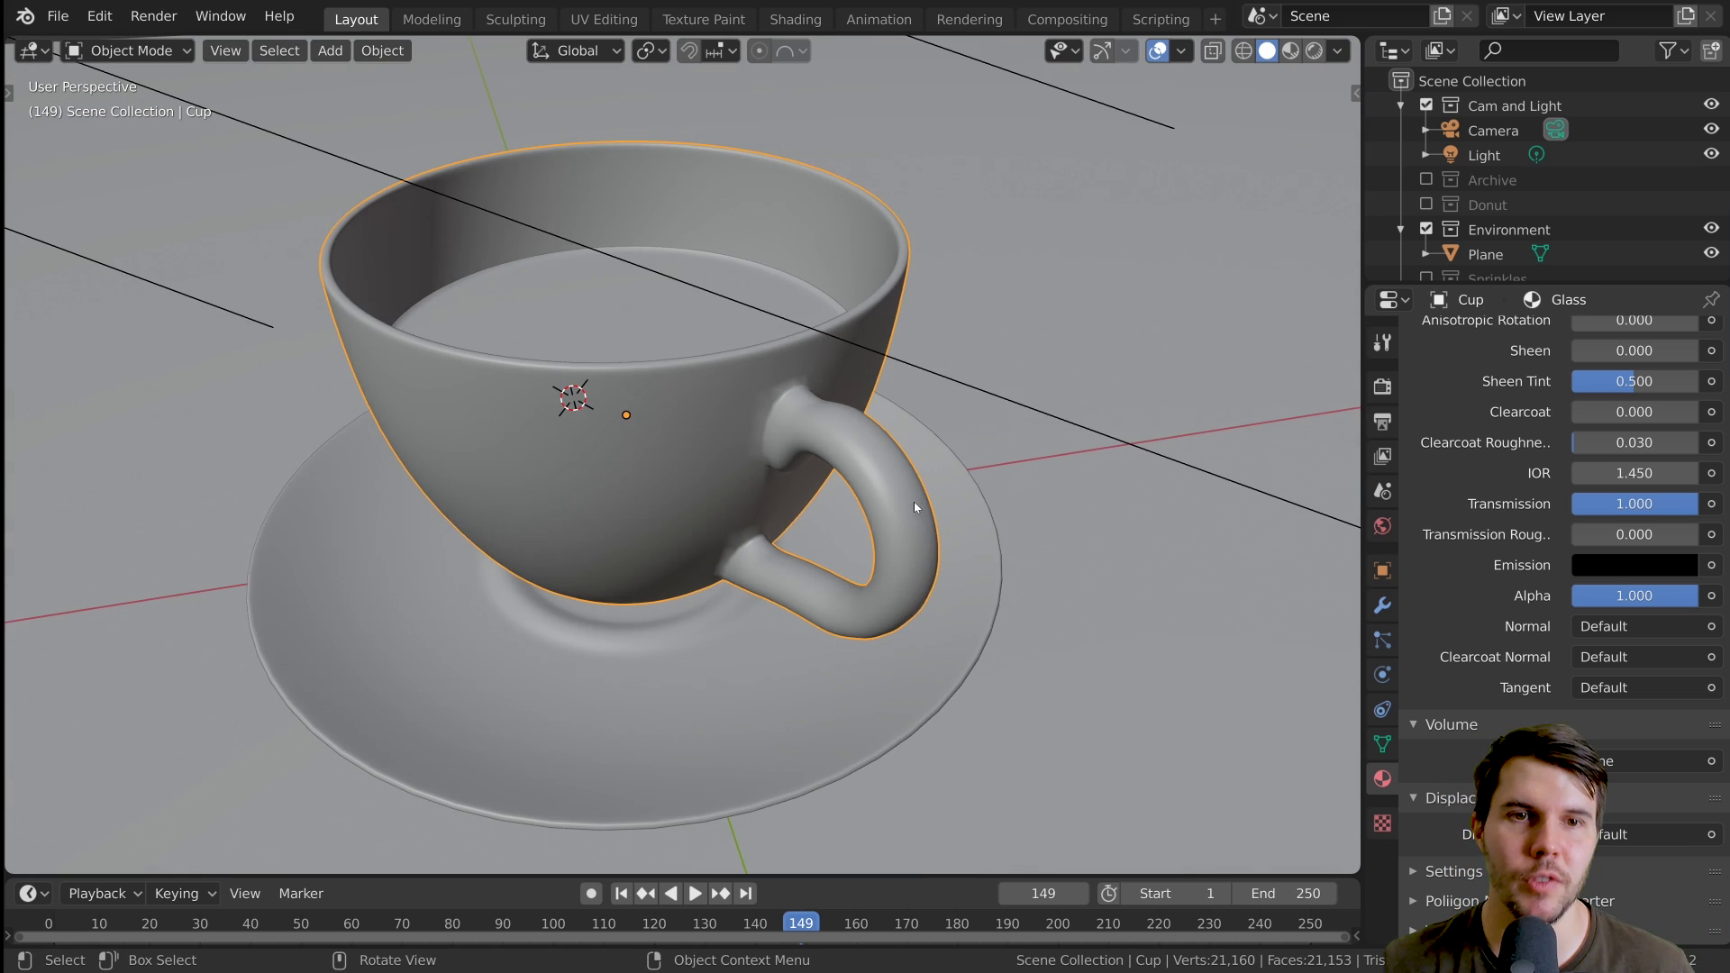
Snap the 3D cursor to the selected cup and add a cube mesh there
middle_drag(917, 501, 1051, 421)
key(shift+s)
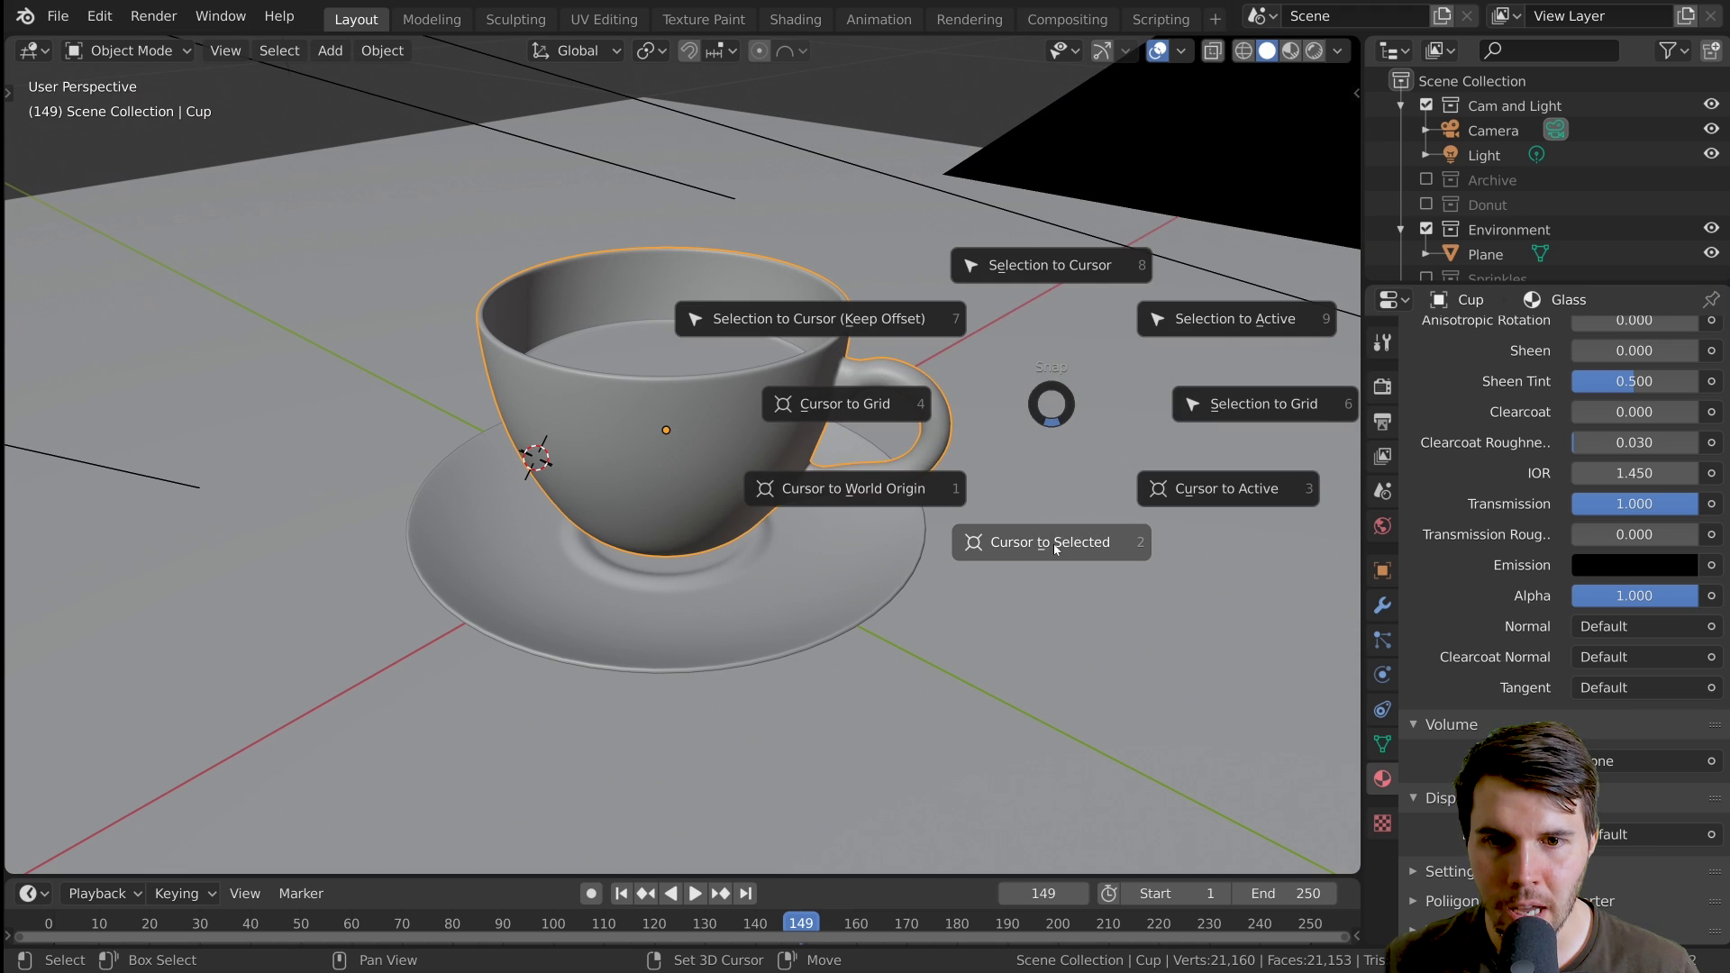
click(1053, 543)
key(shift+a)
mouse_move(966, 401)
click(1186, 431)
scroll(945, 402, down, 3)
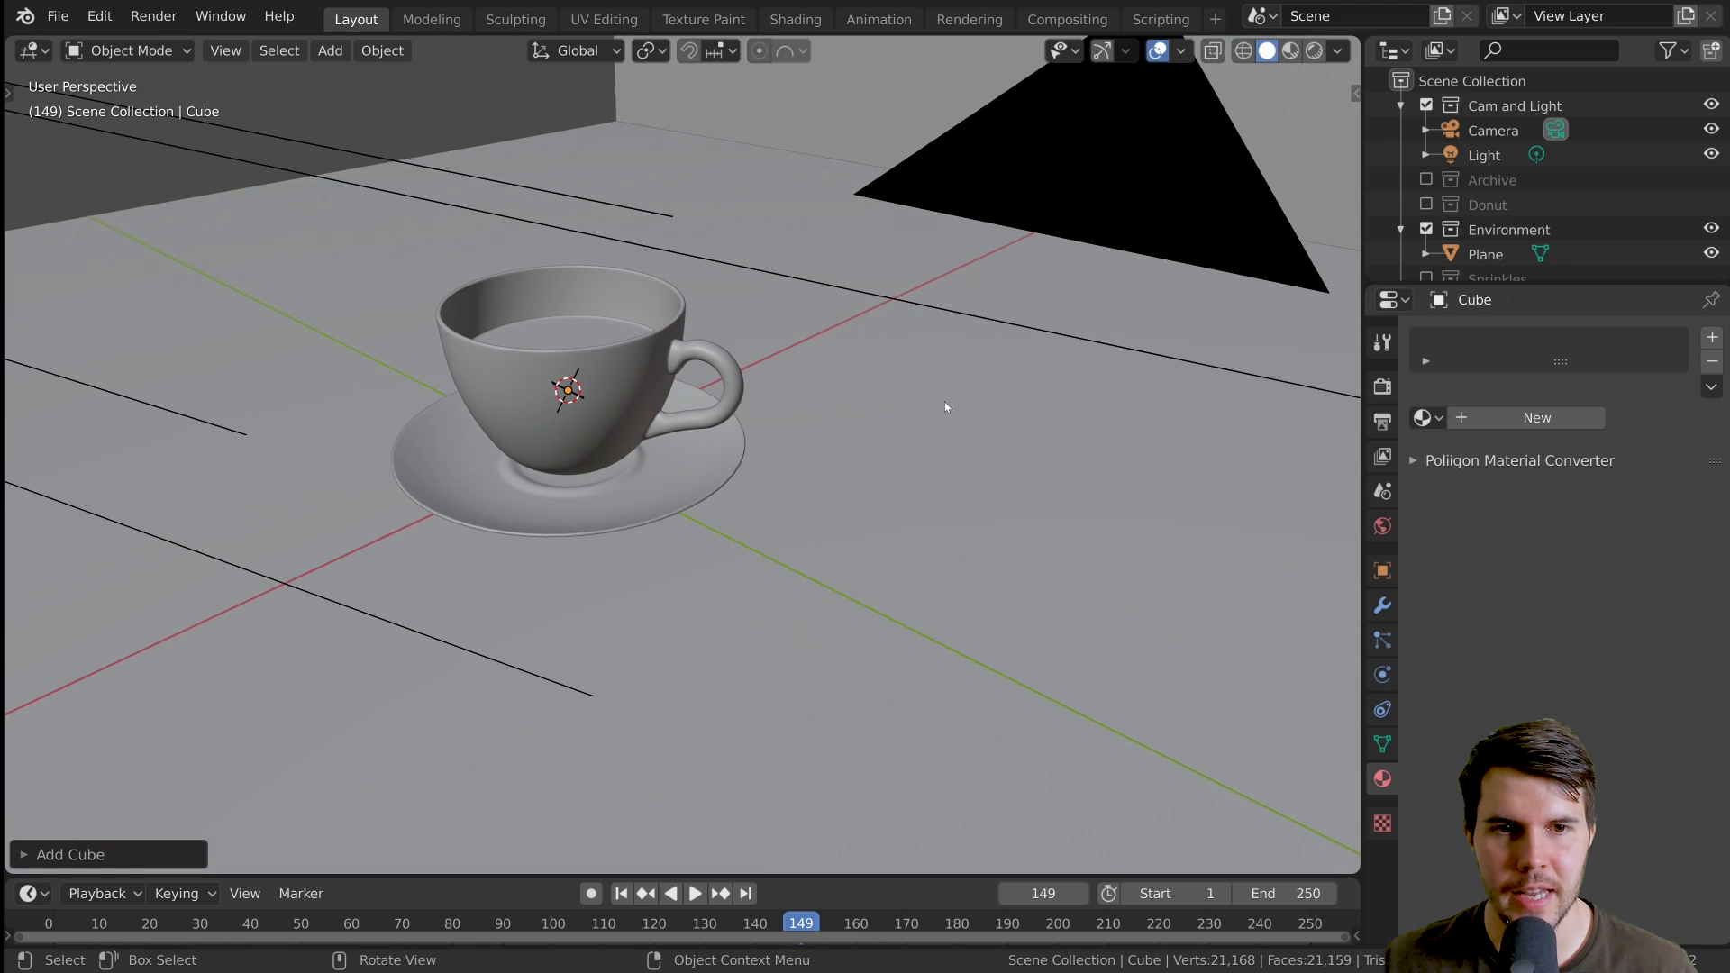
Scale the cube to roughly the cup's height and place it beside the cup on the handle side
key(s)
click(630, 395)
key(g)
click(870, 501)
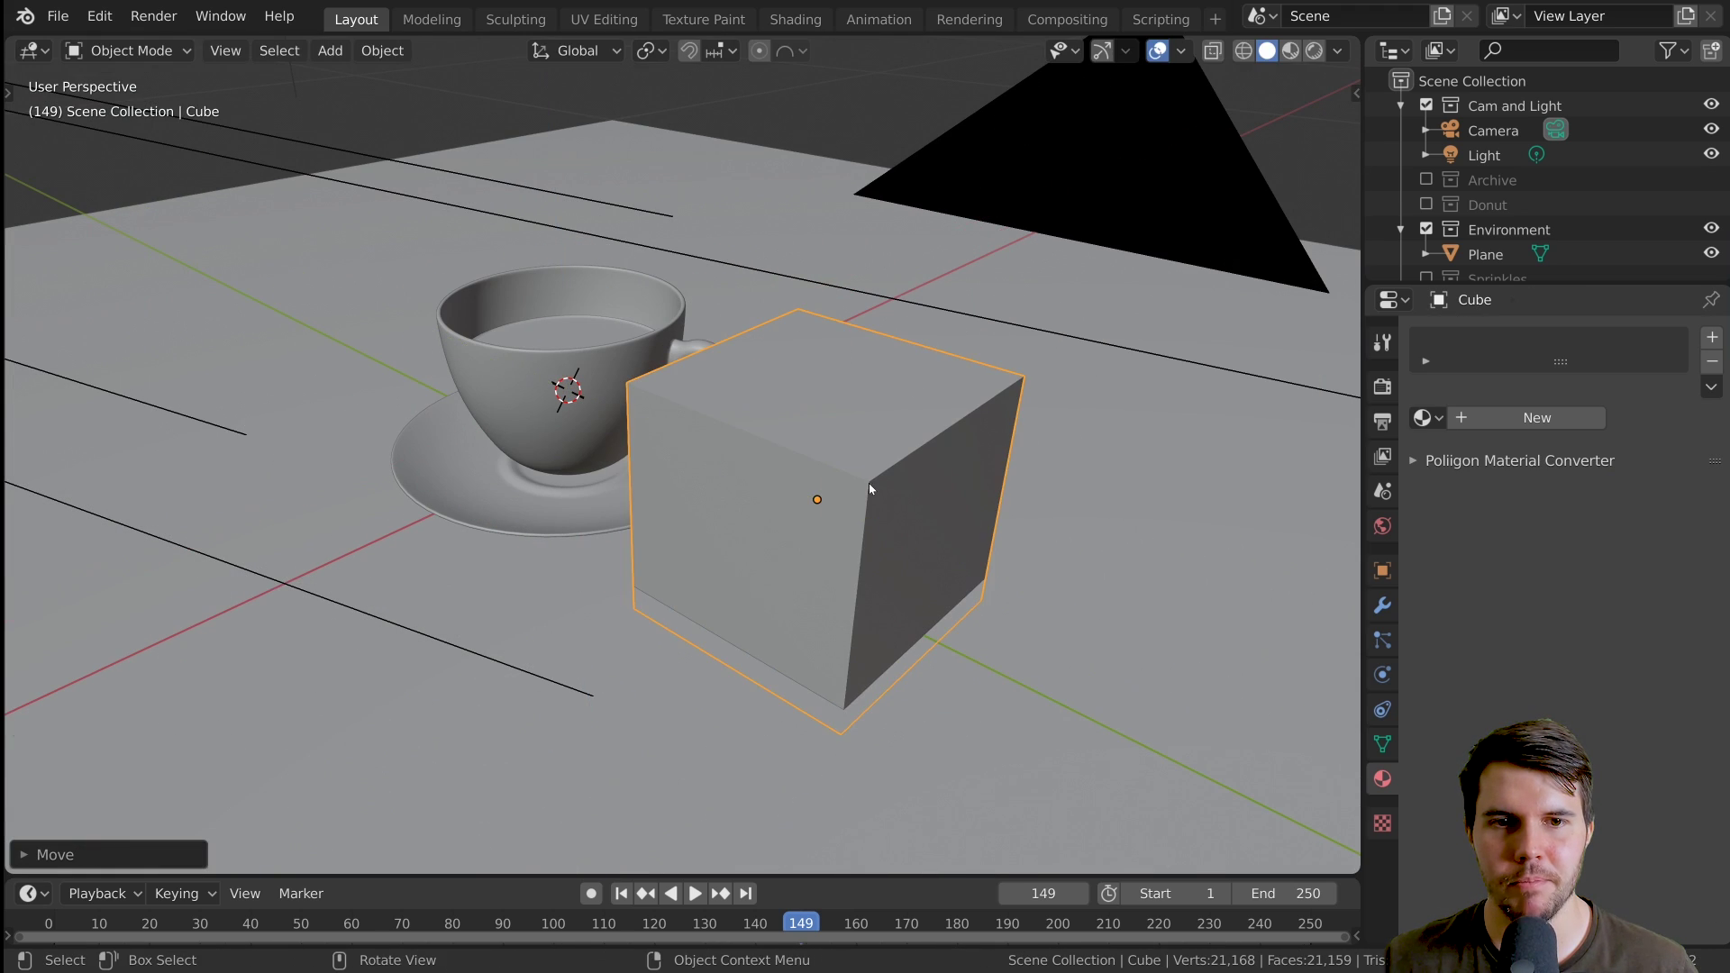
key(s)
click(854, 491)
shift+middle_drag(997, 515, 943, 467)
scroll(912, 485, up, 3)
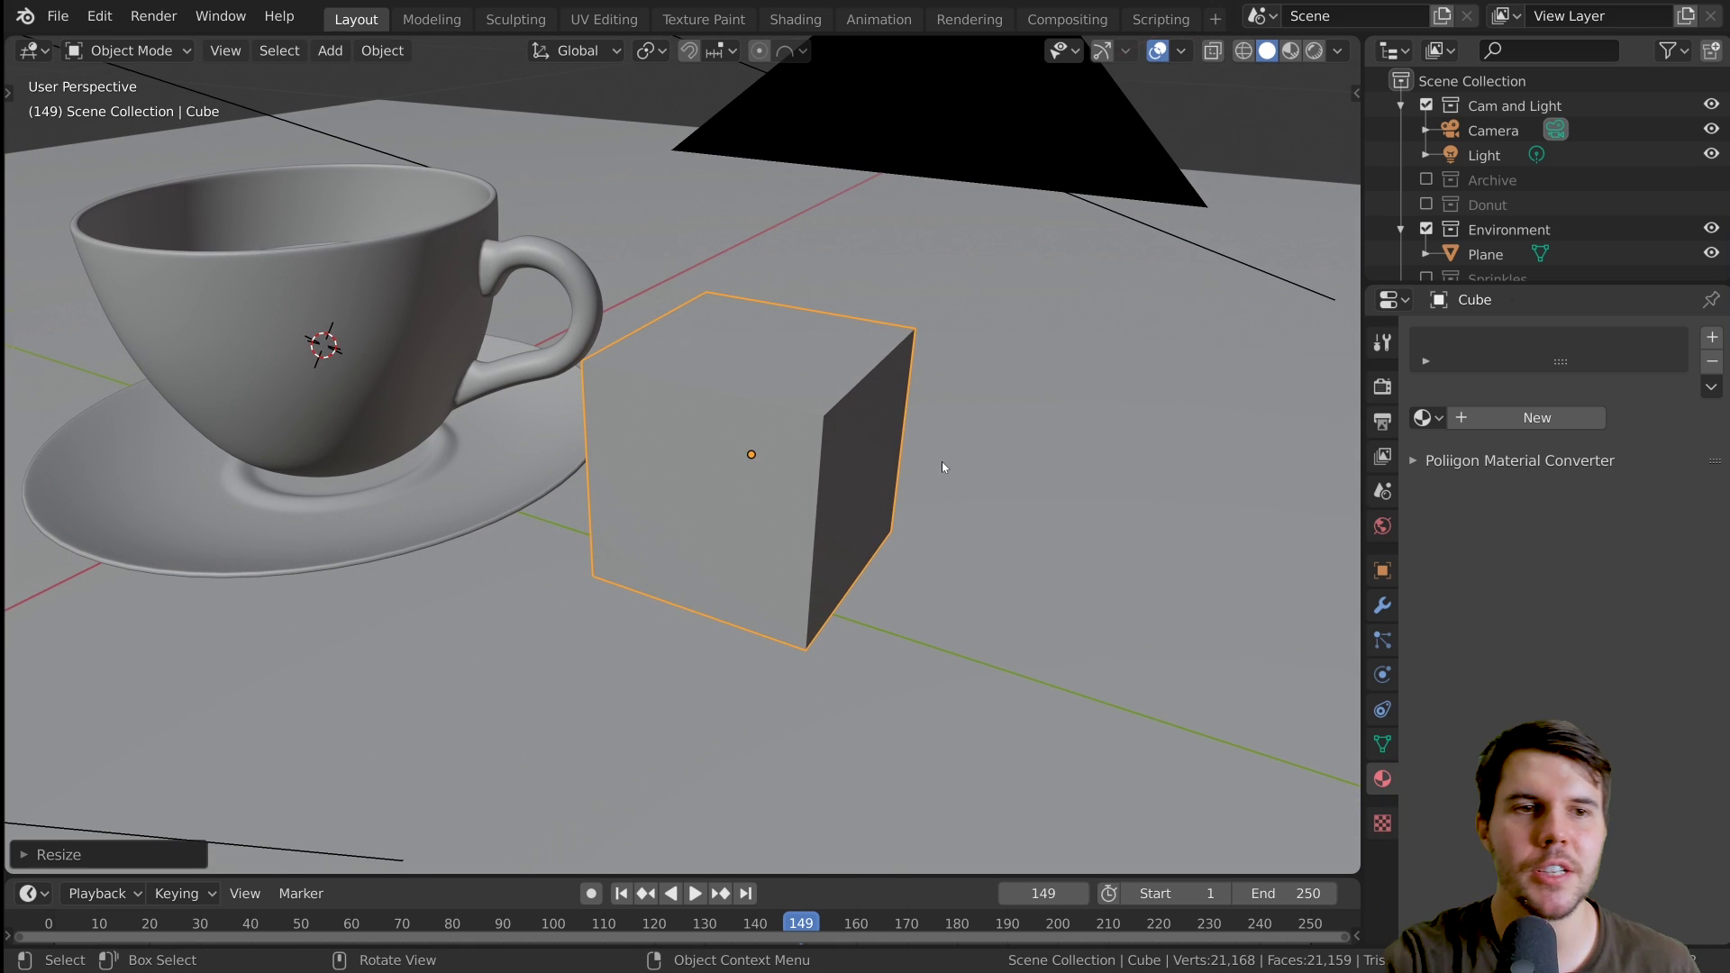
Put the cube in Edit Mode within the UV Editing workspace and reset its UVs
mouse_move(942, 456)
middle_down()
mouse_move(926, 429)
mouse_move(912, 446)
middle_up()
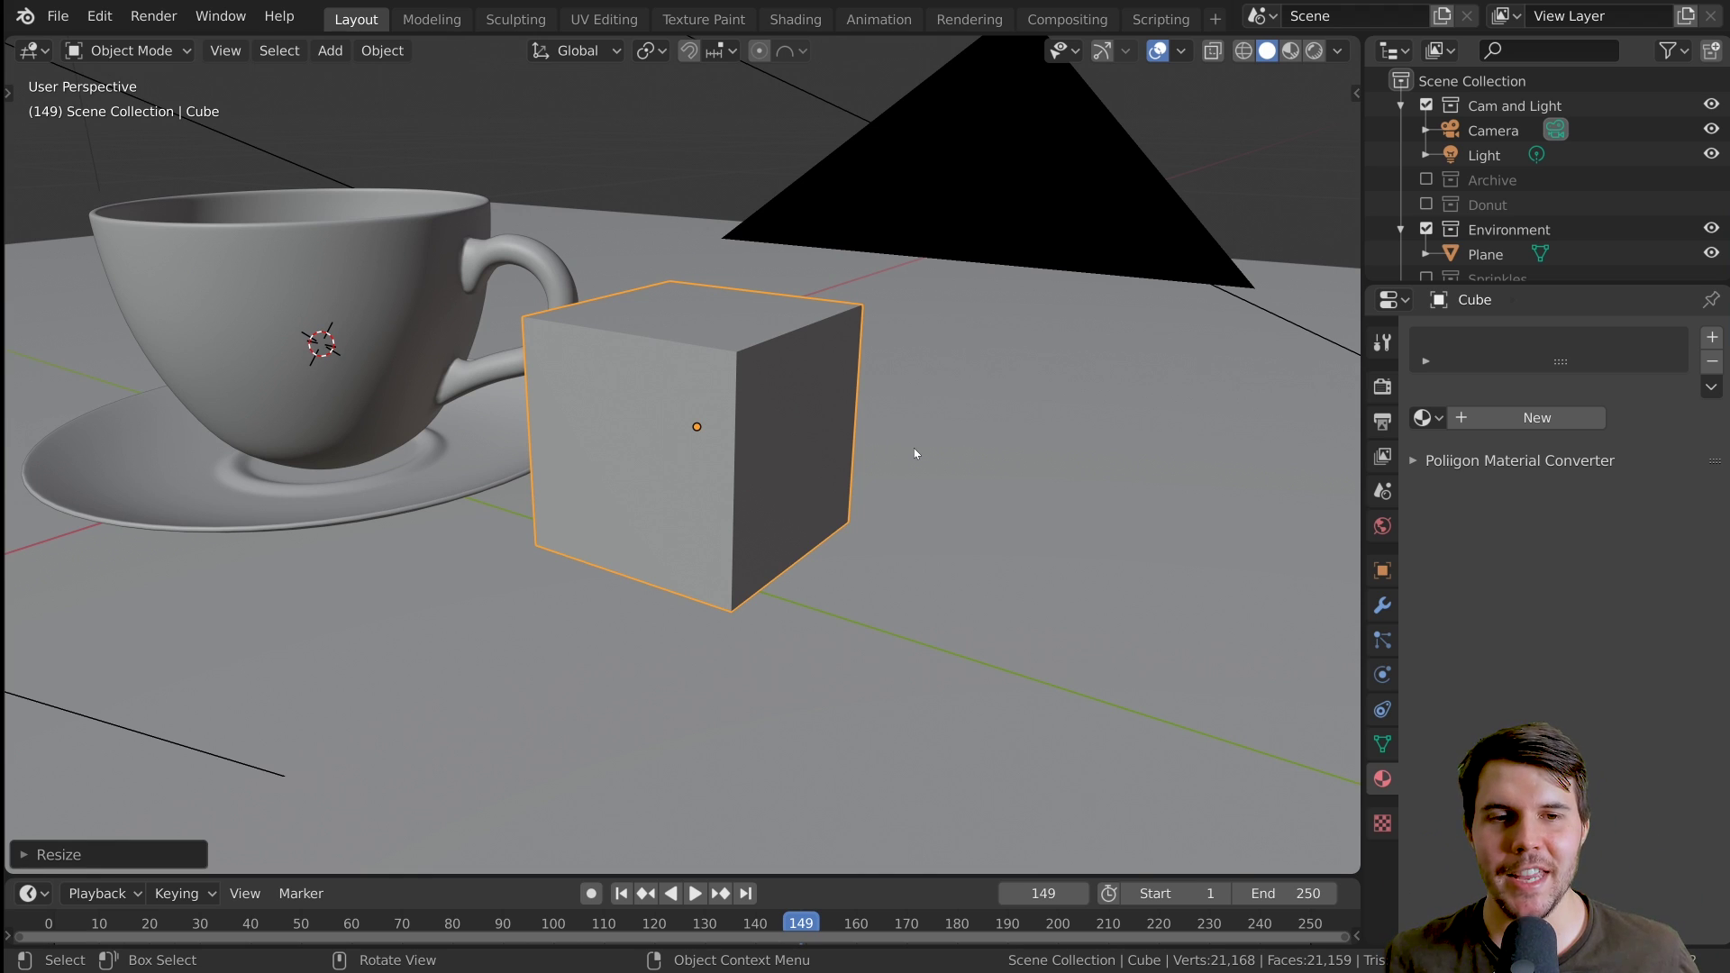
scroll(914, 447, up, 2)
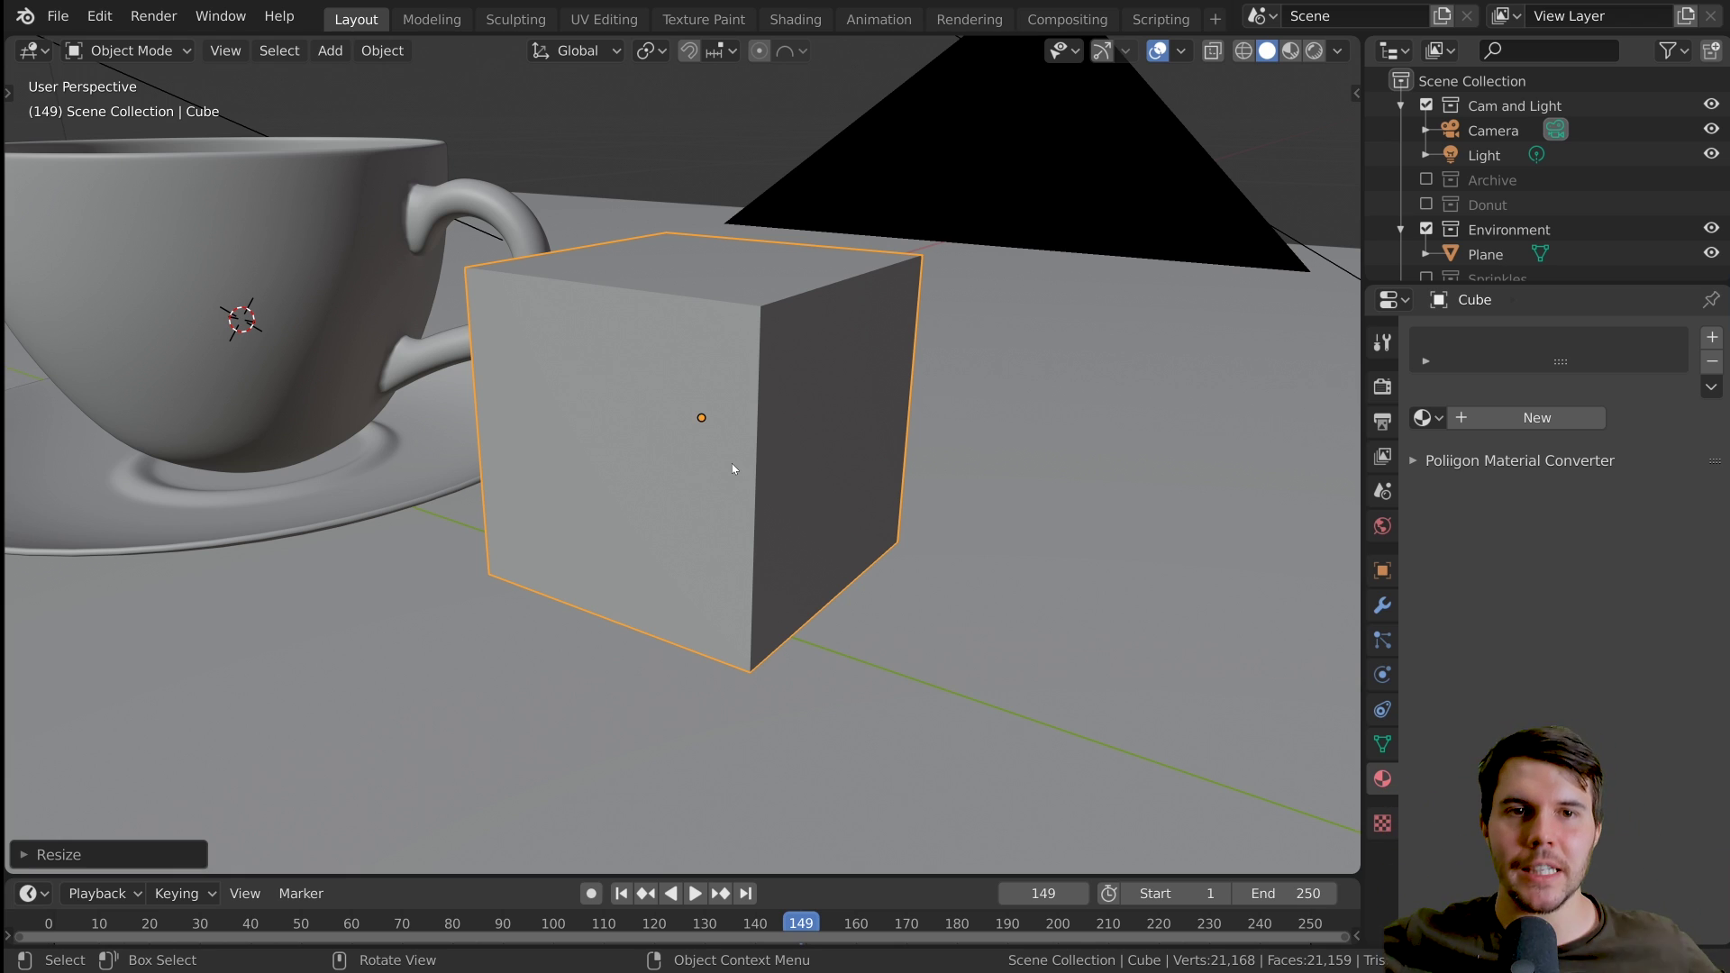
middle_drag(733, 463, 778, 474)
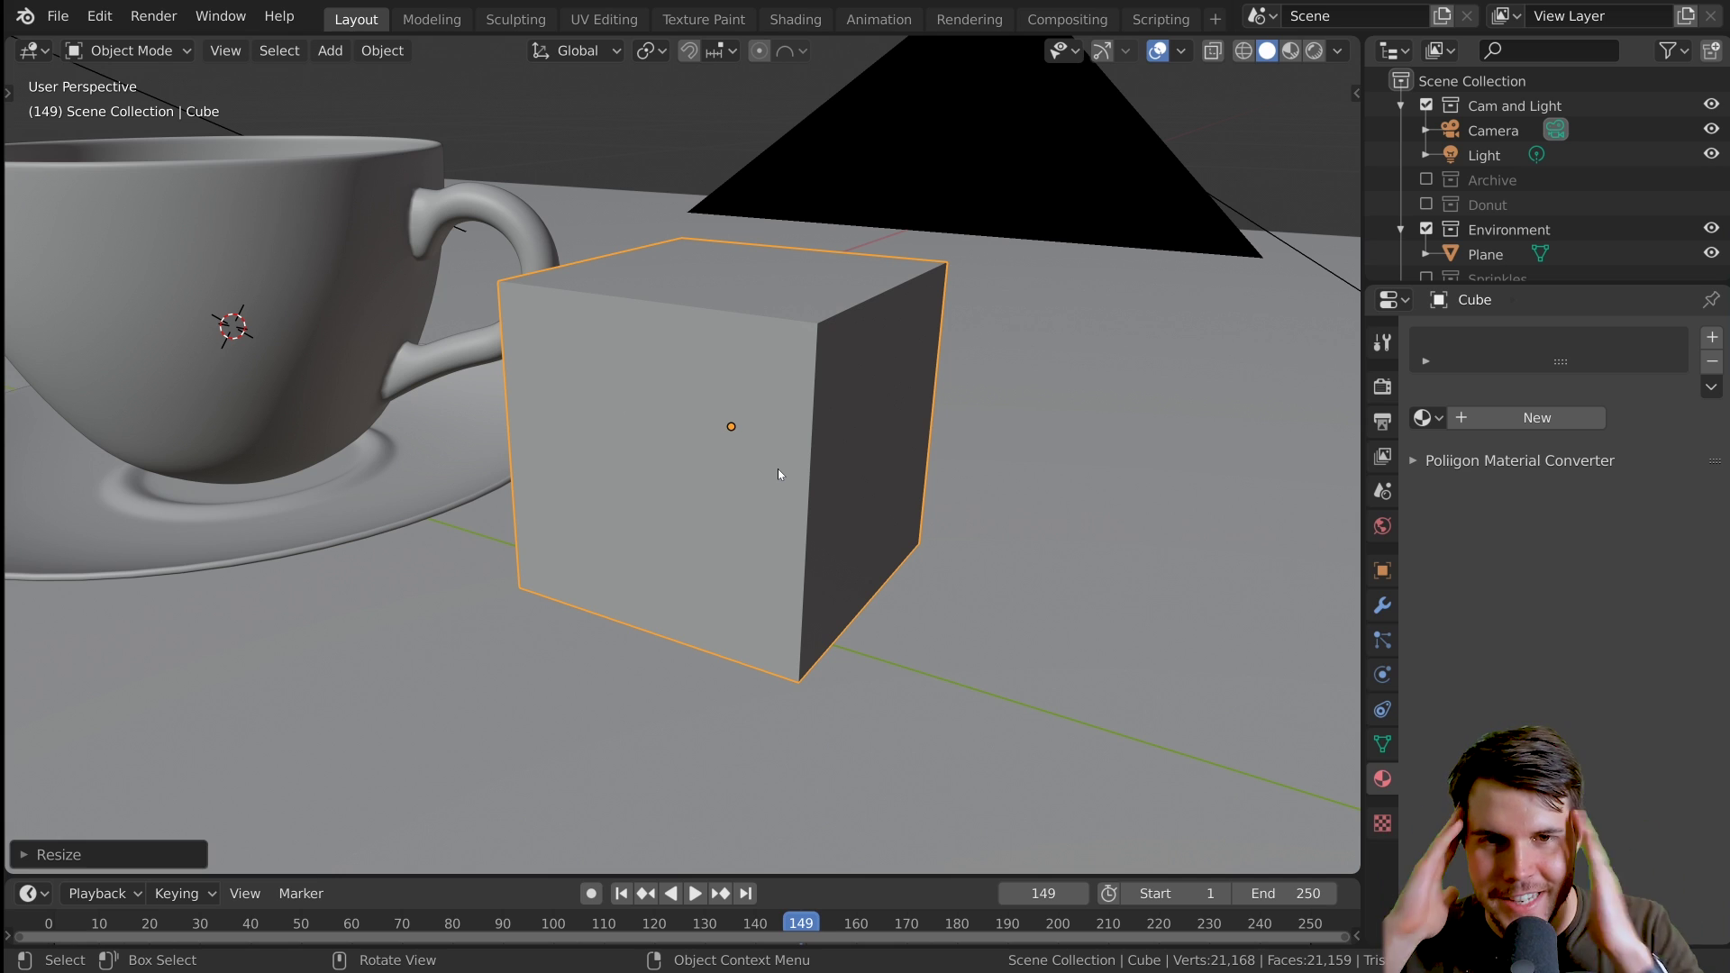
middle_drag(781, 470, 933, 397)
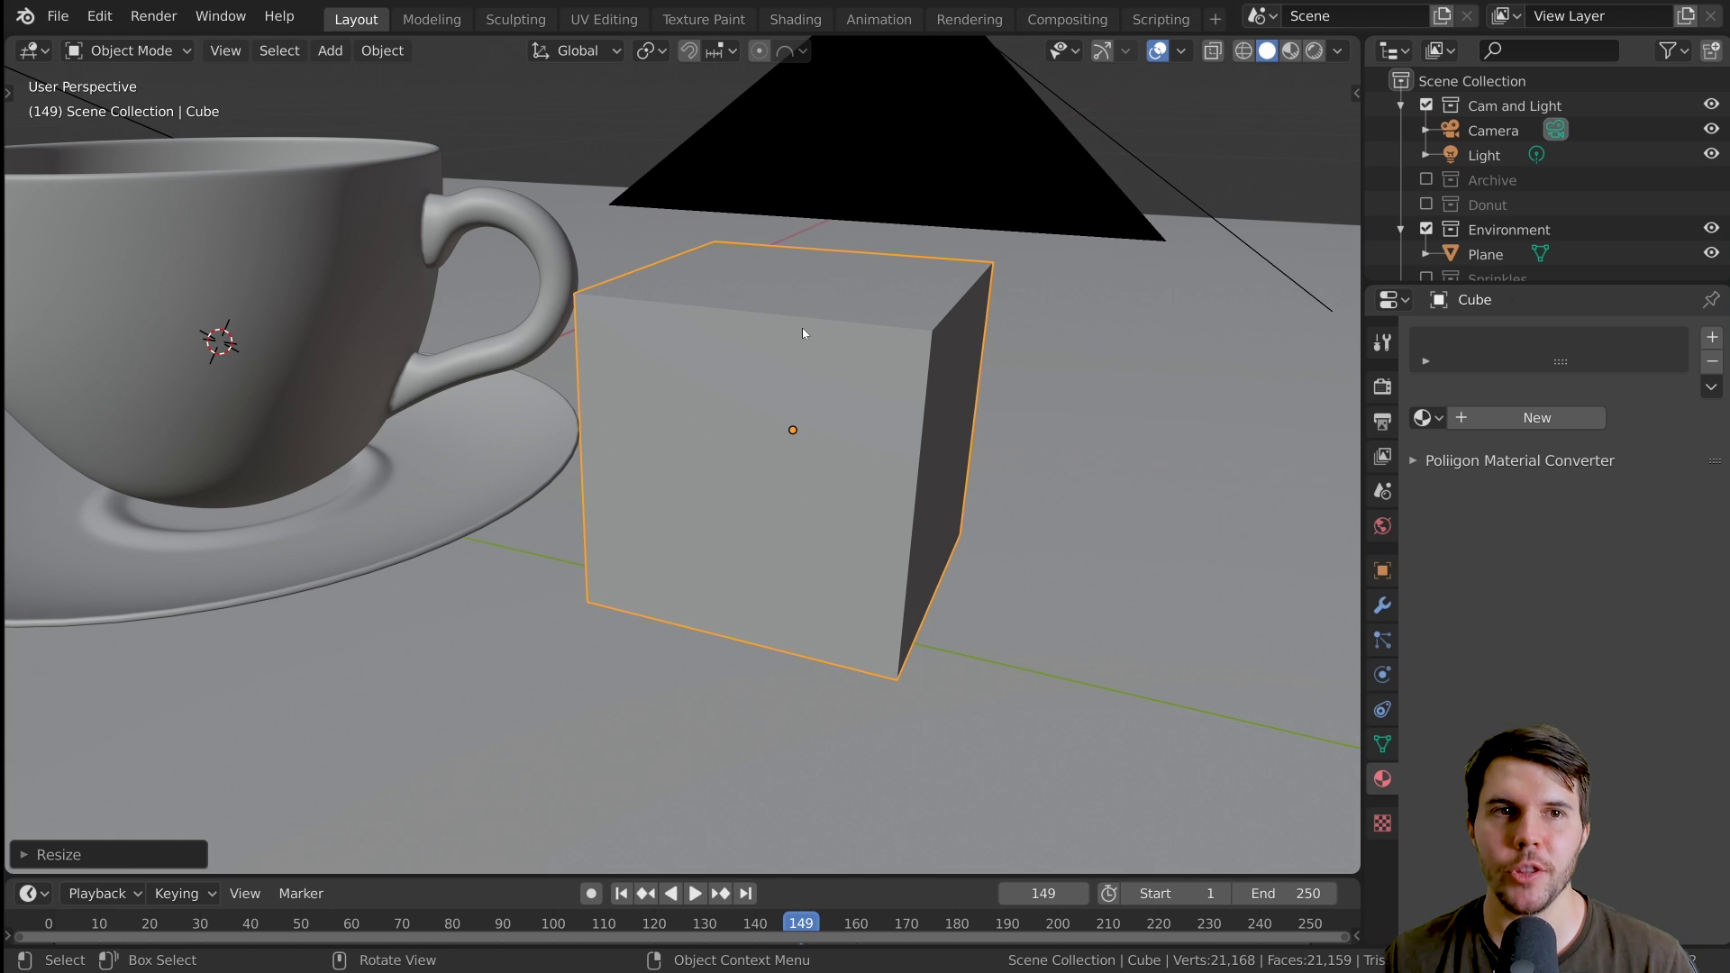
key(Tab)
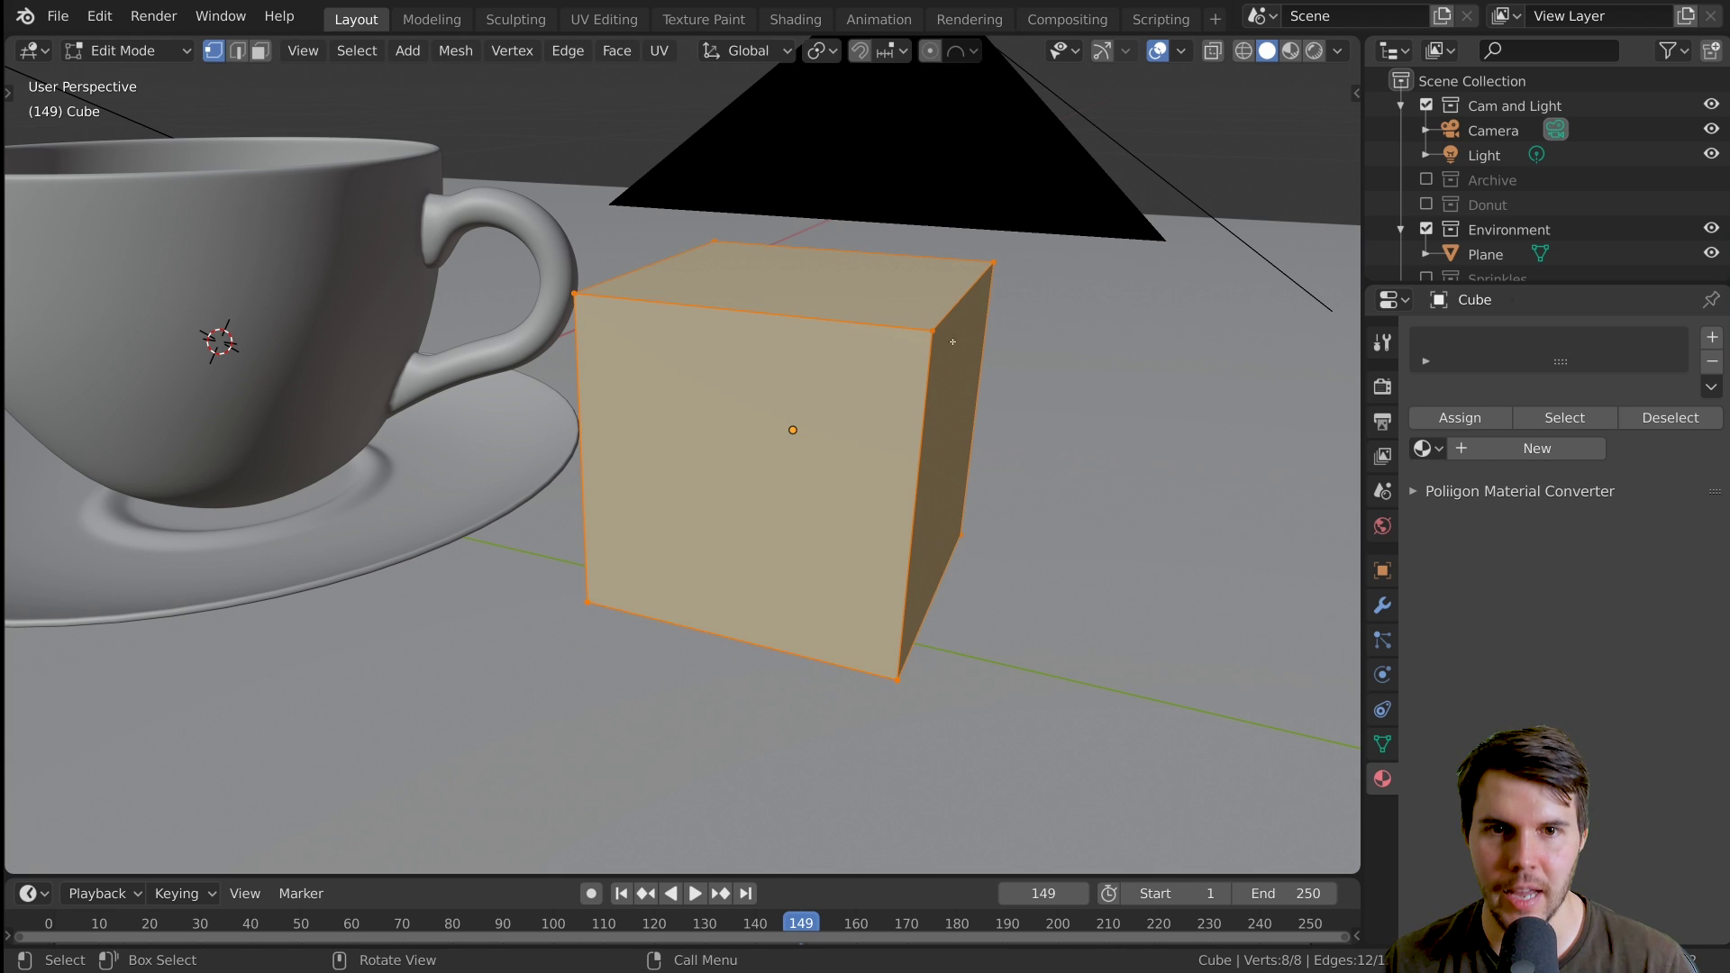
click(600, 19)
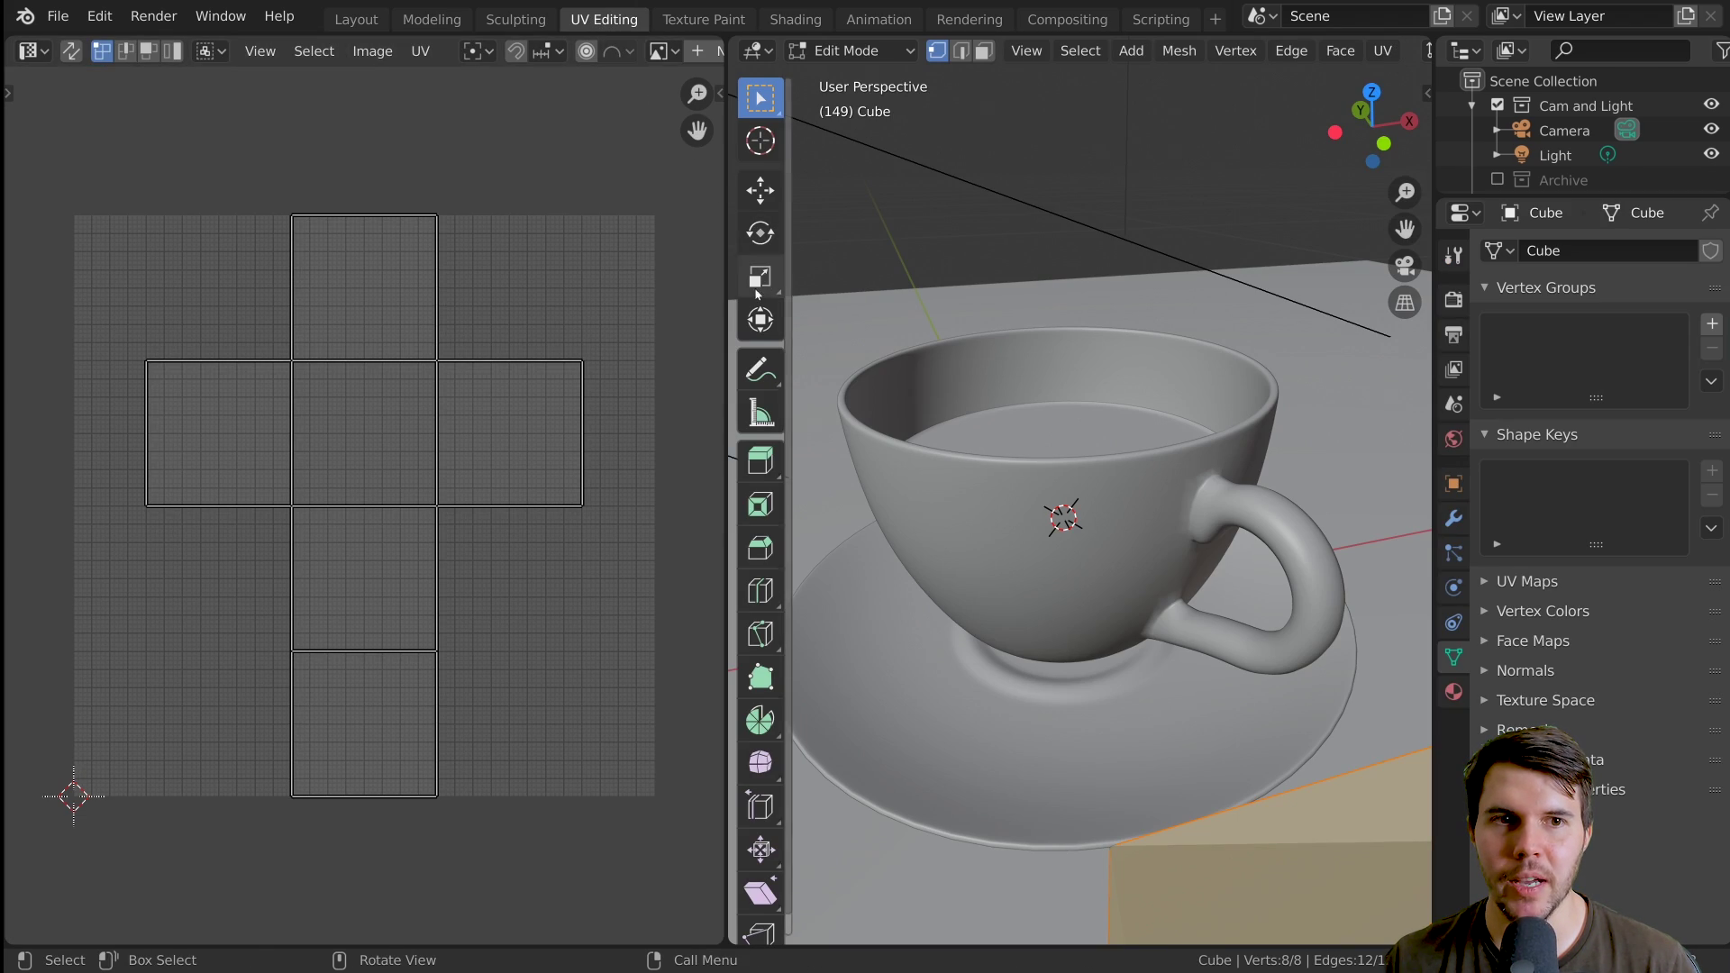
key(KP_Decimal)
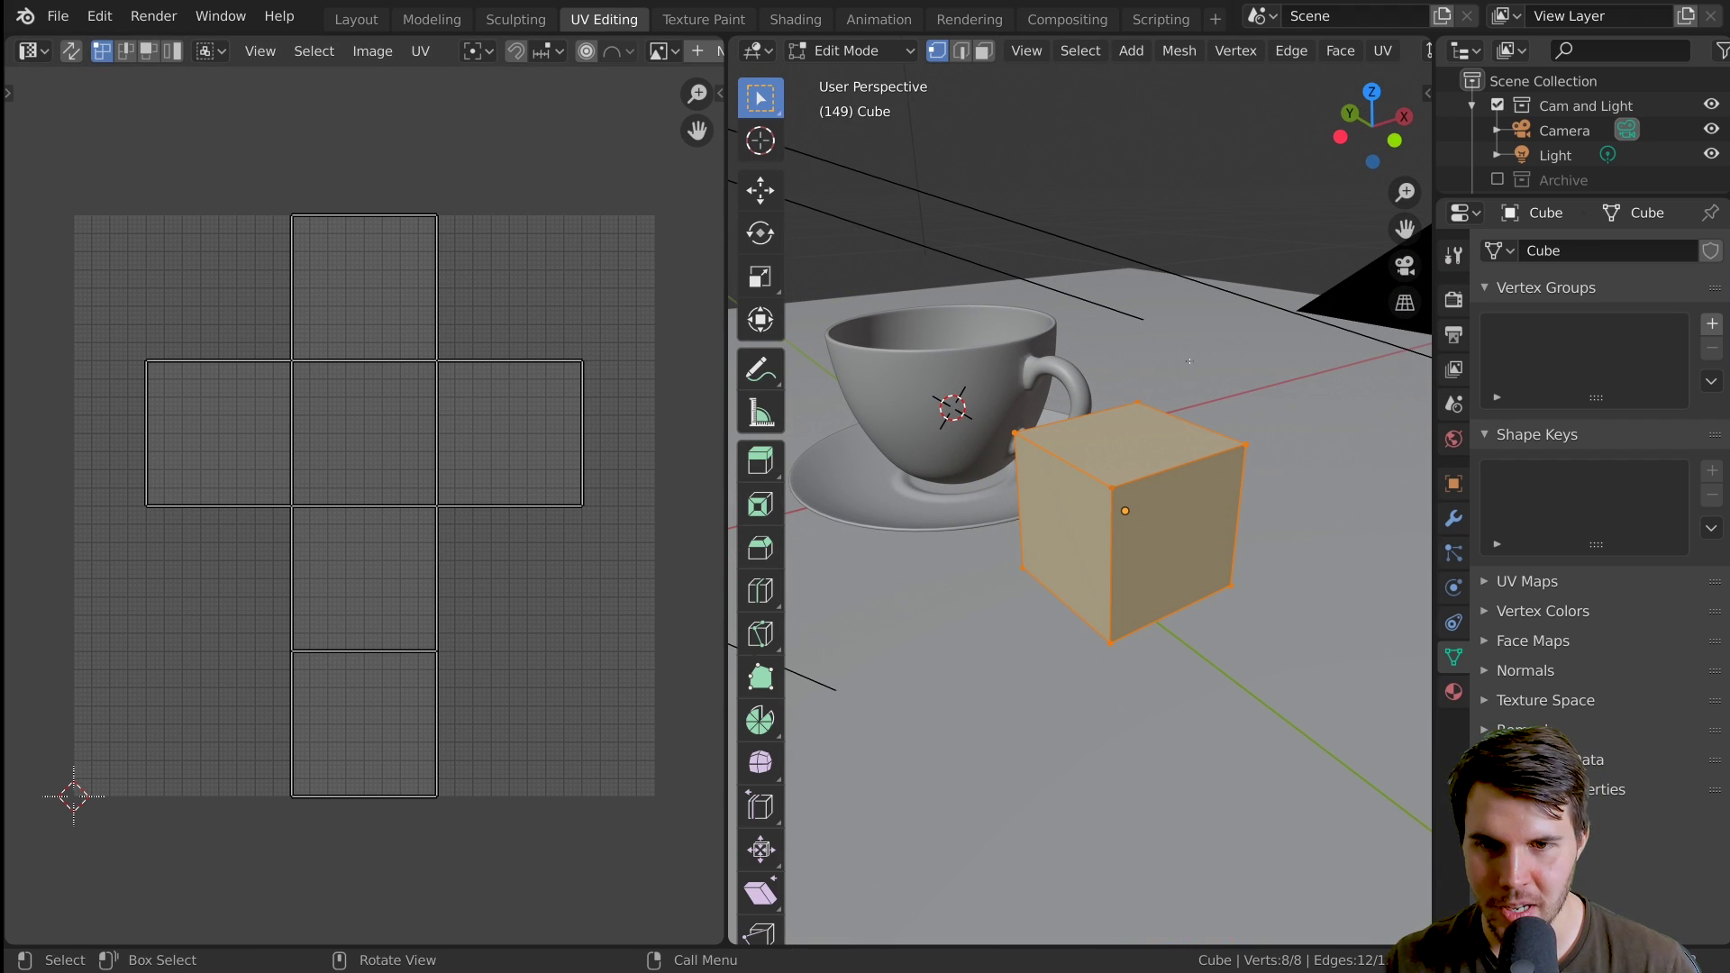
key(u)
click(1187, 700)
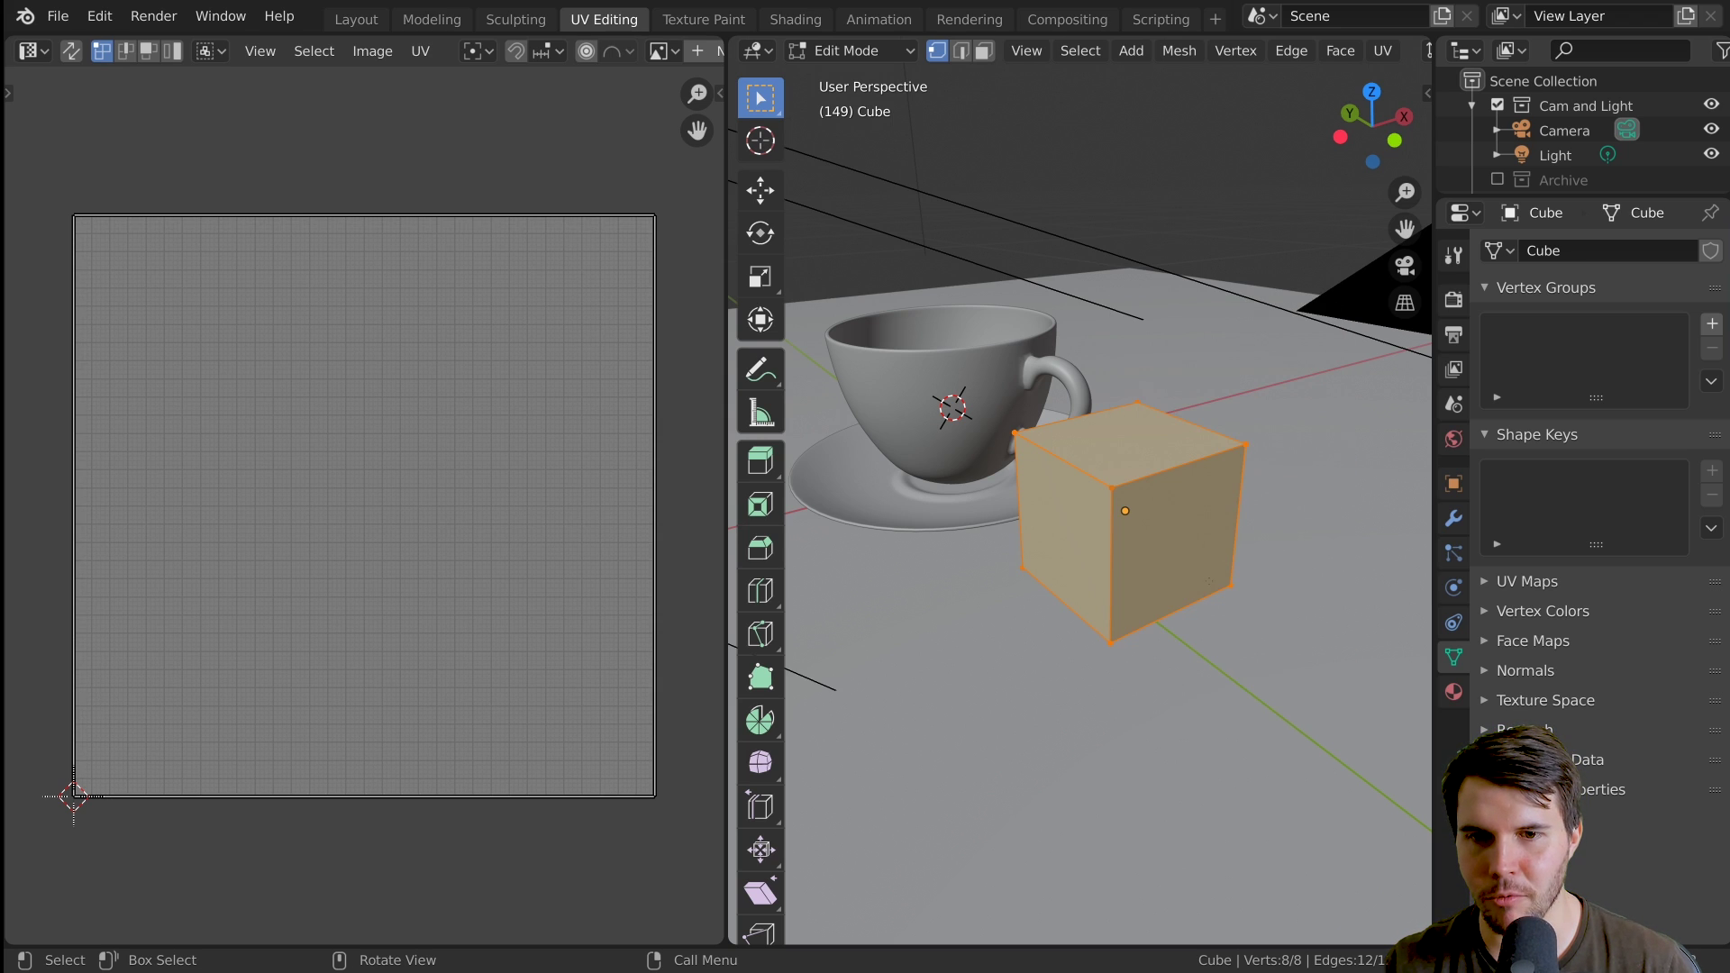
Mark three of the cube's four top-face edges as a seam, leaving out the back edge farthest from the cup
scroll(1166, 499, up, 1)
scroll(1165, 499, down, 2)
mouse_move(1165, 499)
middle_down()
mouse_move(1122, 497)
mouse_move(1198, 491)
middle_up()
scroll(1199, 491, up, 2)
click(955, 386)
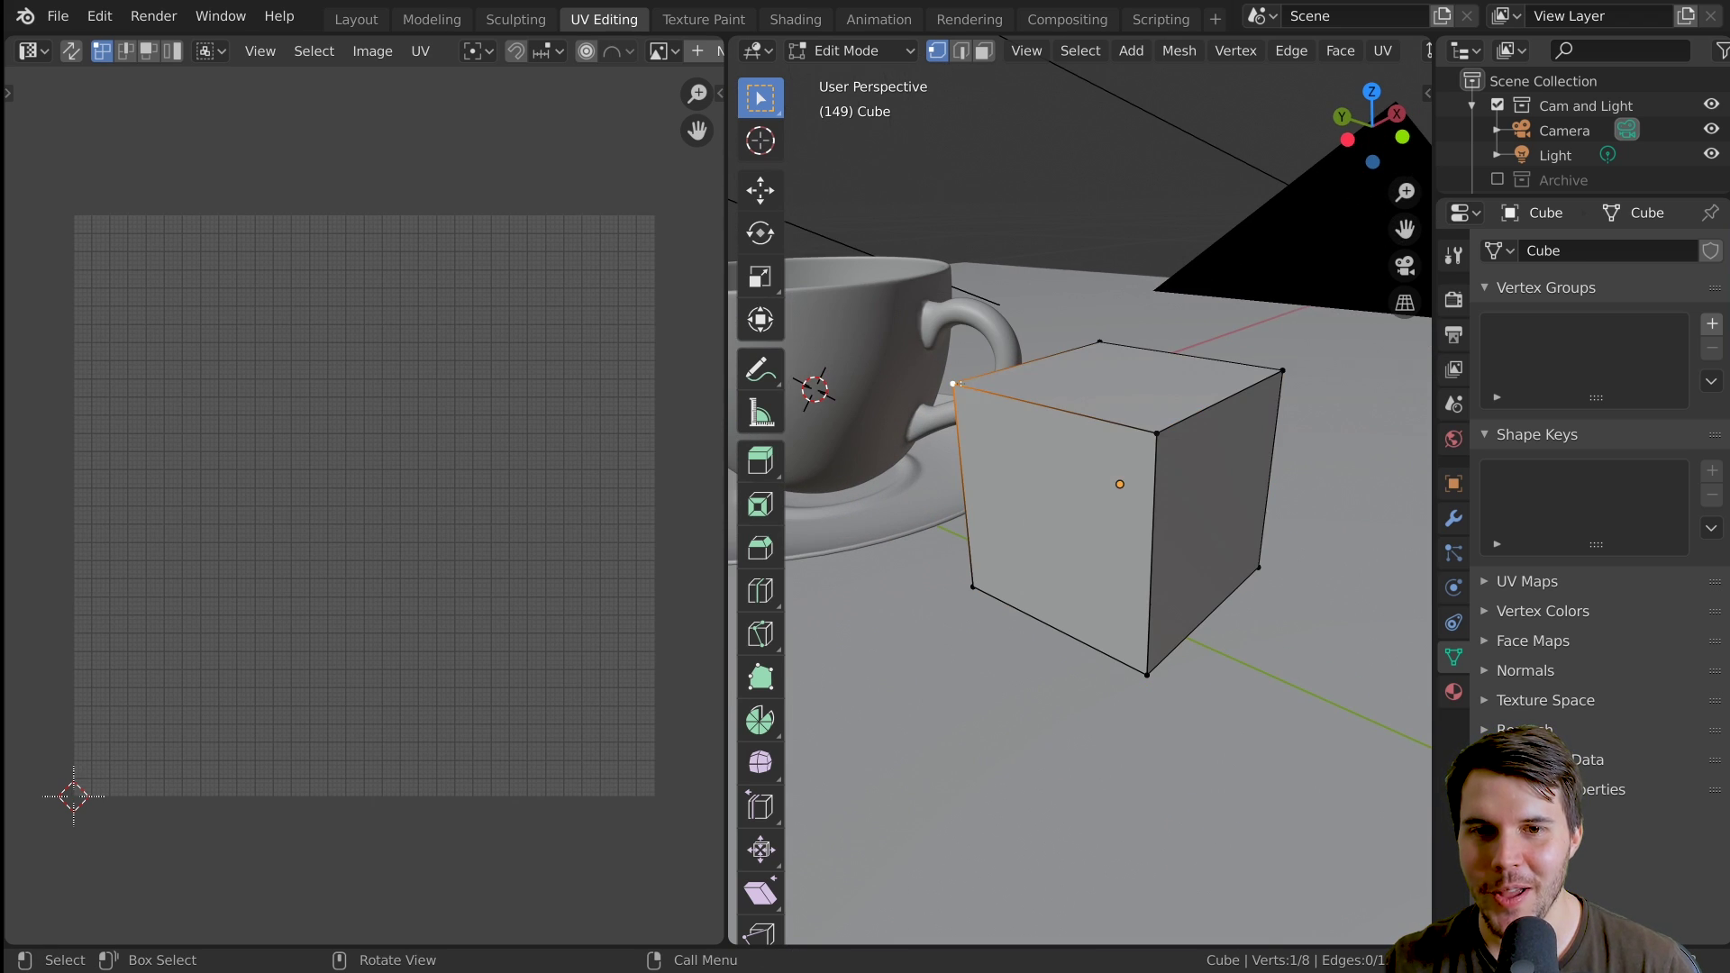
shift+click(1154, 429)
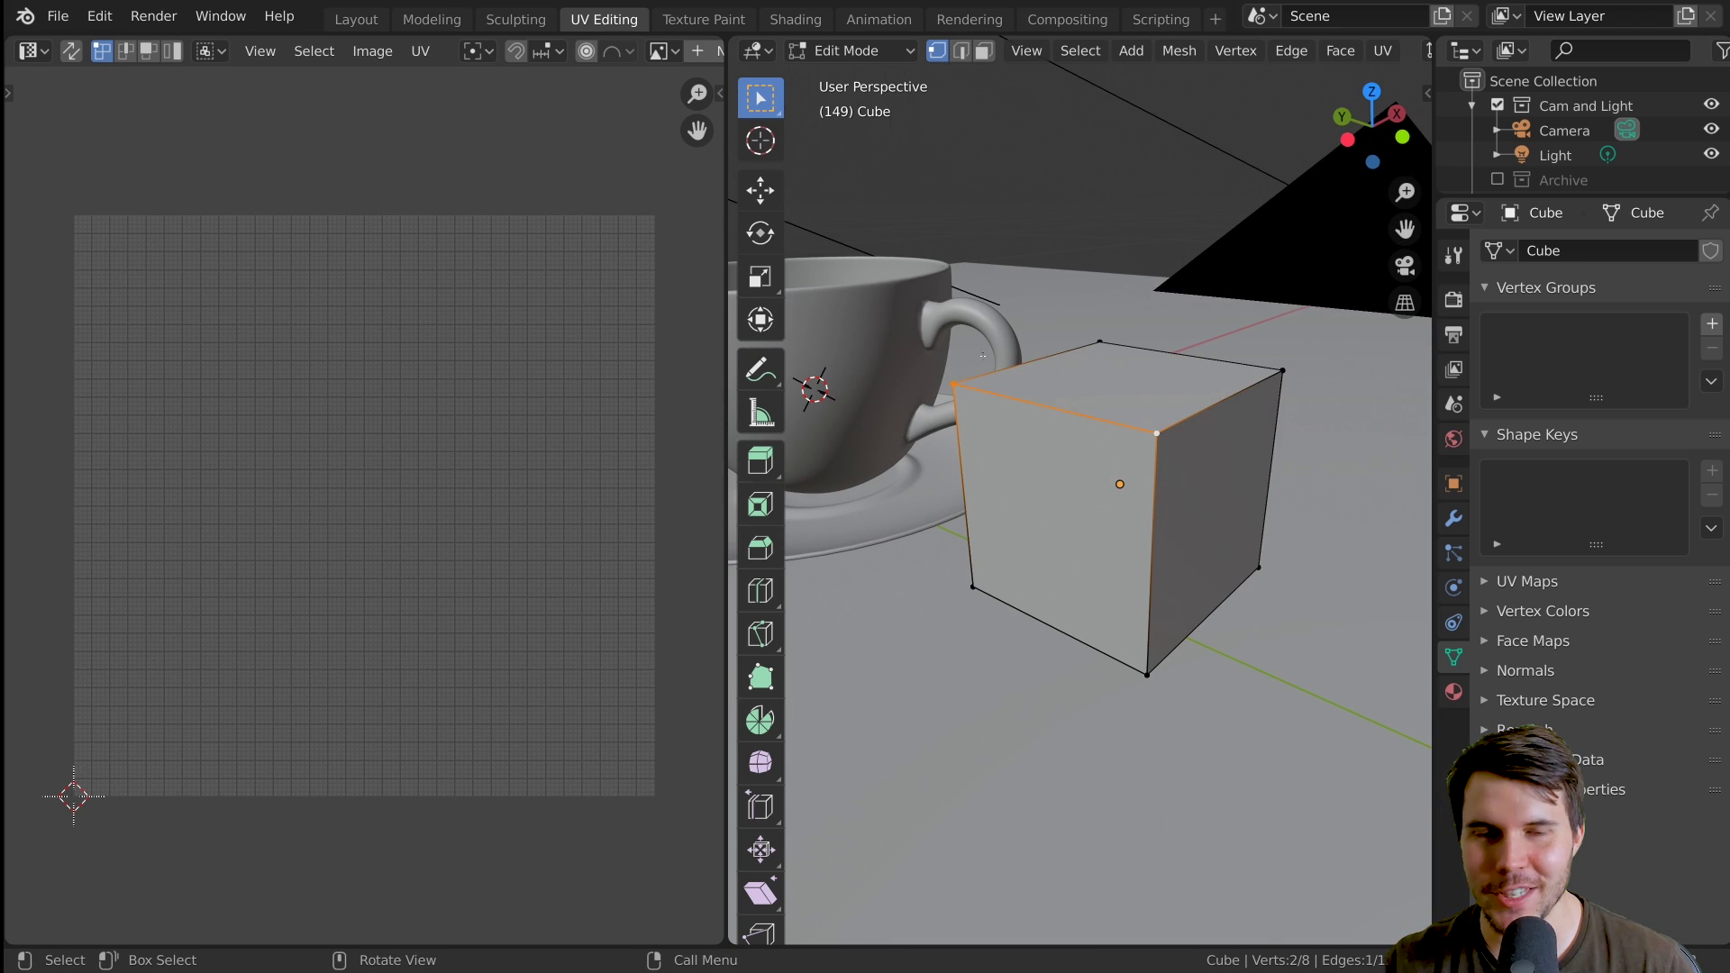
click(959, 58)
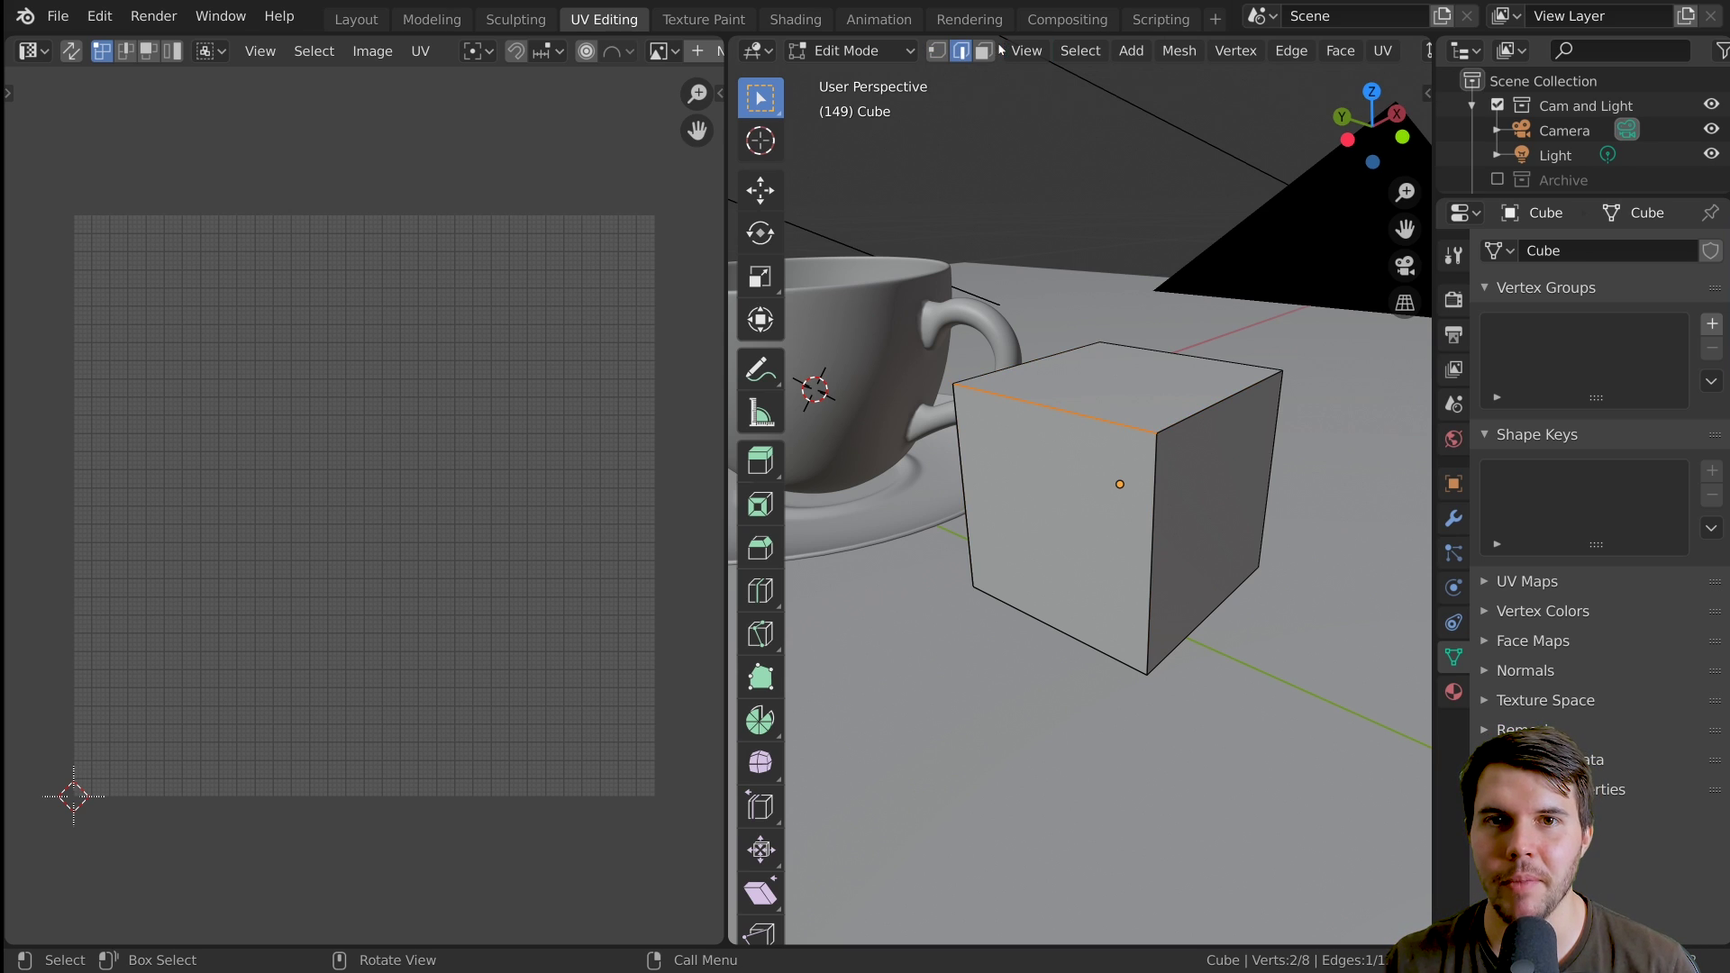
shift+click(1213, 404)
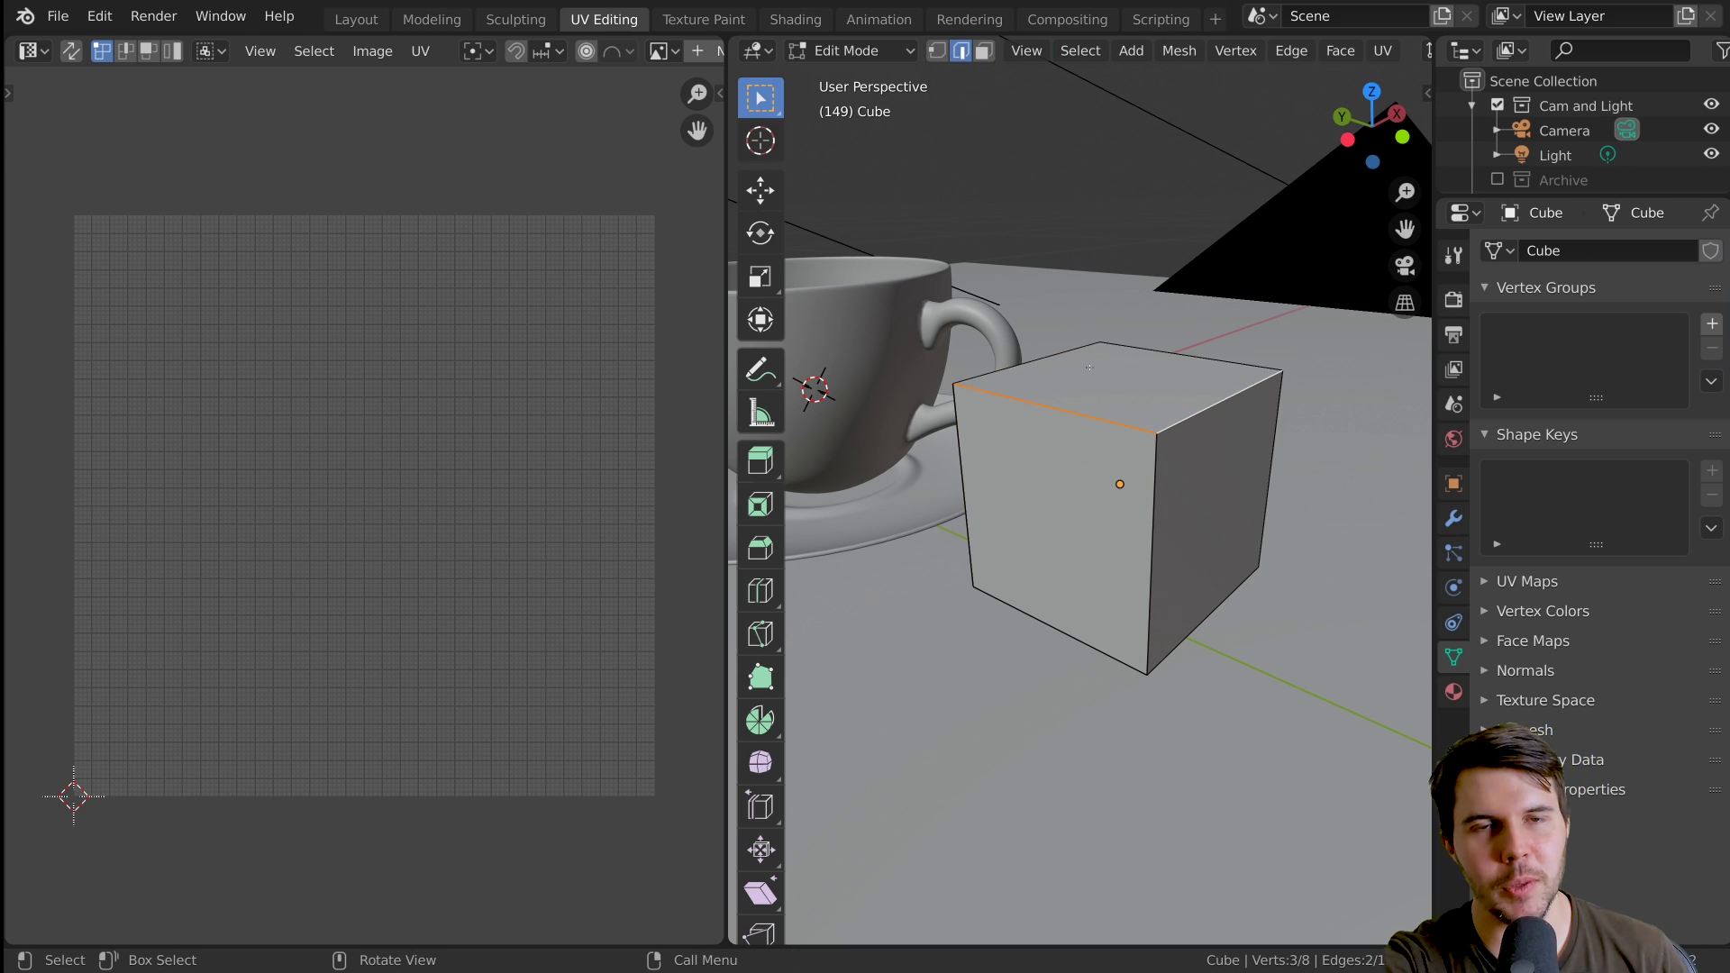
shift+click(1090, 369)
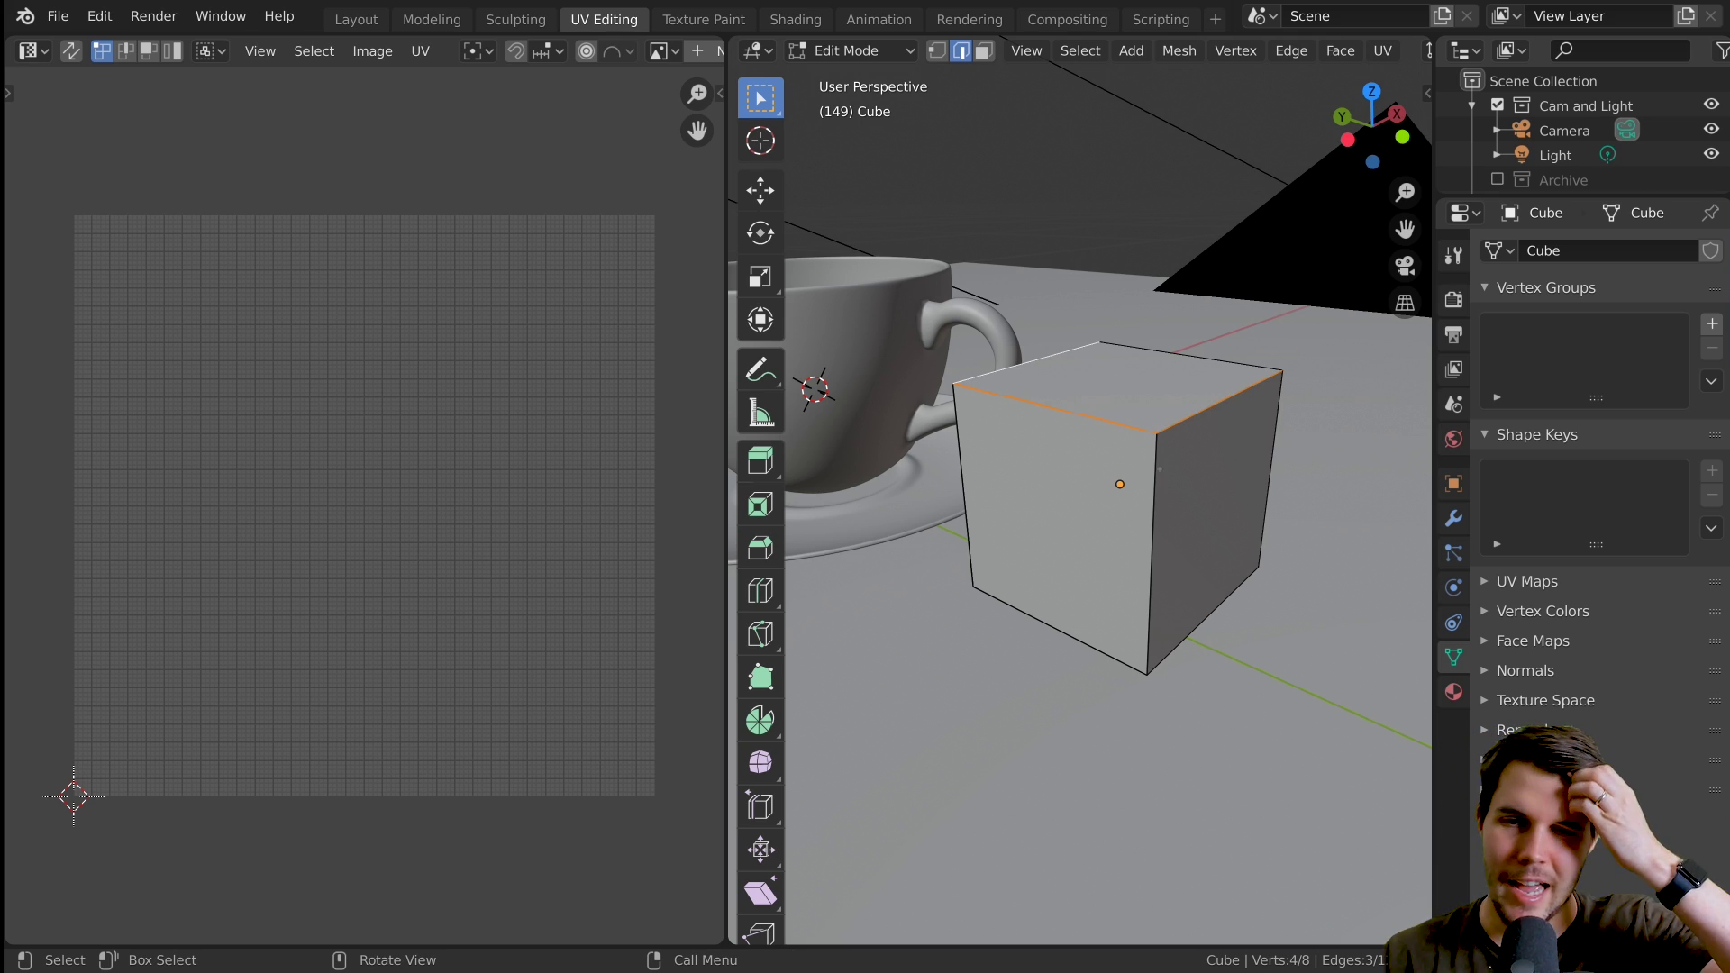
middle_drag(1168, 446, 1332, 390)
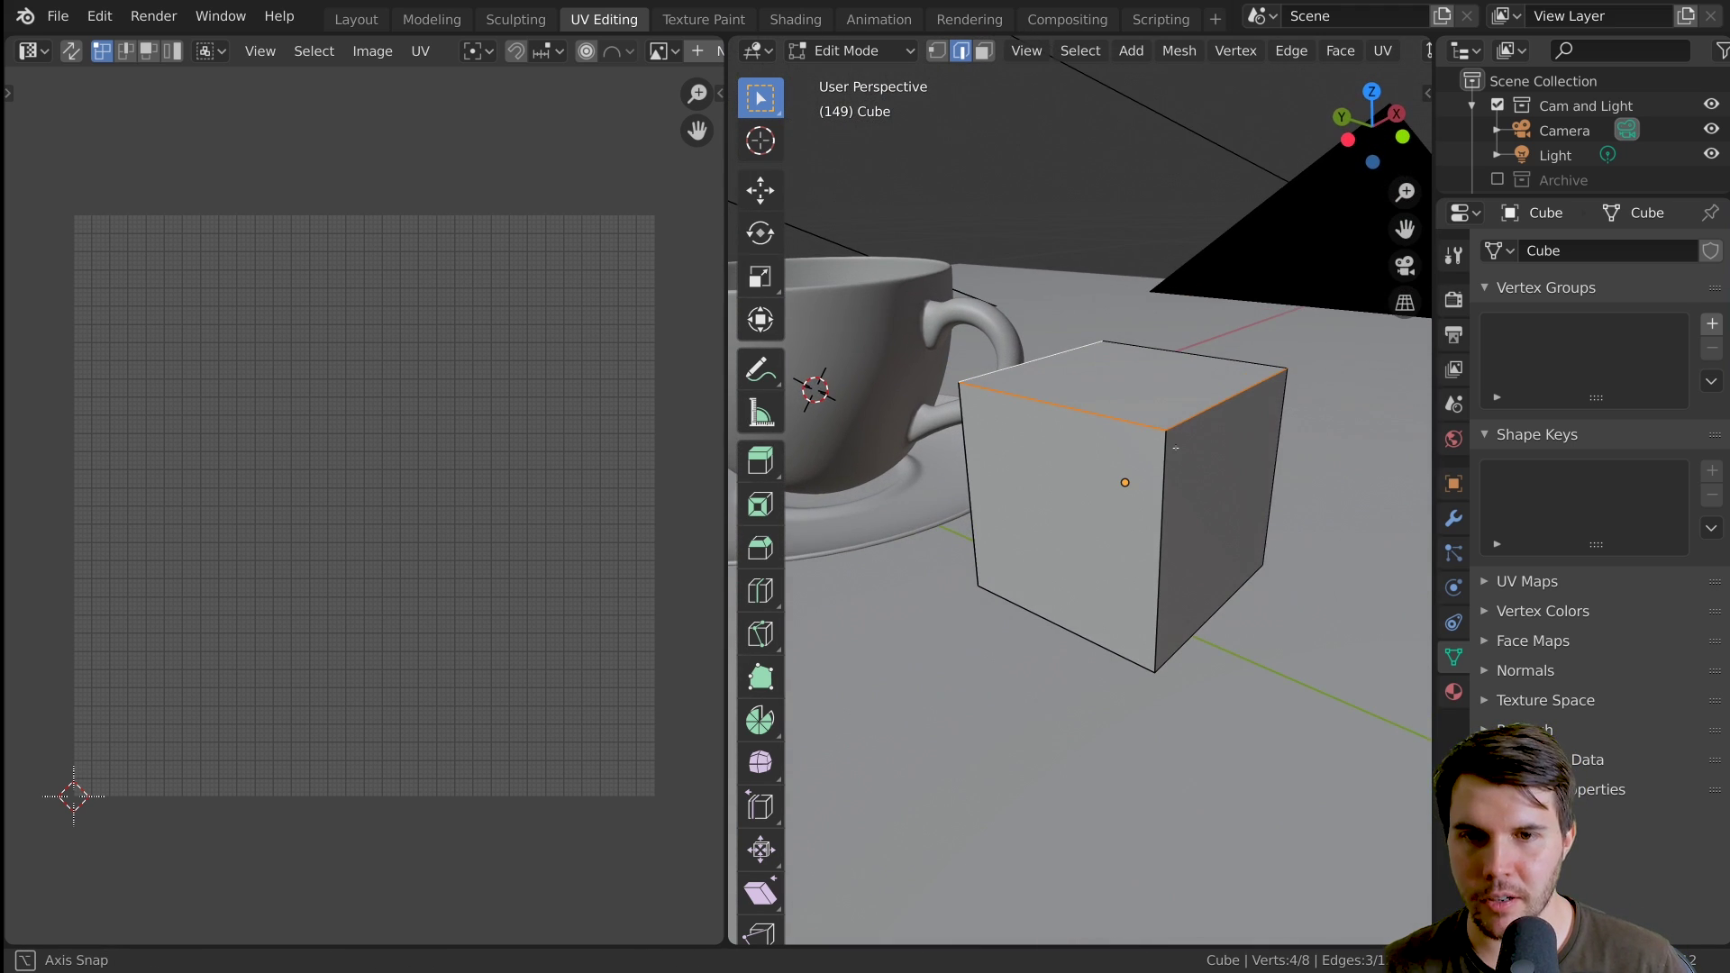
key(ctrl+e)
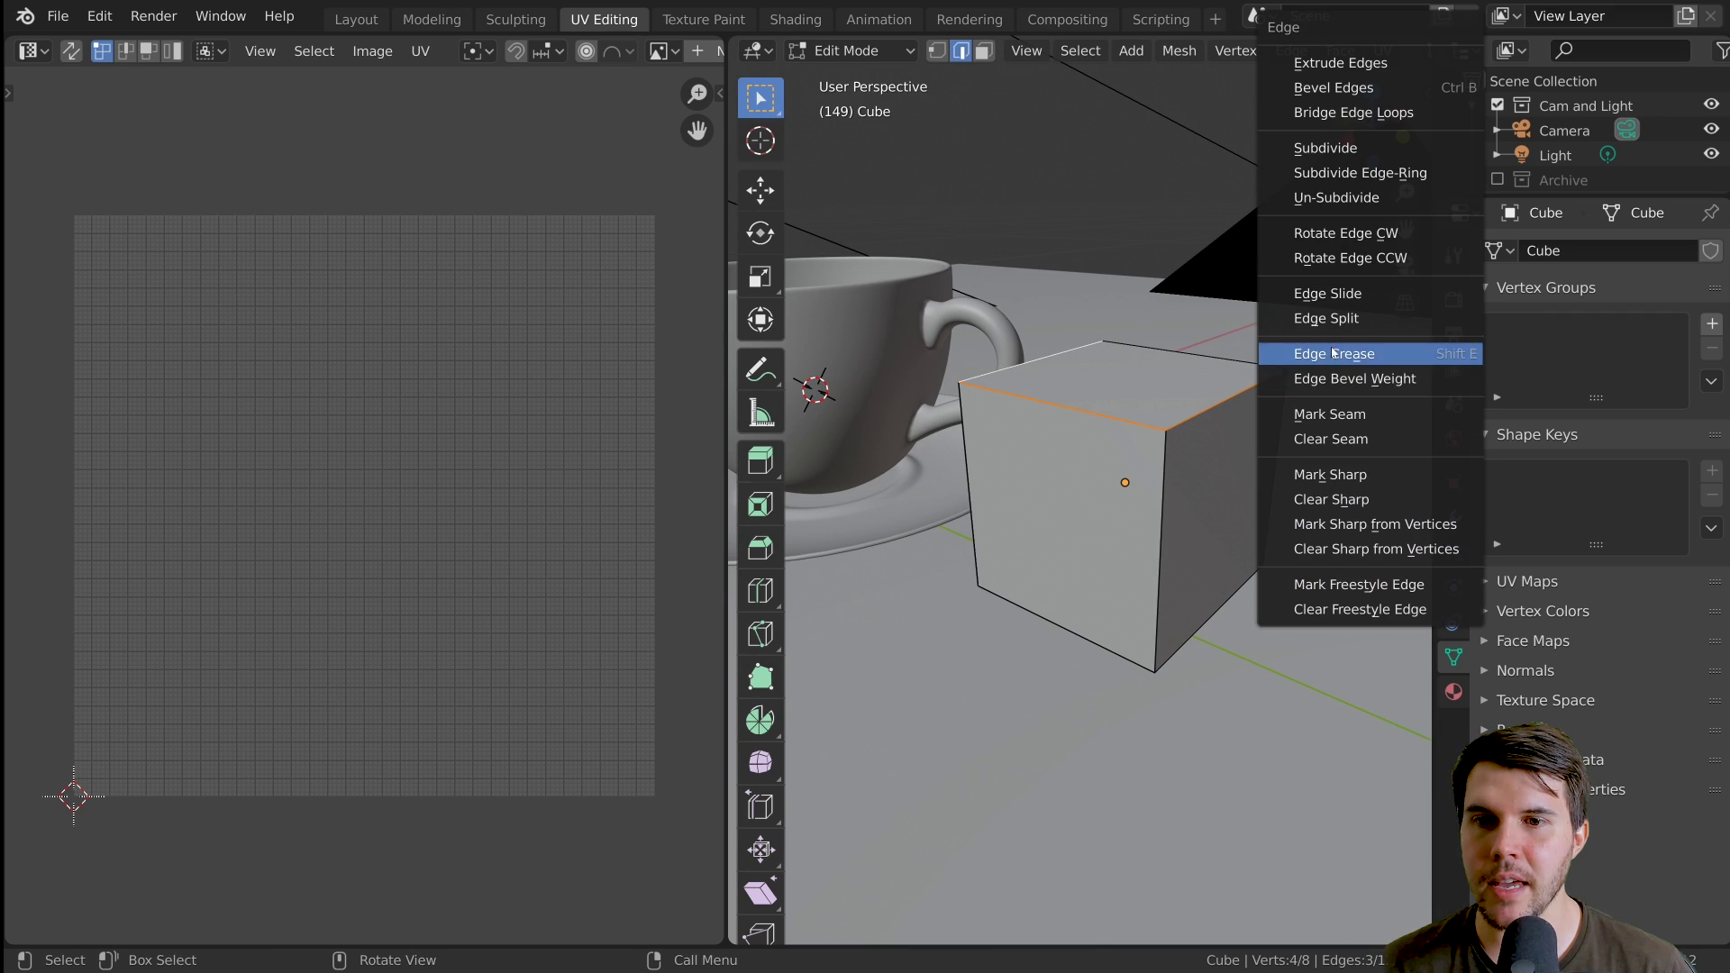
click(1341, 416)
middle_drag(970, 406, 959, 401)
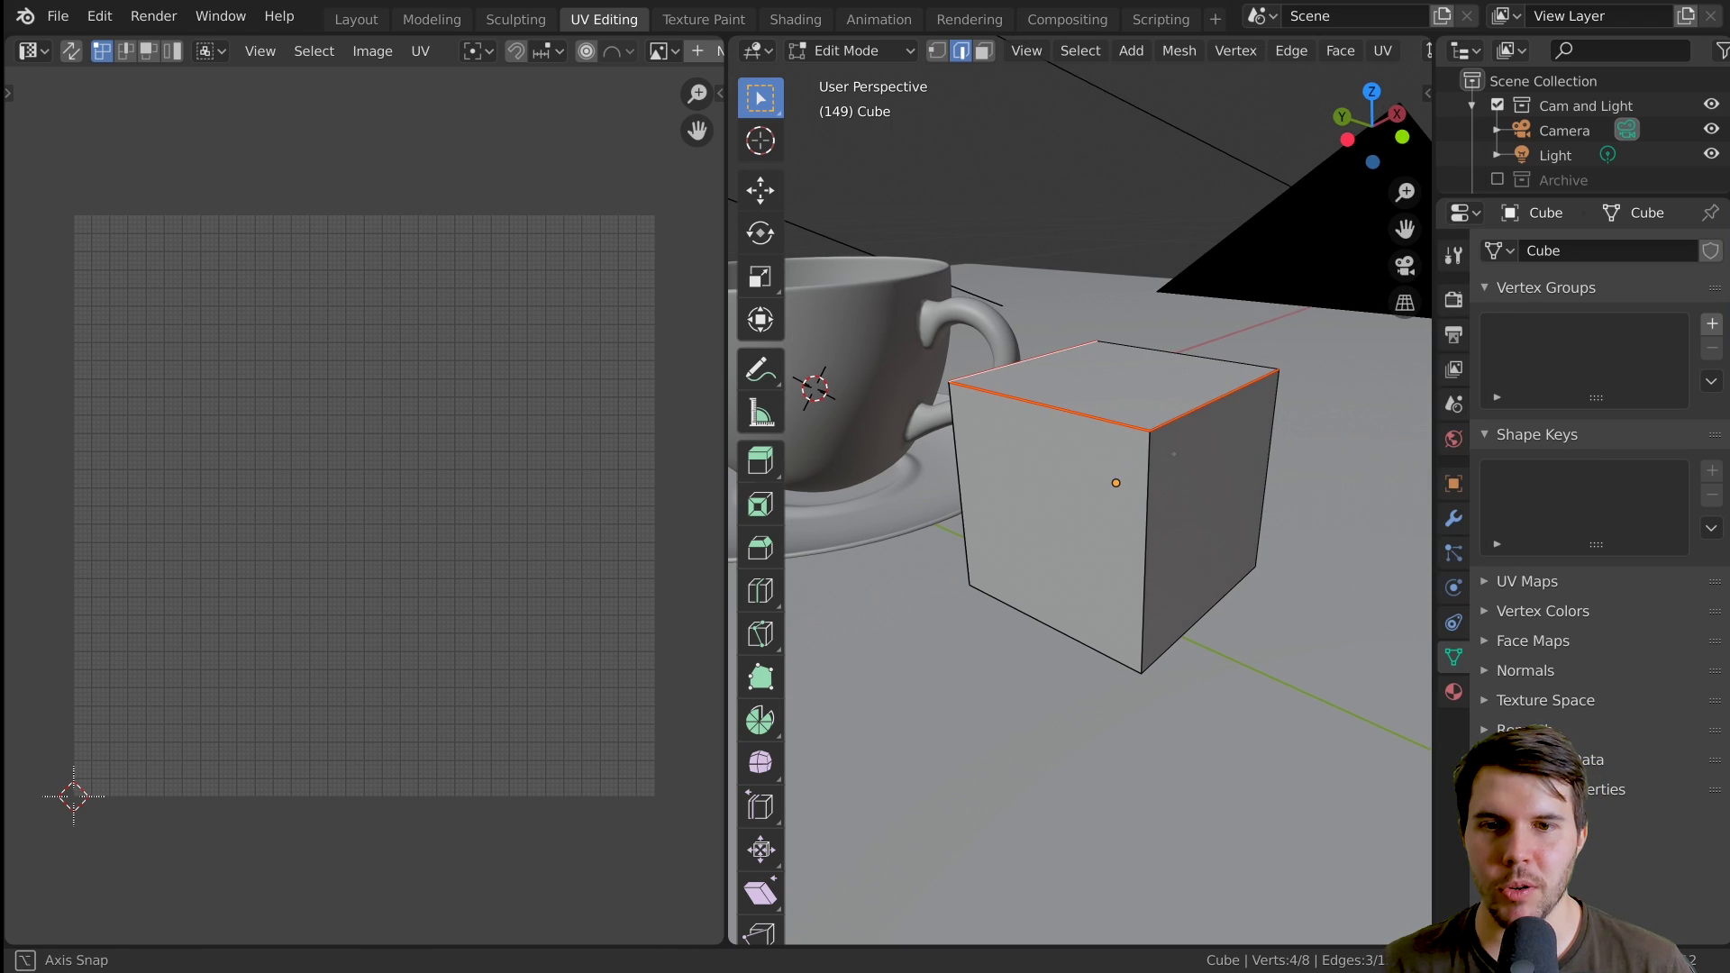
Select the entire cube mesh and unwrap it along the marked seams
key(a)
key(a)
middle_drag(1138, 371, 1072, 438)
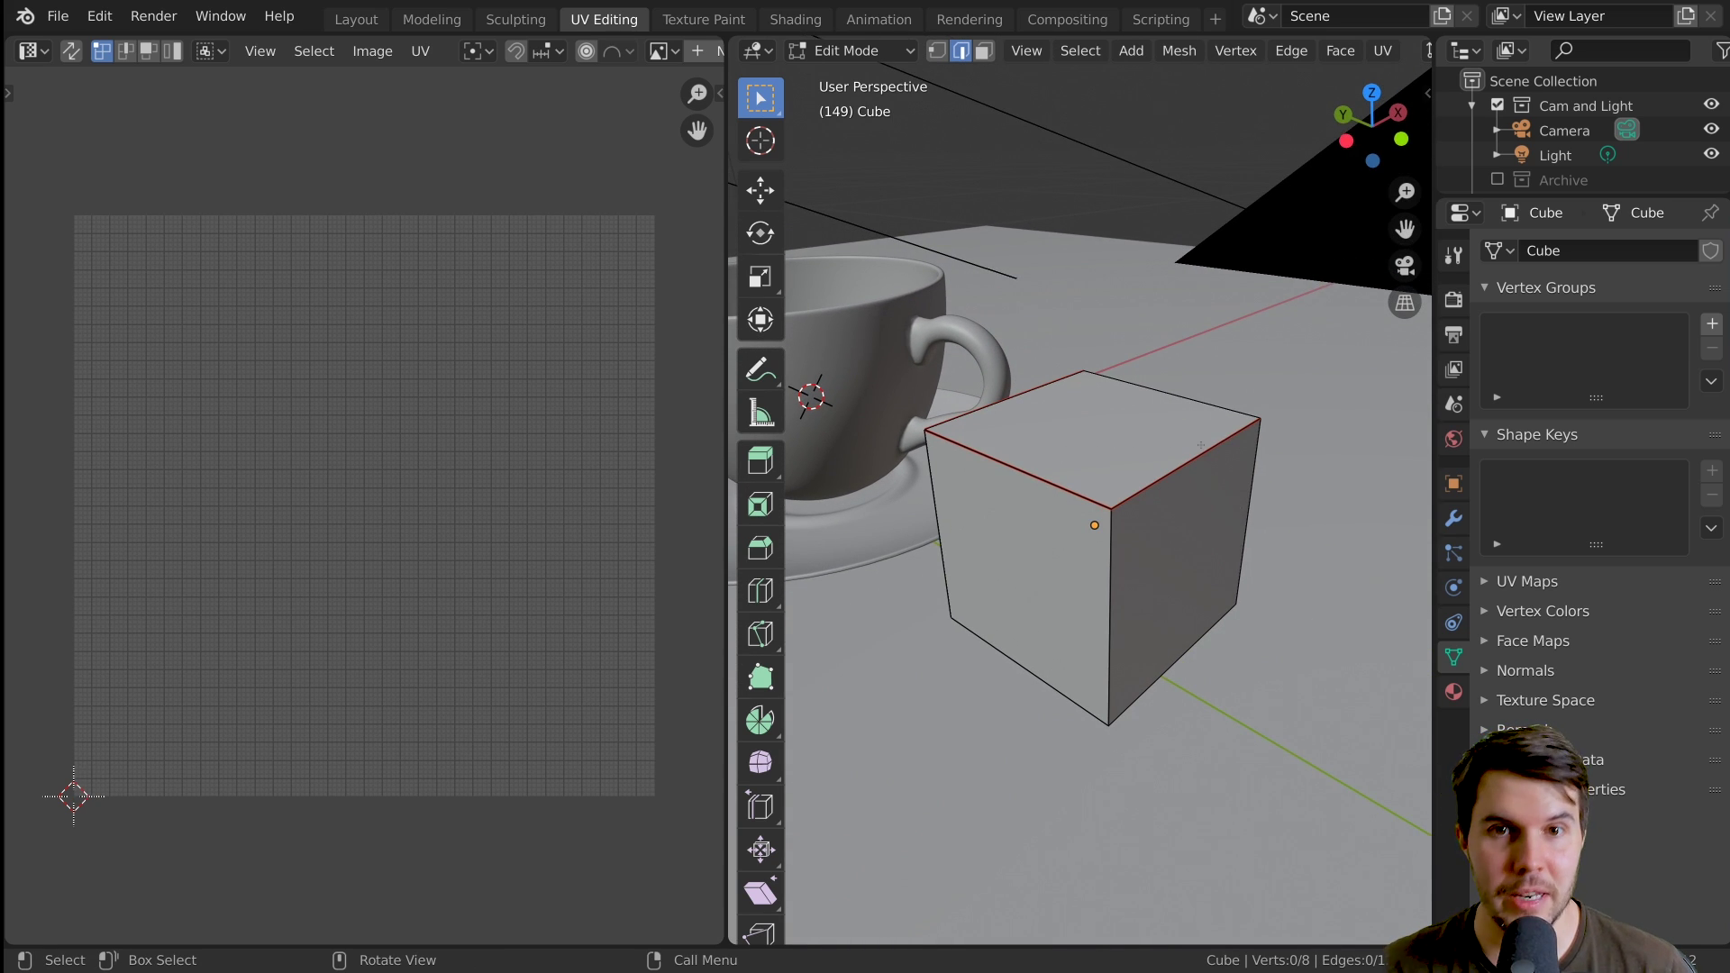
key(a)
key(u)
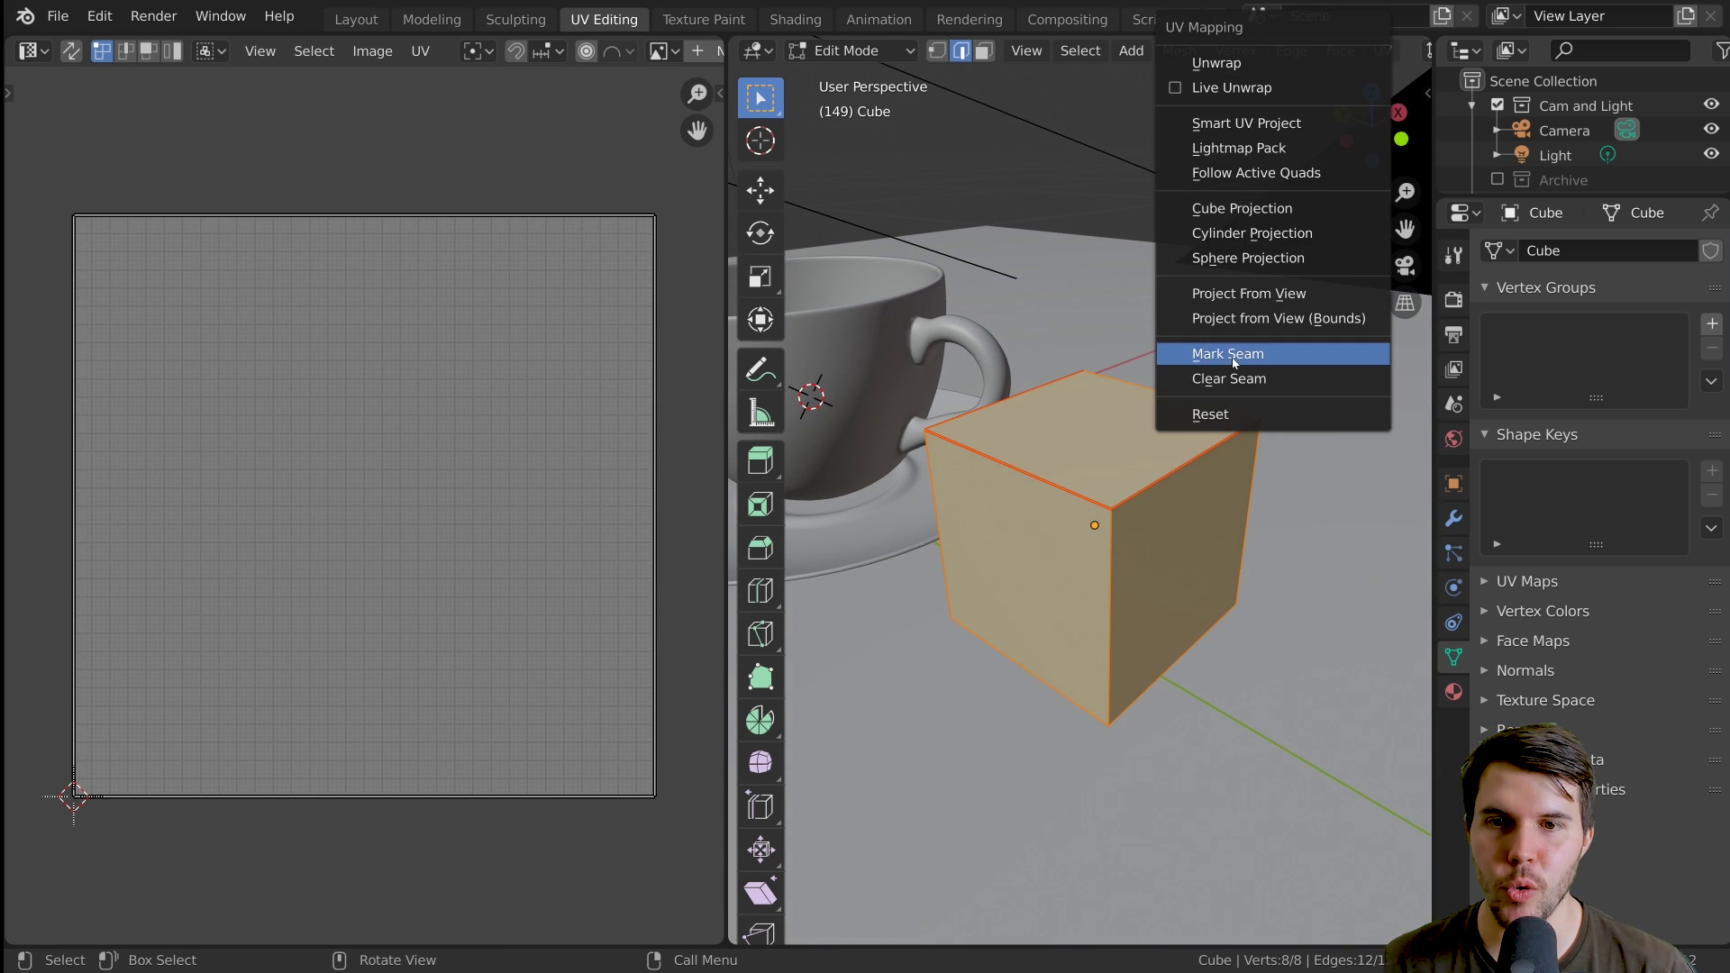
click(1216, 63)
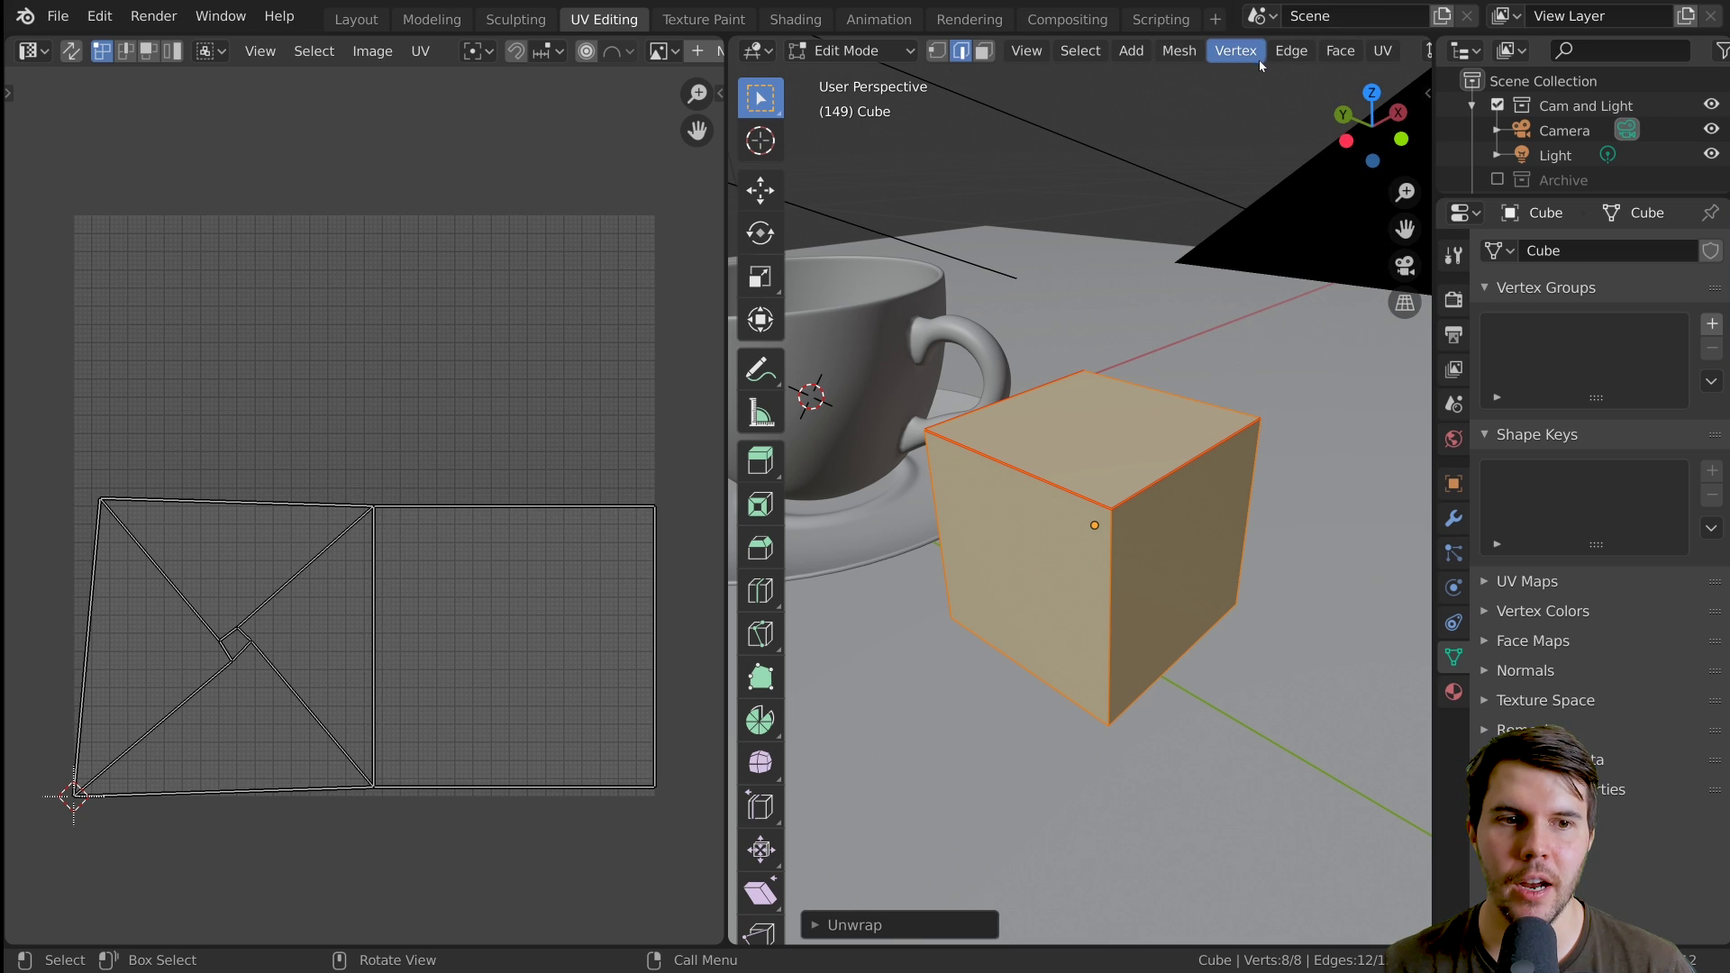
Select all four corner vertices of the undistorted square face in the cube's unwrapped UV layout
scroll(433, 548, down, 1)
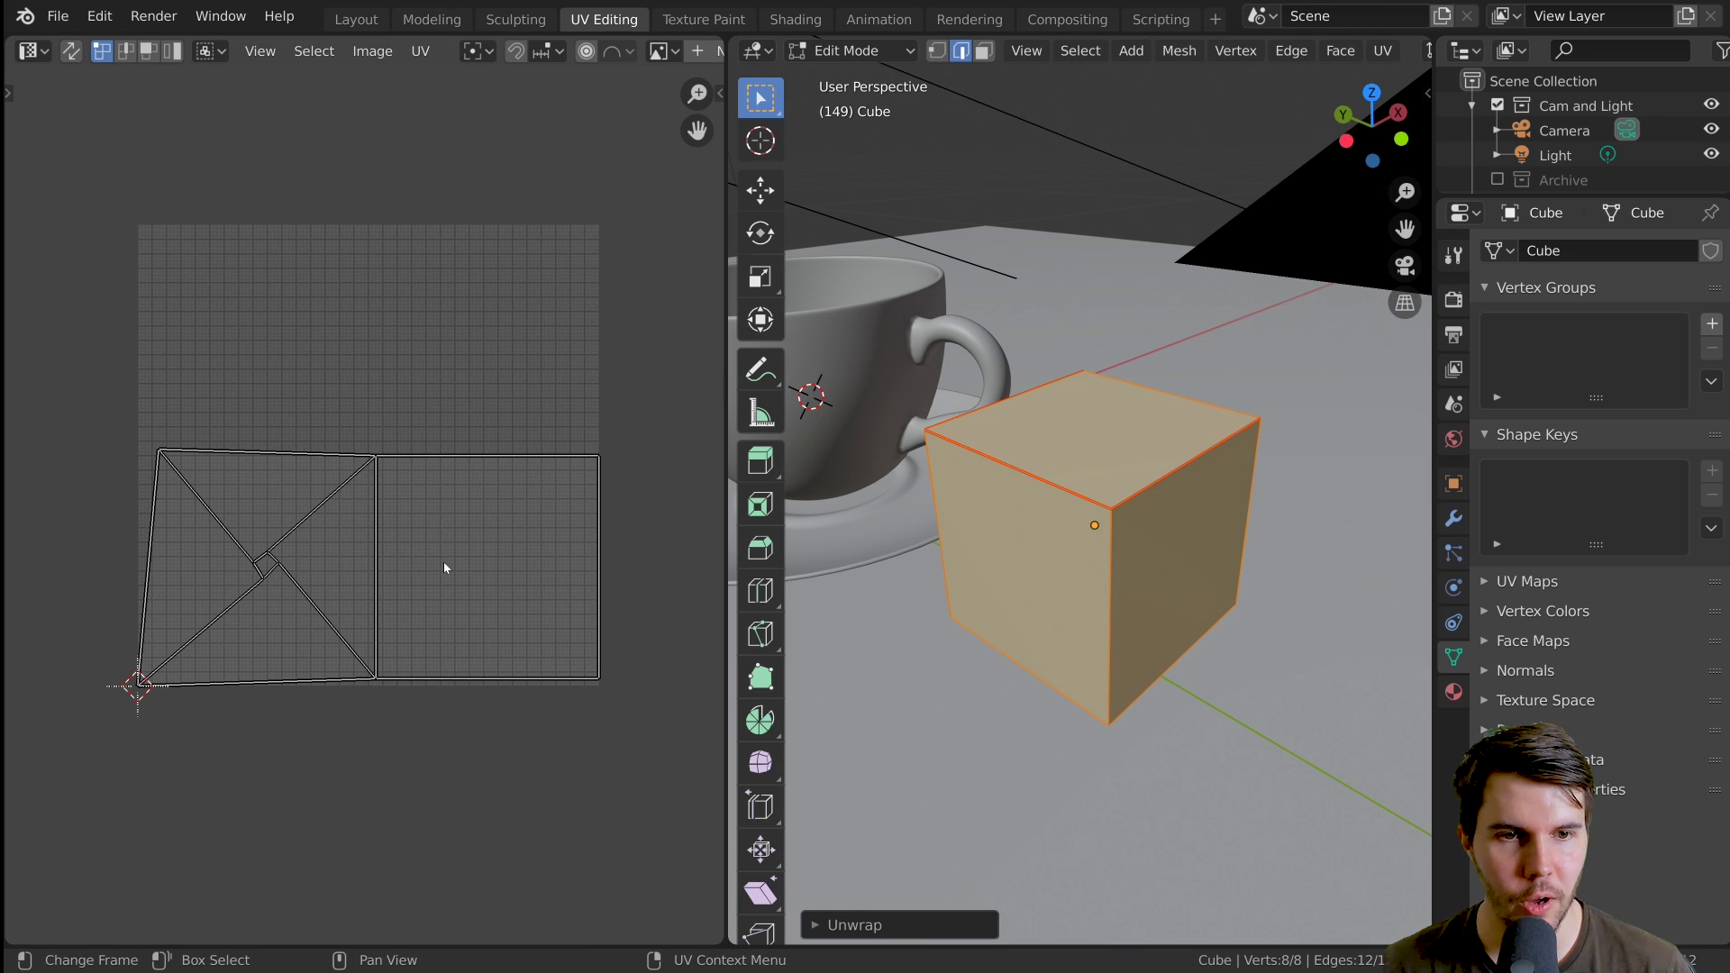
scroll(444, 568, up, 1)
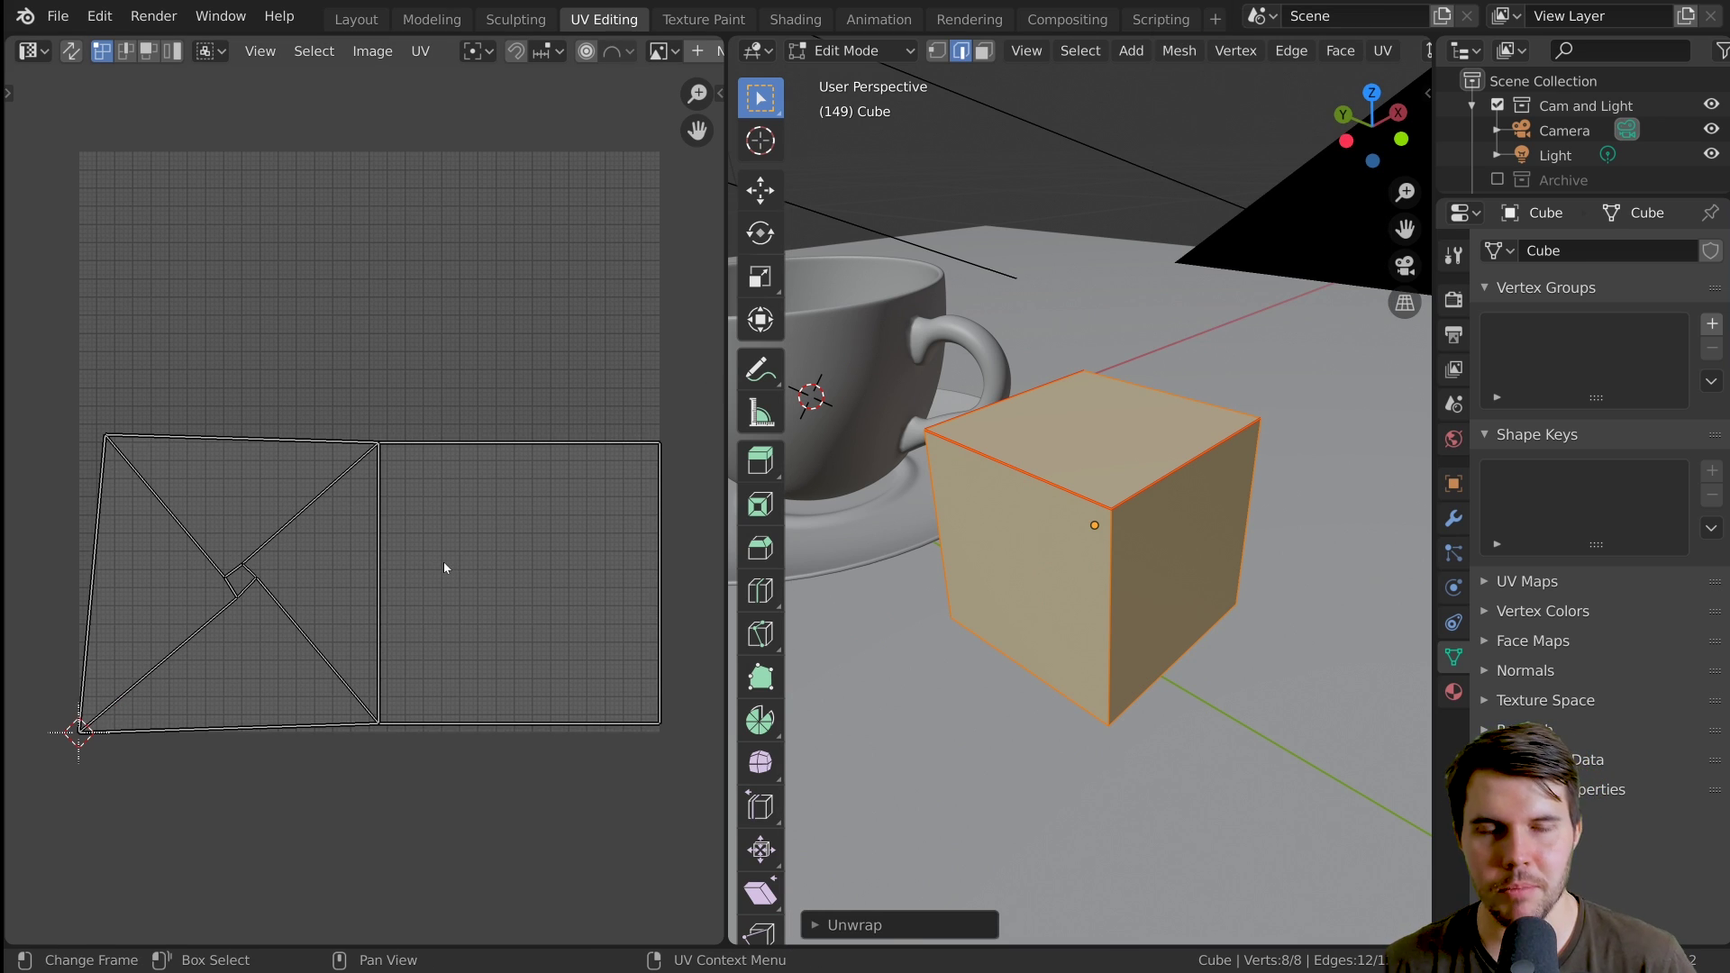
click(249, 556)
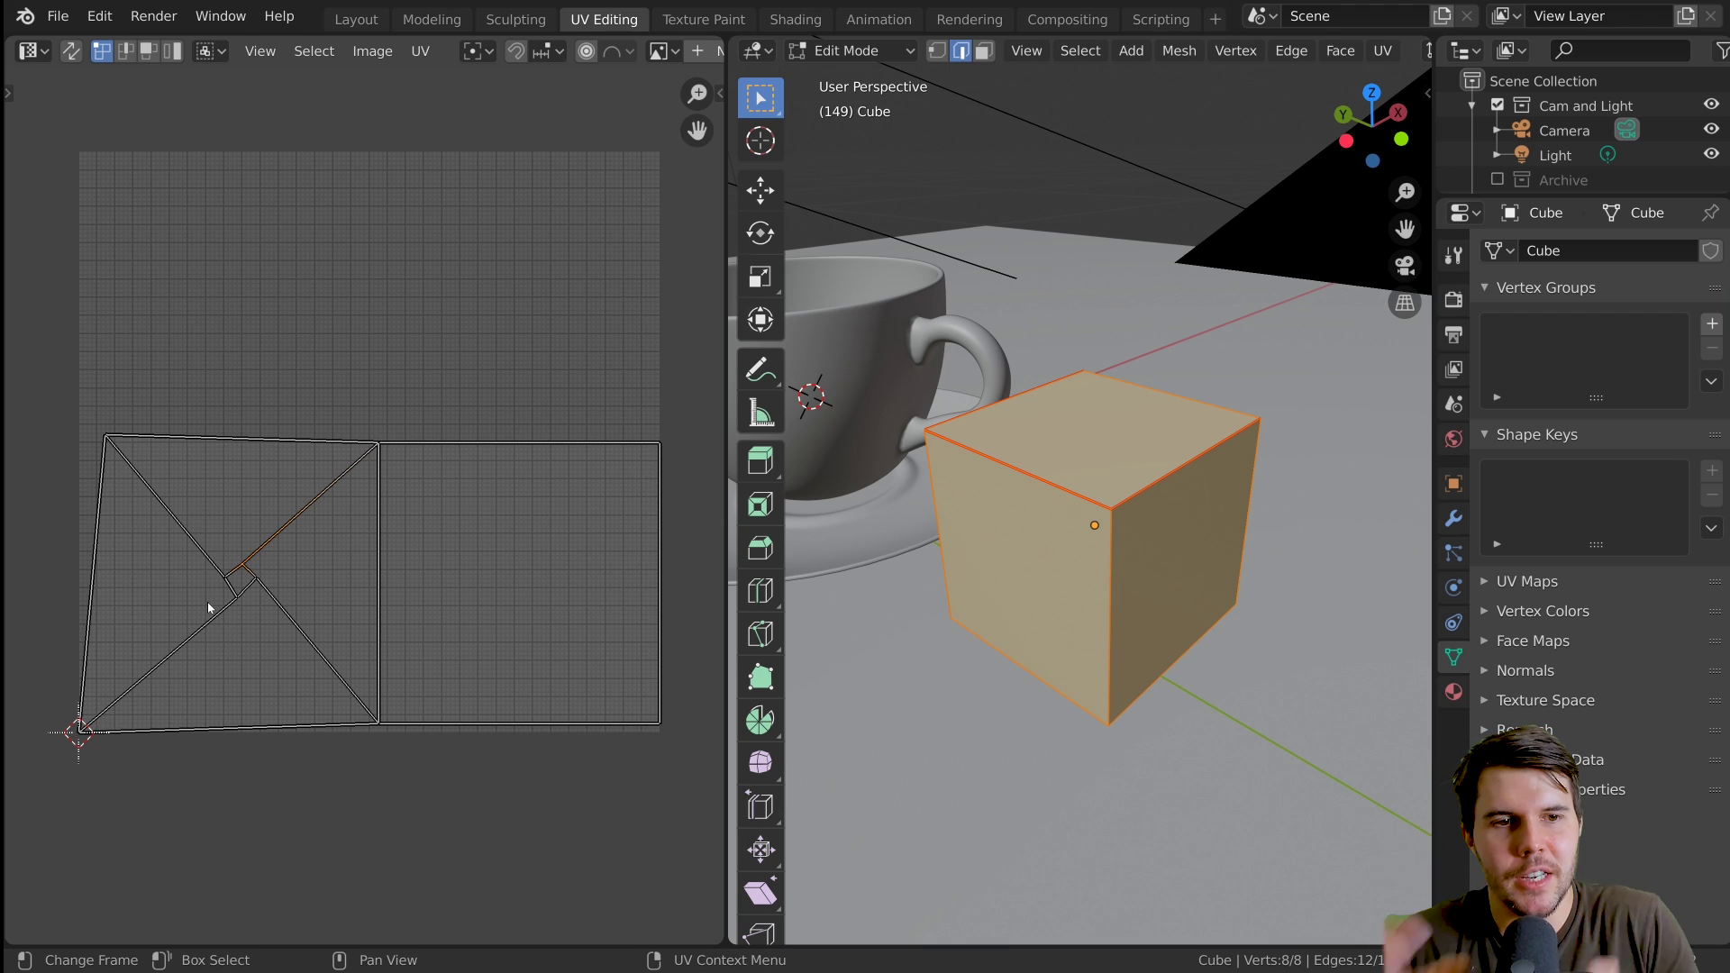
click(667, 438)
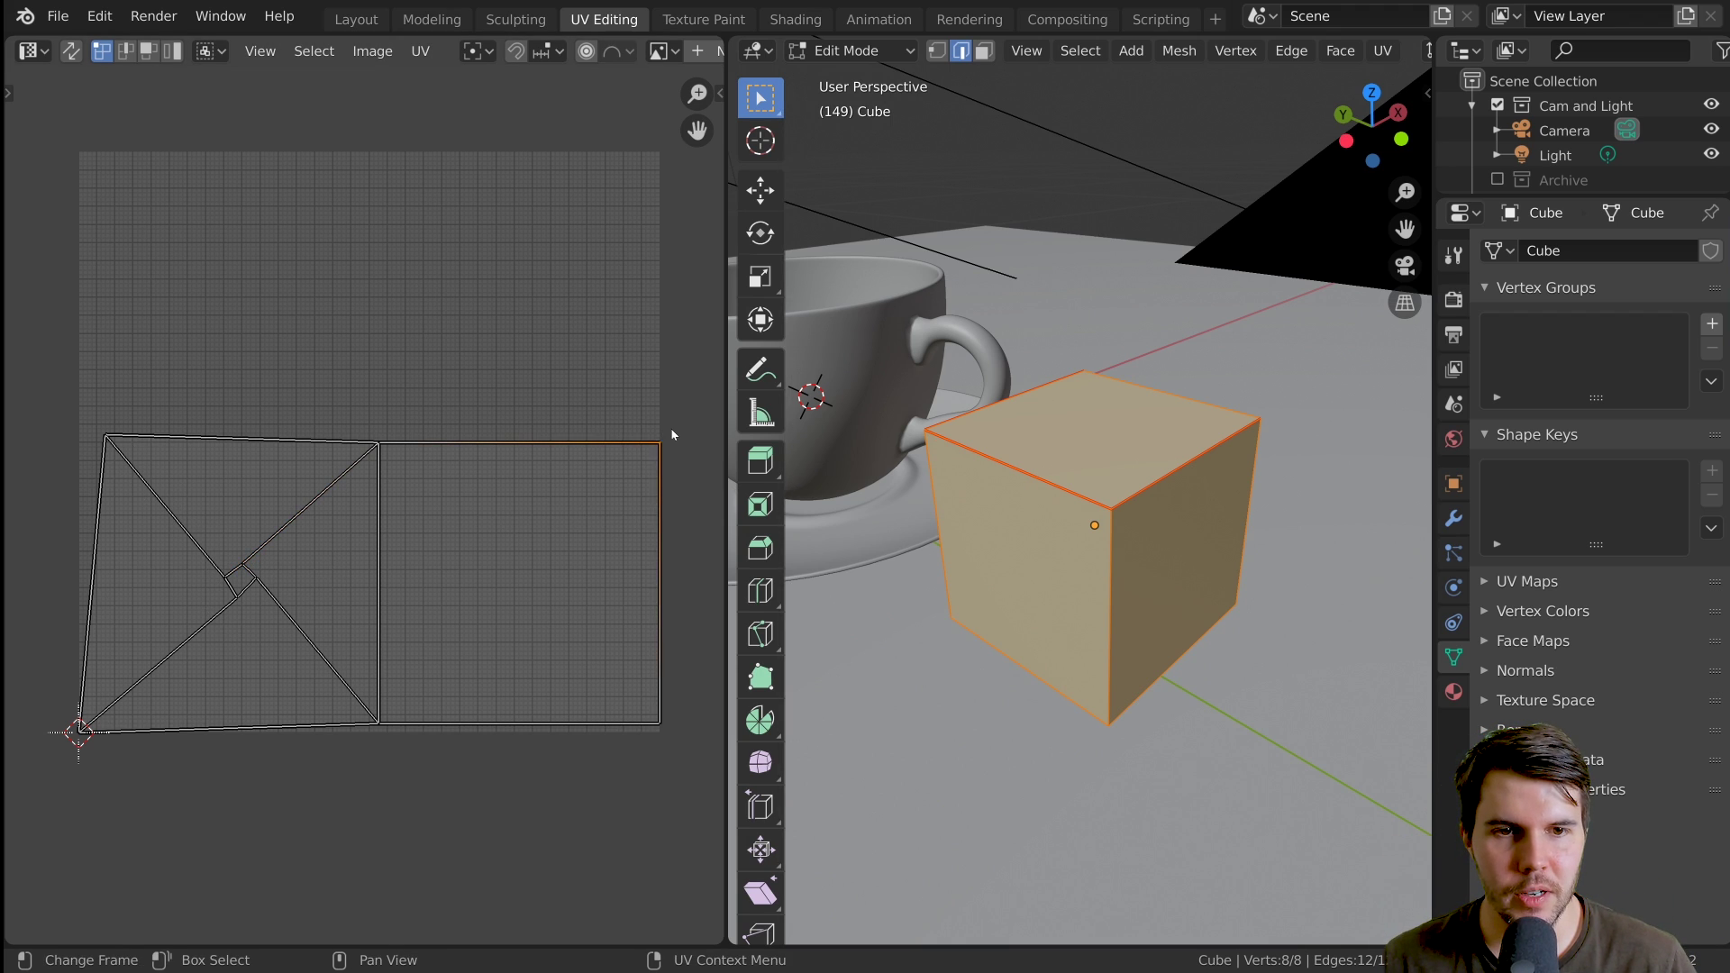
shift+click(387, 448)
shift+click(388, 726)
shift+click(662, 721)
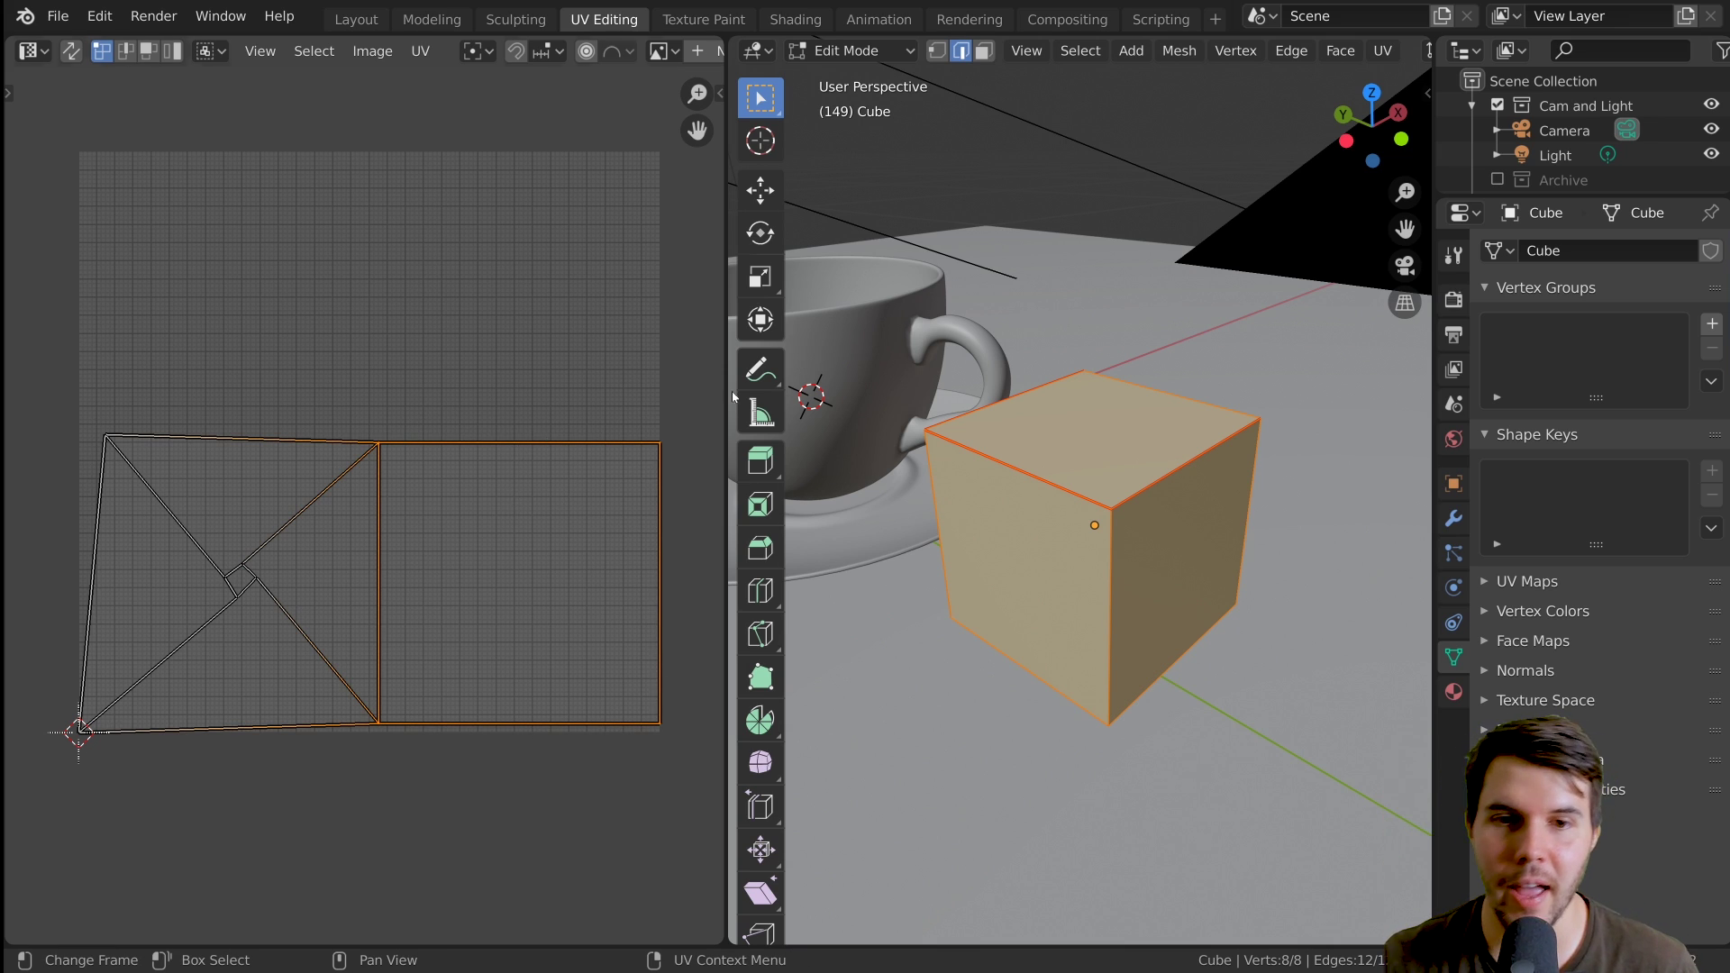
Select the four edges around the cube's top face one after another, then reselect the entire mesh
click(1108, 424)
click(981, 417)
shift+click(1188, 464)
shift+click(1172, 397)
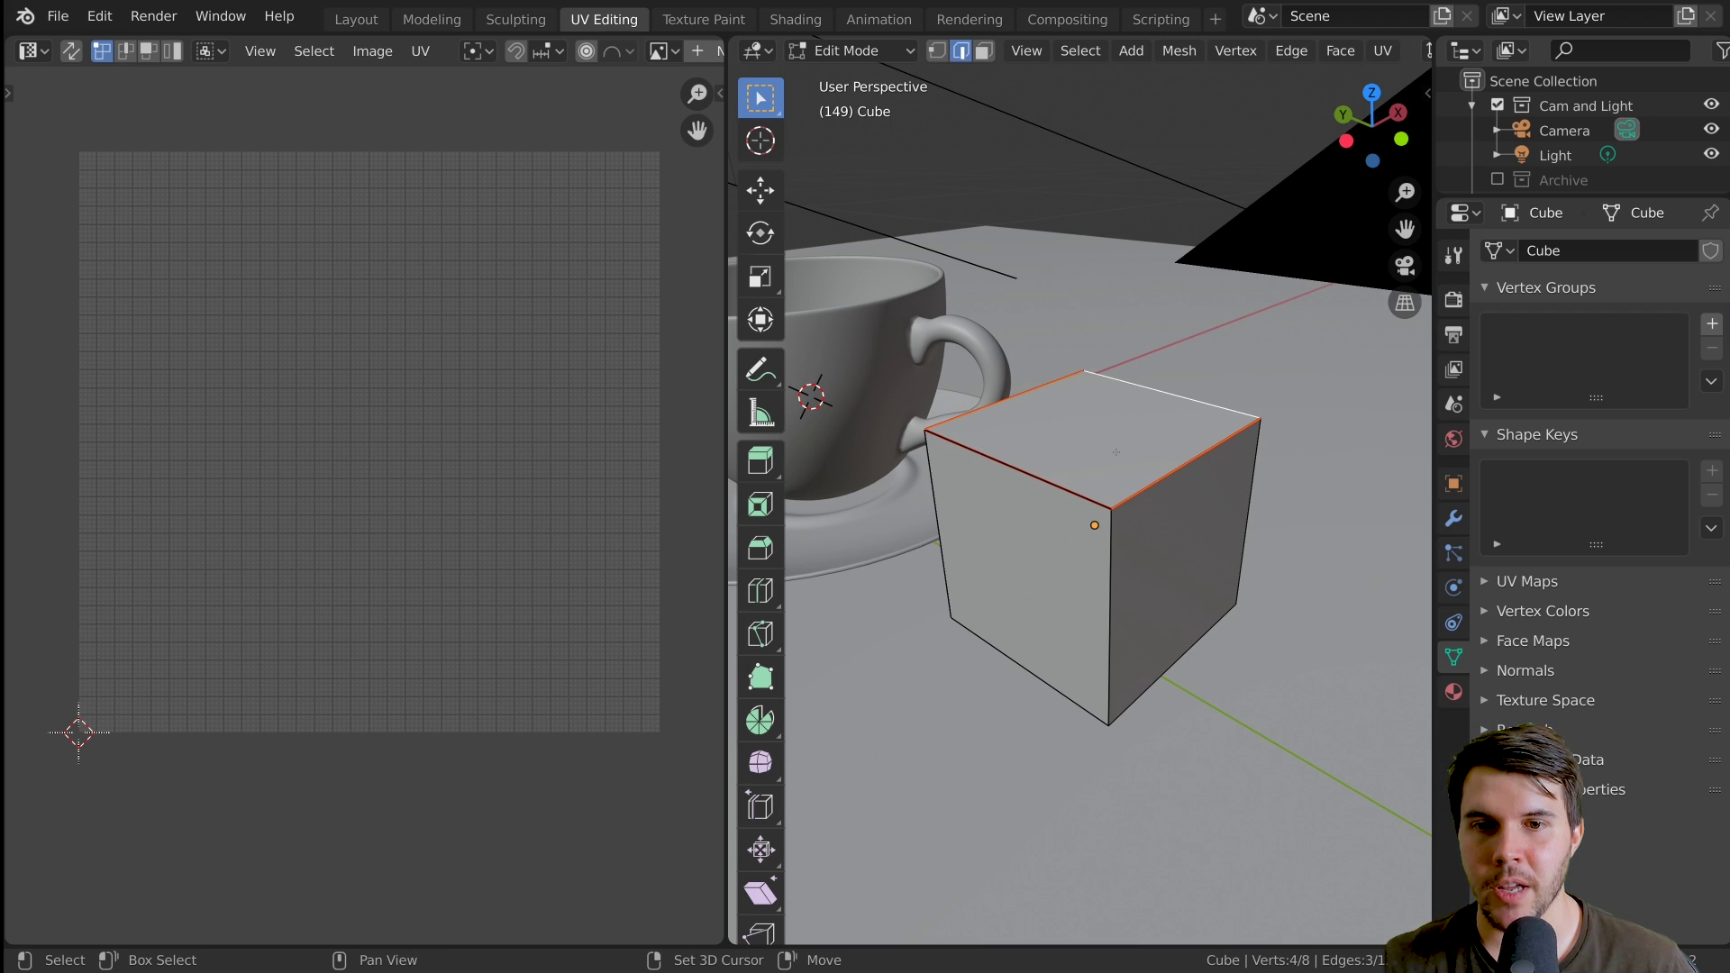
shift+click(1023, 472)
key(a)
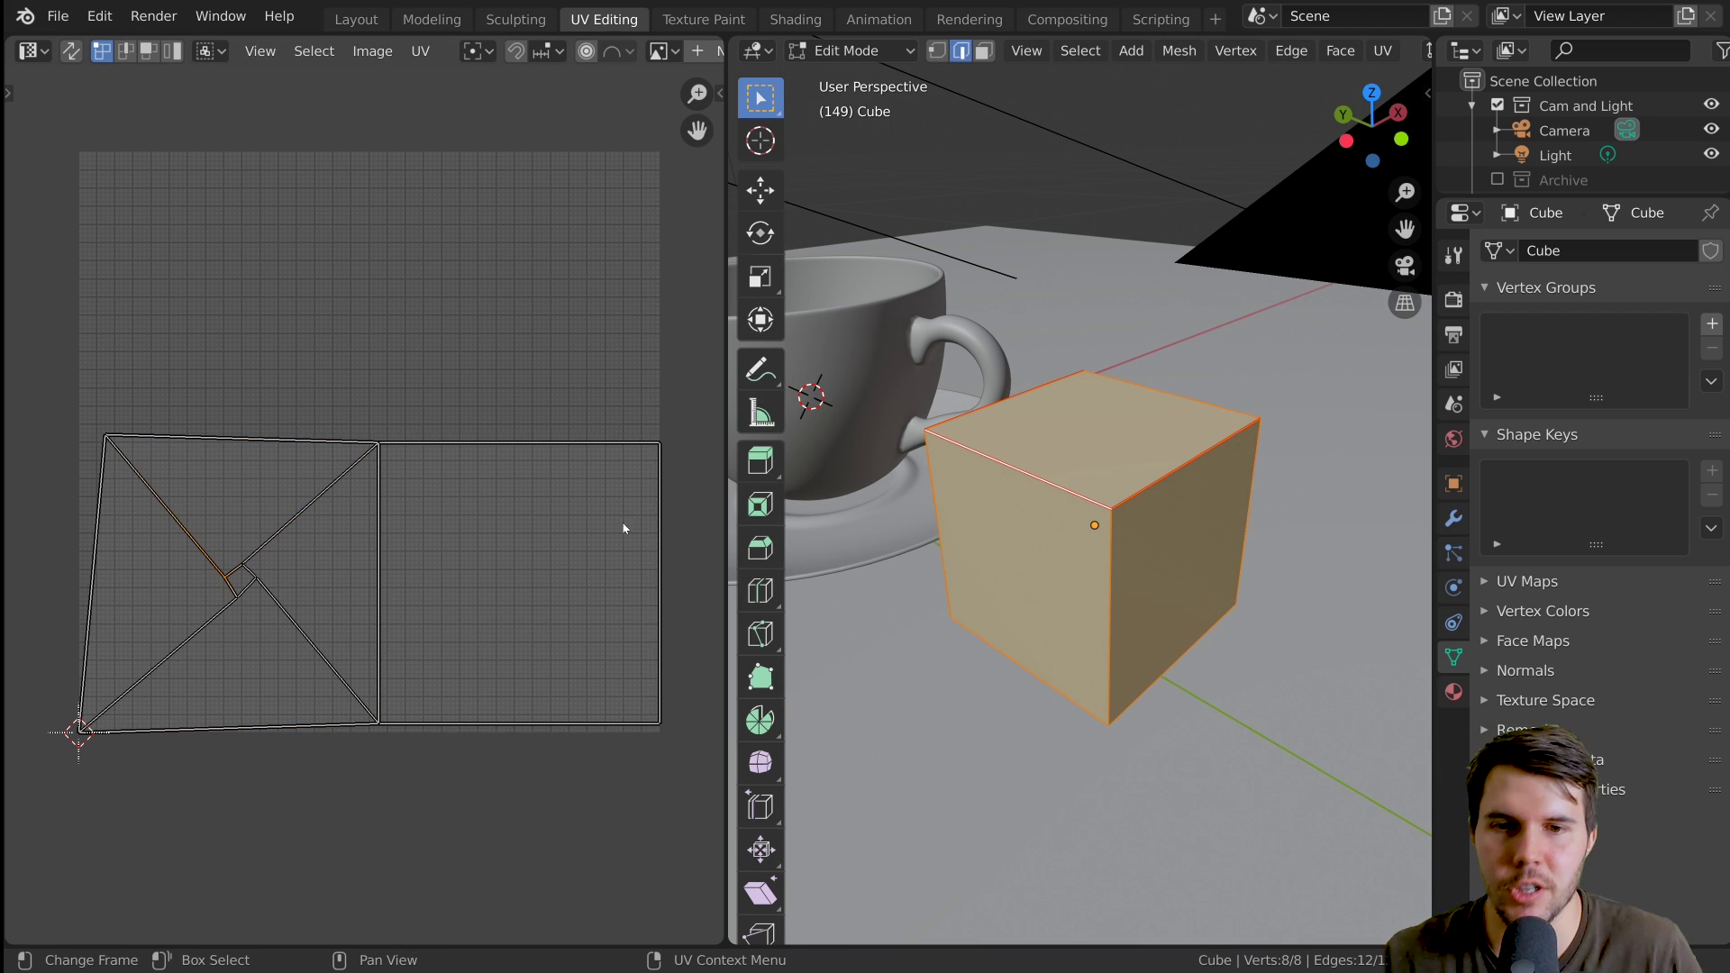
Mark the two vertical edges of the cube's front face, opposite the unseamed top edge, as seams
scroll(1093, 552, down, 3)
scroll(1107, 553, up, 1)
middle_drag(1108, 556, 1103, 543)
click(1076, 485)
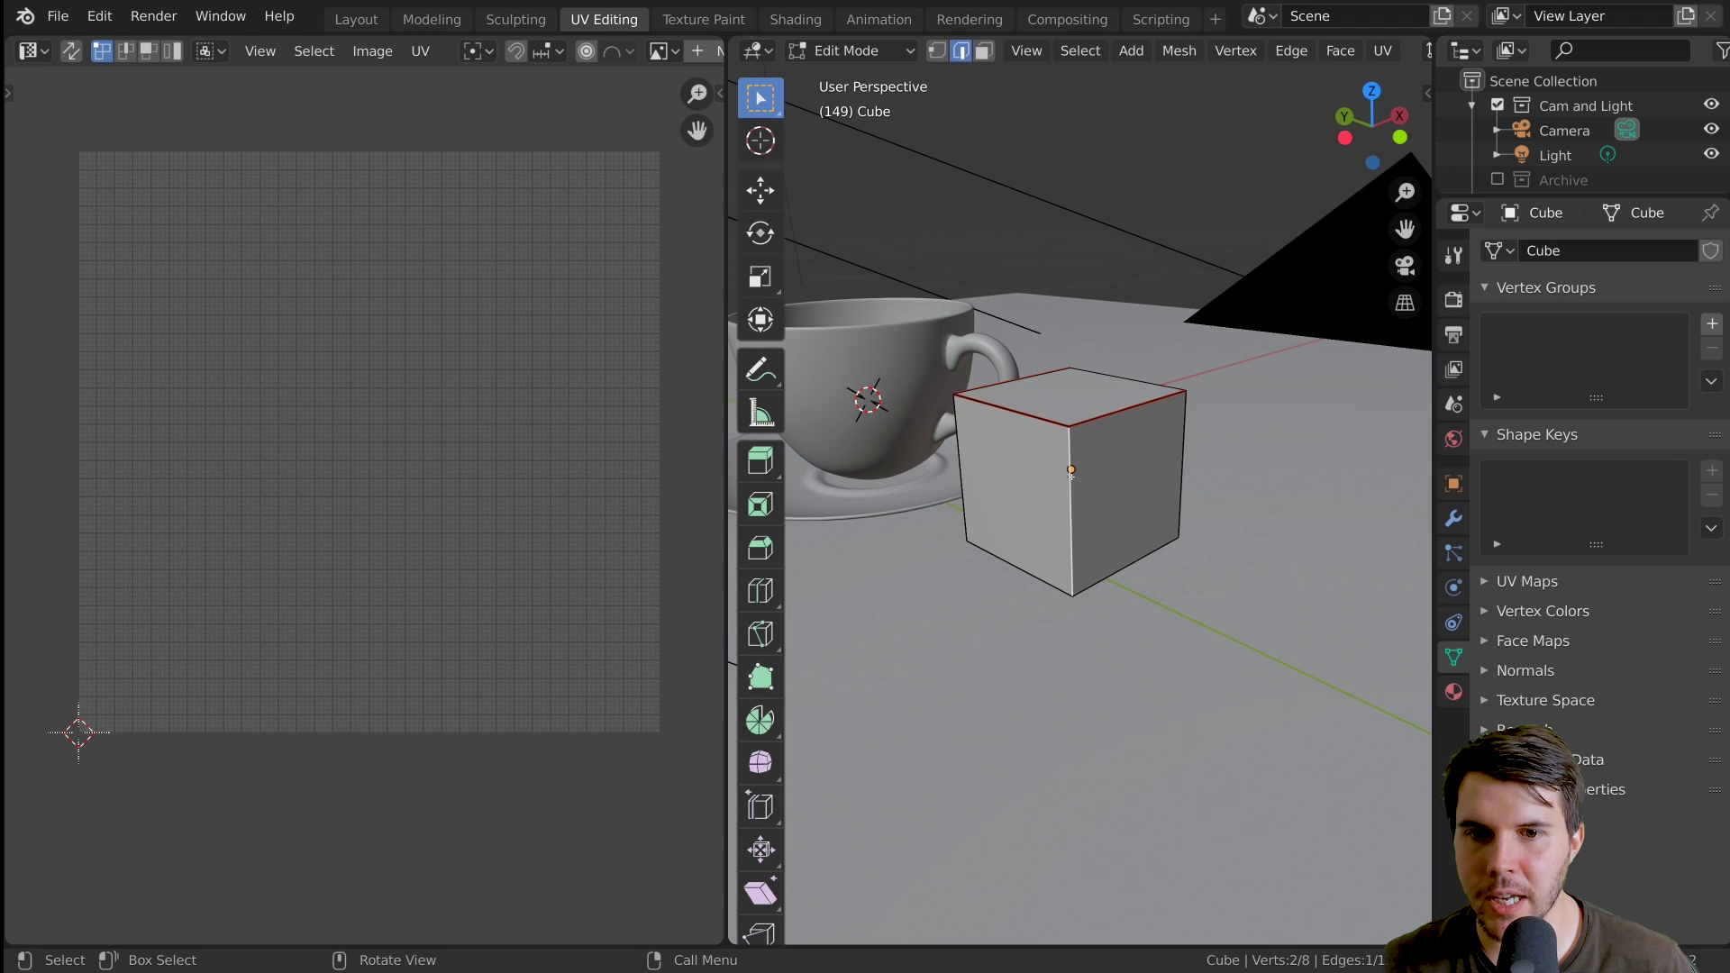
middle_drag(1077, 482, 1253, 414)
shift+click(1041, 454)
key(ctrl+e)
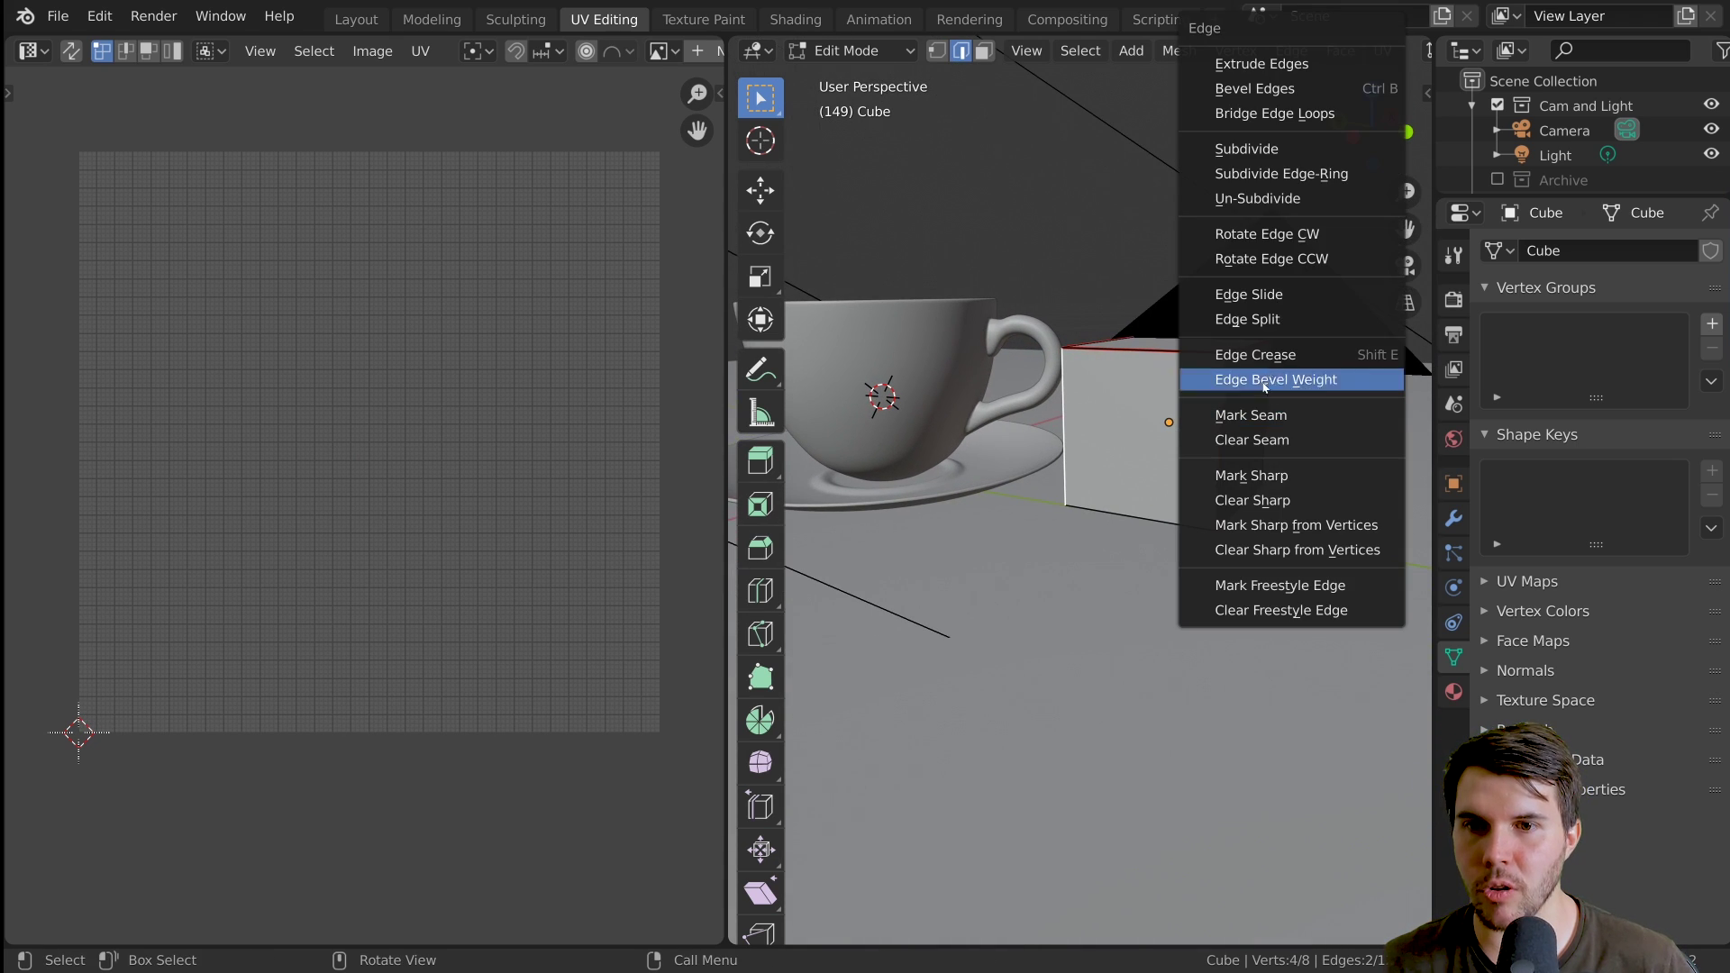
click(1266, 420)
Select the whole cube and unwrap it using the two added vertical seams
key(a)
key(u)
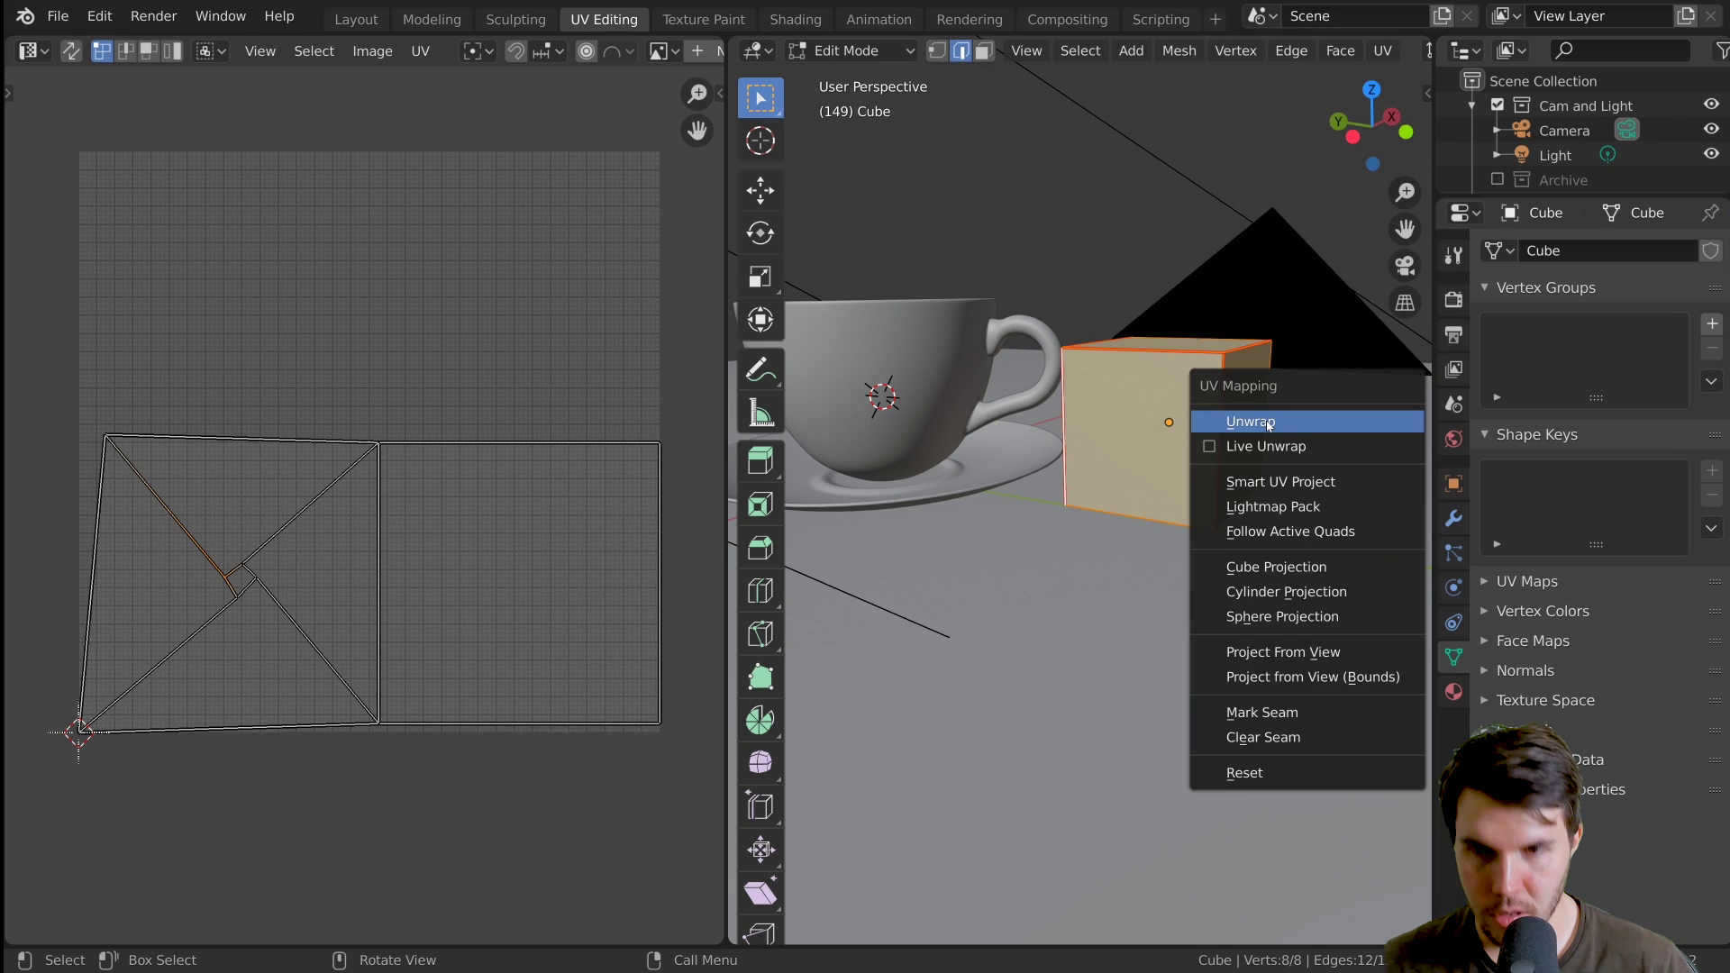
click(1268, 422)
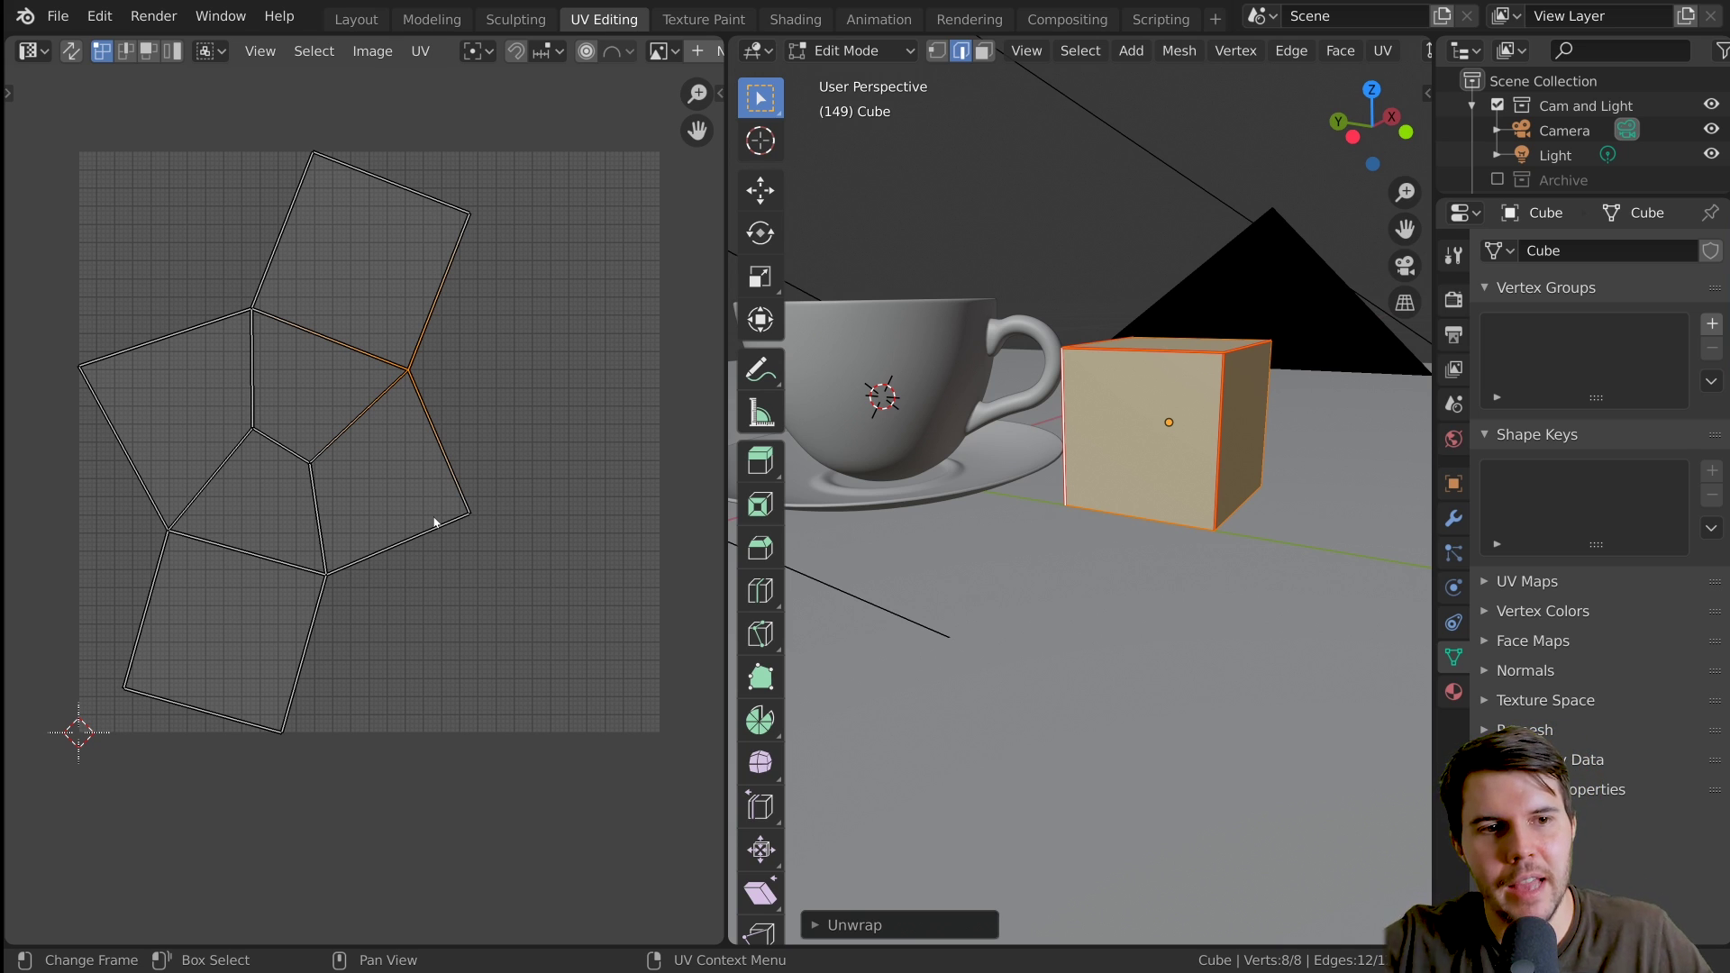
Pick the corner vertices of the distorted inner faces in the cube's UV layout to examine how they connect
mouse_move(983, 505)
middle_down()
mouse_move(928, 477)
mouse_move(962, 486)
middle_up()
scroll(928, 478, up, 2)
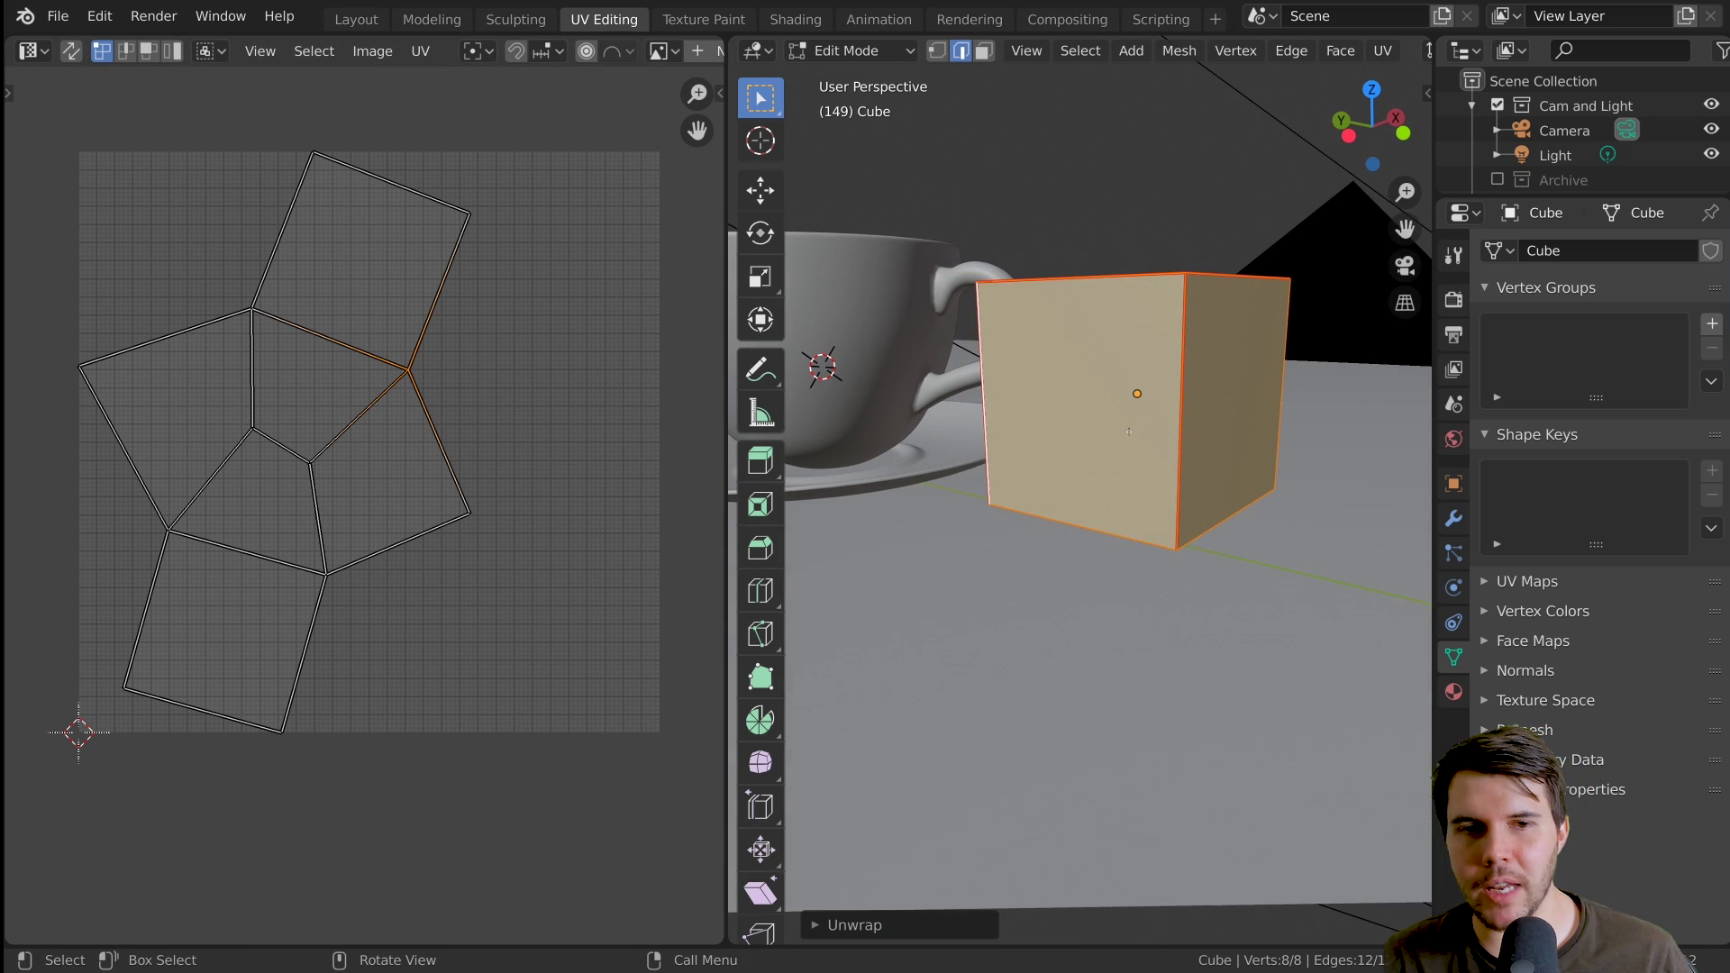
click(304, 469)
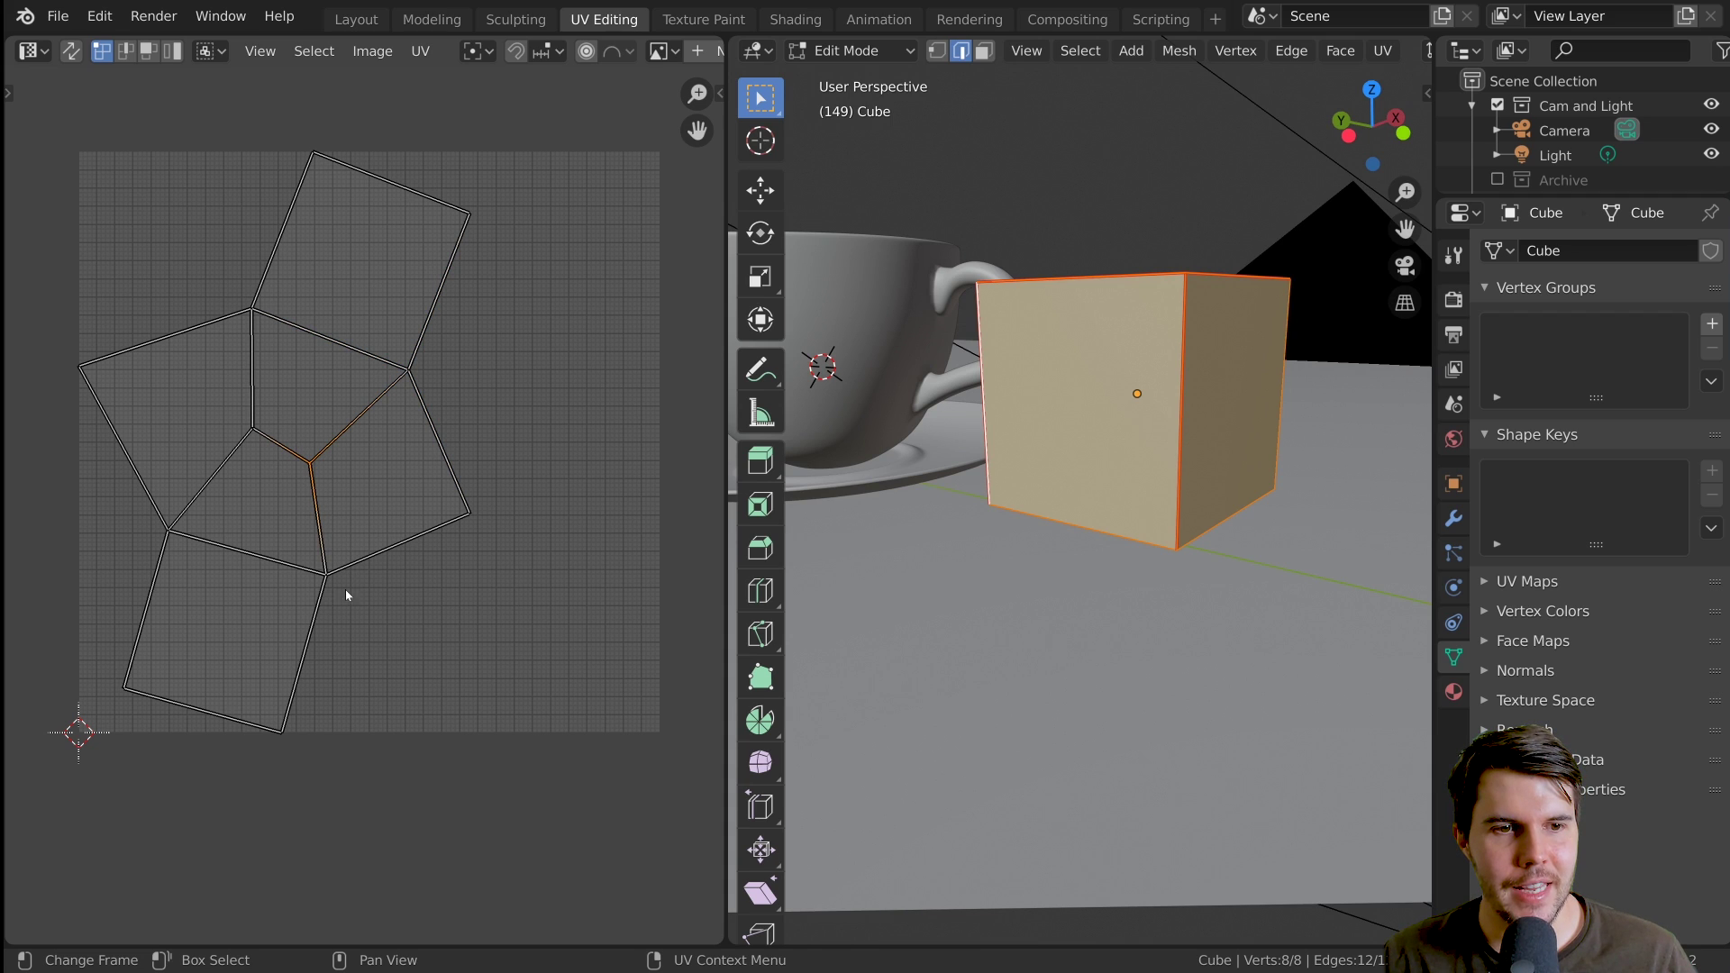
shift+click(327, 575)
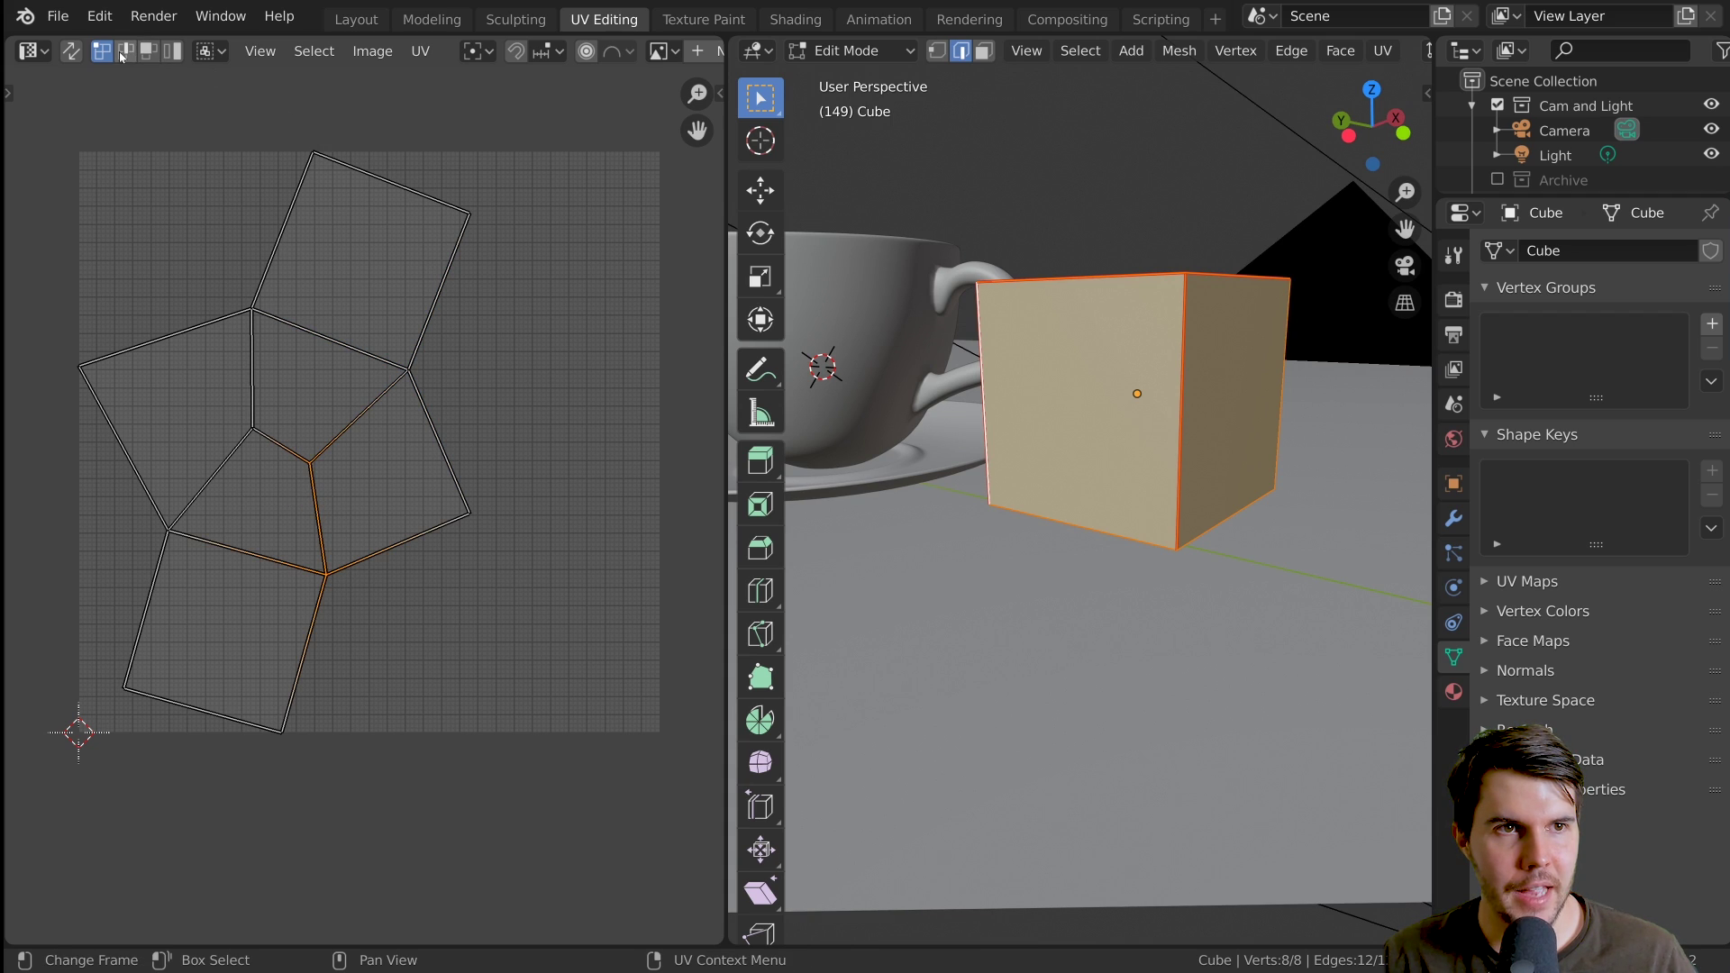
click(169, 539)
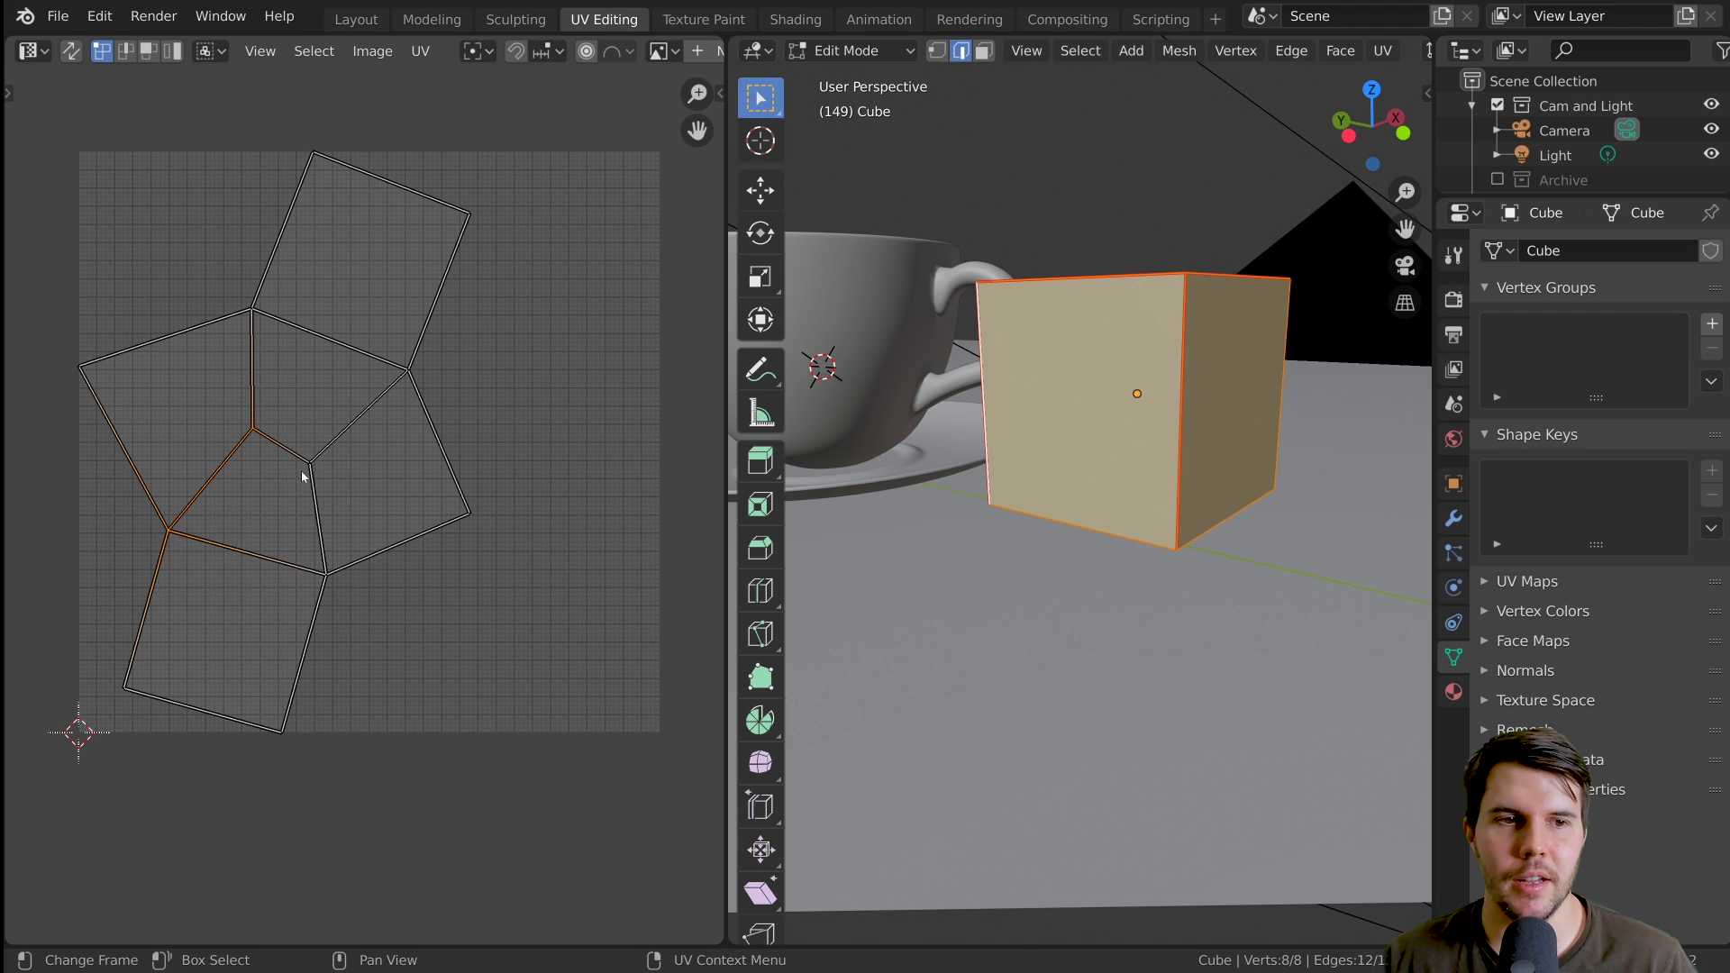
Mark two more cube edges as seams, one on each side face adjoining the already seamed front face
middle_drag(1036, 522, 1145, 491)
click(968, 521)
shift+middle_drag(1262, 460, 1194, 474)
shift+click(1031, 497)
key(ctrl+e)
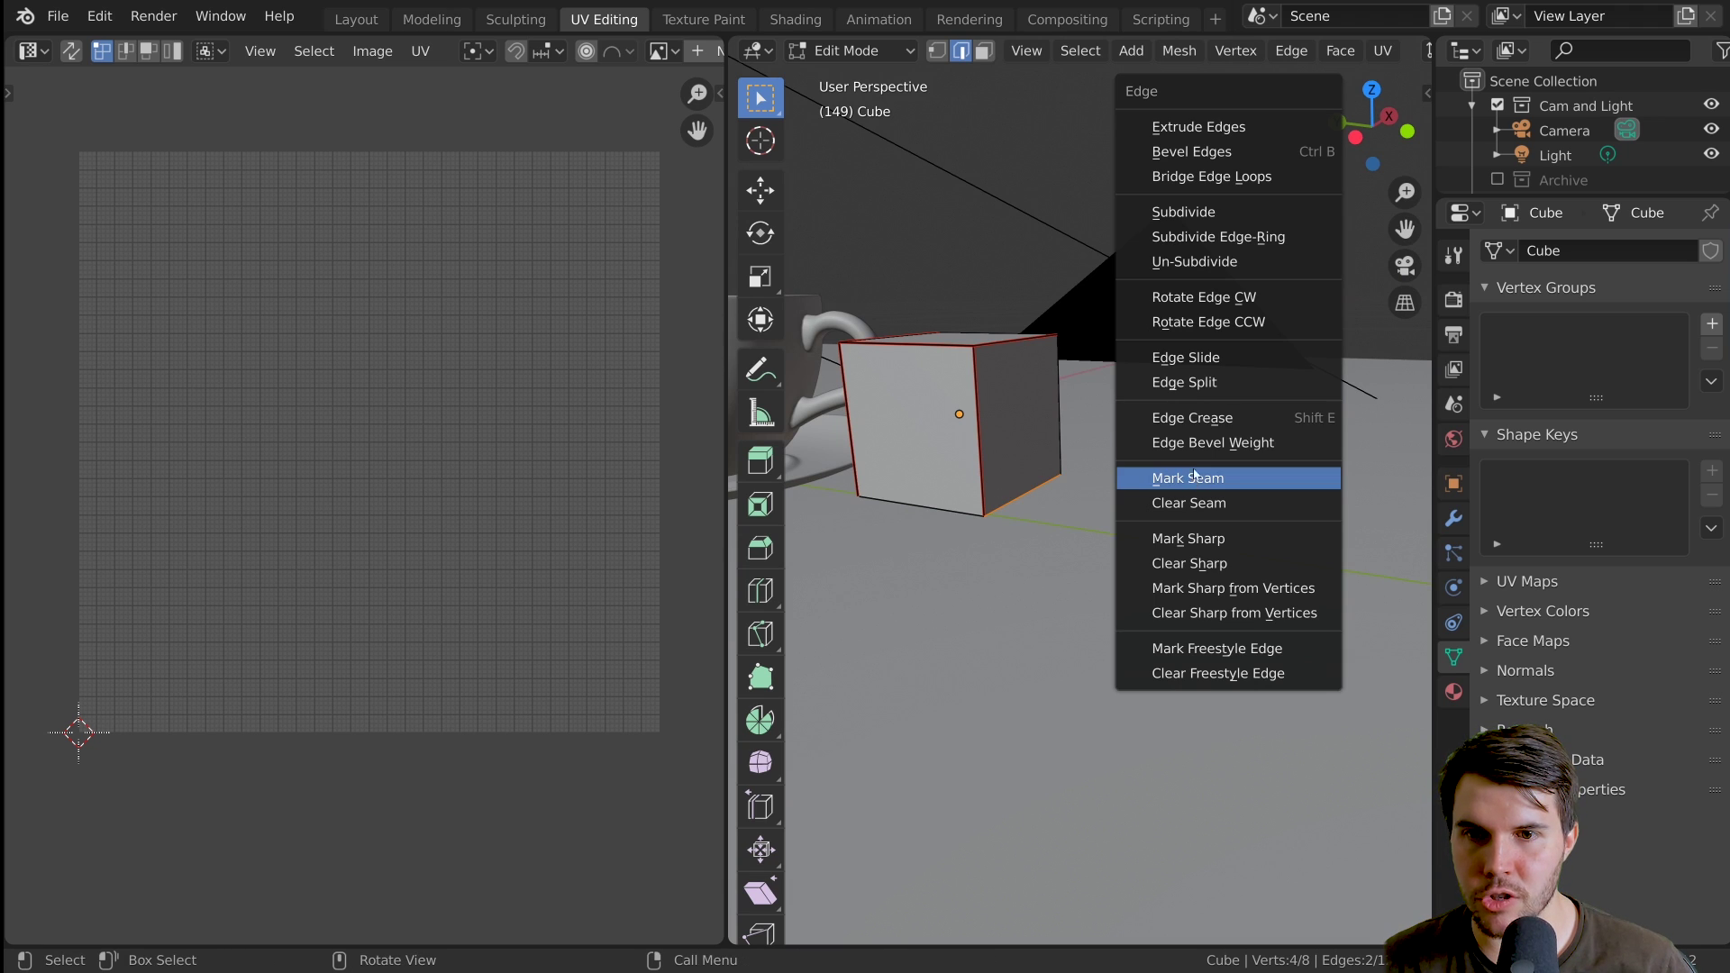
click(1197, 478)
Select all of the cube's geometry and unwrap it again with the completed set of seams
key(a)
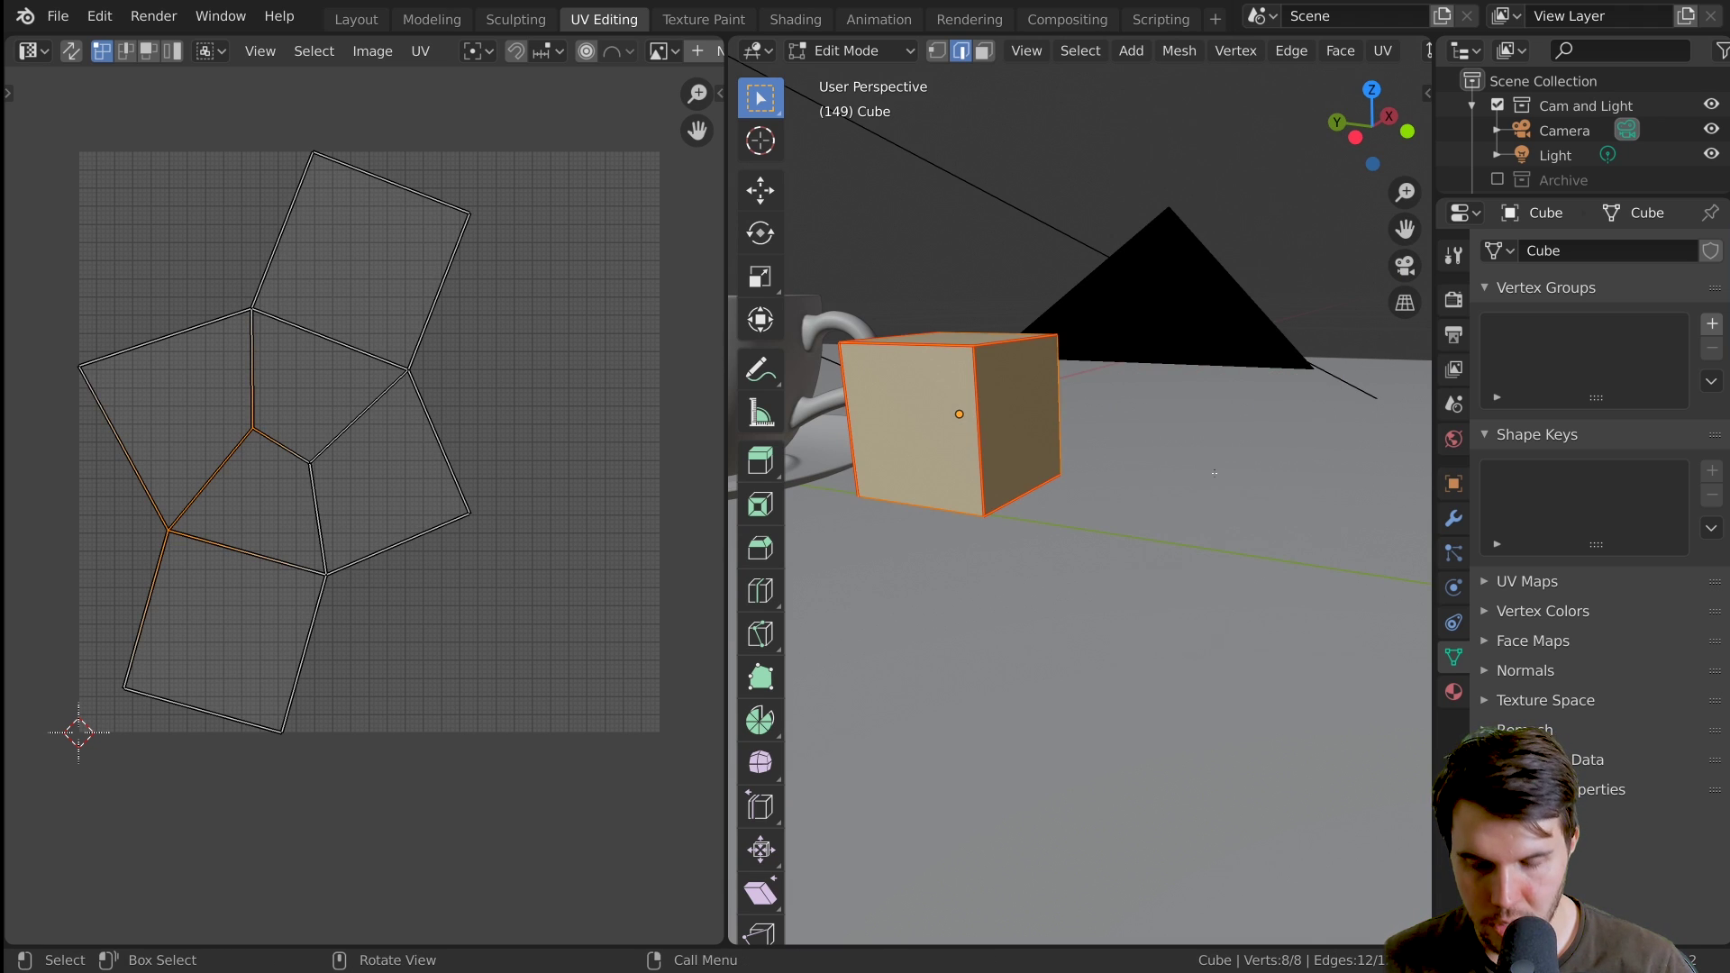
key(u)
click(1208, 450)
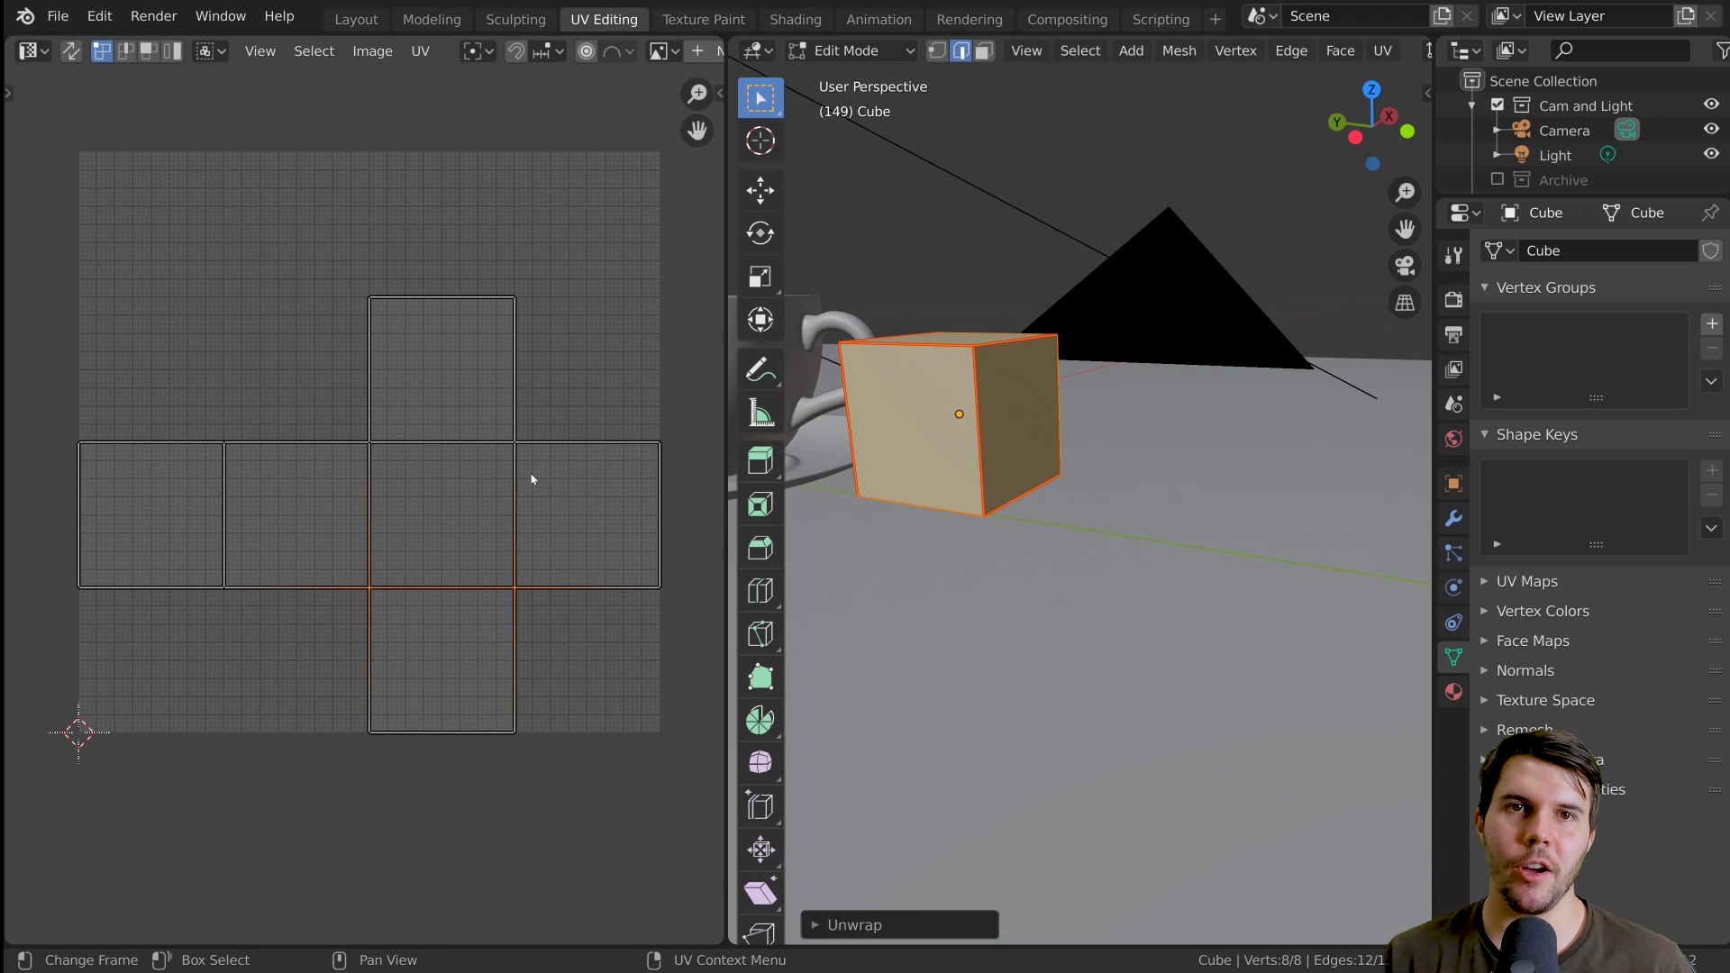
Compare the cube with its cross-shaped unfolding and select the entire layout in the UV editor
scroll(888, 509, down, 2)
middle_drag(887, 509, 901, 580)
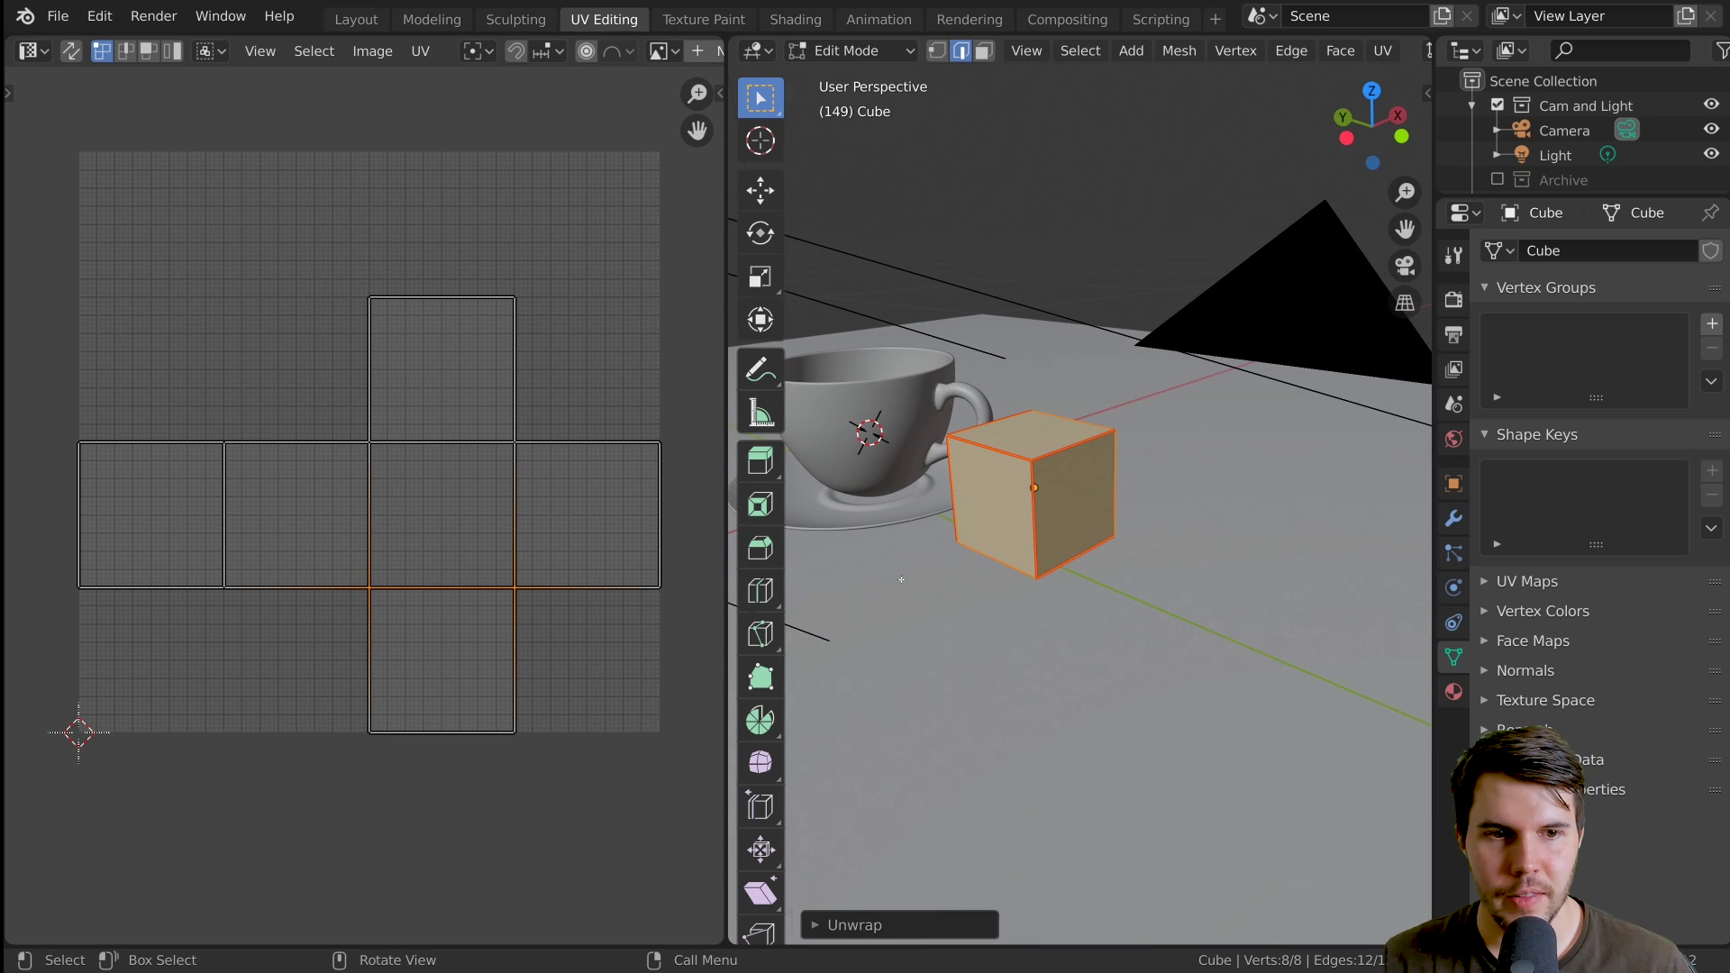
scroll(901, 579, up, 3)
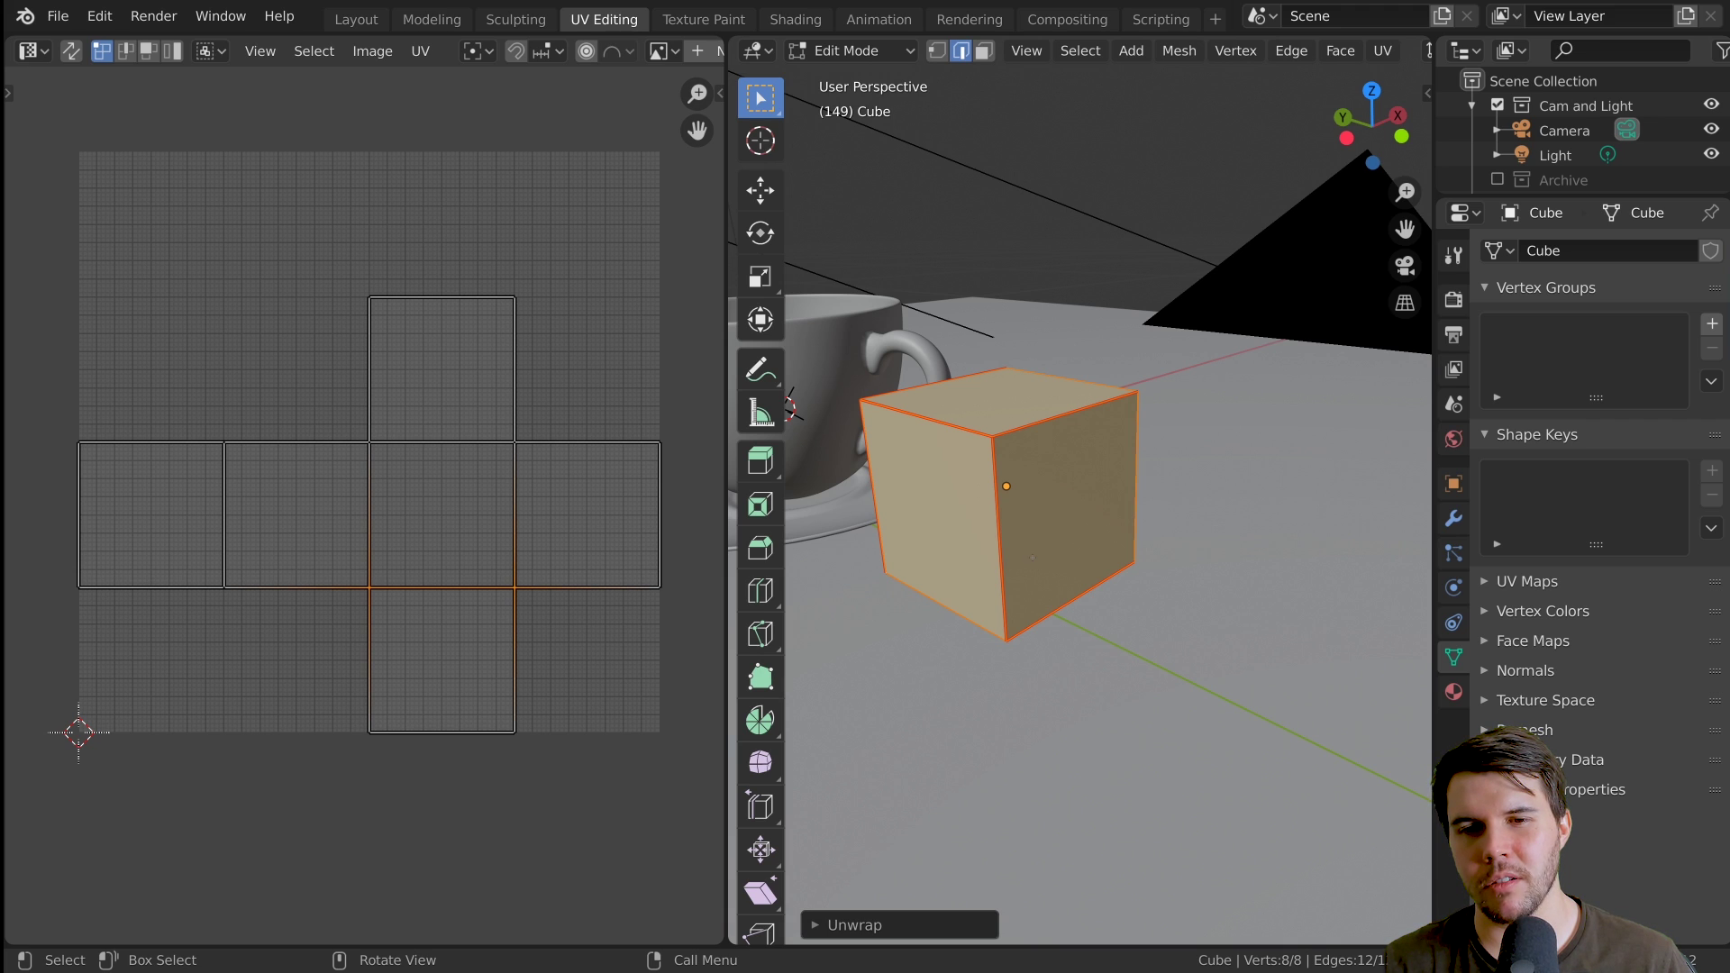
key(a)
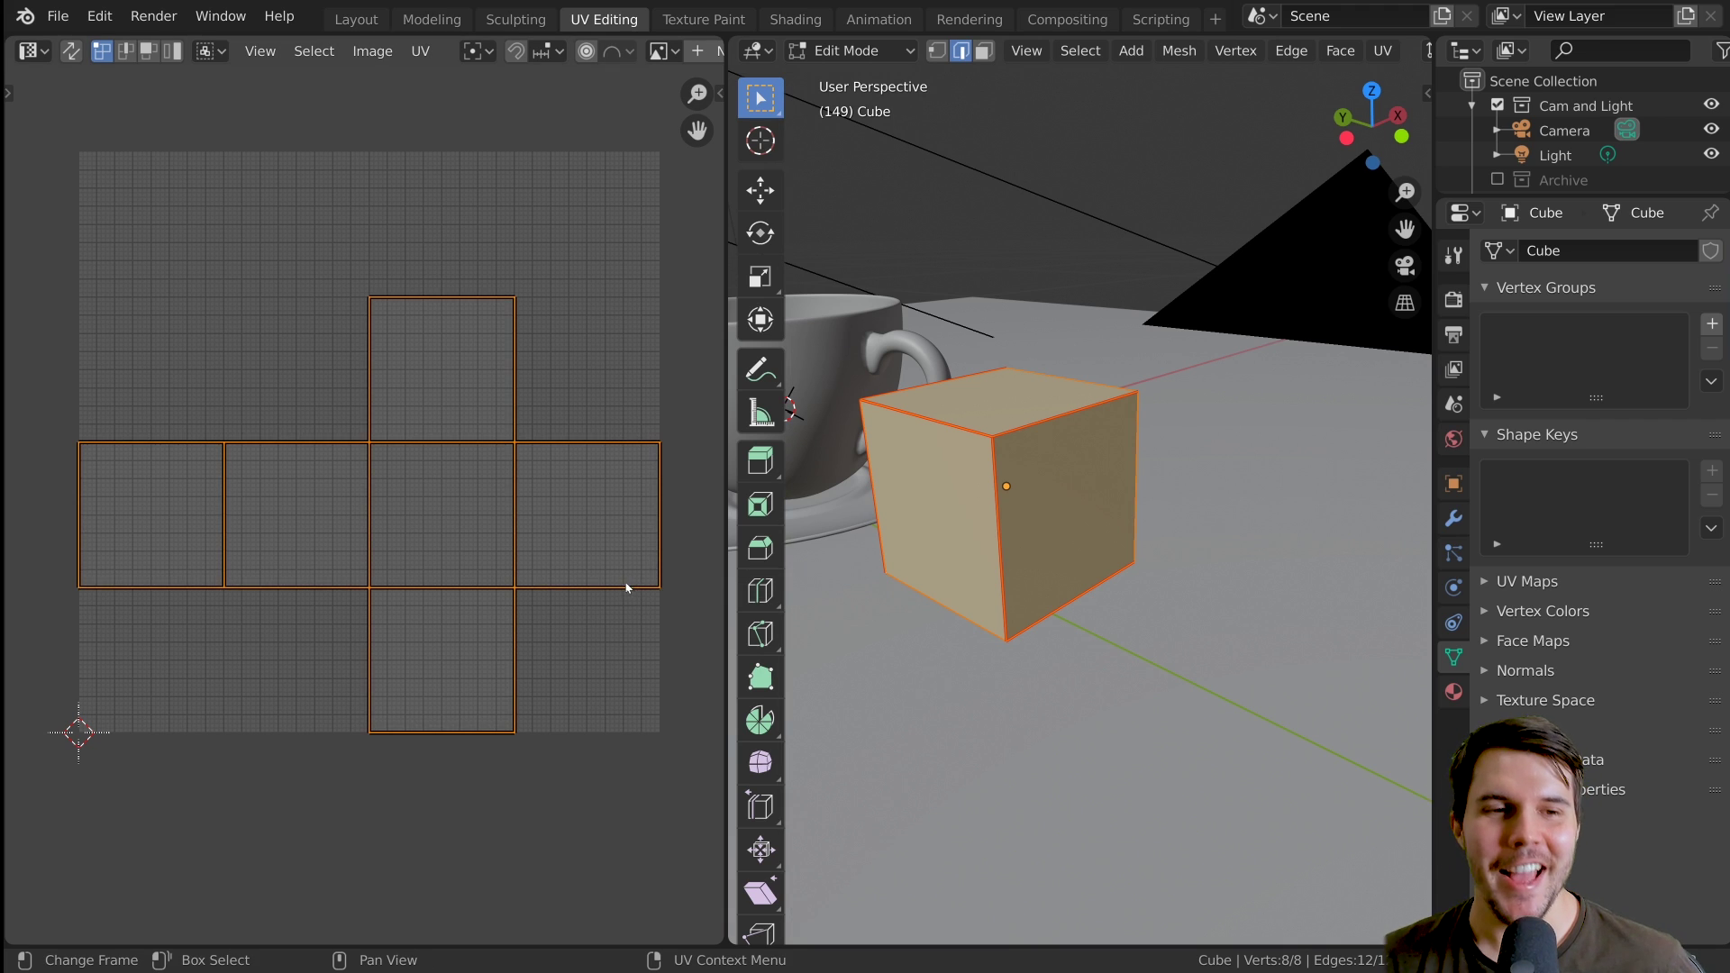
scroll(383, 503, down, 1)
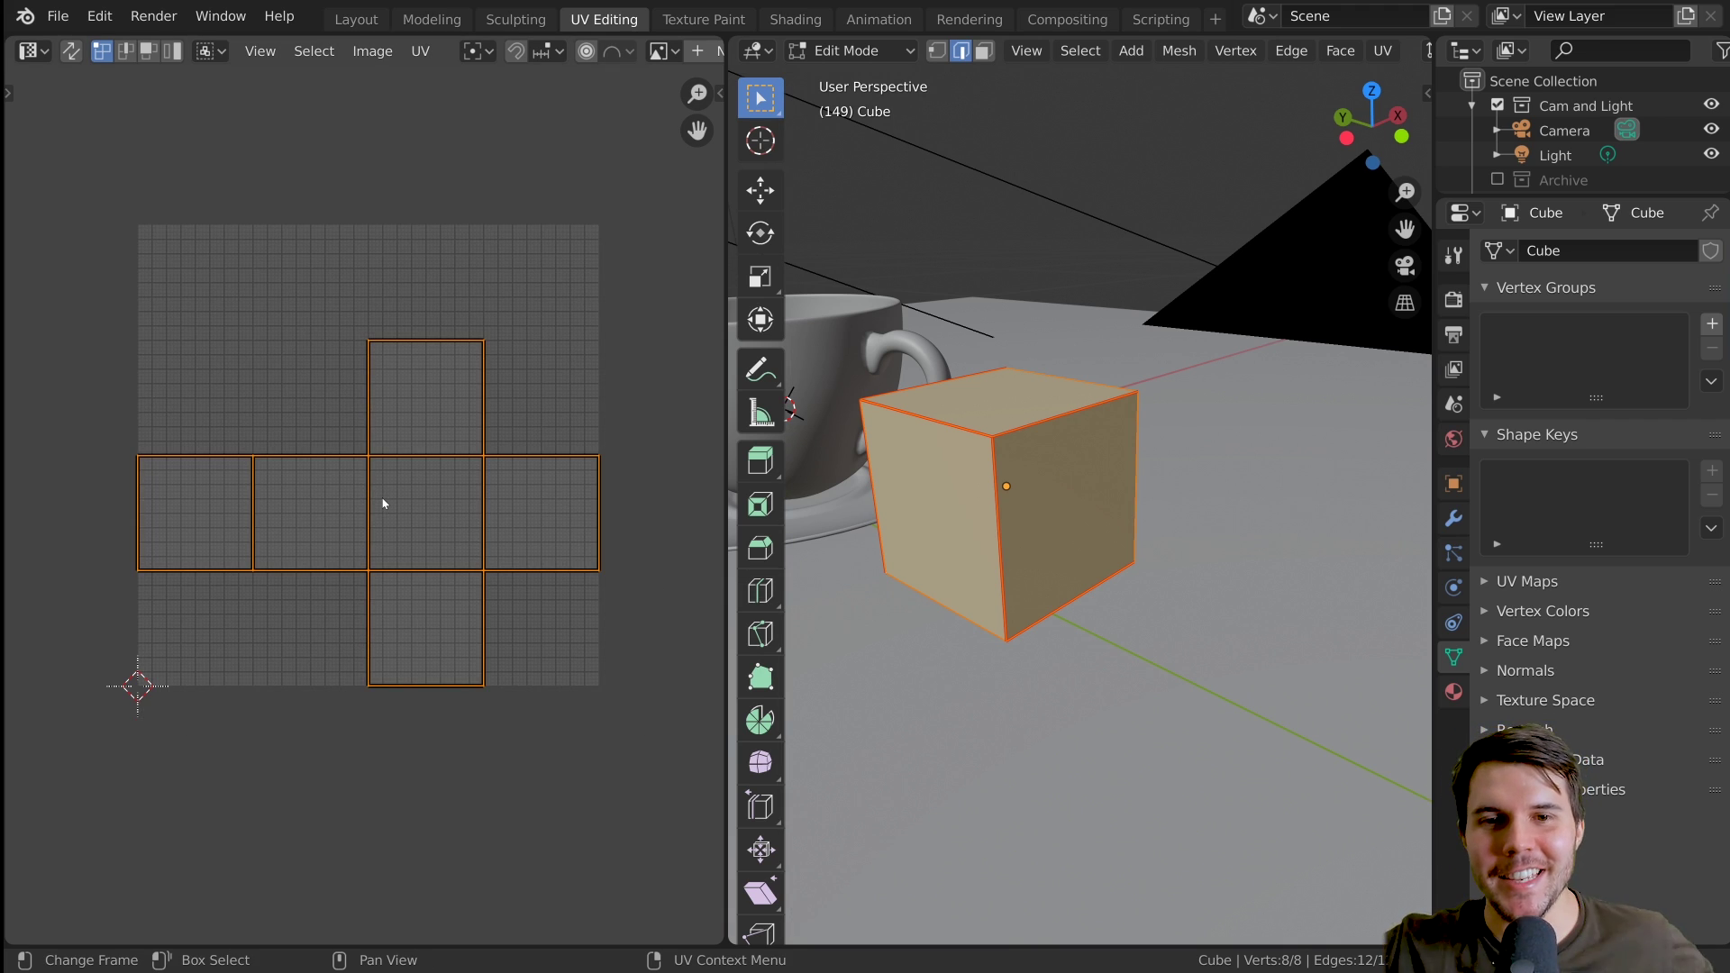
Return the cube to Object Mode and delete it from the scene
middle_drag(910, 393, 1142, 499)
key(Tab)
key(Delete)
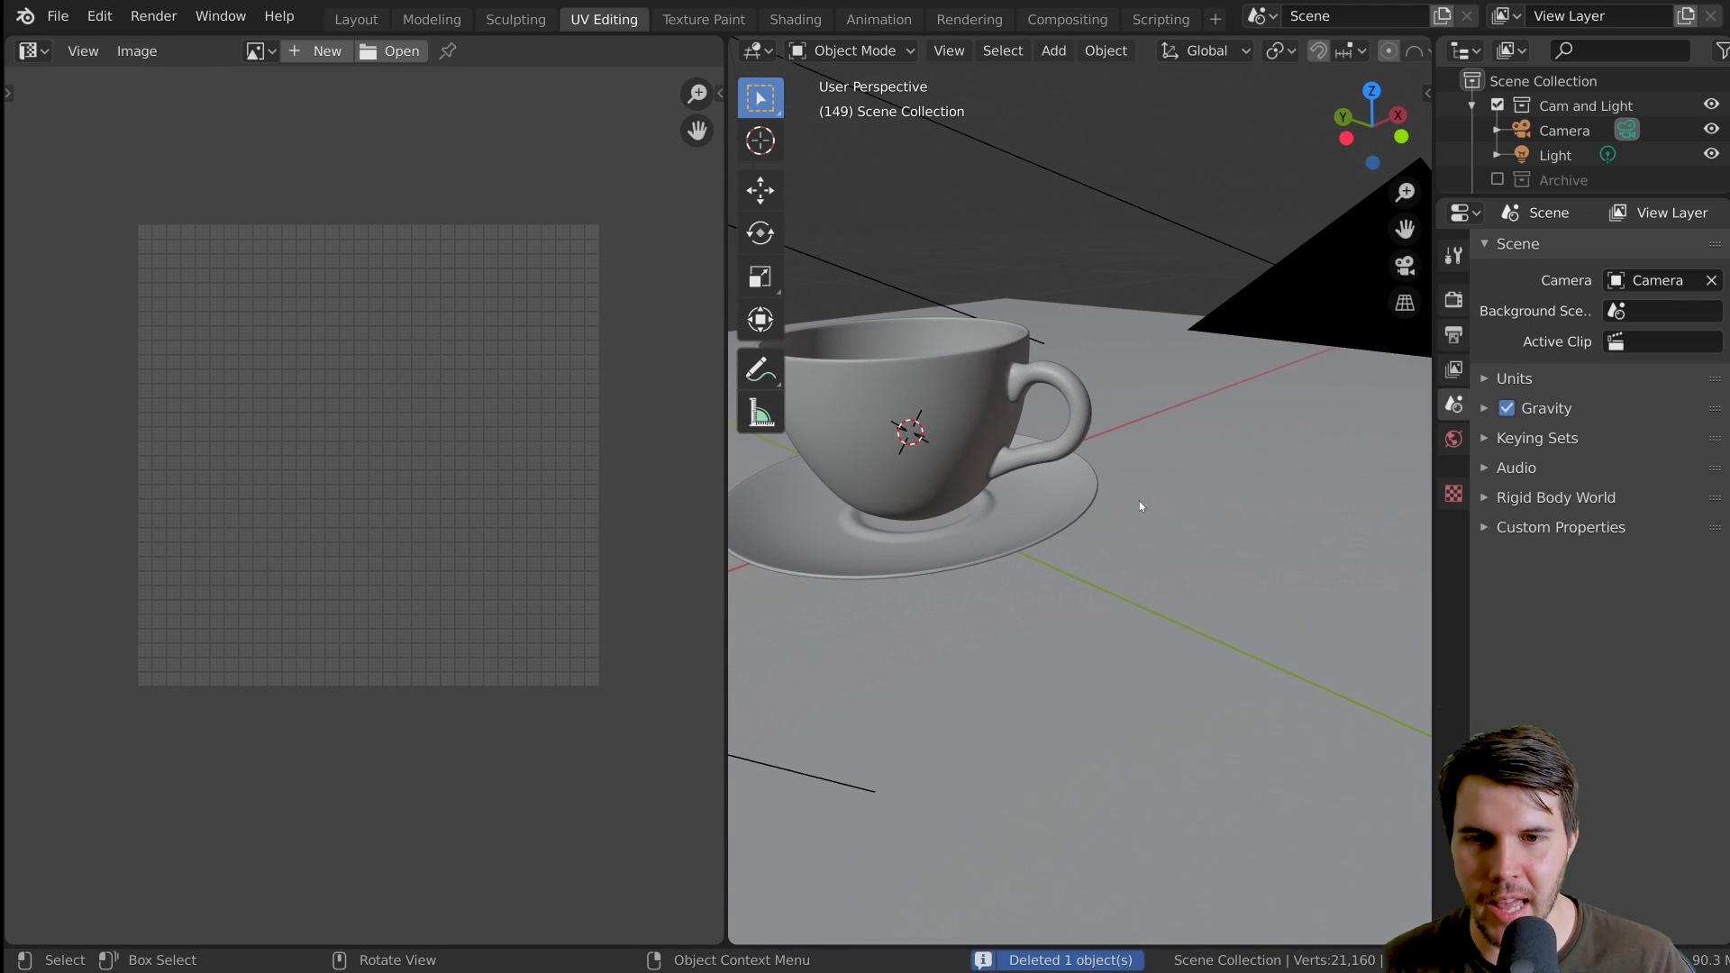
Select the cup, put it in Edit Mode, and deselect all of its geometry
click(950, 414)
shift+middle_drag(1000, 421, 1139, 512)
scroll(1120, 520, up, 1)
key(Tab)
scroll(1139, 510, up, 1)
shift+middle_drag(1139, 510, 1065, 531)
key(alt+a)
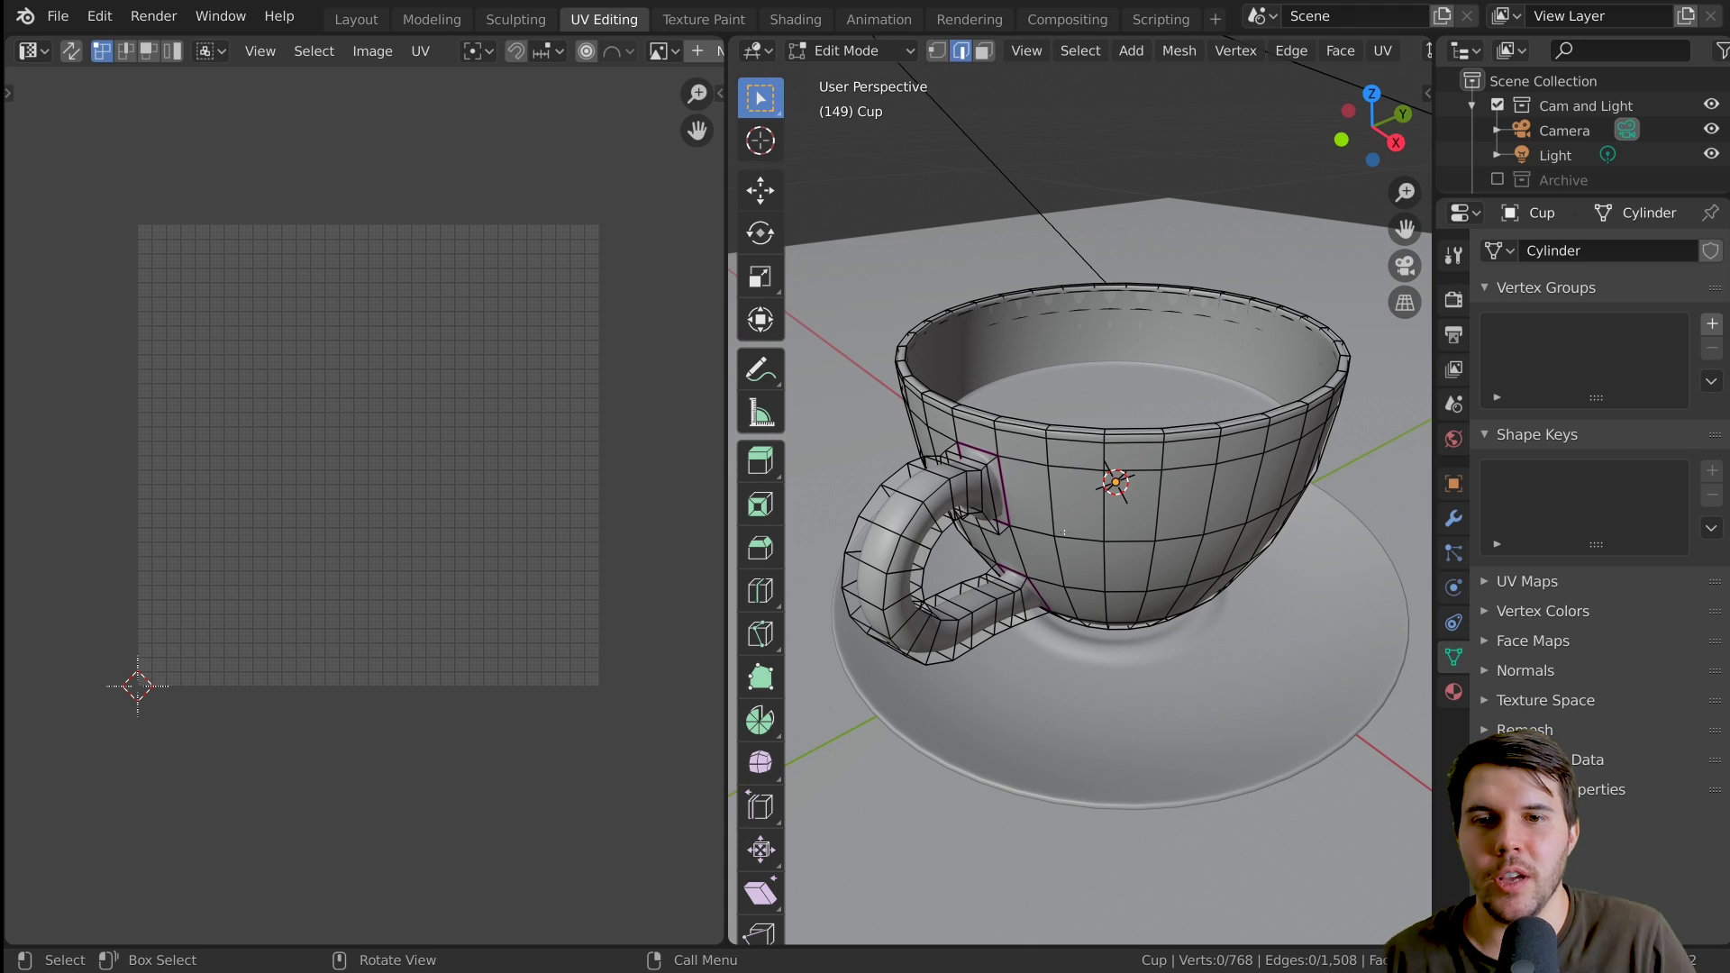
Try selecting a vertical edge loop on the cup's body just beside the handle
middle_drag(1092, 466, 1126, 411)
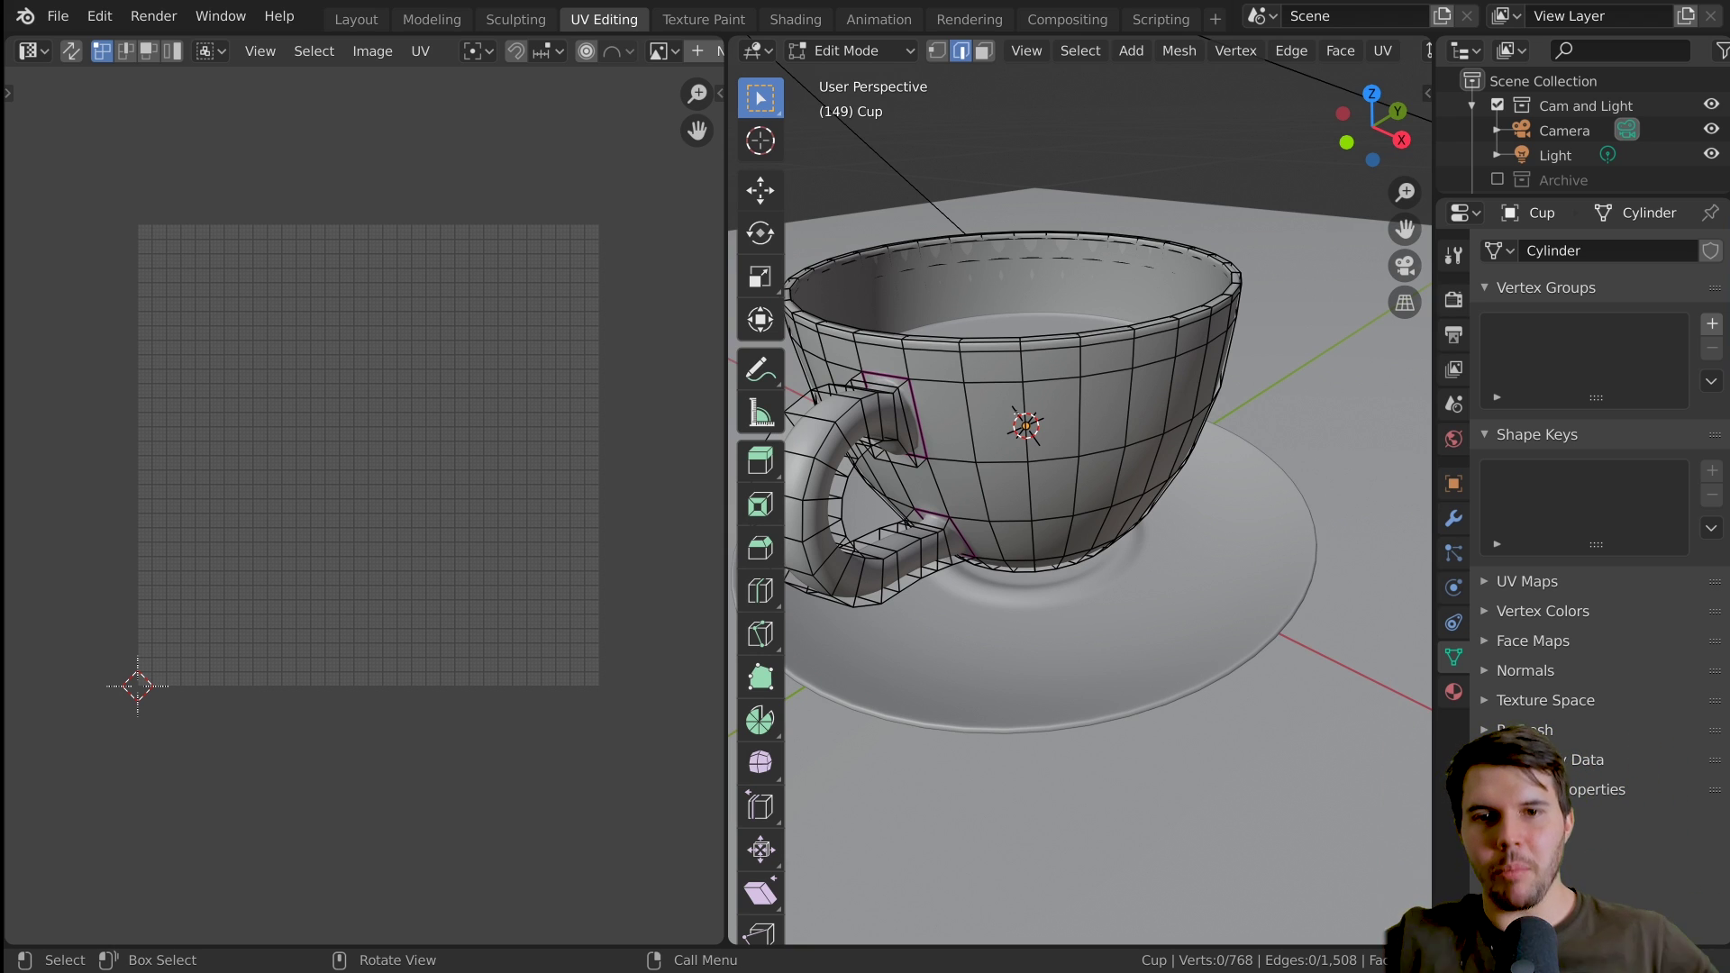
alt+click(971, 419)
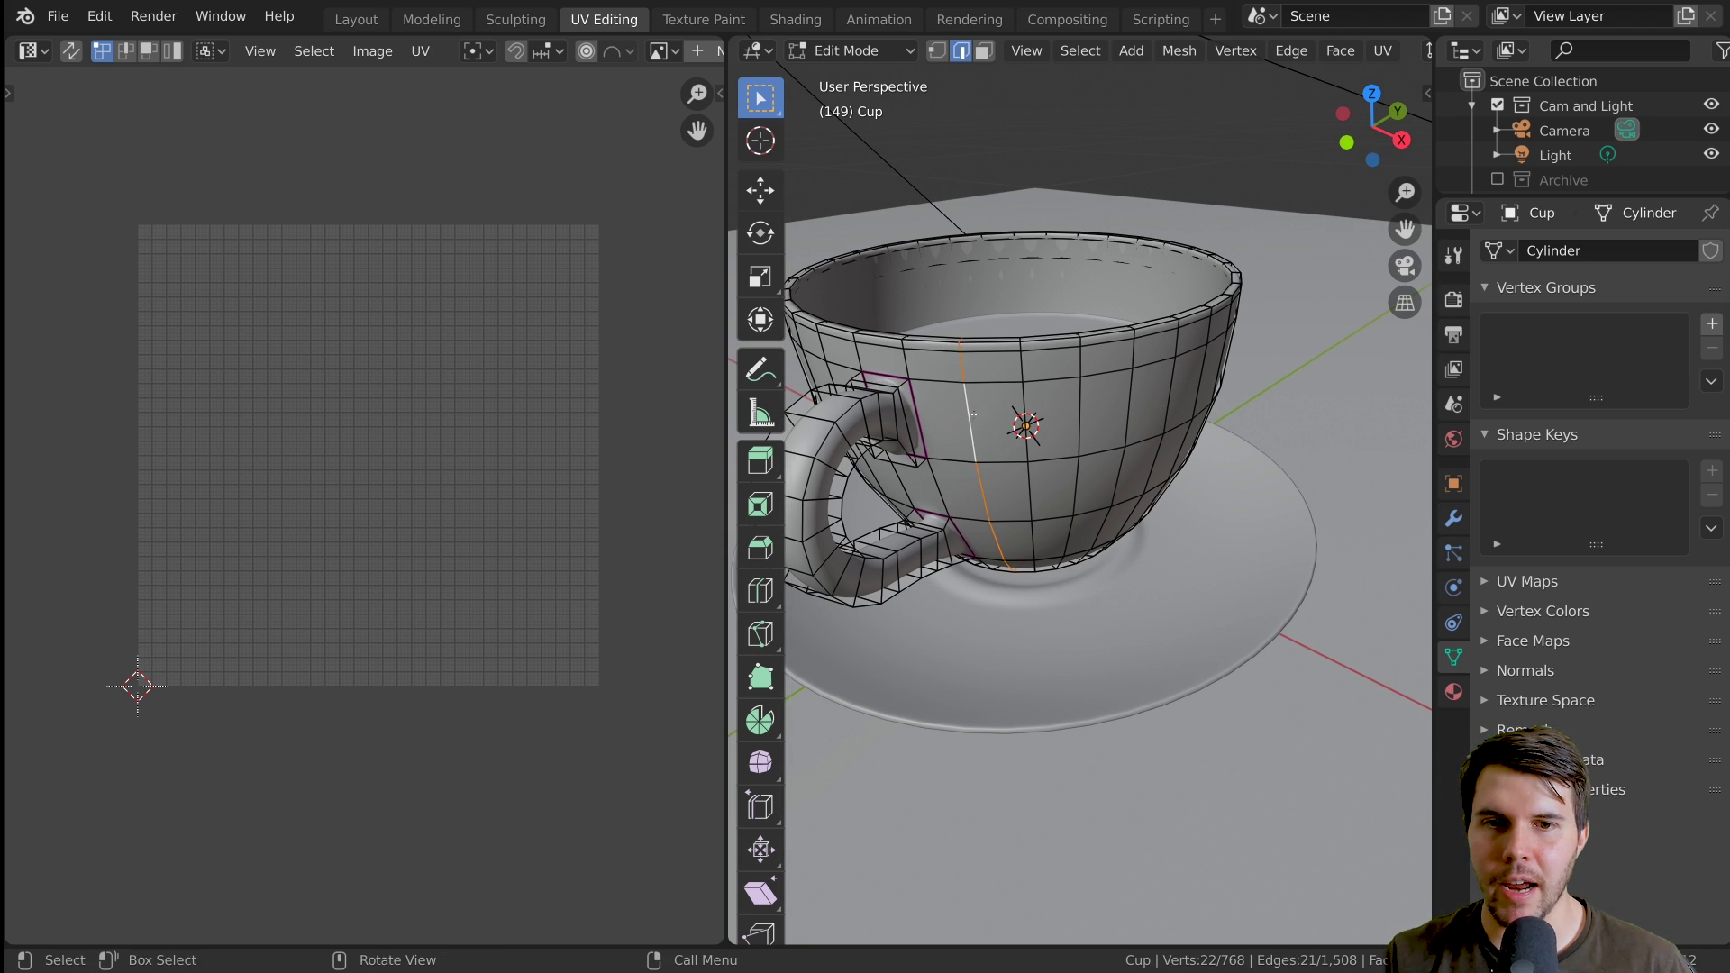
middle_drag(970, 419, 1018, 487)
key(KP_3)
alt+click(1191, 379)
middle_drag(1004, 380, 1068, 406)
alt+click(984, 383)
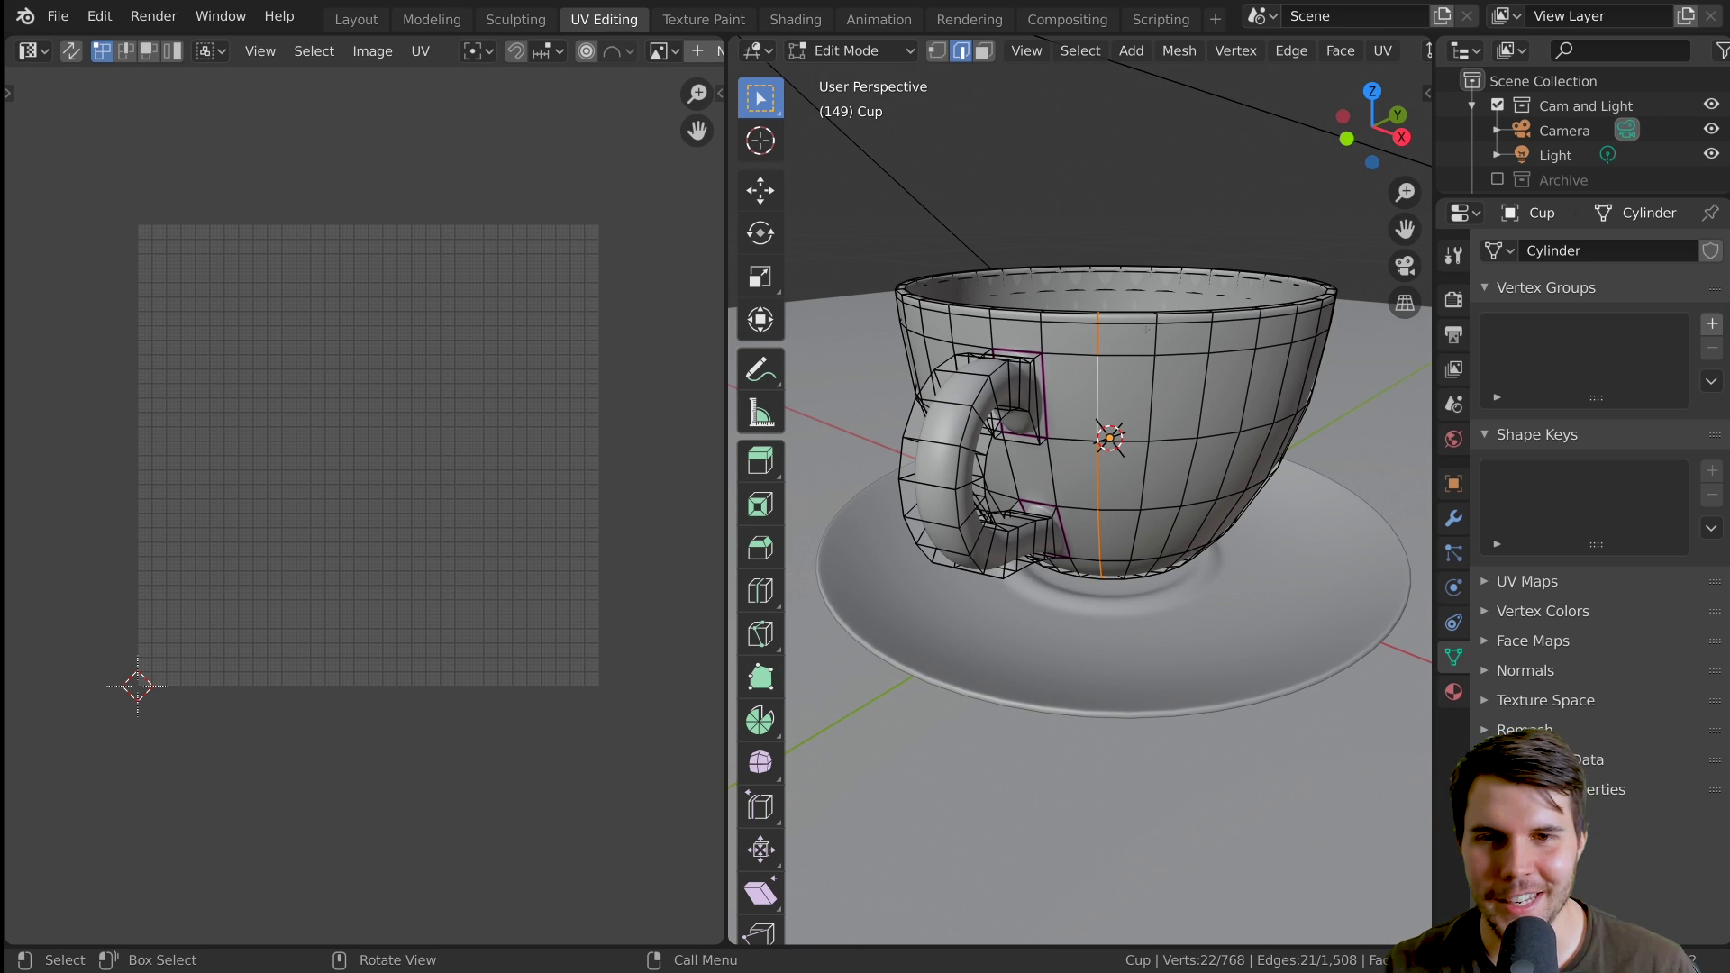
middle_drag(1102, 413, 1037, 414)
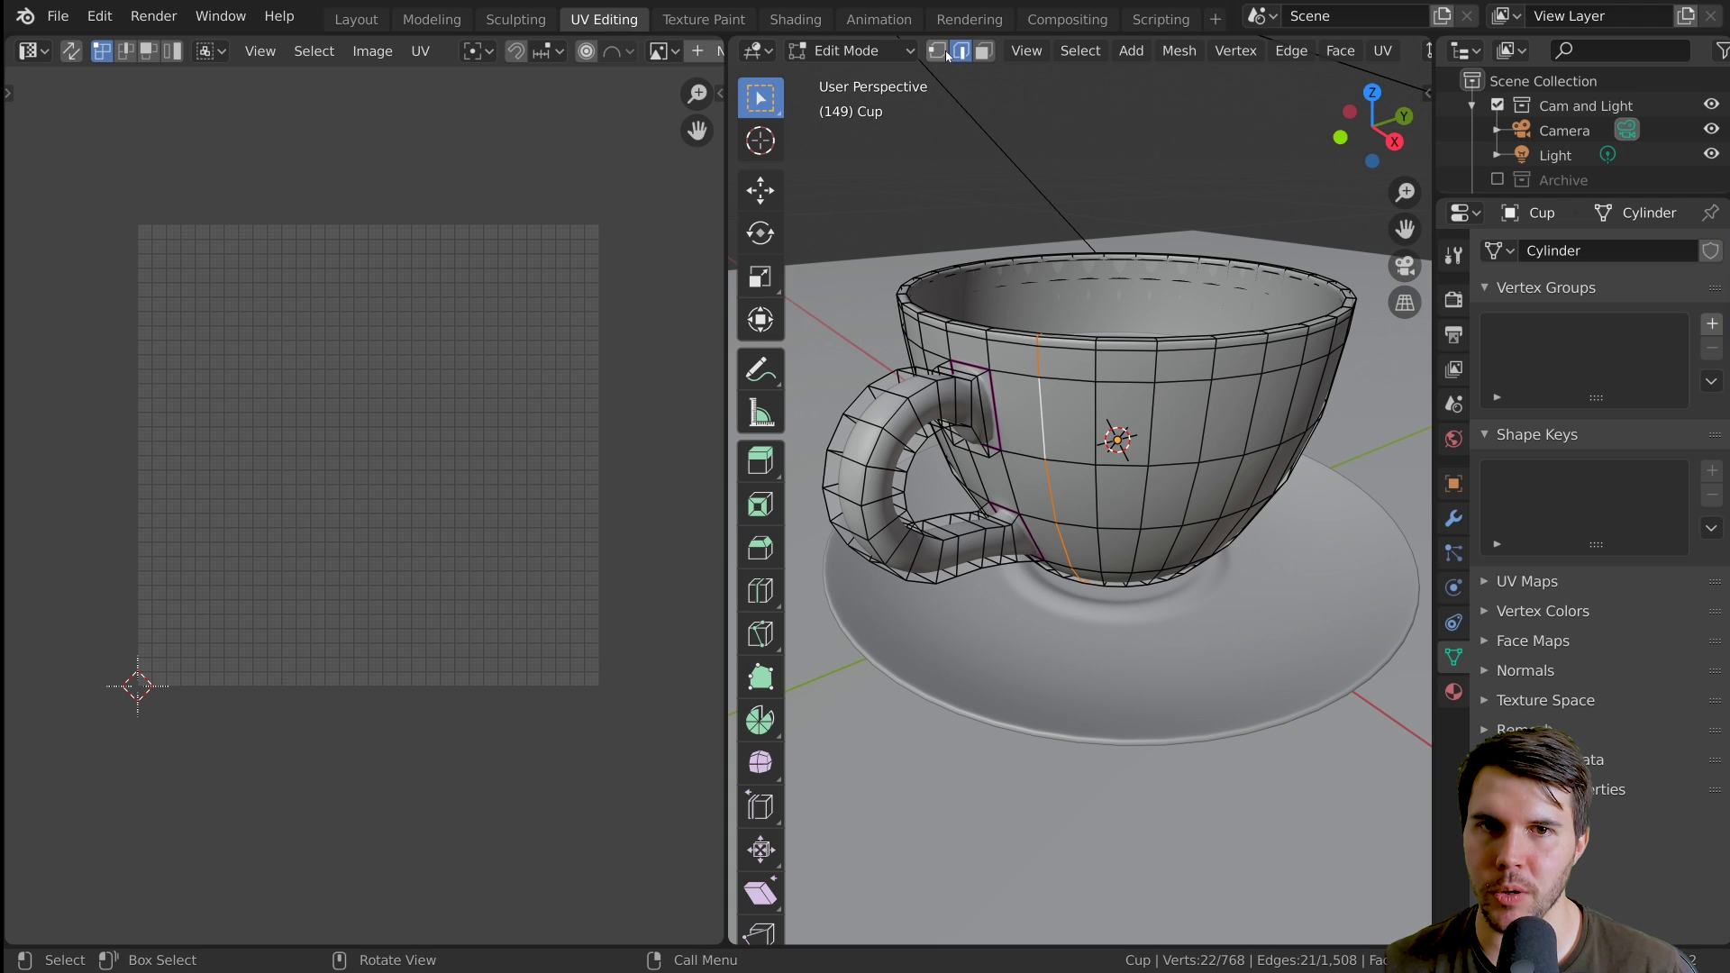
Clear the cup's selection and cycle through vertex, edge and face select modes, ending in edge select
key(1)
key(alt+a)
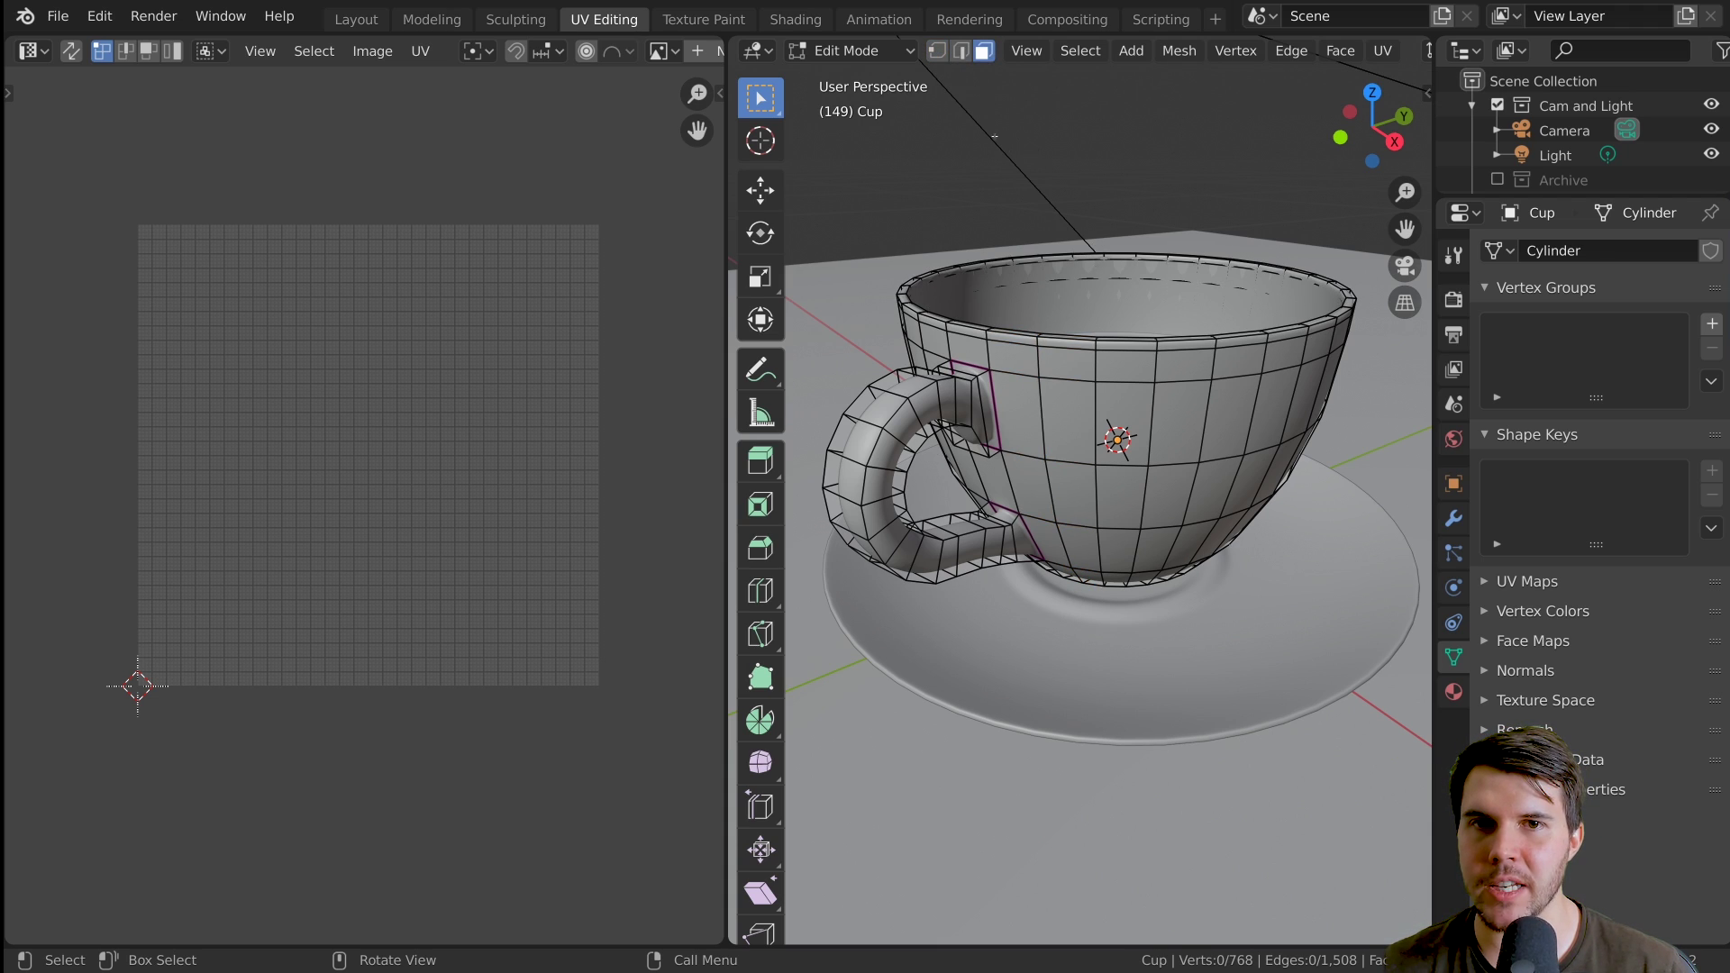
key(2)
key(3)
key(1)
key(2)
key(3)
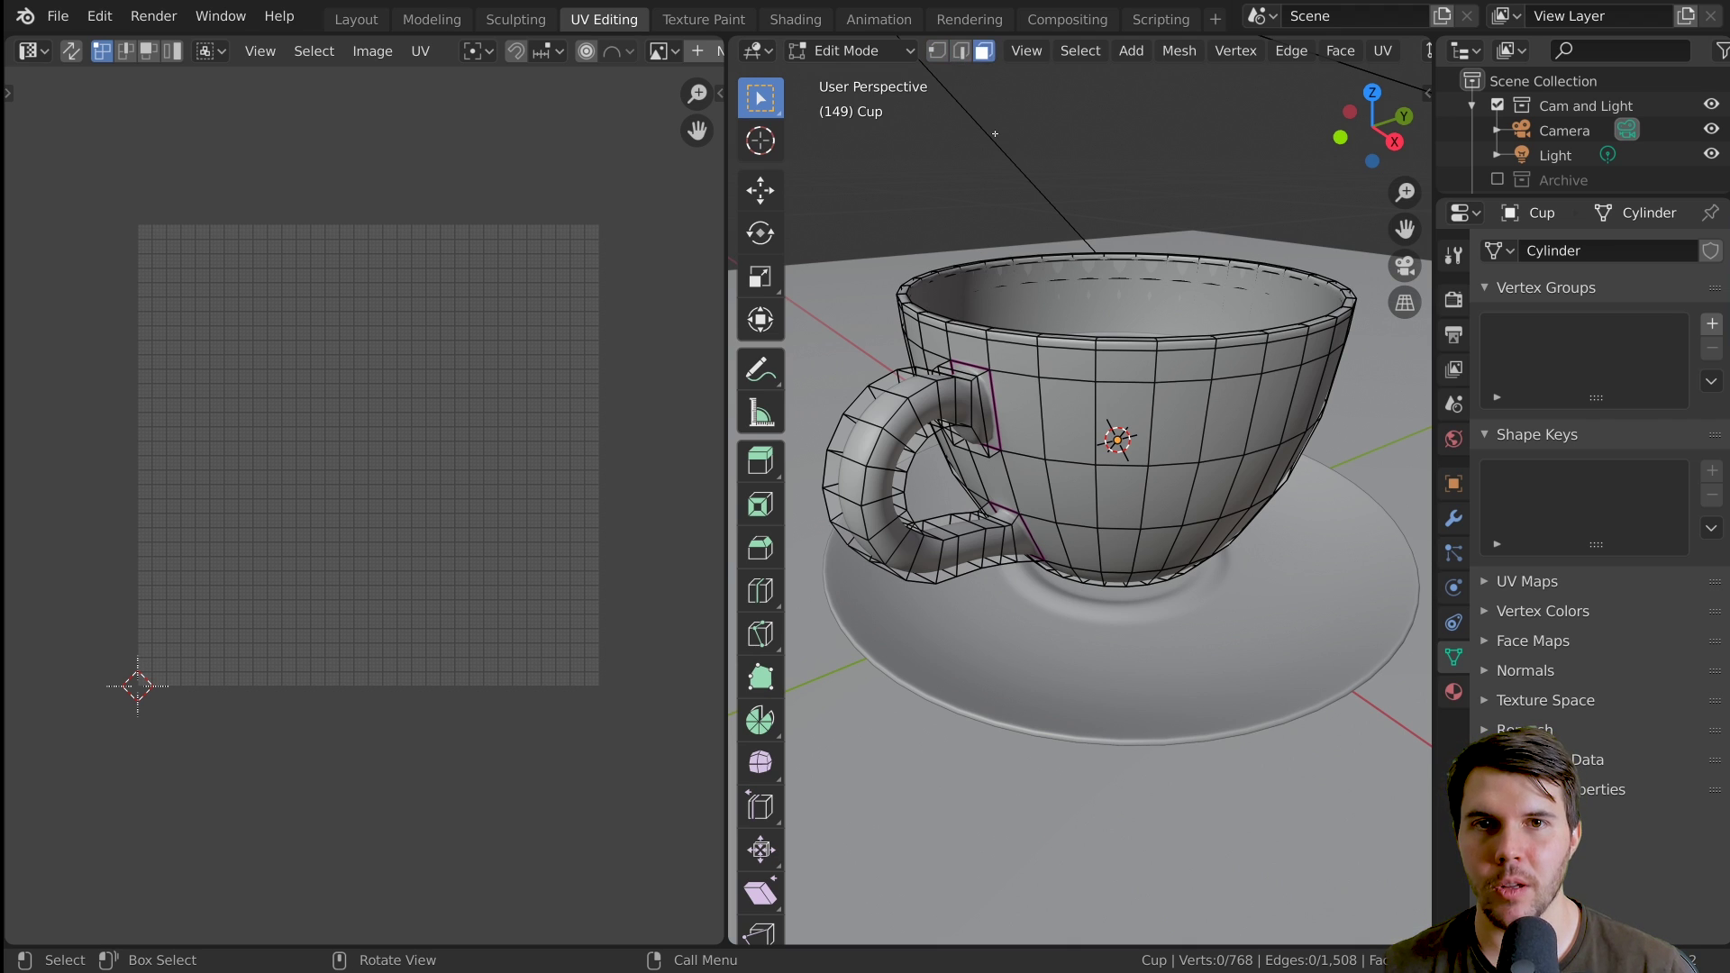
key(1)
key(2)
key(3)
key(1)
key(2)
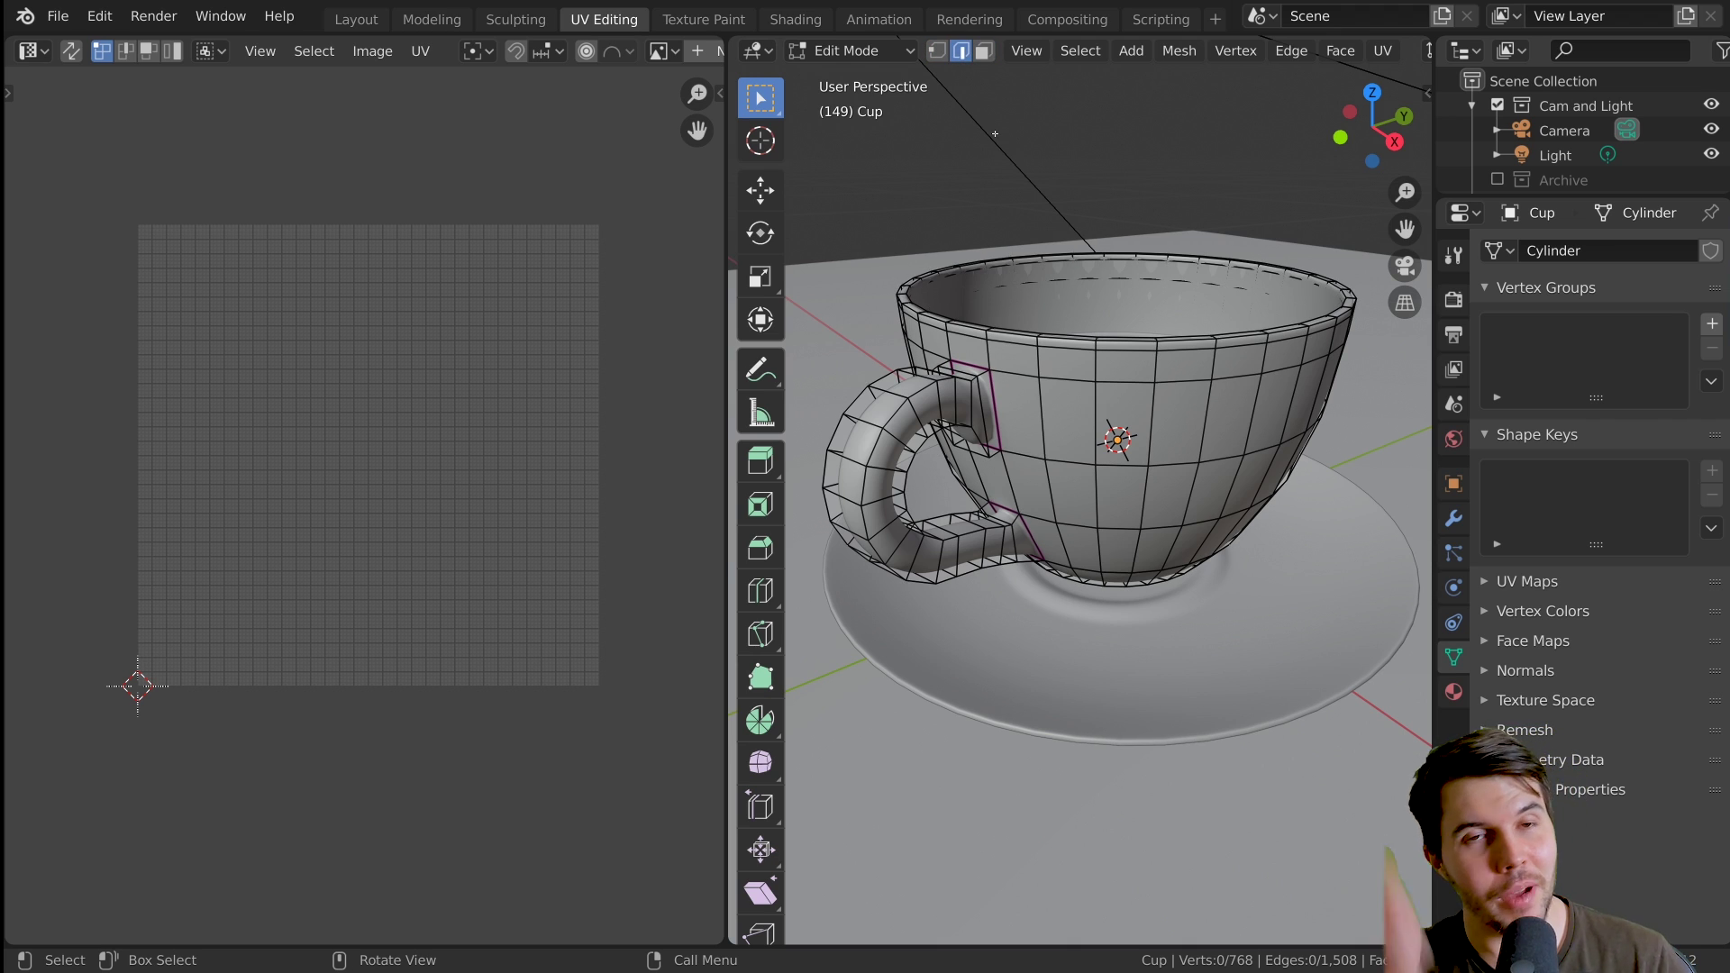
Select the vertical edge loop on the cup's body just beside the handle and mark it as a seam
alt+click(1068, 455)
scroll(1103, 457, up, 4)
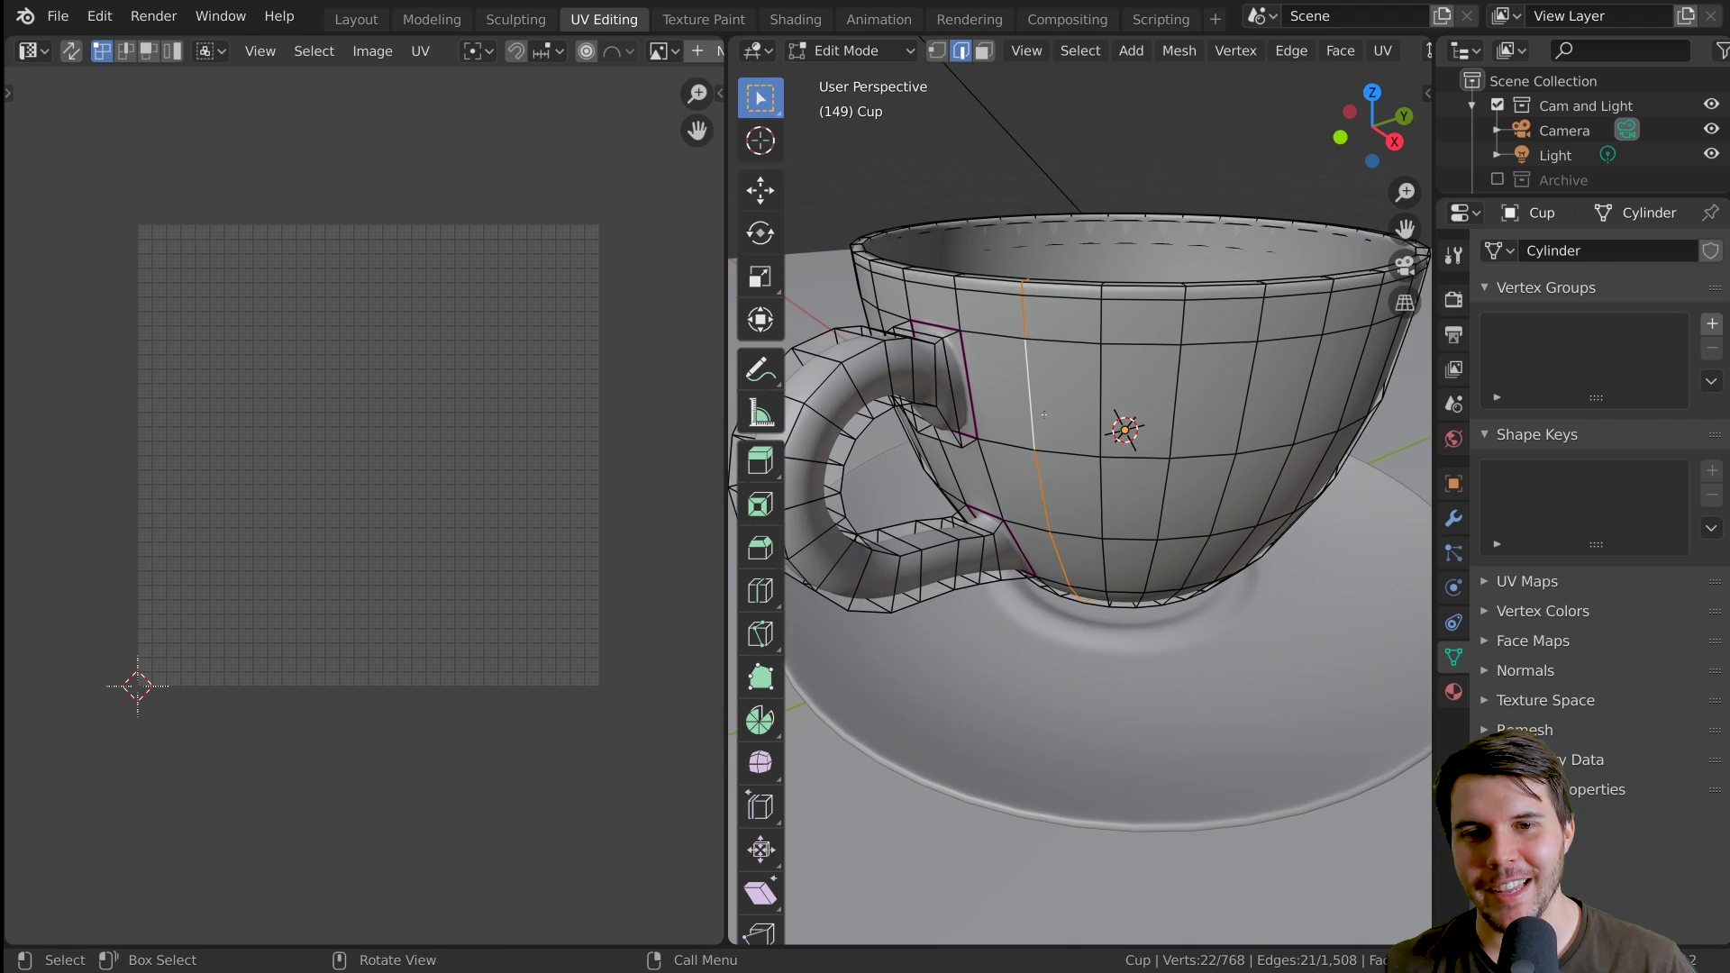
scroll(1103, 457, down, 1)
middle_drag(1103, 457, 1093, 487)
mouse_move(1093, 487)
ctrl+middle_down()
mouse_move(1065, 535)
mouse_move(1107, 540)
mouse_move(1085, 512)
ctrl+middle_up()
scroll(1086, 511, up, 1)
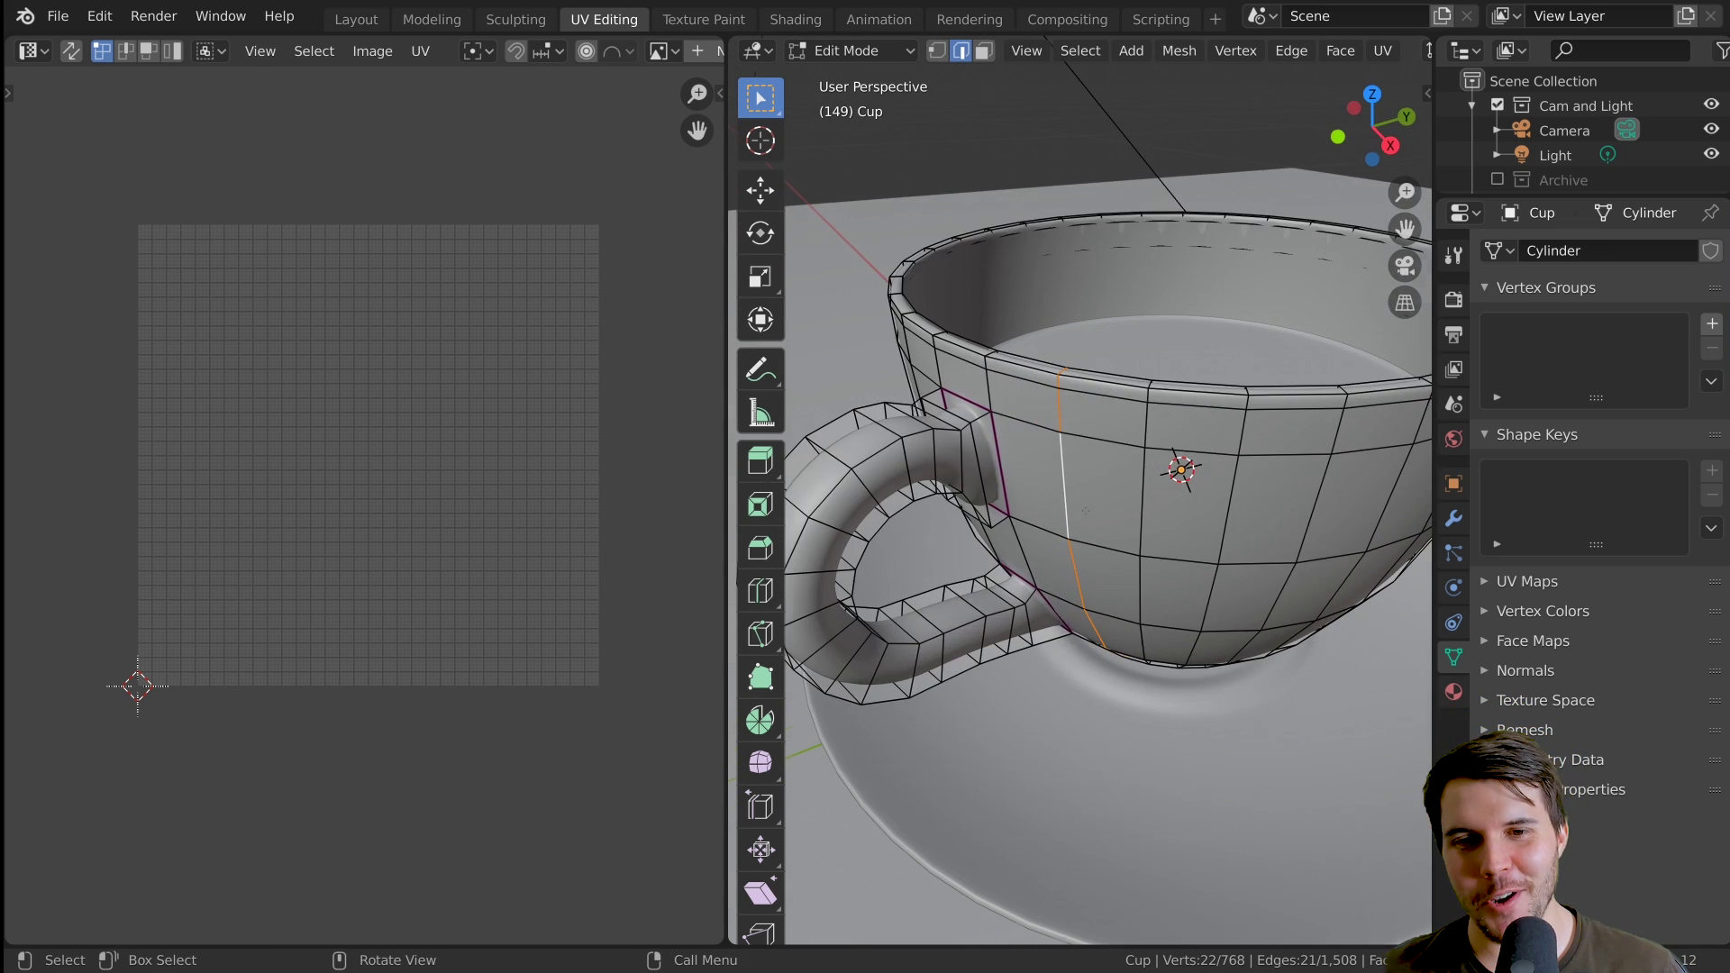
scroll(1086, 511, down, 1)
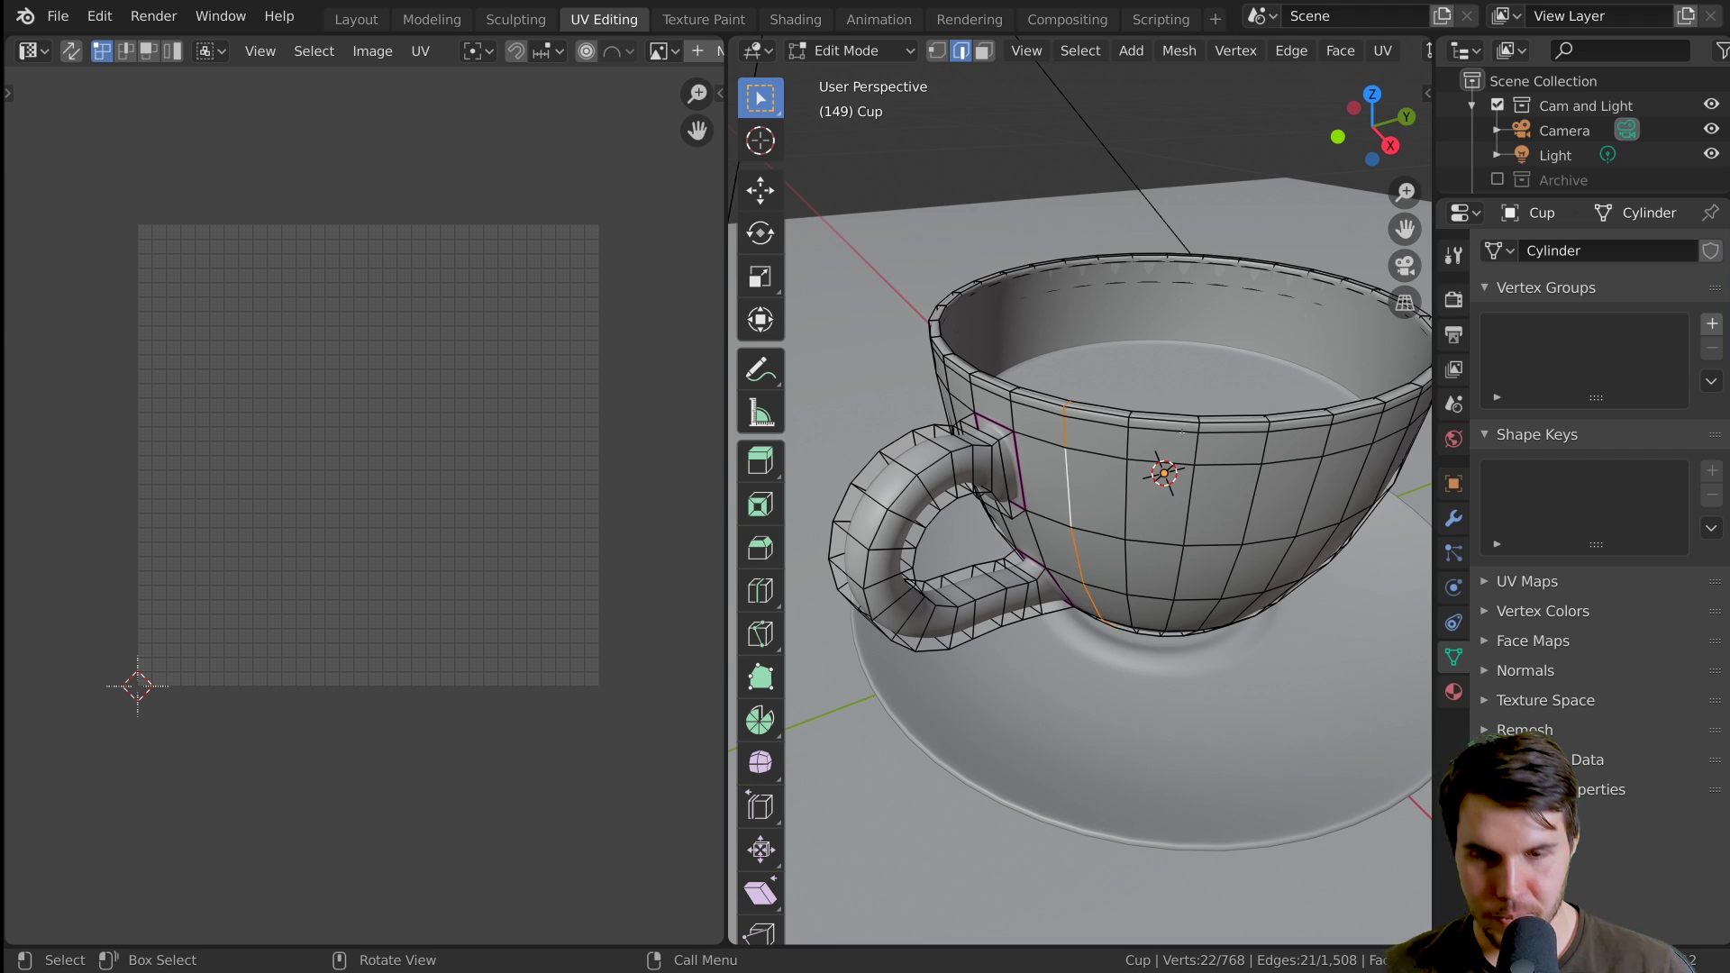
key(ctrl+e)
click(1195, 407)
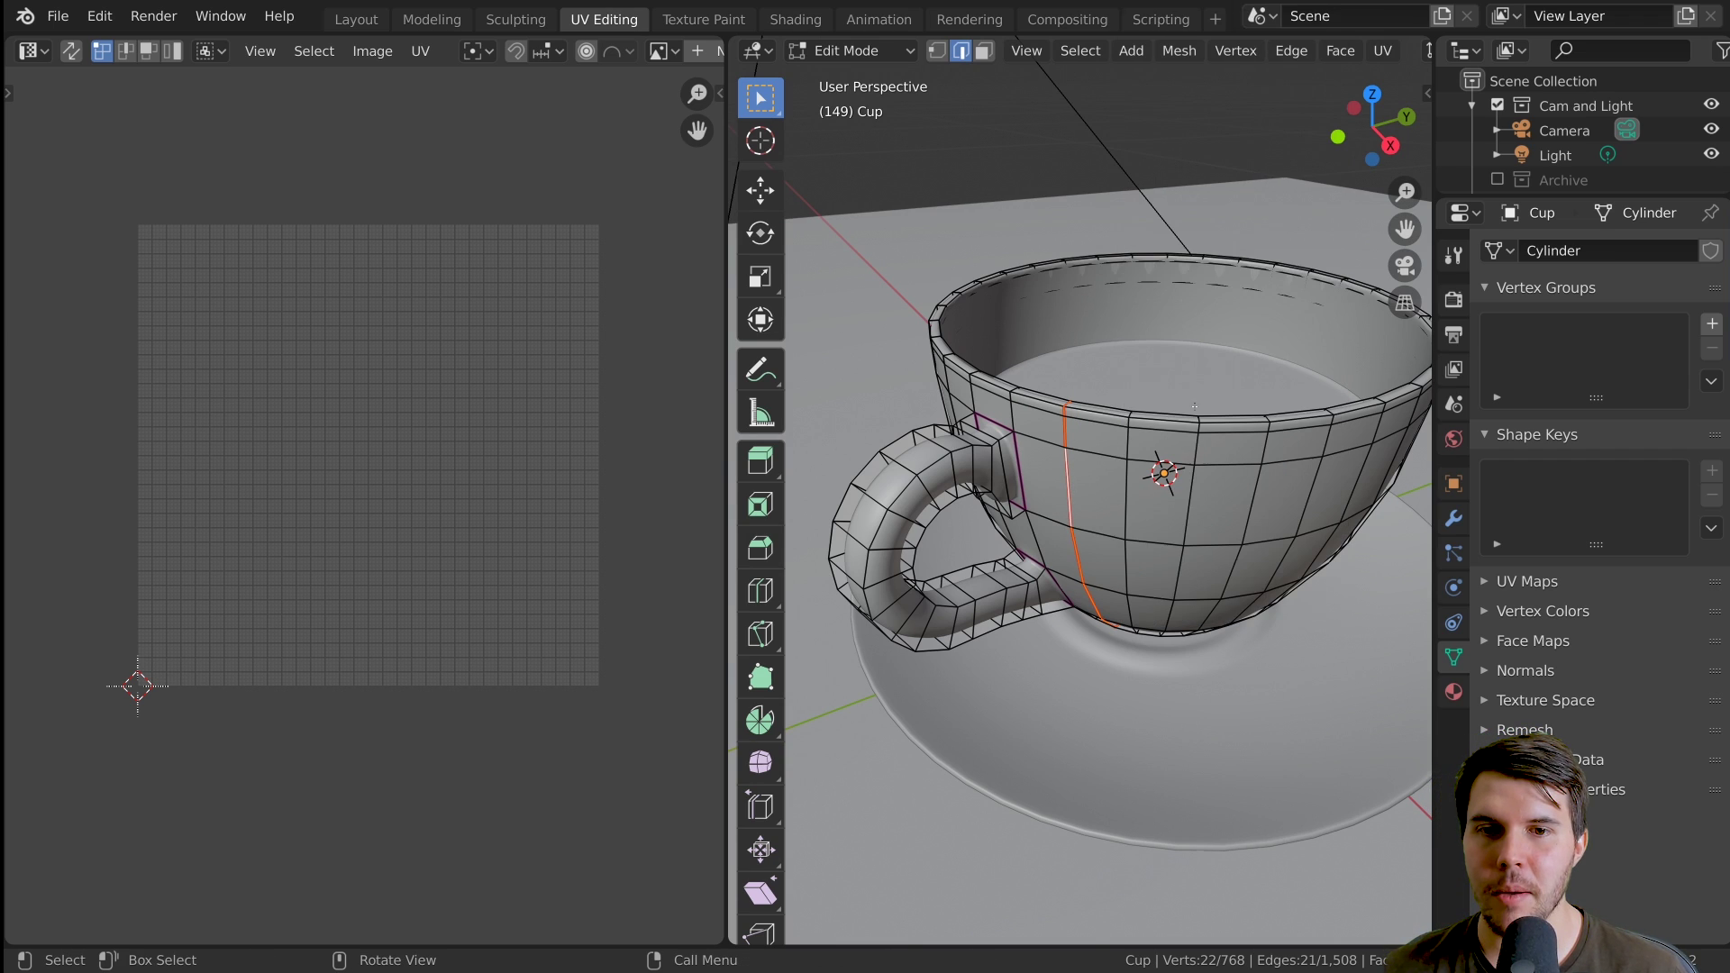
Select the entire cup mesh and unwrap it along the marked seam
key(a)
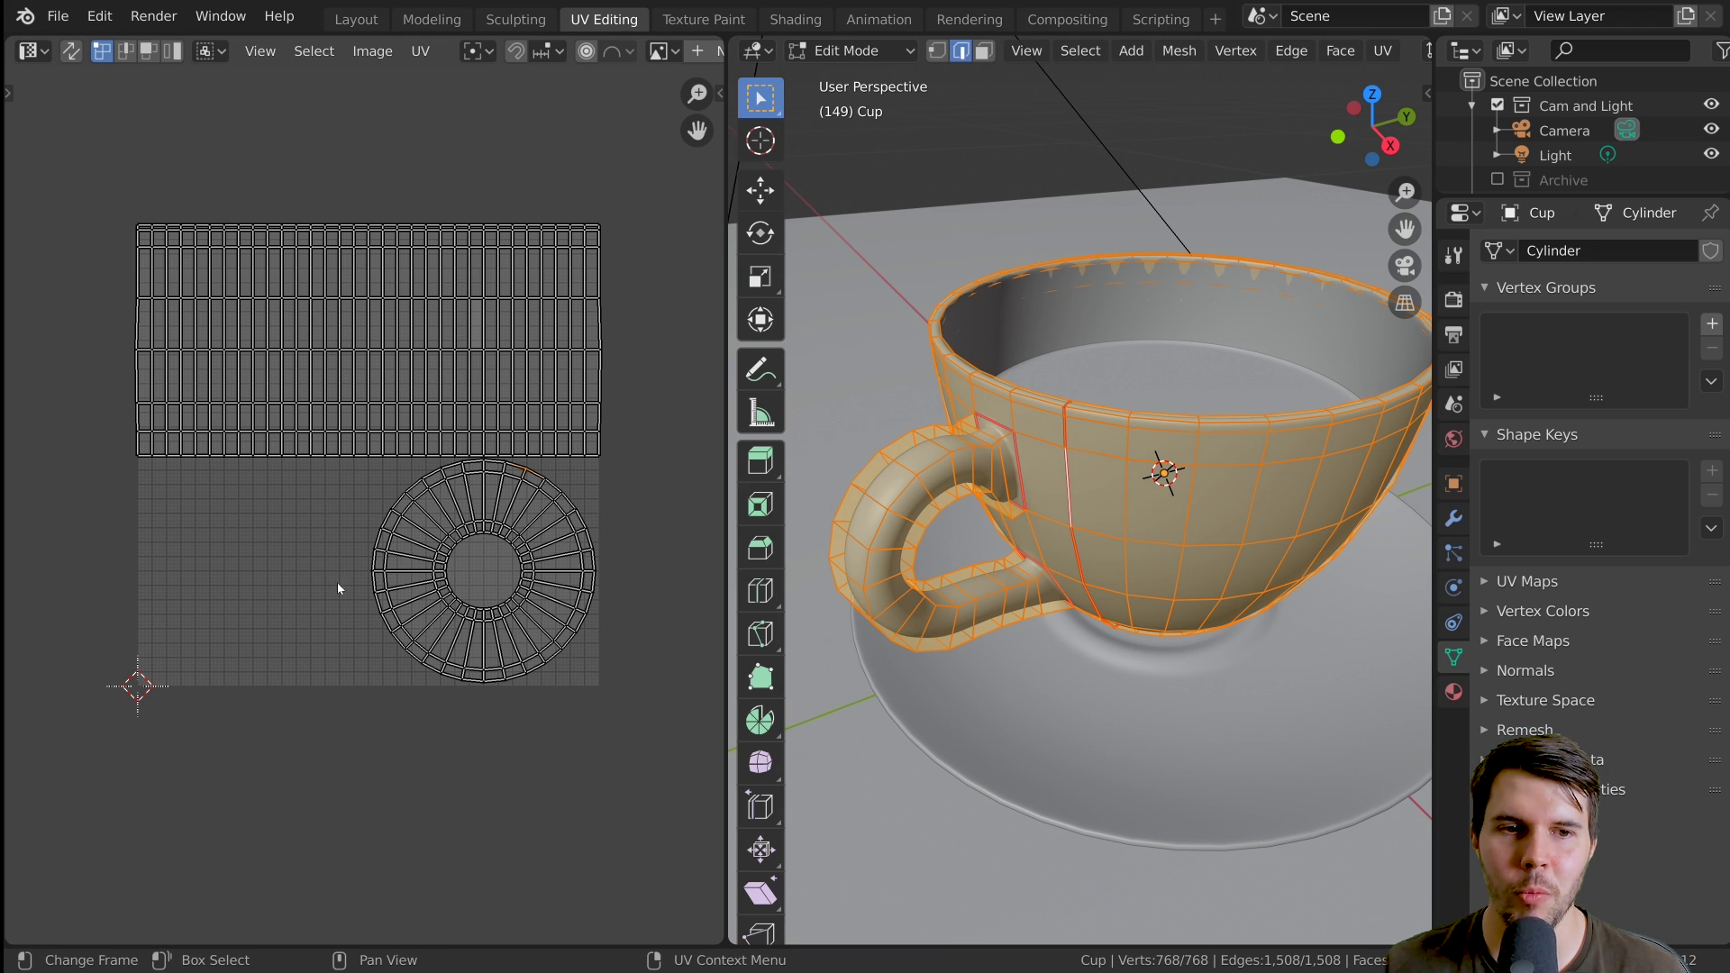
key(u)
click(1202, 317)
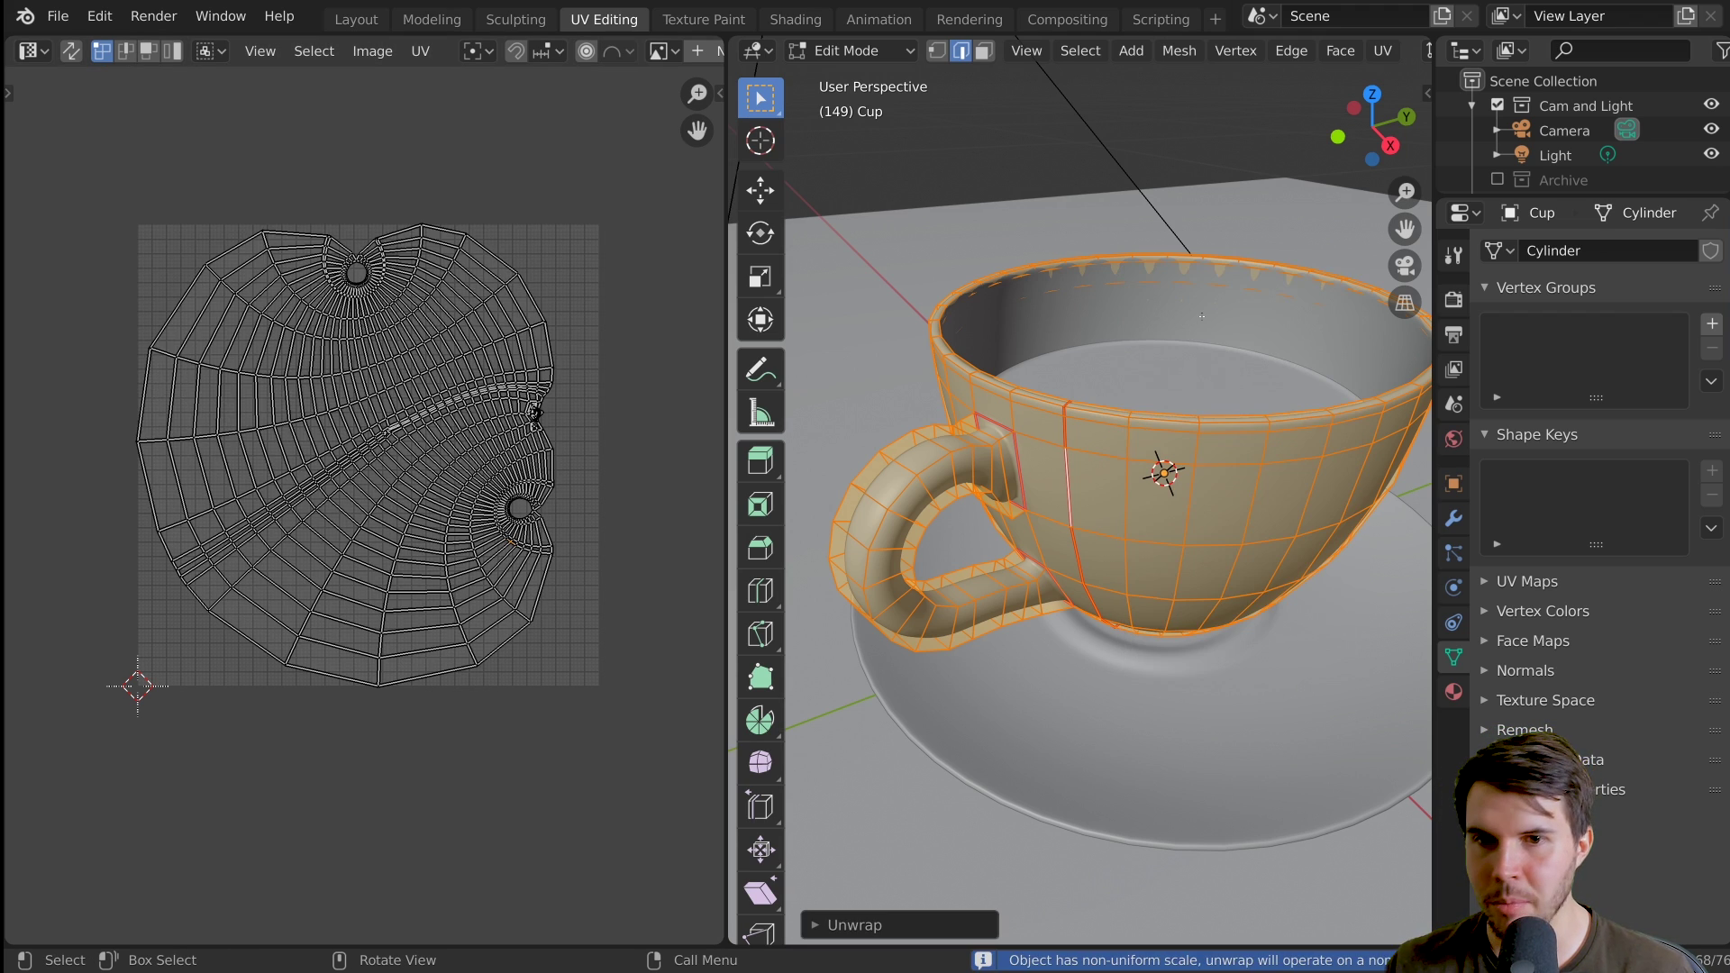
Examine the cup's unwrapped UV layout up close around the small crumpled cluster of faces near its edge
scroll(595, 561, up, 1)
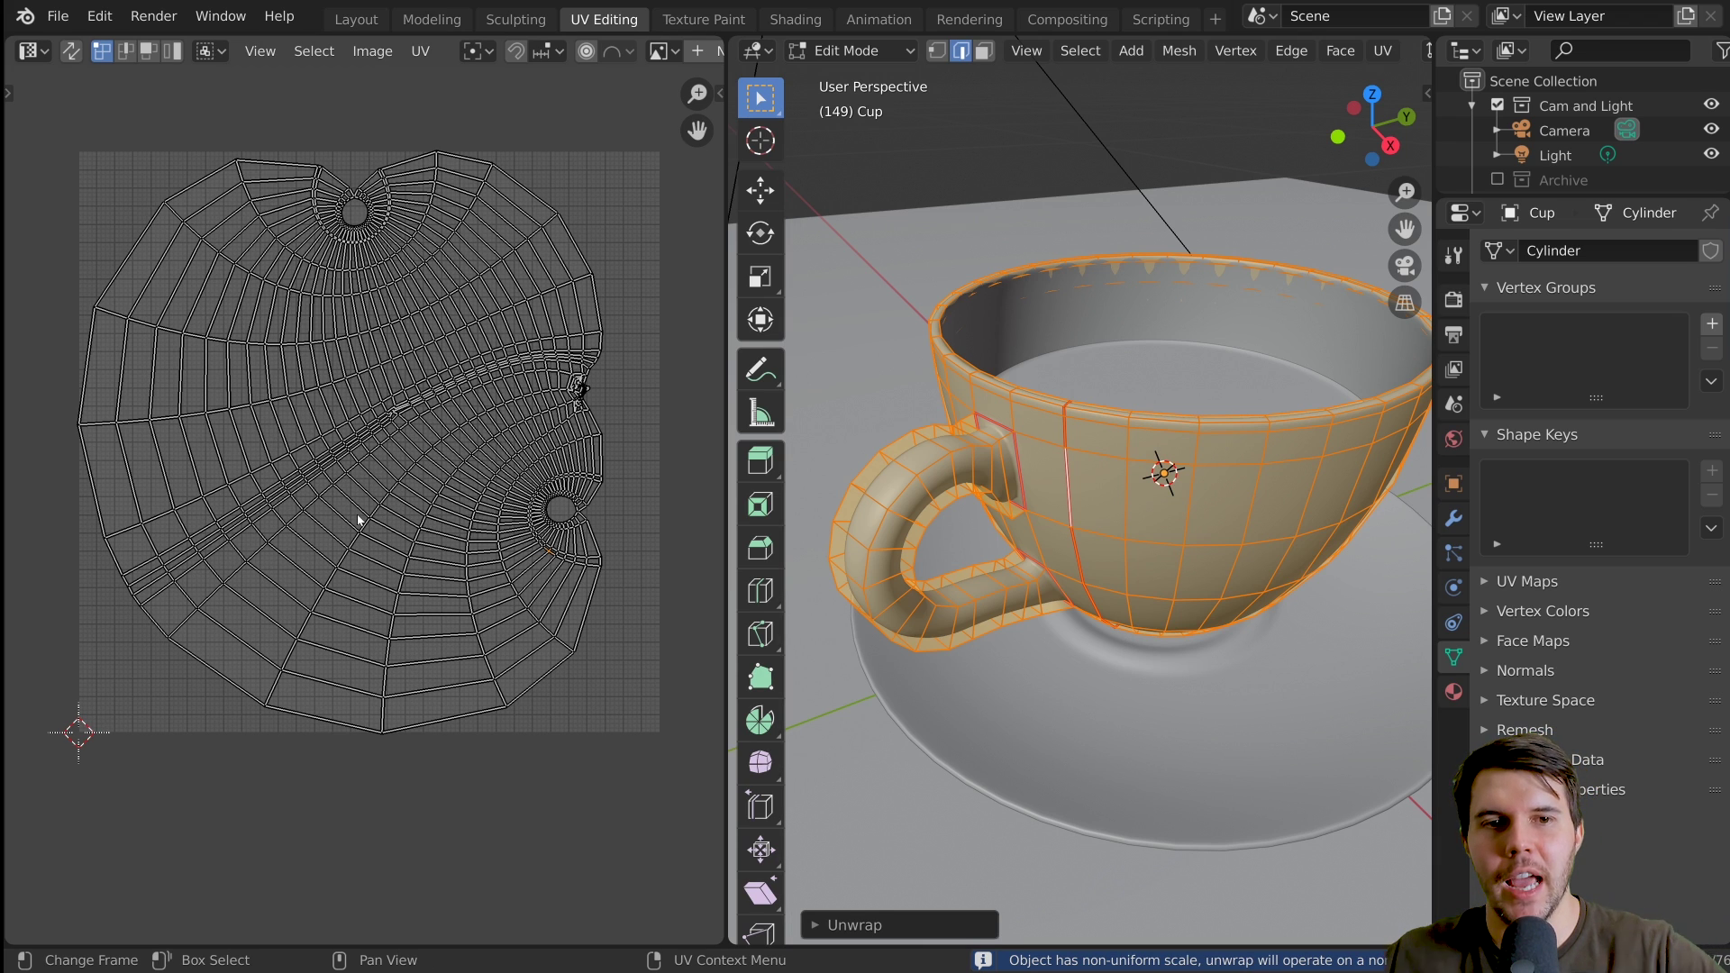
middle_drag(991, 505, 1117, 500)
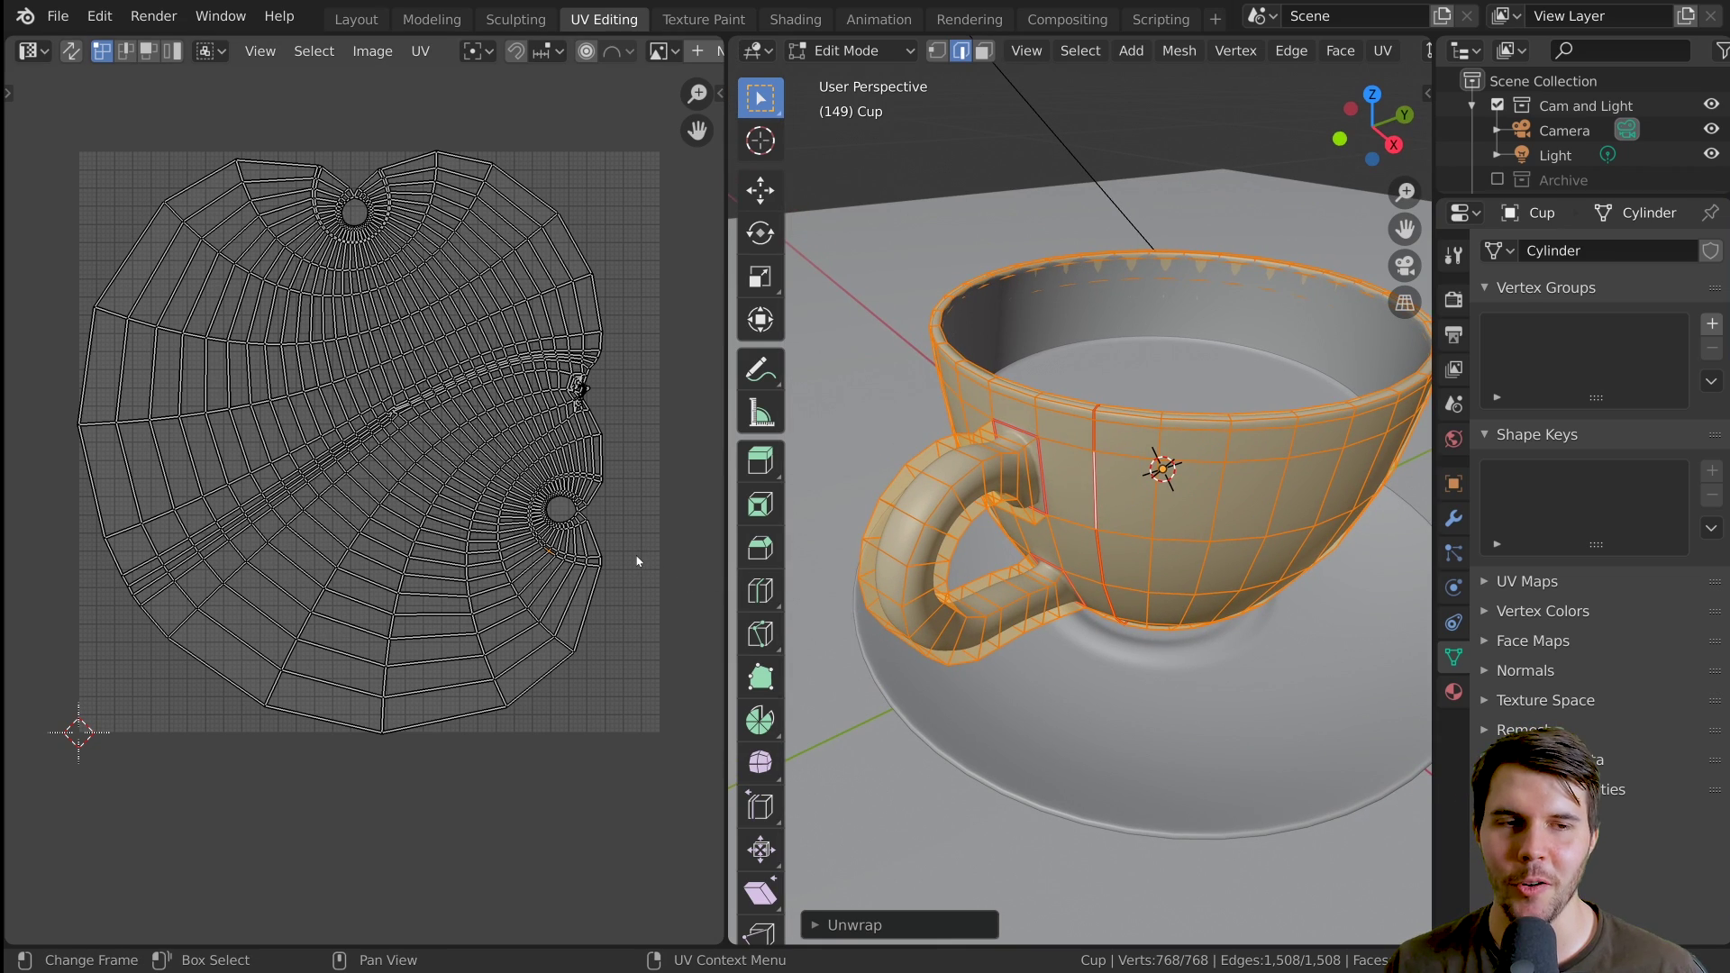
middle_drag(1028, 527, 1077, 524)
scroll(663, 456, up, 4)
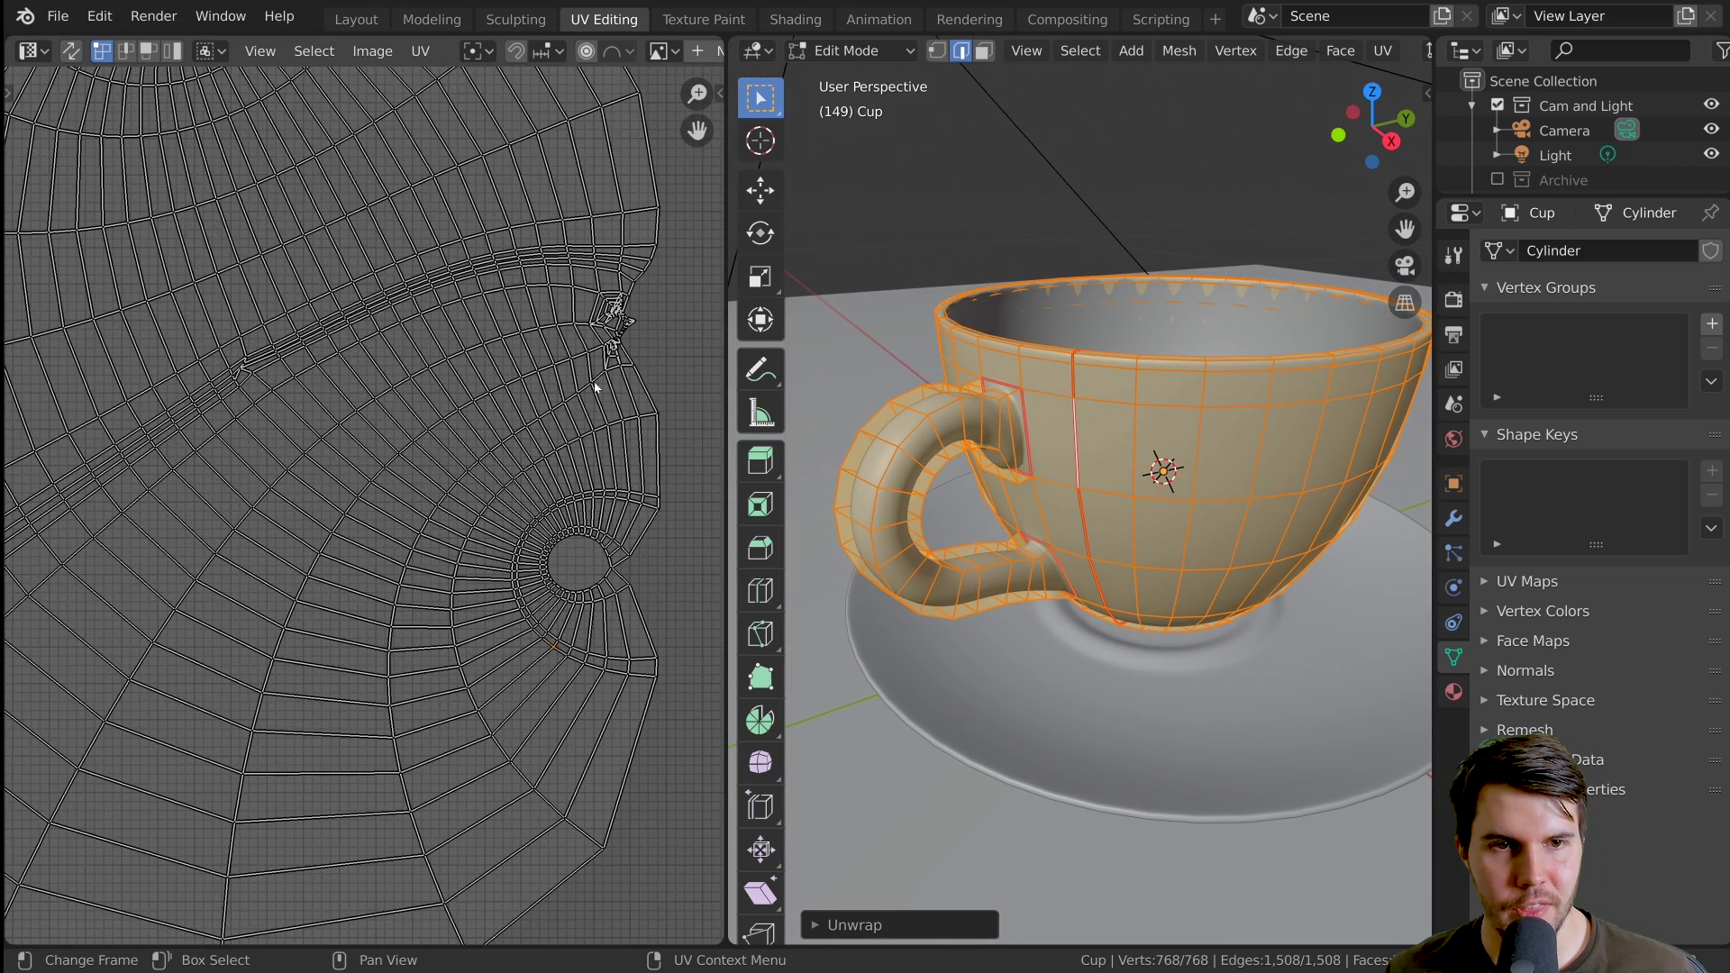
Compare the crumpled handle cluster in the UV layout with the cup model, from close up and in the full layout
scroll(451, 436, up, 4)
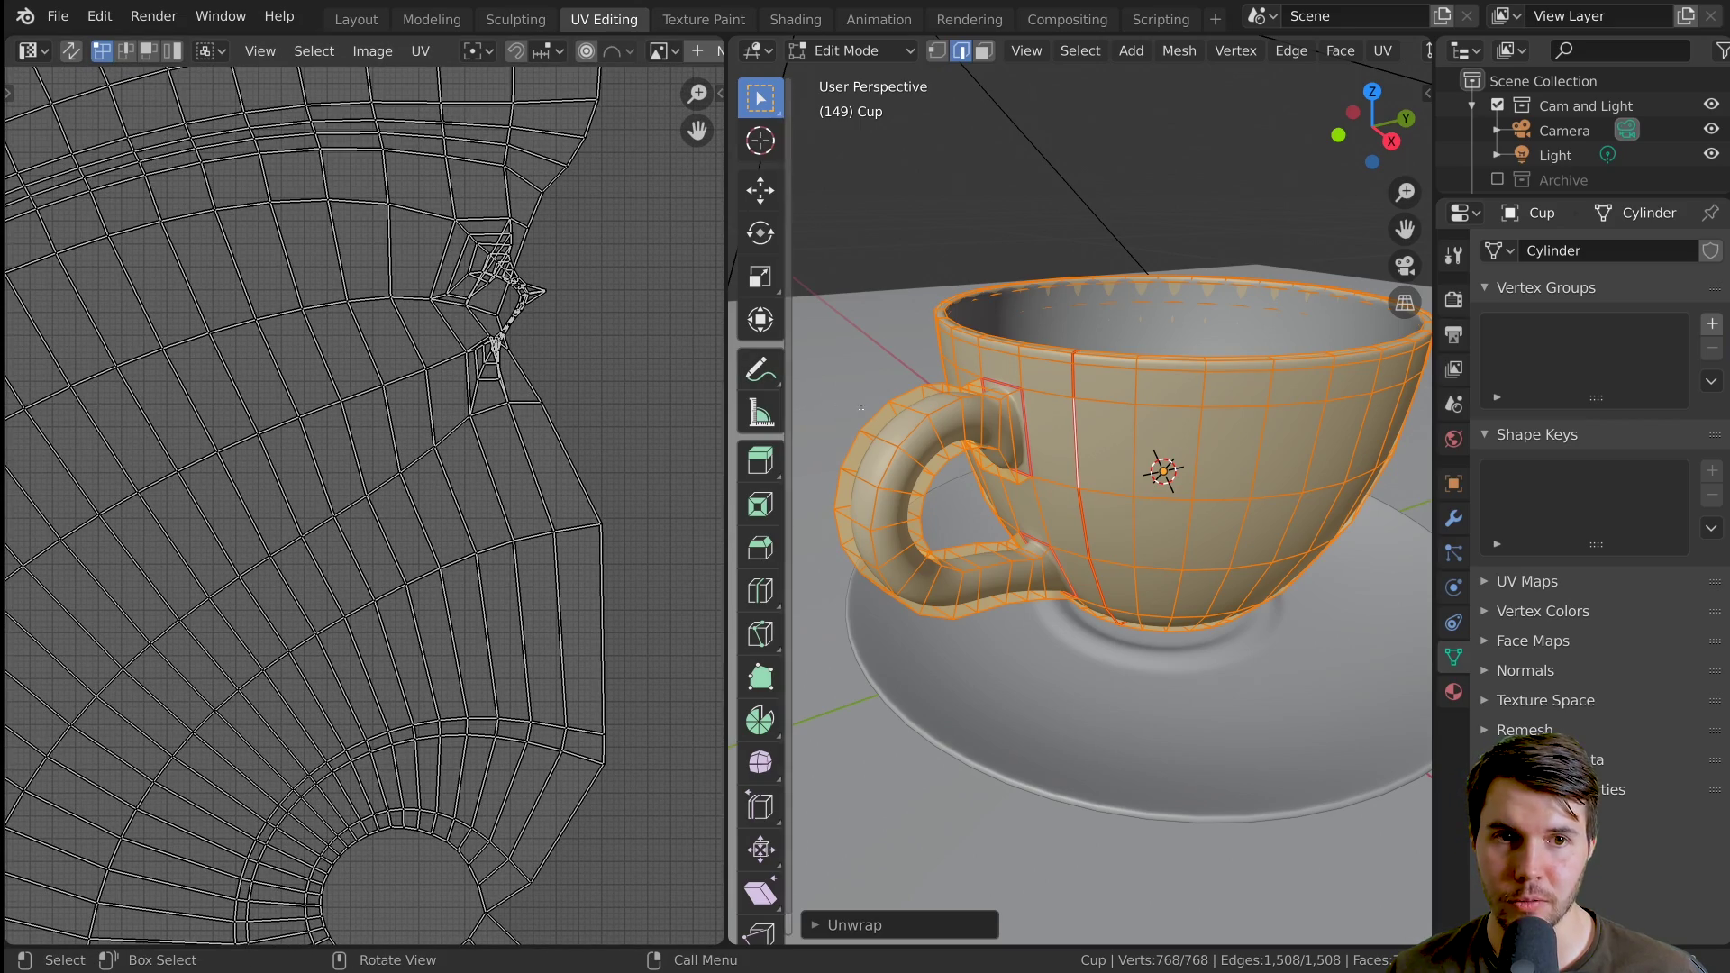
key(alt+a)
key(a)
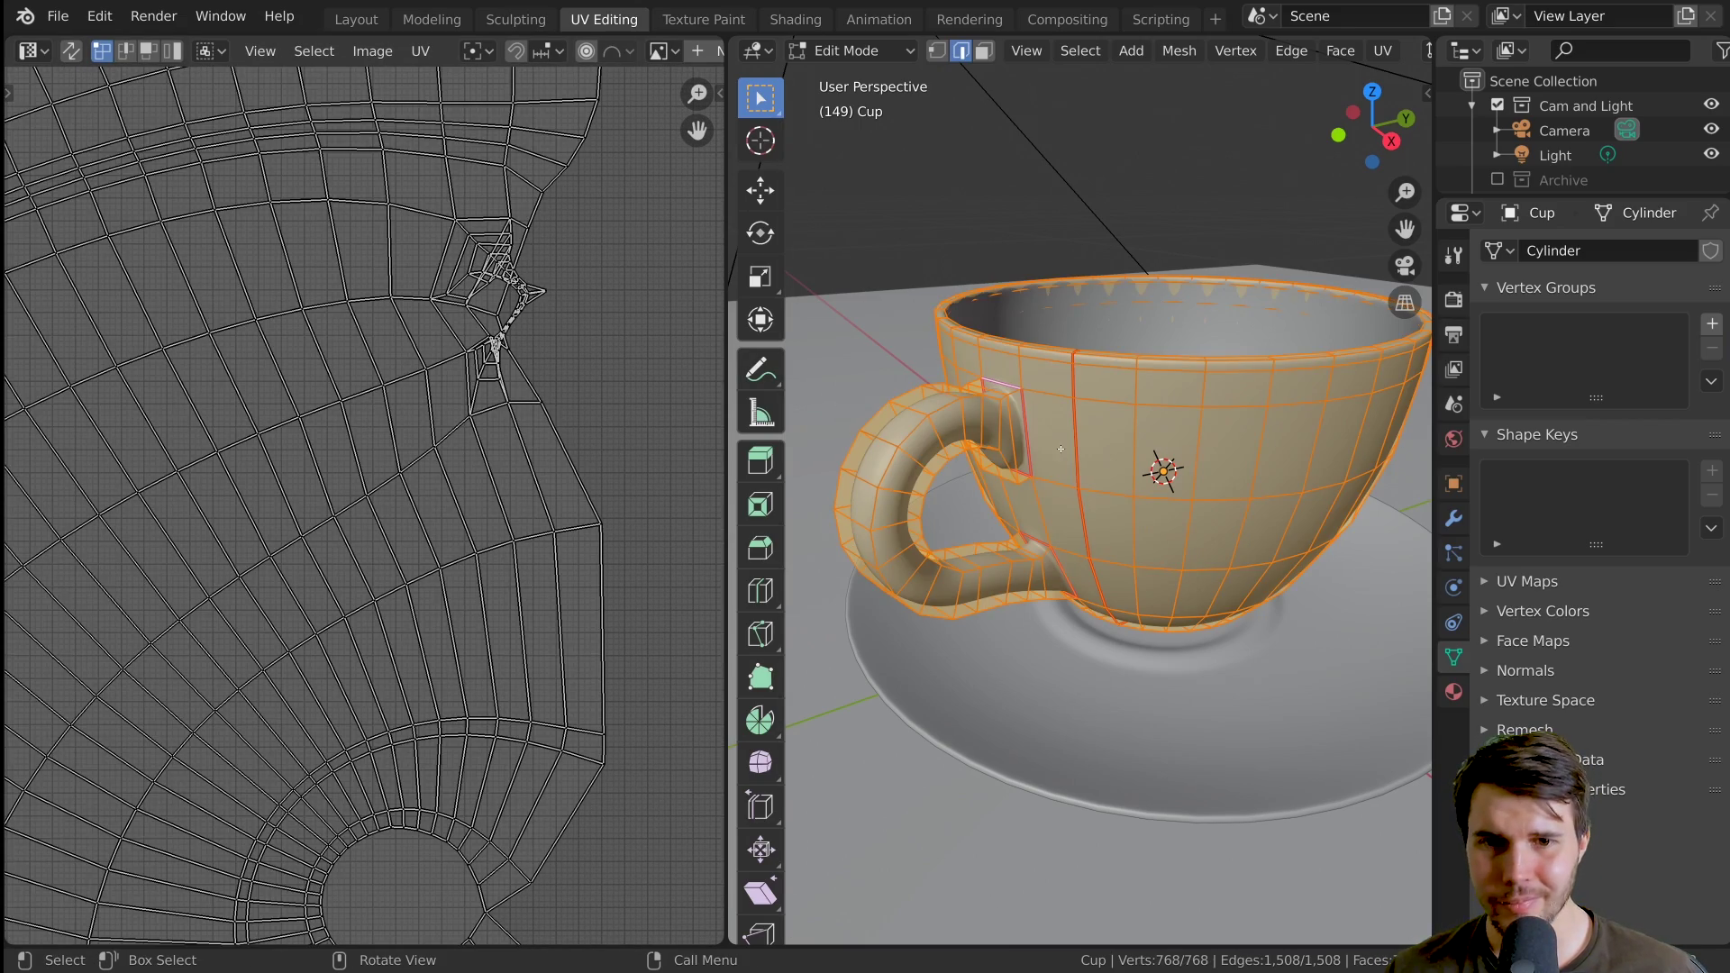
scroll(517, 410, down, 6)
scroll(508, 422, up, 3)
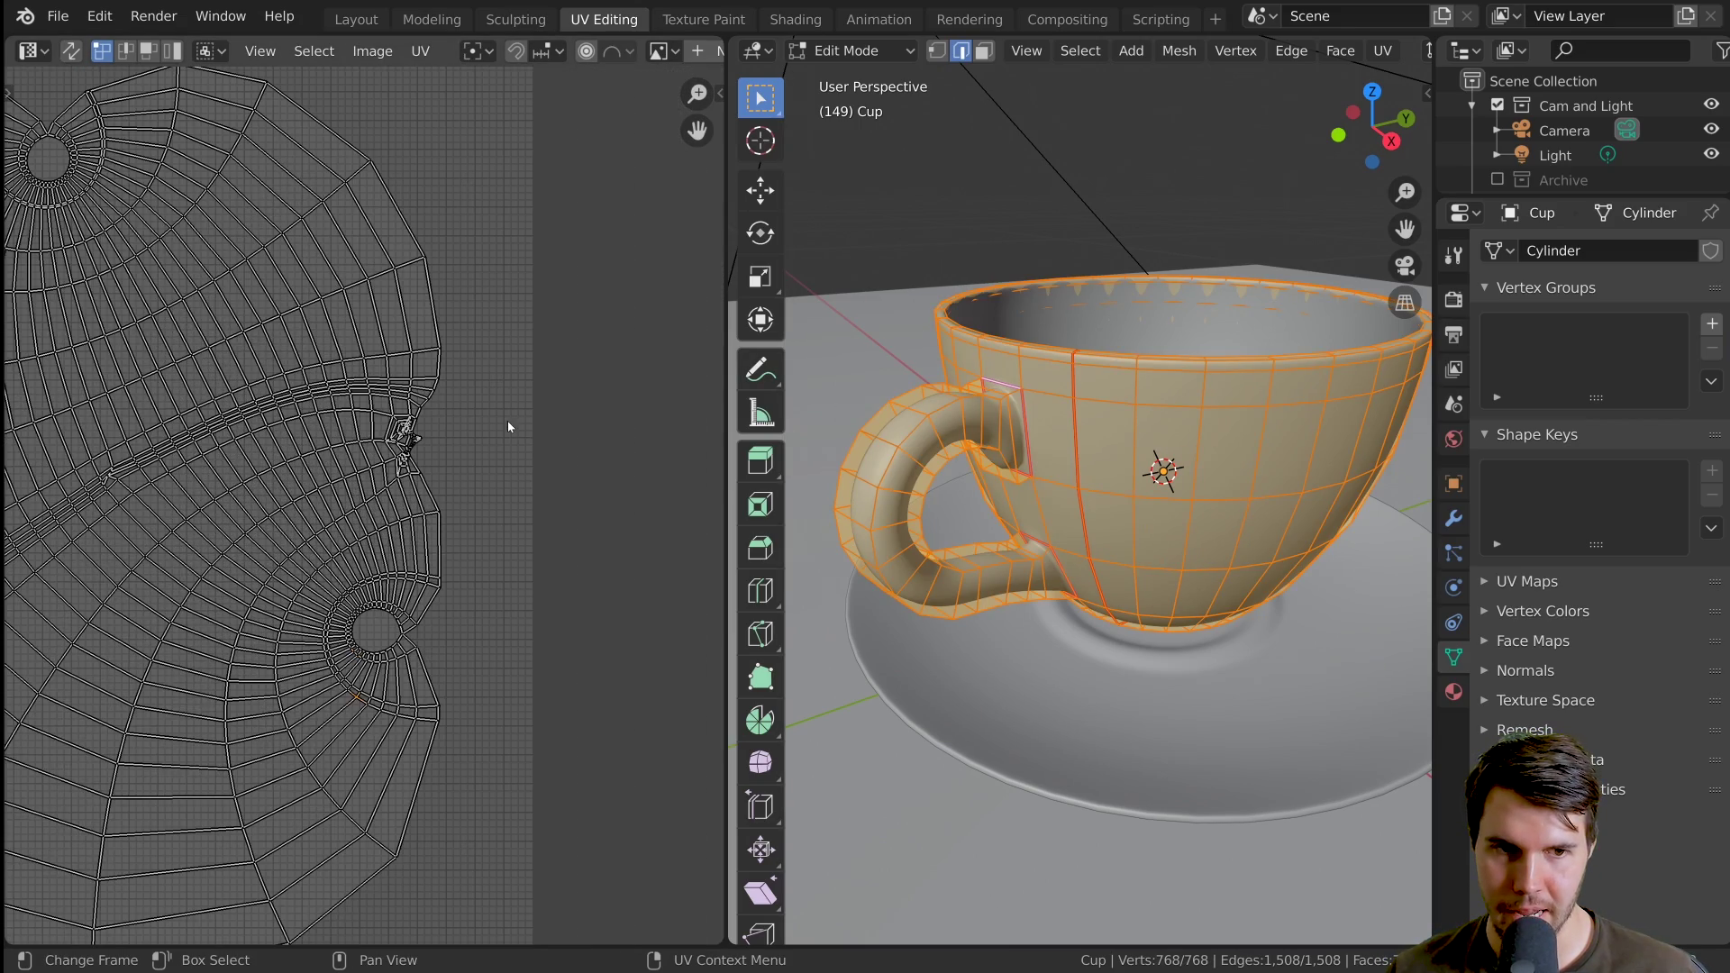
scroll(883, 464, down, 3)
scroll(478, 477, down, 2)
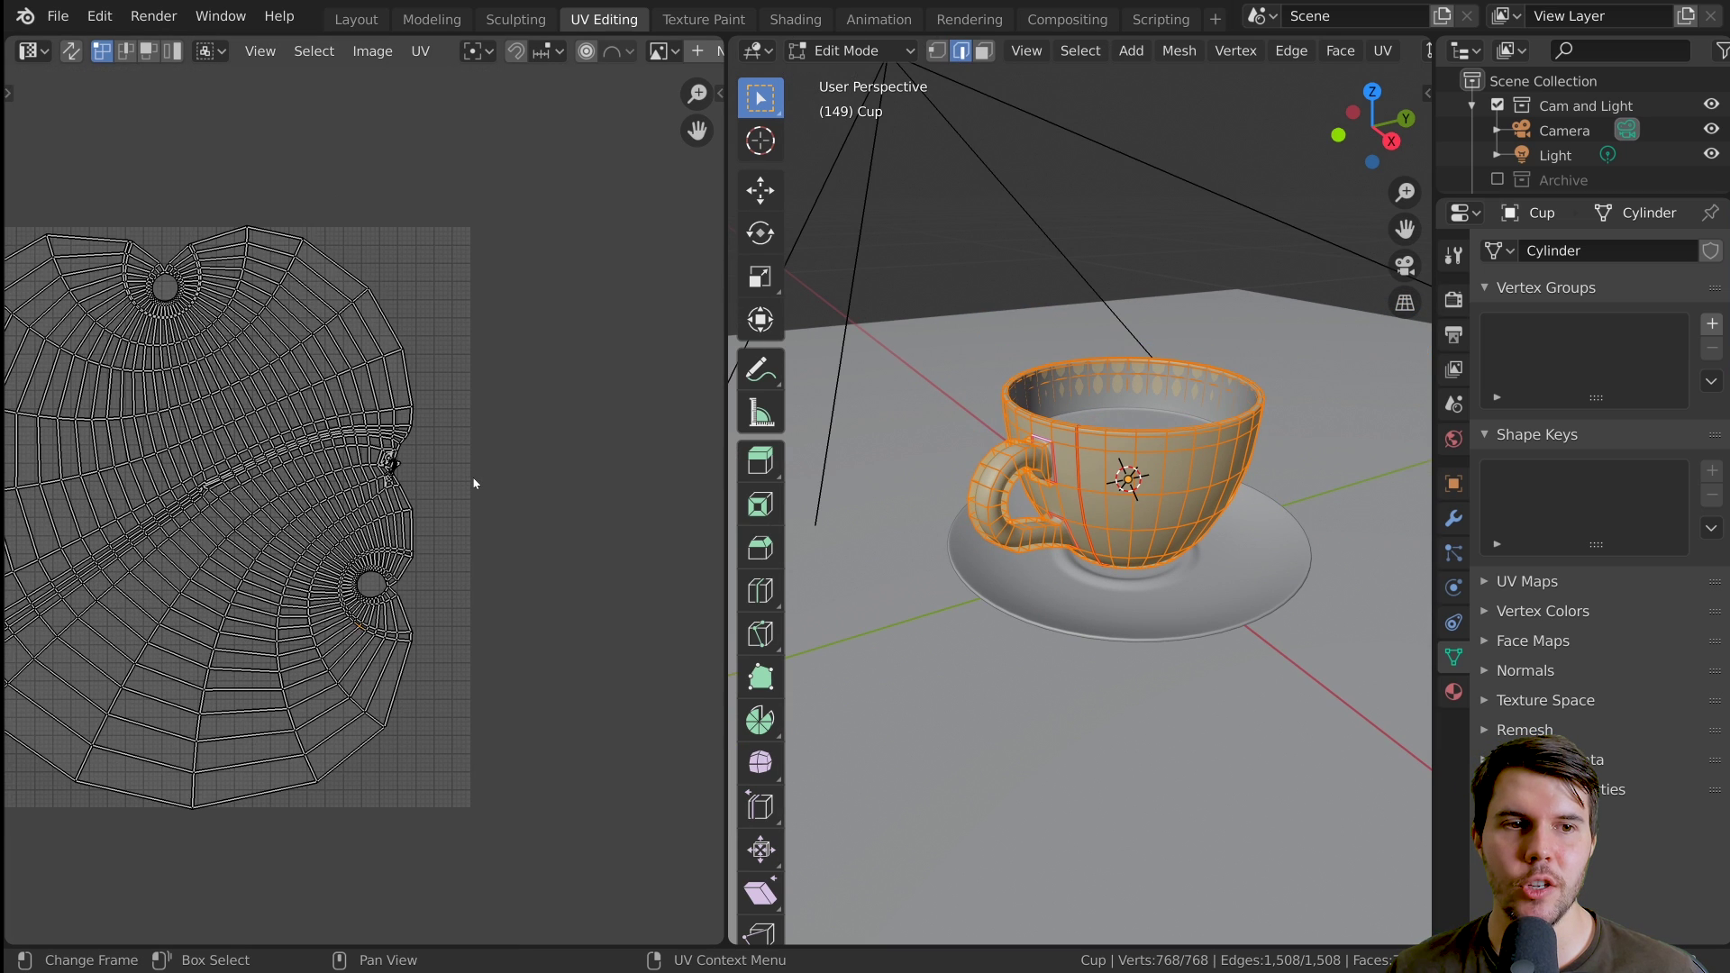
scroll(487, 482, down, 1)
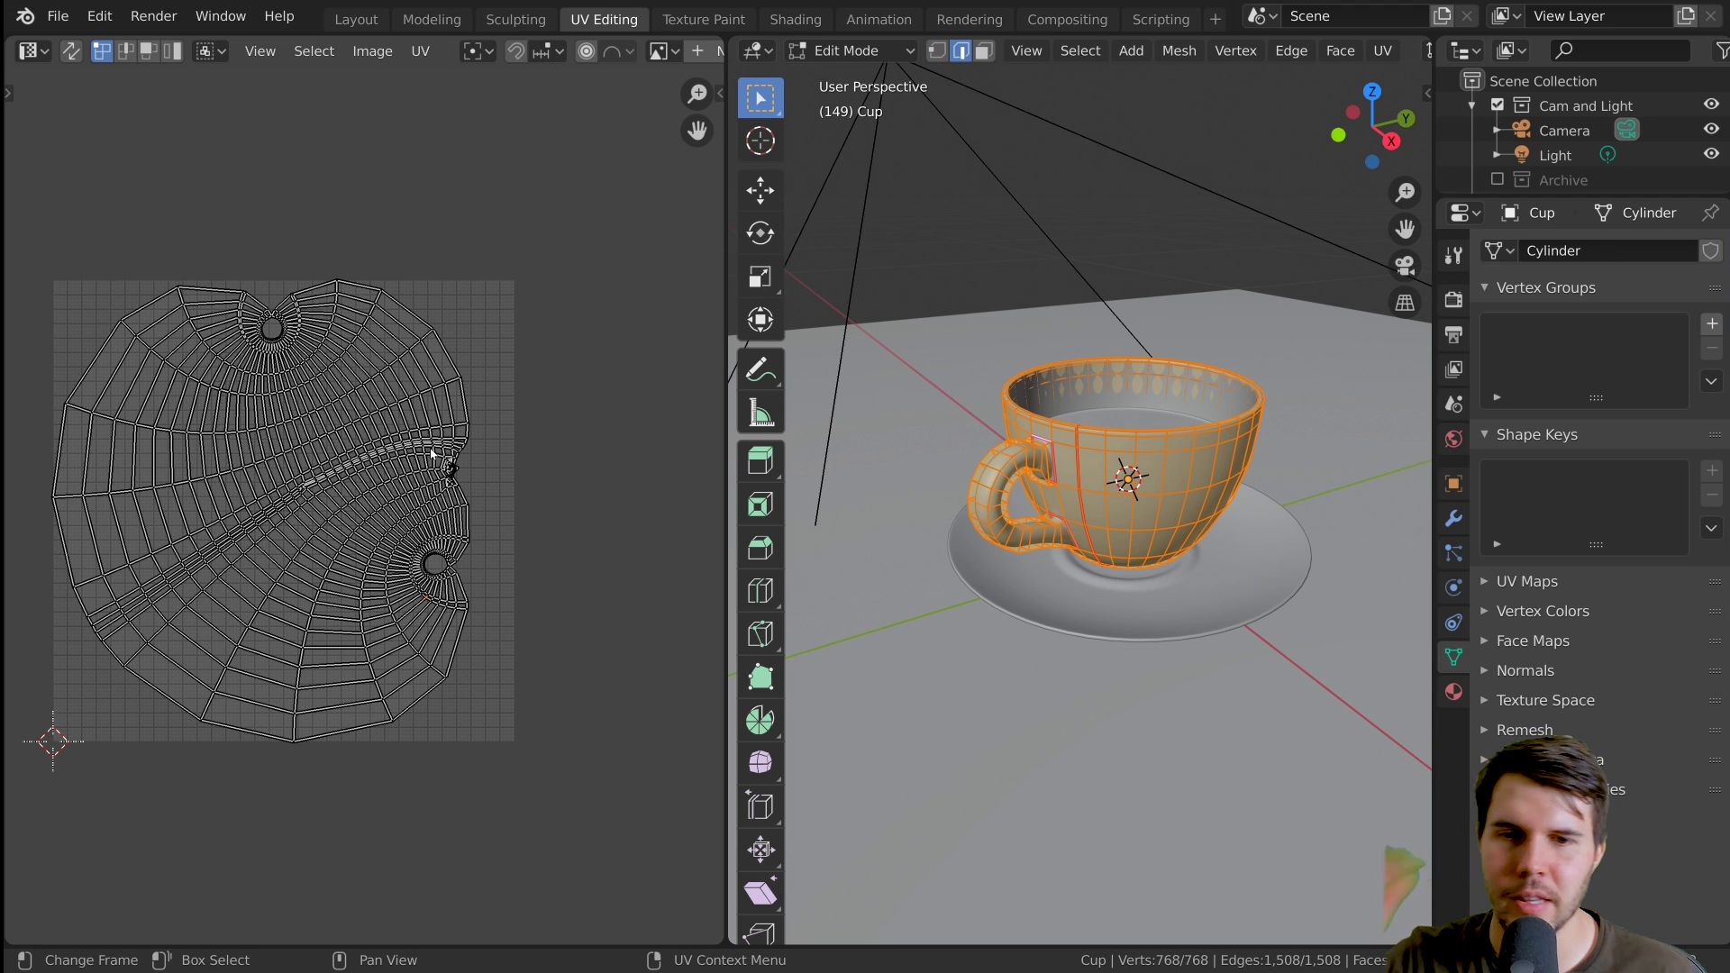
Select the edges on the seam side of the cup where the upper and lower handle ends meet the body
scroll(1074, 383, up, 5)
click(1016, 381)
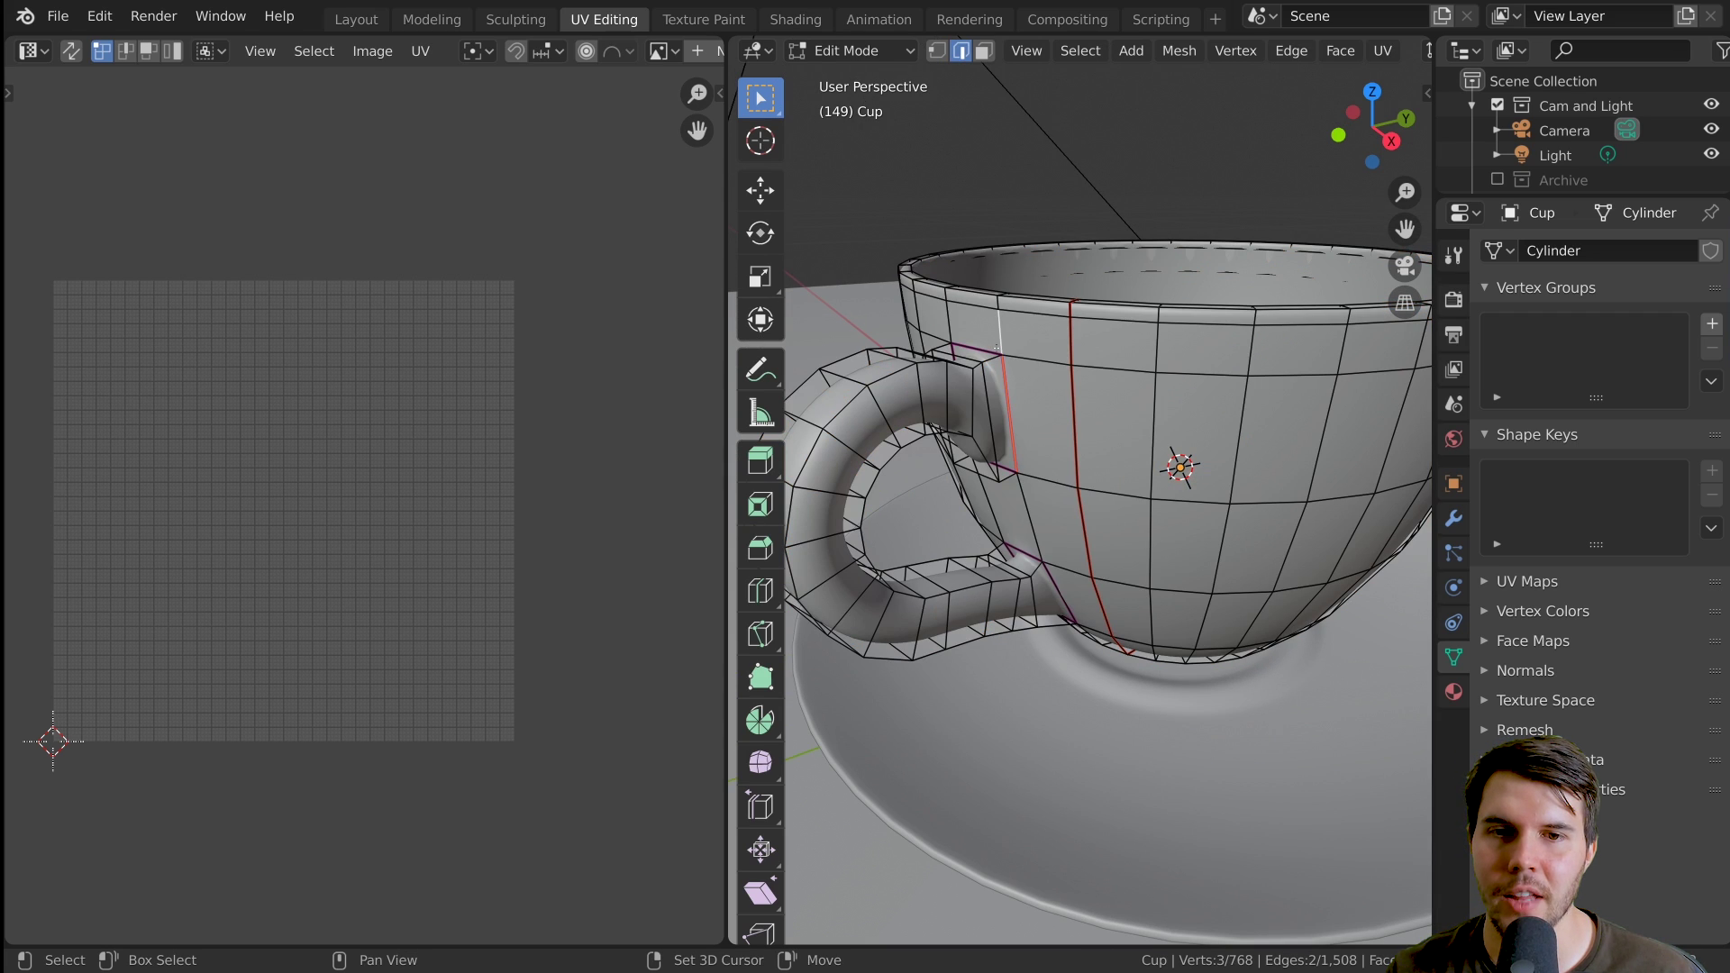
shift+click(979, 349)
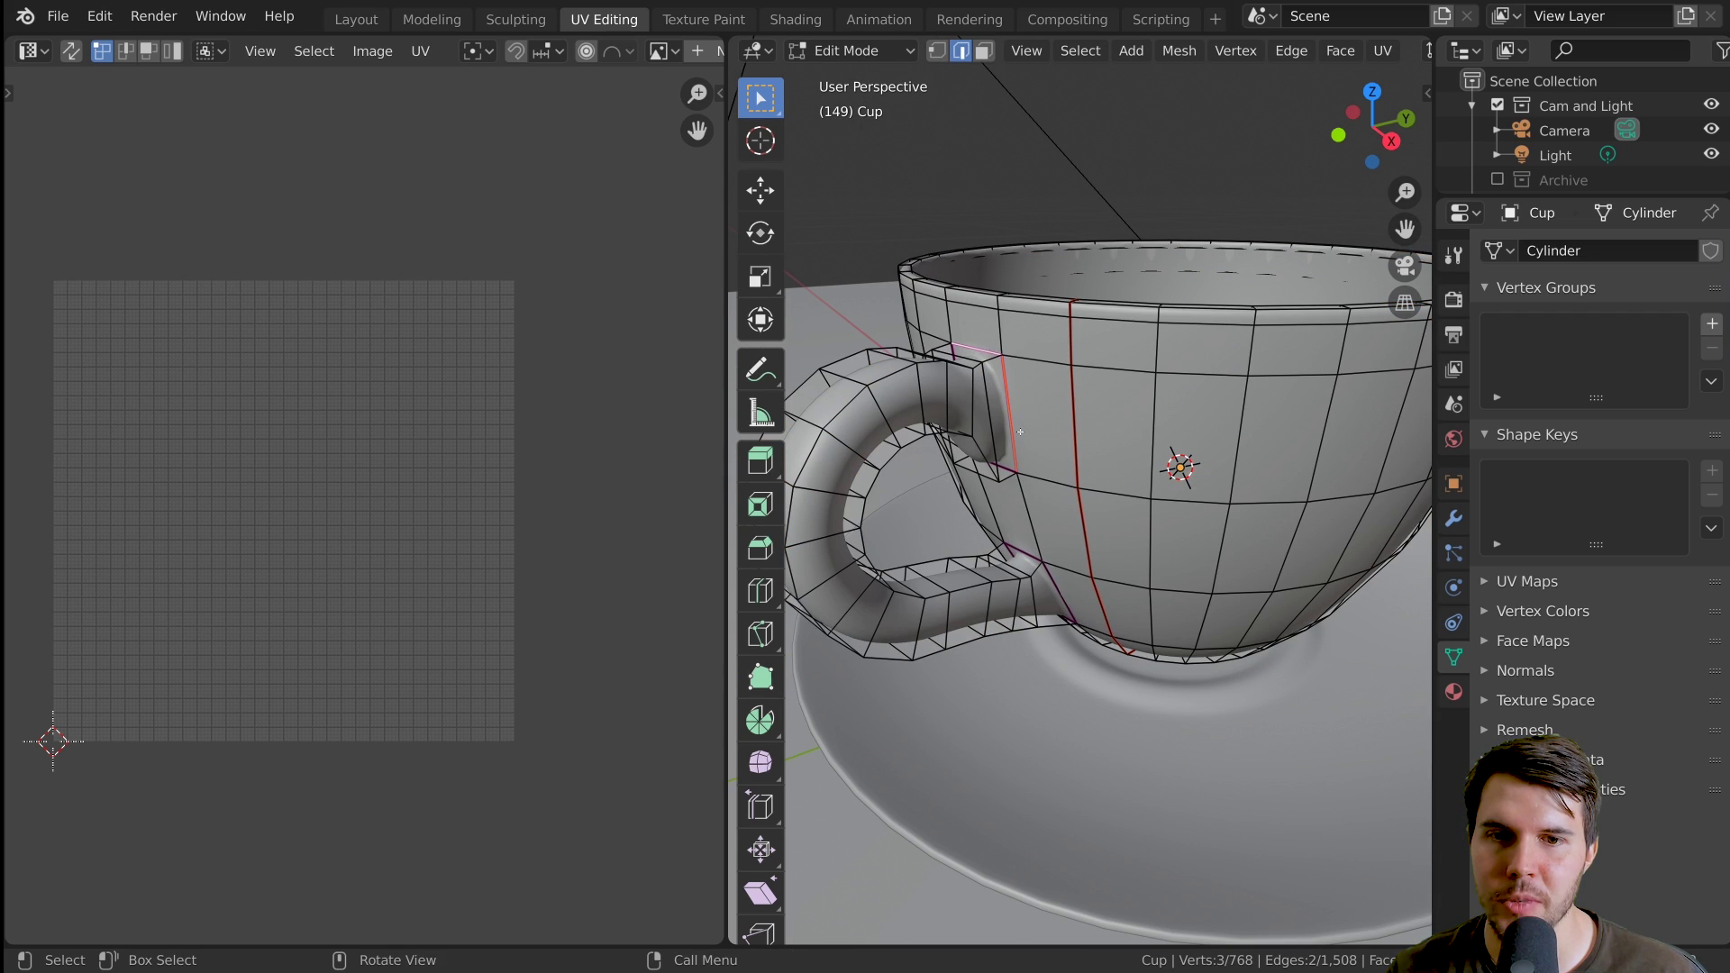
middle_drag(1006, 450, 998, 413)
shift+click(1014, 517)
shift+click(1036, 538)
Add the remaining border edges on the far side of both handle joints to the selection and mark them all as seams
middle_drag(1037, 538, 1234, 360)
shift+click(1227, 306)
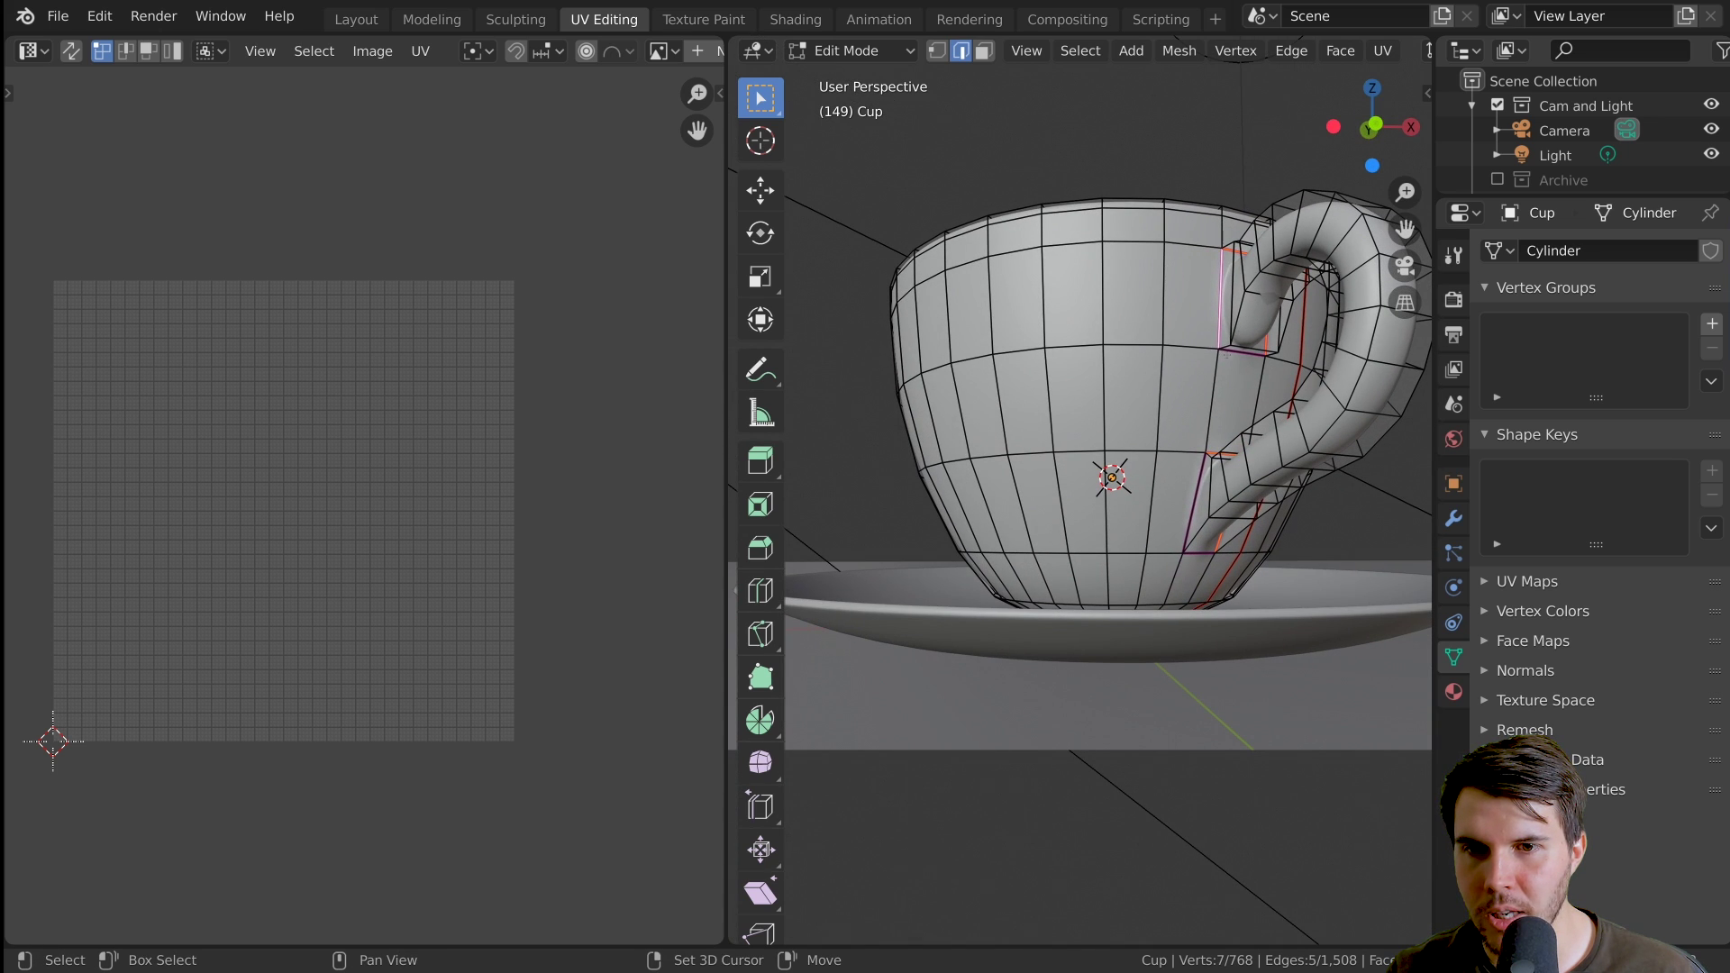
shift+click(1240, 353)
shift+middle_drag(1198, 397, 1100, 326)
scroll(1100, 326, up, 1)
mouse_move(1100, 326)
middle_down()
mouse_move(1023, 334)
mouse_move(1095, 323)
middle_up()
shift+click(1079, 439)
shift+click(1095, 474)
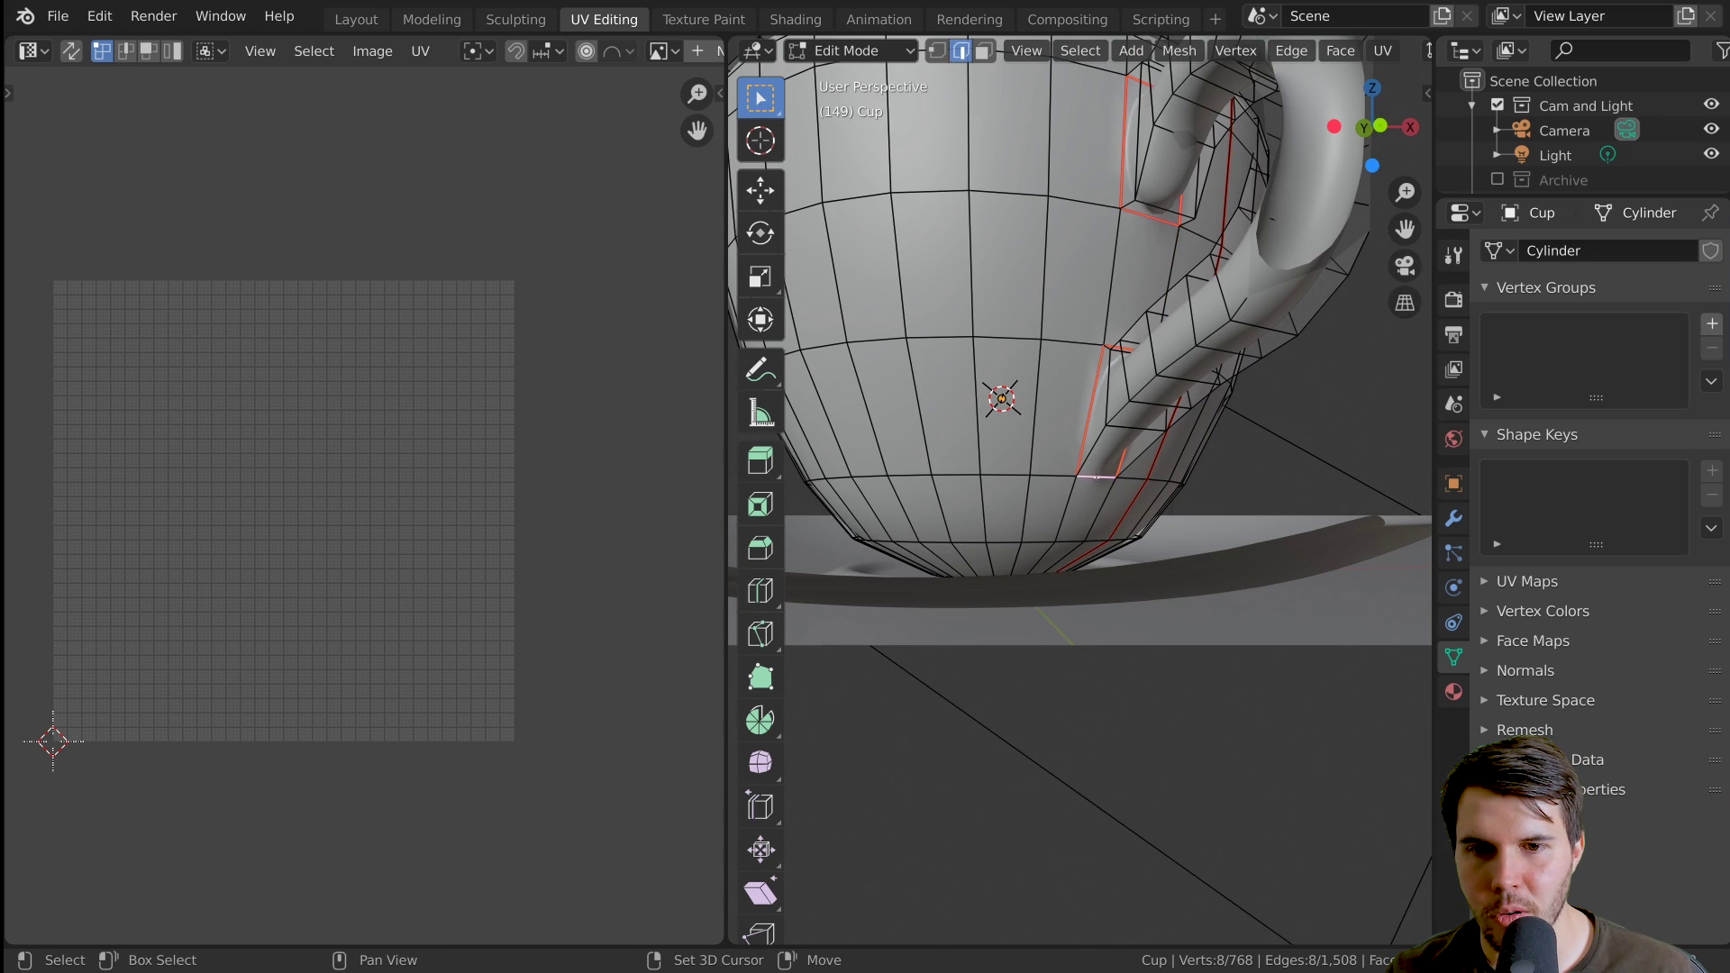
middle_drag(1097, 471, 1146, 506)
scroll(1149, 450, down, 2)
shift+middle_drag(1162, 415, 1085, 456)
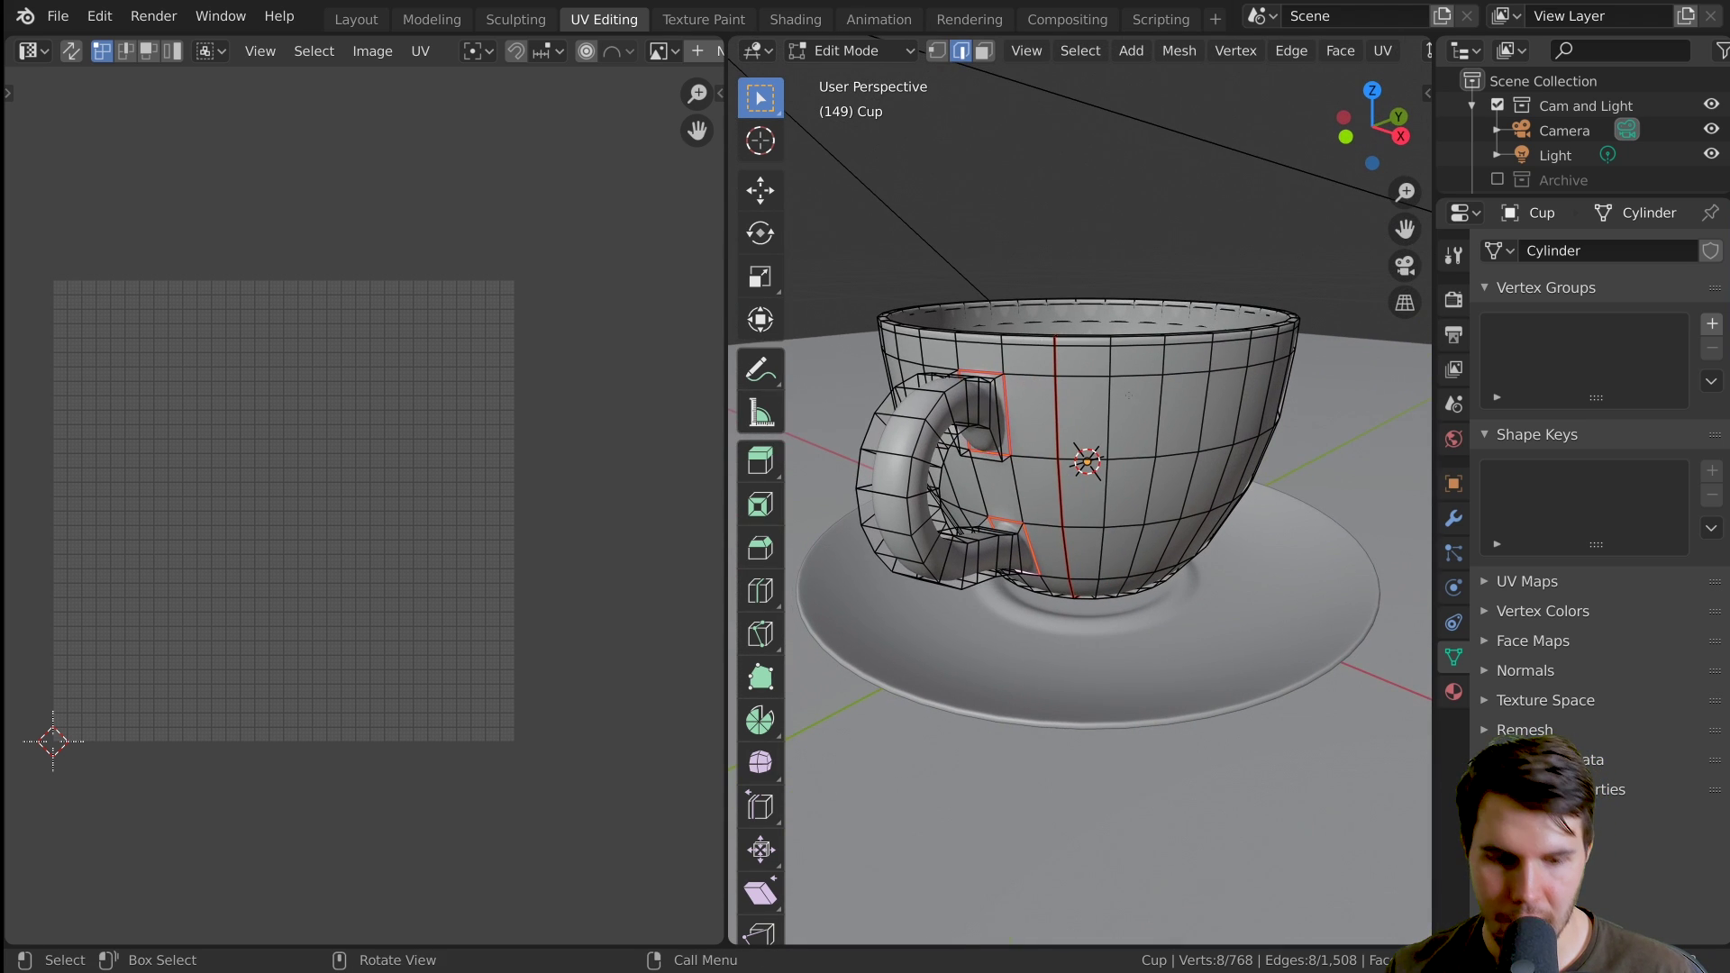
key(ctrl+e)
click(1199, 416)
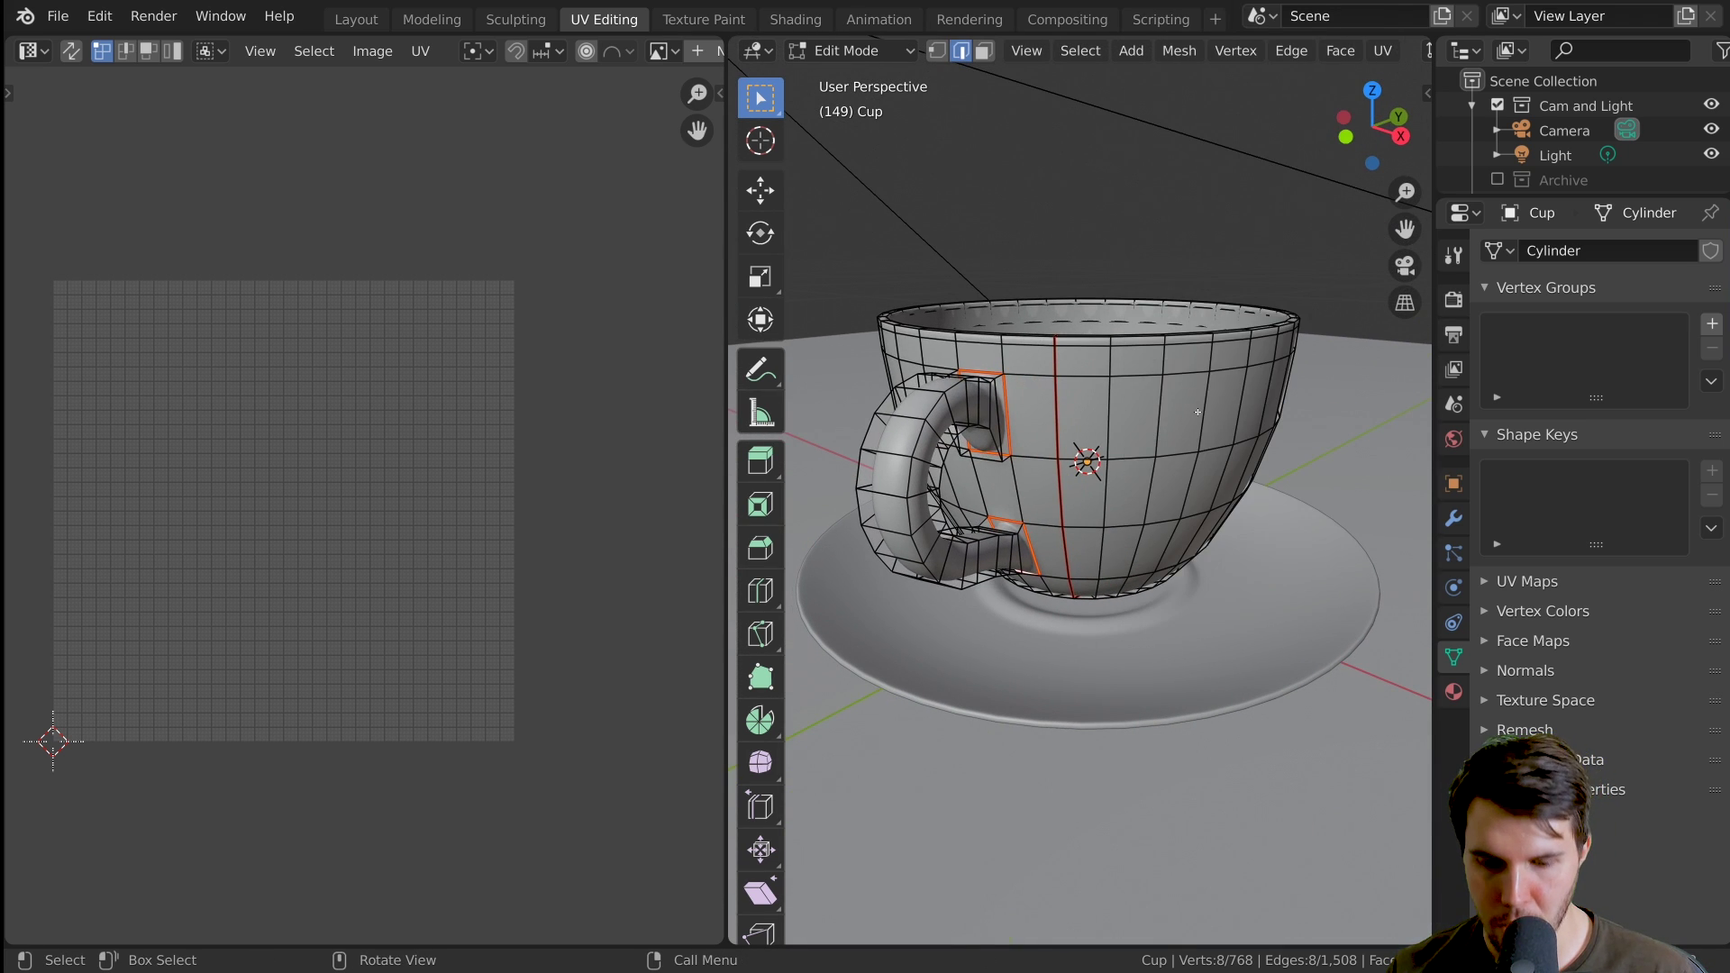
Unwrap the entire cup with the handle joint seams and select an edge loop in the handle's separate UV island
key(a)
key(u)
click(1189, 414)
scroll(510, 495, up, 6)
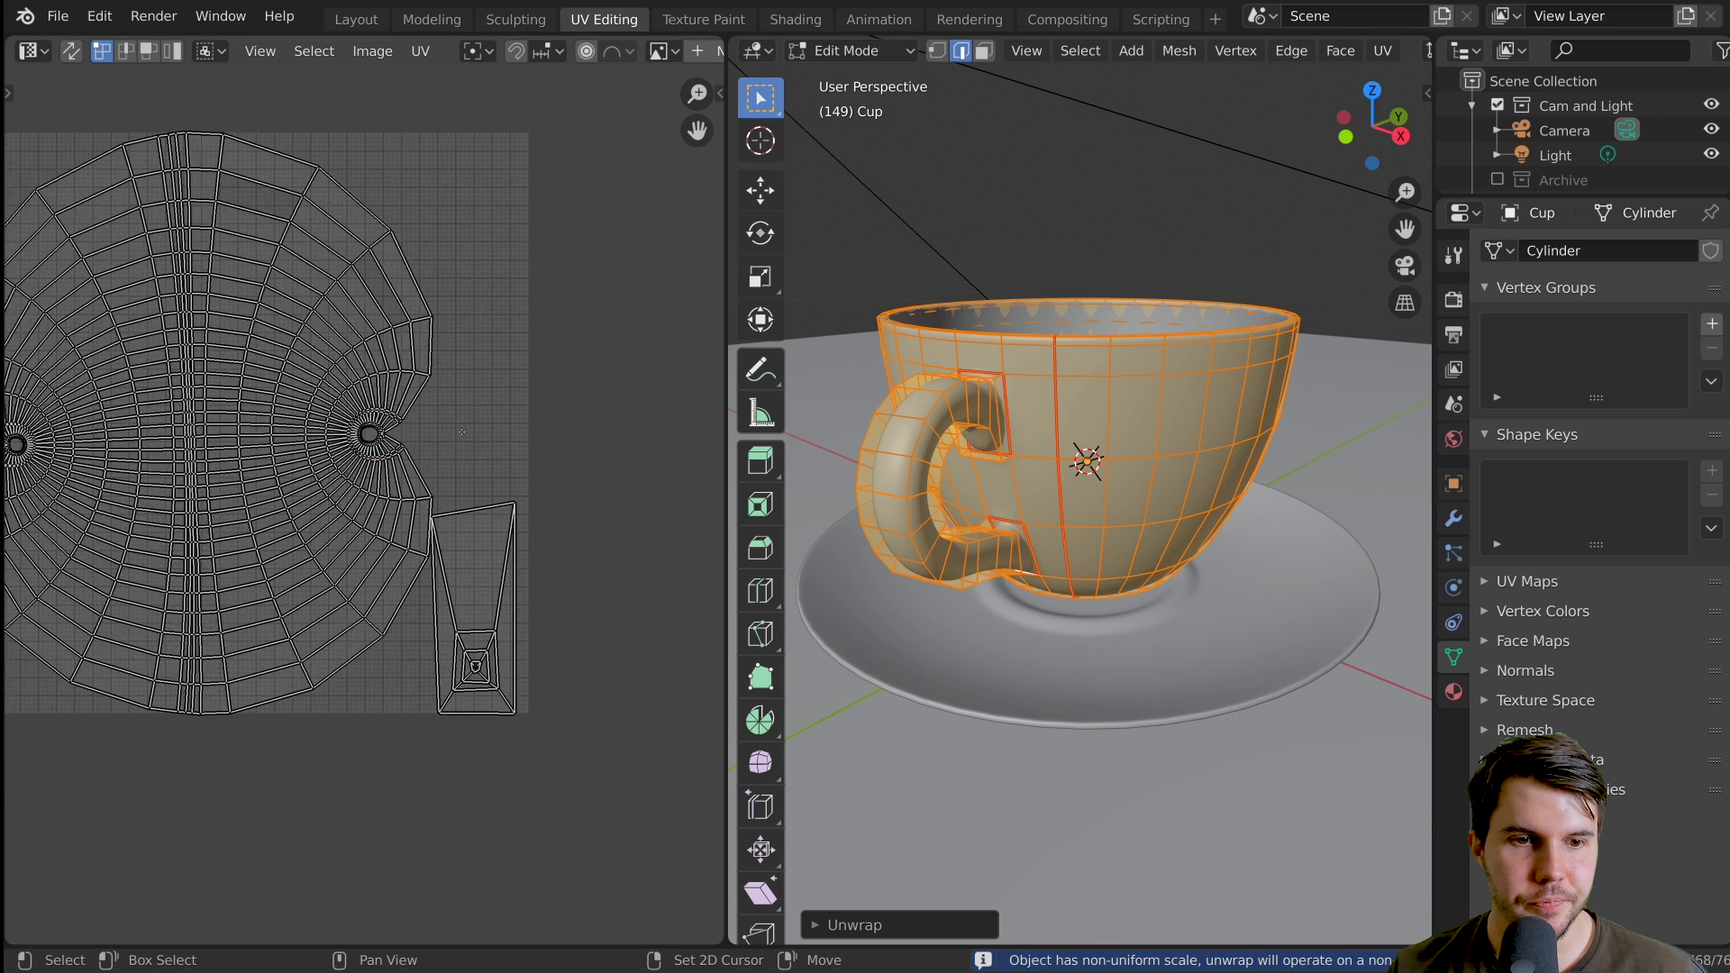
alt+click(516, 645)
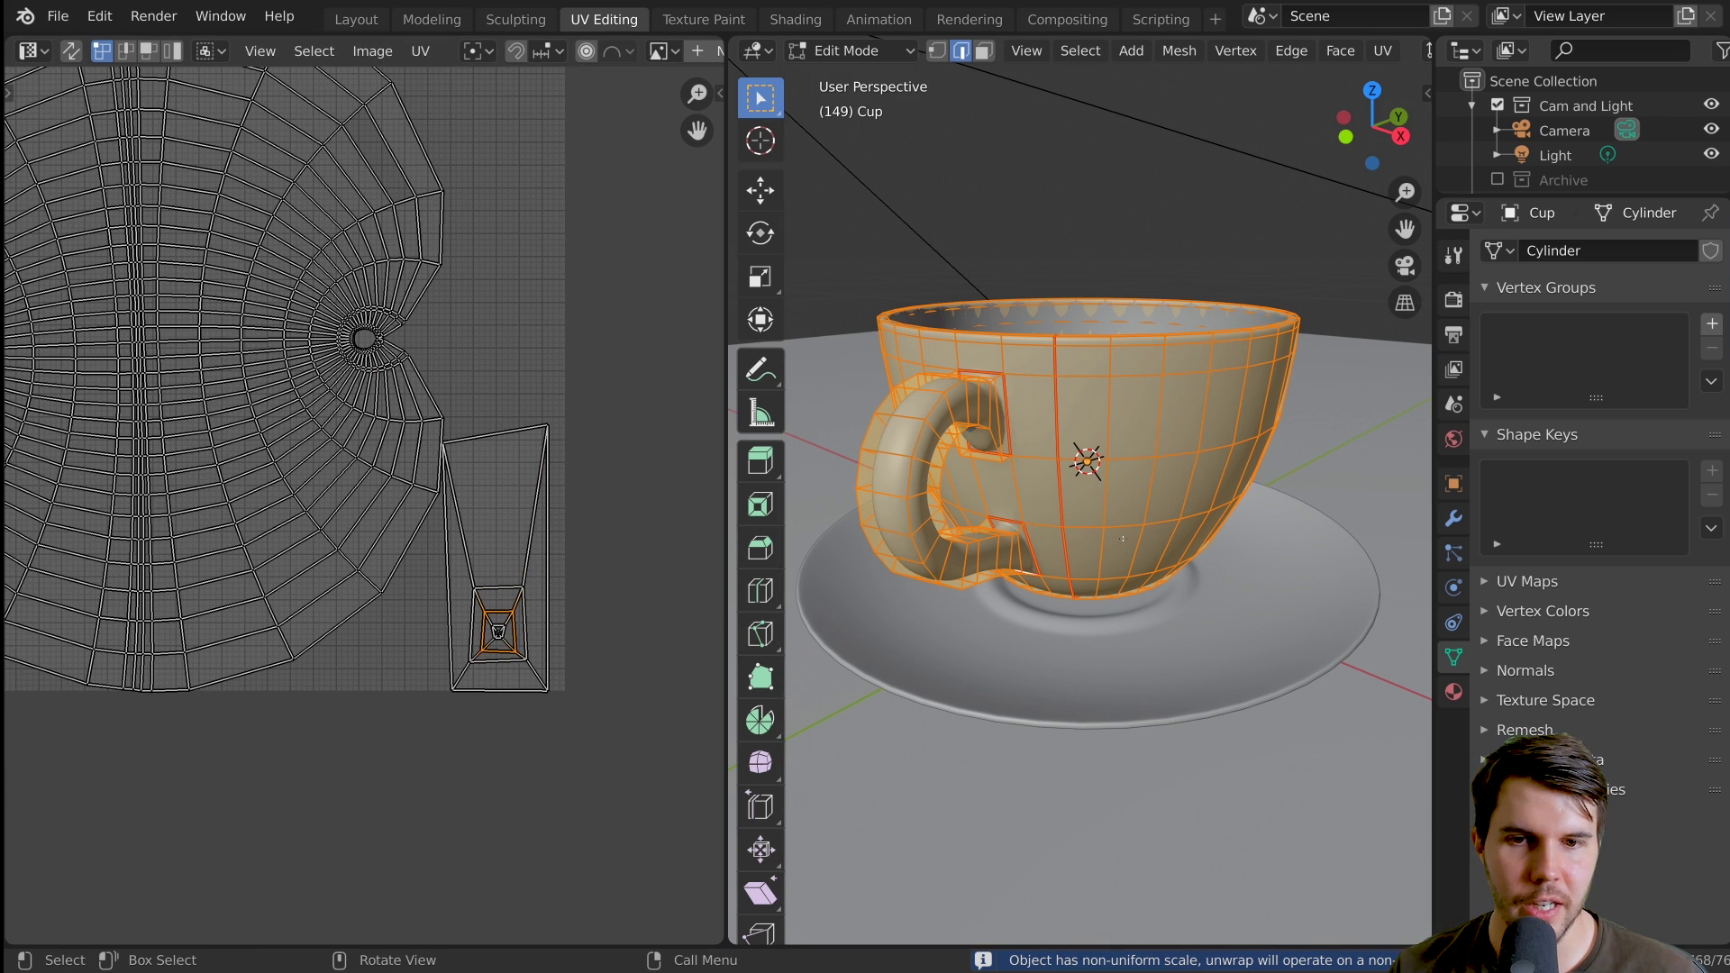
Select the edge loop running along the inner side of the handle and mark it as a seam
middle_drag(1002, 449, 1124, 454)
scroll(957, 446, up, 1)
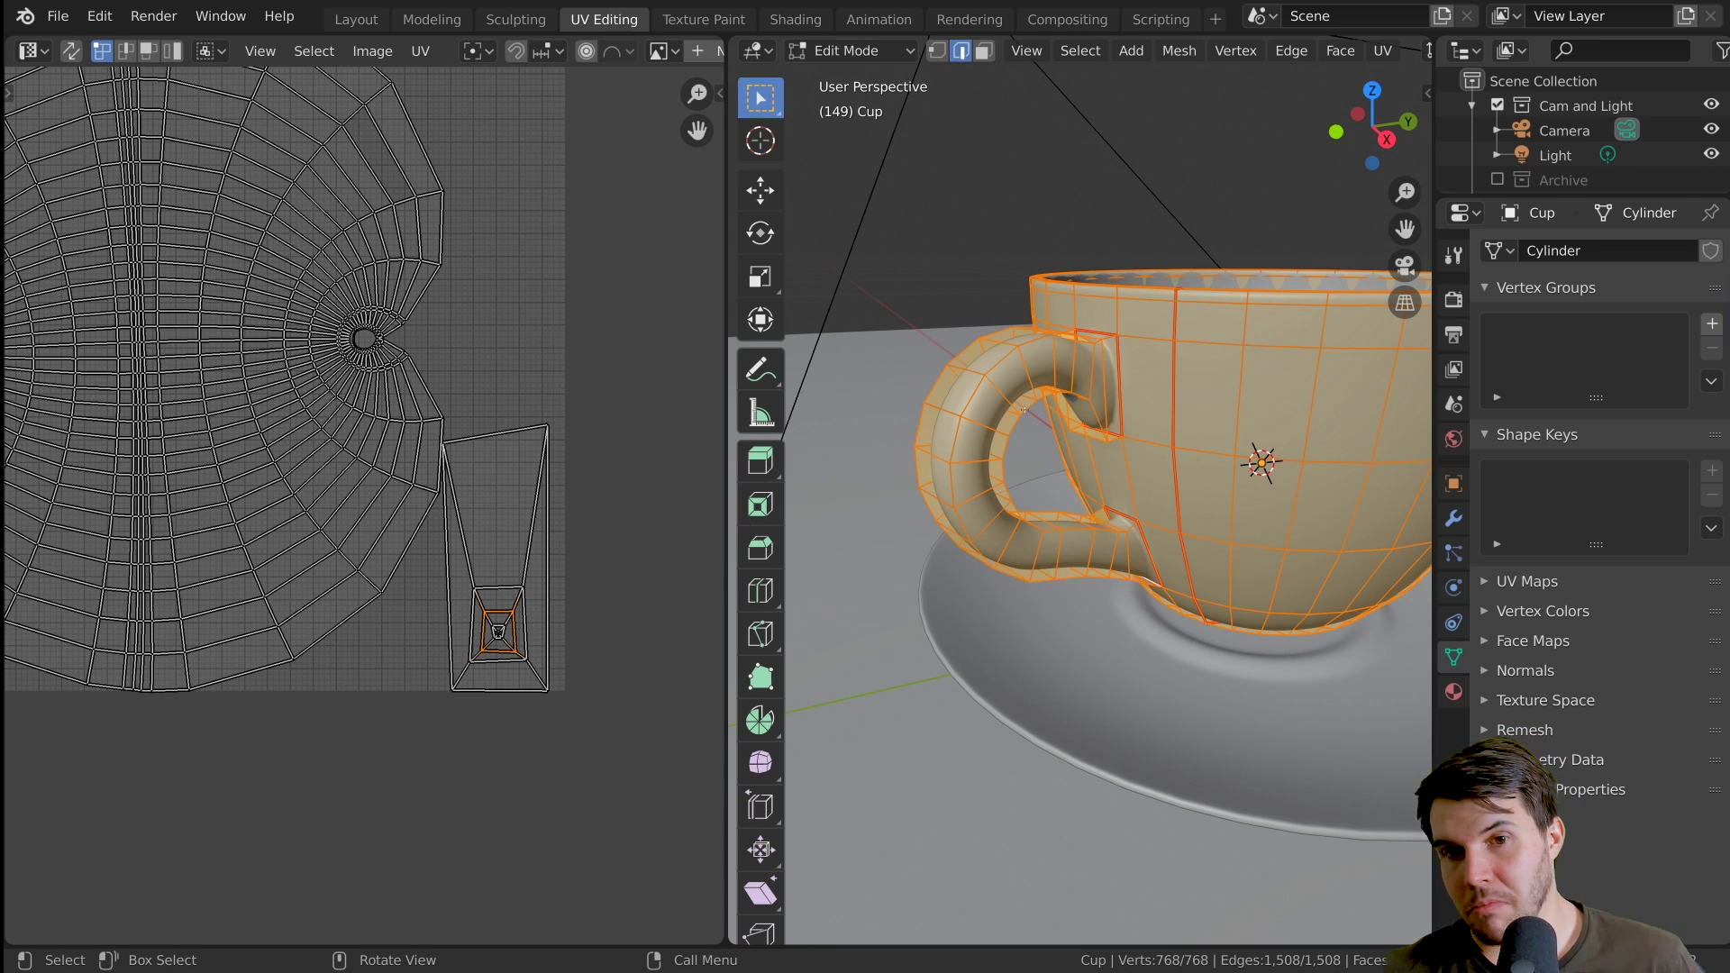
scroll(1024, 410, down, 1)
scroll(1024, 410, up, 1)
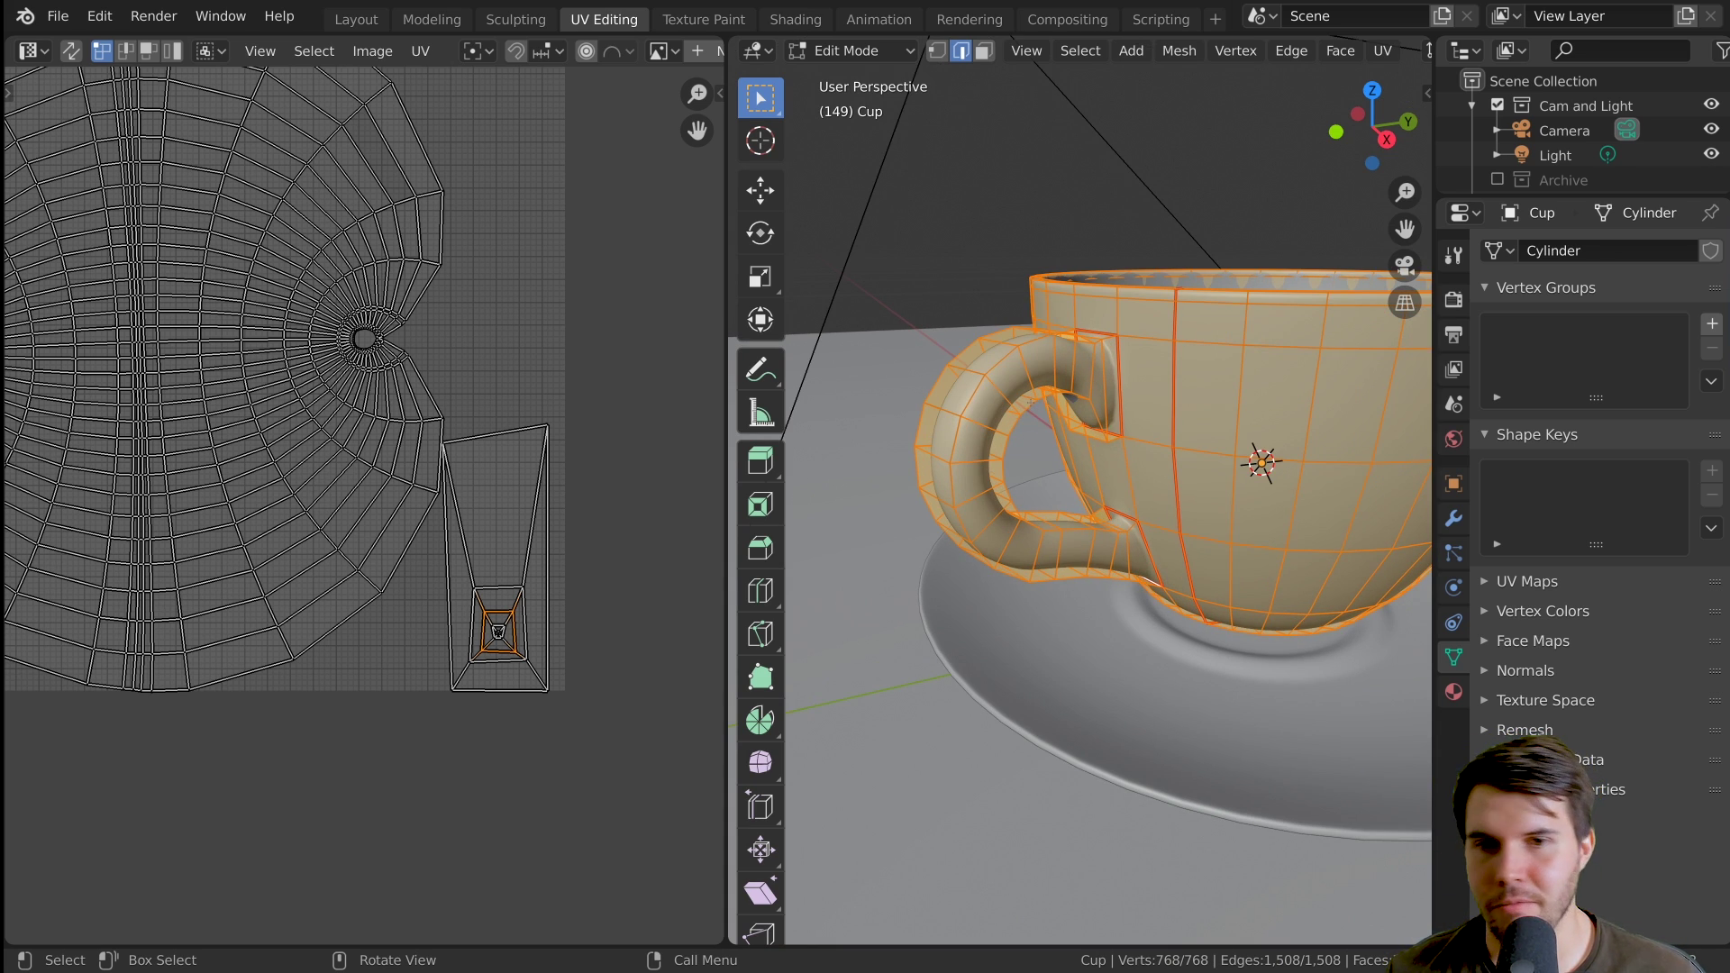
alt+click(1030, 431)
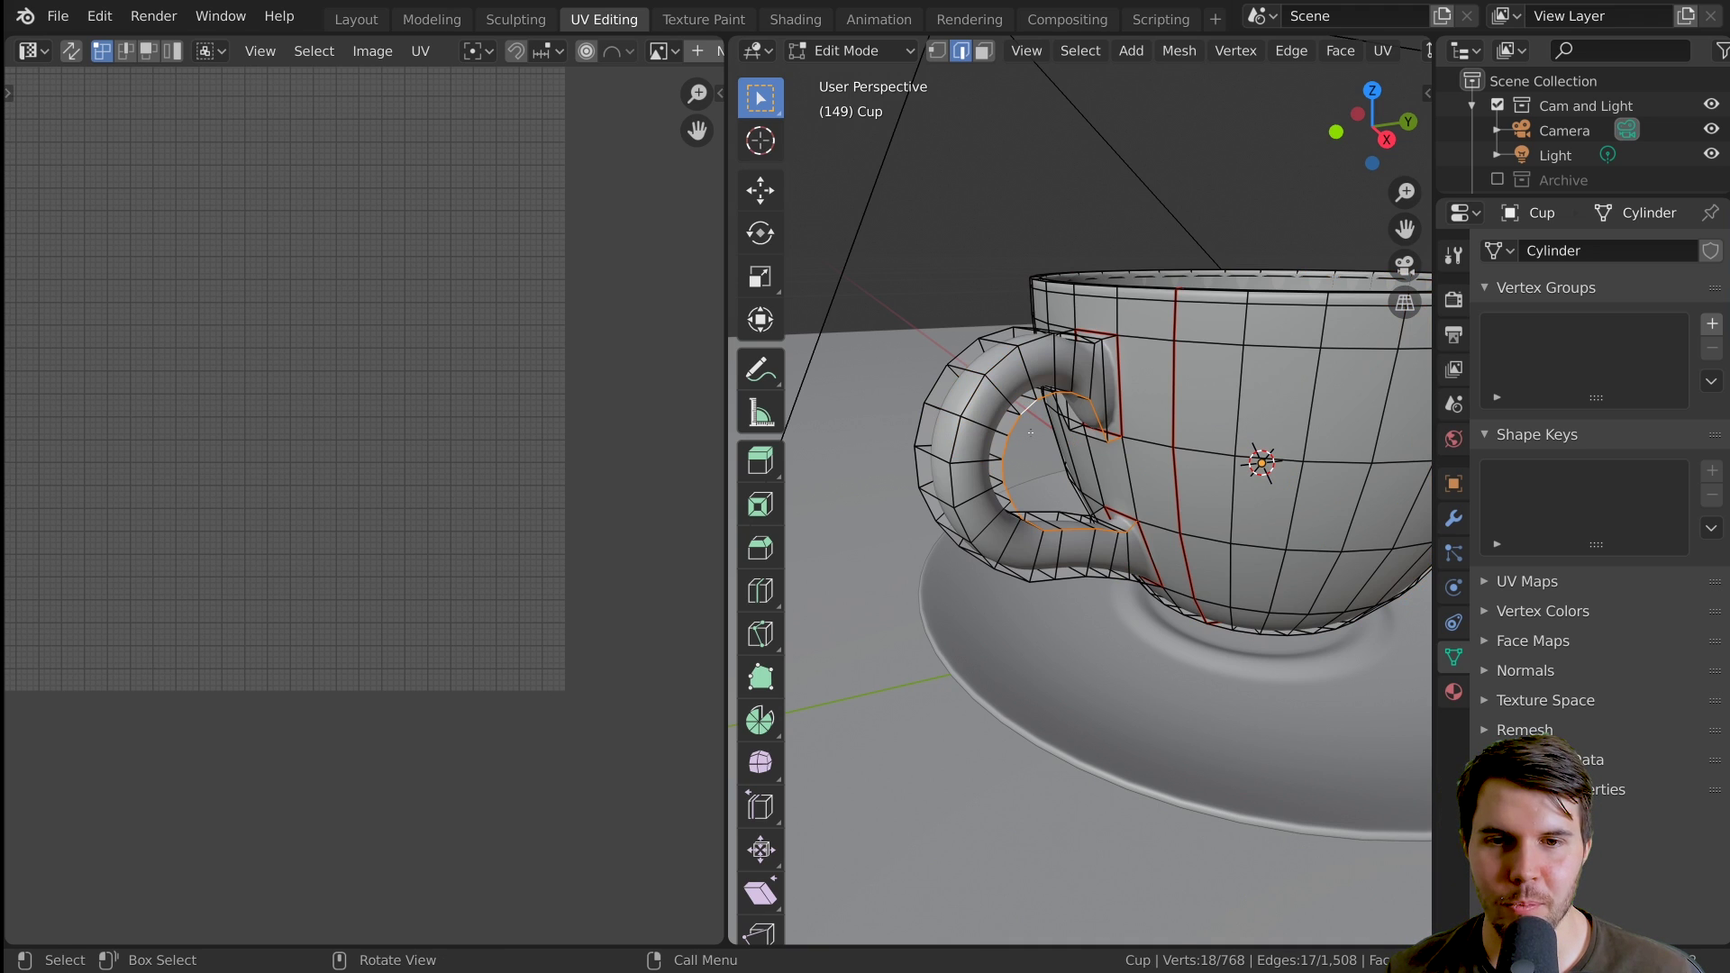
key(ctrl+e)
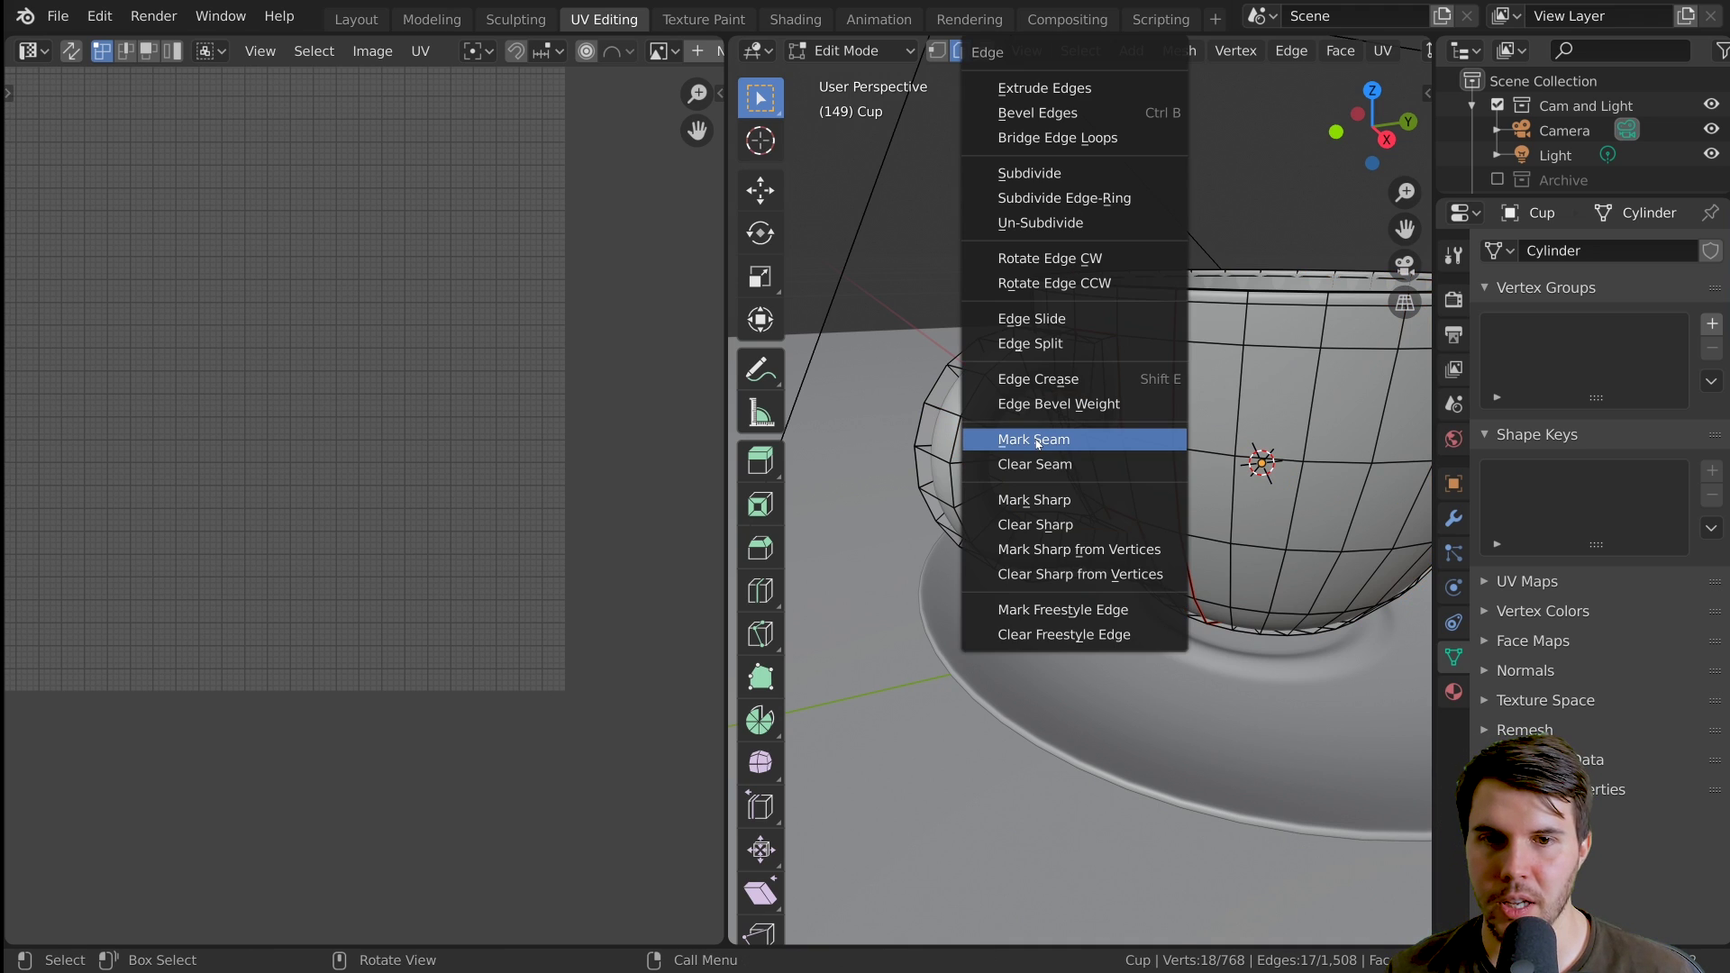
click(1037, 440)
Select the whole cup mesh and unwrap it with the handle's inner seam, repeating the unwrap once
key(a)
key(u)
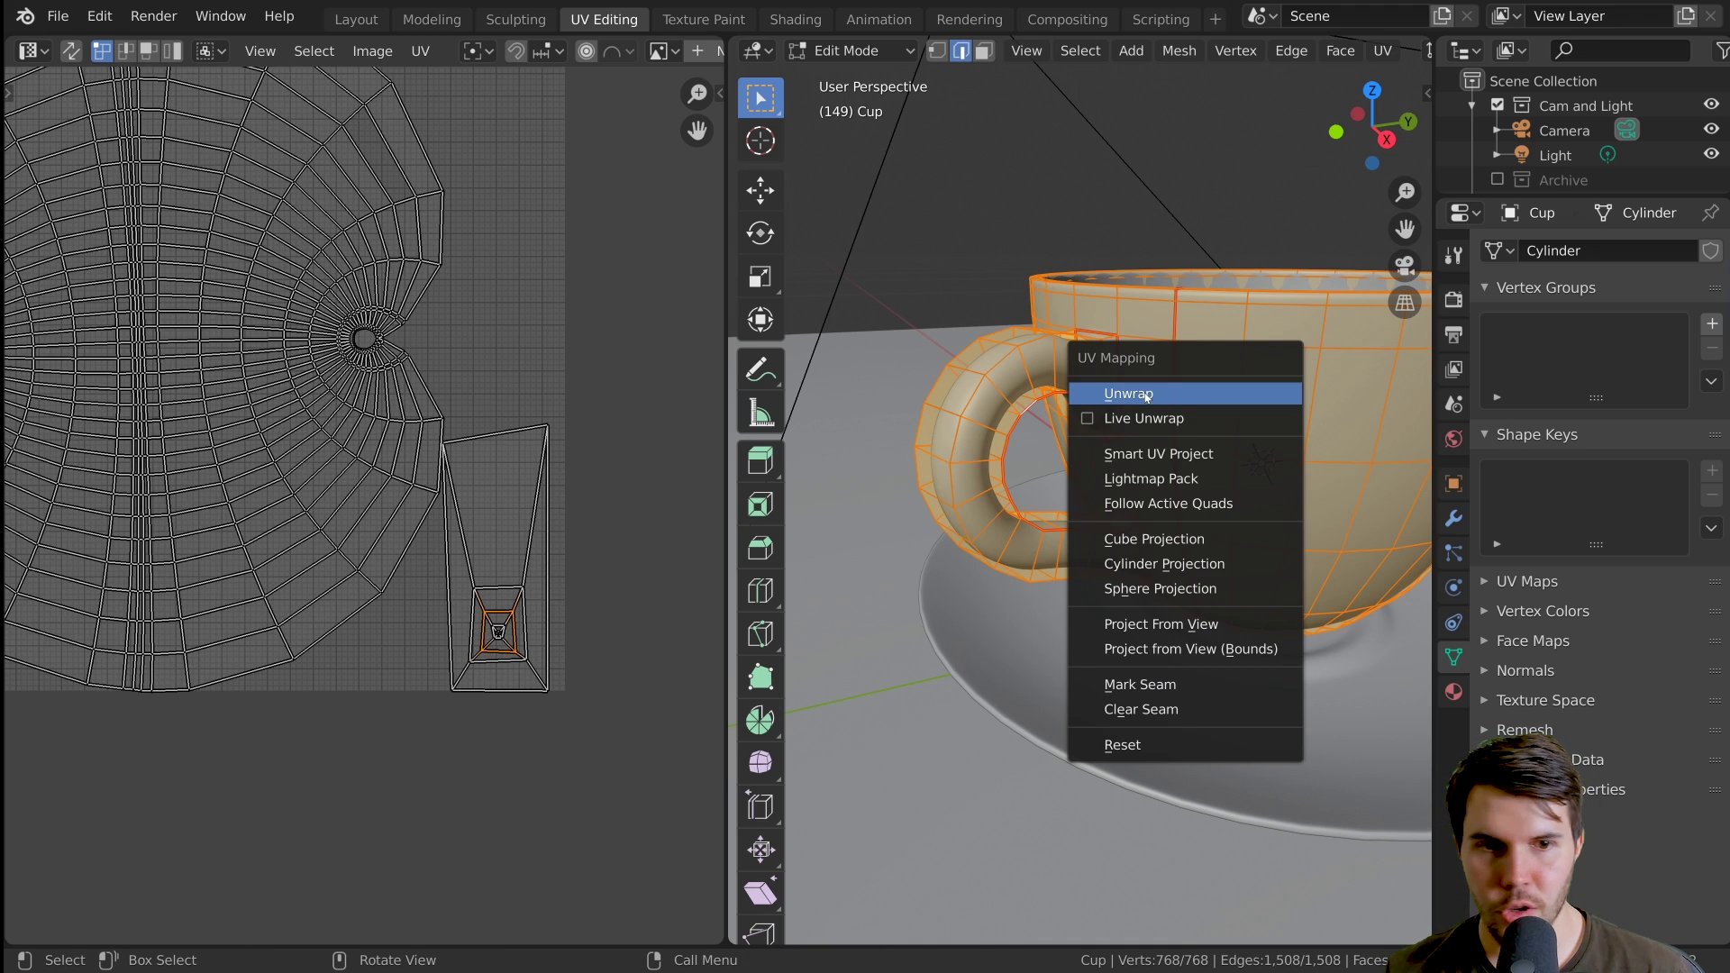
click(1140, 391)
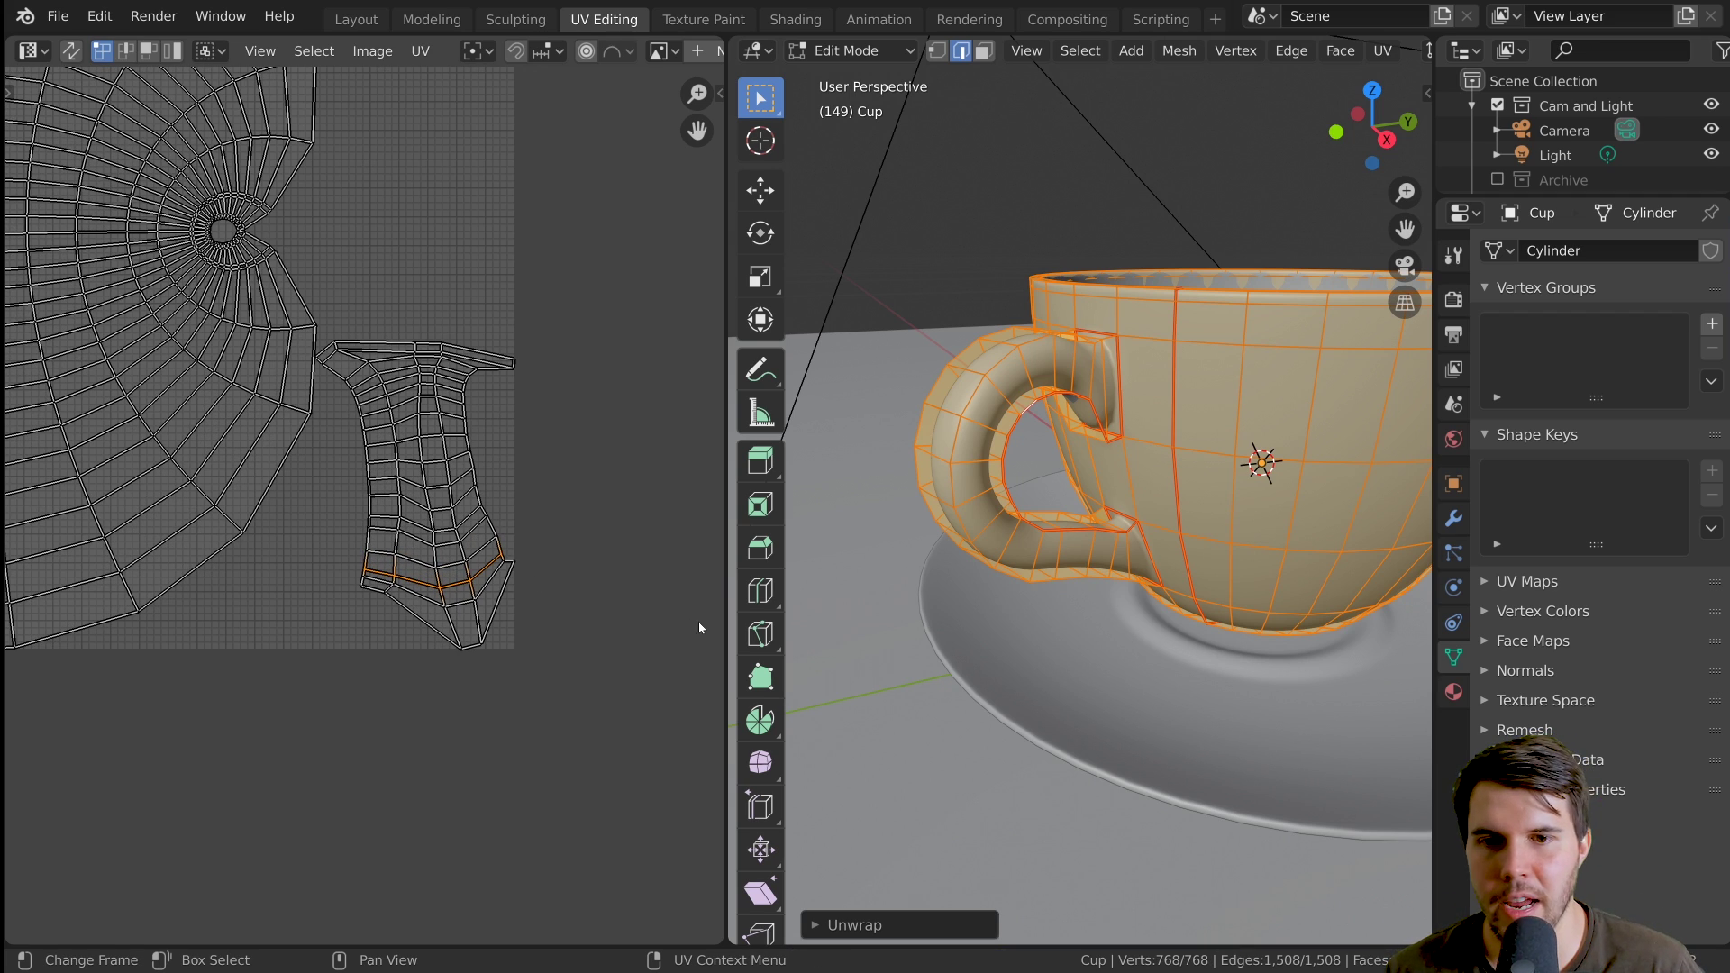
scroll(1182, 544, down, 2)
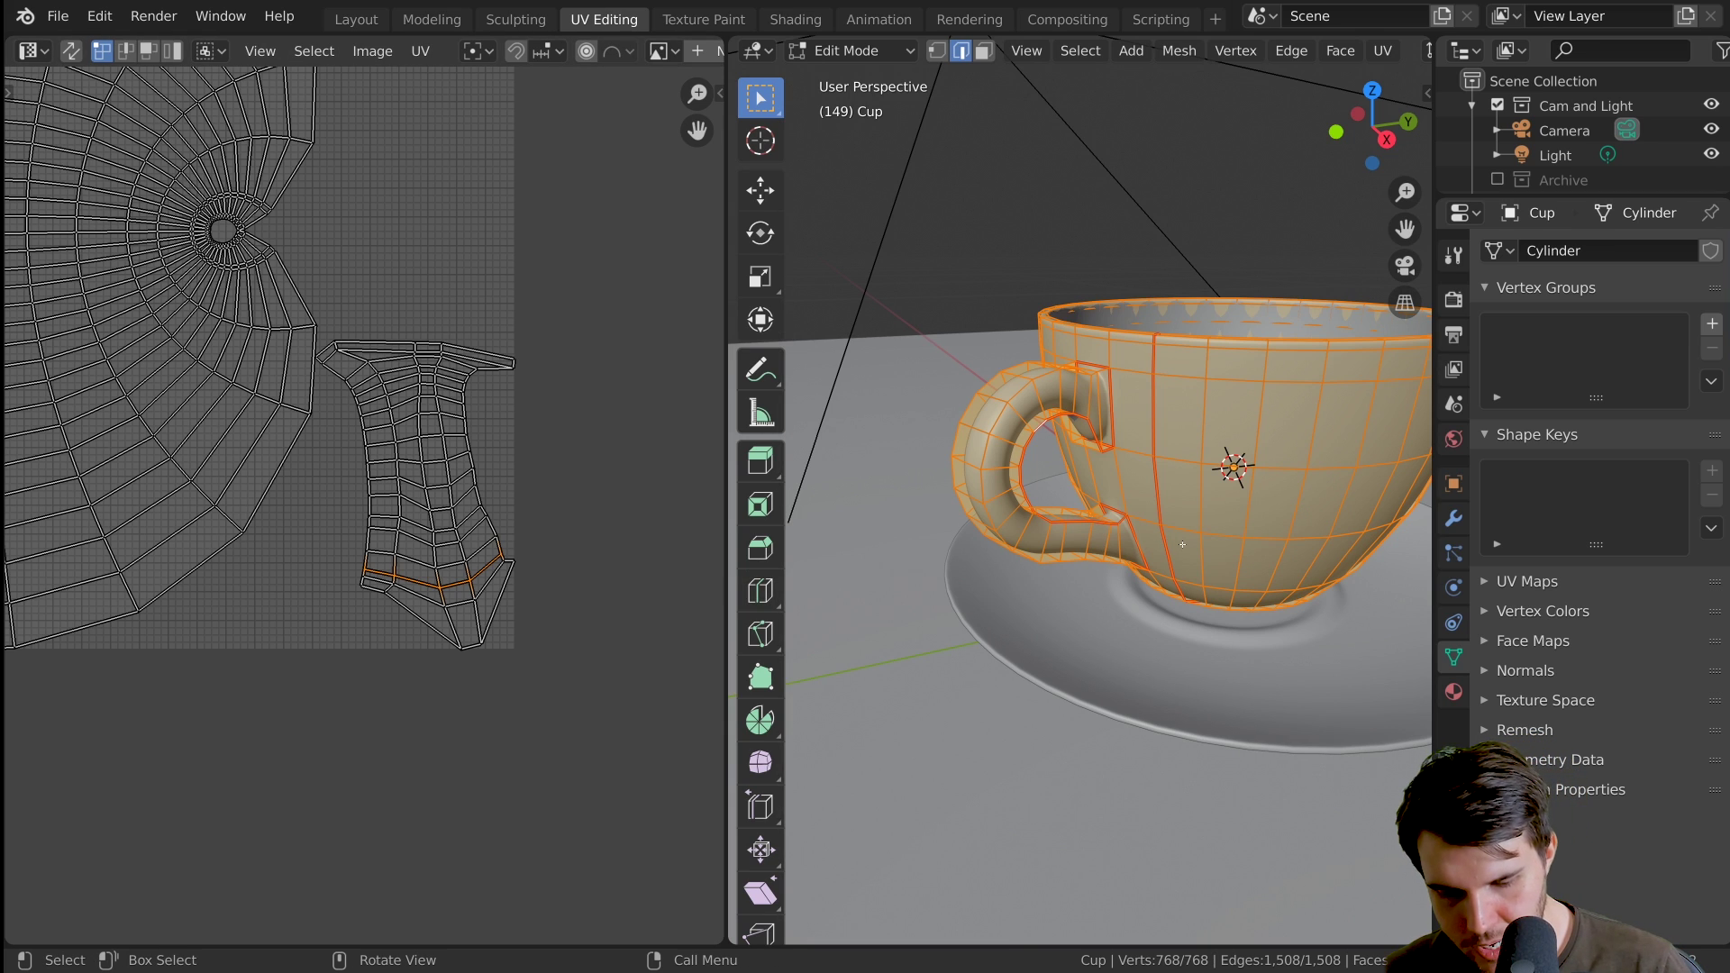
key(u)
click(1182, 544)
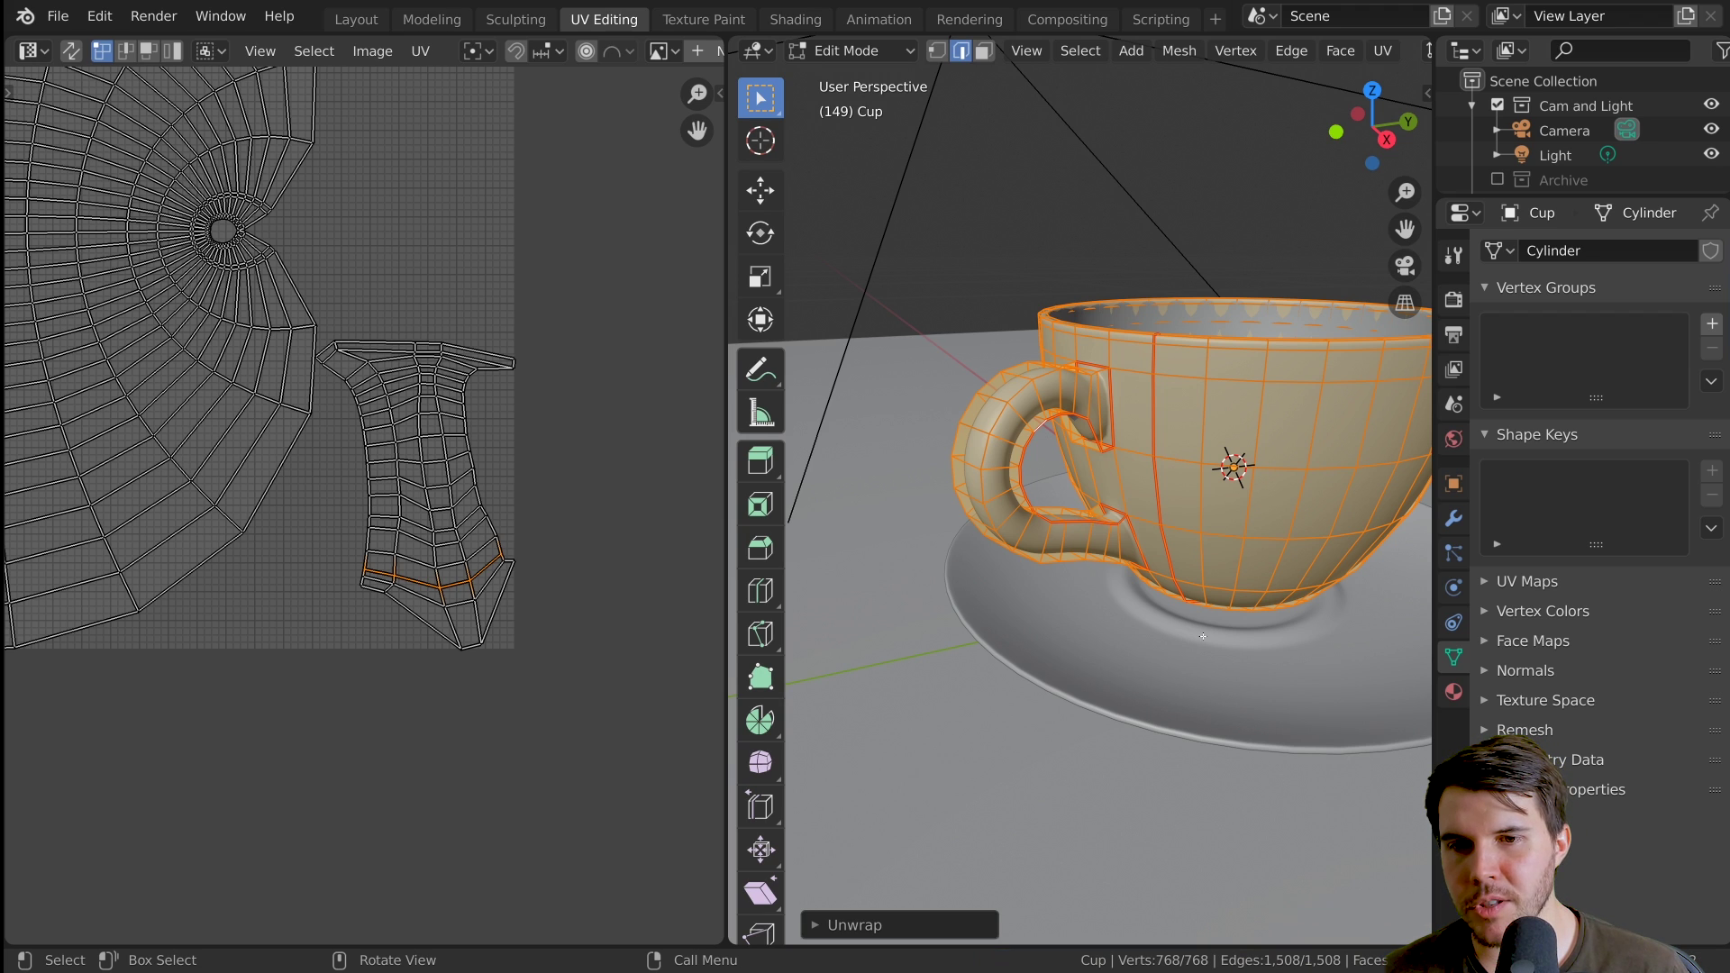
scroll(432, 541, down, 5)
Switch to Object Mode, check the cup's transform values and apply its scale
key(Tab)
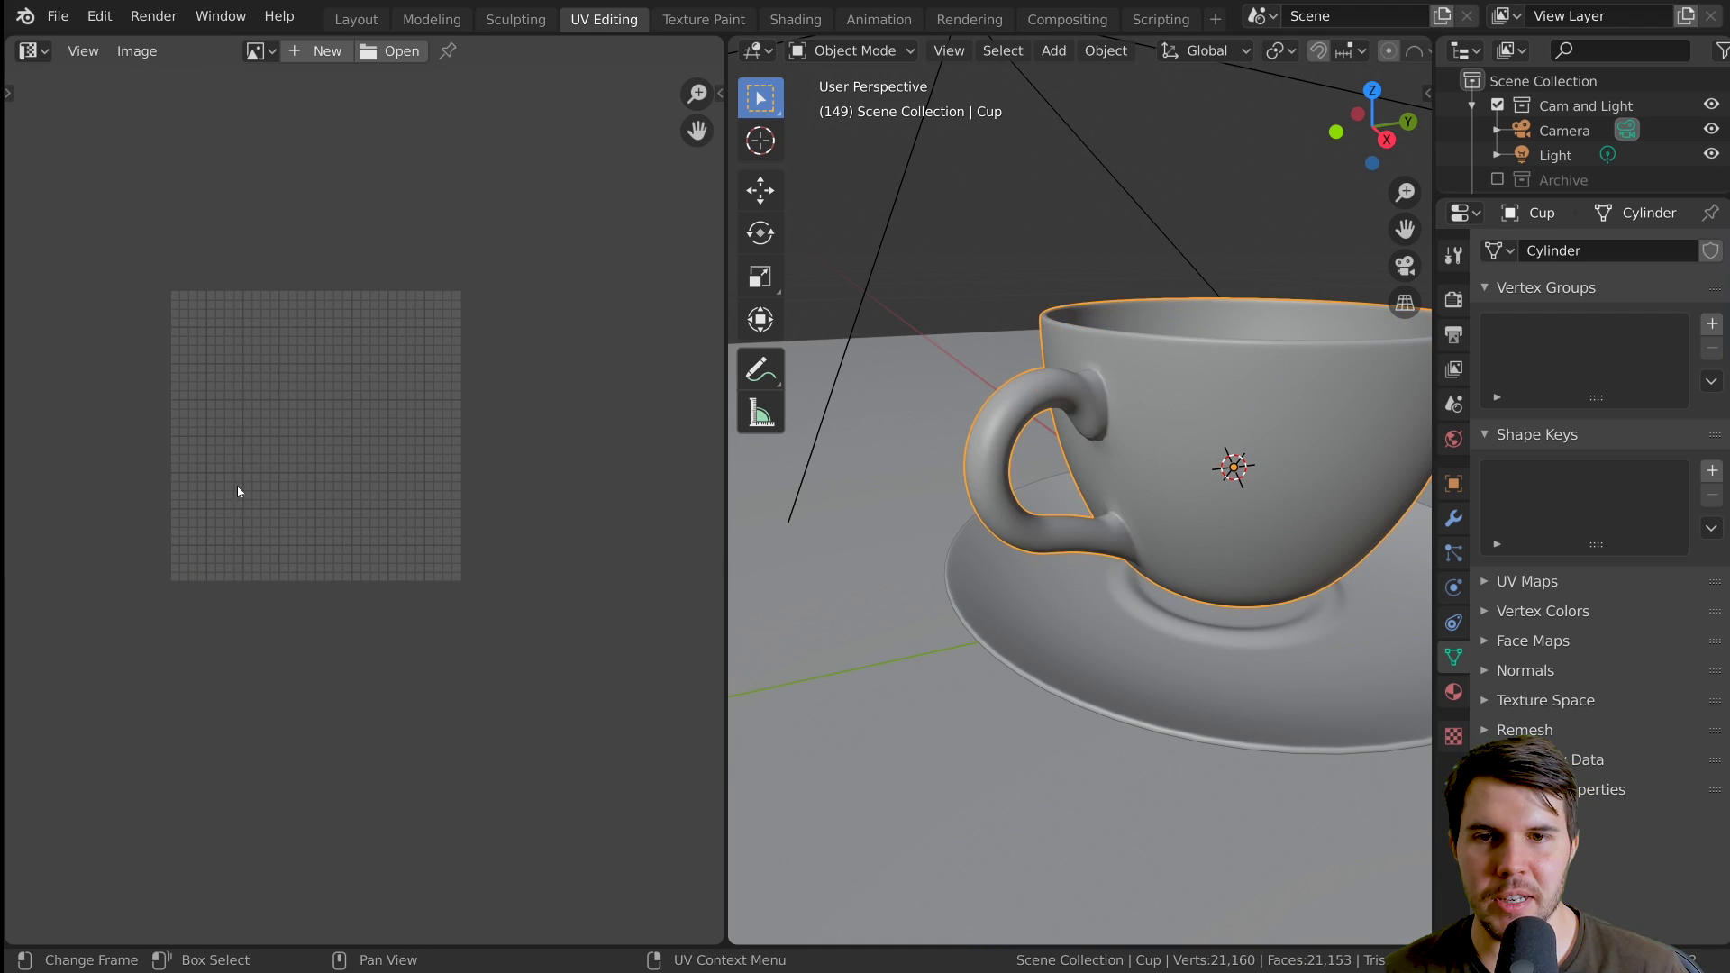
key(n)
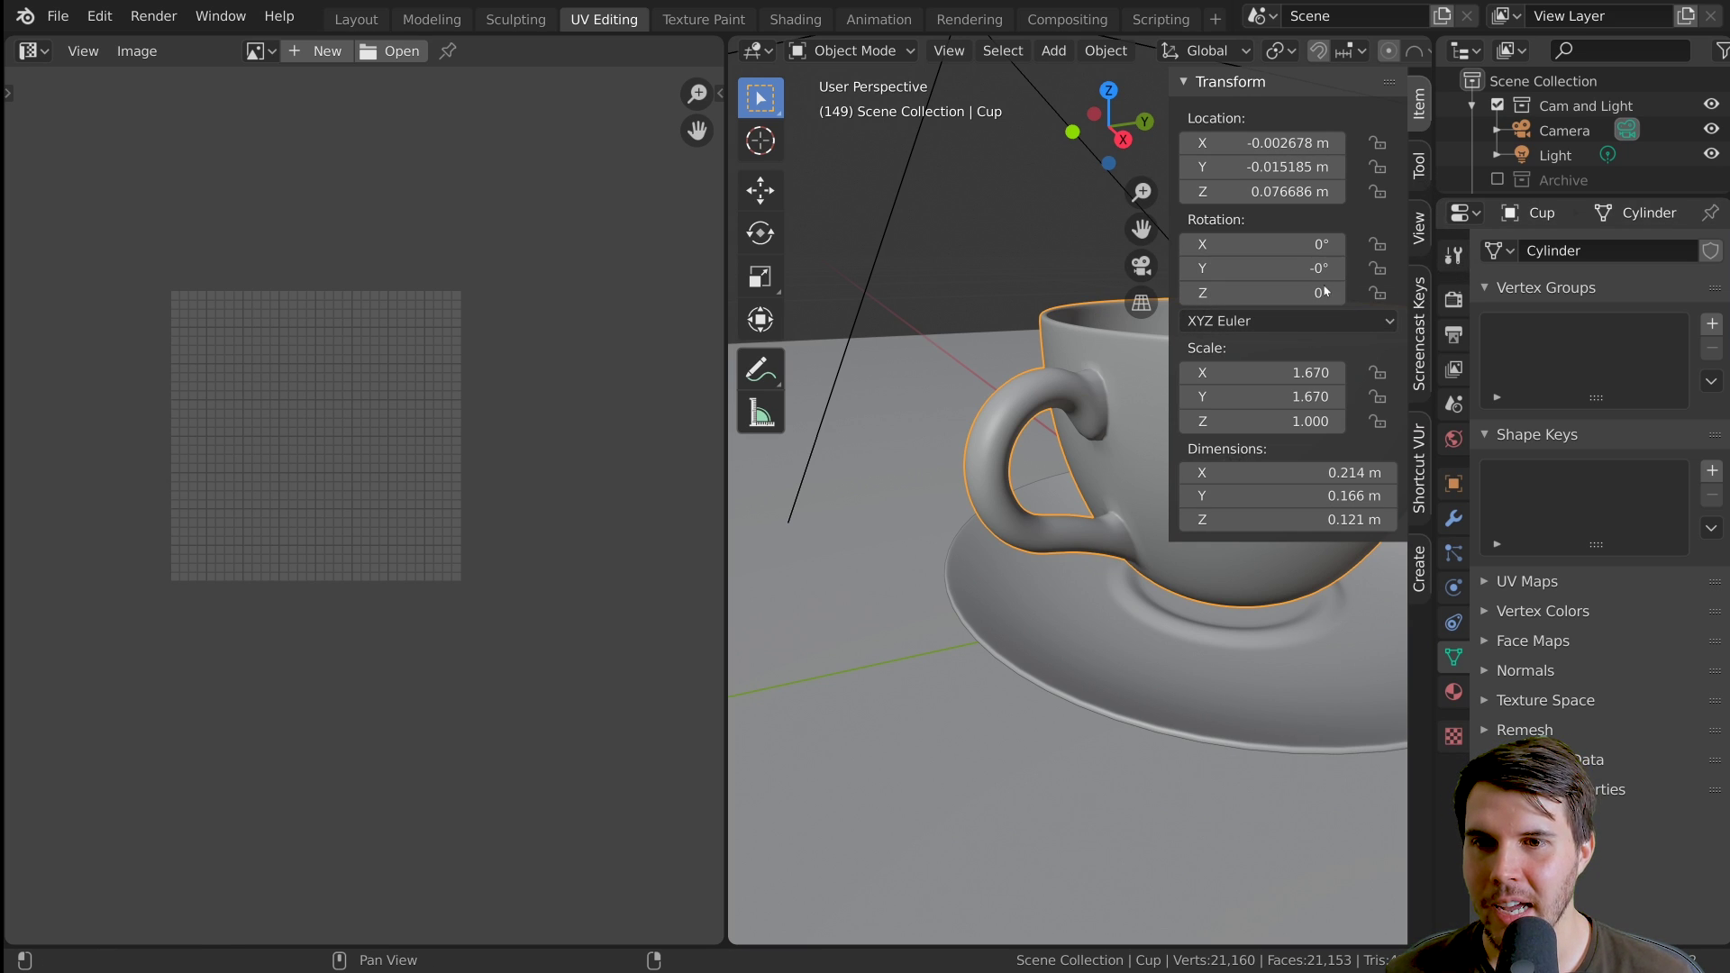
click(1279, 398)
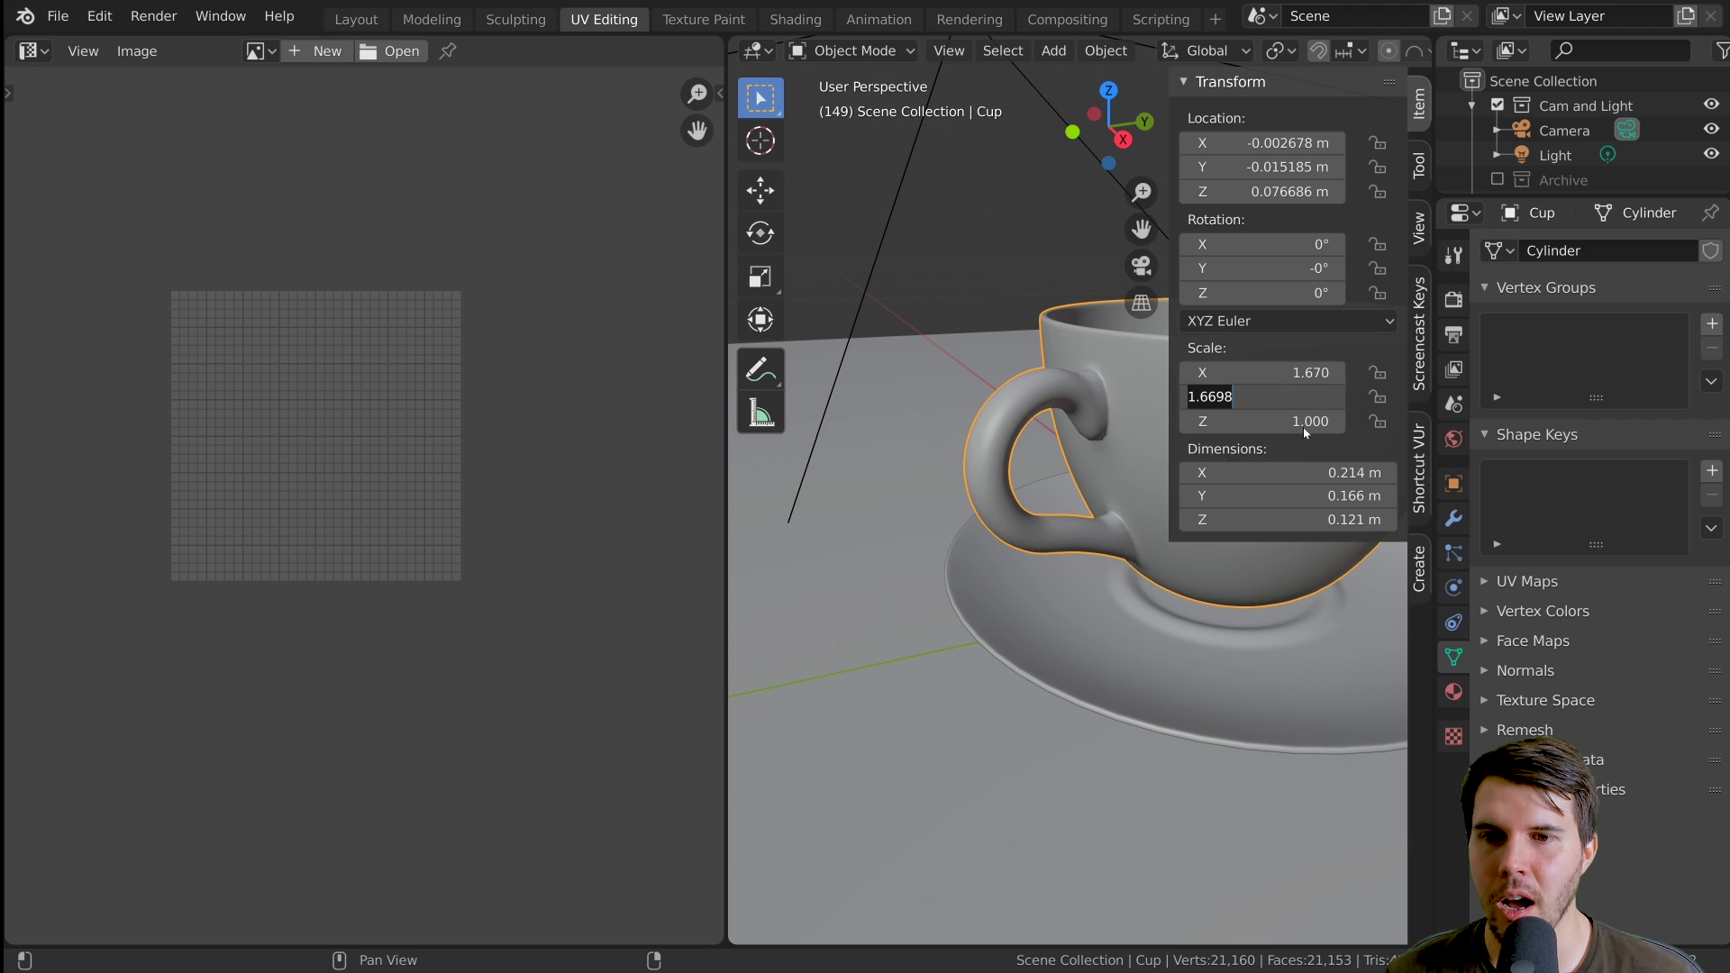
key(Return)
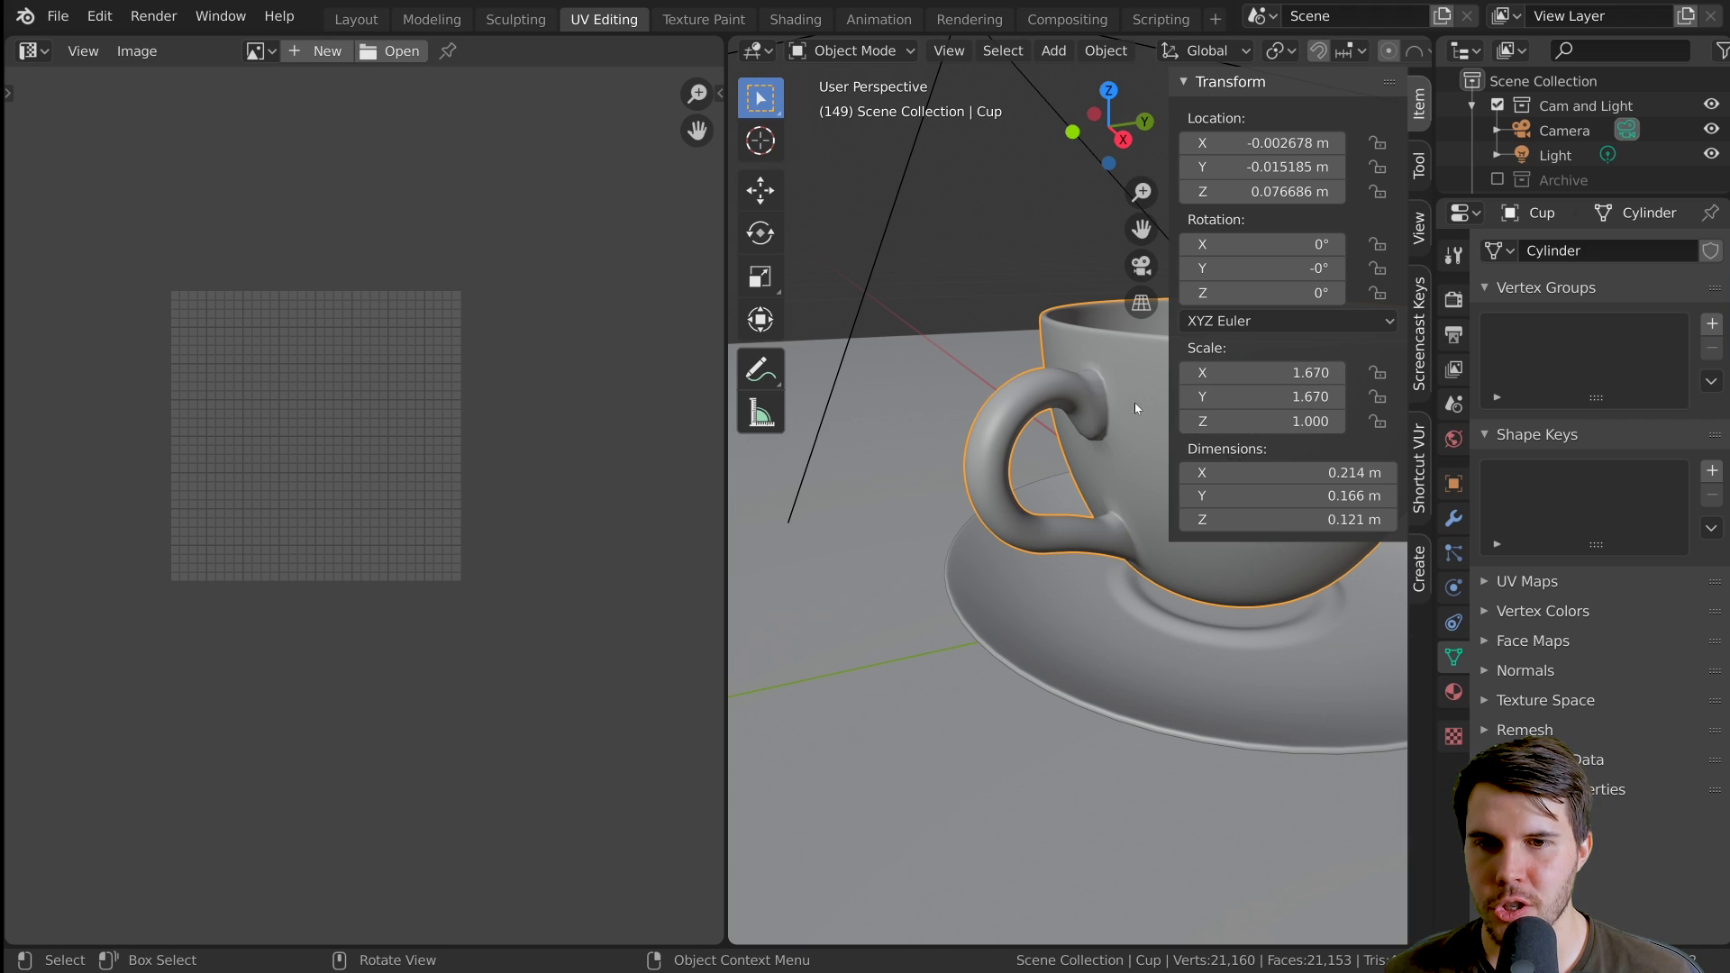
shift+middle_drag(1150, 415, 991, 404)
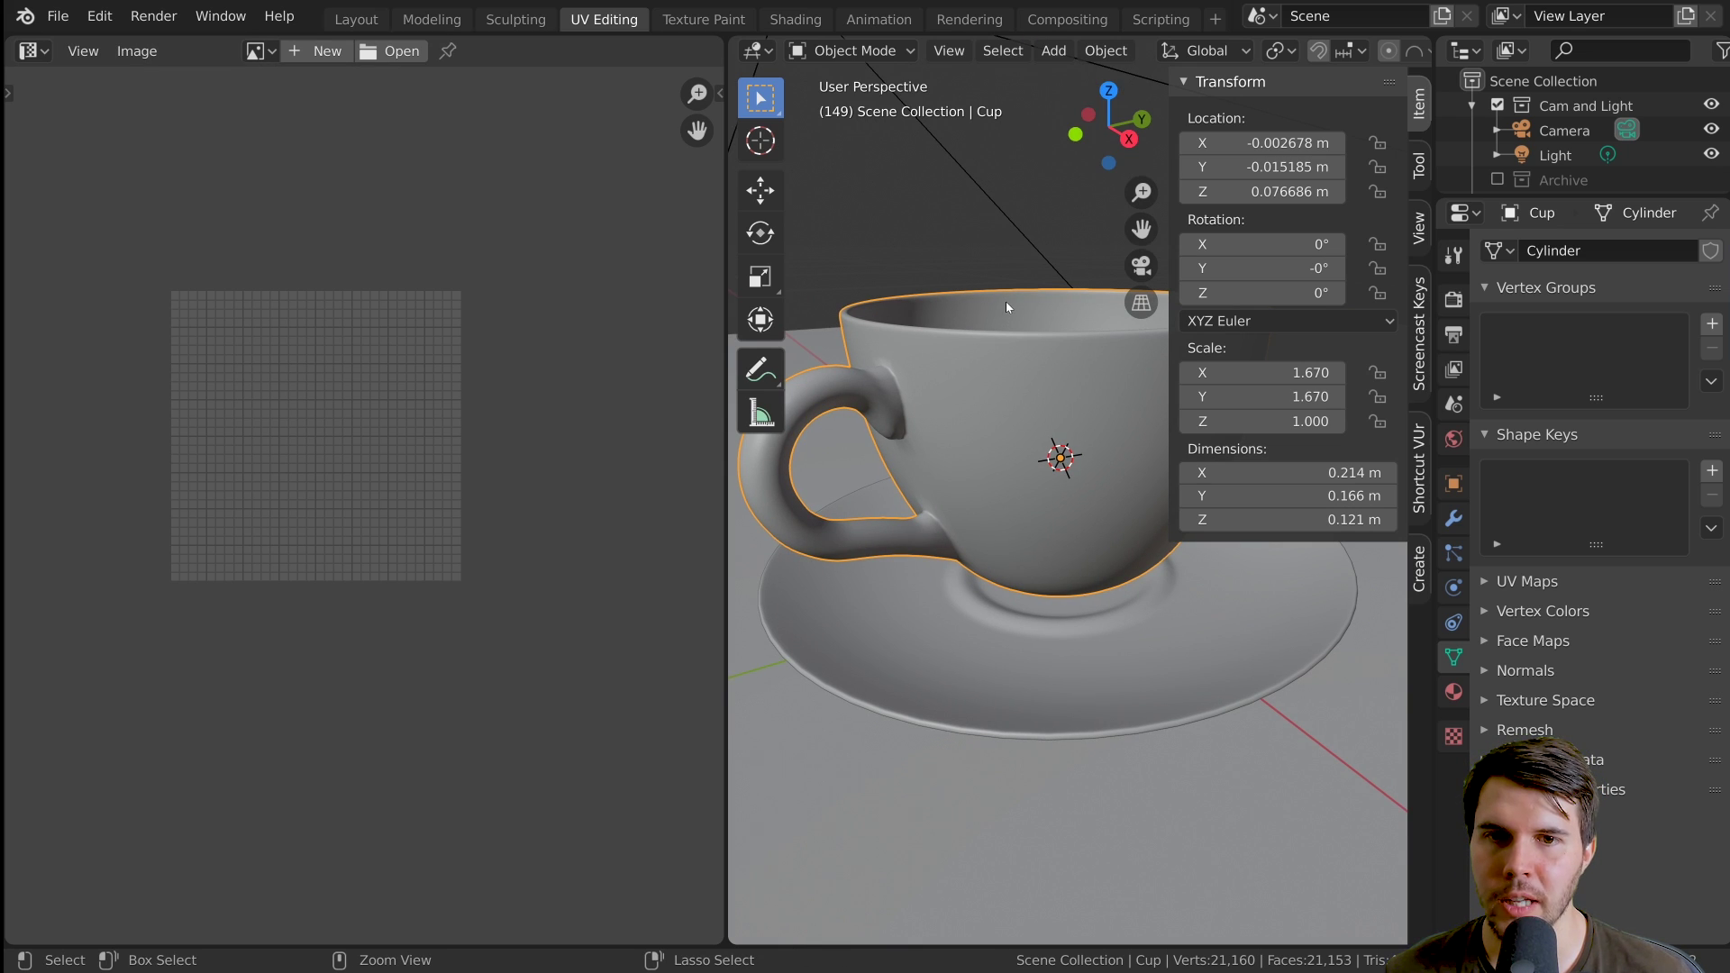
key(ctrl+a)
click(1003, 351)
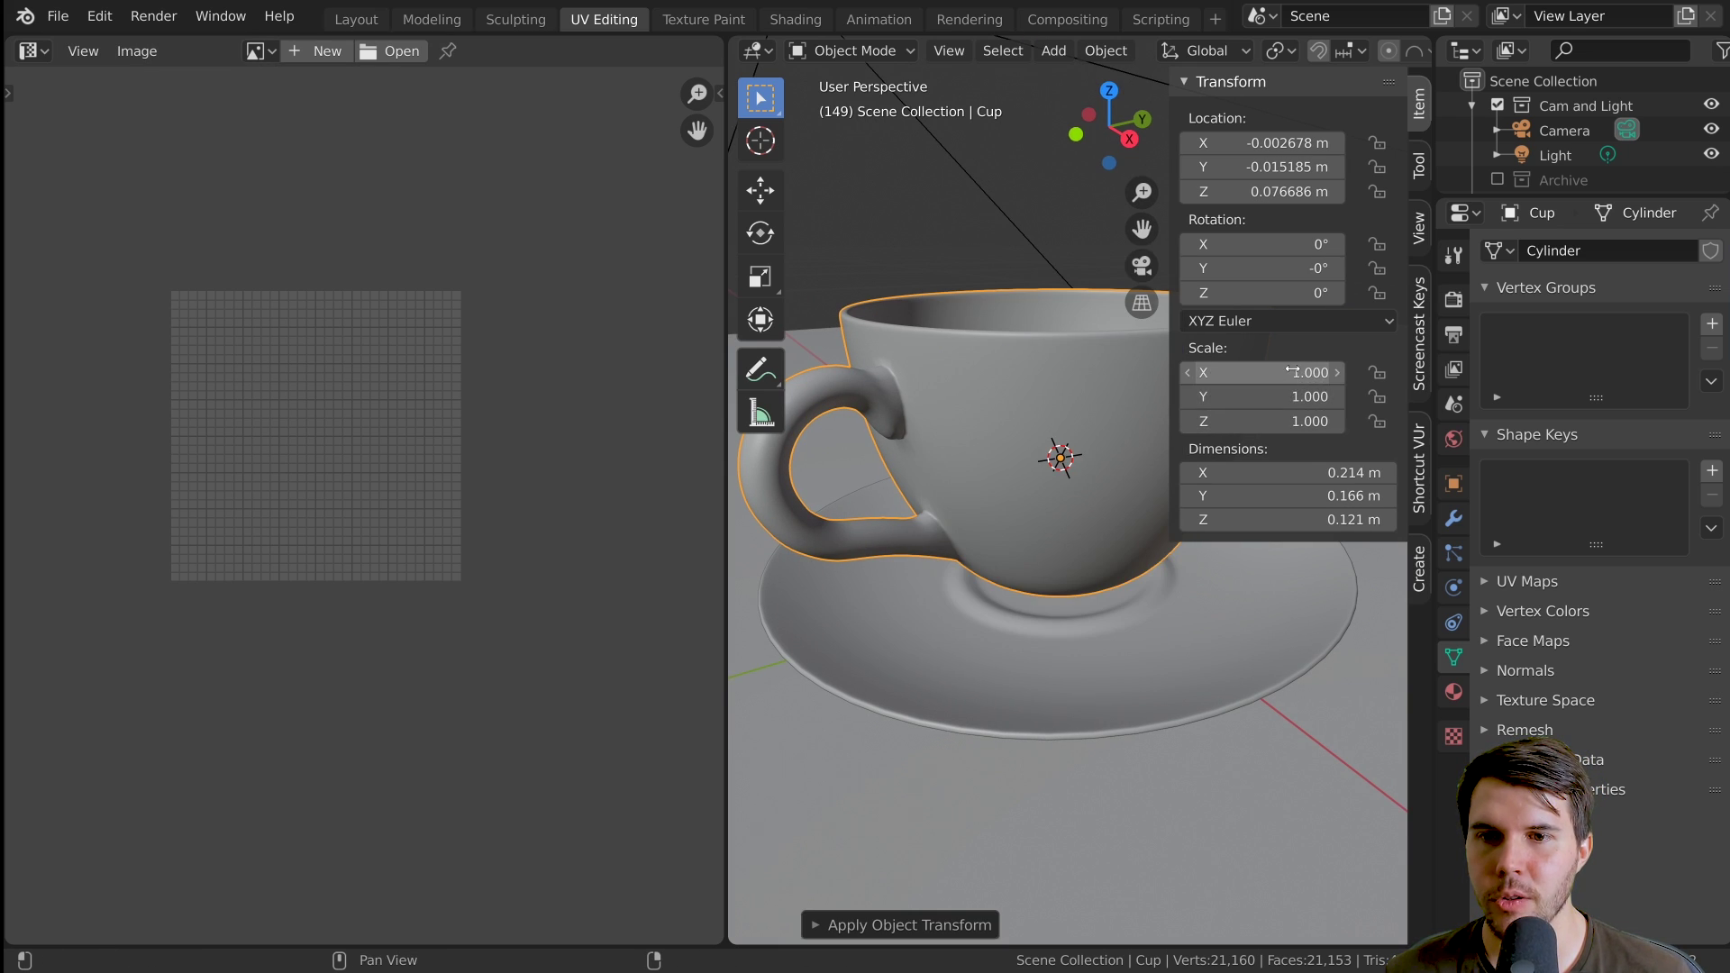
Hide the transform values, return to Edit Mode and unwrap the cup again with the applied scale
key(n)
key(Tab)
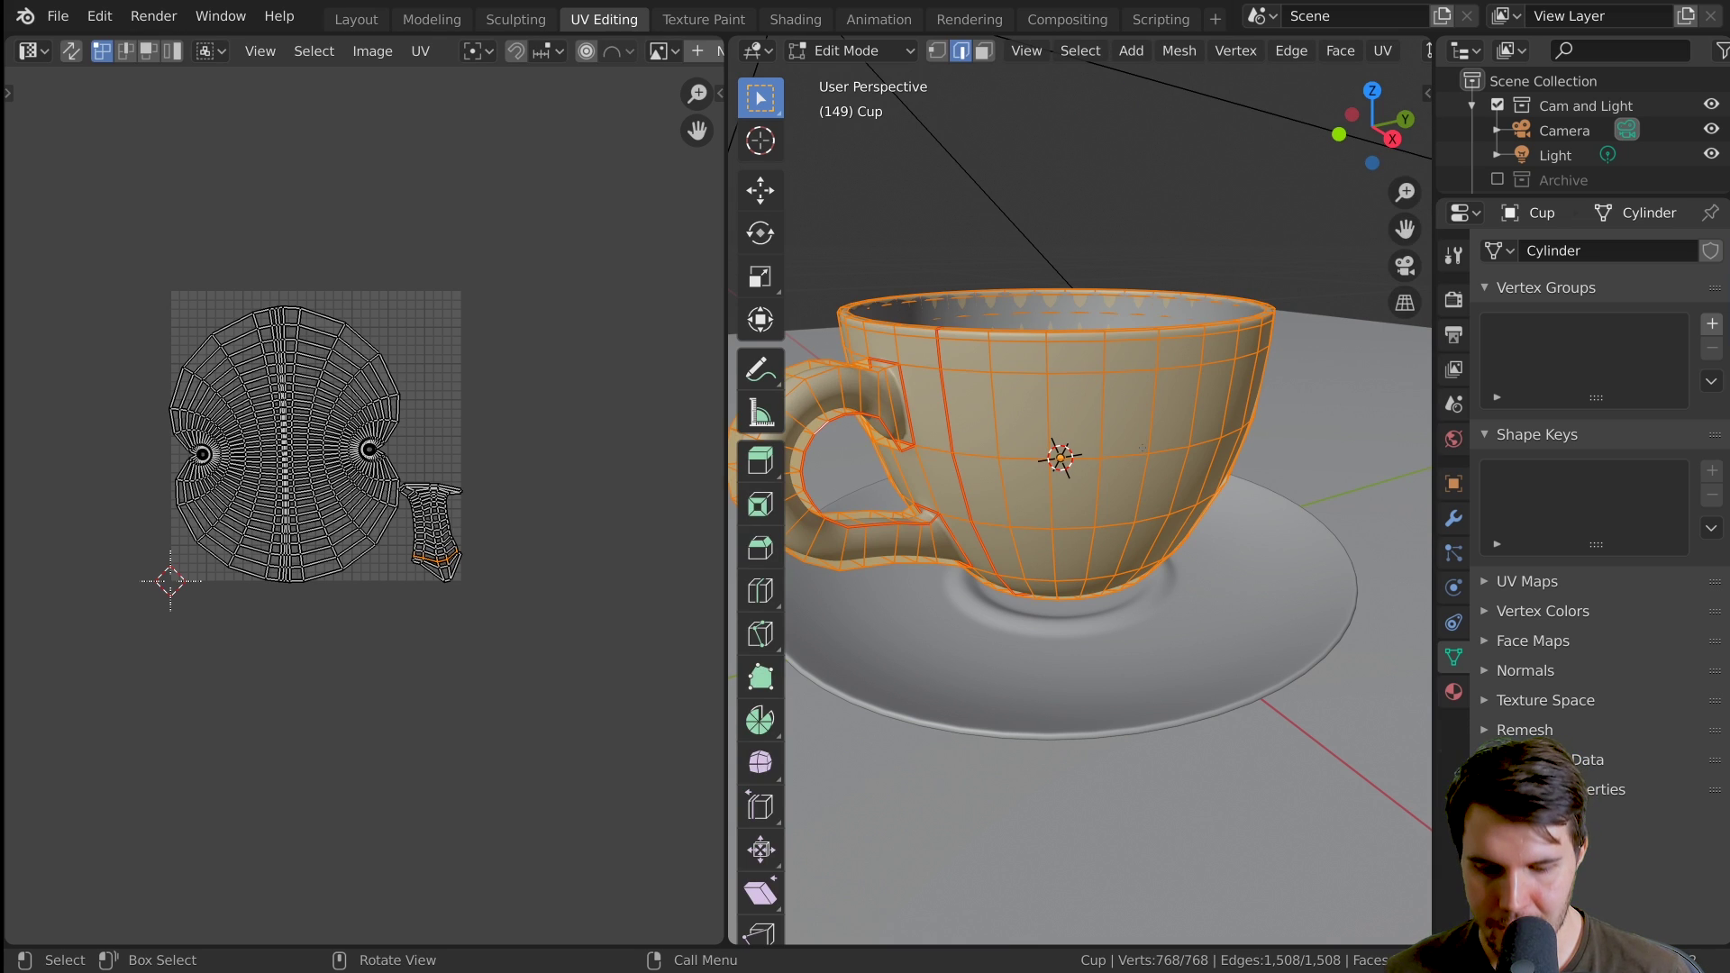
key(u)
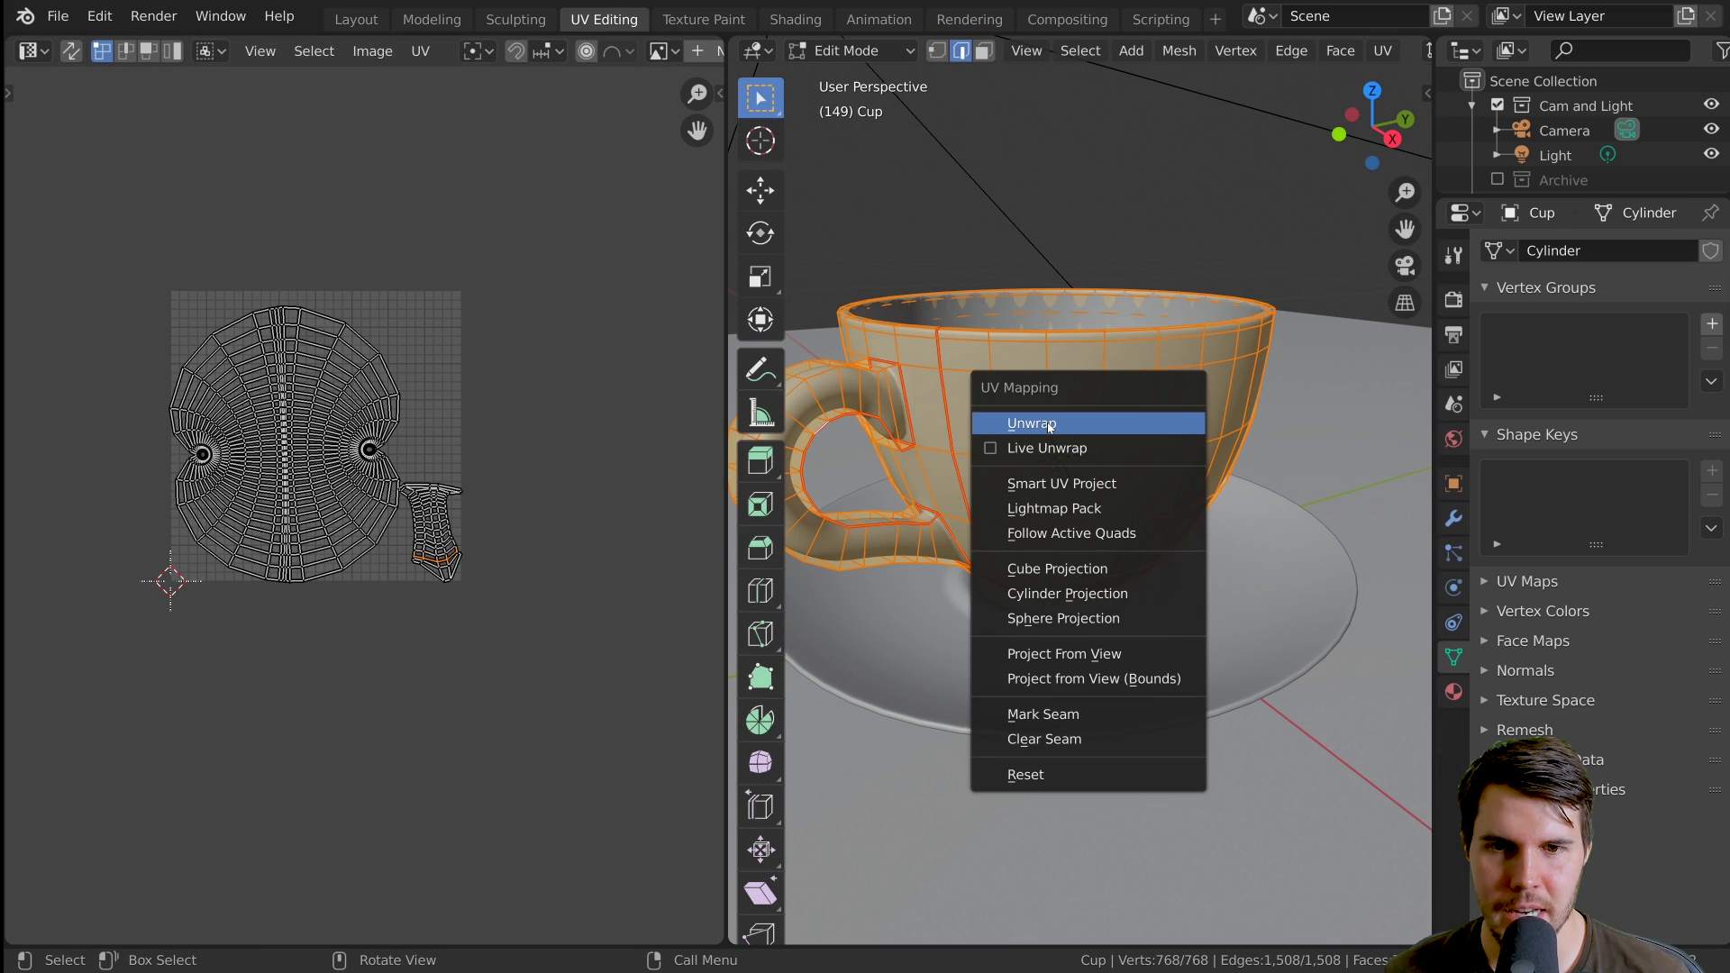
click(1032, 423)
Examine the new UV islands of the body and handle and compare them with the seams on the cup
scroll(396, 480, up, 2)
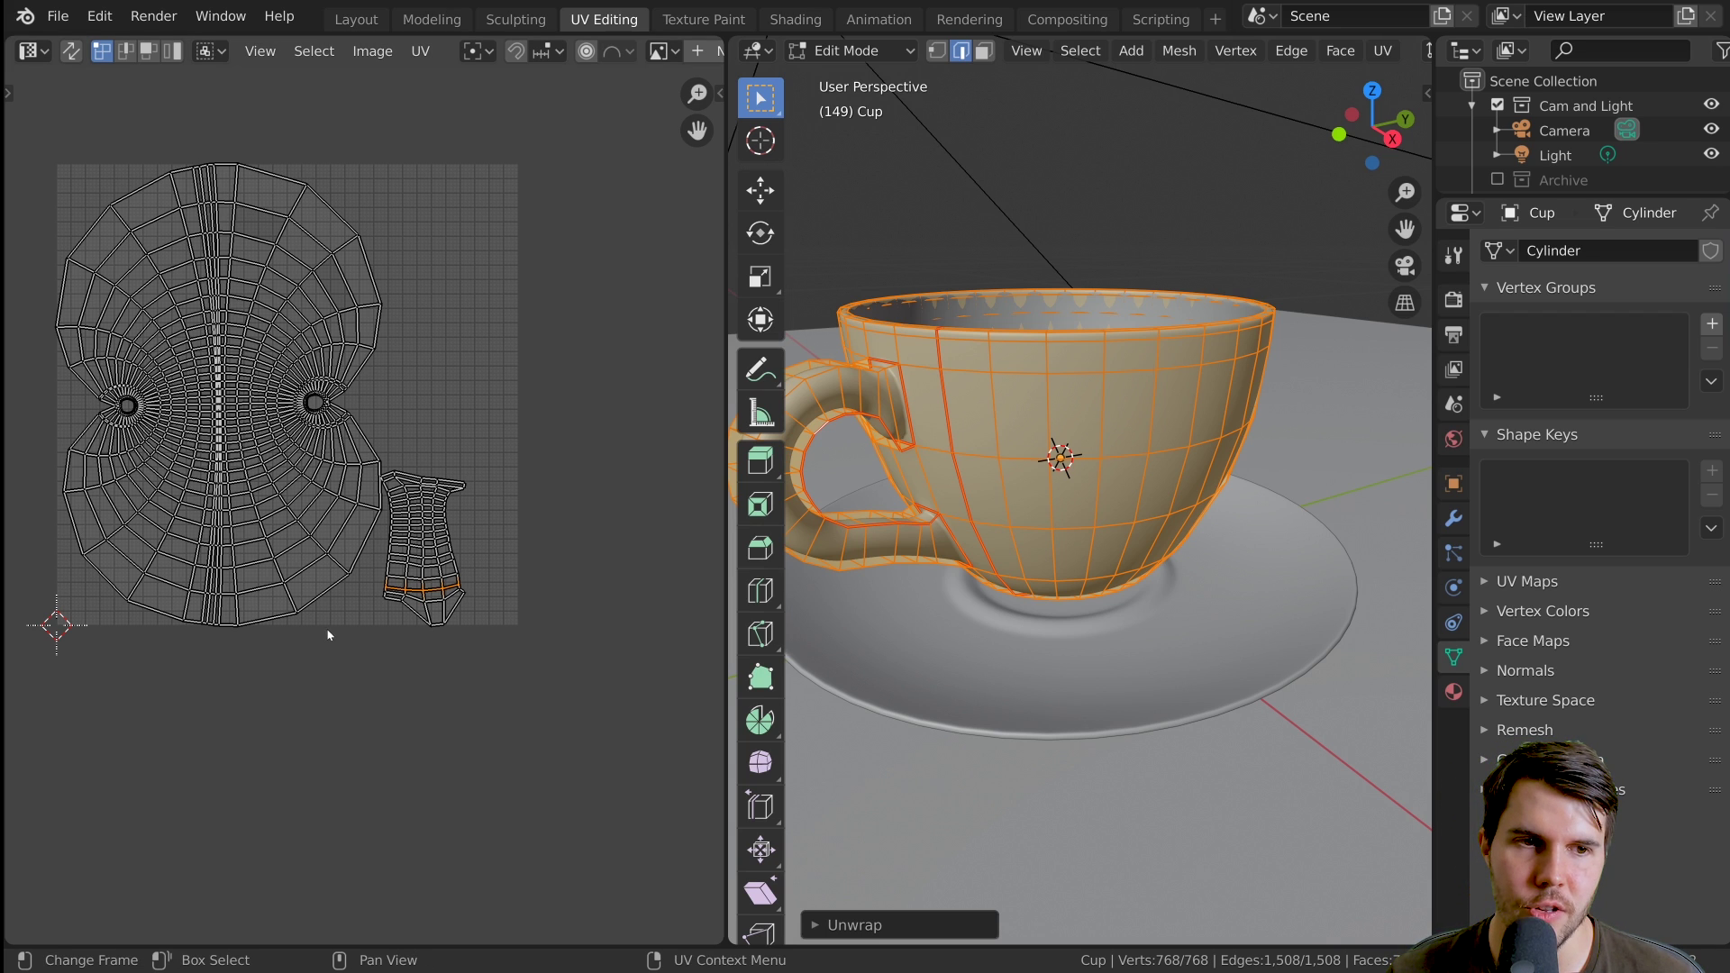
scroll(407, 581, up, 2)
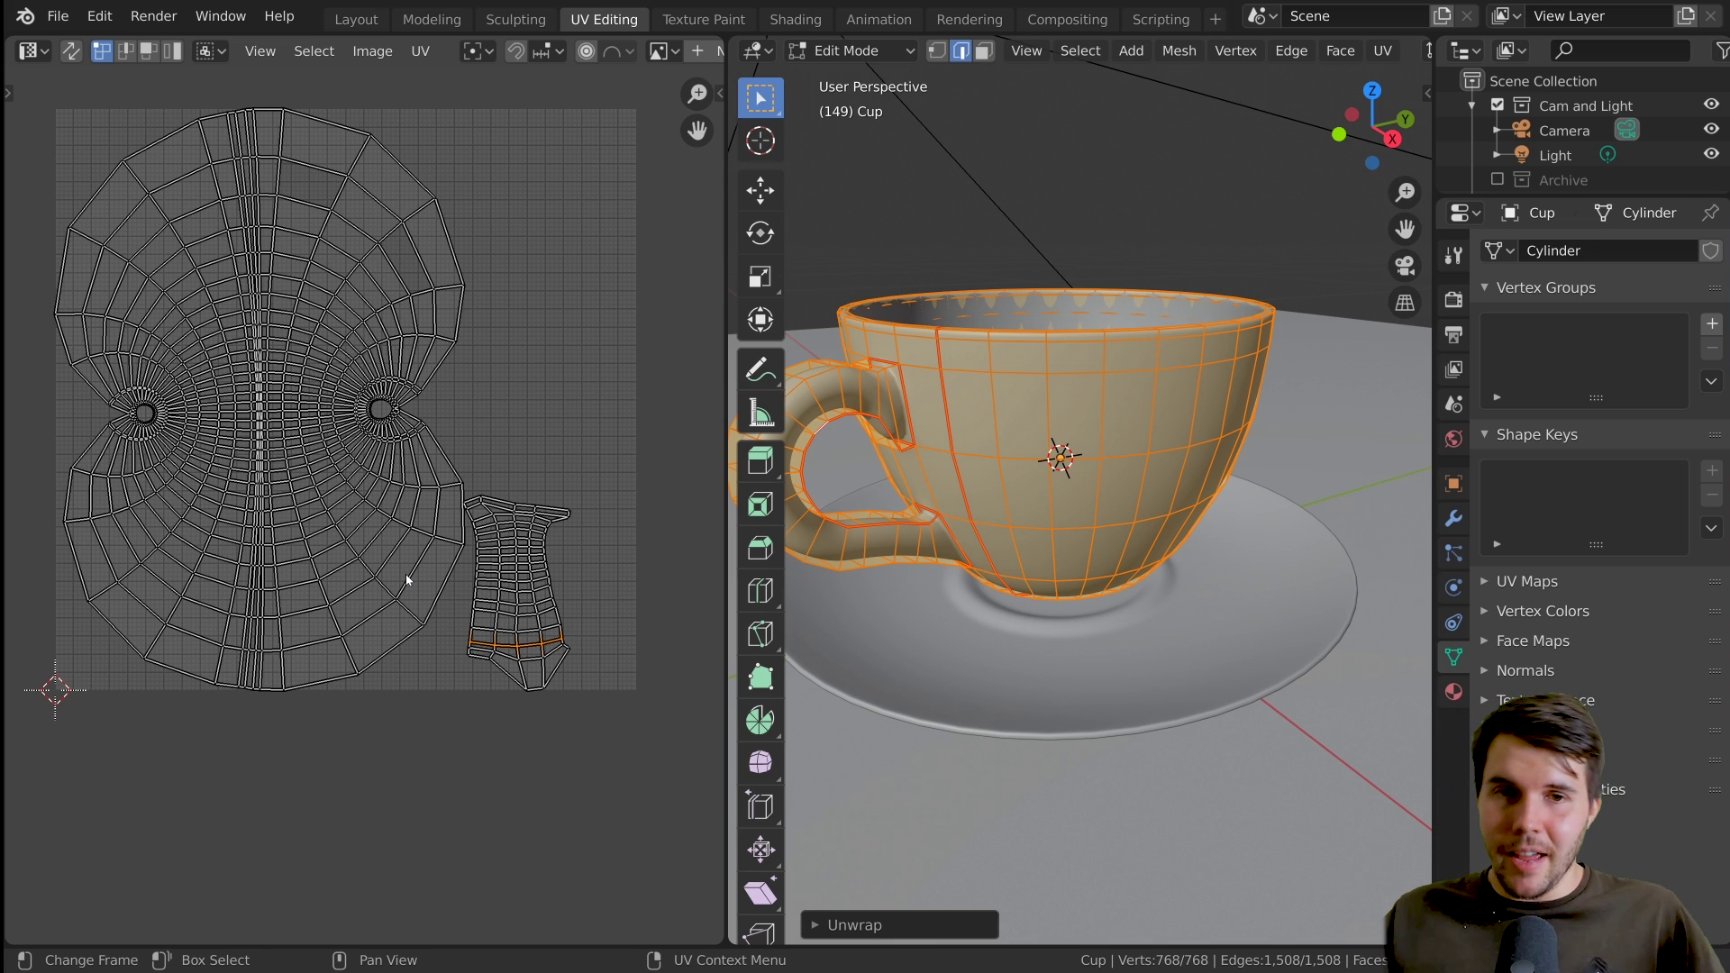
scroll(1038, 380, up, 1)
scroll(1038, 379, down, 1)
scroll(1038, 379, down, 1)
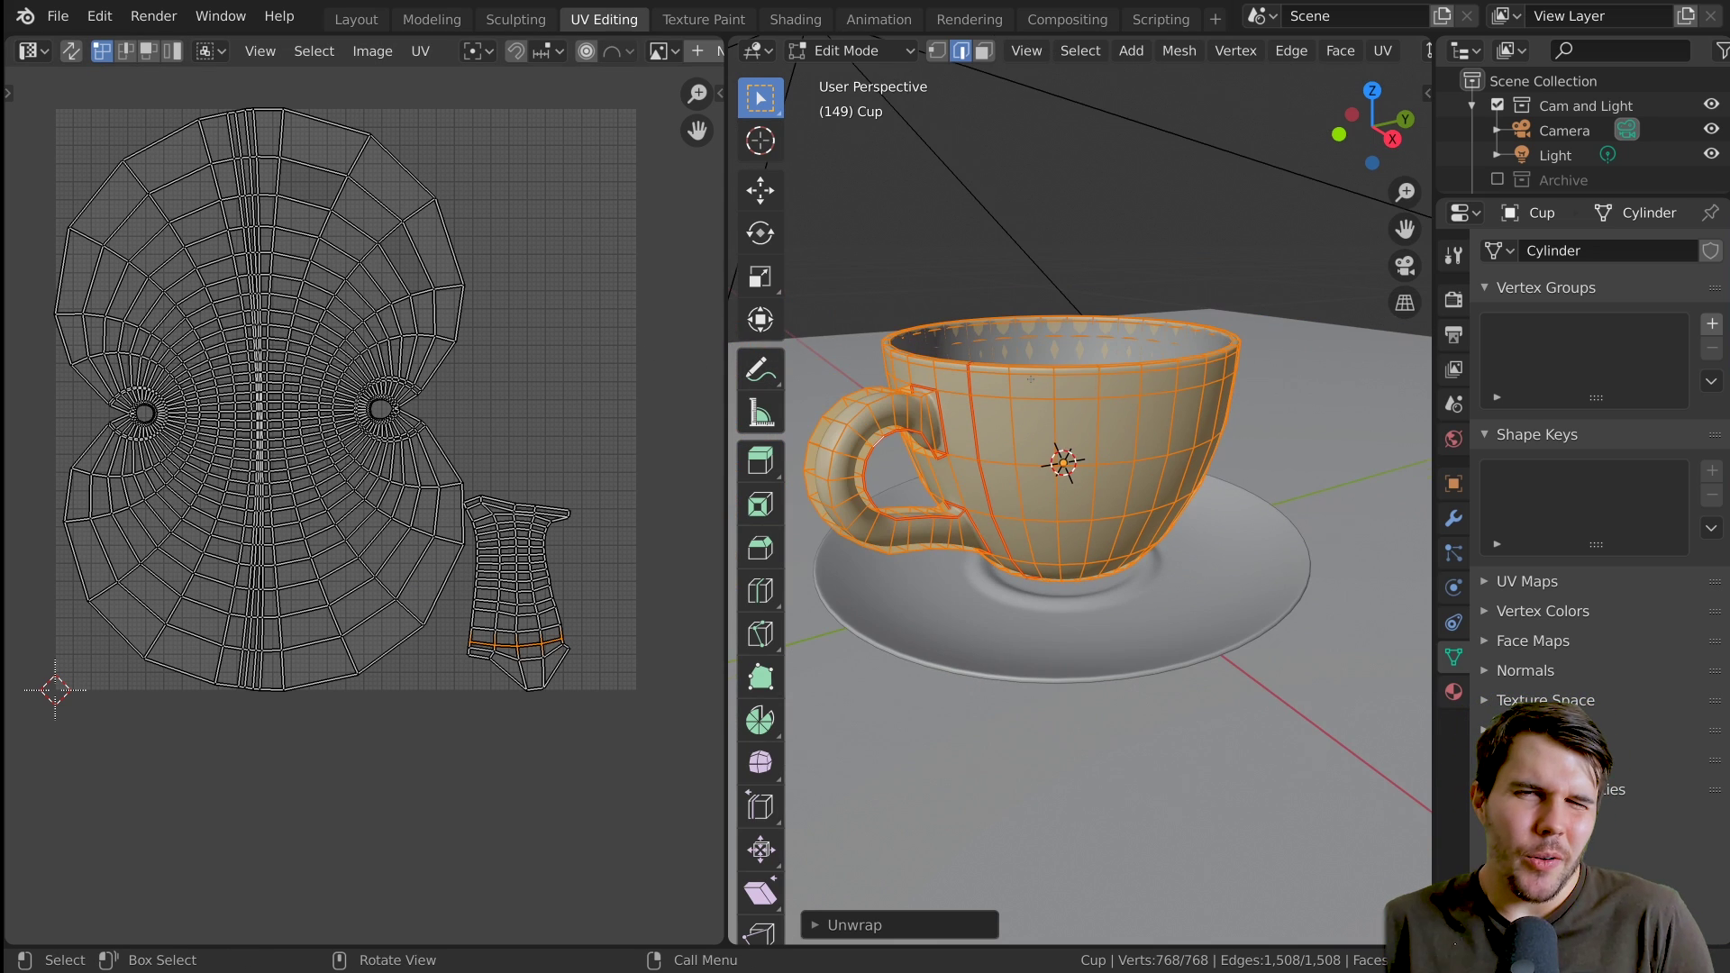
mouse_move(1038, 380)
shift+middle_down()
mouse_move(1066, 385)
mouse_move(1041, 403)
shift+middle_up()
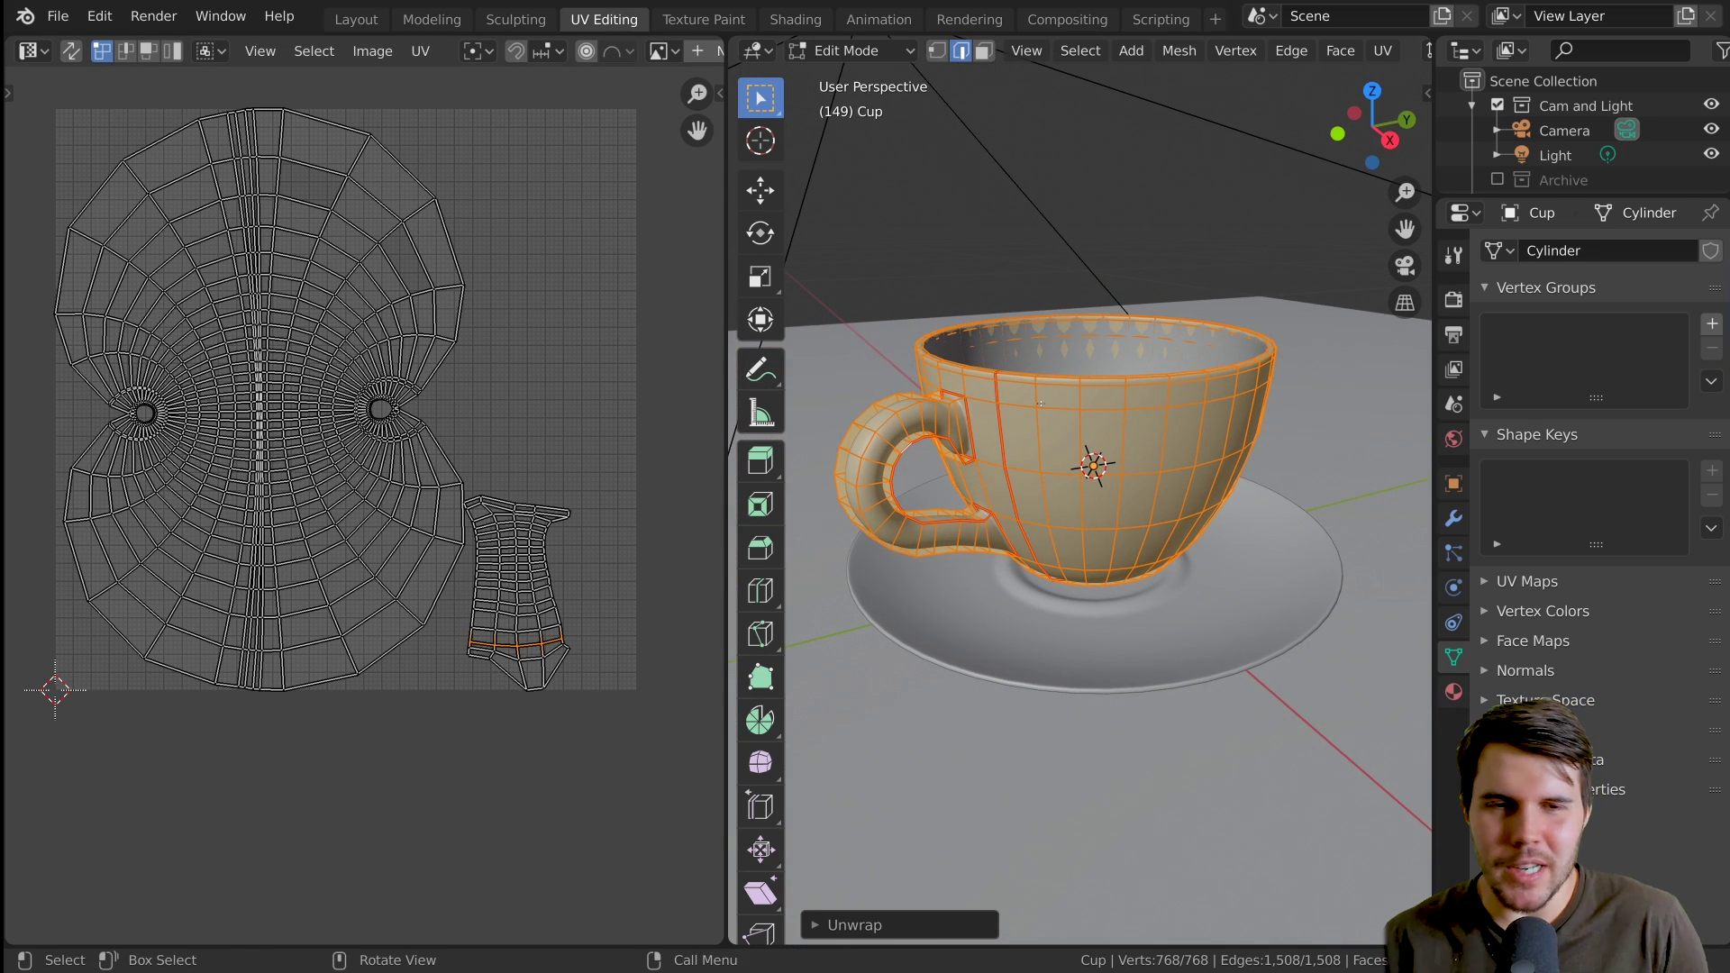
scroll(1040, 403, up, 1)
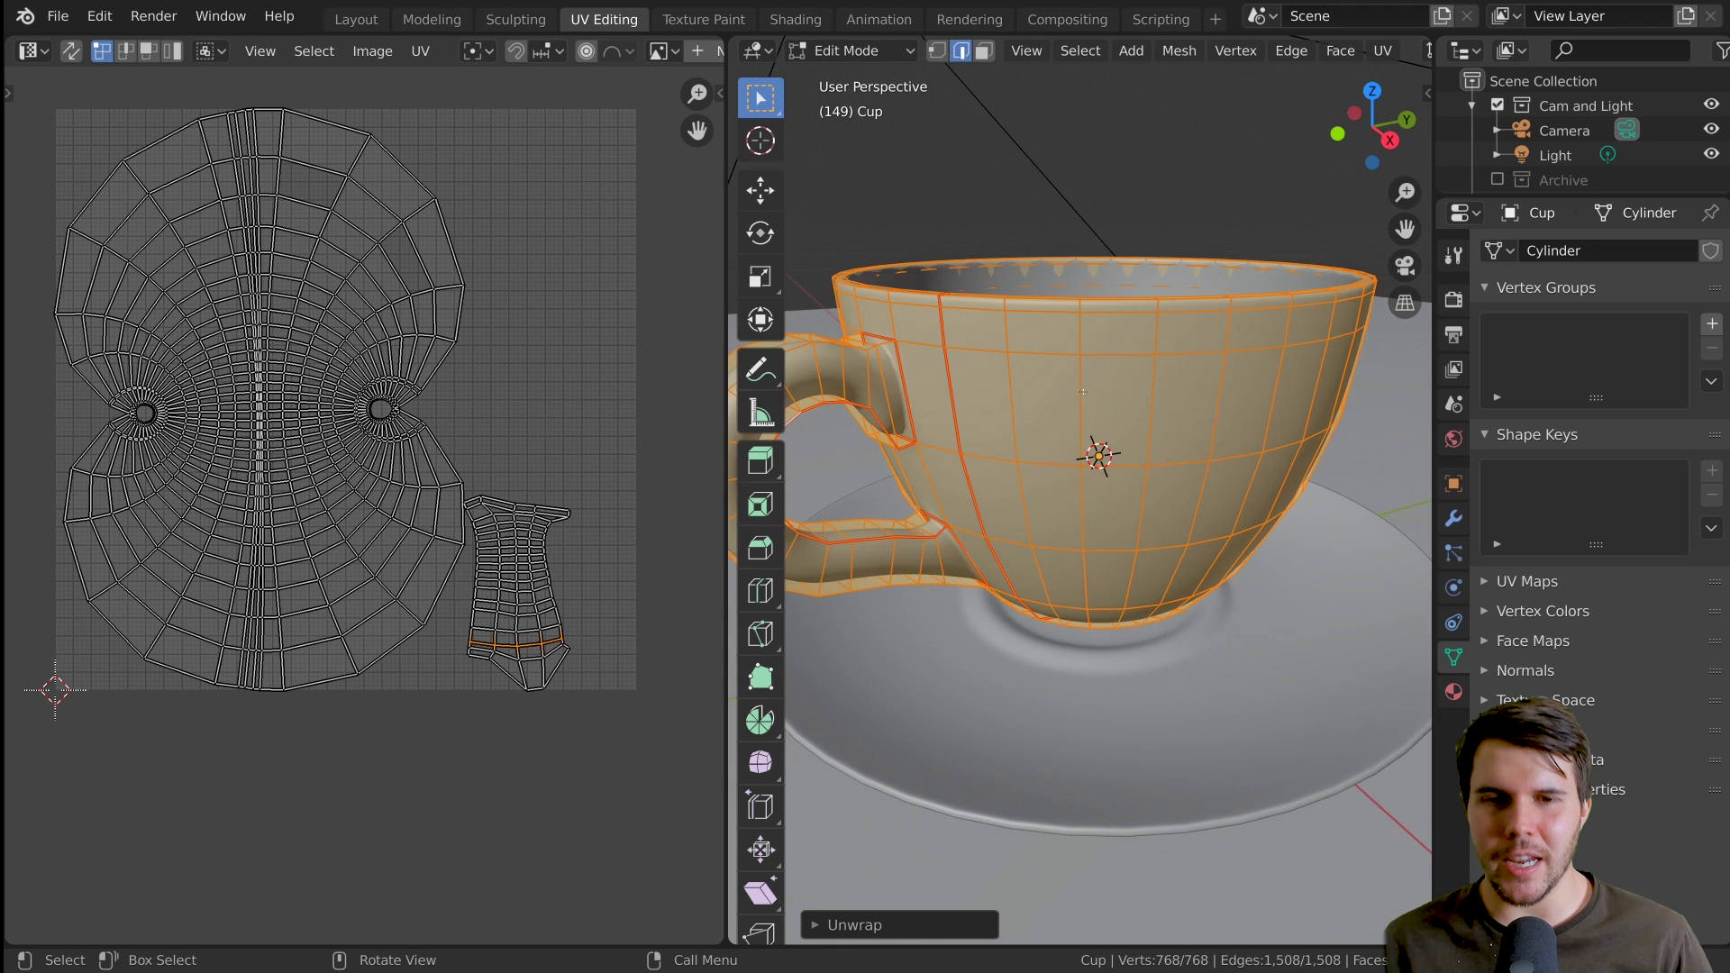
scroll(1041, 403, down, 1)
middle_drag(1041, 403, 1093, 461)
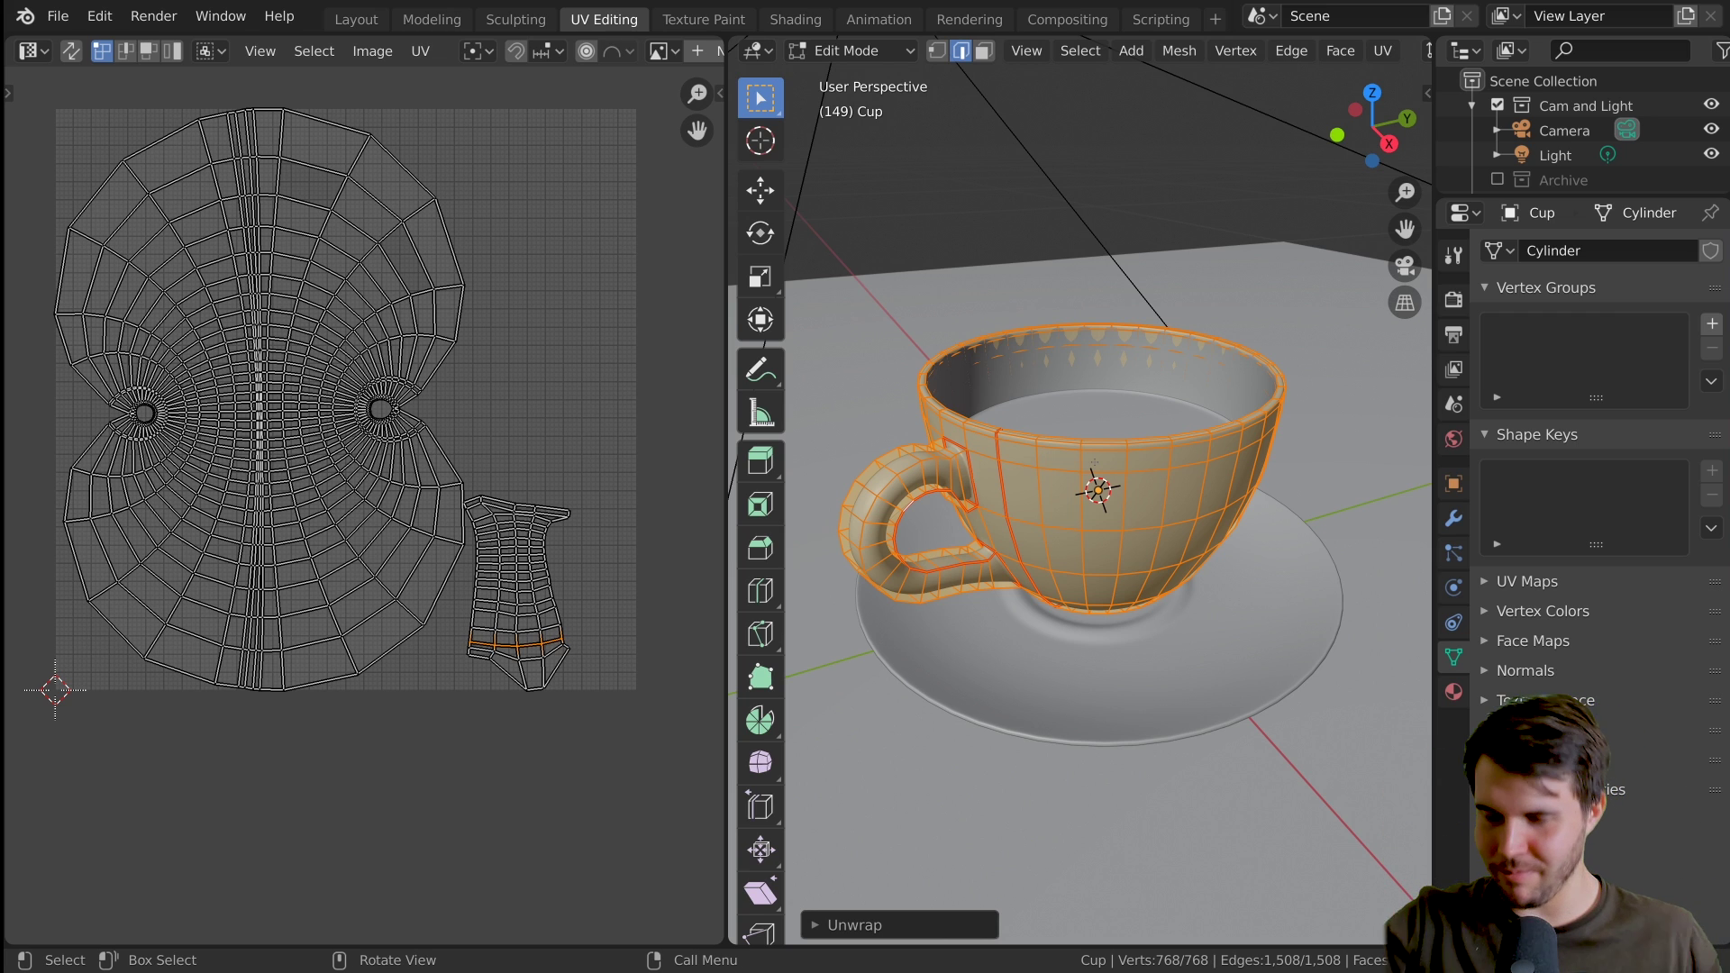
Select the pinched UV vertex beside the small circle in the body's island and examine the matching base inside the cup
scroll(1086, 484, up, 3)
scroll(1086, 485, down, 2)
middle_drag(1086, 485, 1105, 481)
scroll(1105, 480, up, 1)
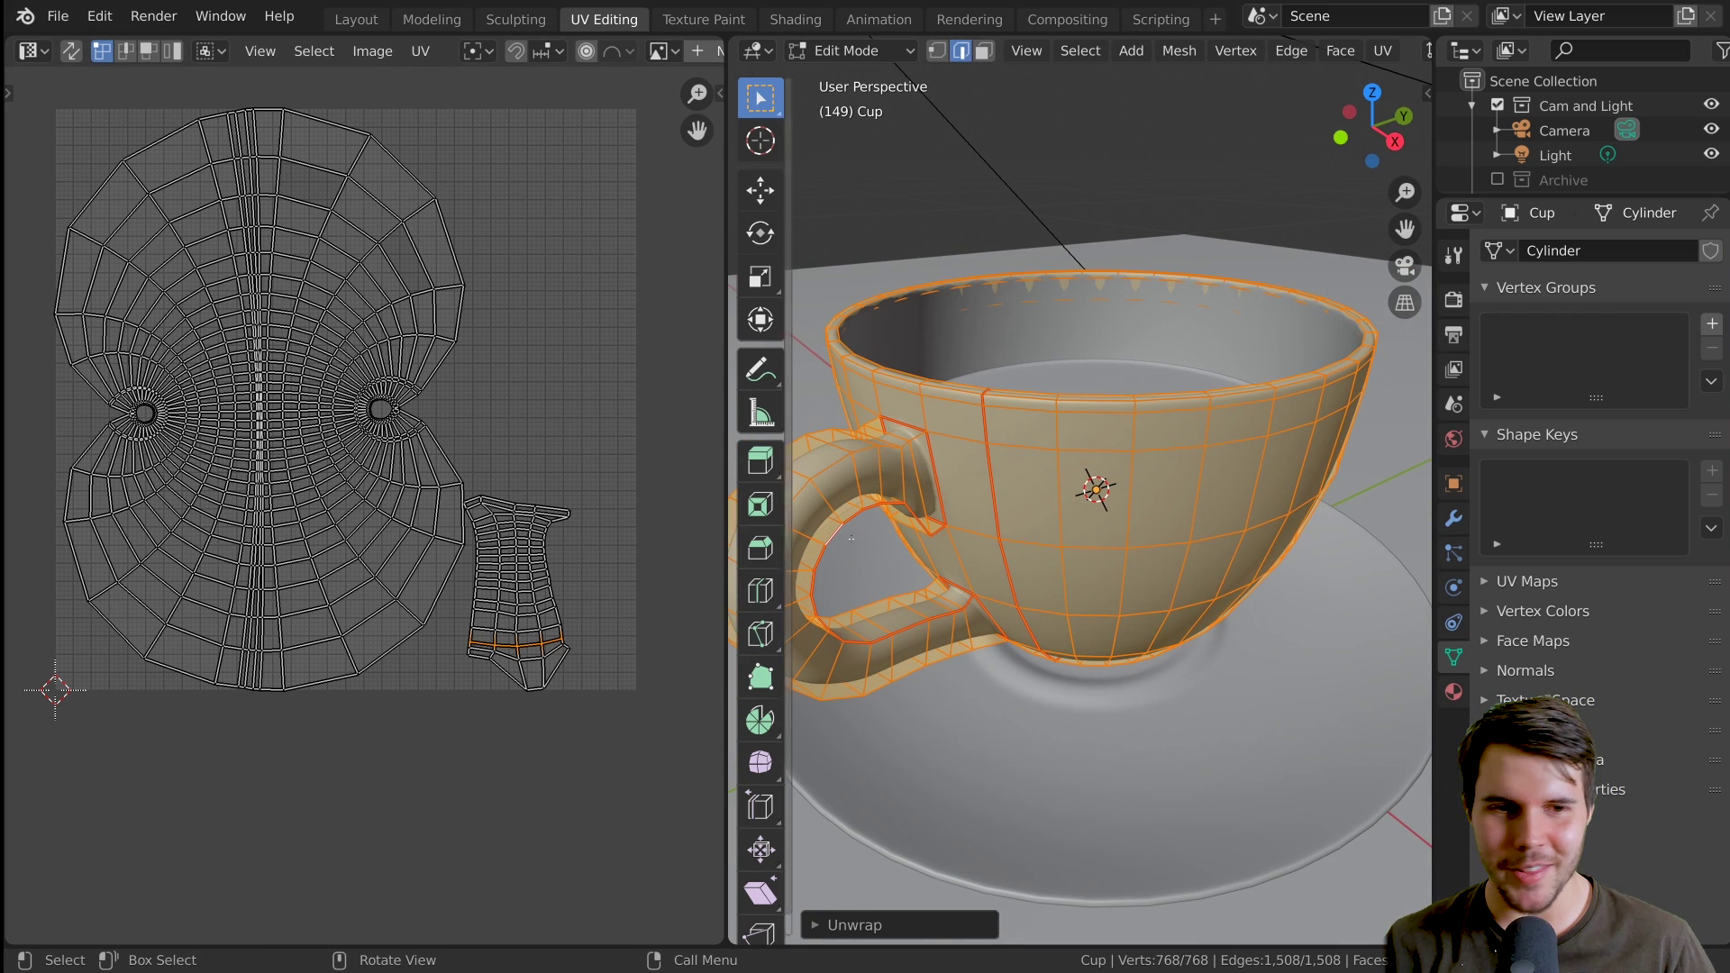
scroll(377, 467, up, 6)
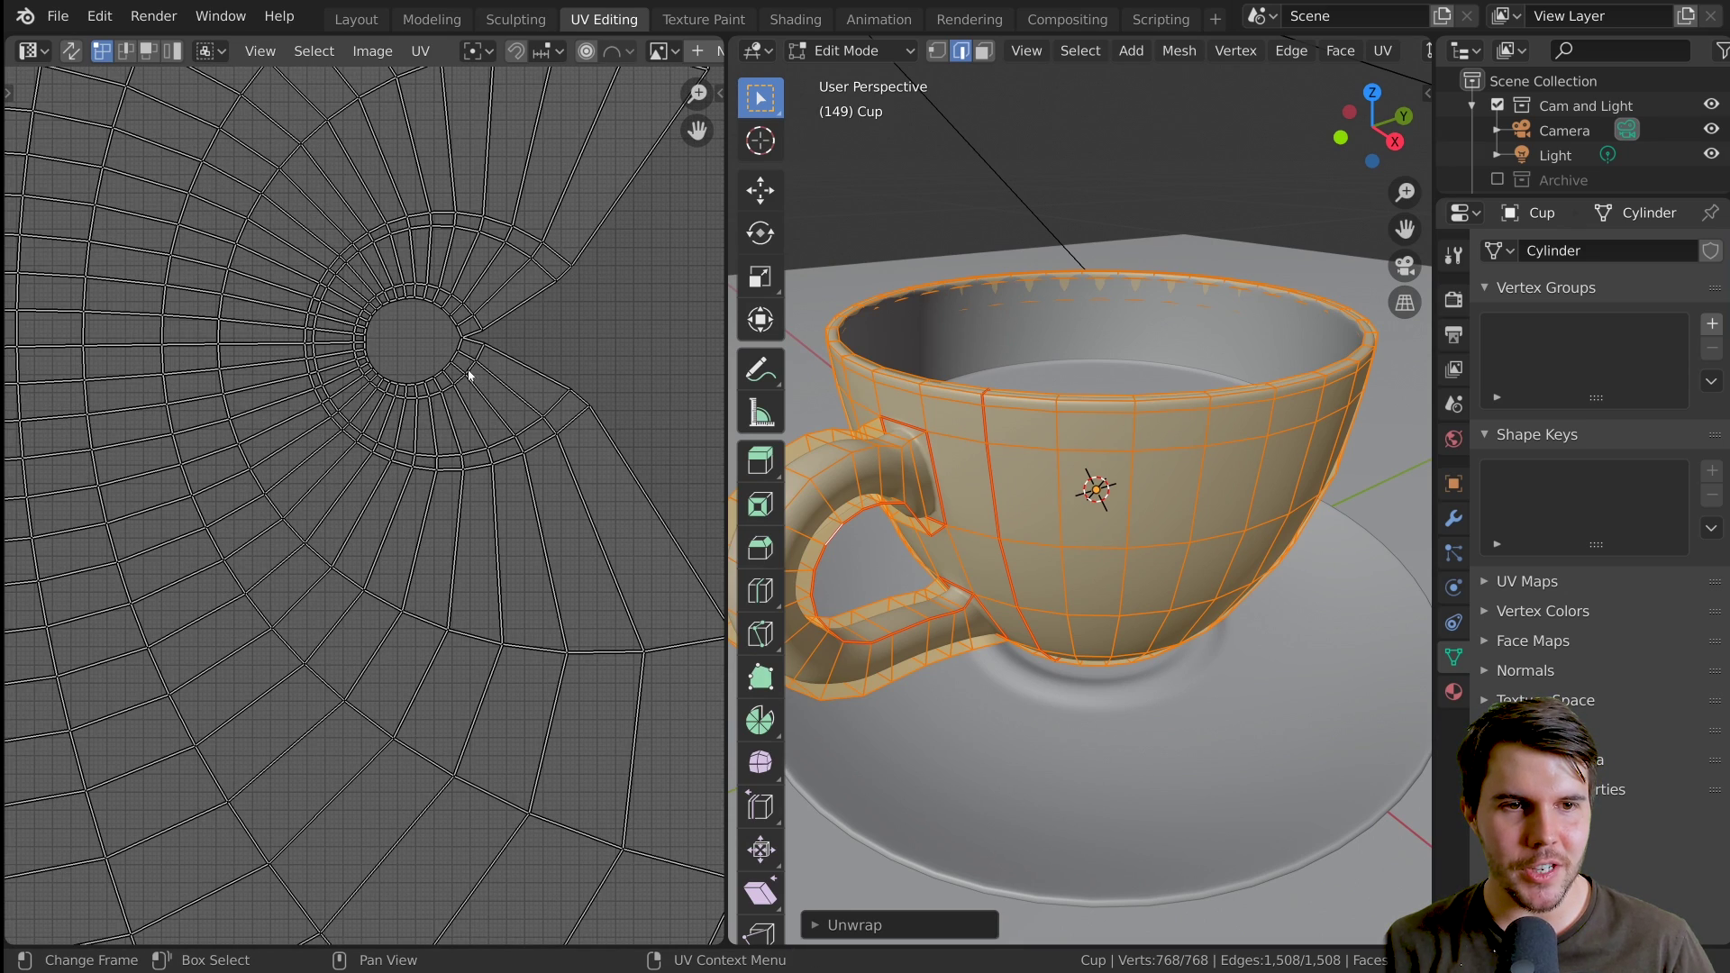
click(461, 339)
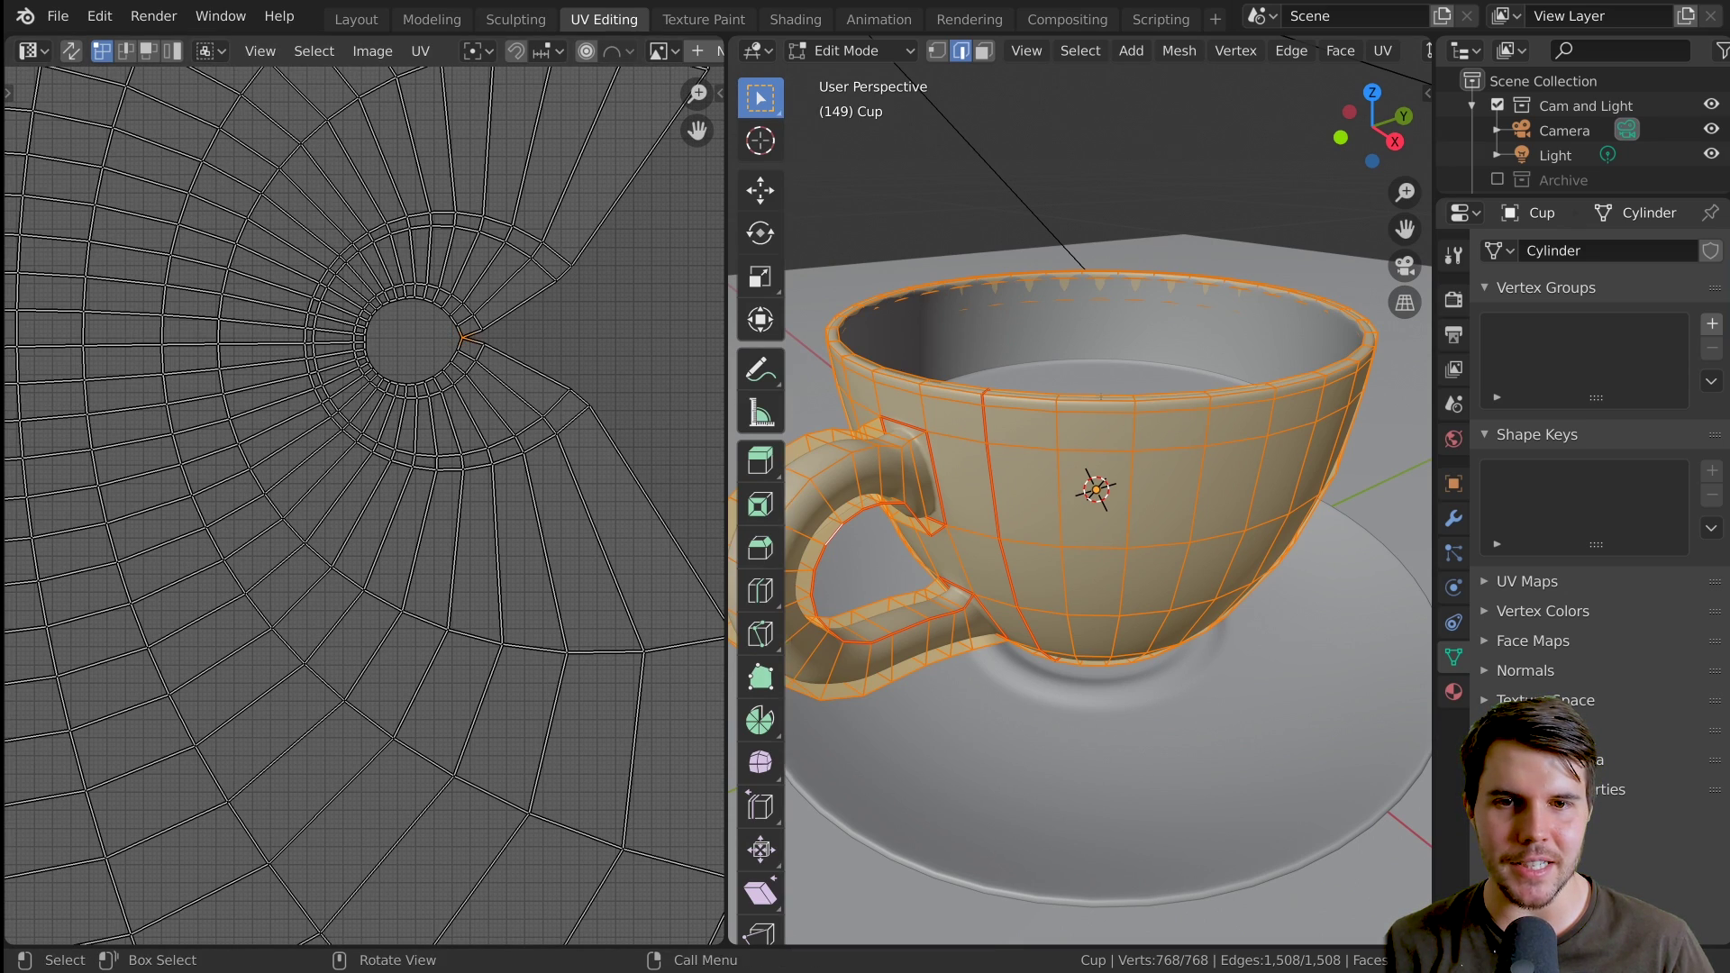
scroll(1169, 447, up, 3)
middle_drag(1201, 389, 1113, 381)
scroll(1030, 470, up, 3)
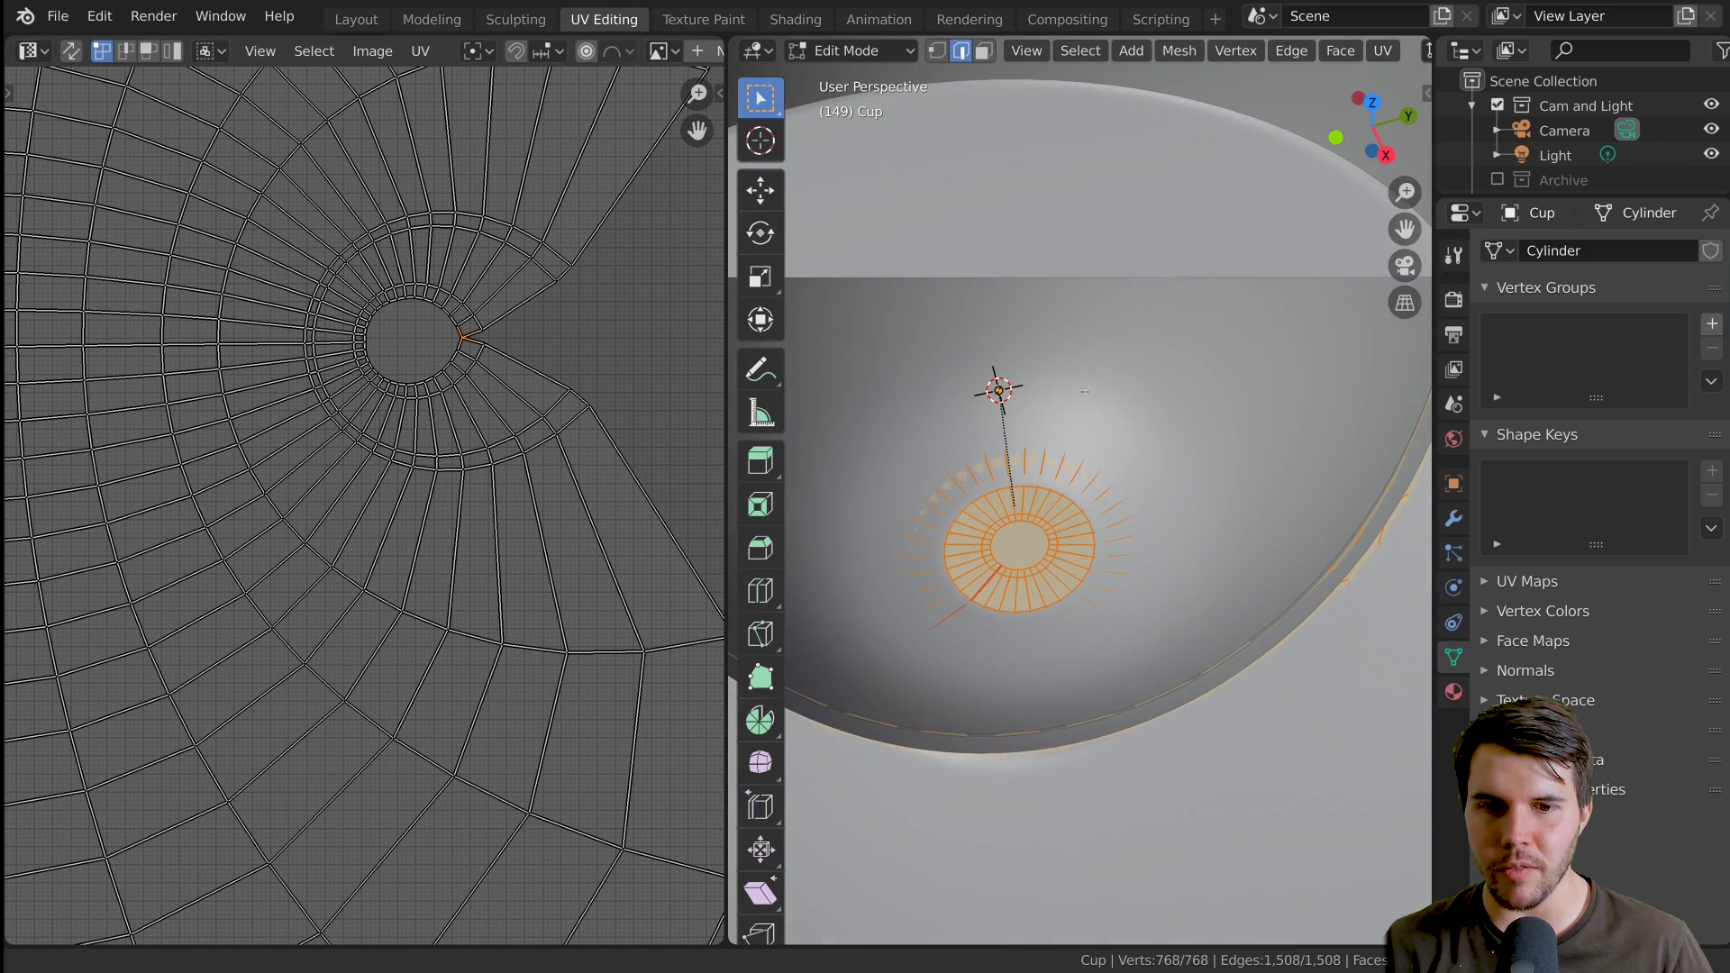
middle_drag(1307, 55, 1005, 56)
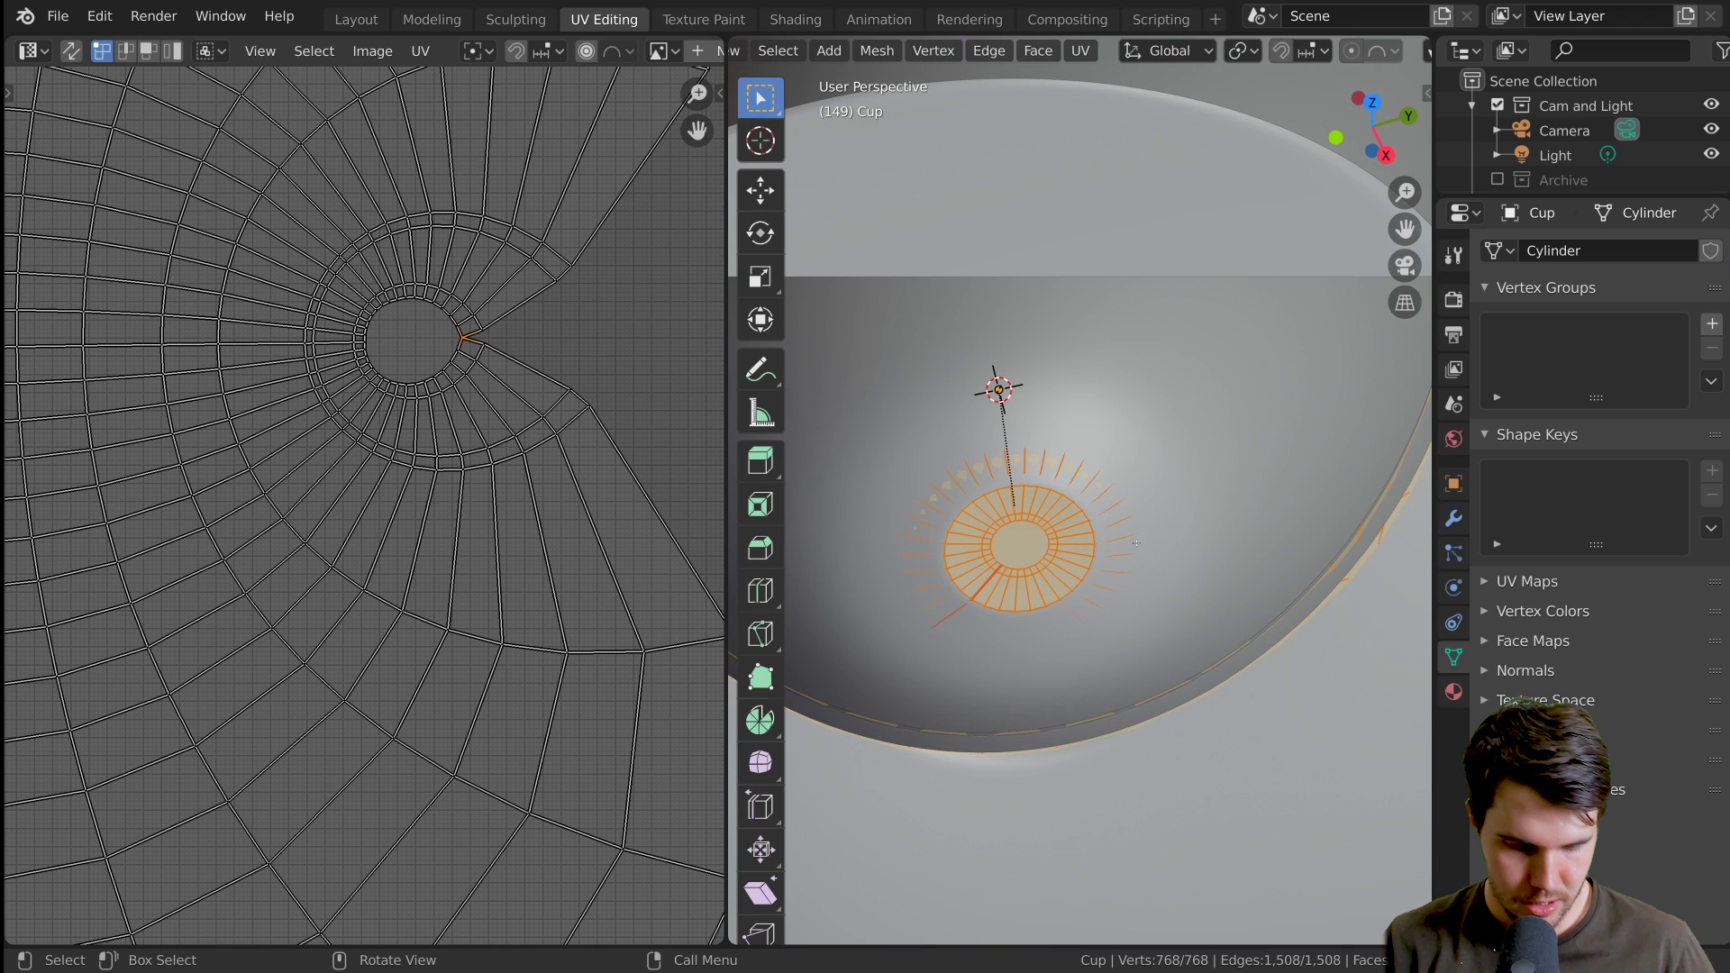
Turn on X-ray and set the viewport's clip start to 0.001 m for viewing the cup's base up close
key(alt+z)
scroll(1085, 552, down, 1)
scroll(1085, 553, up, 2)
scroll(1085, 553, up, 2)
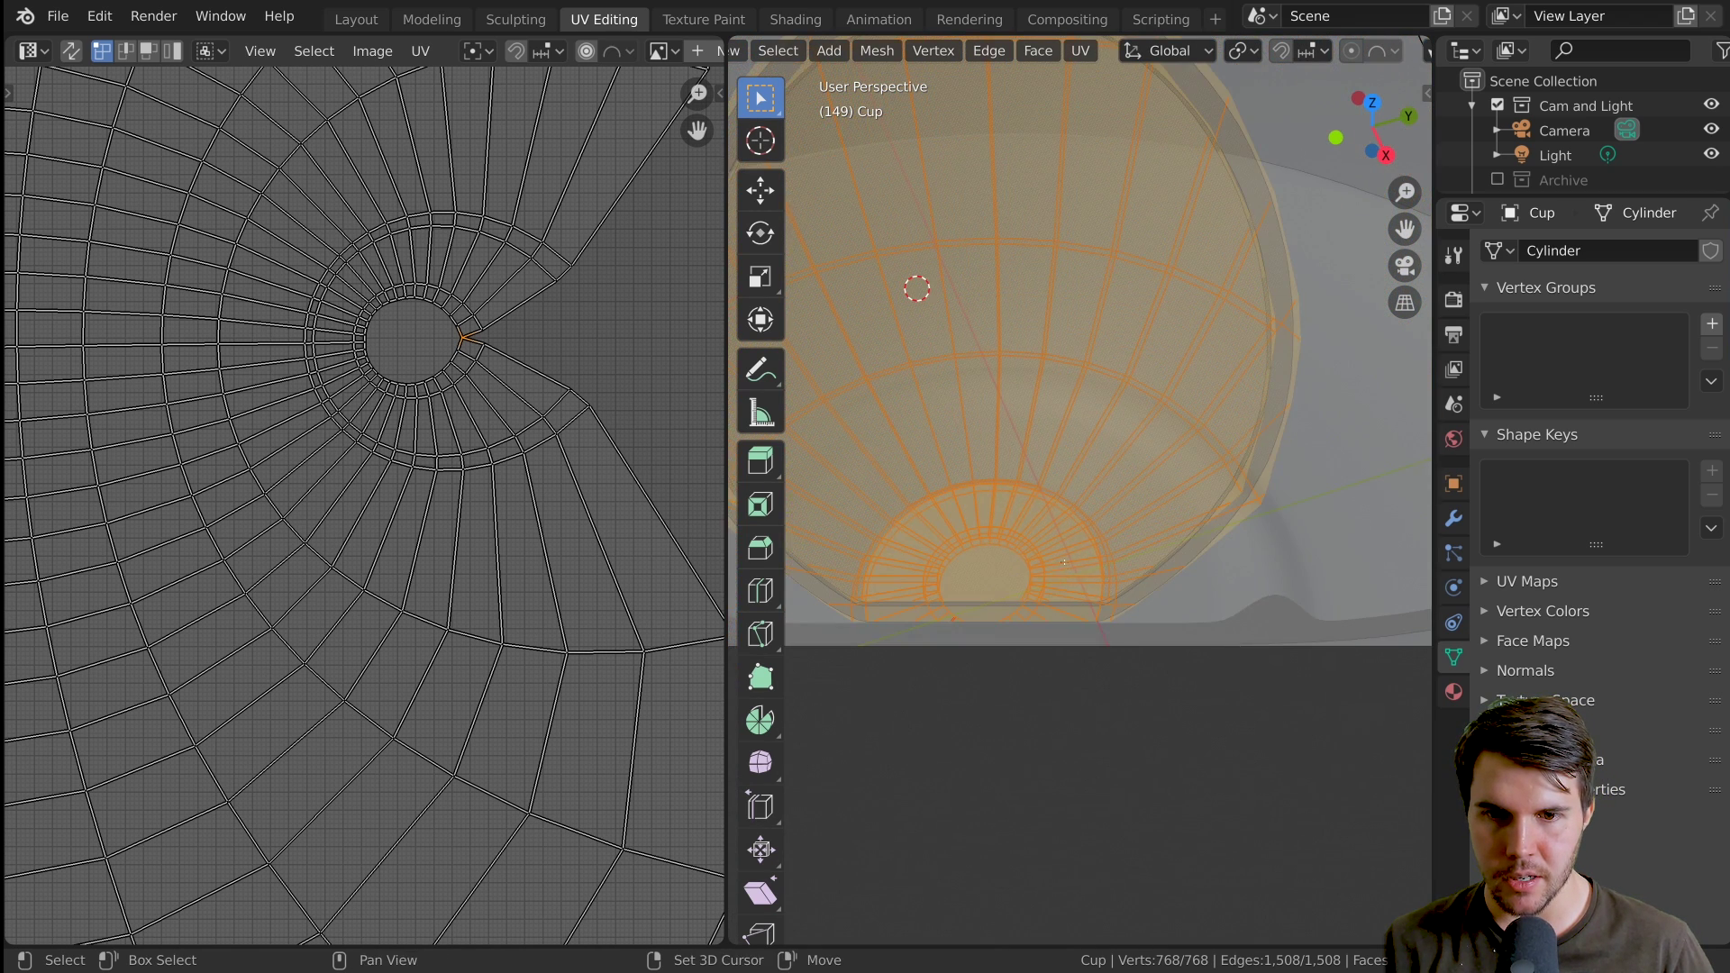
shift+middle_drag(1085, 552, 1126, 447)
scroll(1125, 447, down, 2)
scroll(1125, 447, up, 1)
key(n)
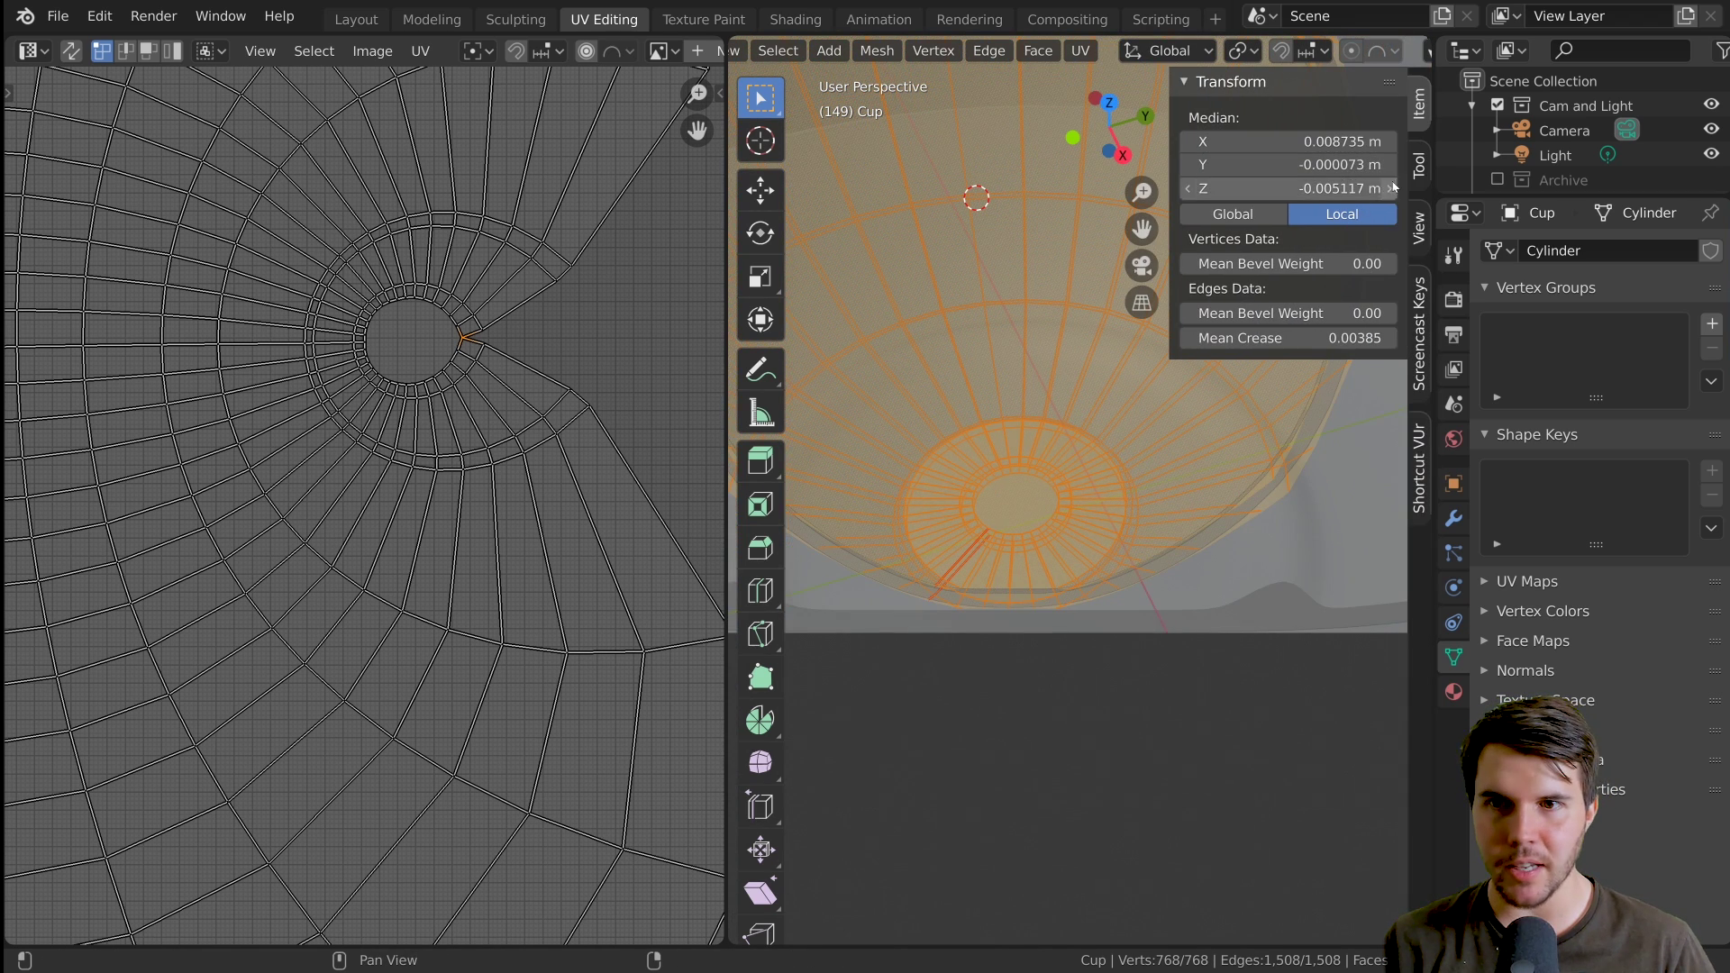
click(1411, 228)
drag(1343, 145, 1311, 146)
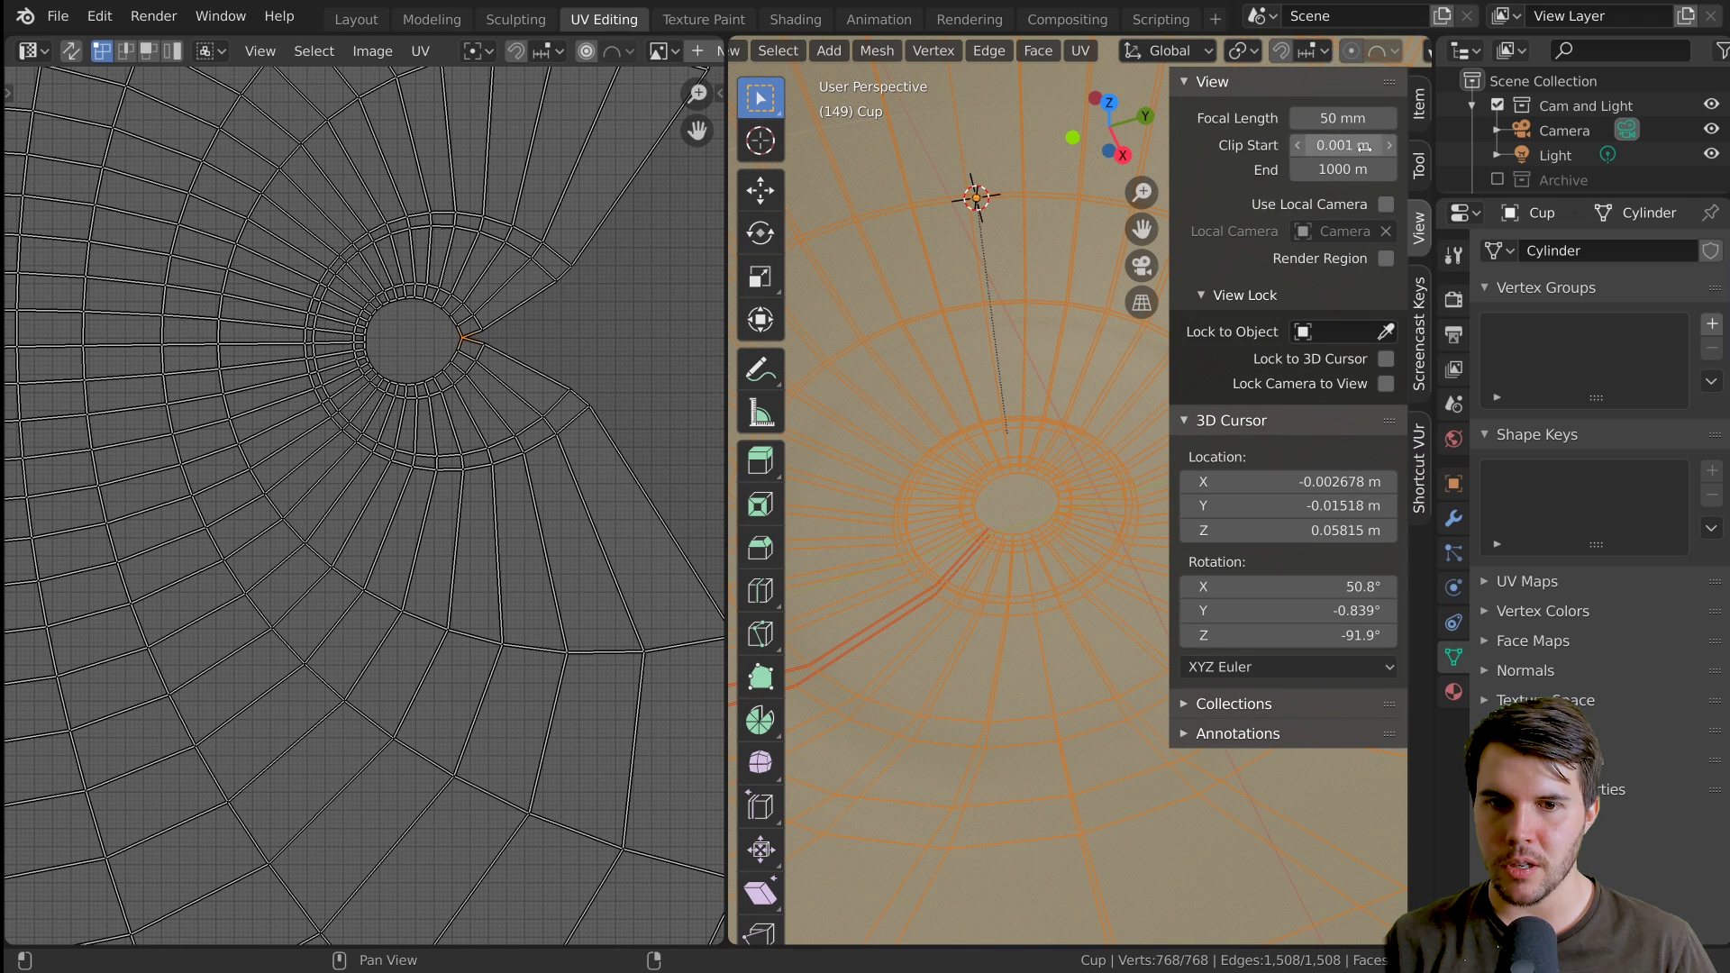
key(n)
Select the circular edge loops around the cup's inner and outer base faces and mark them as seams
scroll(1054, 483, up, 3)
key(alt+a)
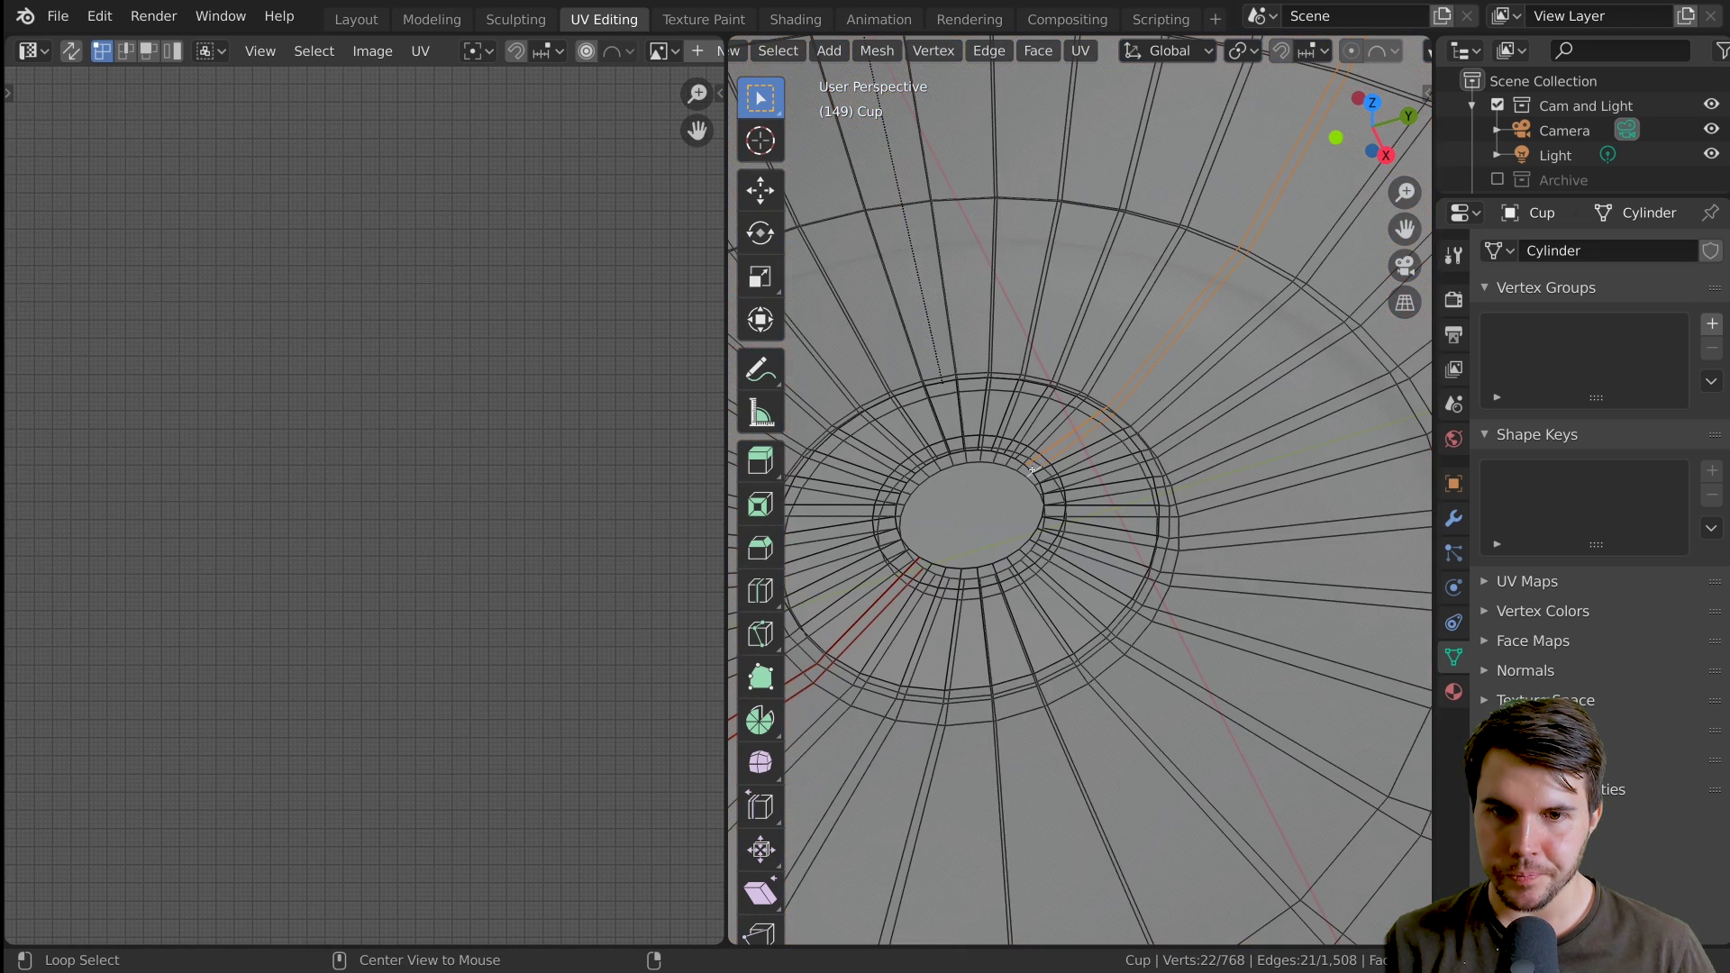
click(1024, 517)
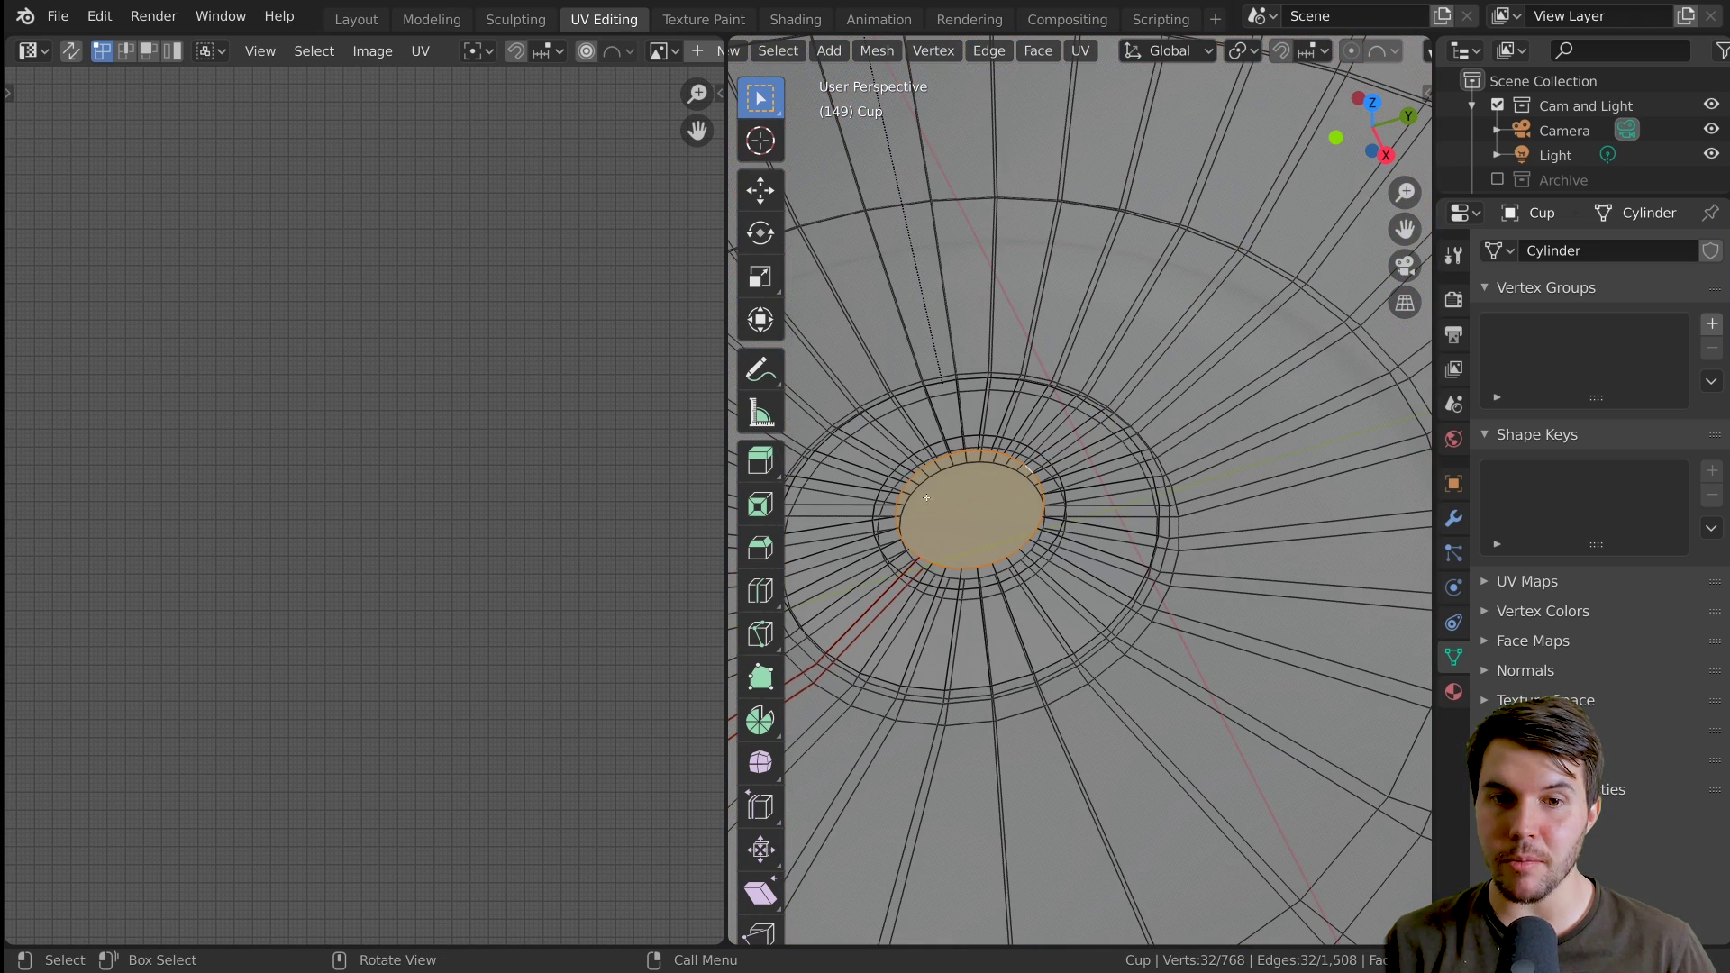
alt+shift+click(1027, 468)
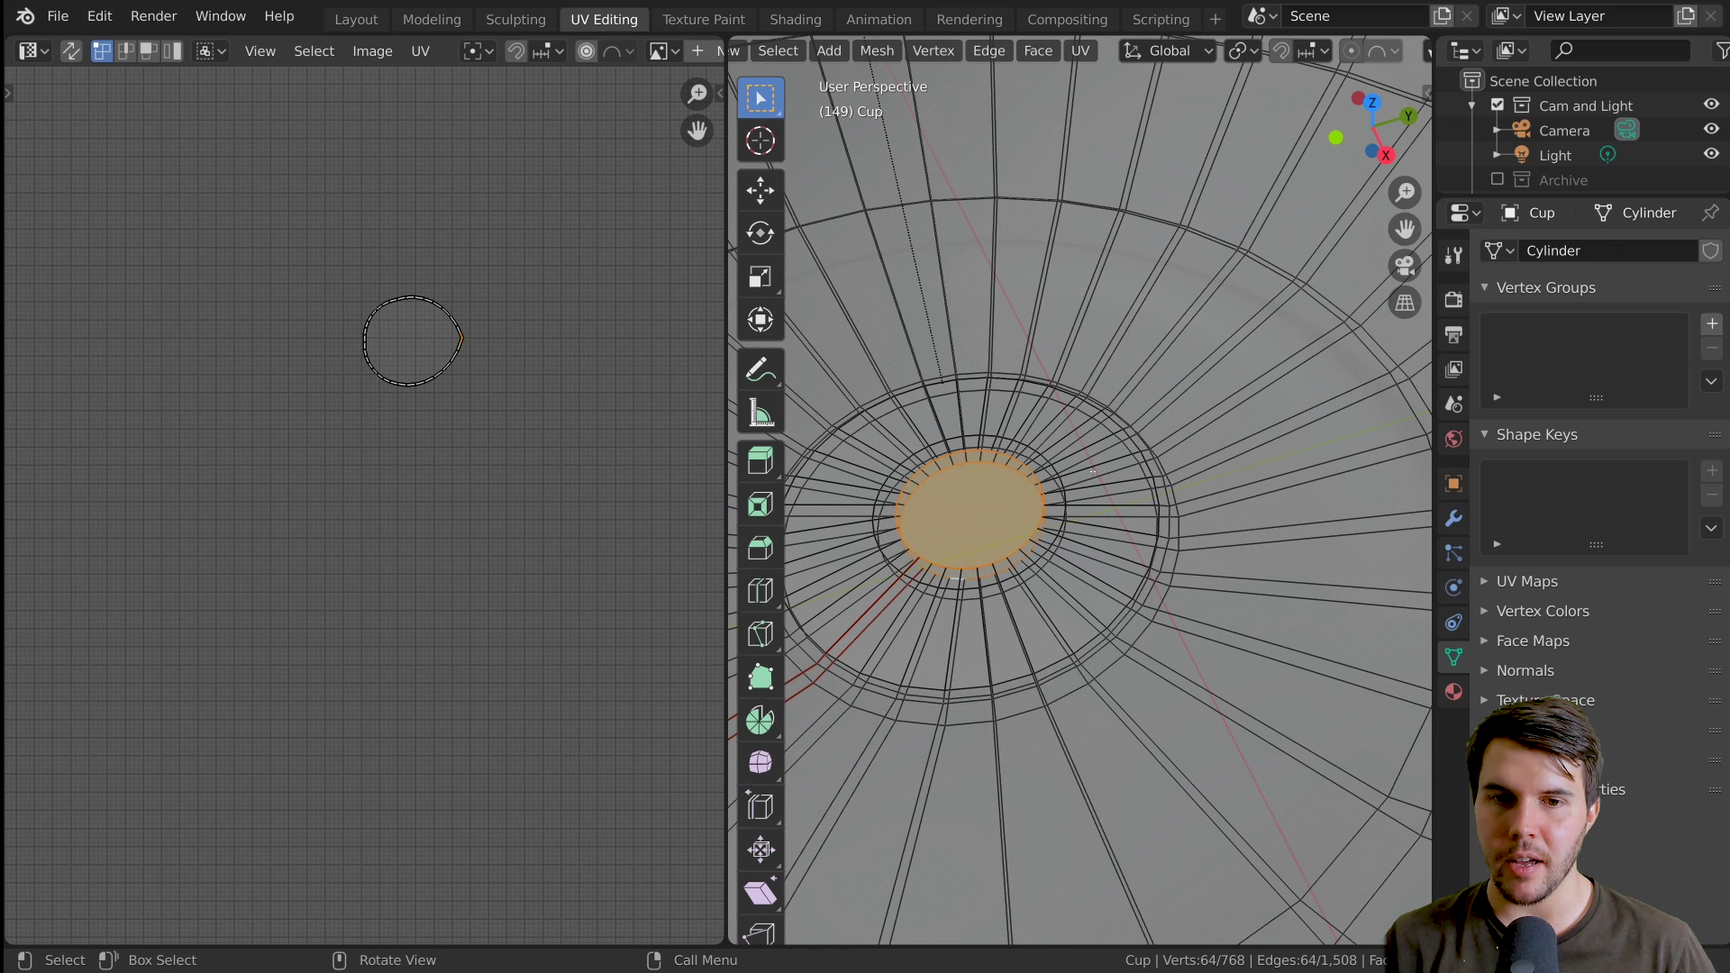
scroll(411, 387, down, 7)
scroll(397, 455, up, 1)
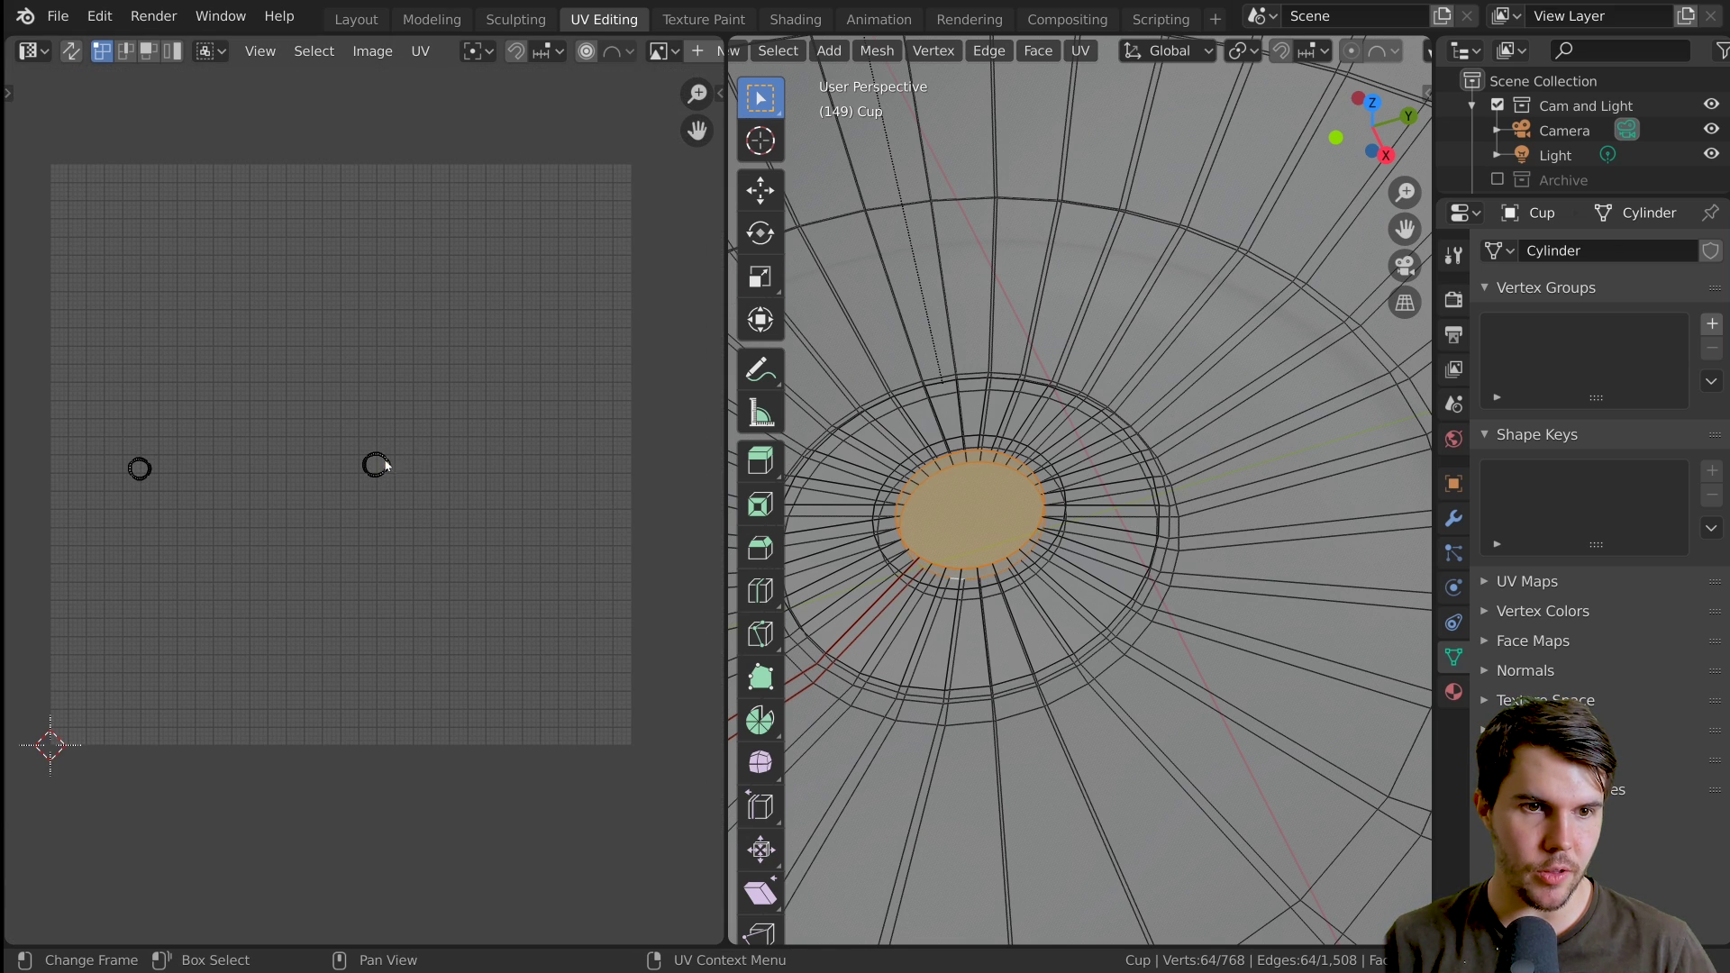
key(ctrl+e)
click(1137, 467)
Select the whole cup mesh and unwrap it with the new base seams
key(a)
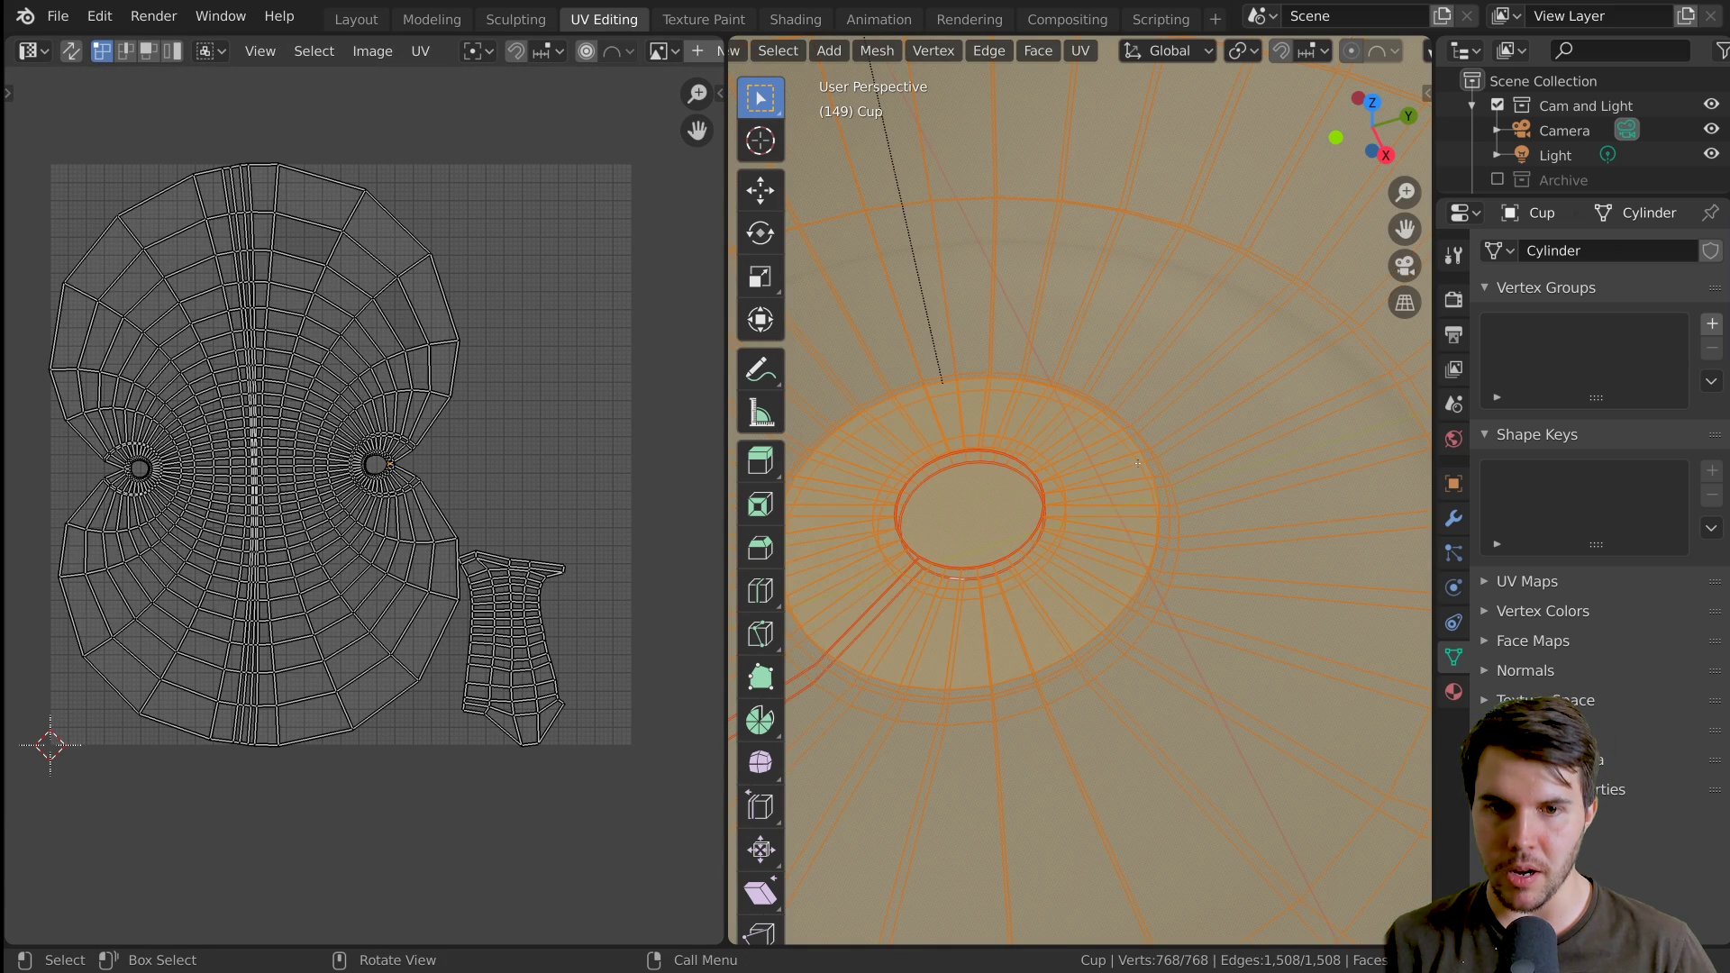
key(u)
click(1138, 463)
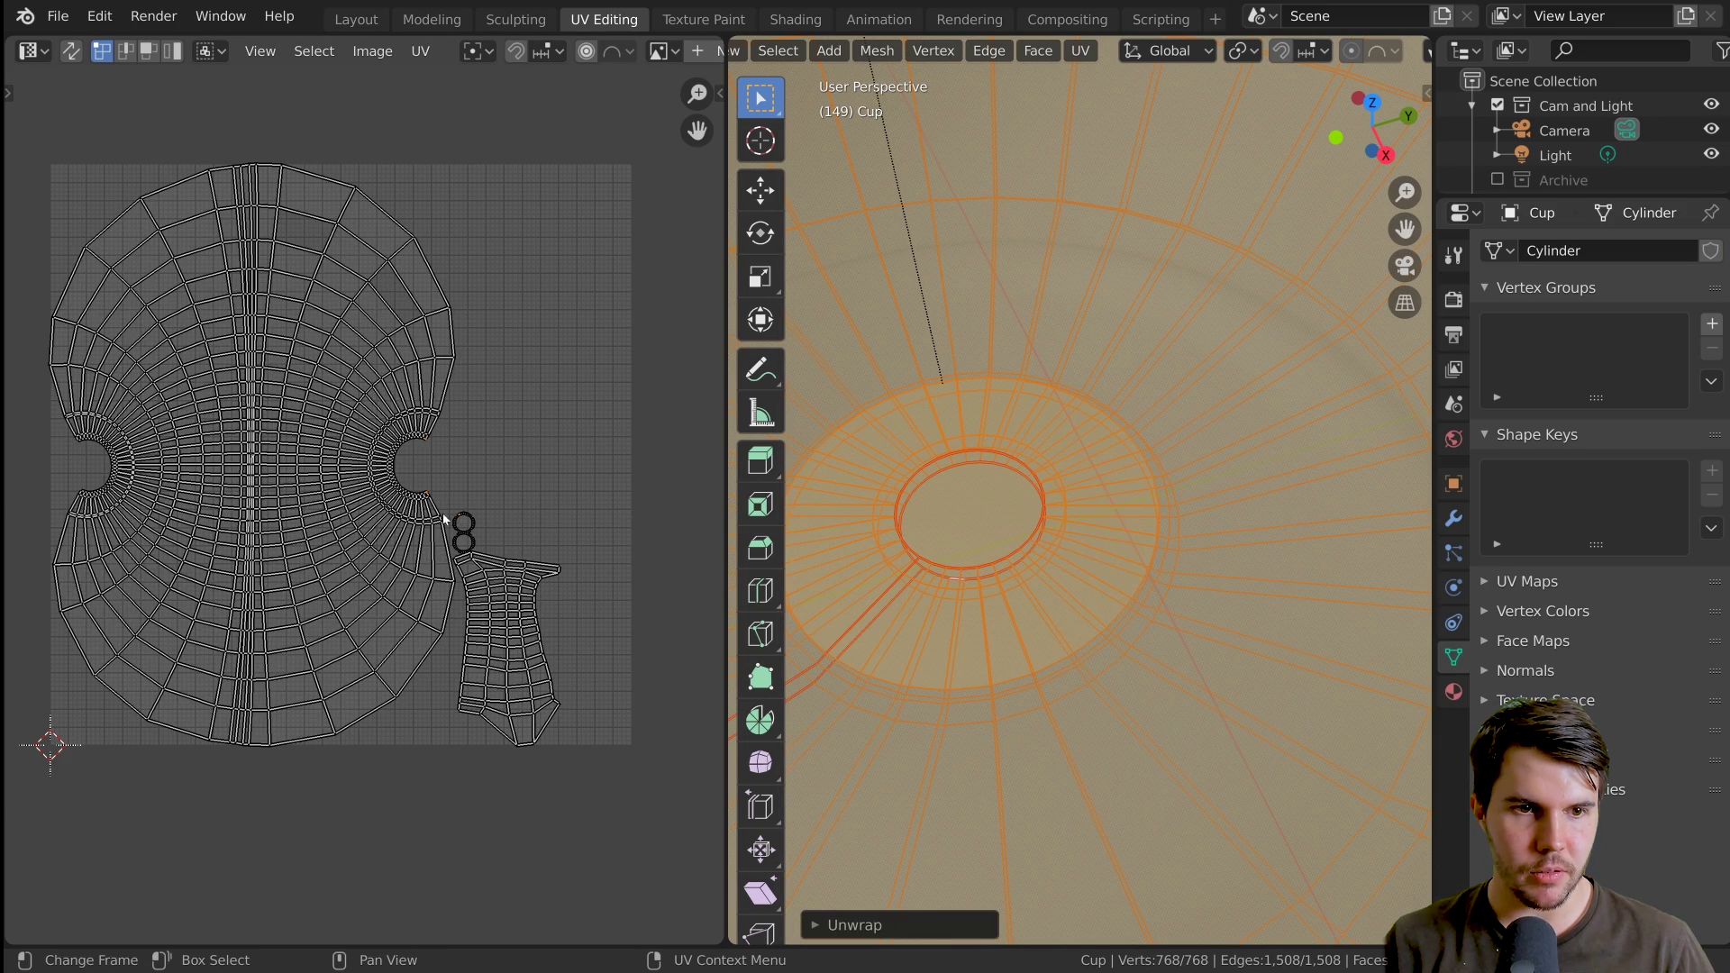
Examine the separated base circles and the opened ends of the body's UV island
scroll(446, 450, up, 5)
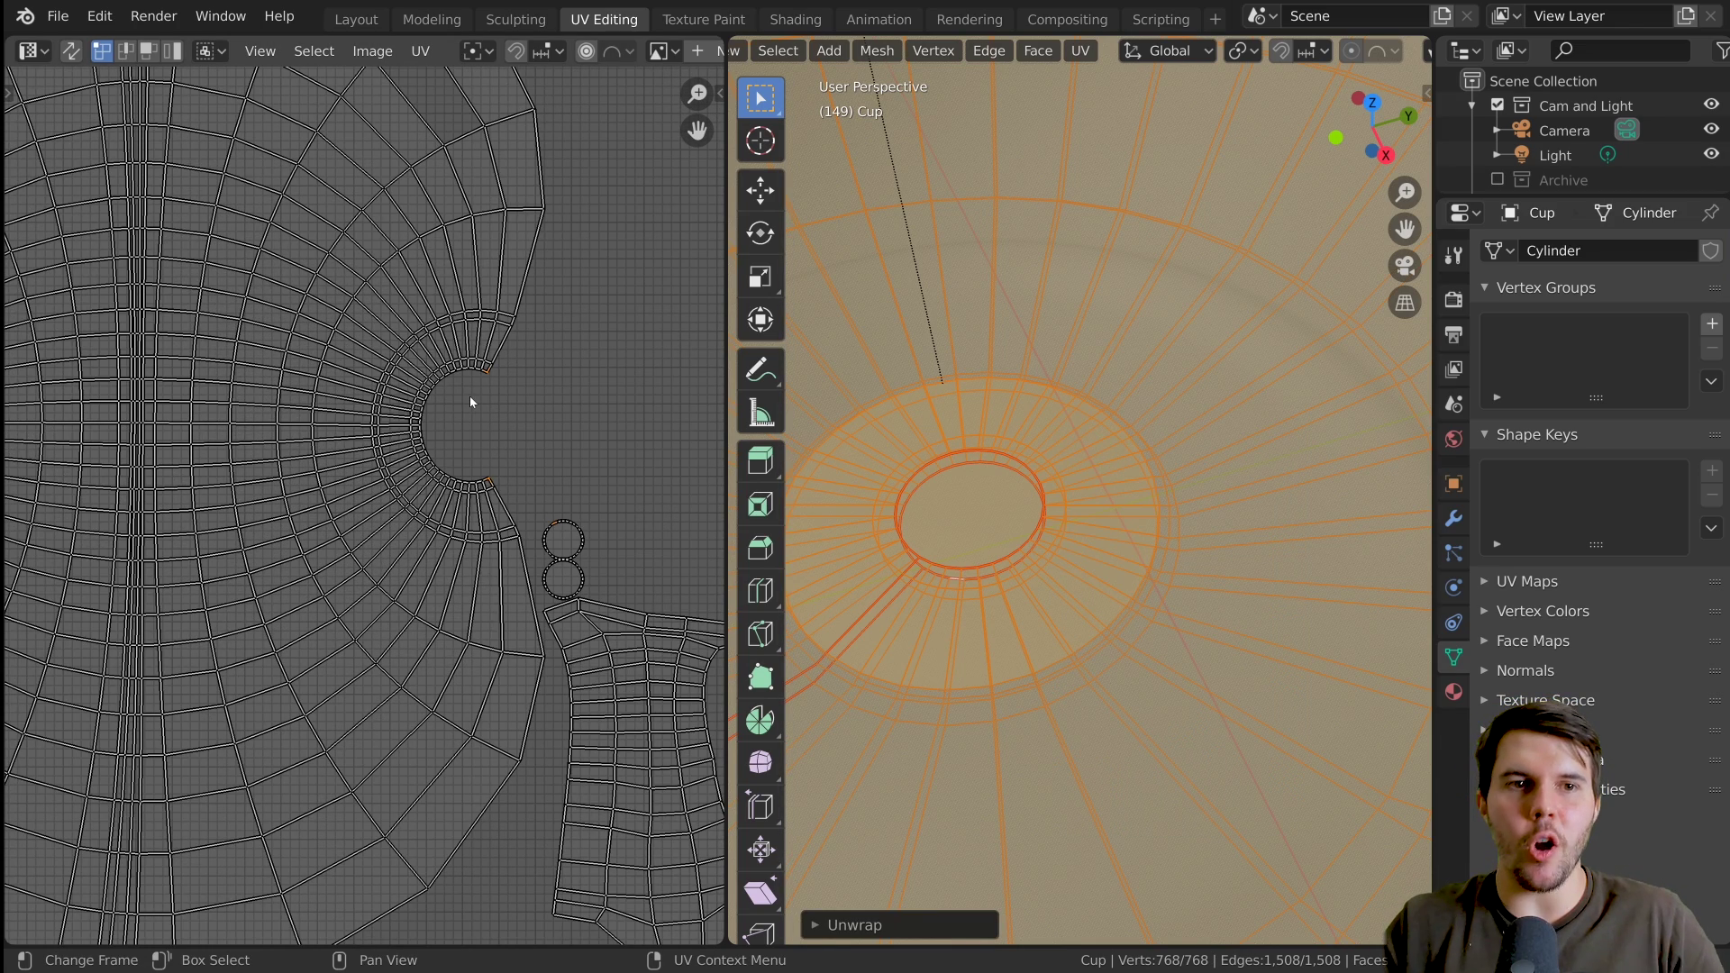
scroll(523, 512, down, 2)
shift+middle_drag(500, 532, 478, 463)
scroll(479, 462, up, 4)
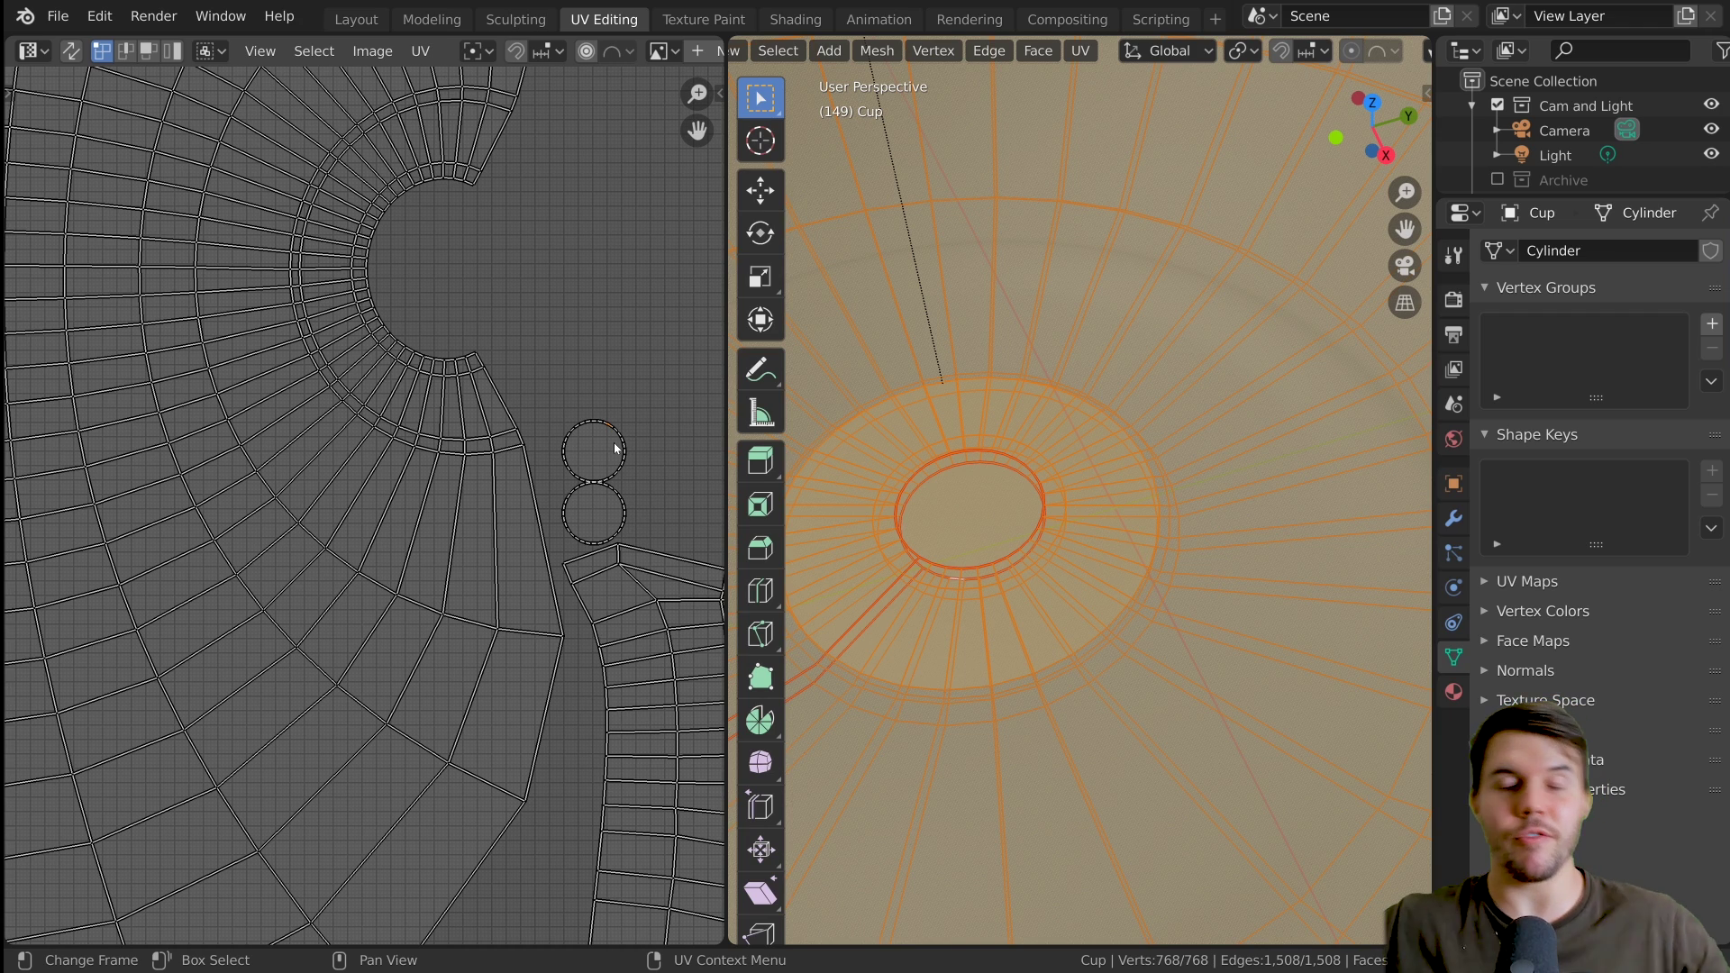
key(Home)
scroll(482, 340, up, 2)
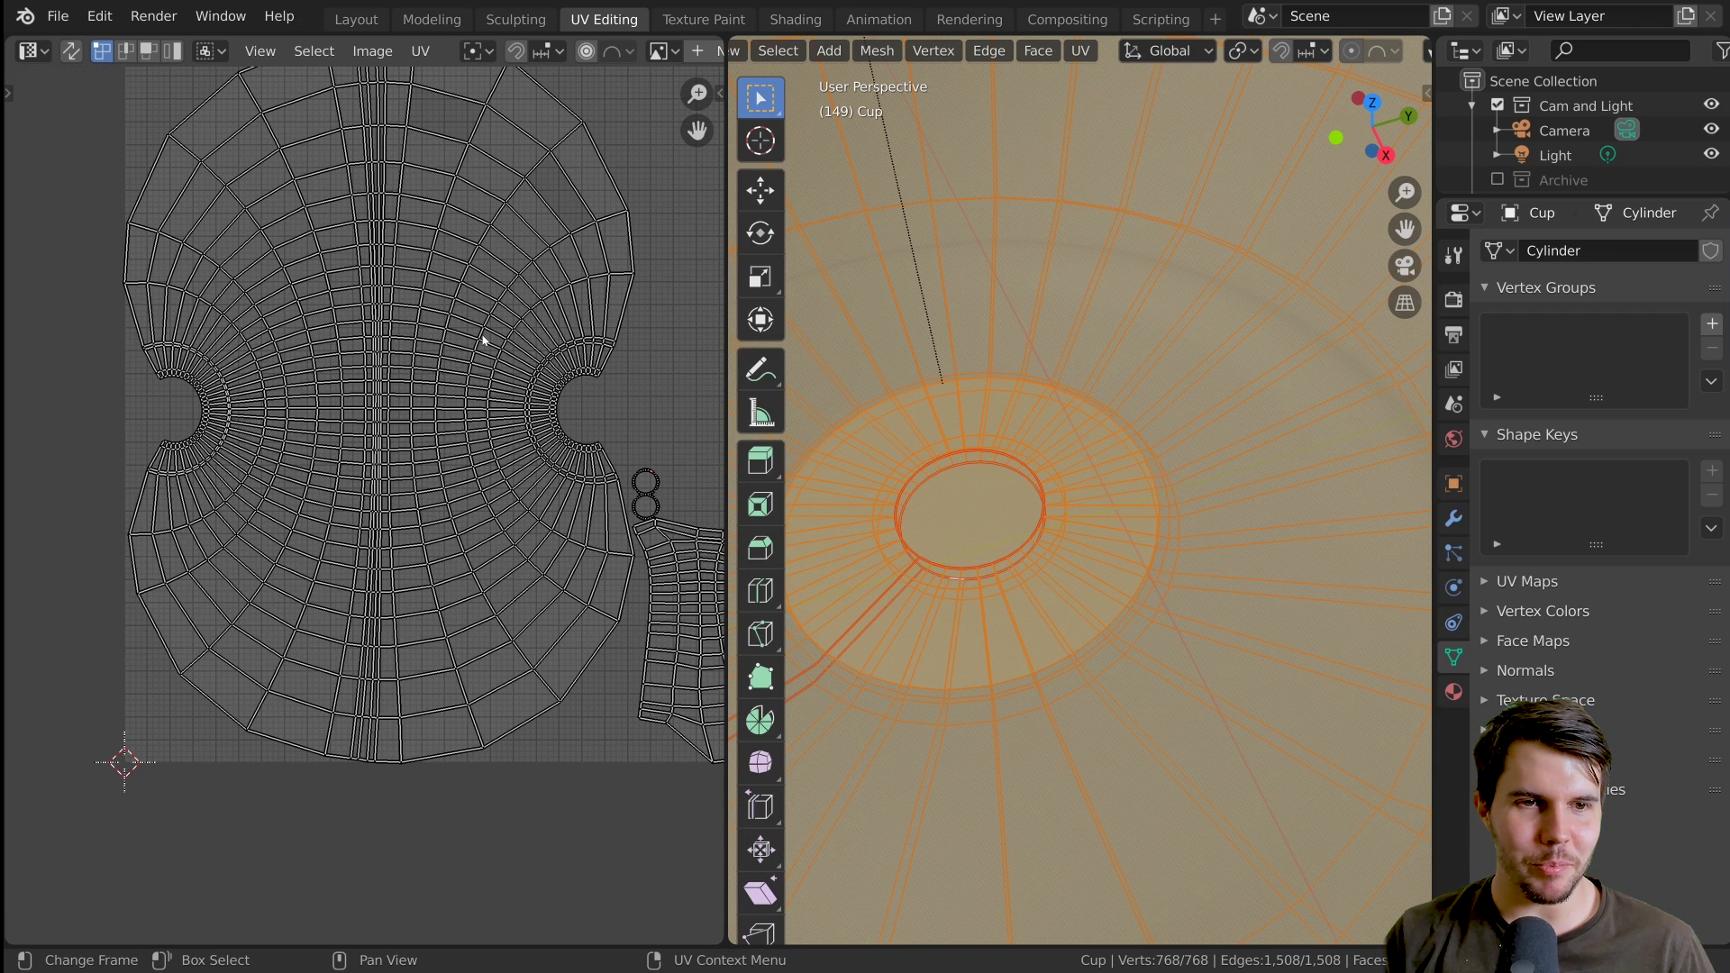
scroll(487, 360, down, 1)
shift+middle_drag(507, 435, 383, 389)
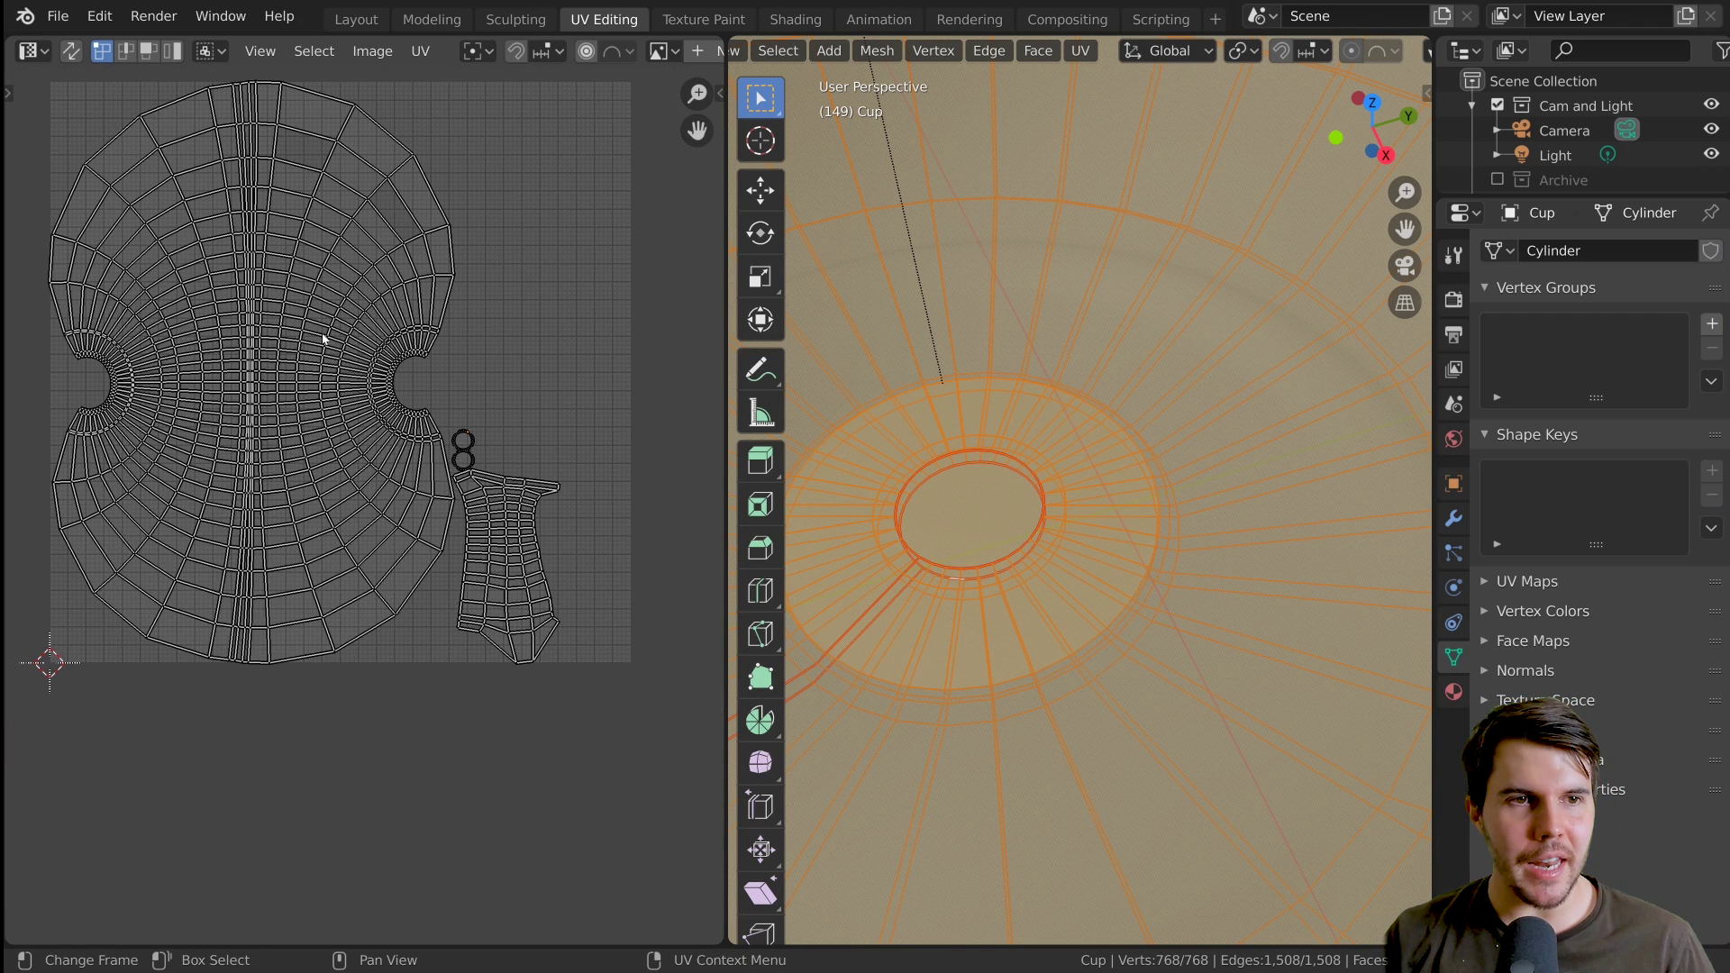
scroll(503, 368, down, 2)
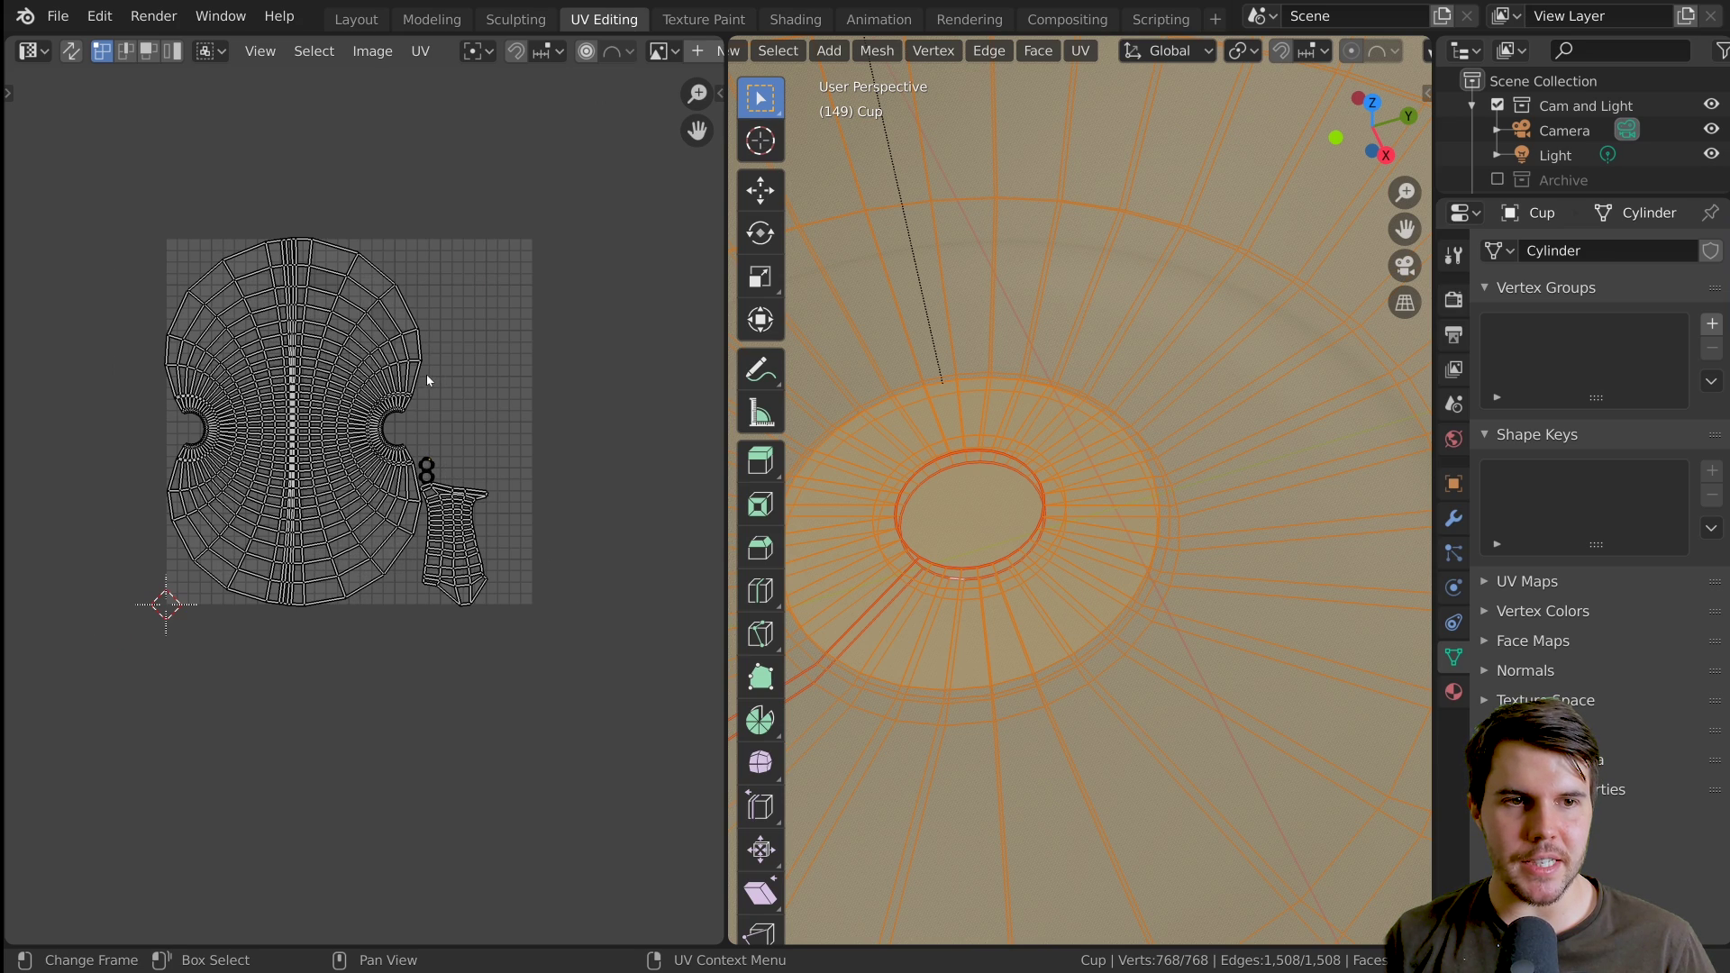
View the whole cup from the side and compare its seams with the complete UV layout
scroll(1073, 506, down, 7)
middle_drag(1073, 506, 1057, 365)
scroll(1069, 444, down, 4)
scroll(1063, 399, up, 1)
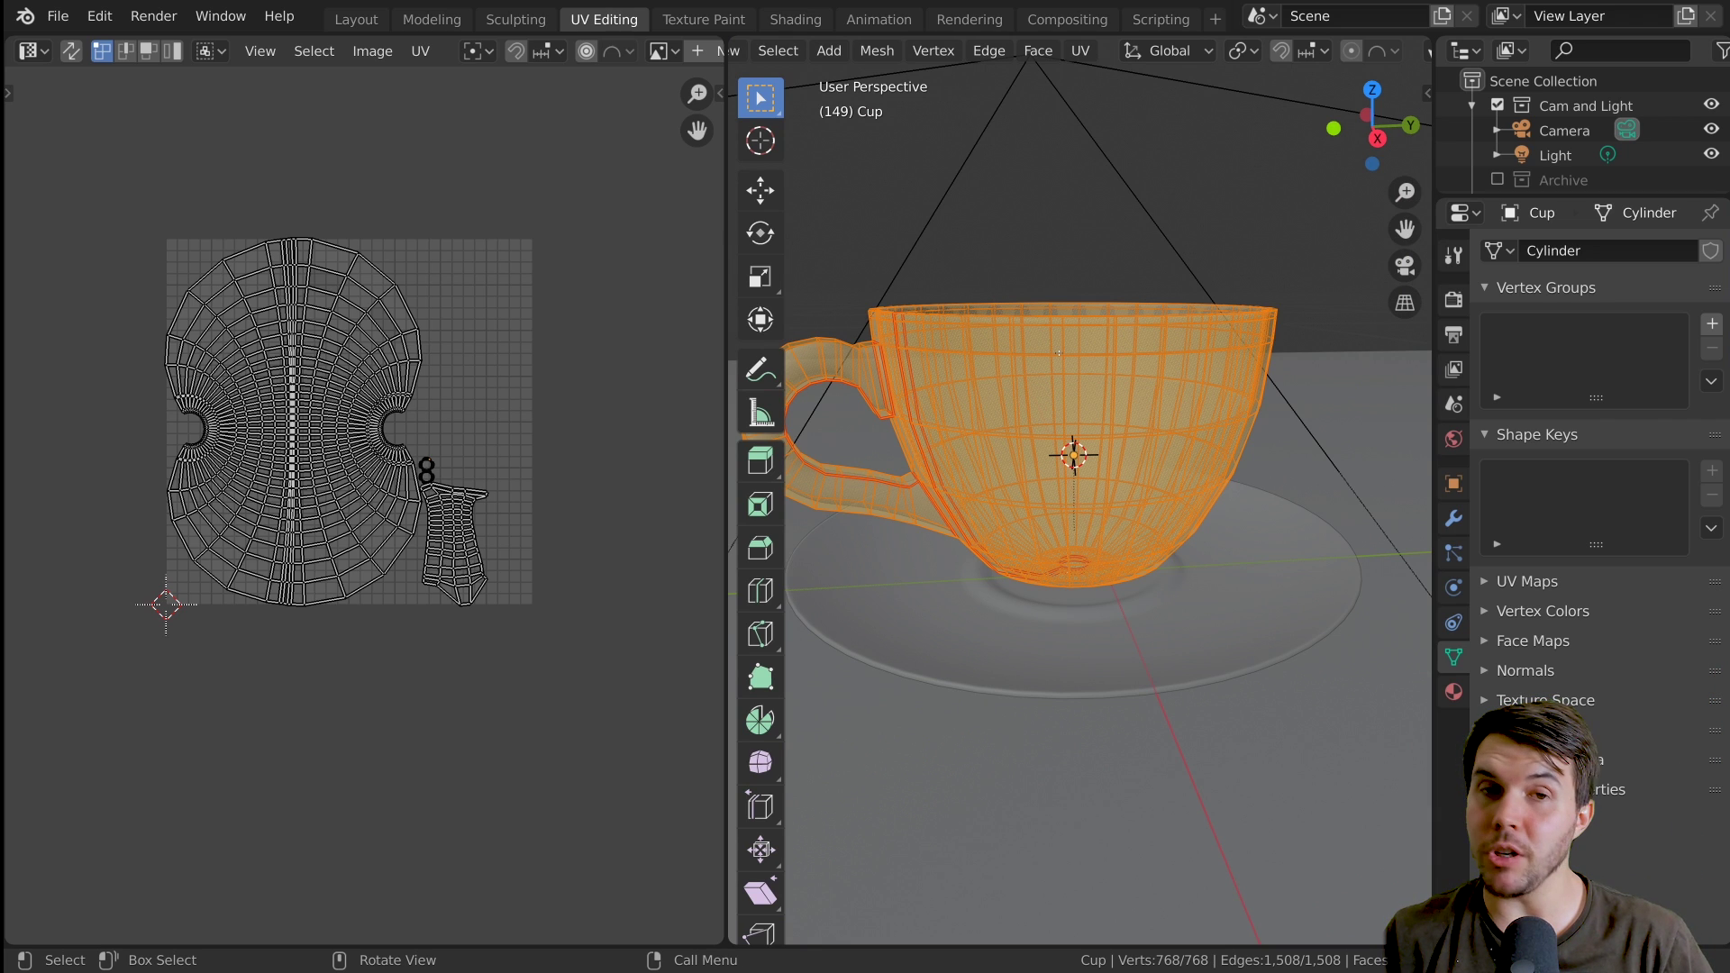
middle_drag(1059, 352, 1069, 391)
scroll(1069, 392, up, 1)
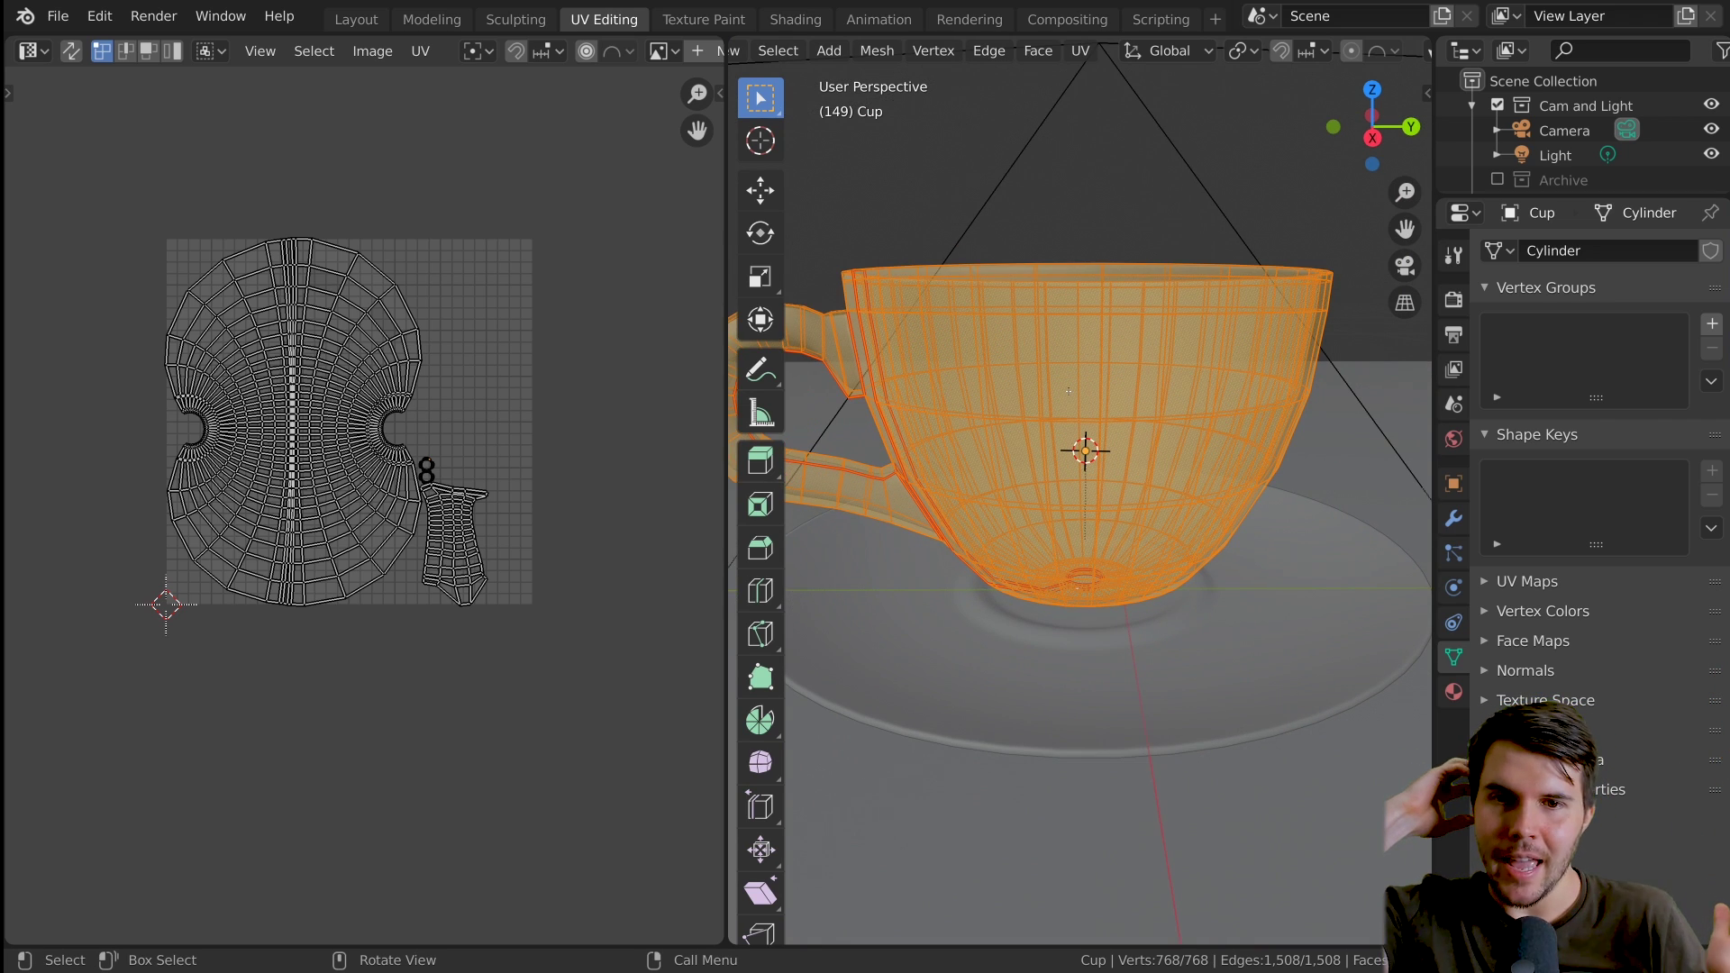
middle_drag(1069, 391, 1082, 480)
scroll(207, 301, up, 2)
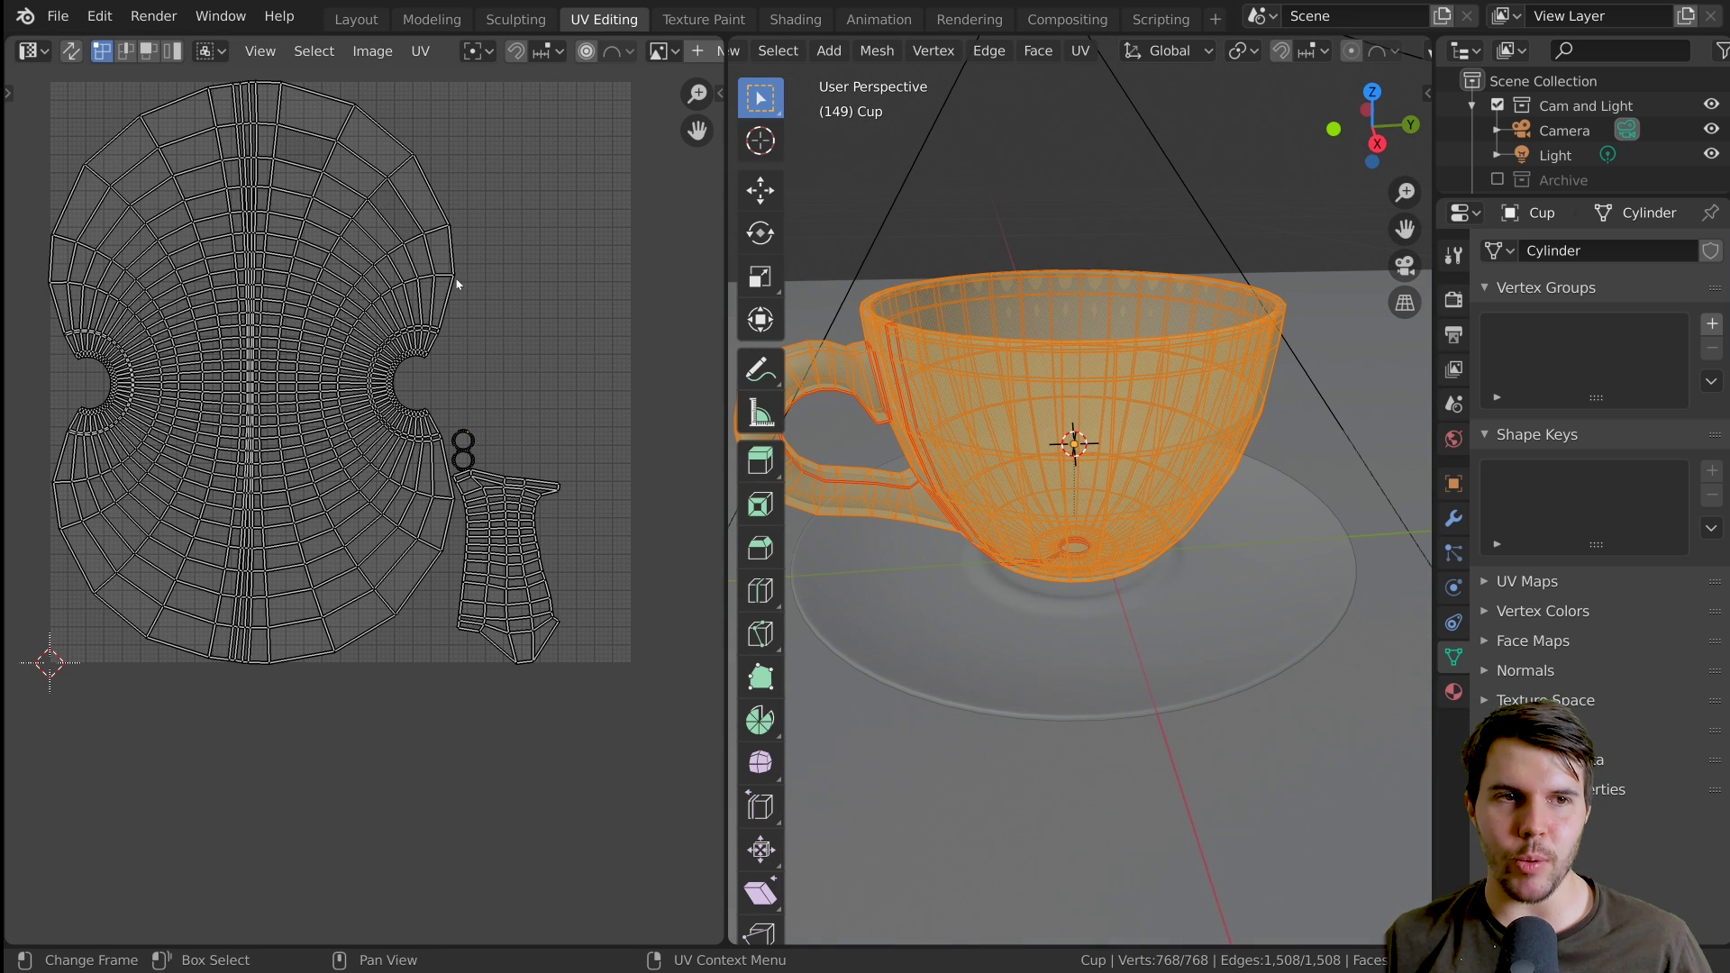
scroll(487, 335, down, 2)
shift+middle_drag(437, 316, 497, 341)
scroll(500, 345, up, 1)
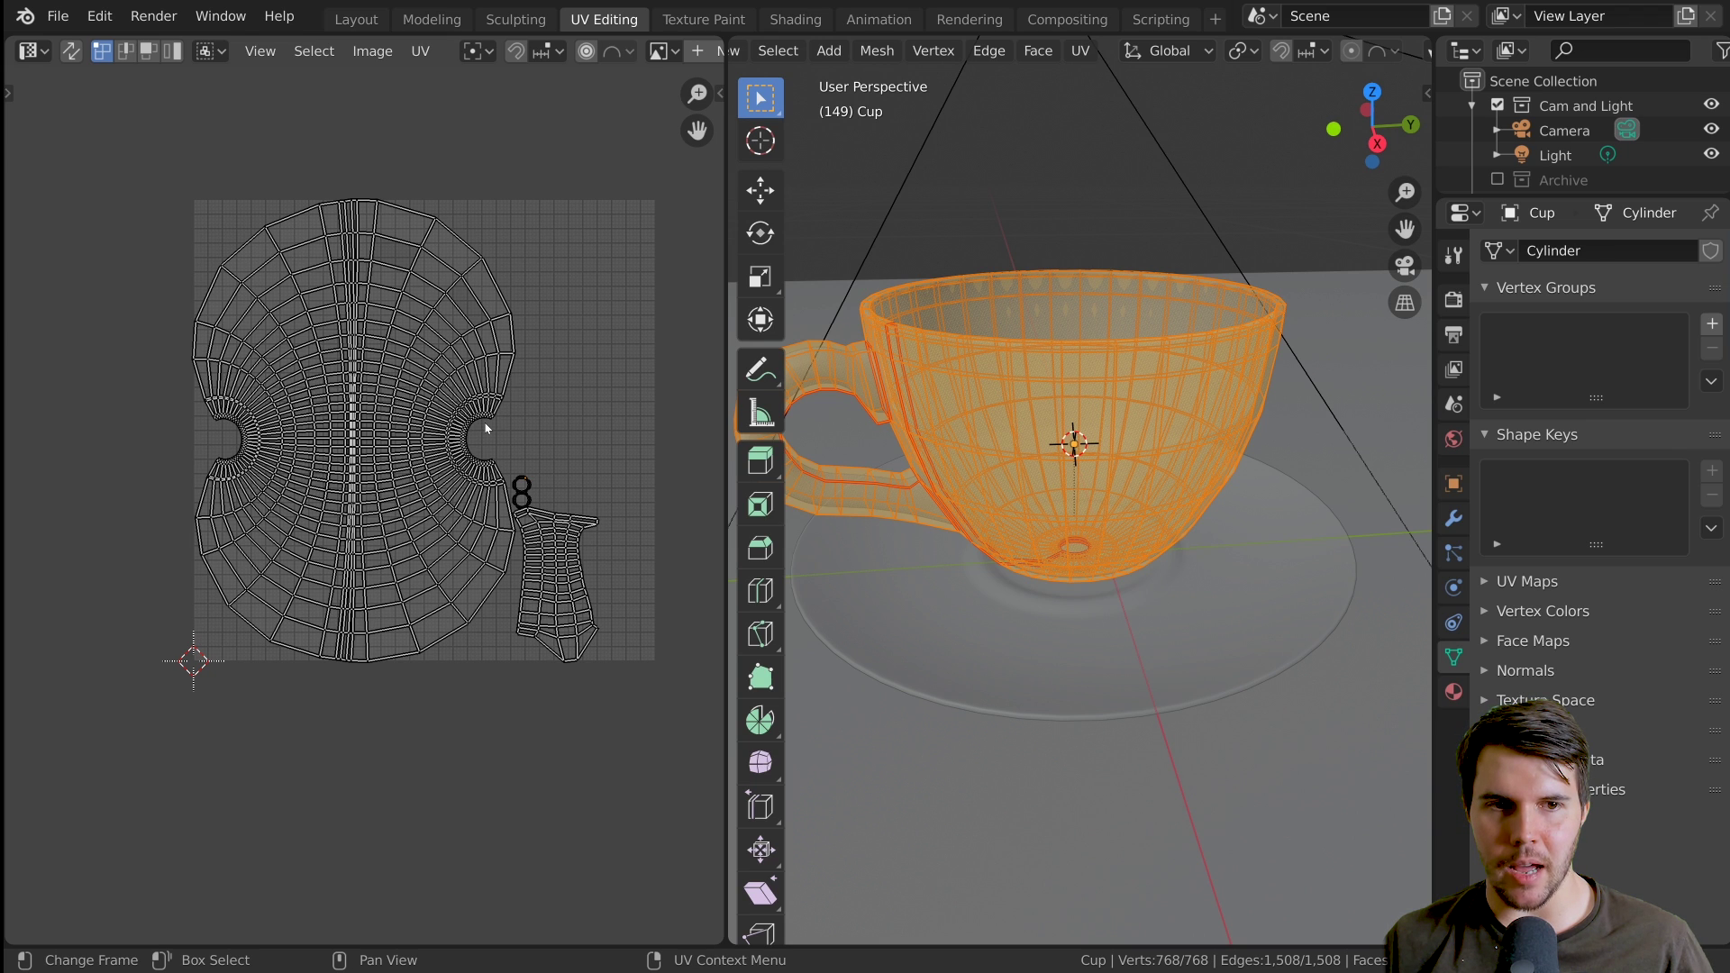
scroll(503, 433, up, 2)
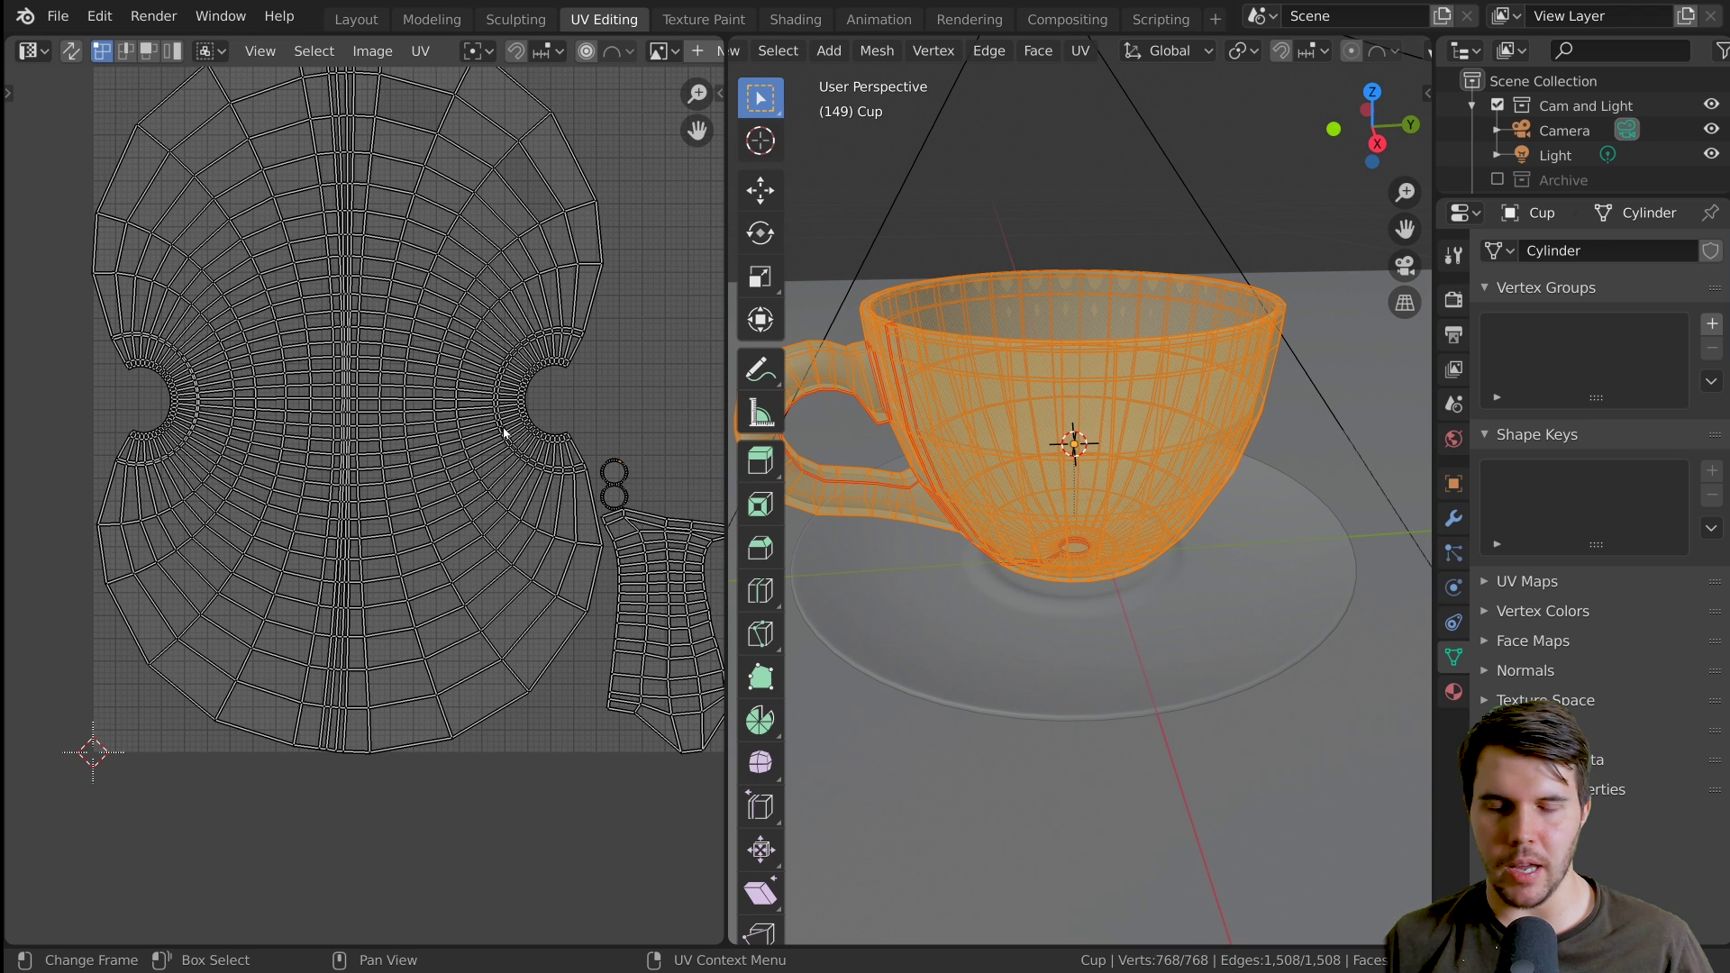
scroll(504, 432, down, 2)
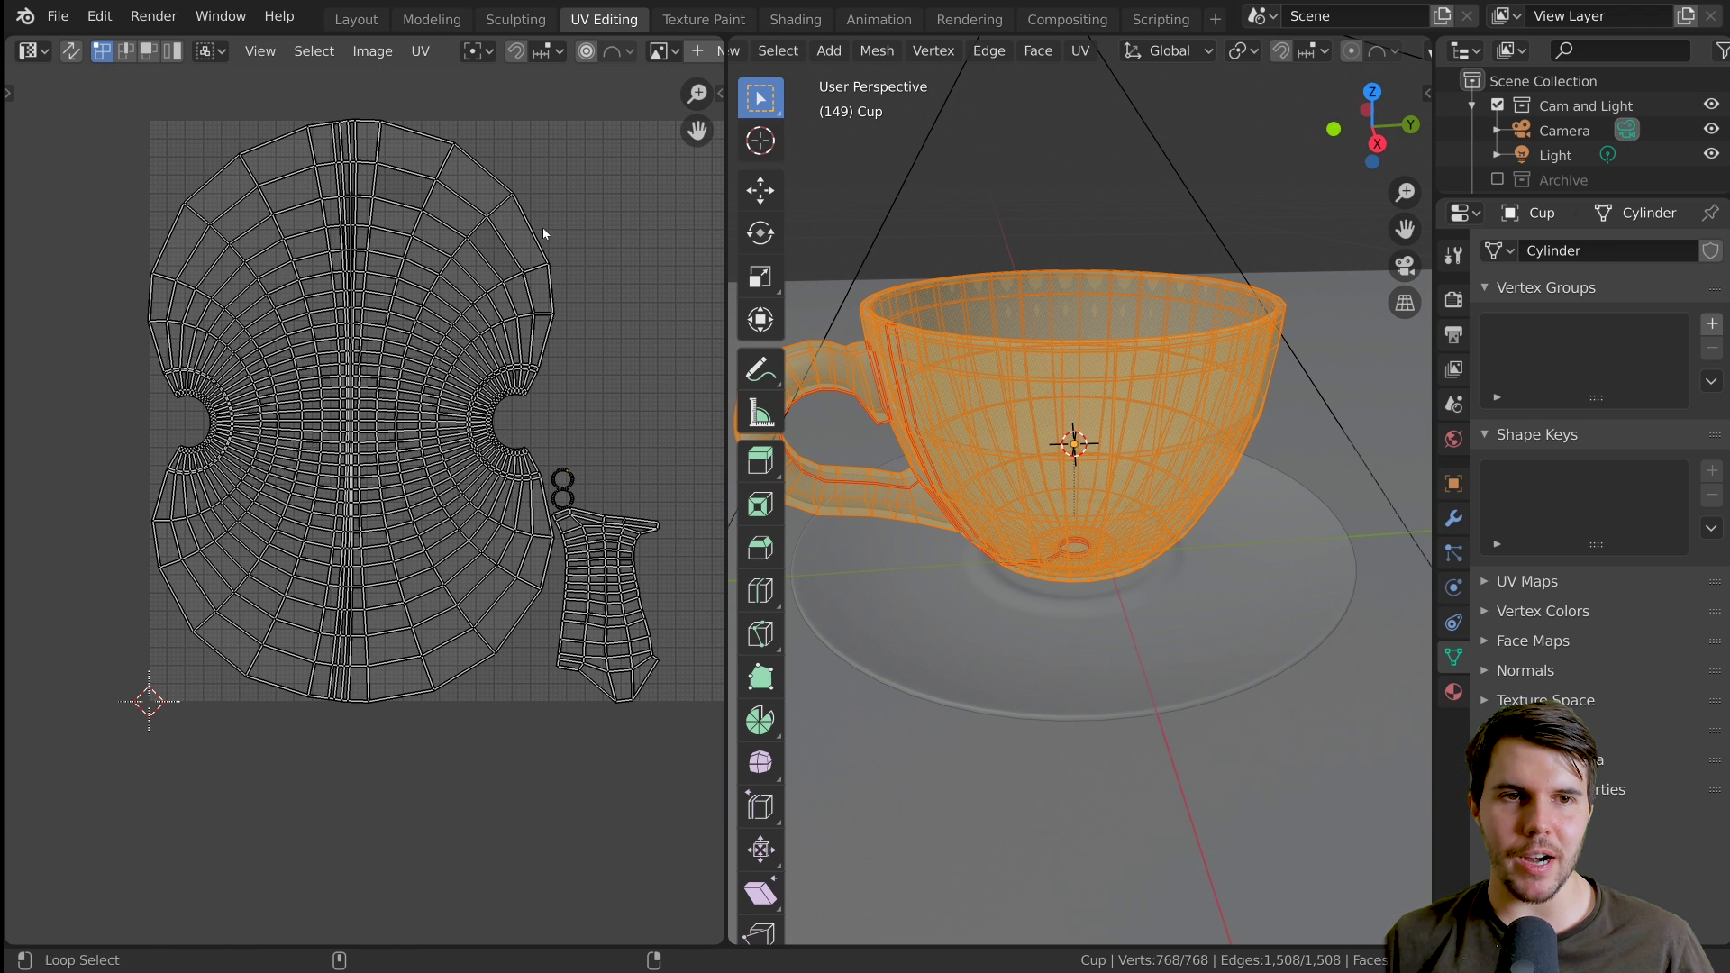
Try rotating the upper outer edge loop of the body's UV island, scaling it freely and scaling it along Y
alt+click(540, 234)
key(r)
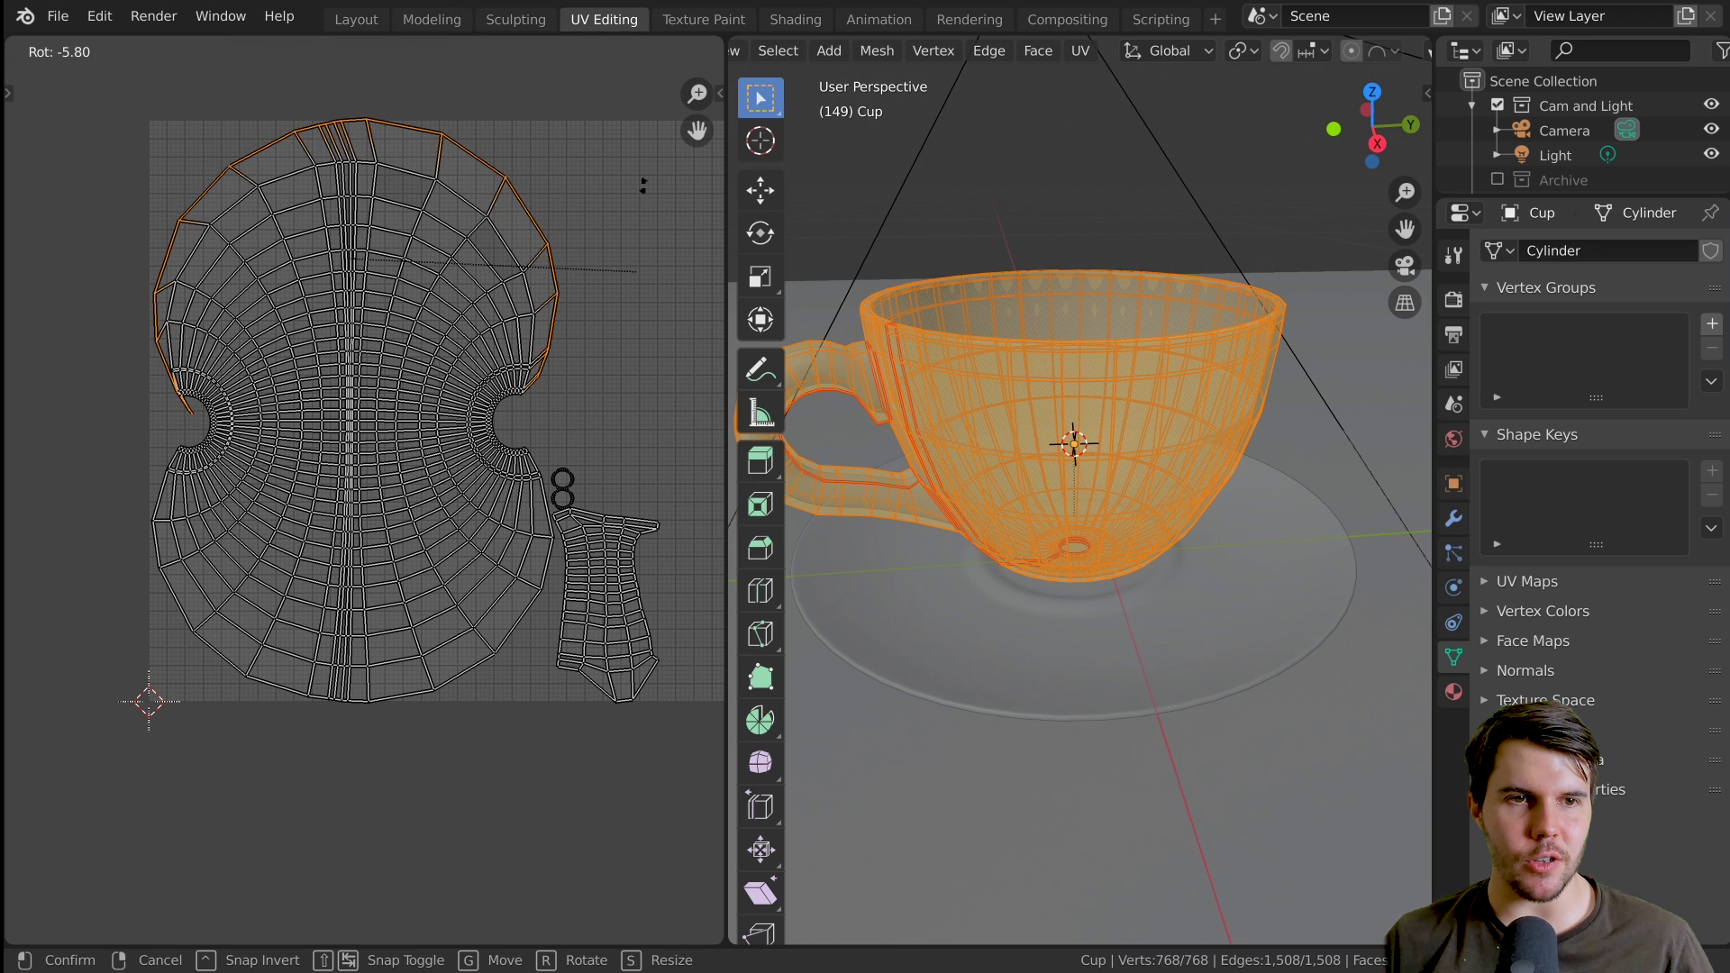
key(Escape)
key(s)
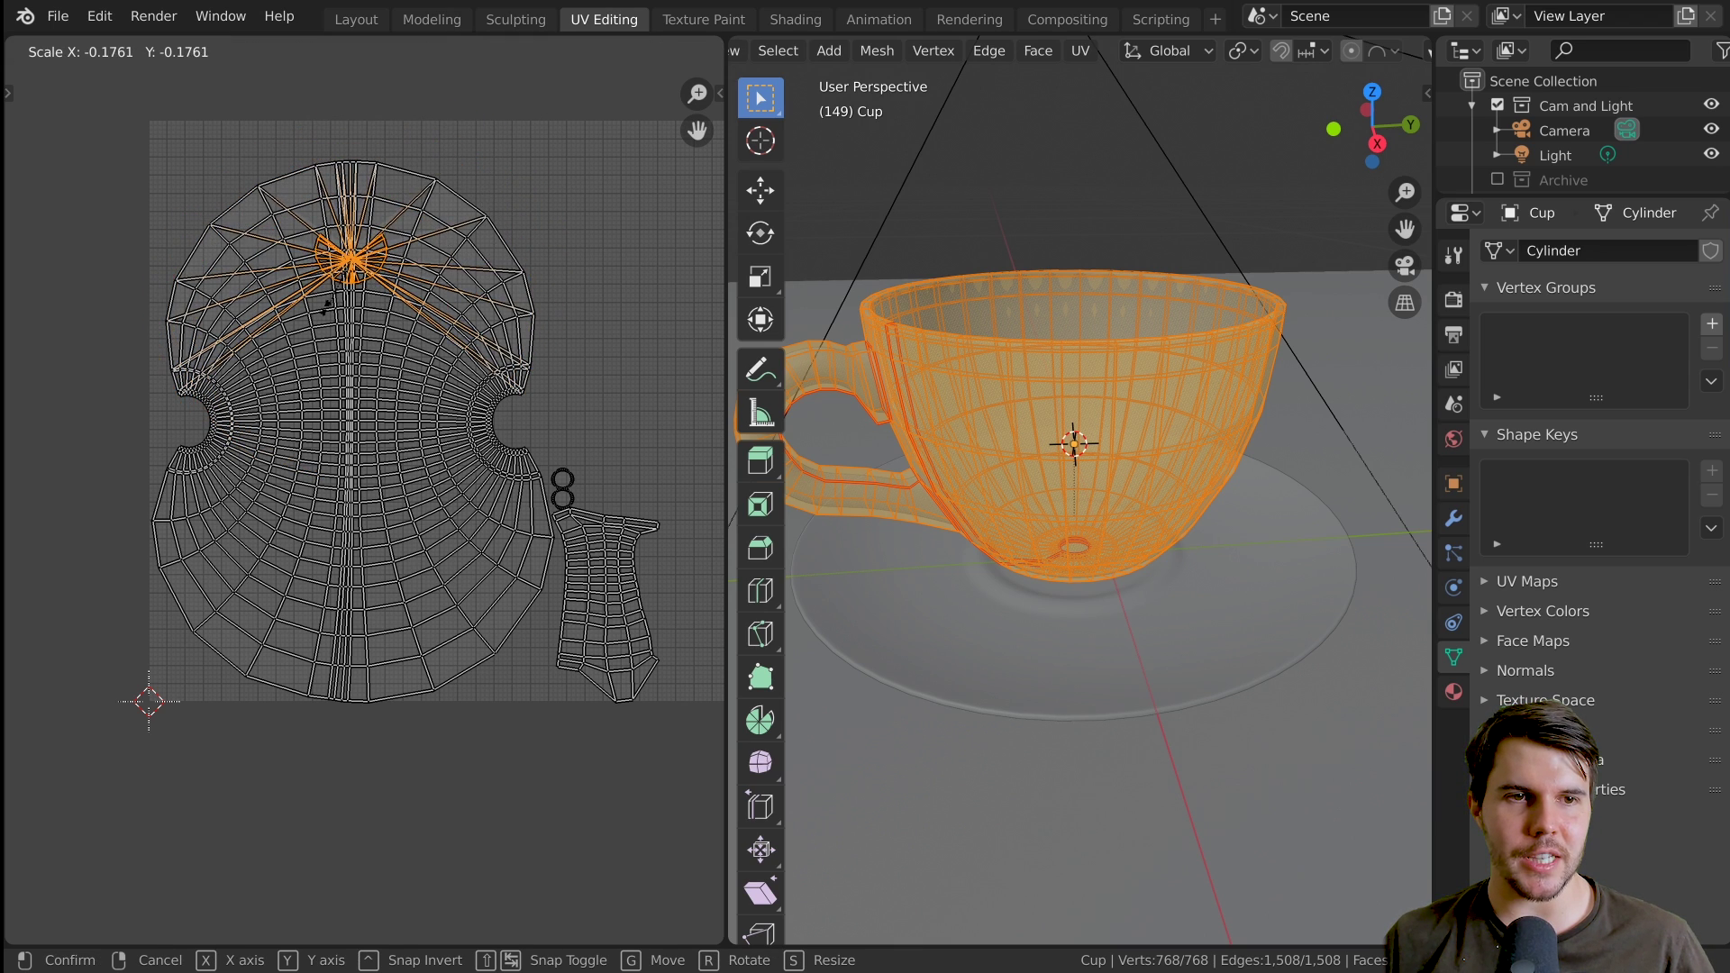
key(Escape)
key(s)
key(y)
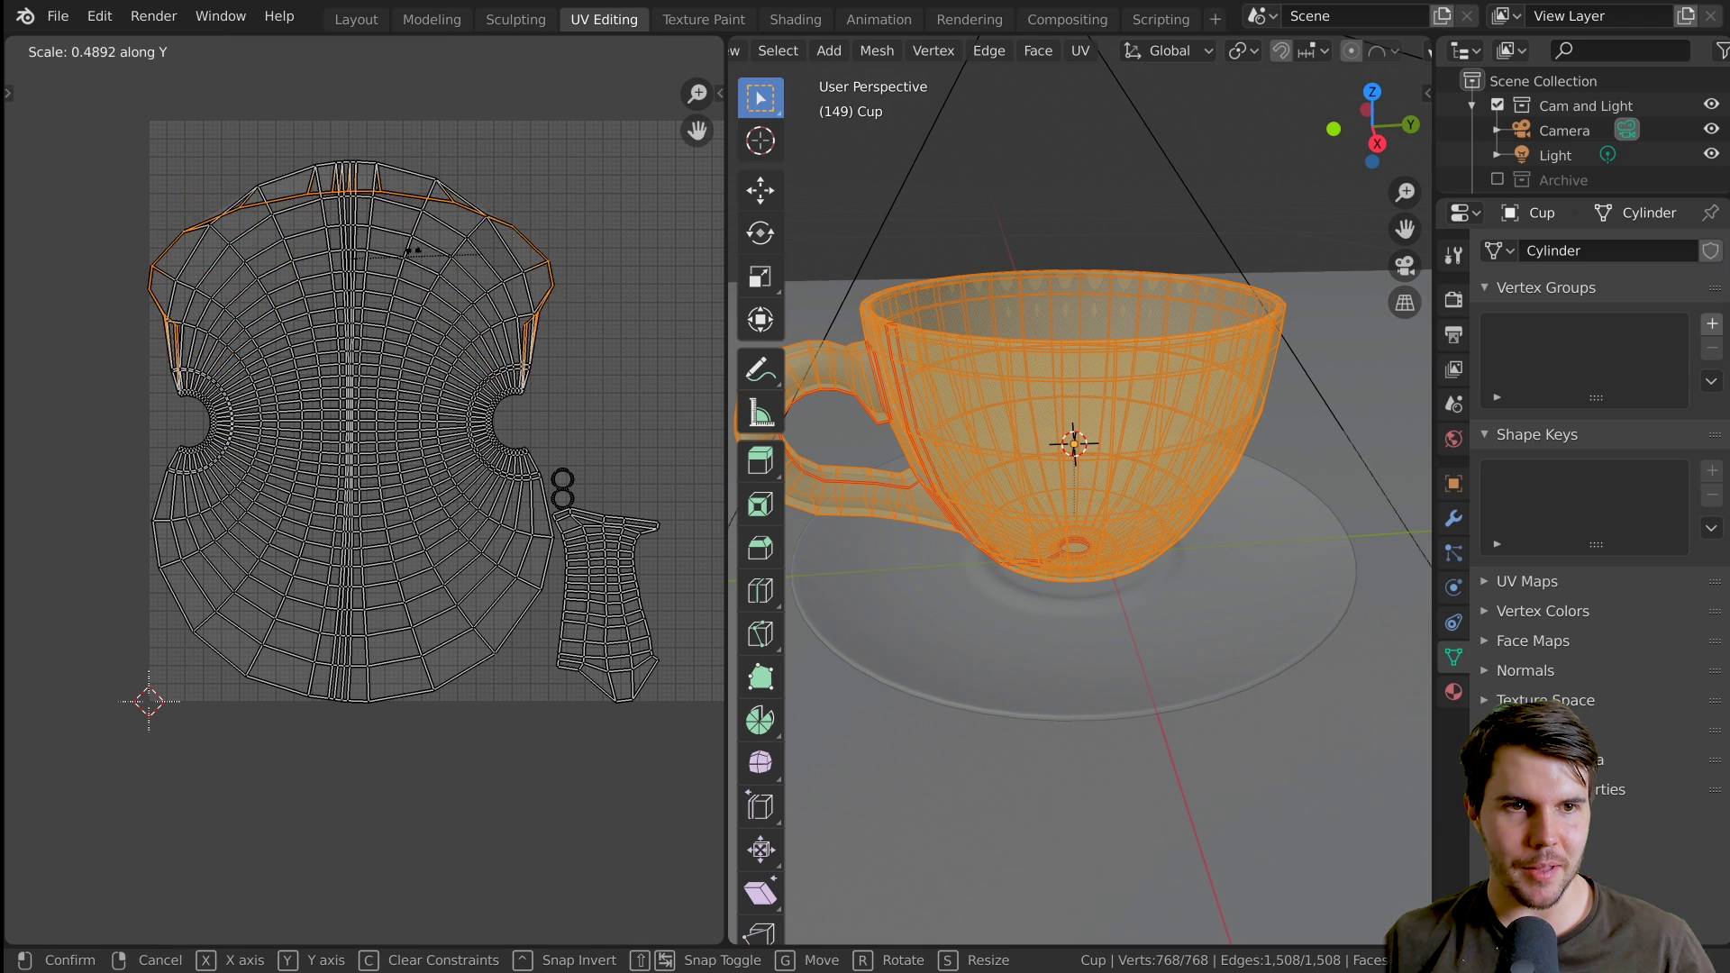
key(Escape)
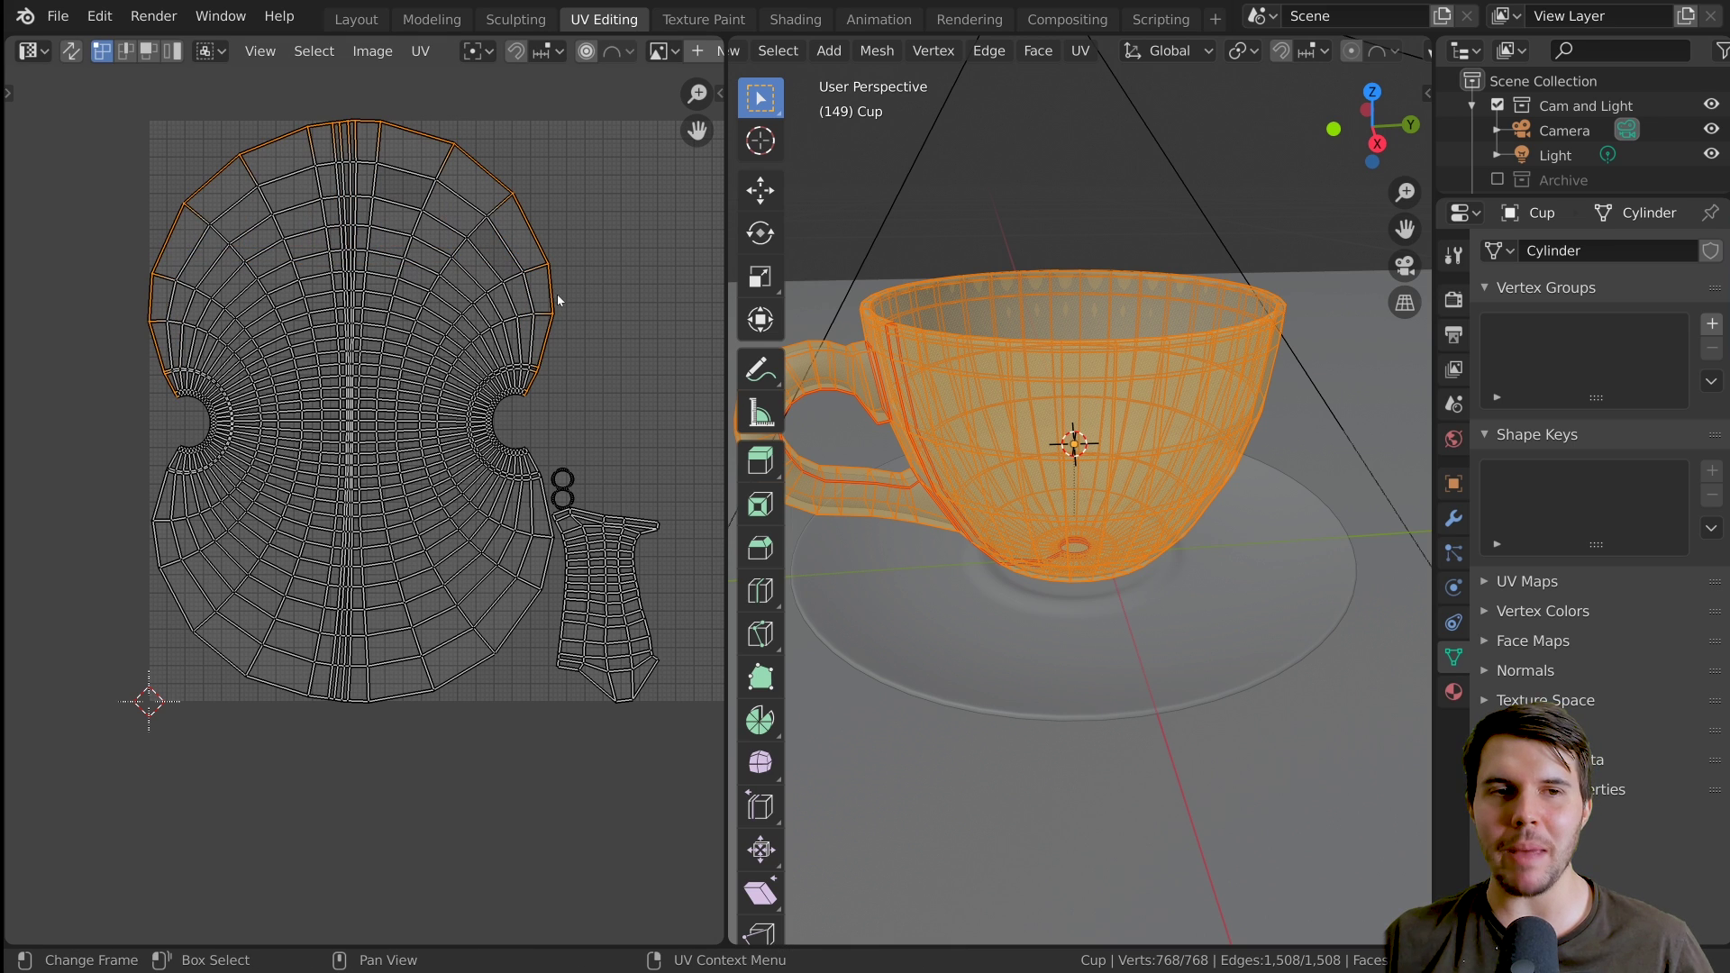
key(a)
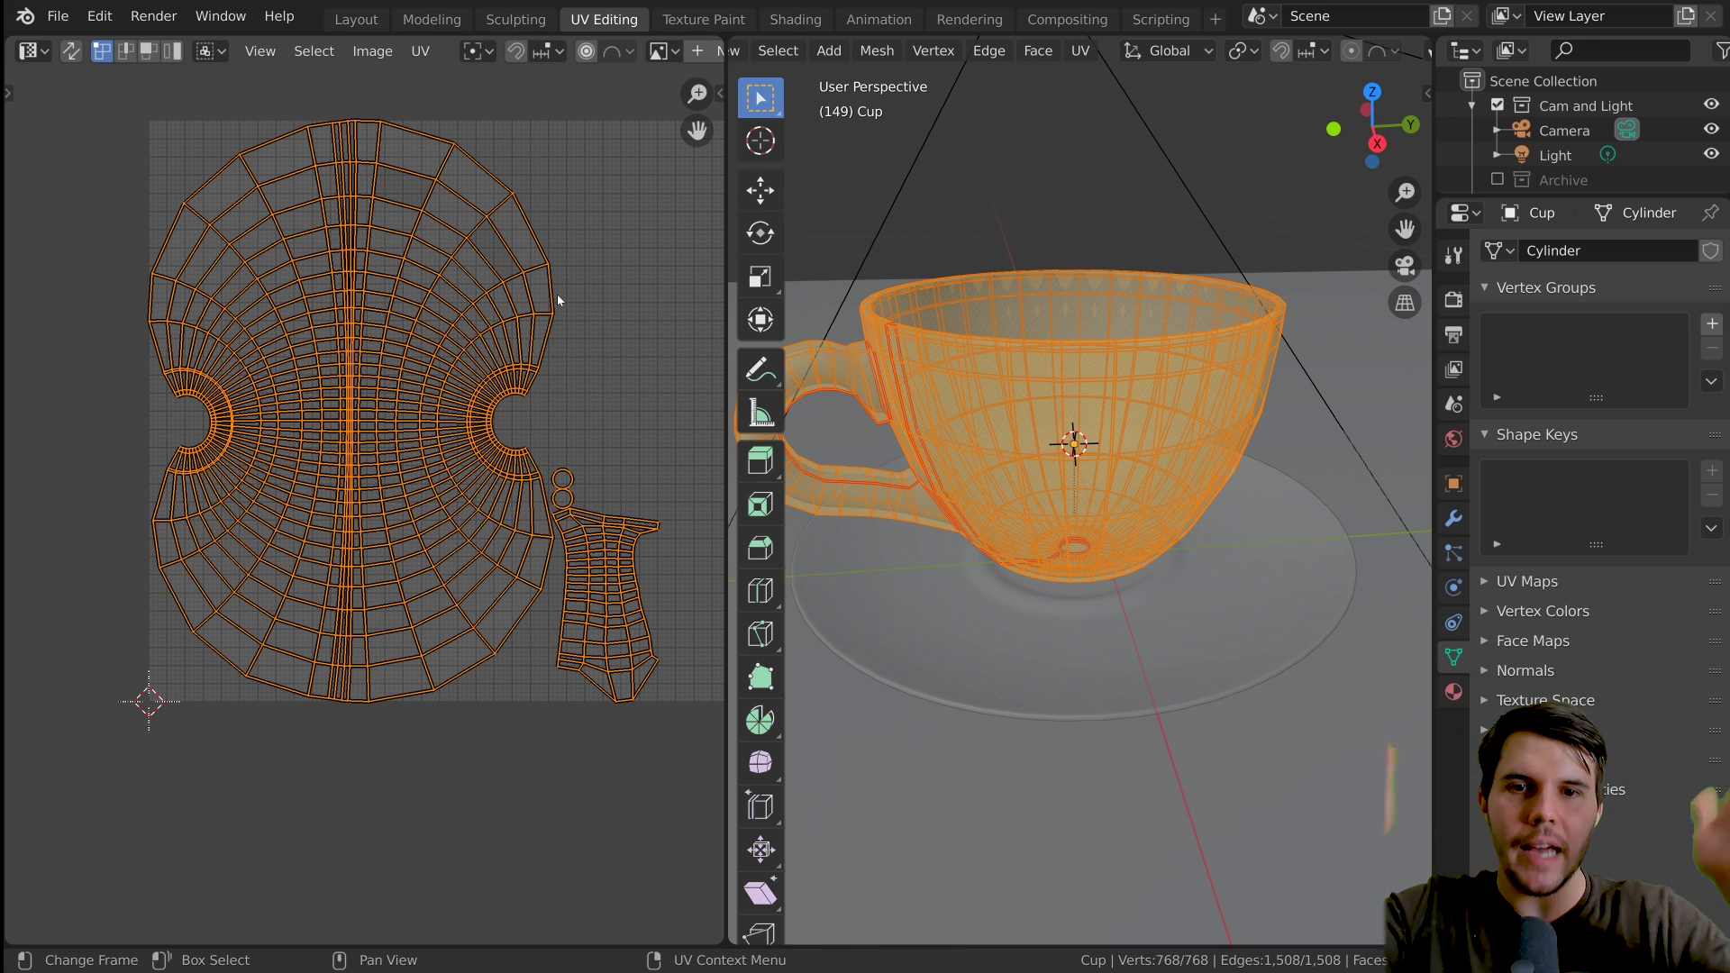
key(alt+a)
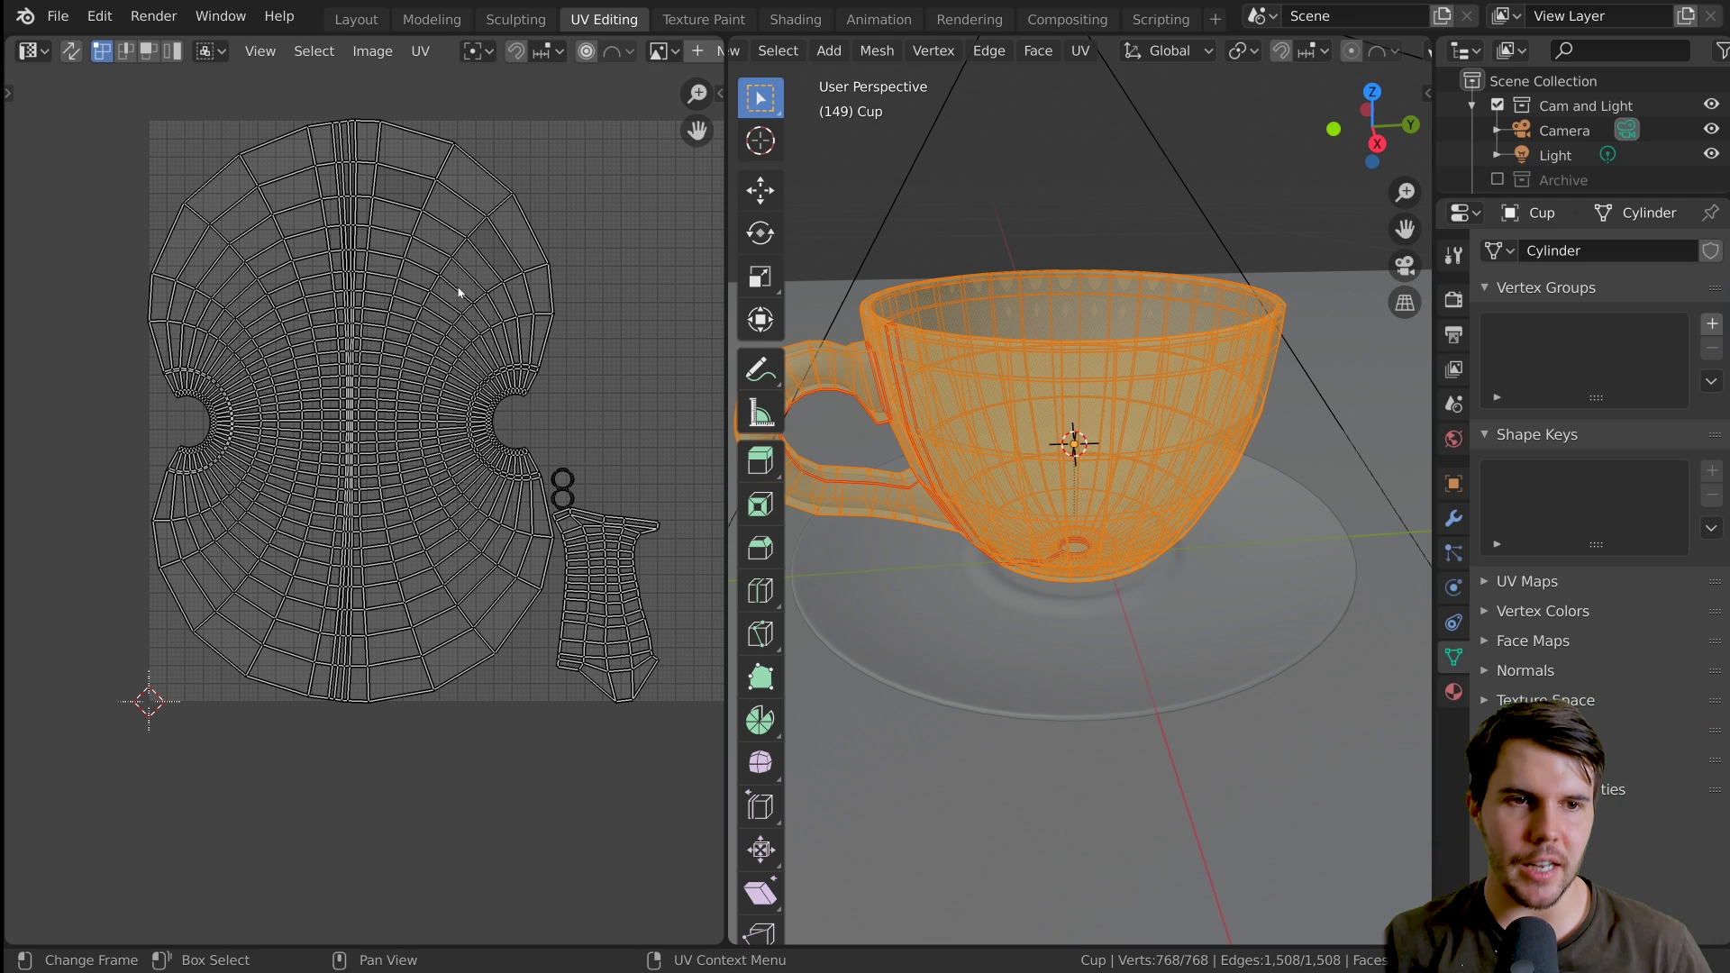
scroll(493, 140, up, 1)
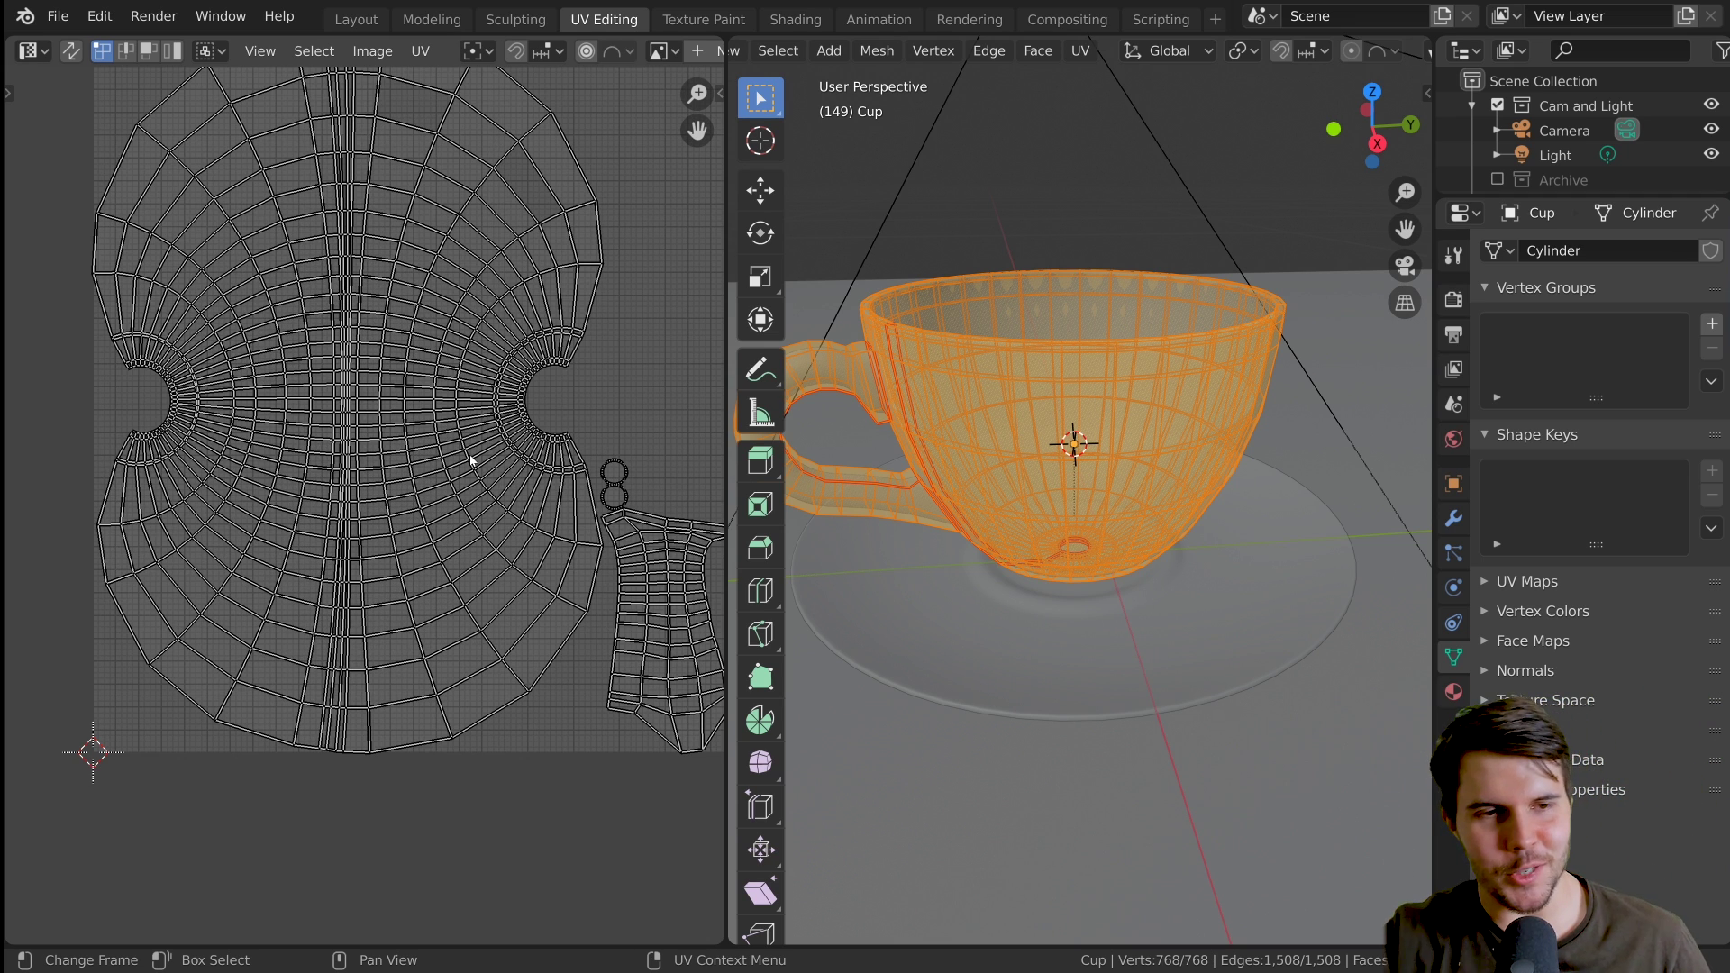
scroll(471, 460, down, 1)
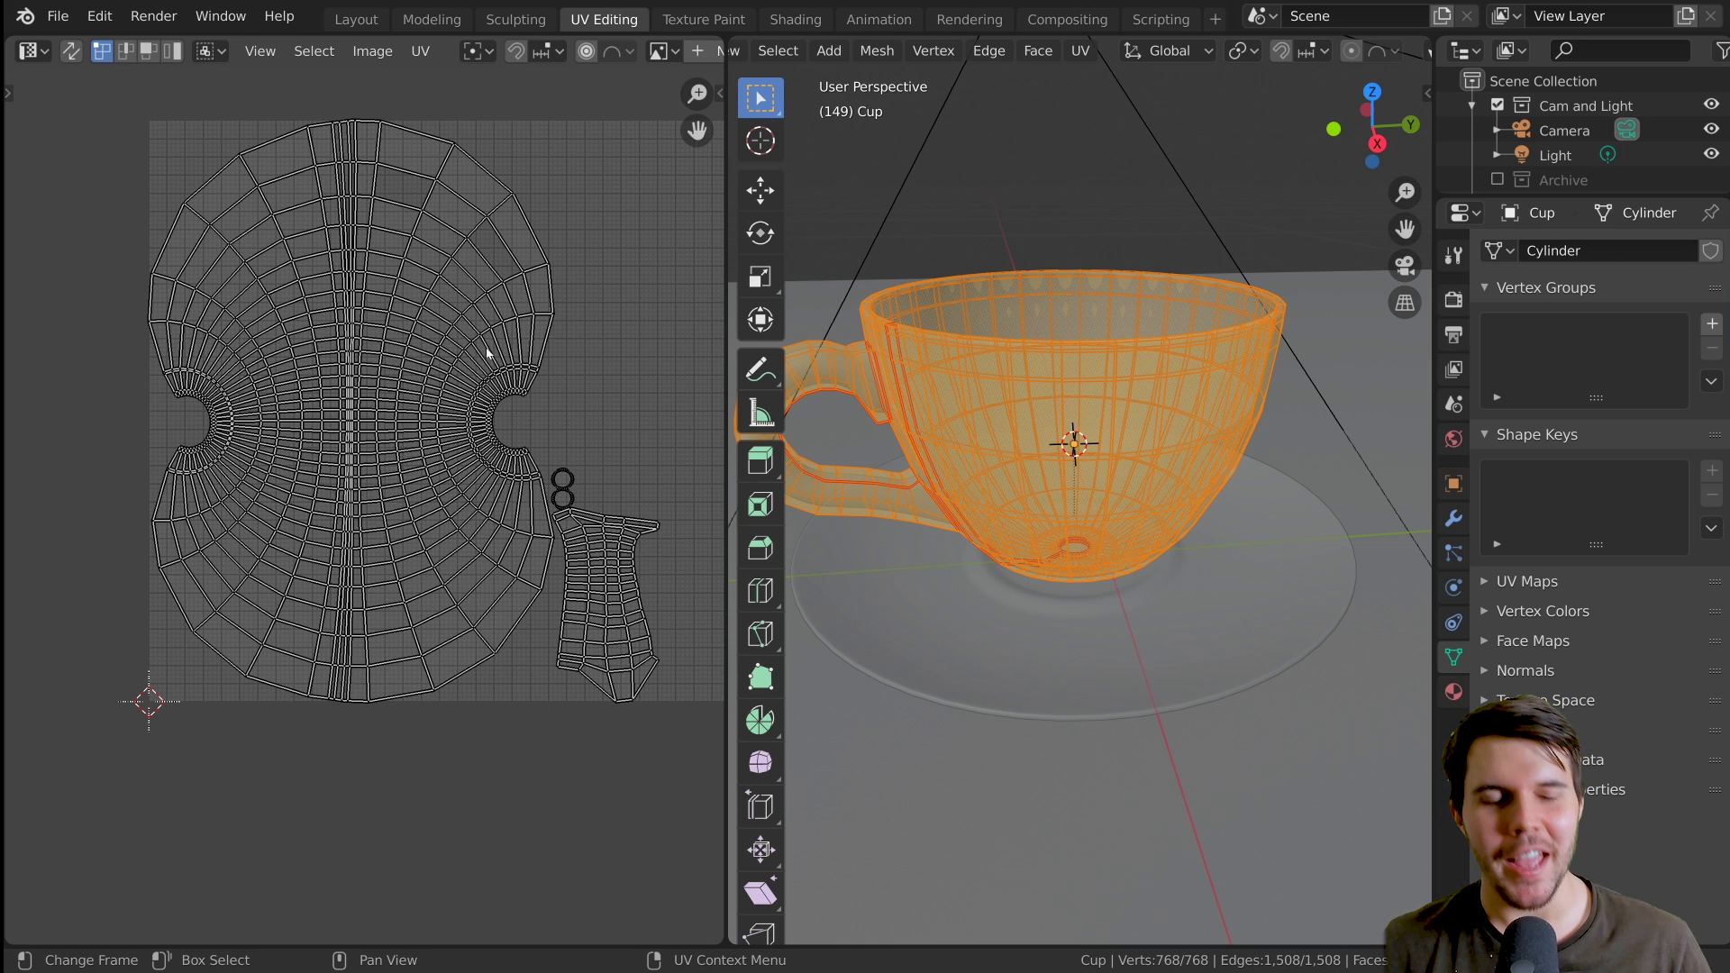
Search the add-ons in the preferences for "uv" and check that the UV Squares add-on is enabled
alt+click(532, 233)
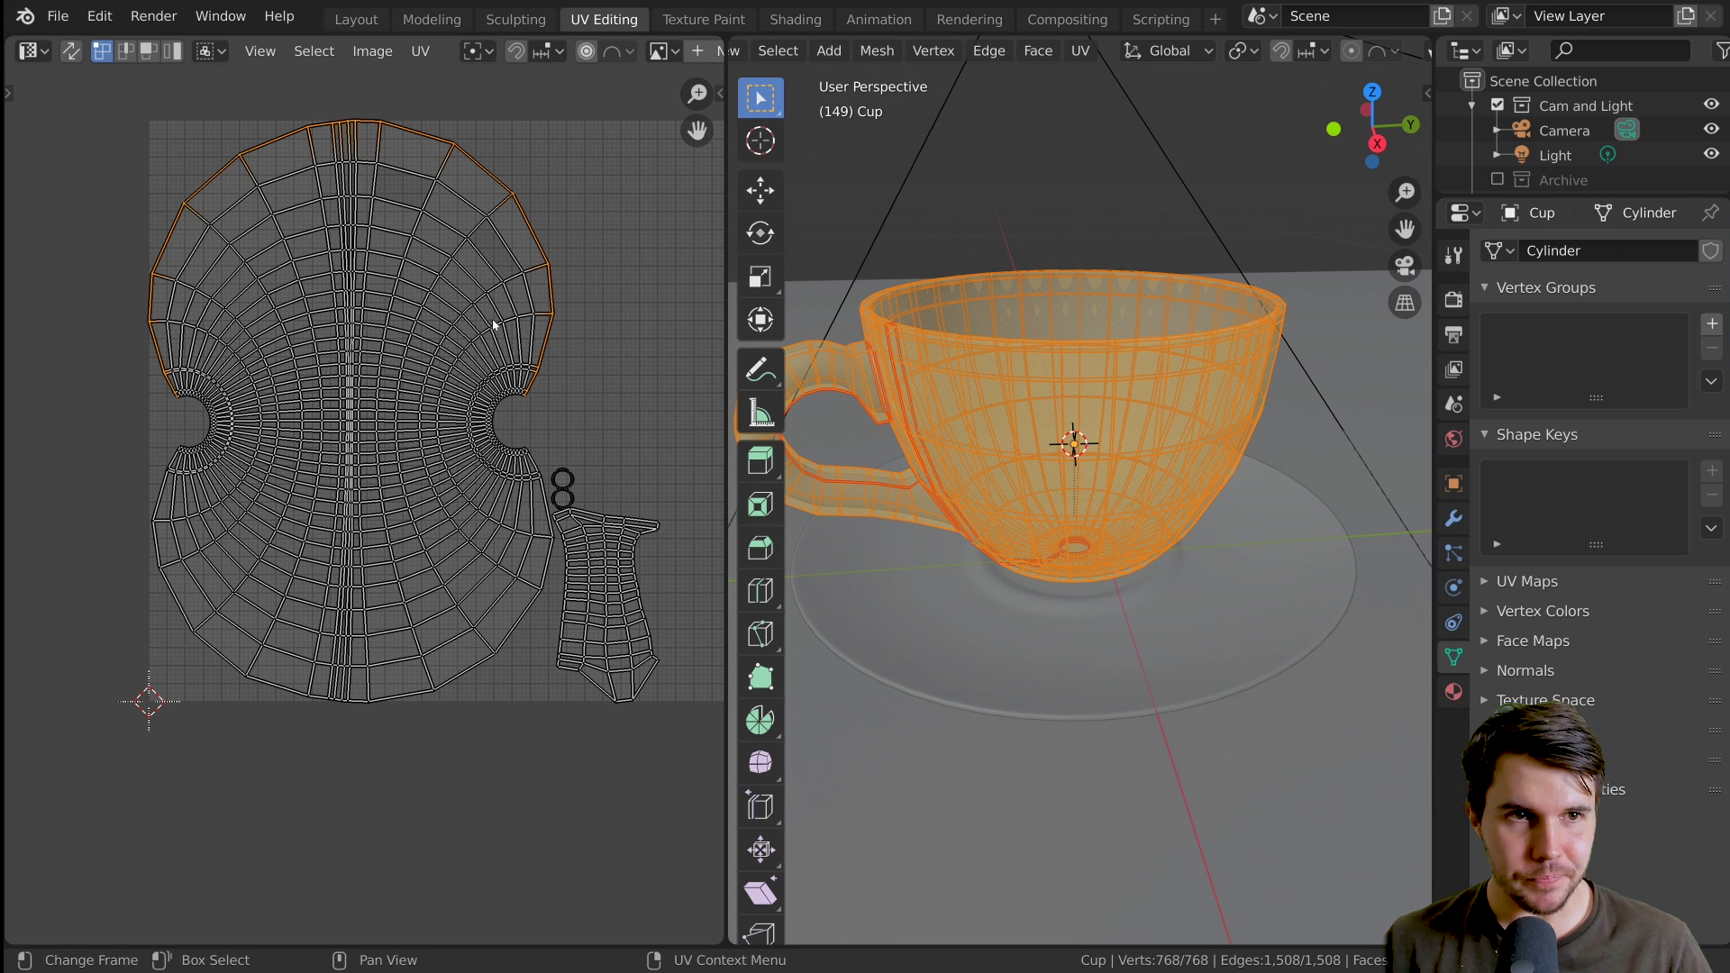
click(99, 17)
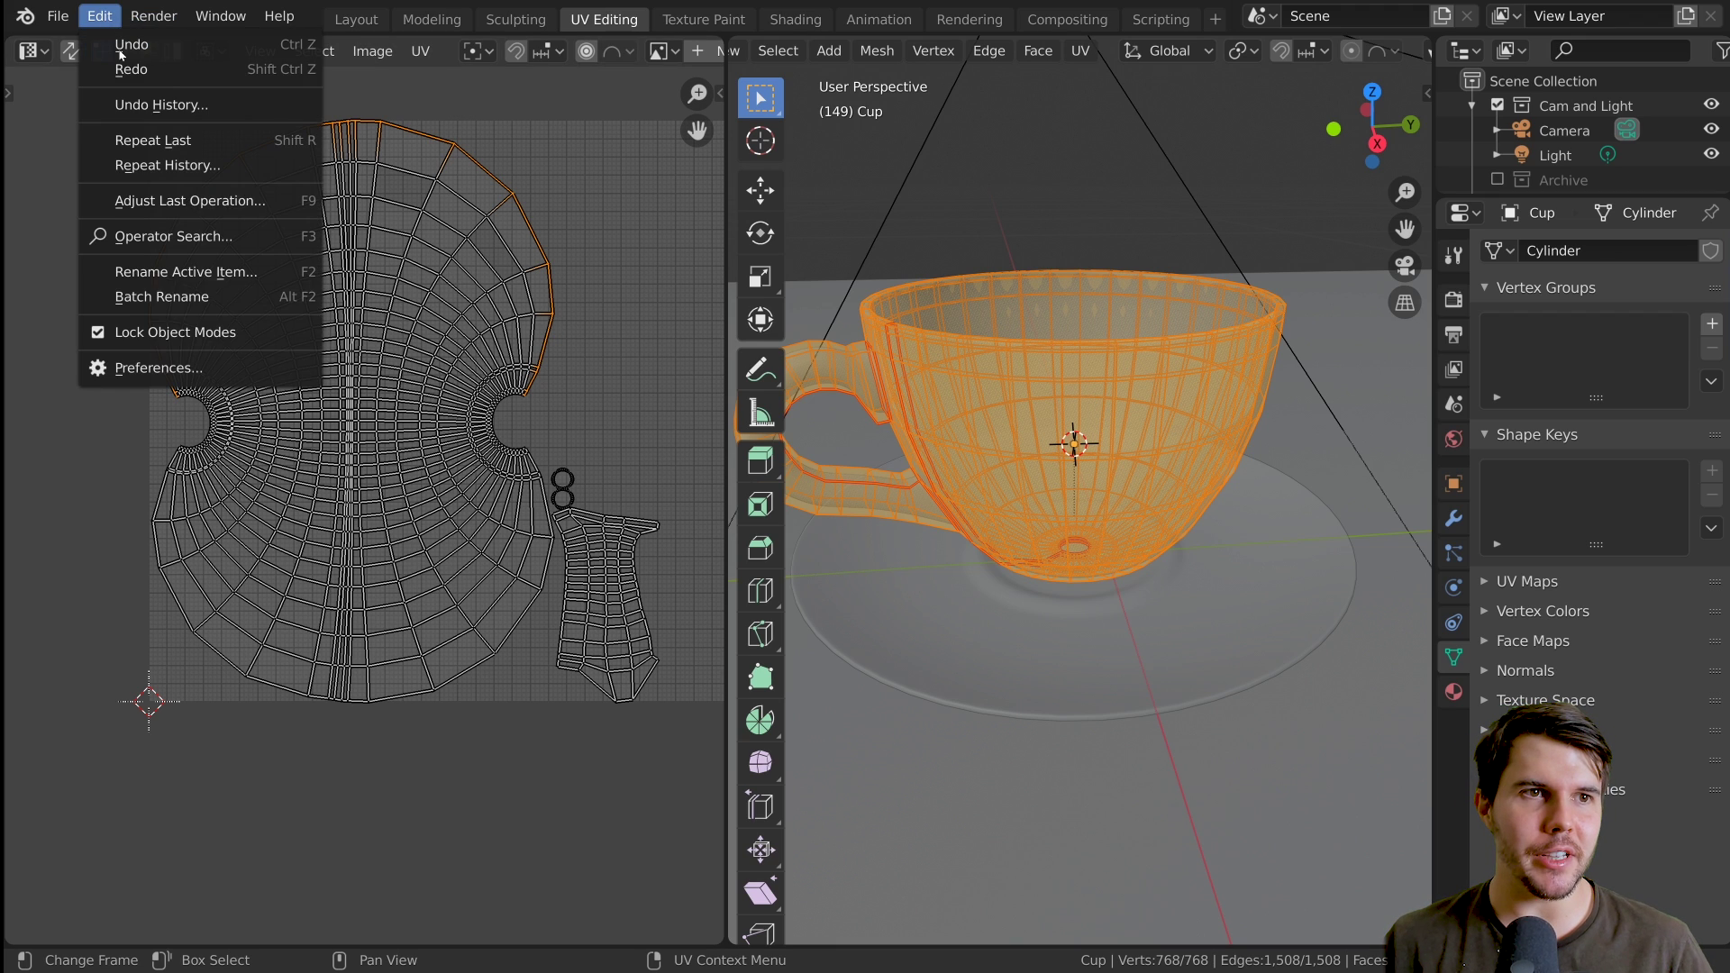
click(135, 366)
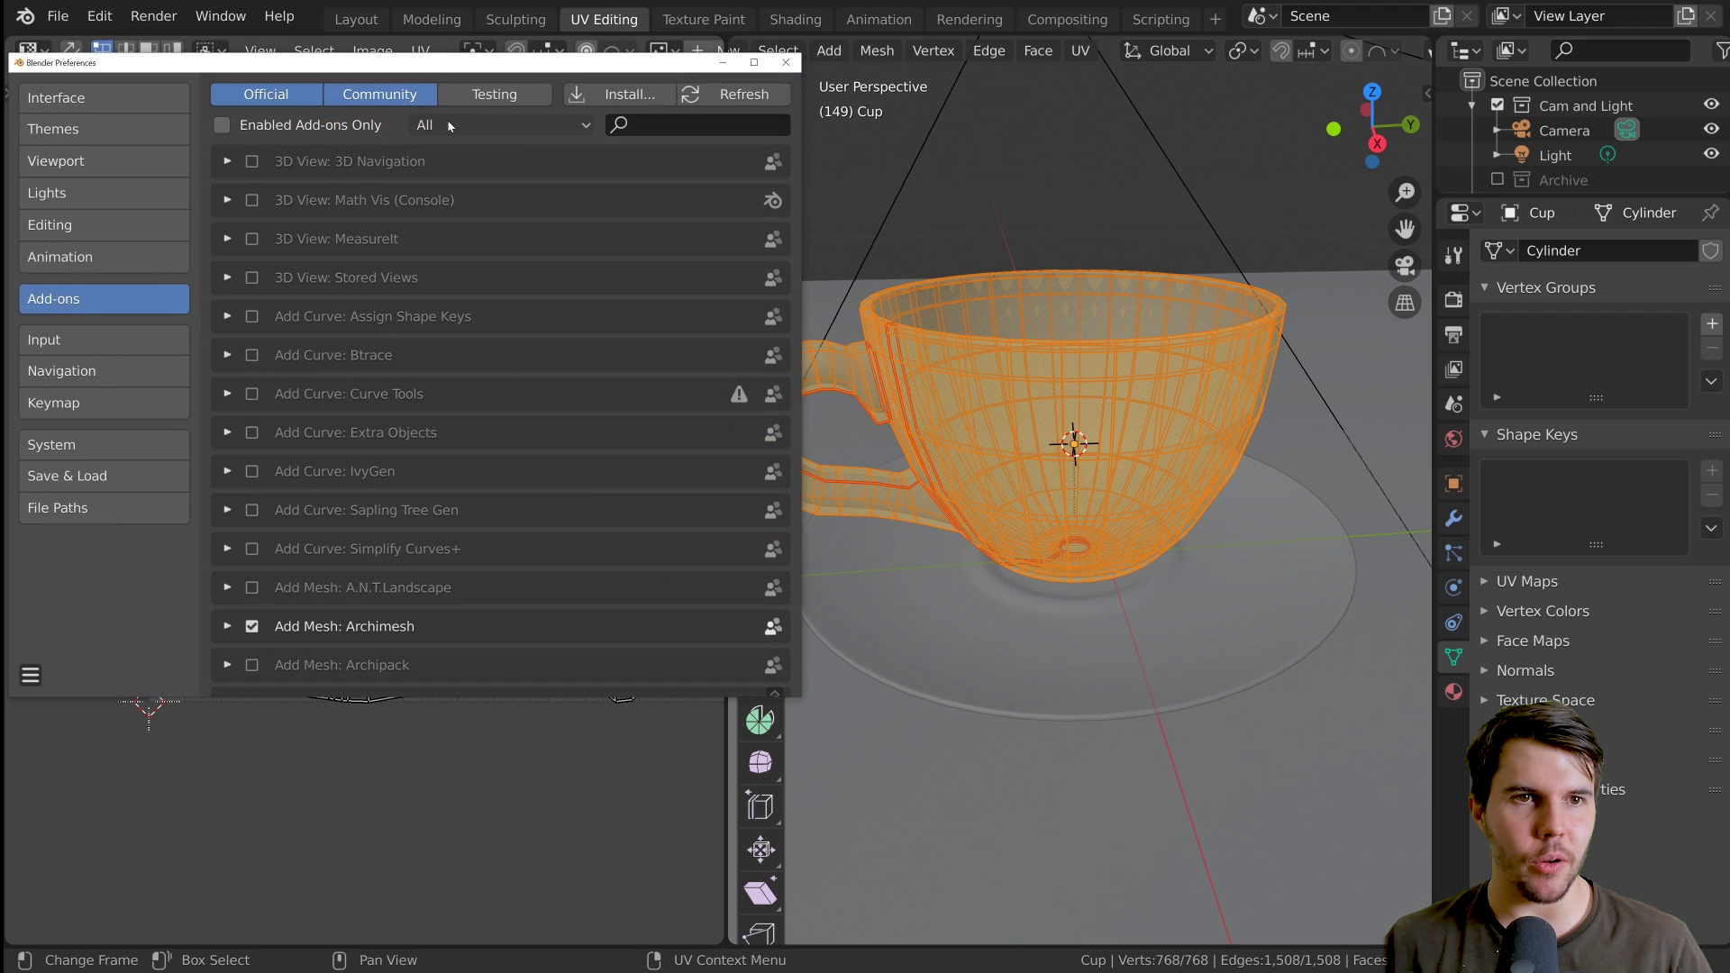
click(655, 126)
text(uv)
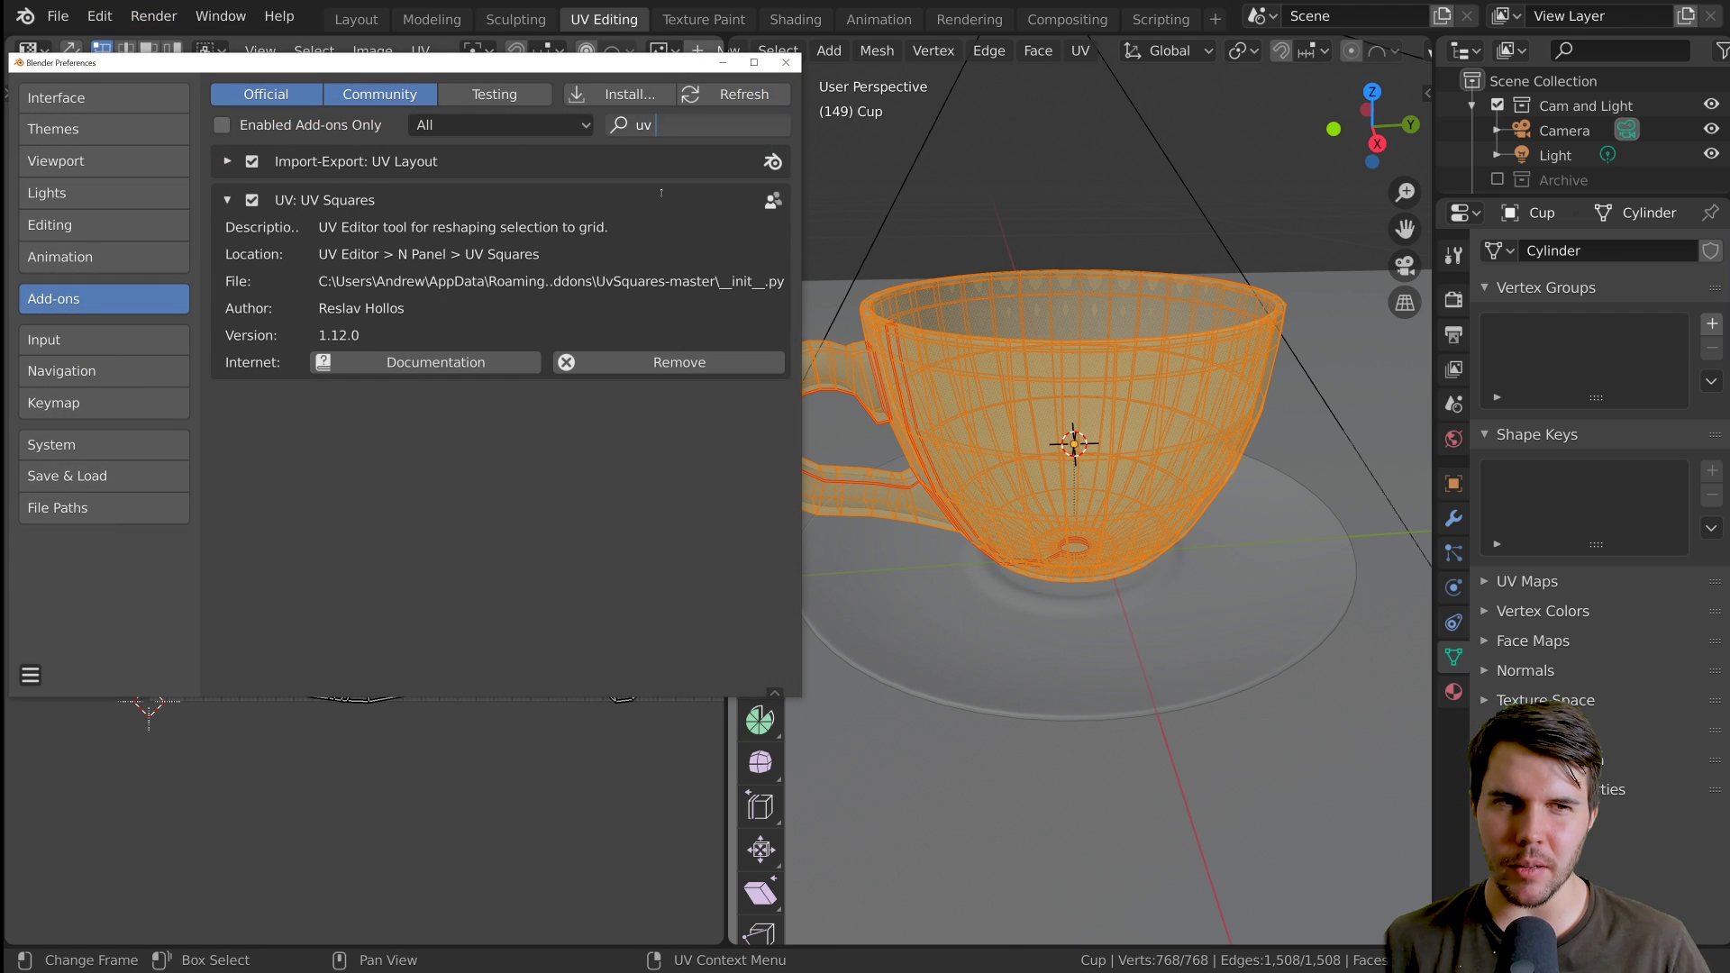
key(Return)
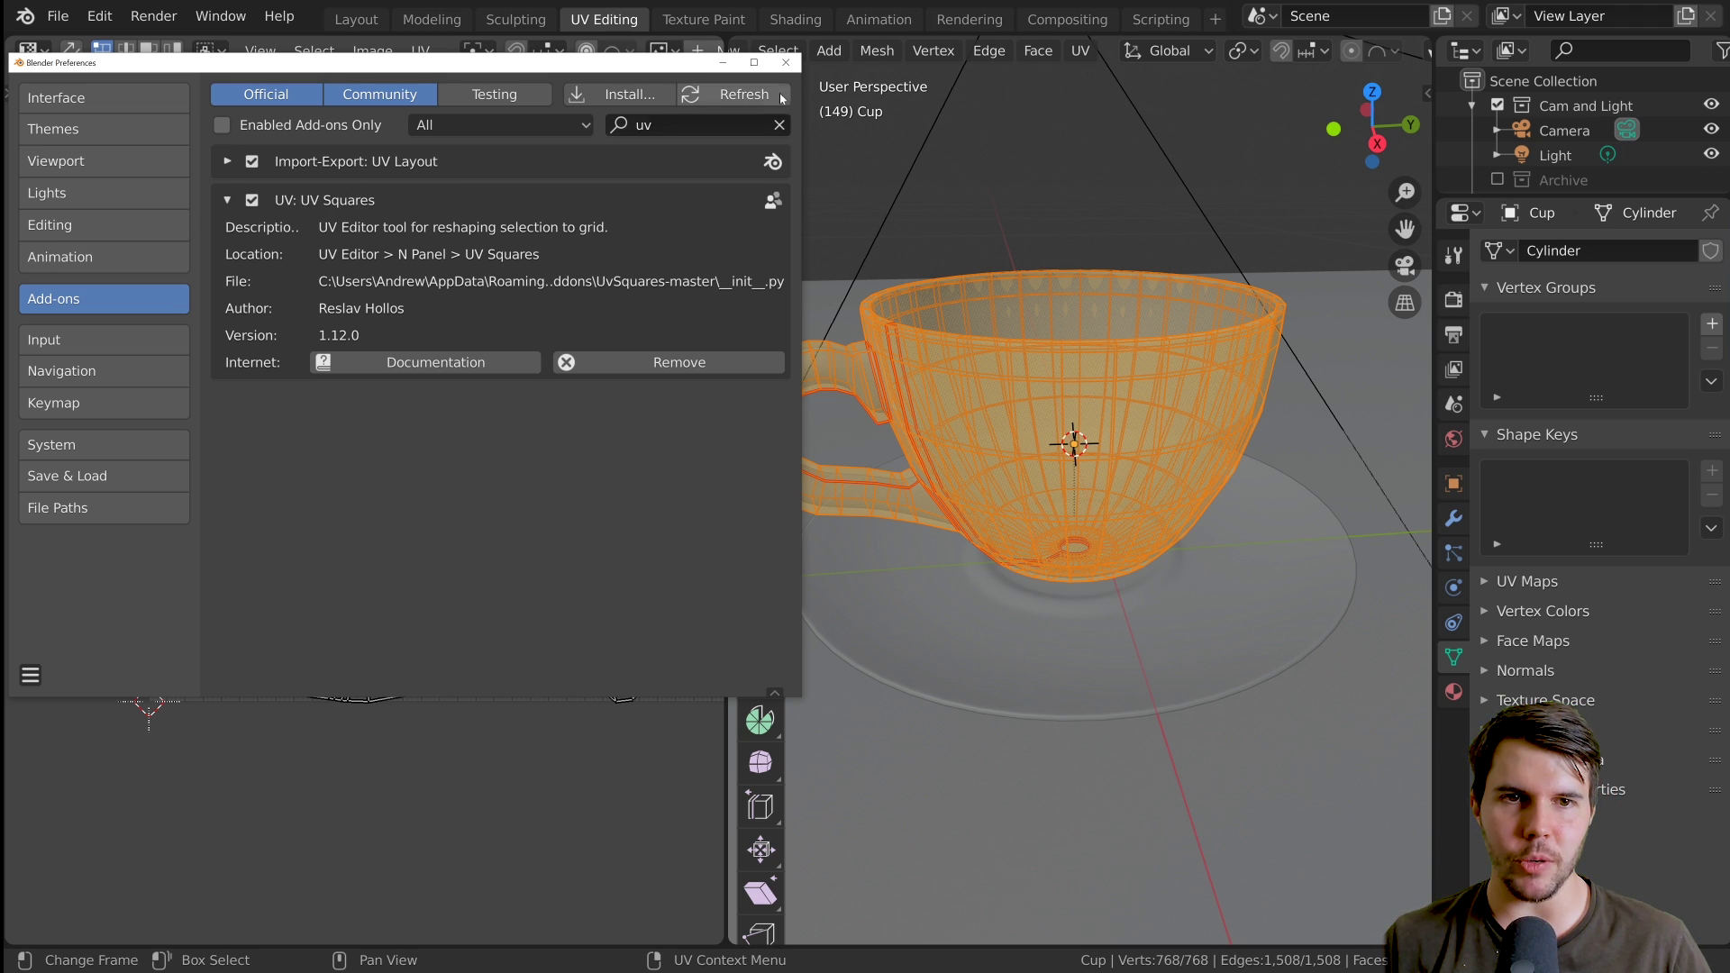
click(787, 63)
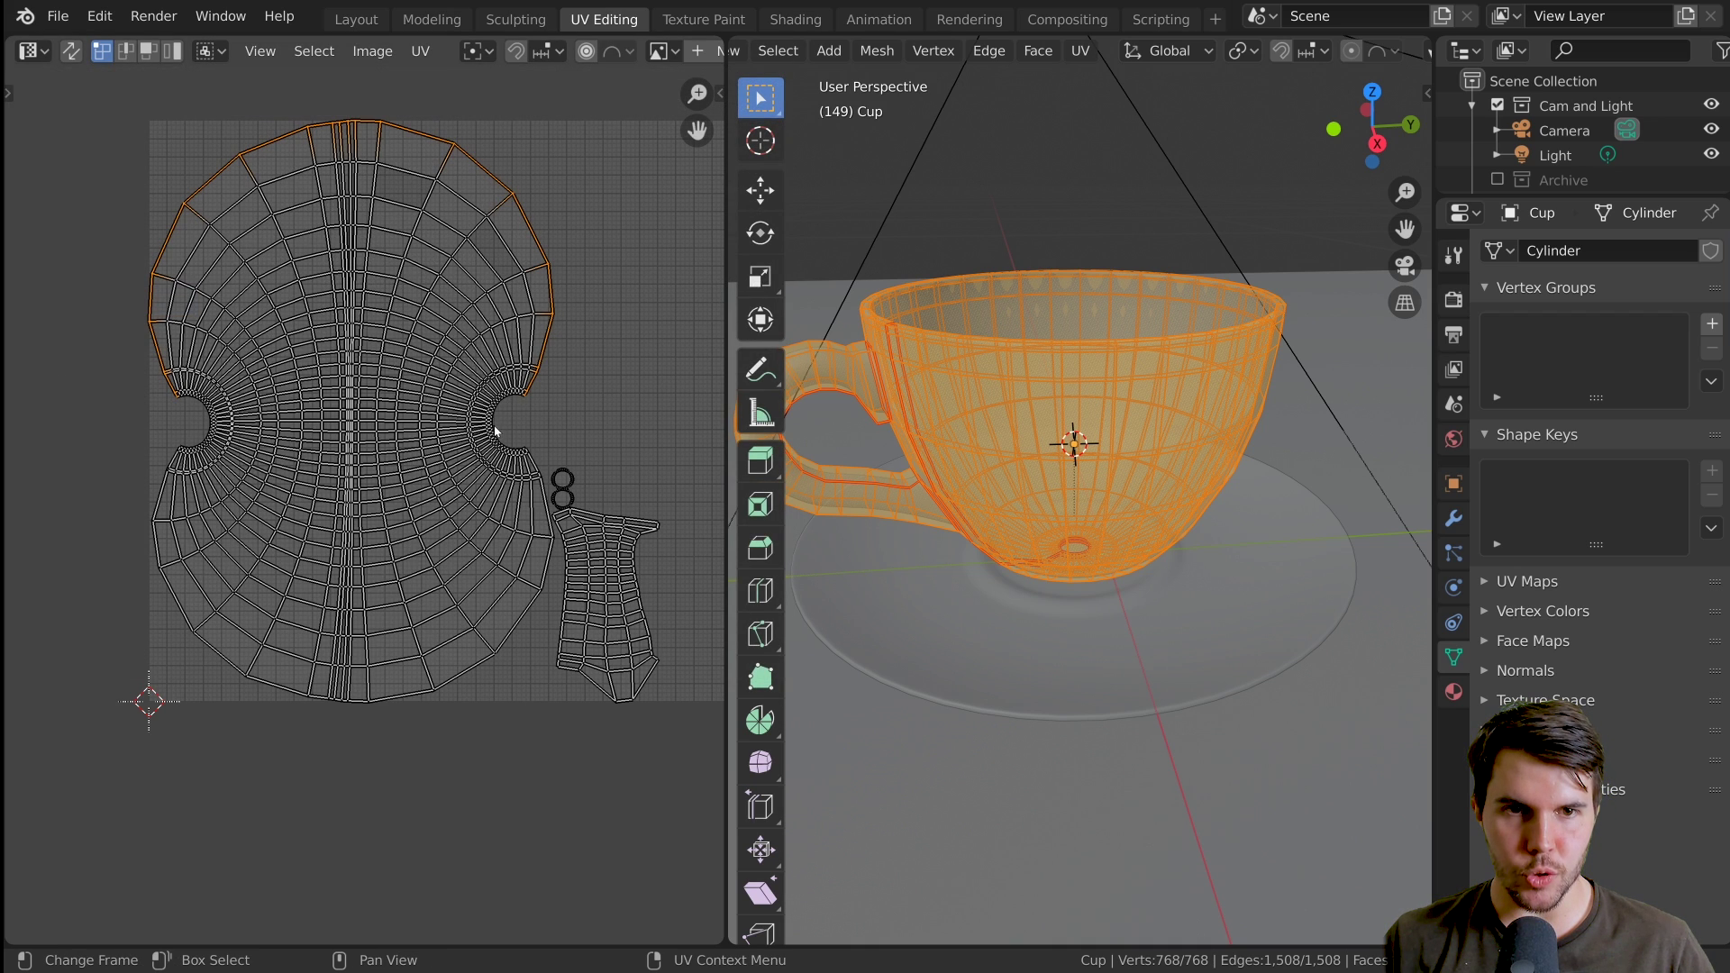
Select only the cup body's UV island and straighten it into a grid with UV Squares' To Grid By Shape
key(n)
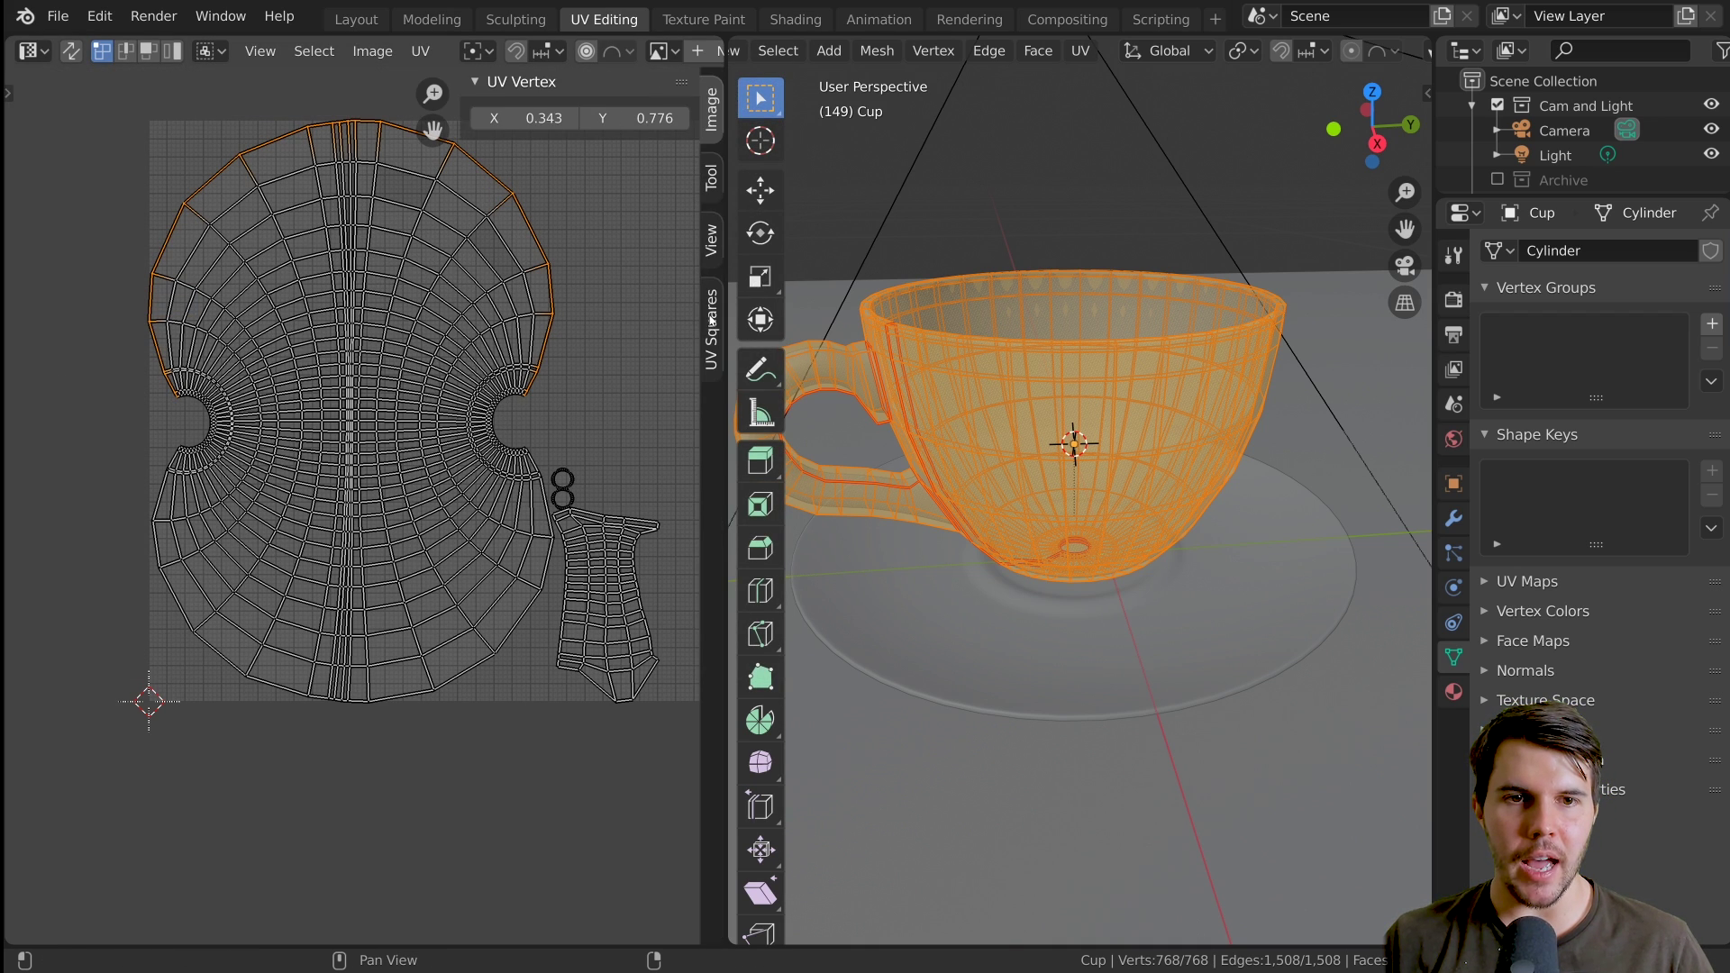
click(699, 344)
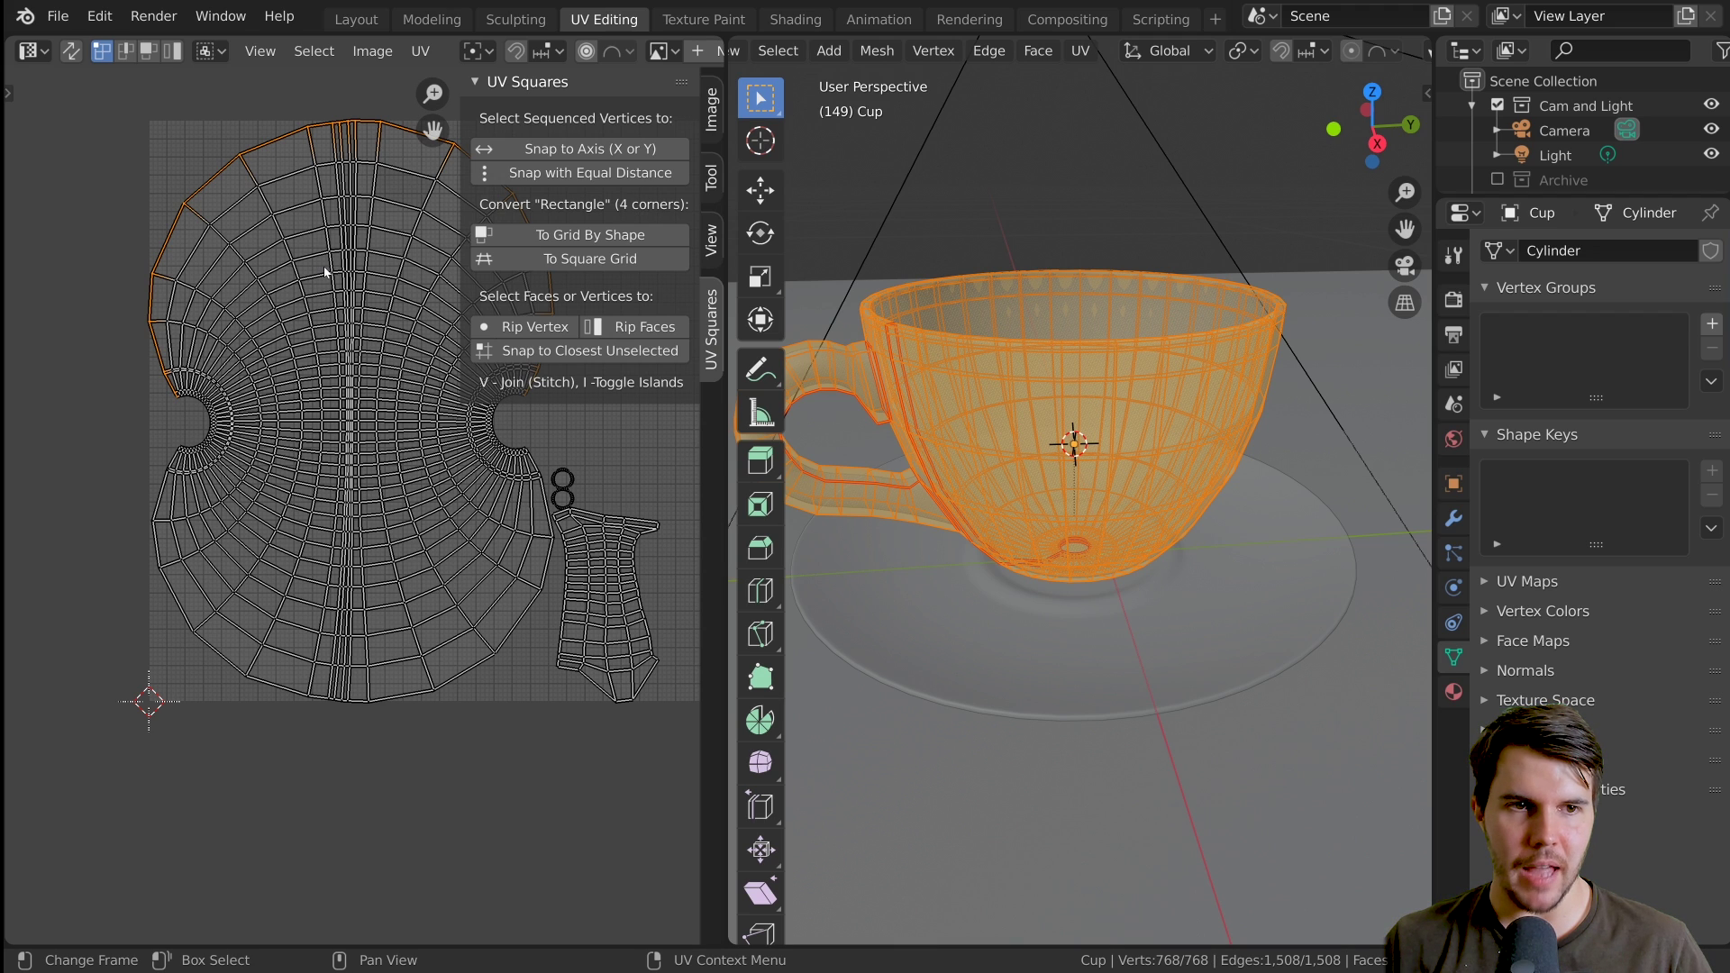
key(l)
scroll(396, 436, down, 2)
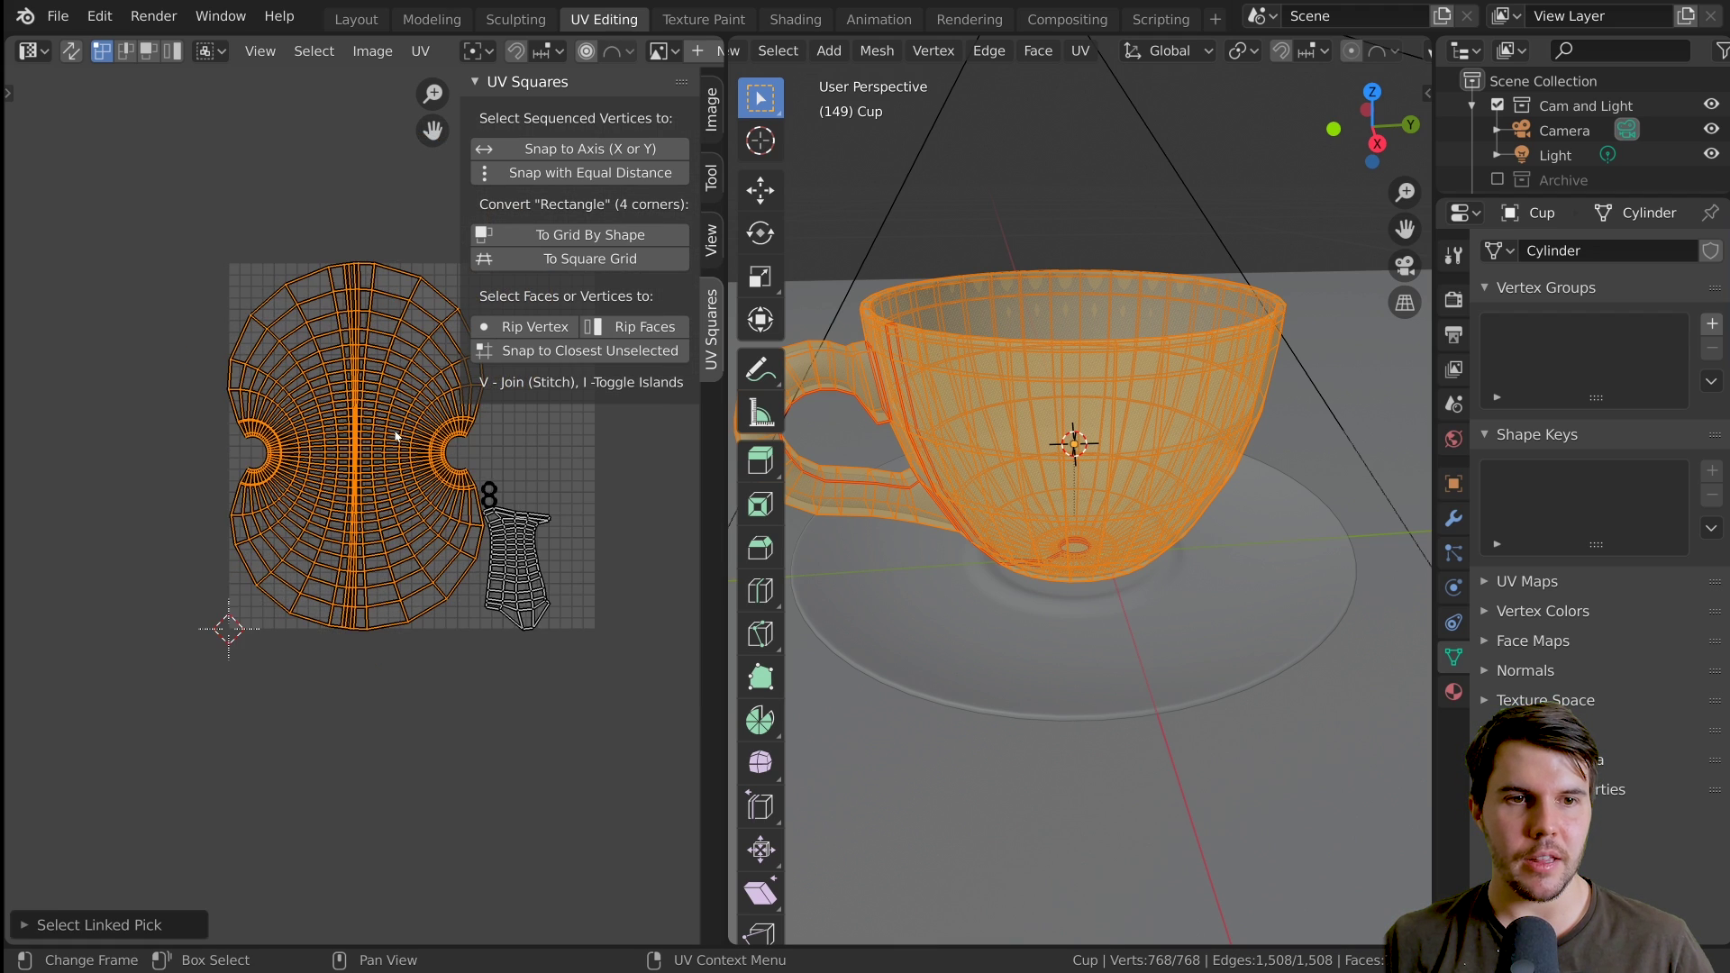
scroll(396, 436, up, 1)
key(alt+a)
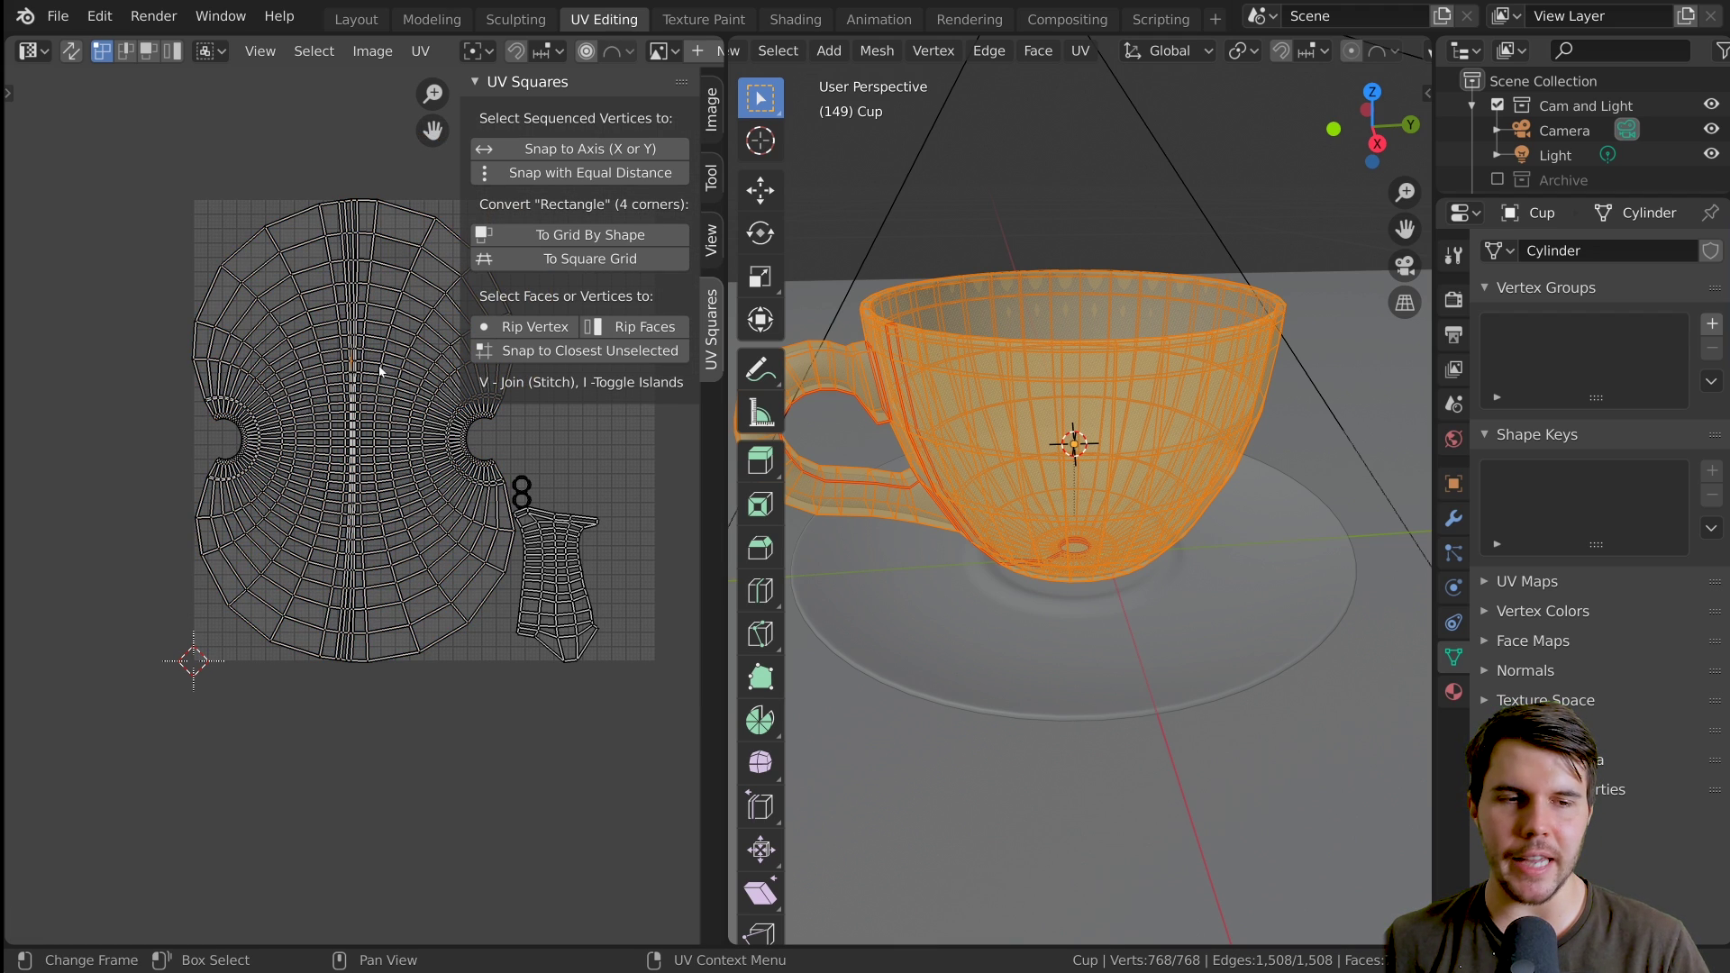
key(l)
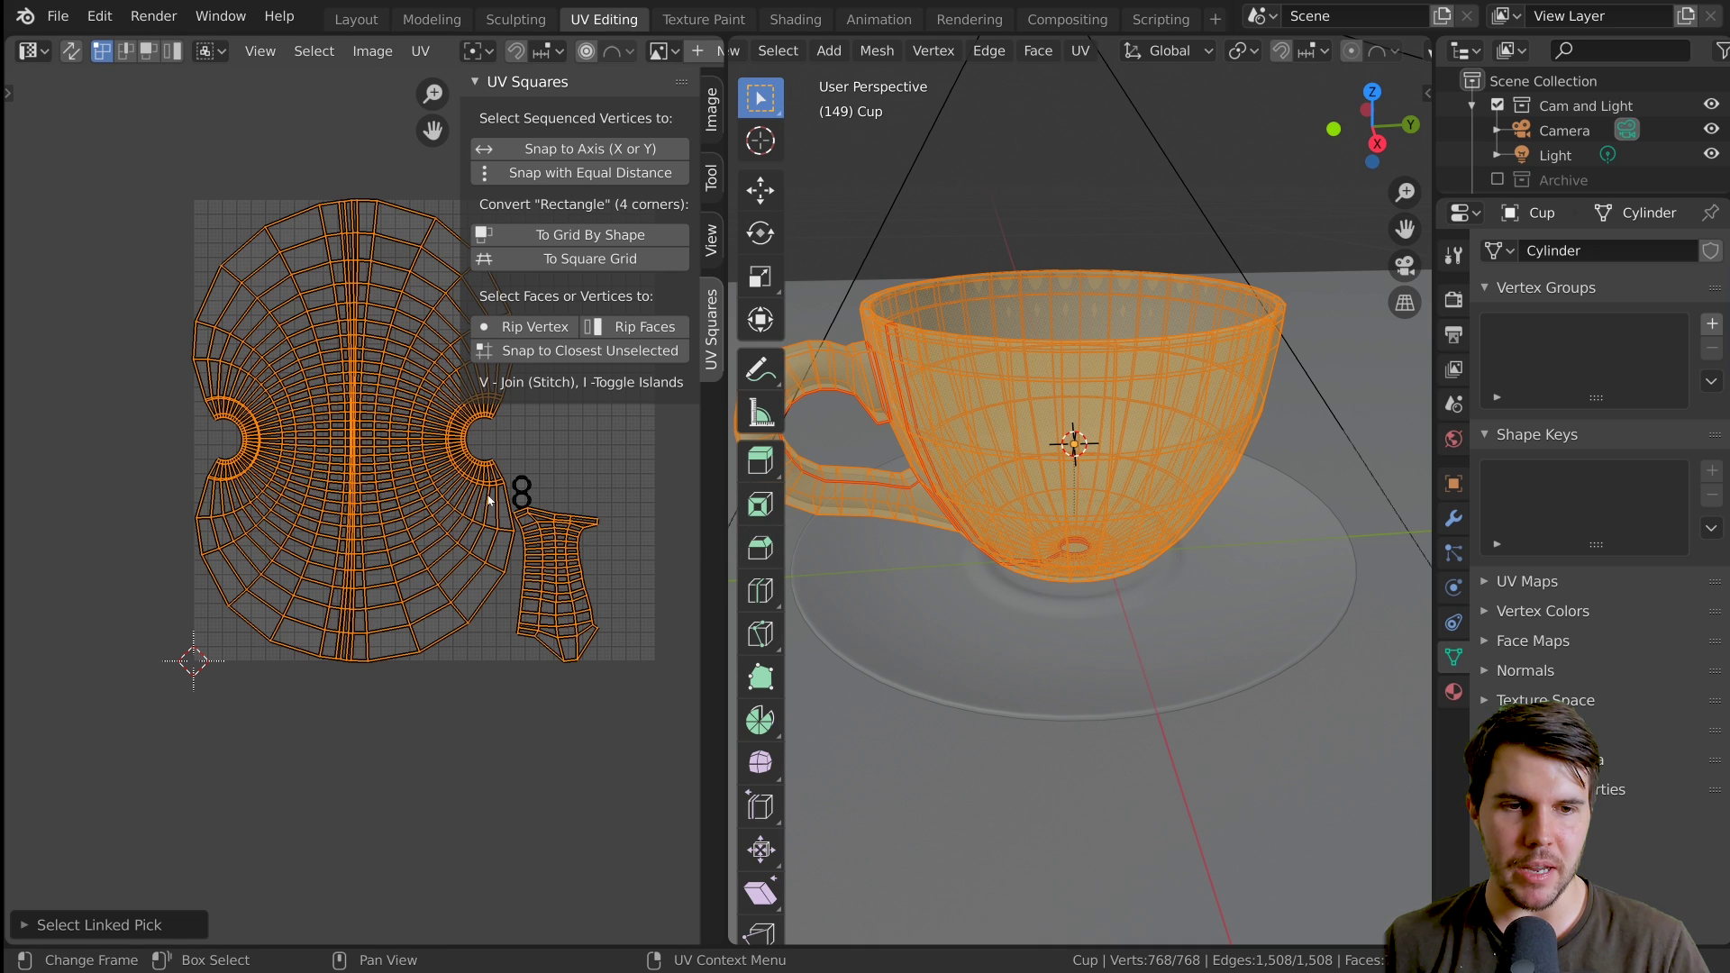
key(l)
key(alt+a)
key(l)
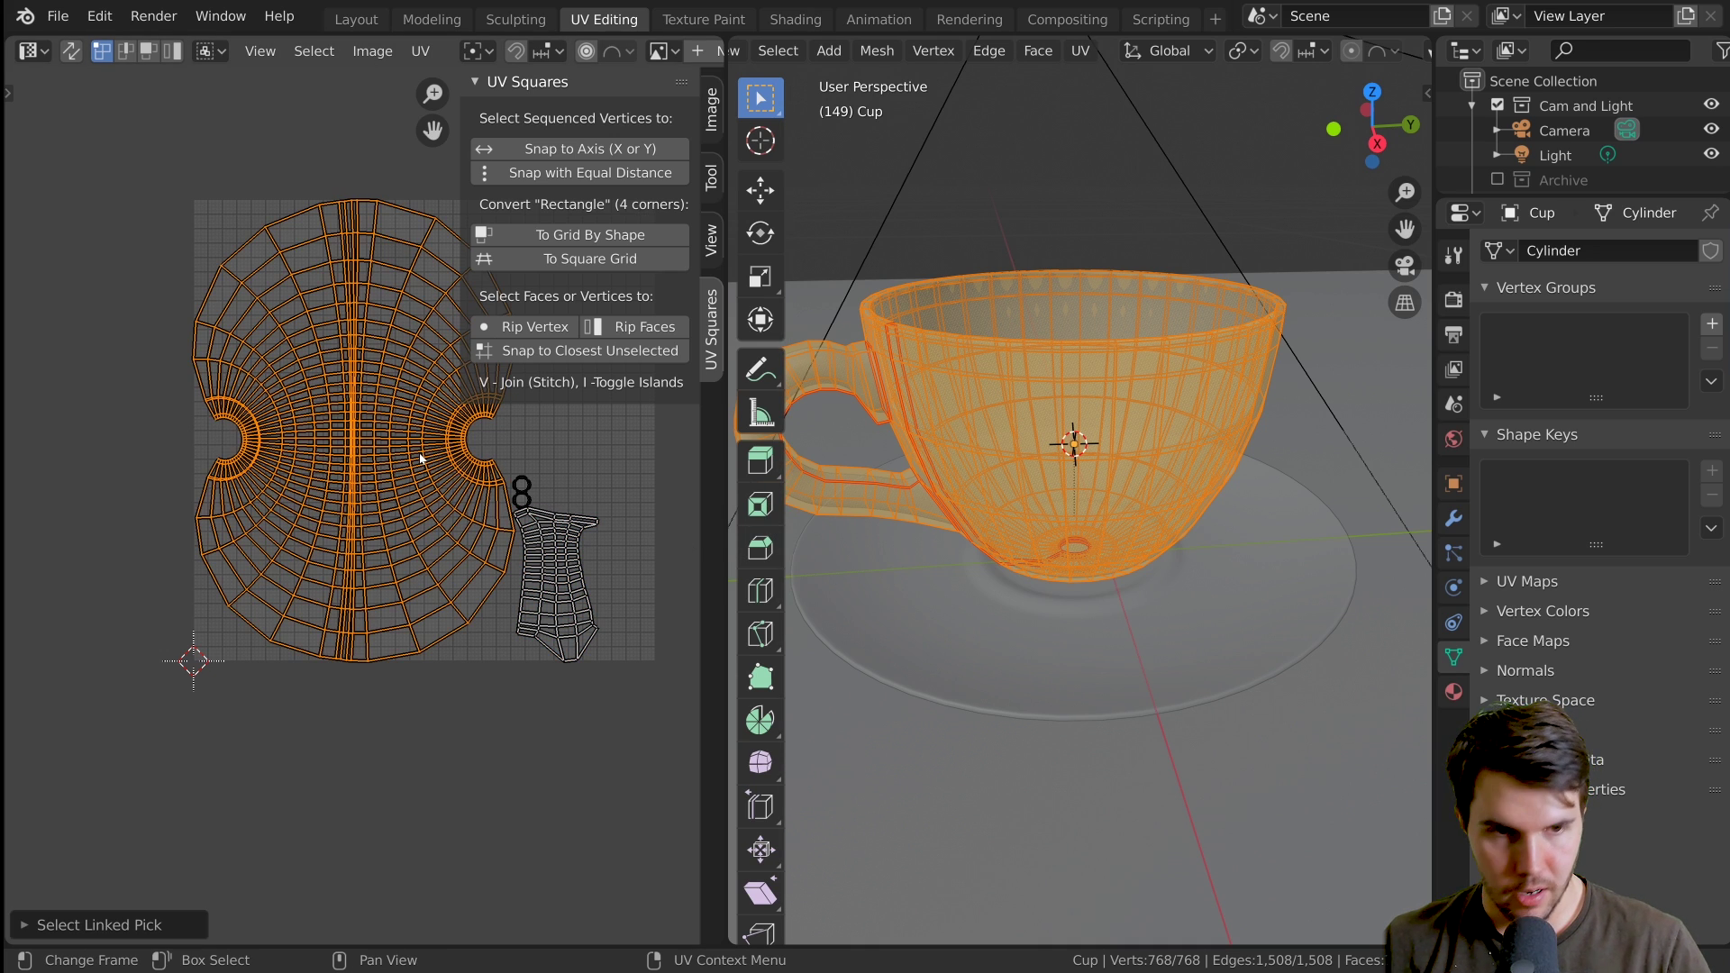
click(552, 236)
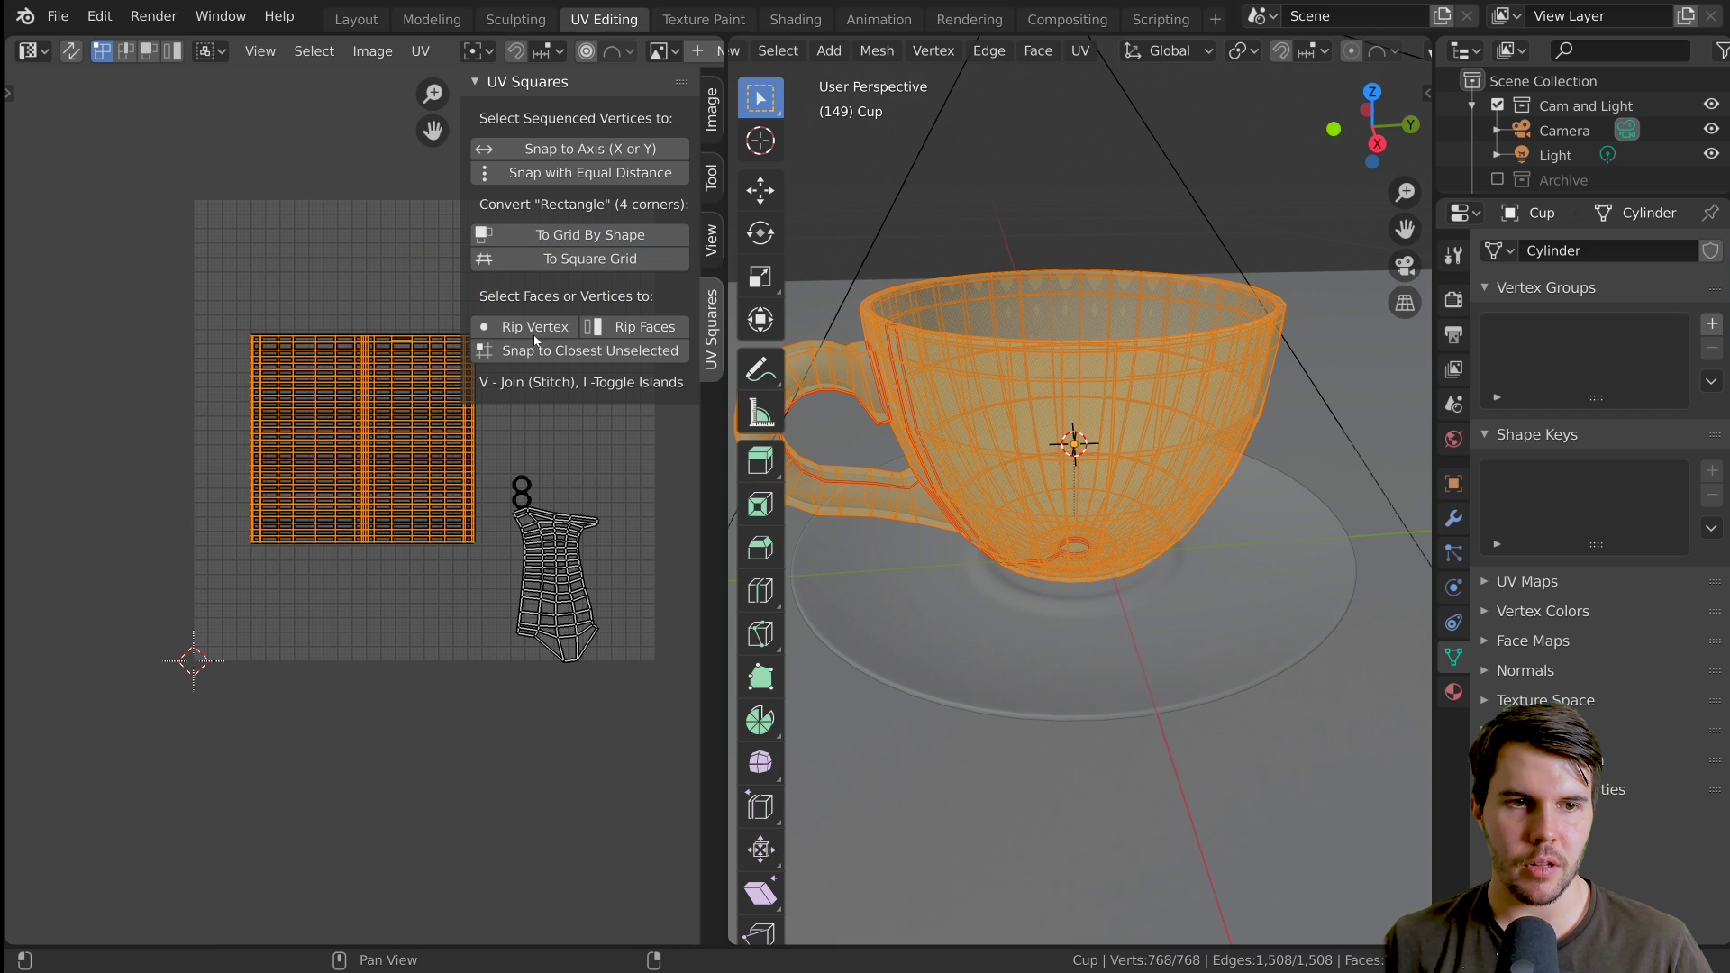
Hide the UV editor's sidebar and examine the cup body's straightened UV grid up close and within the whole layout
scroll(500, 436, up, 2)
key(n)
scroll(500, 432, up, 2)
shift+middle_drag(540, 407, 520, 490)
scroll(520, 489, down, 1)
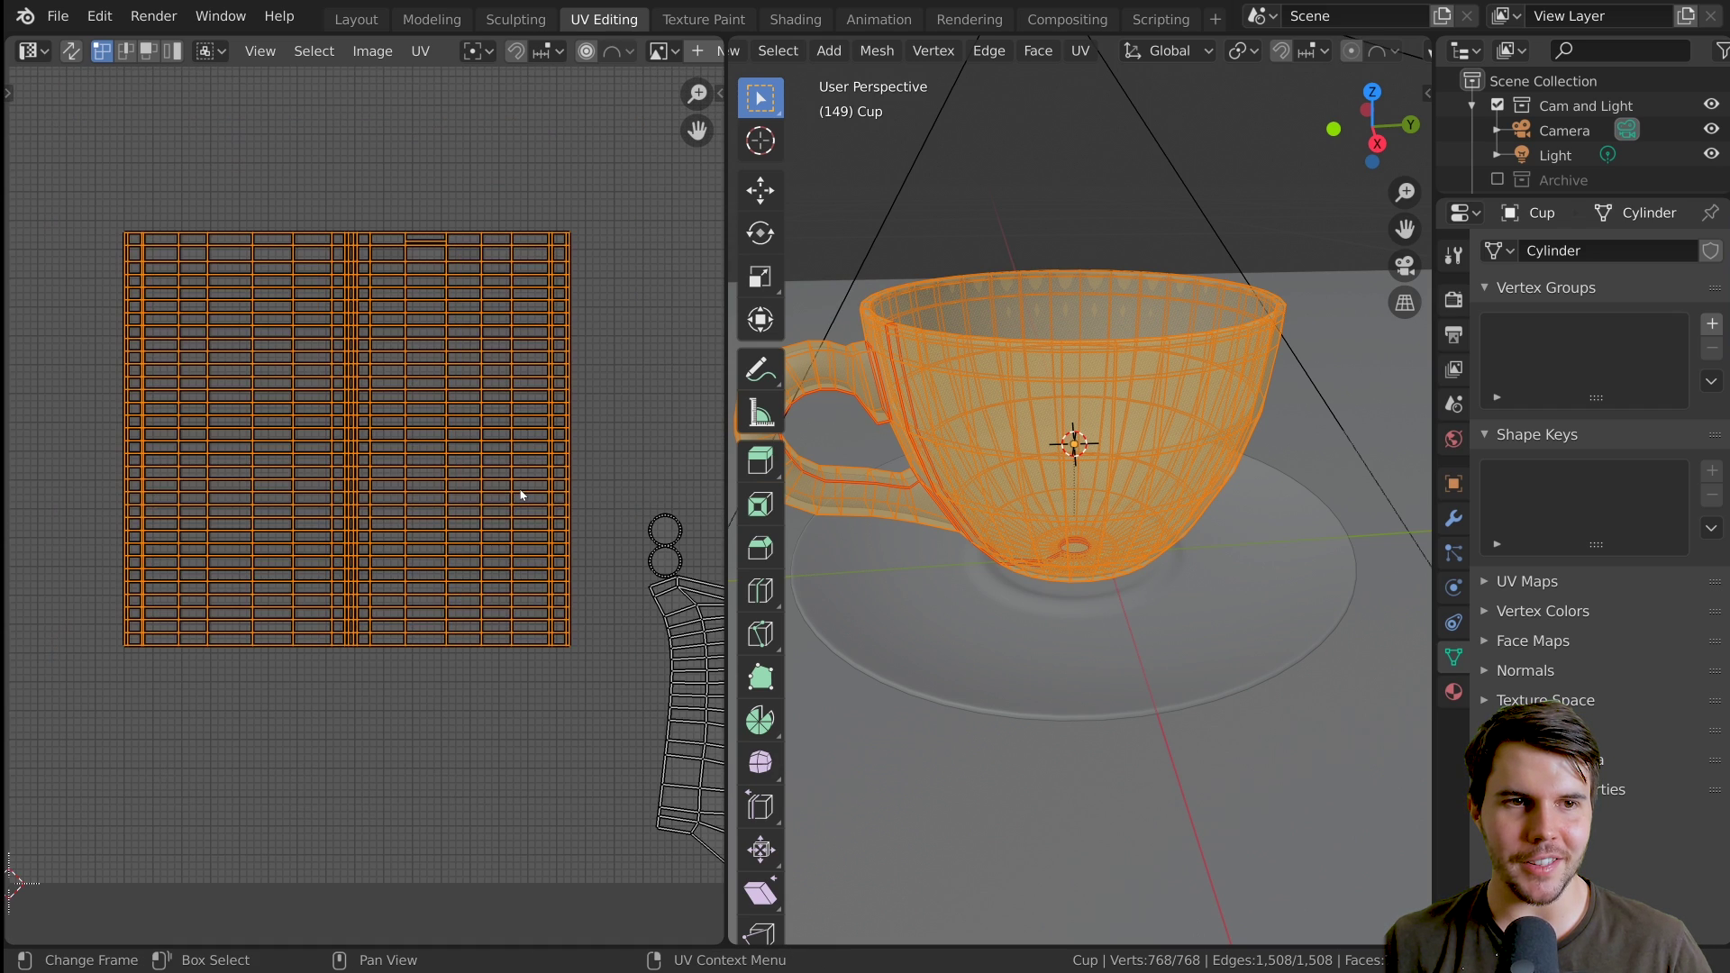
scroll(520, 489, up, 2)
scroll(520, 489, down, 2)
scroll(471, 471, down, 3)
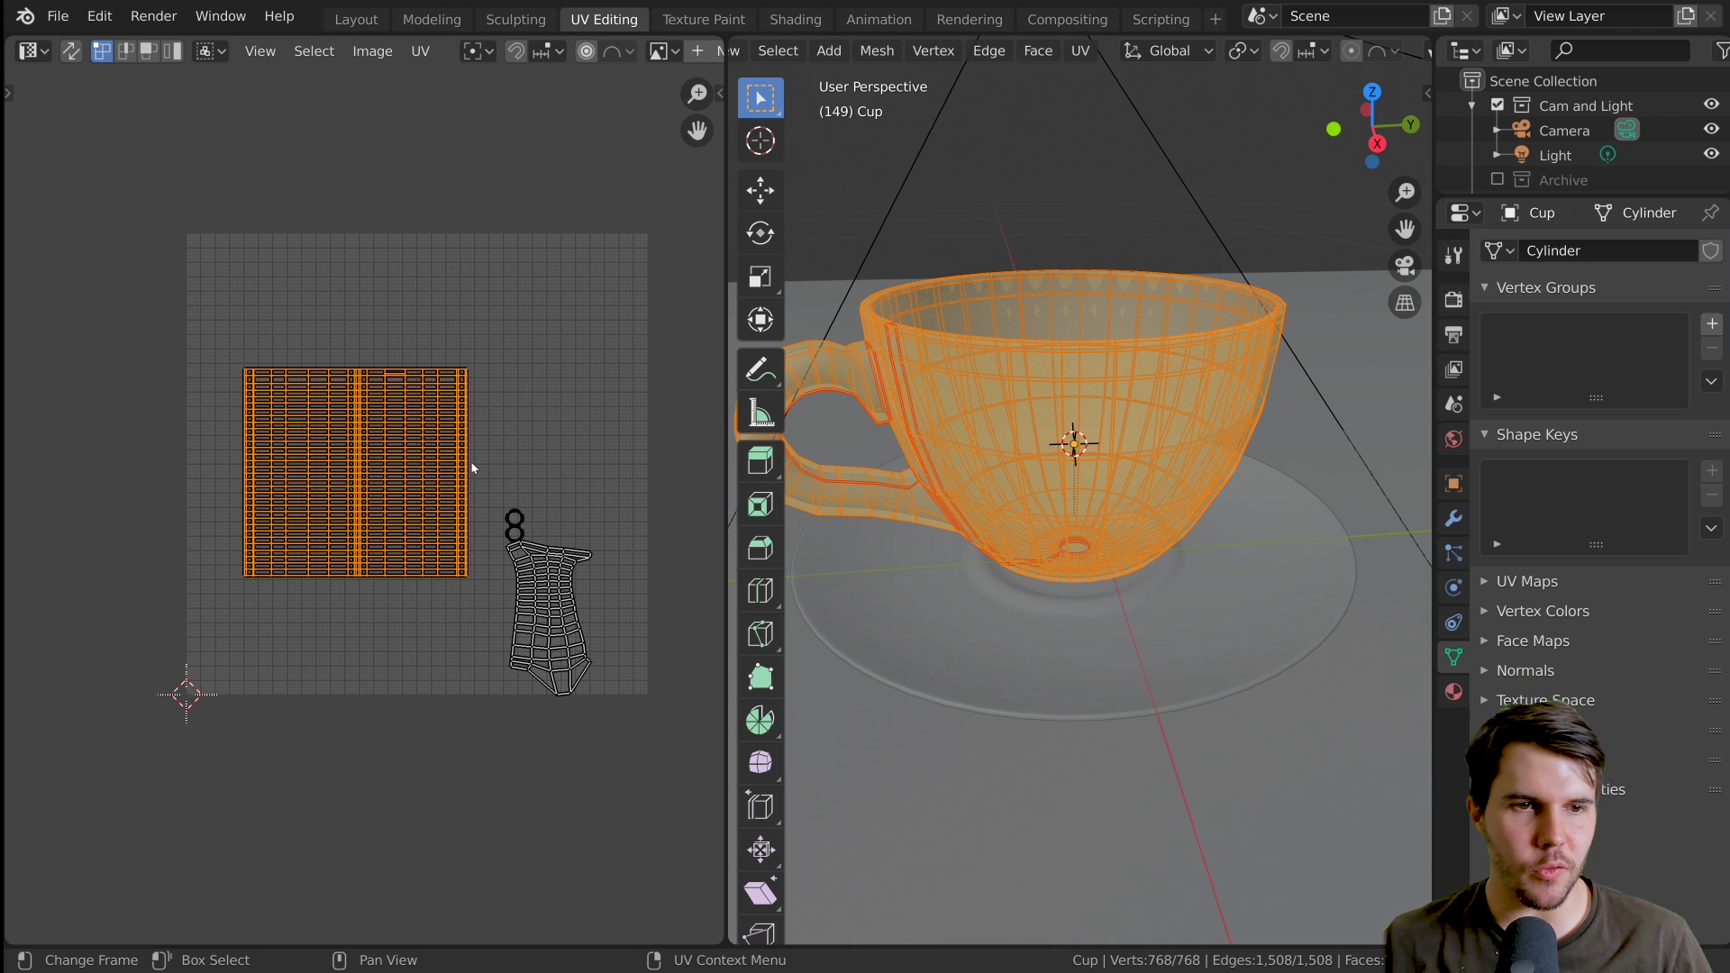
scroll(471, 467, up, 3)
scroll(471, 468, up, 2)
scroll(471, 468, down, 1)
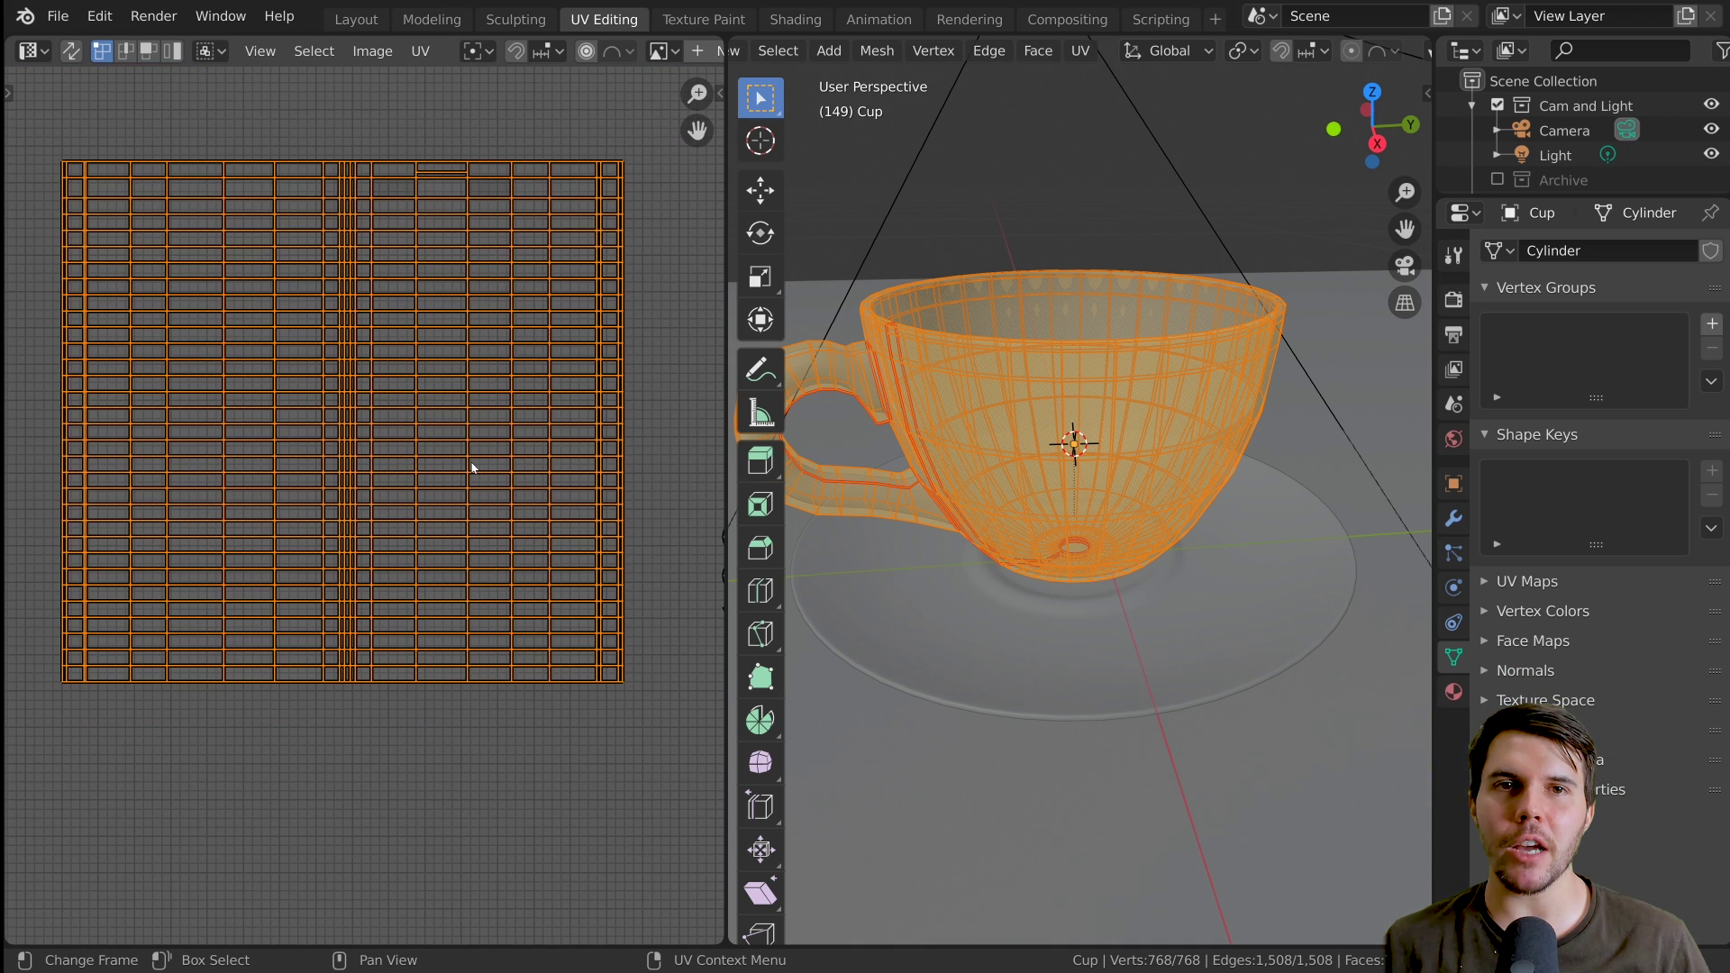
scroll(472, 468, up, 2)
scroll(472, 466, down, 3)
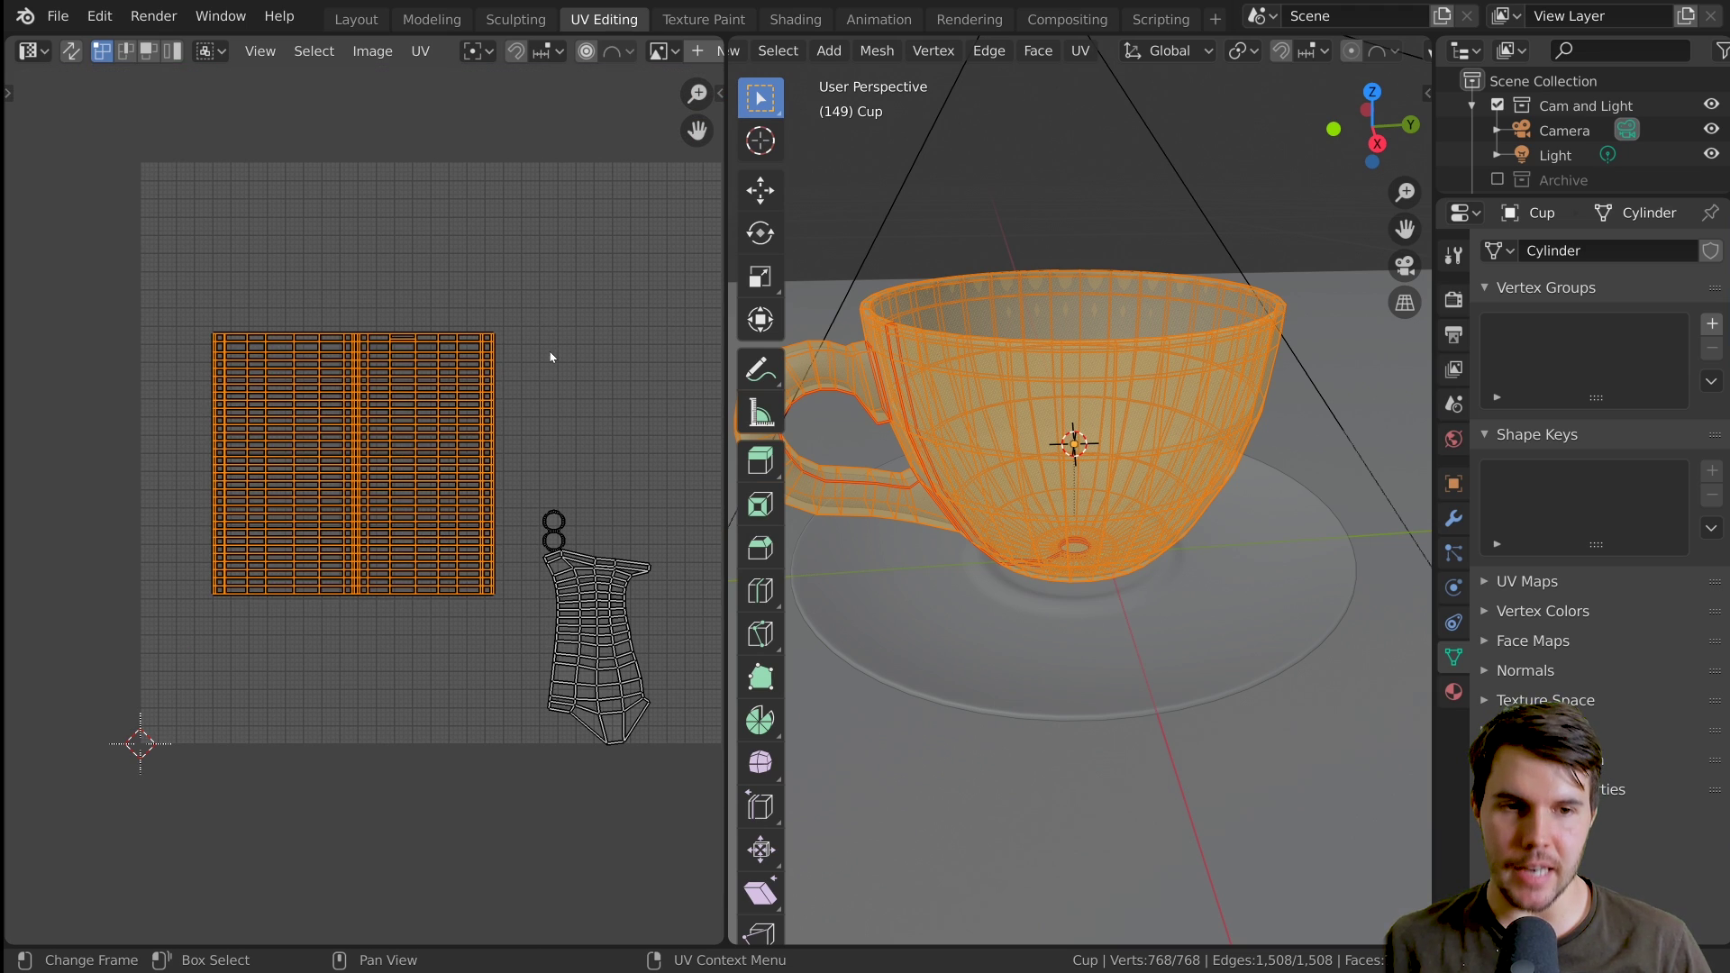
key(r)
right_click(473, 674)
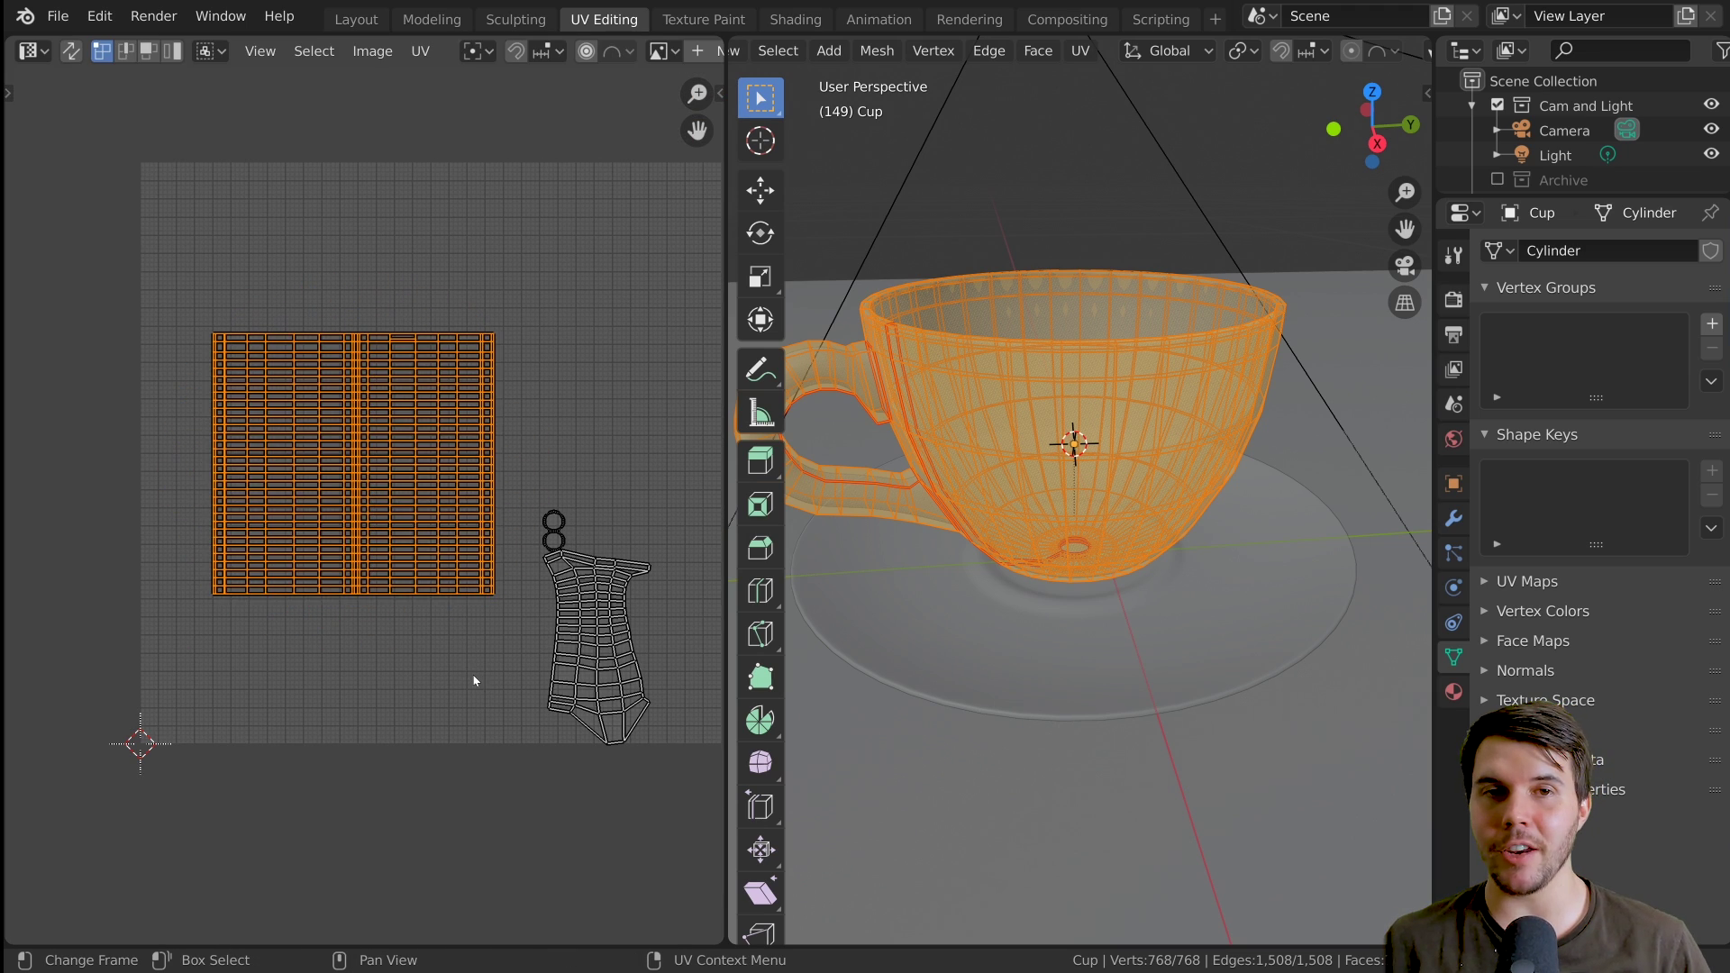
View the cup from its handle side and compare it with the body's grid island and the handle and base islands
scroll(517, 491, down, 1)
scroll(1149, 450, down, 2)
middle_drag(1149, 450, 1220, 439)
scroll(1203, 455, up, 1)
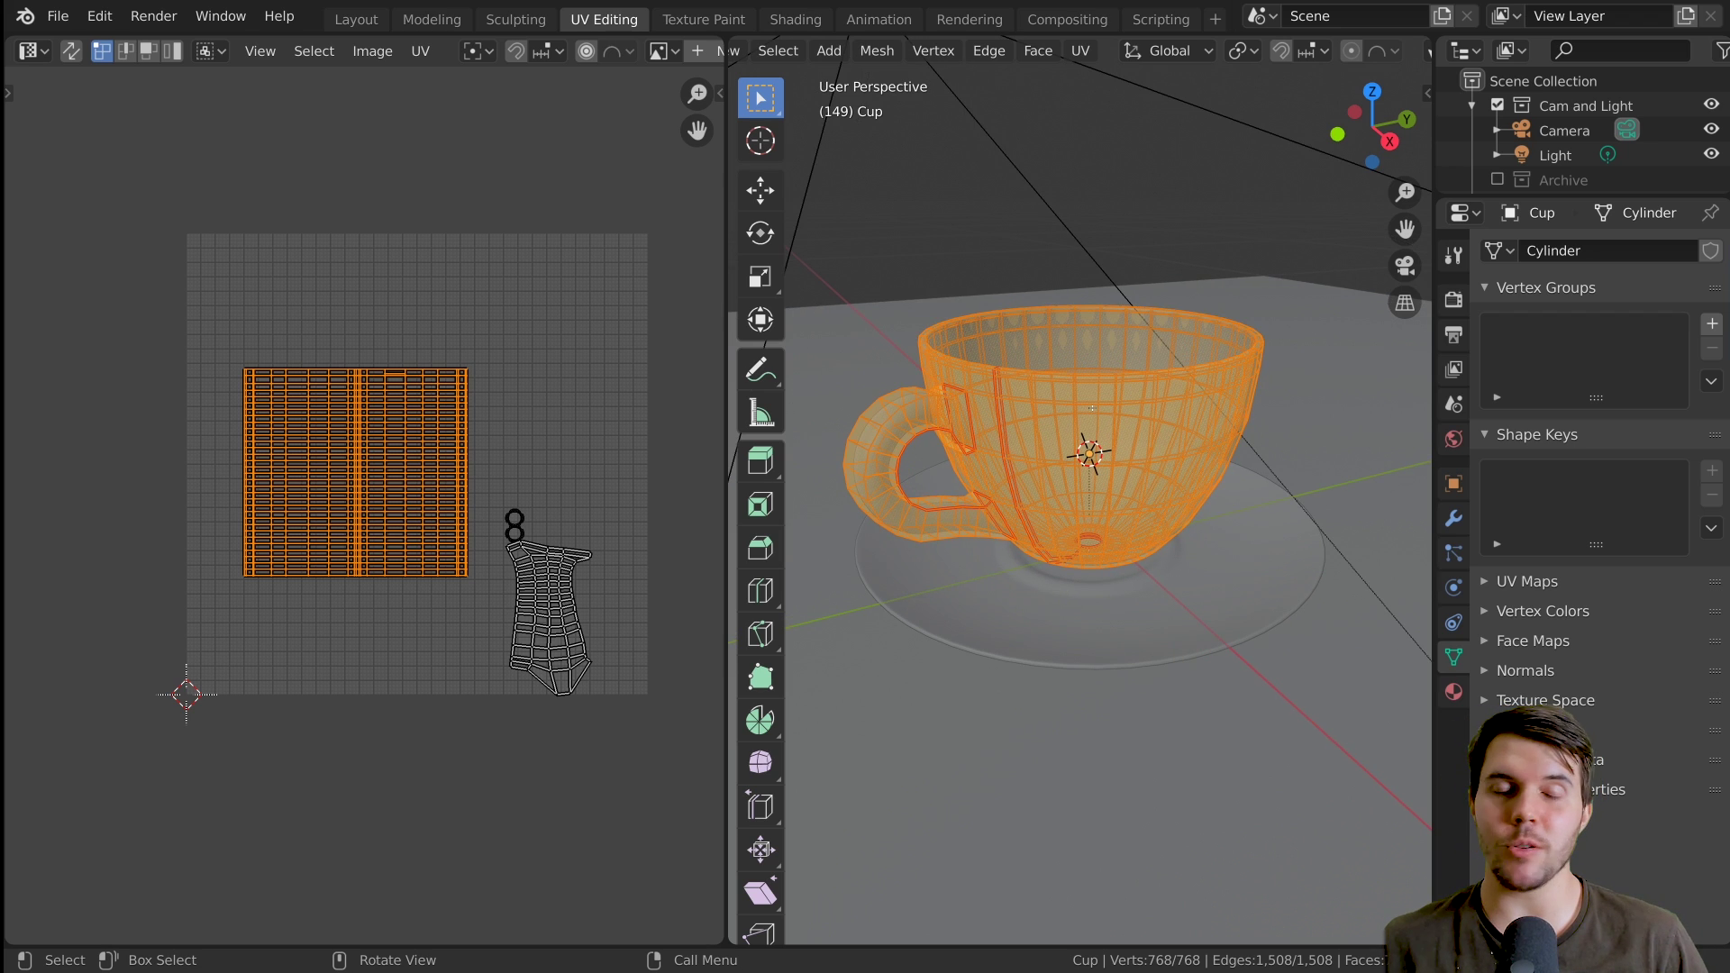
scroll(442, 448, up, 1)
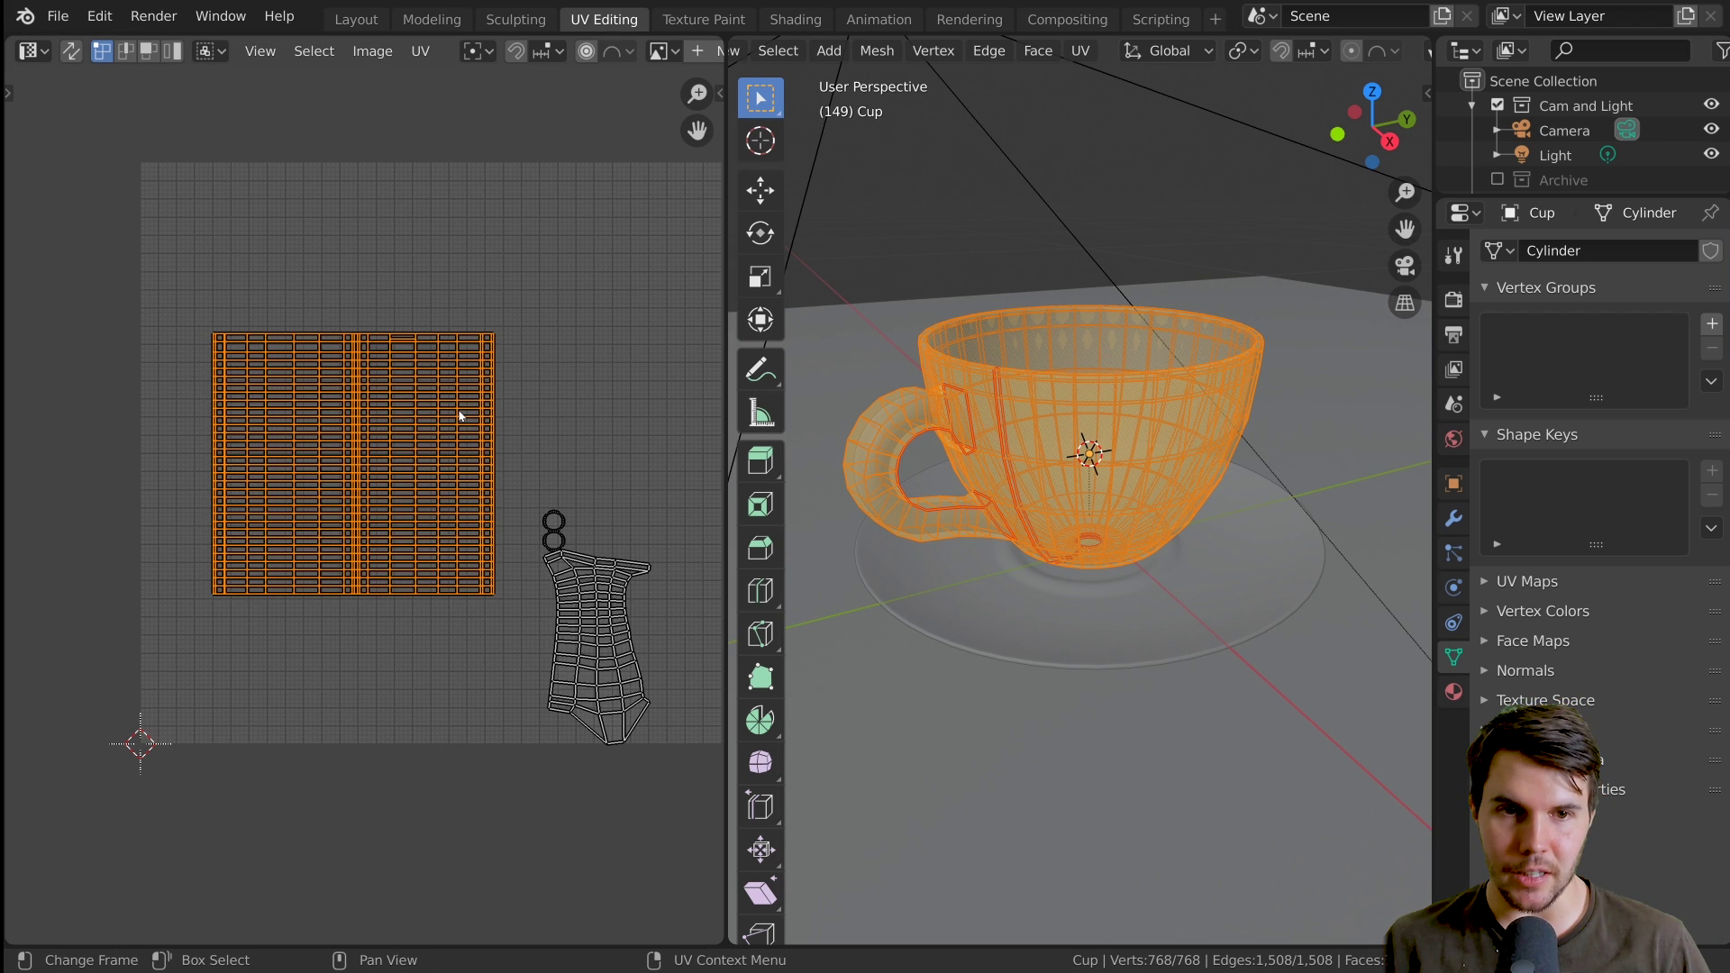
scroll(478, 498, up, 2)
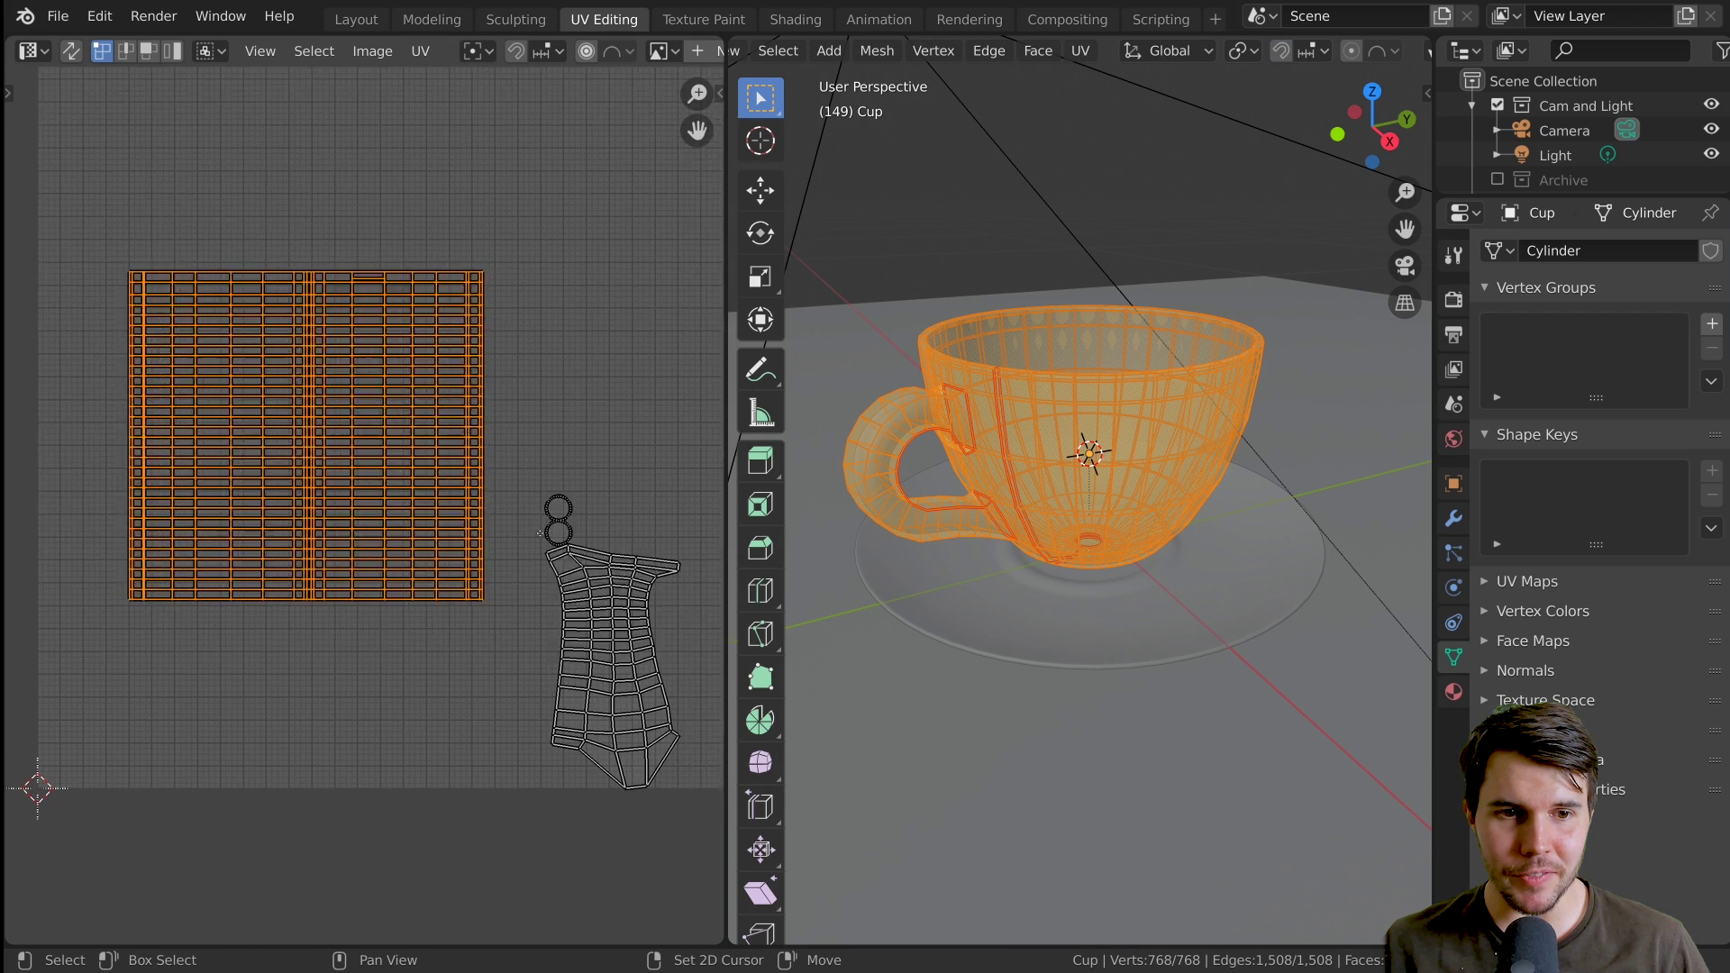
scroll(368, 498, down, 1)
scroll(1031, 422, down, 1)
Turn off X-ray display for the cup and fit the whole UV layout in the UV editor while in edit mode
key(Tab)
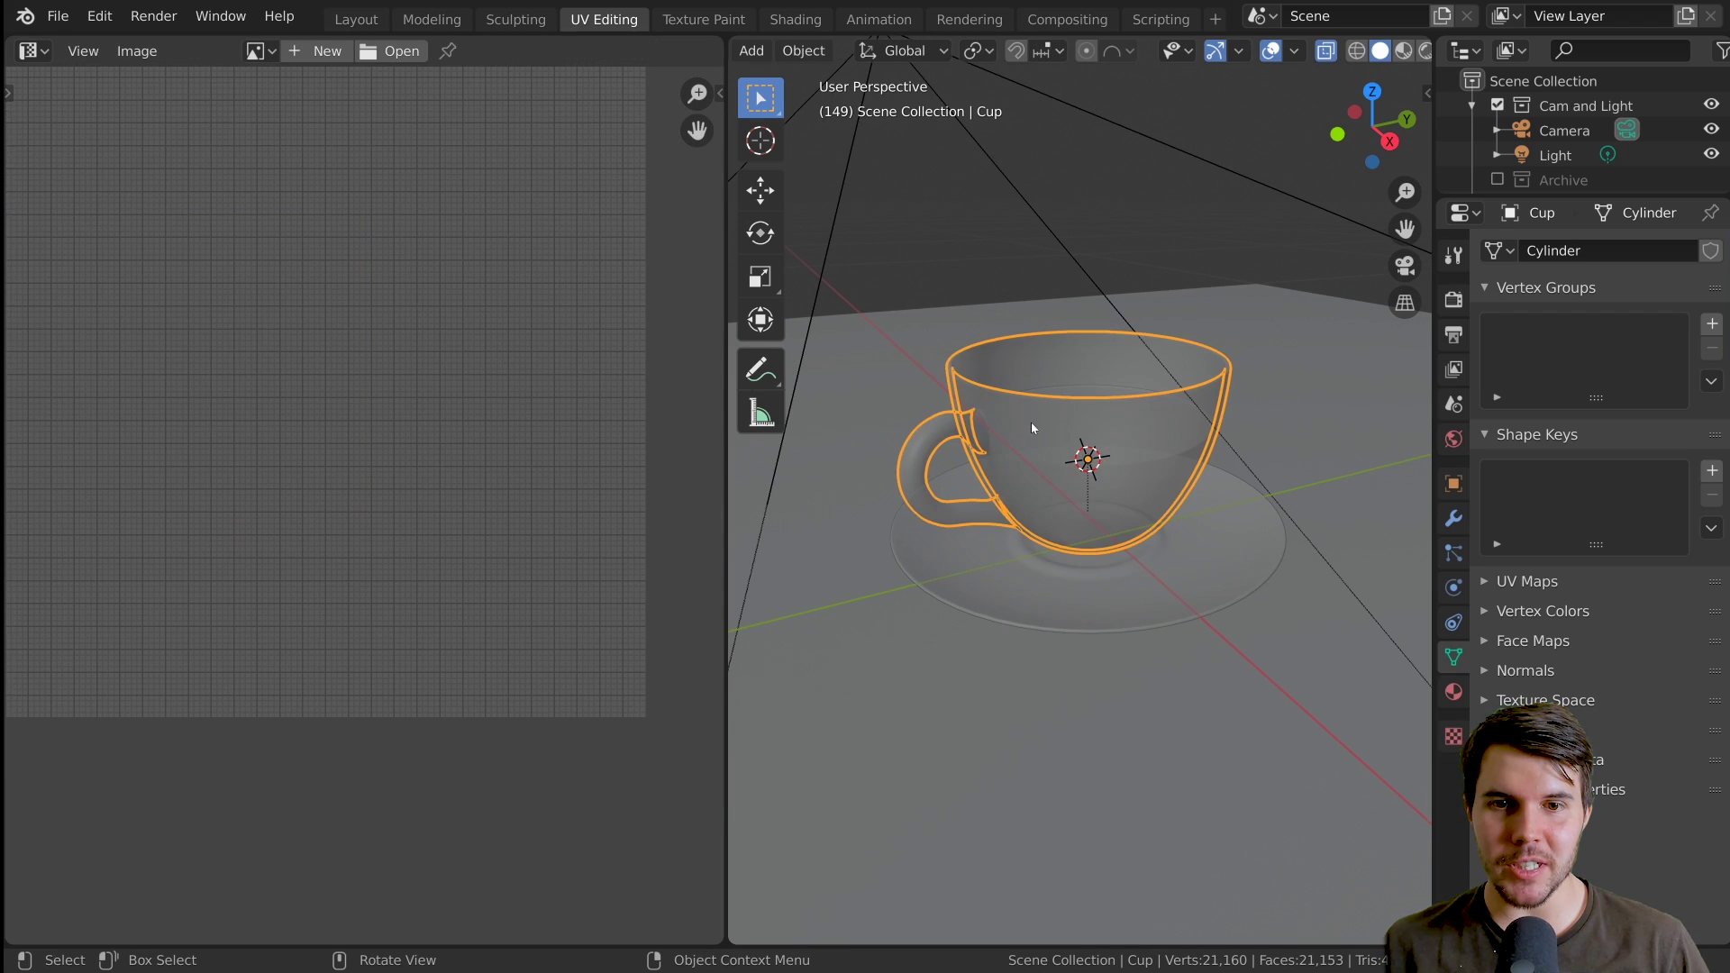
middle_drag(1030, 422, 1125, 431)
key(alt+z)
key(Tab)
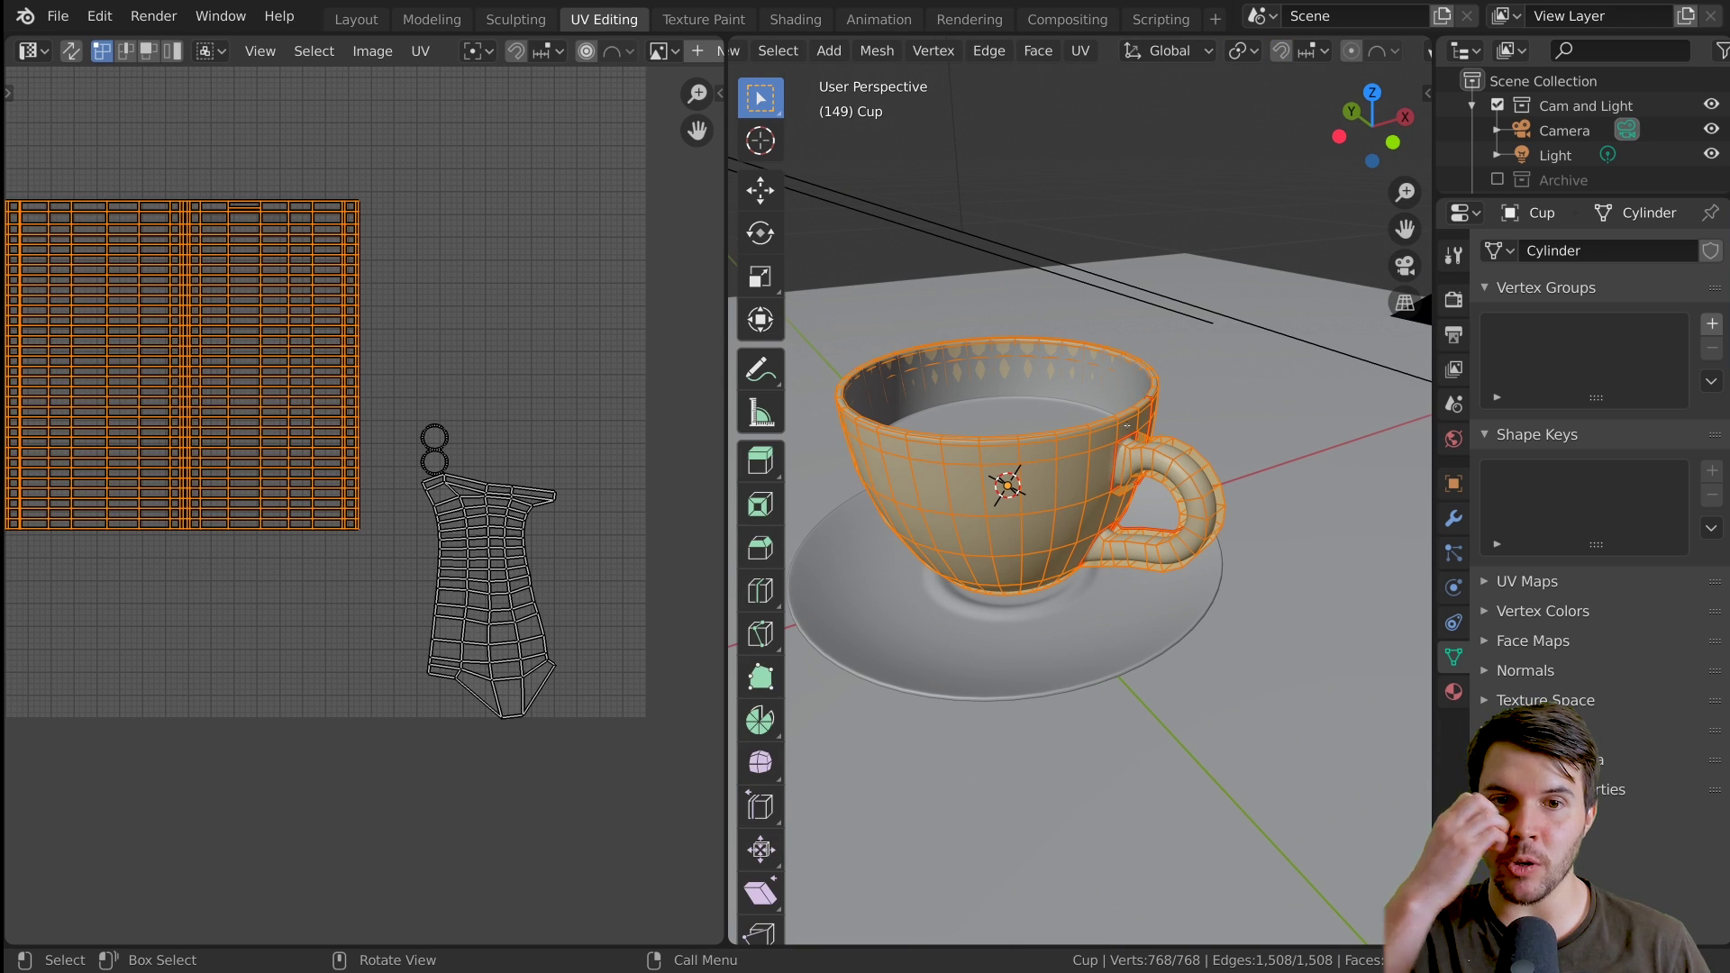
key(Home)
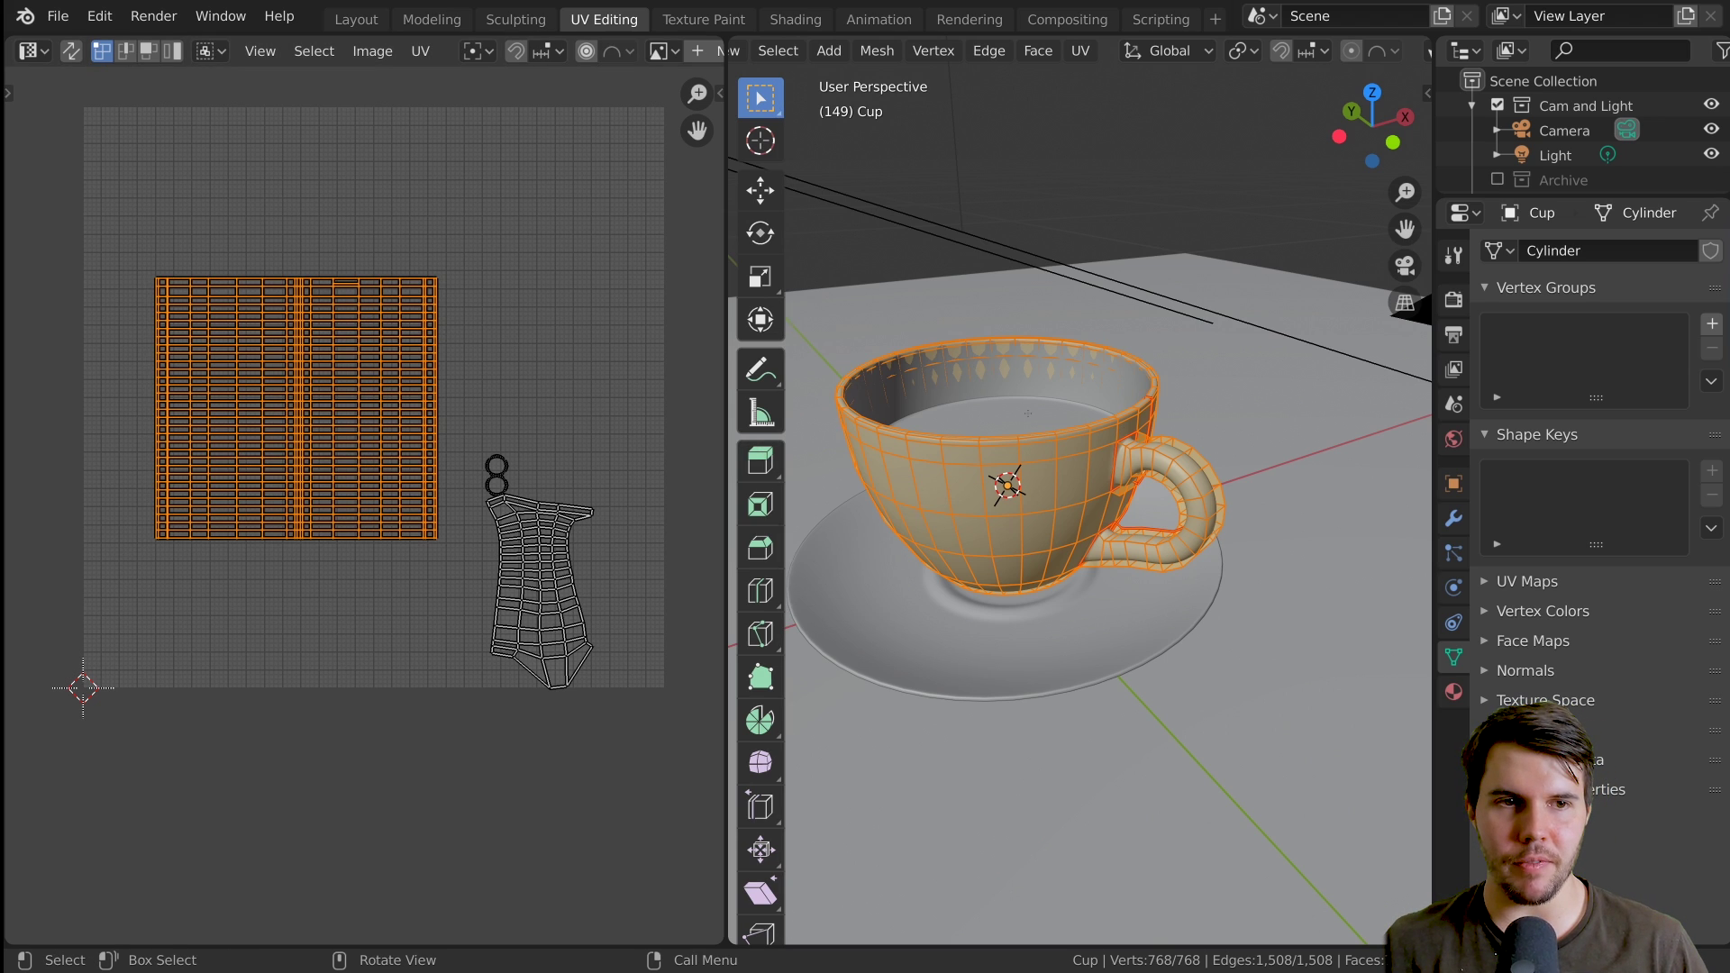
Return the cup to object mode, switch to the Layout workspace and frame the cup in the viewport
key(Tab)
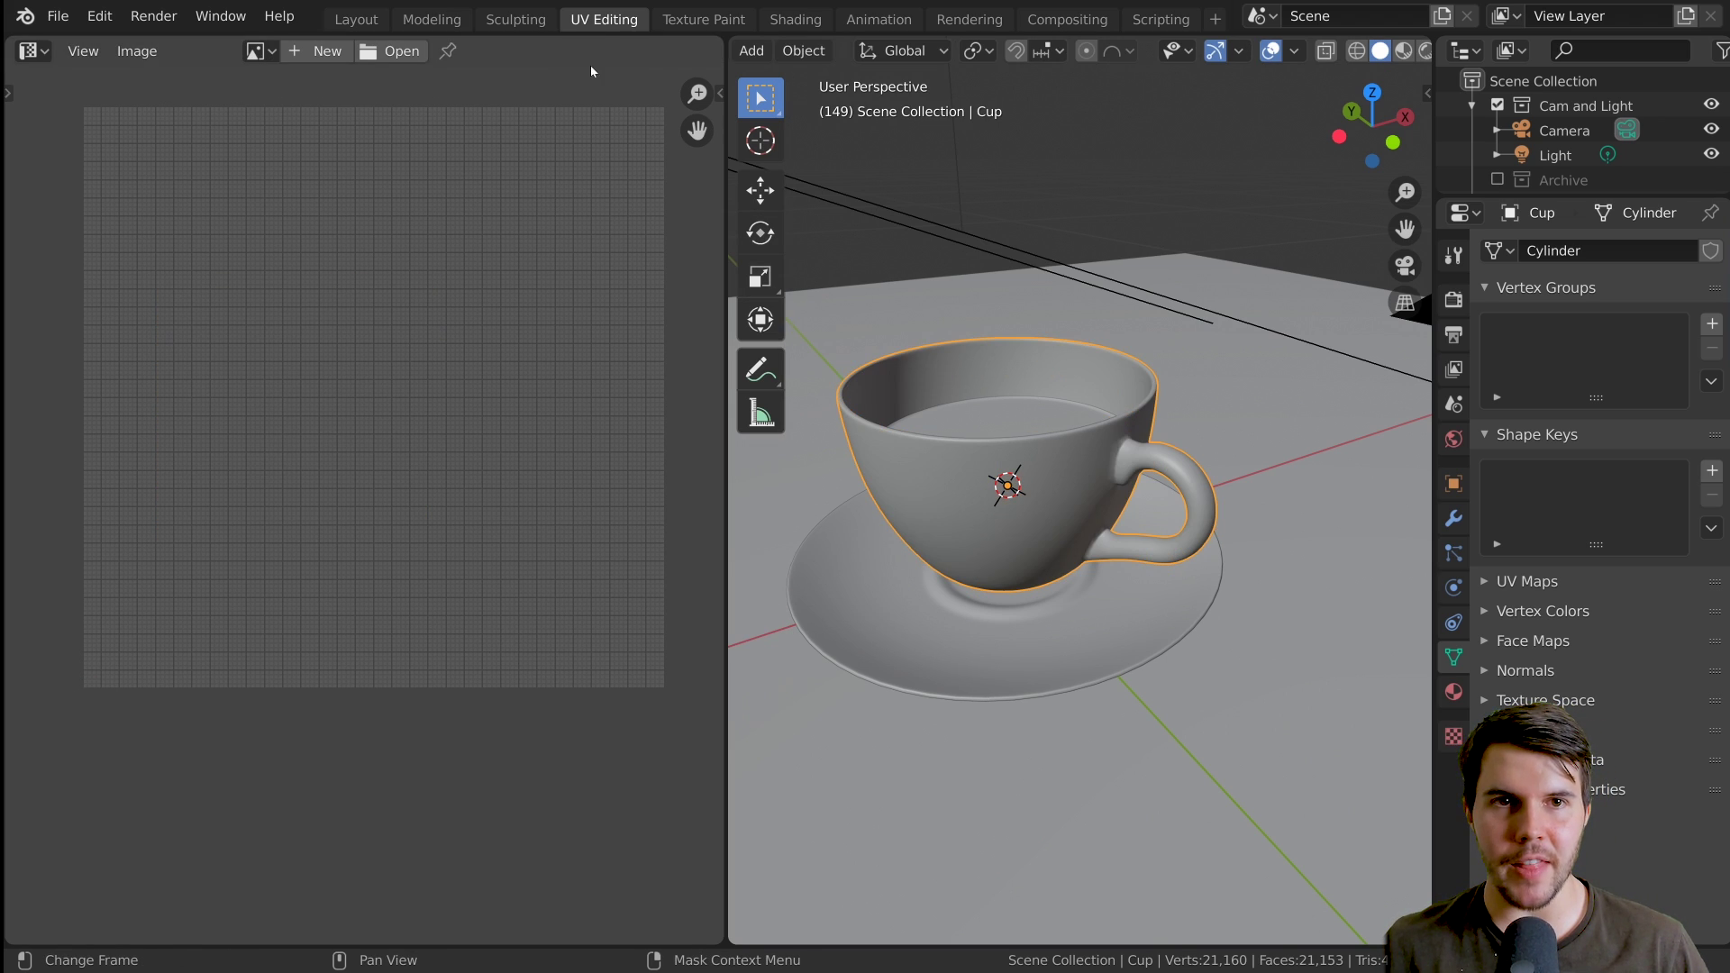
click(351, 20)
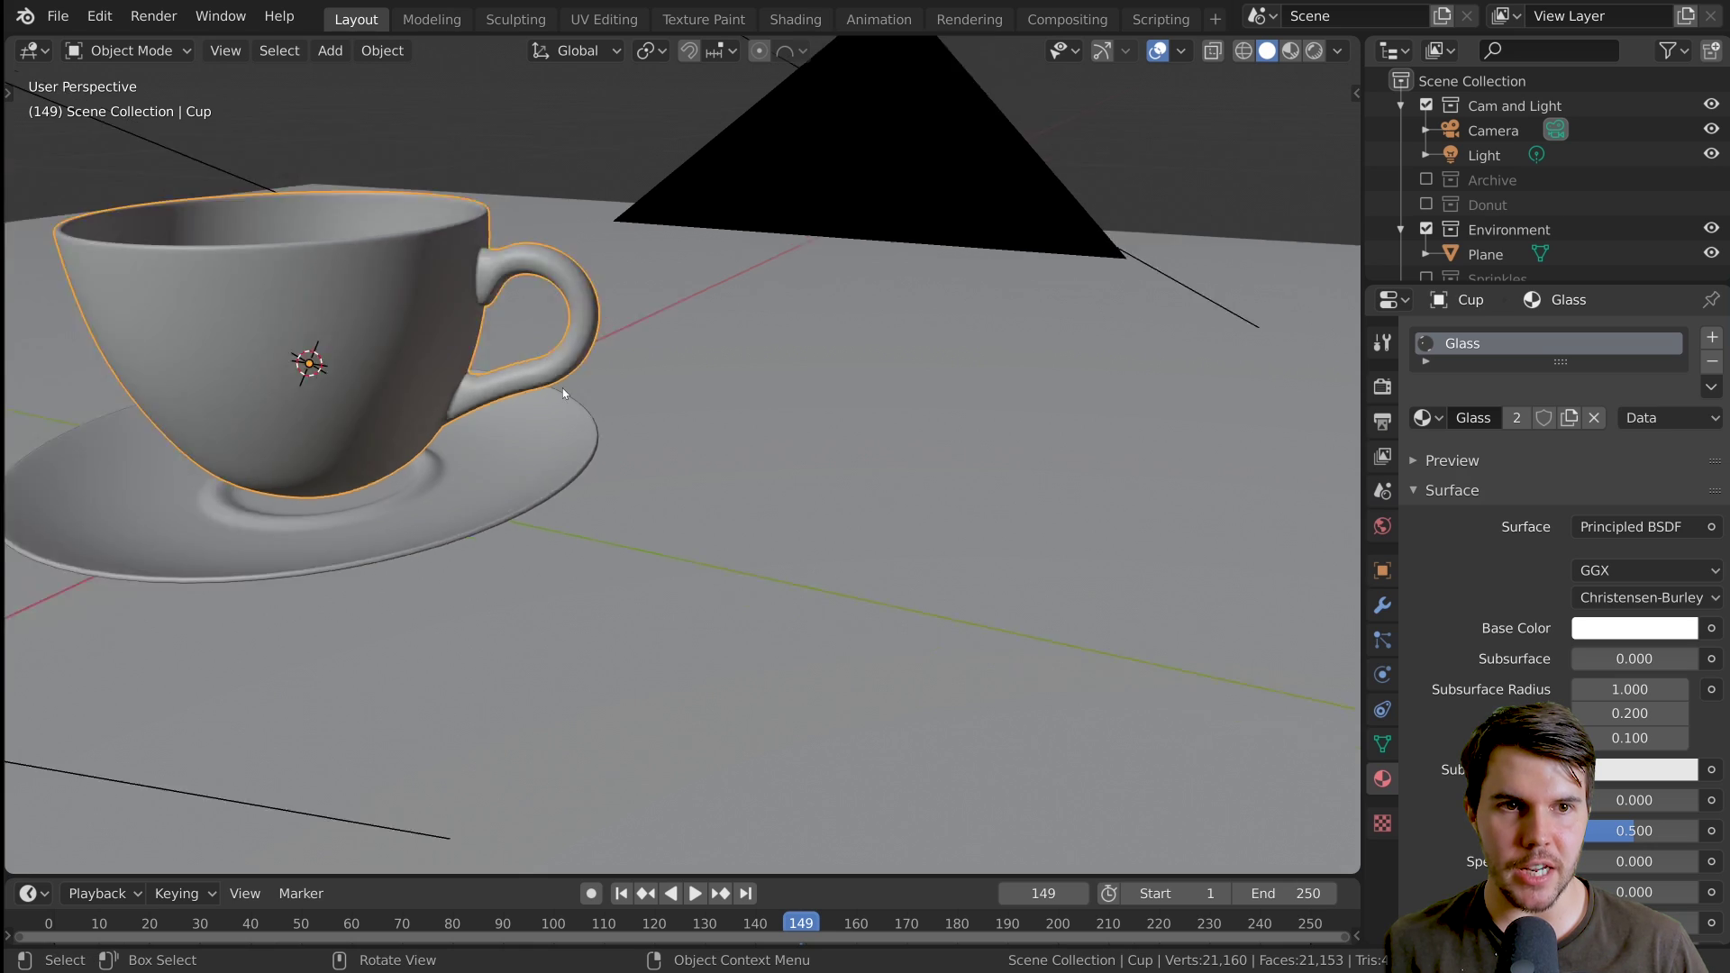
key(KP_Decimal)
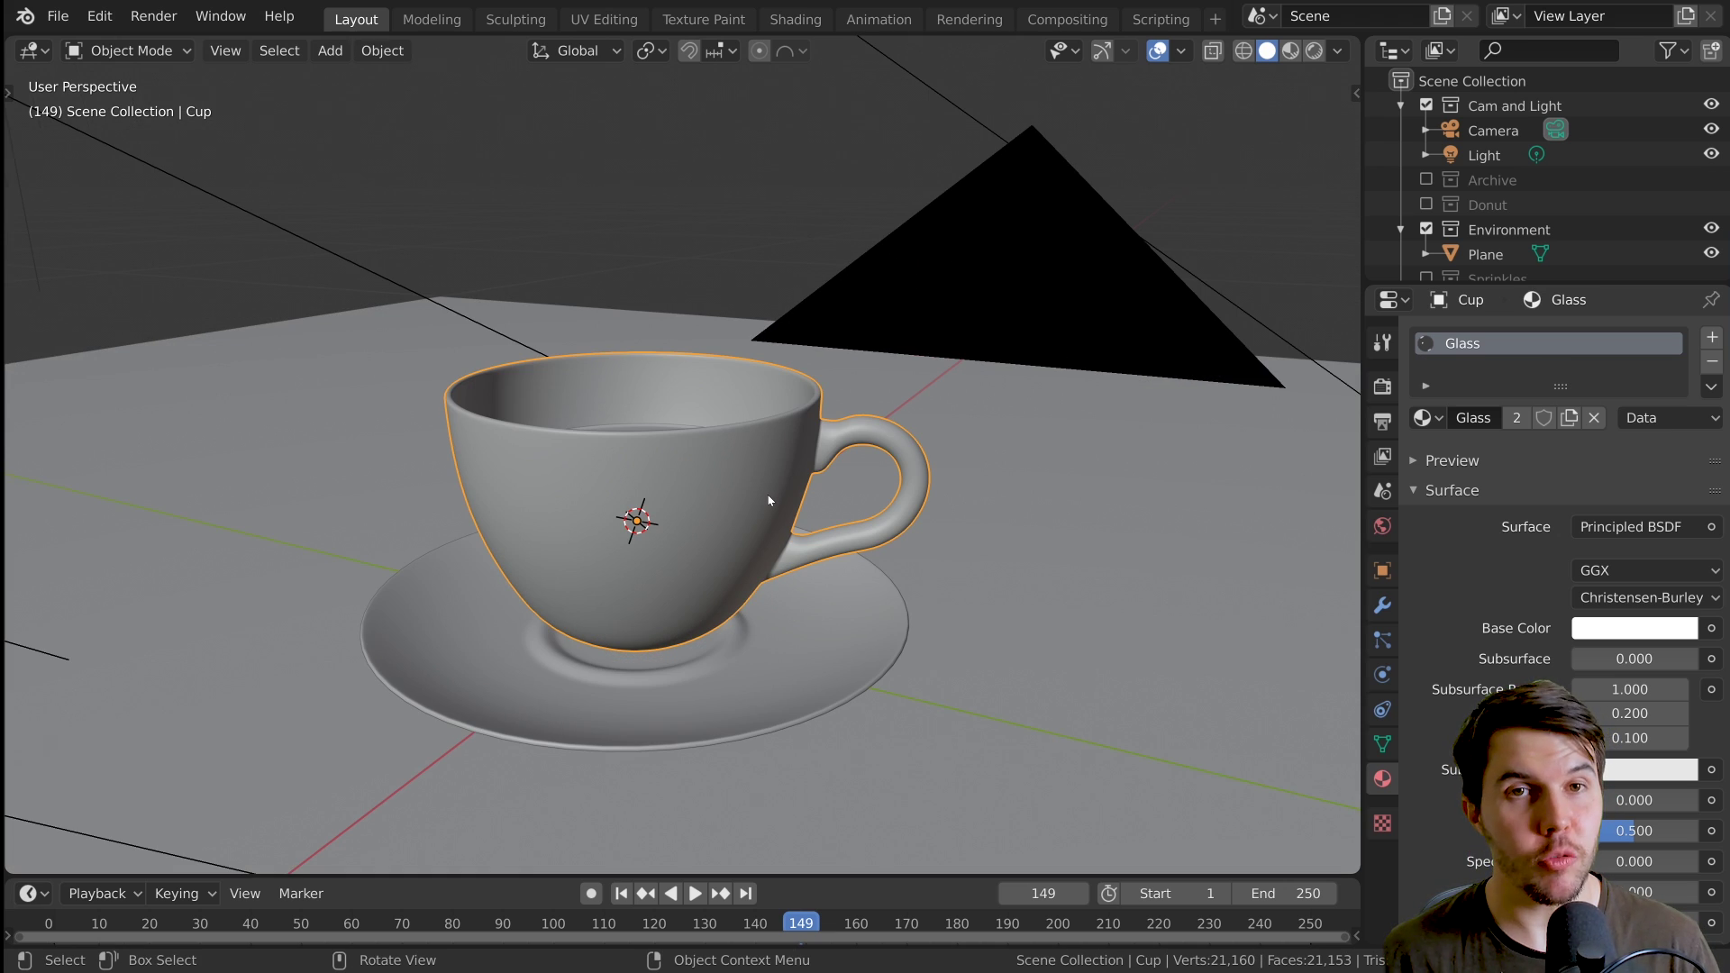
Examine the cup's outer wall, handle and interior from several angles in object mode
middle_drag(747, 470, 441, 356)
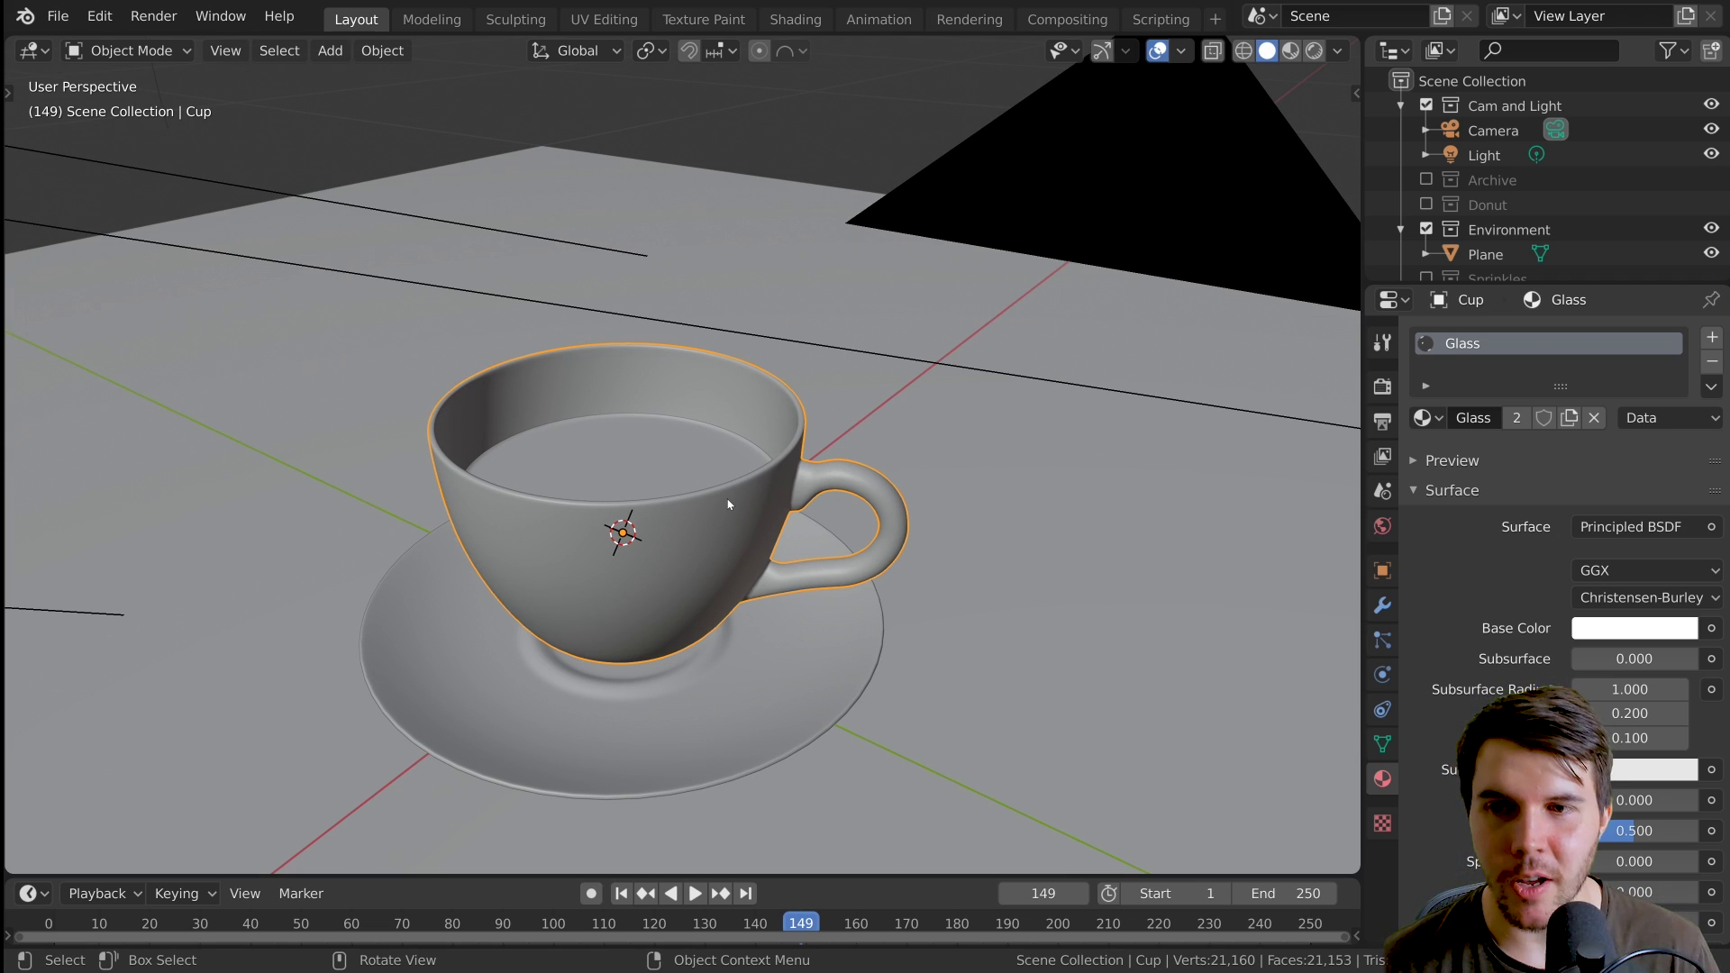
middle_drag(730, 505, 760, 486)
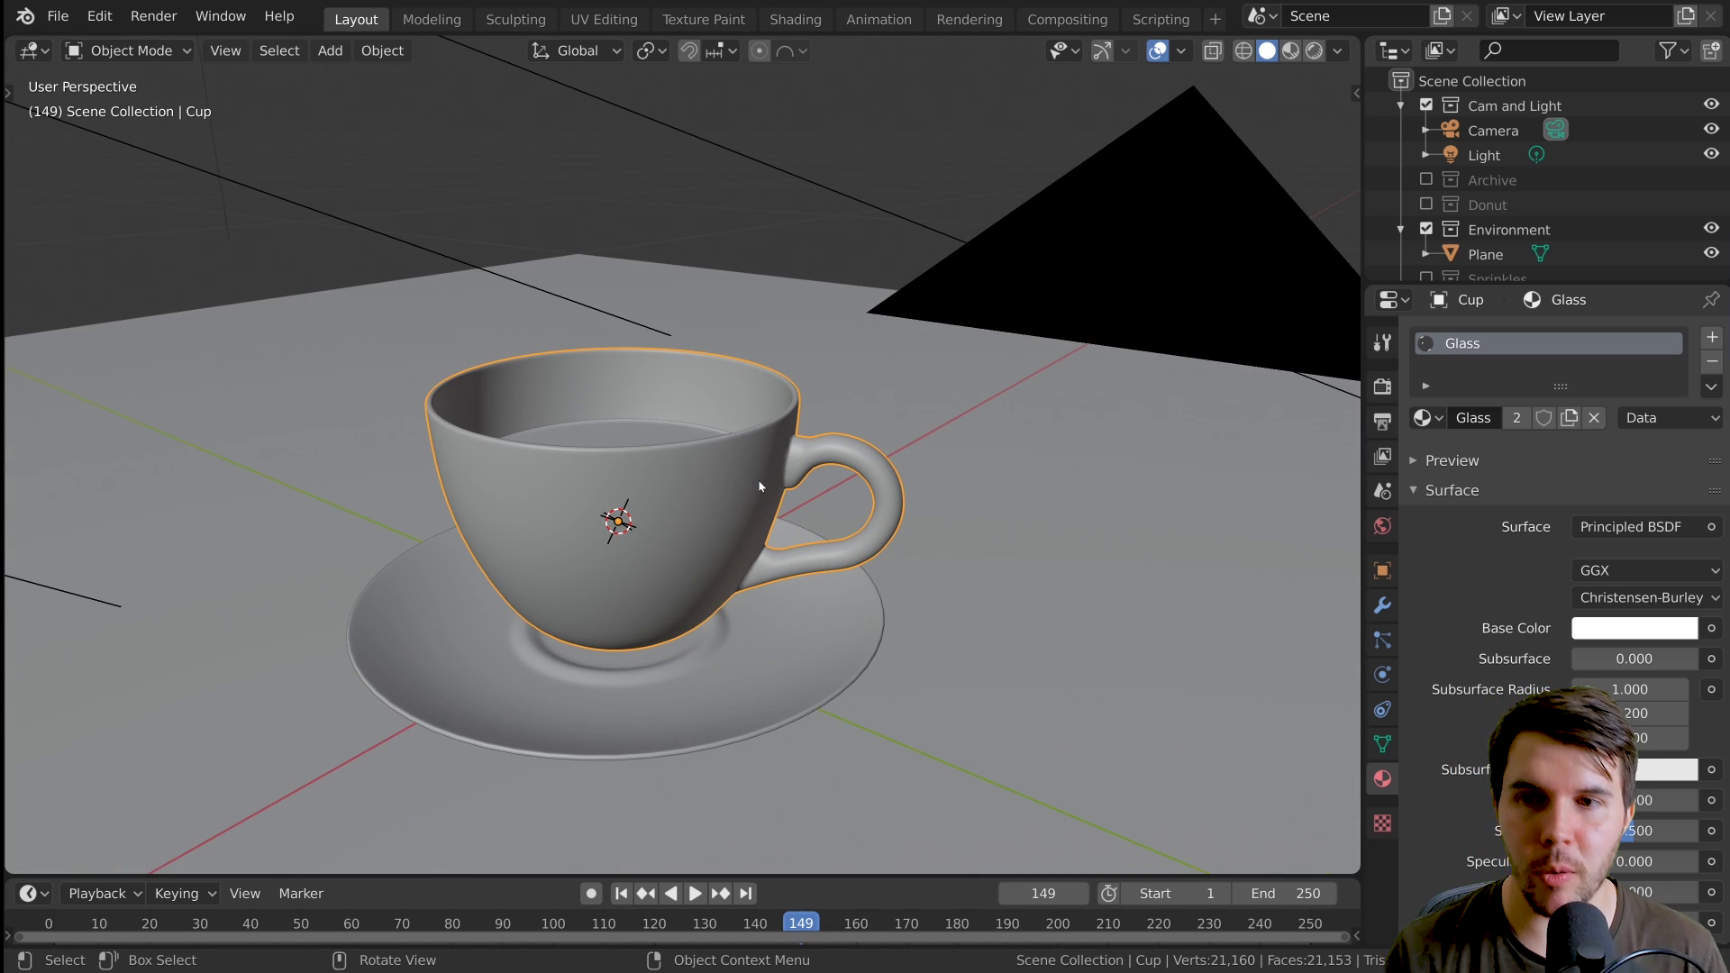
scroll(721, 435, up, 1)
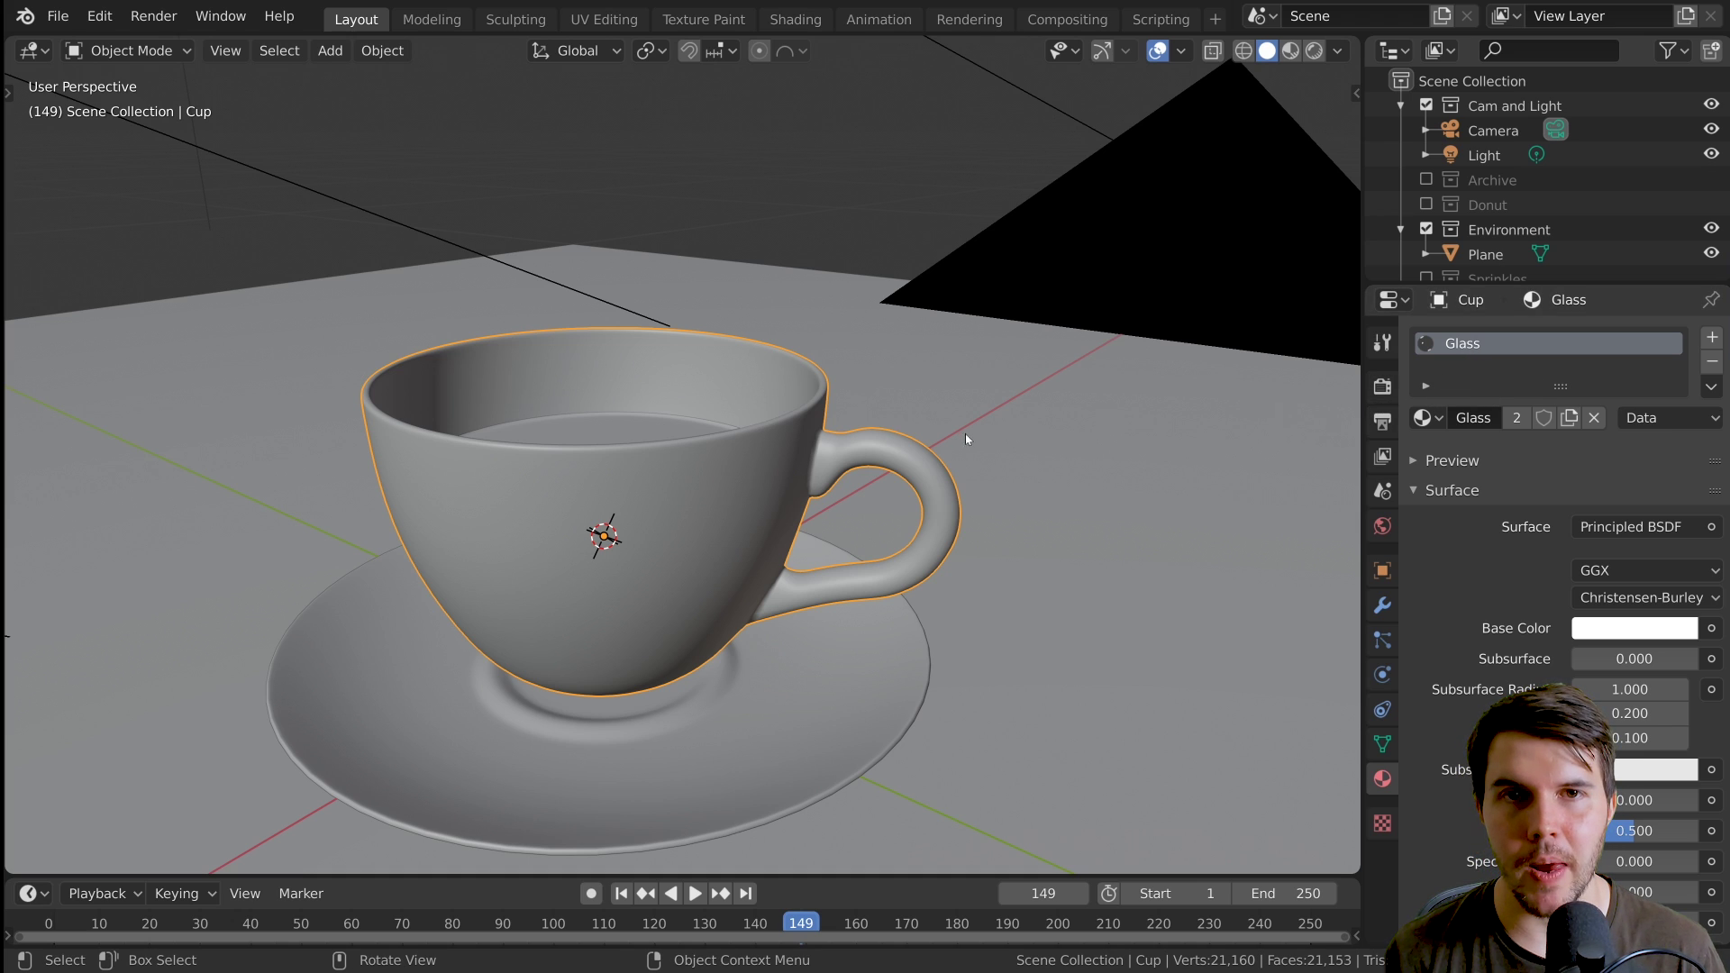
scroll(832, 434, up, 2)
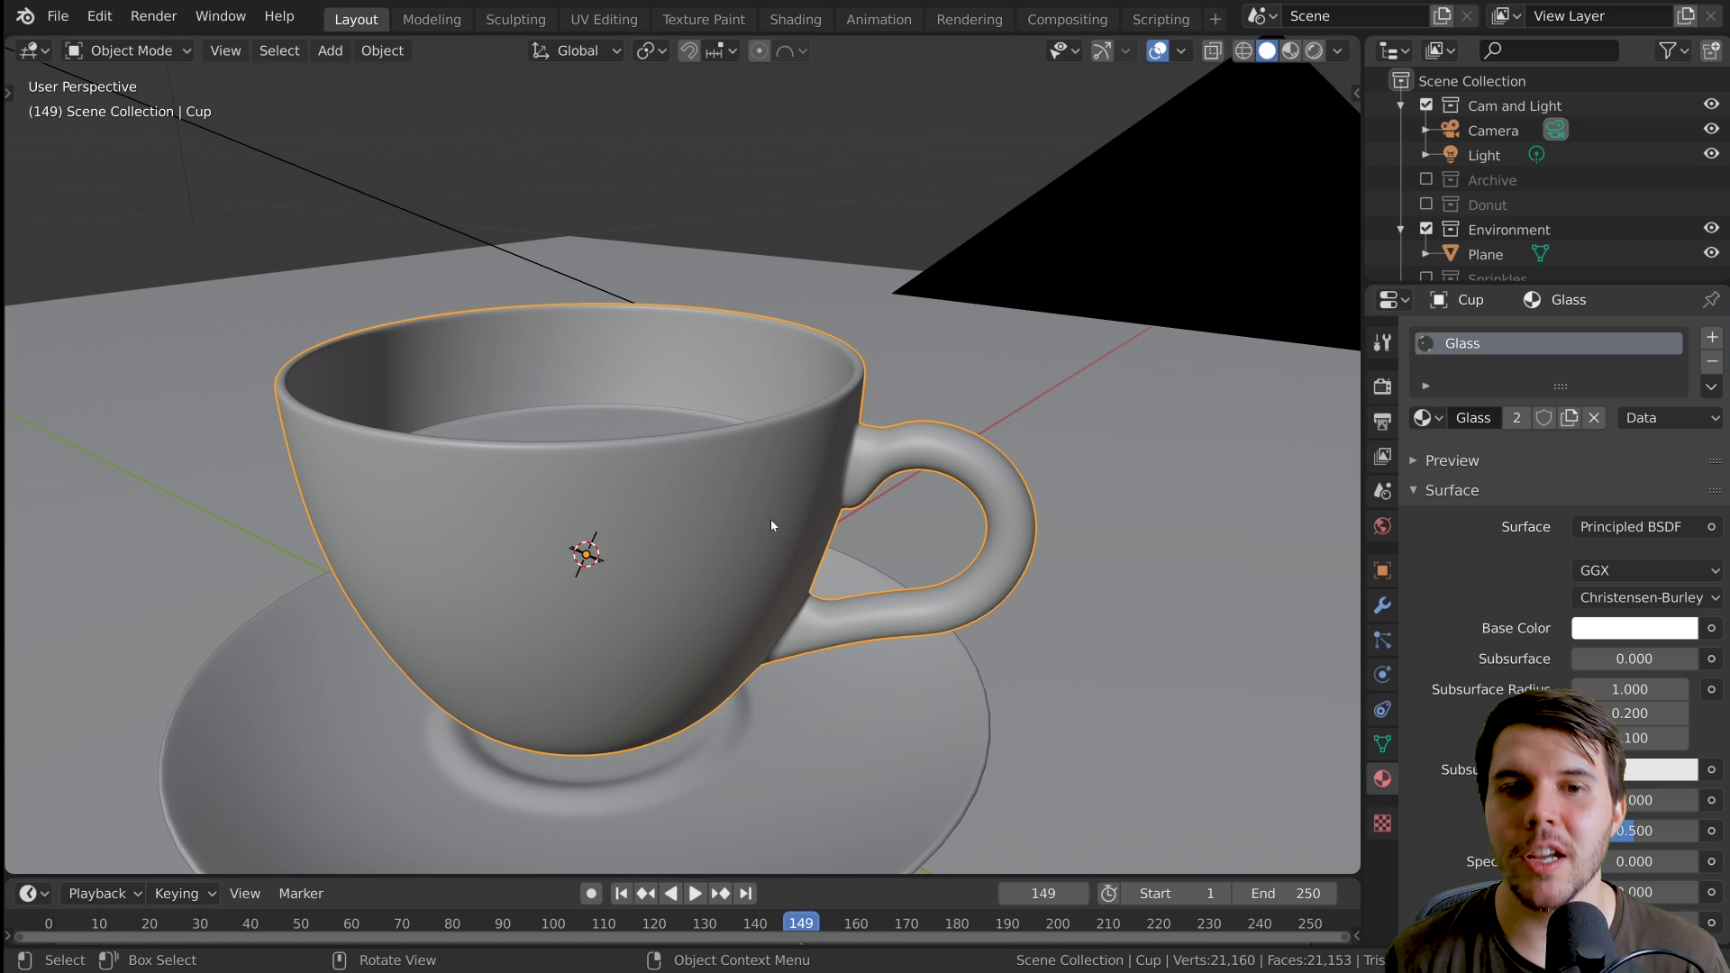
middle_drag(771, 519, 848, 396)
middle_drag(362, 439, 716, 522)
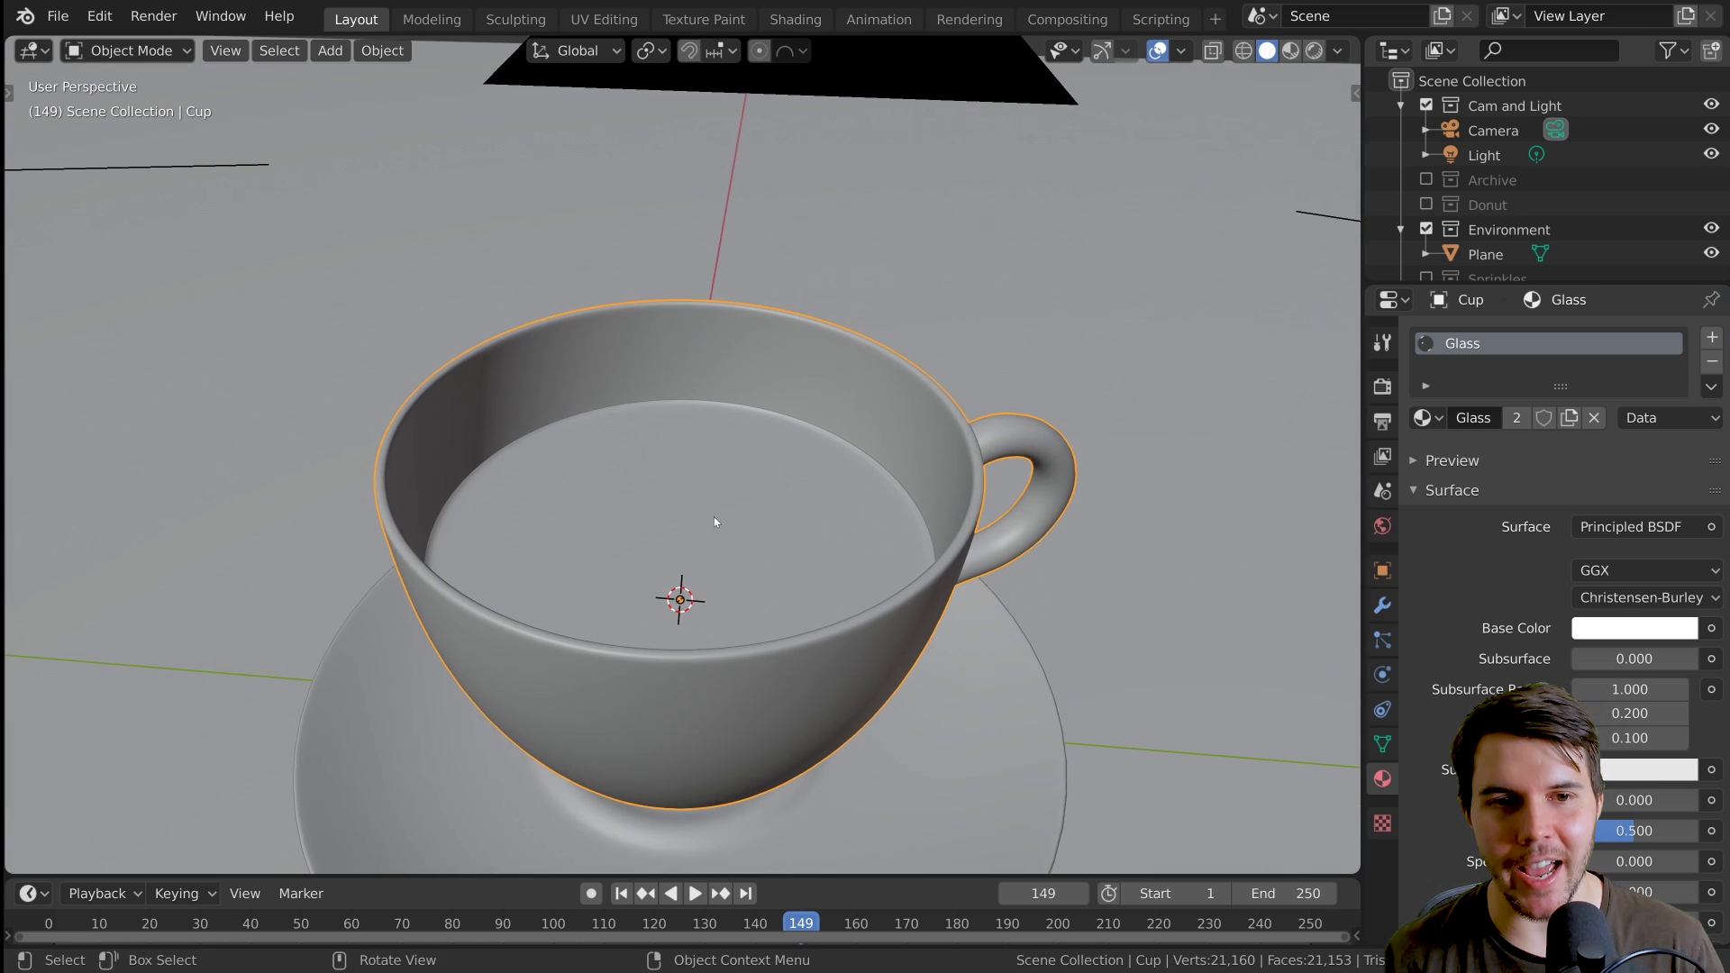
Inspect the mesh around the cup's rim and inner wall in edit mode and return to object mode
middle_drag(566, 379, 1012, 441)
key(Tab)
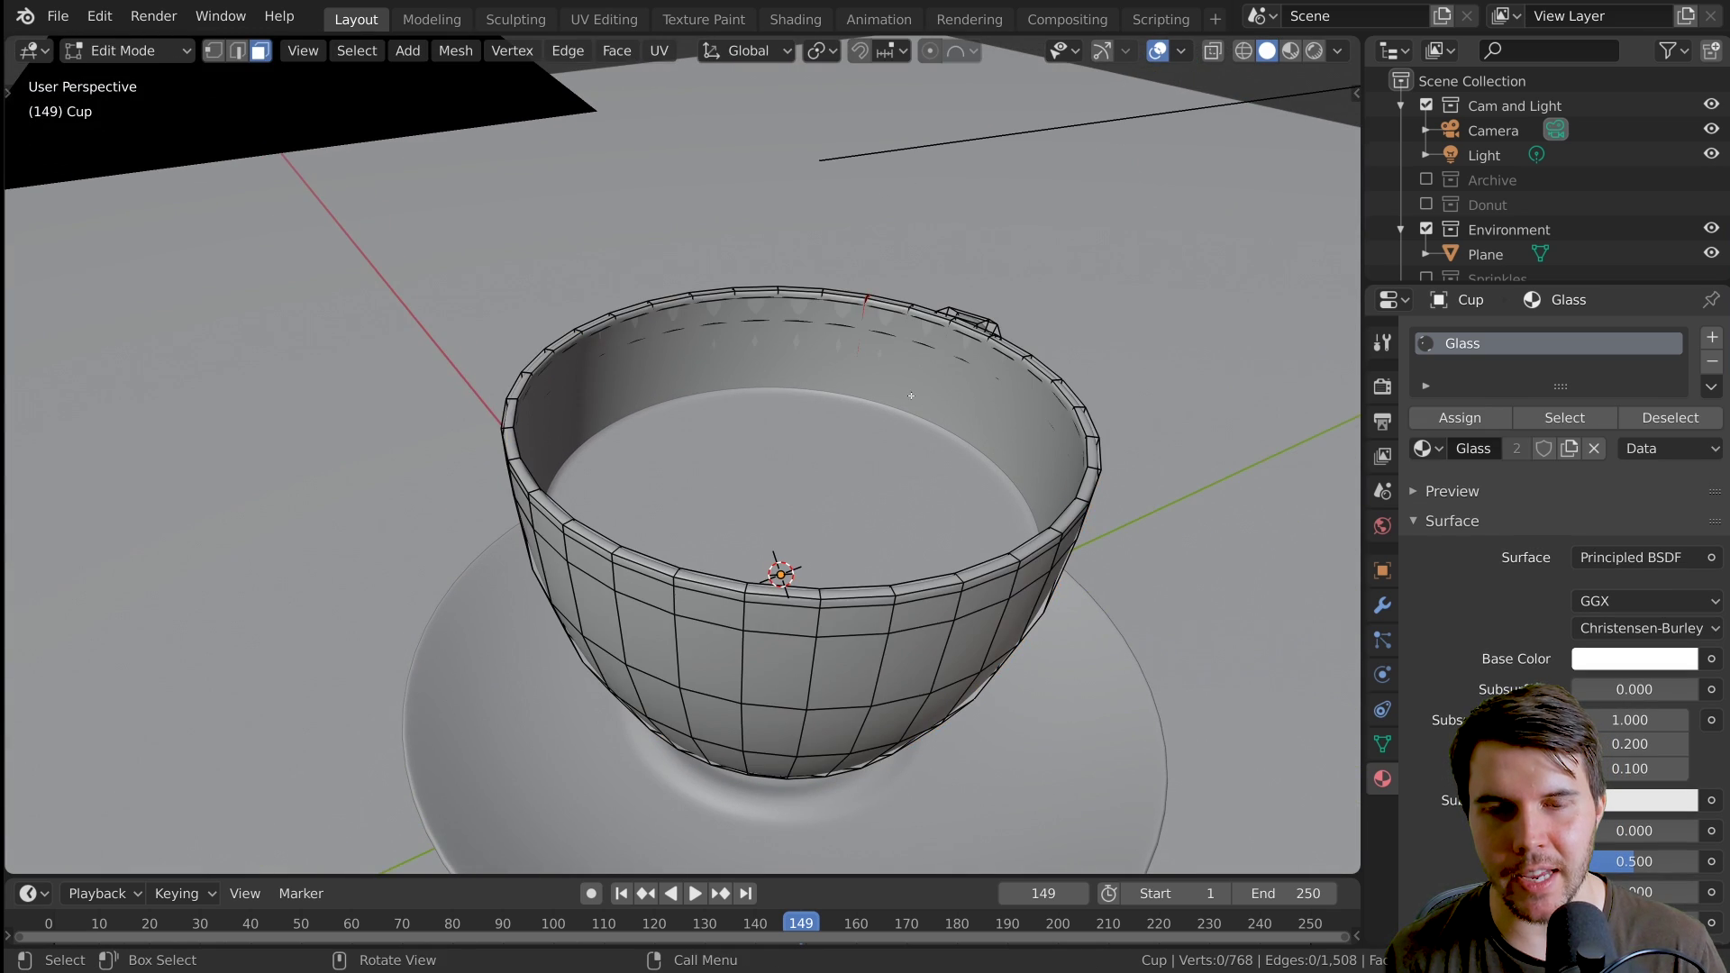
middle_drag(771, 377, 862, 425)
key(Tab)
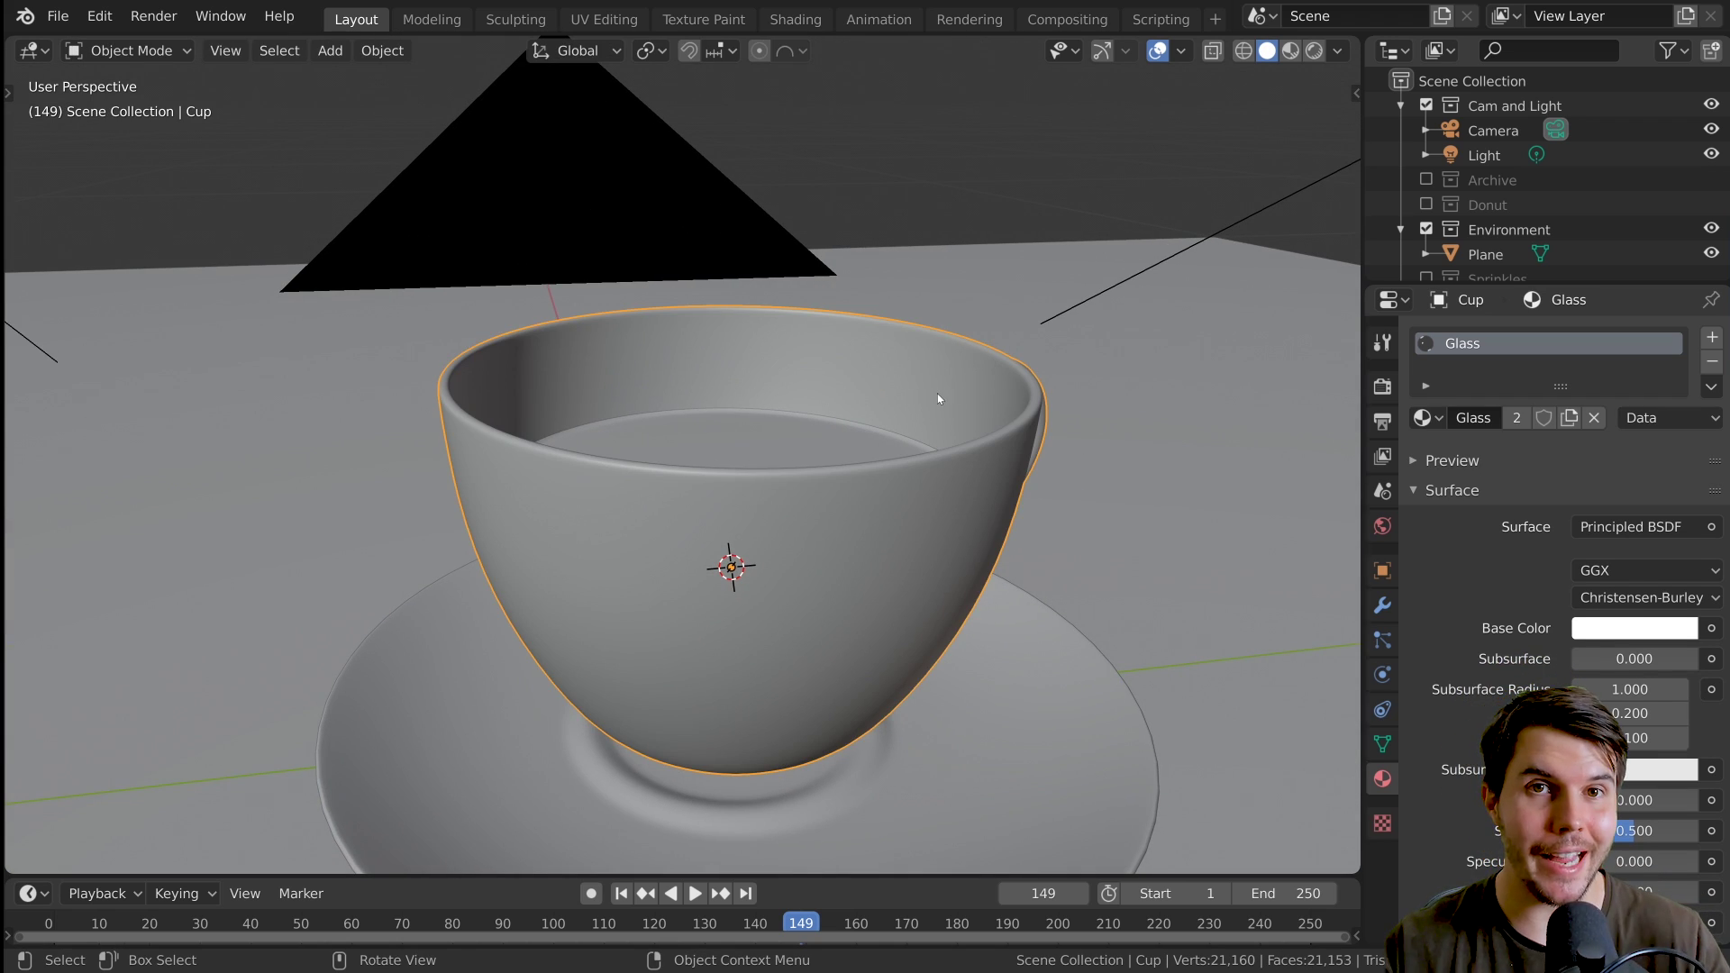
scroll(938, 401, down, 2)
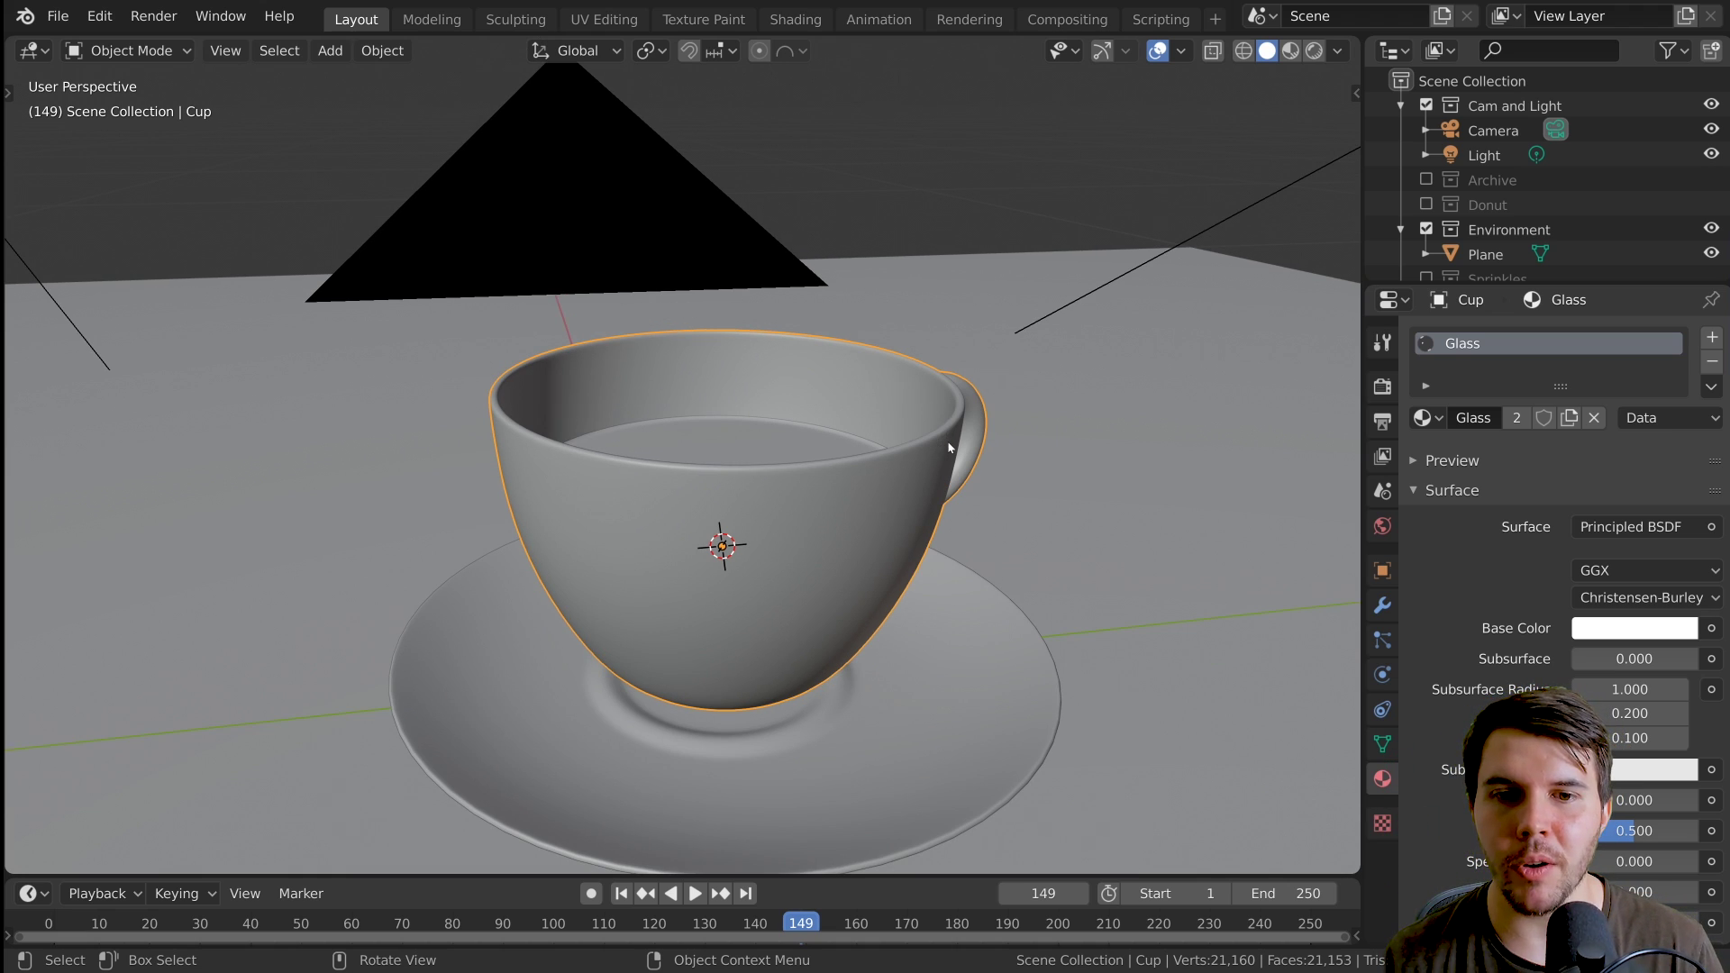
Add a second material slot to the cup and fill it with the existing Glass material
click(1712, 338)
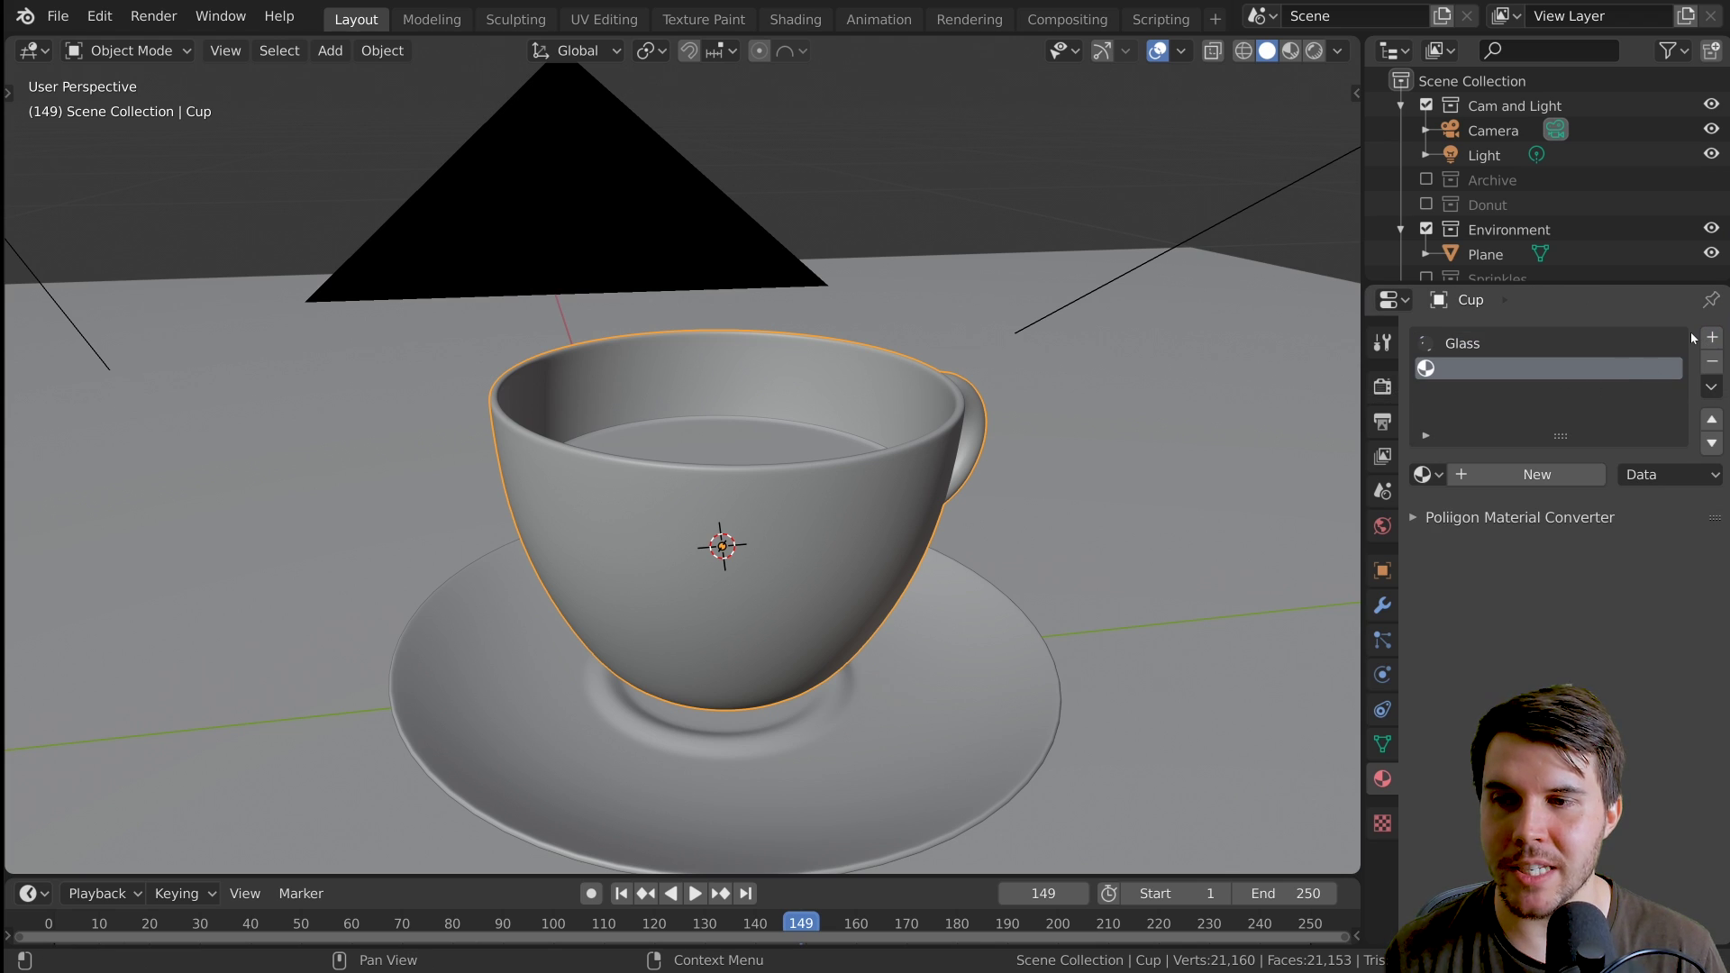
click(1426, 475)
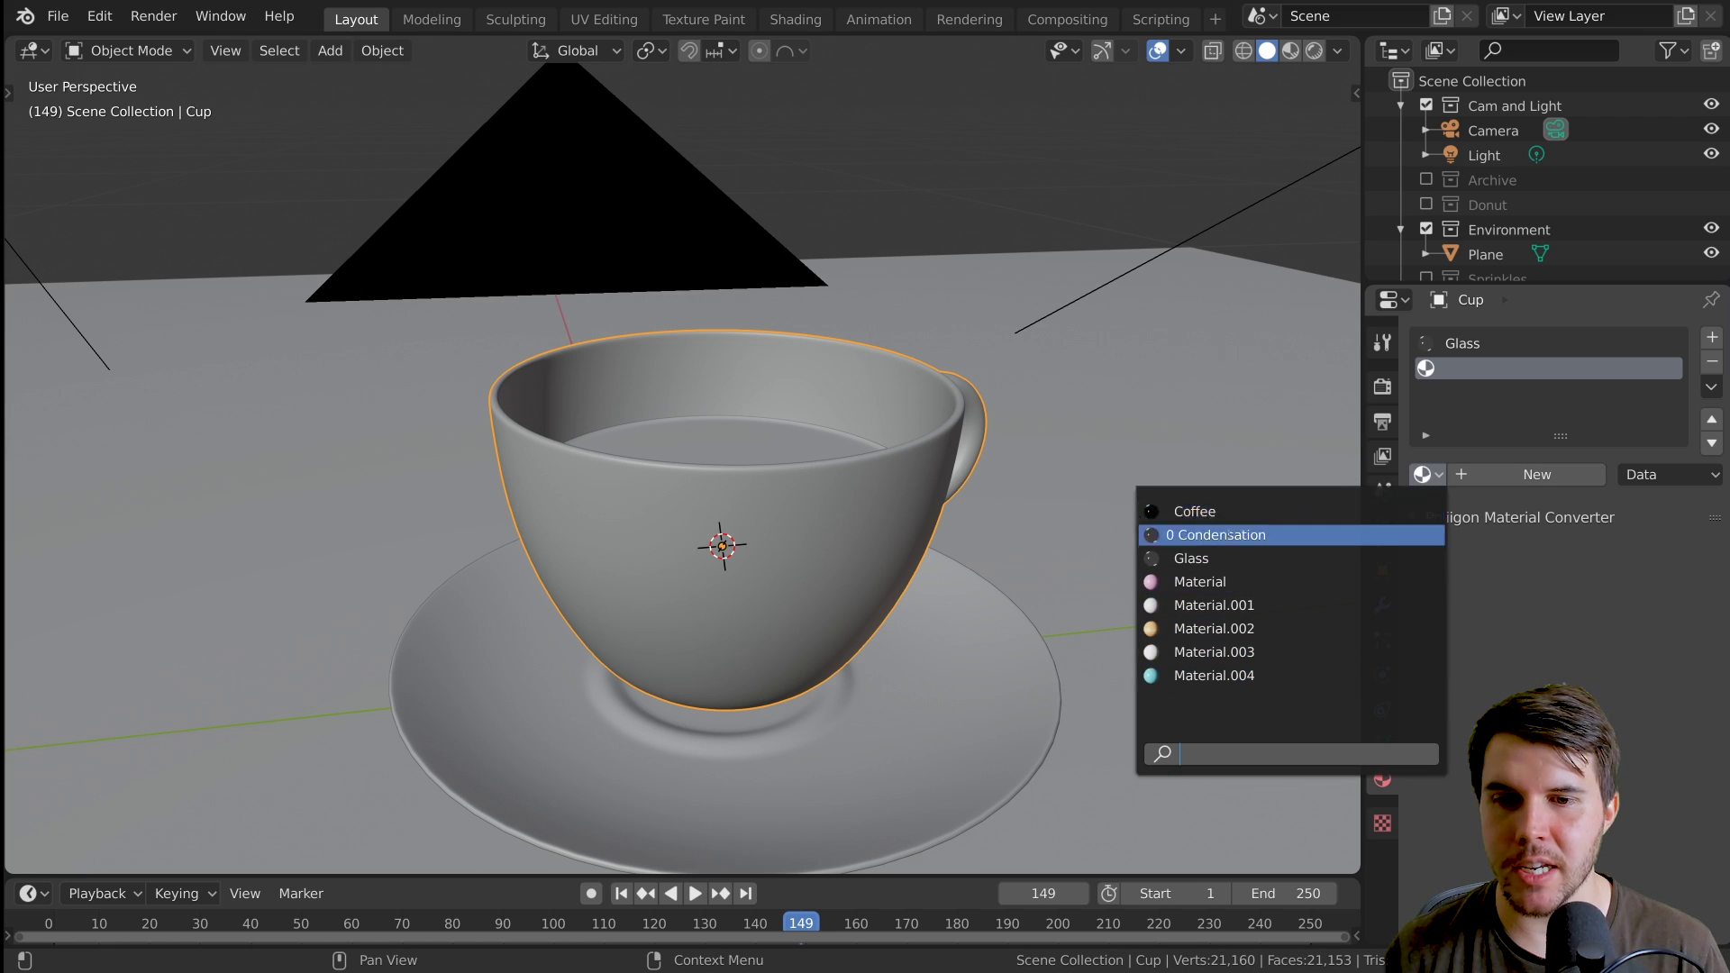
click(1426, 475)
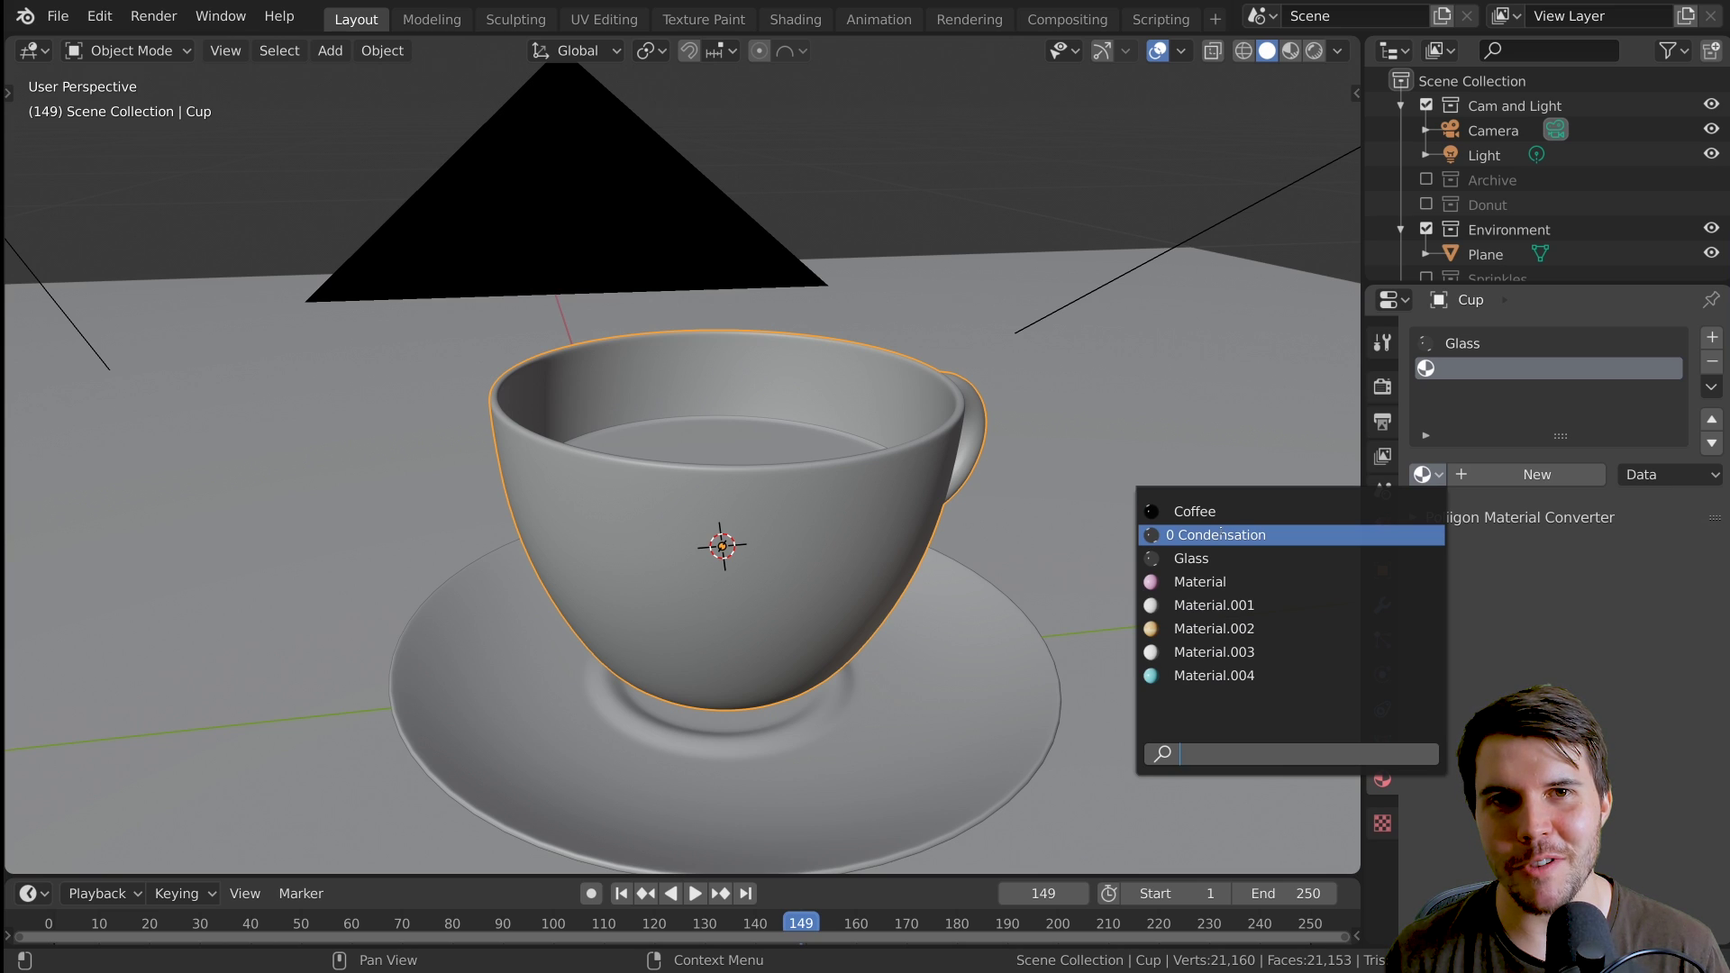
click(1422, 477)
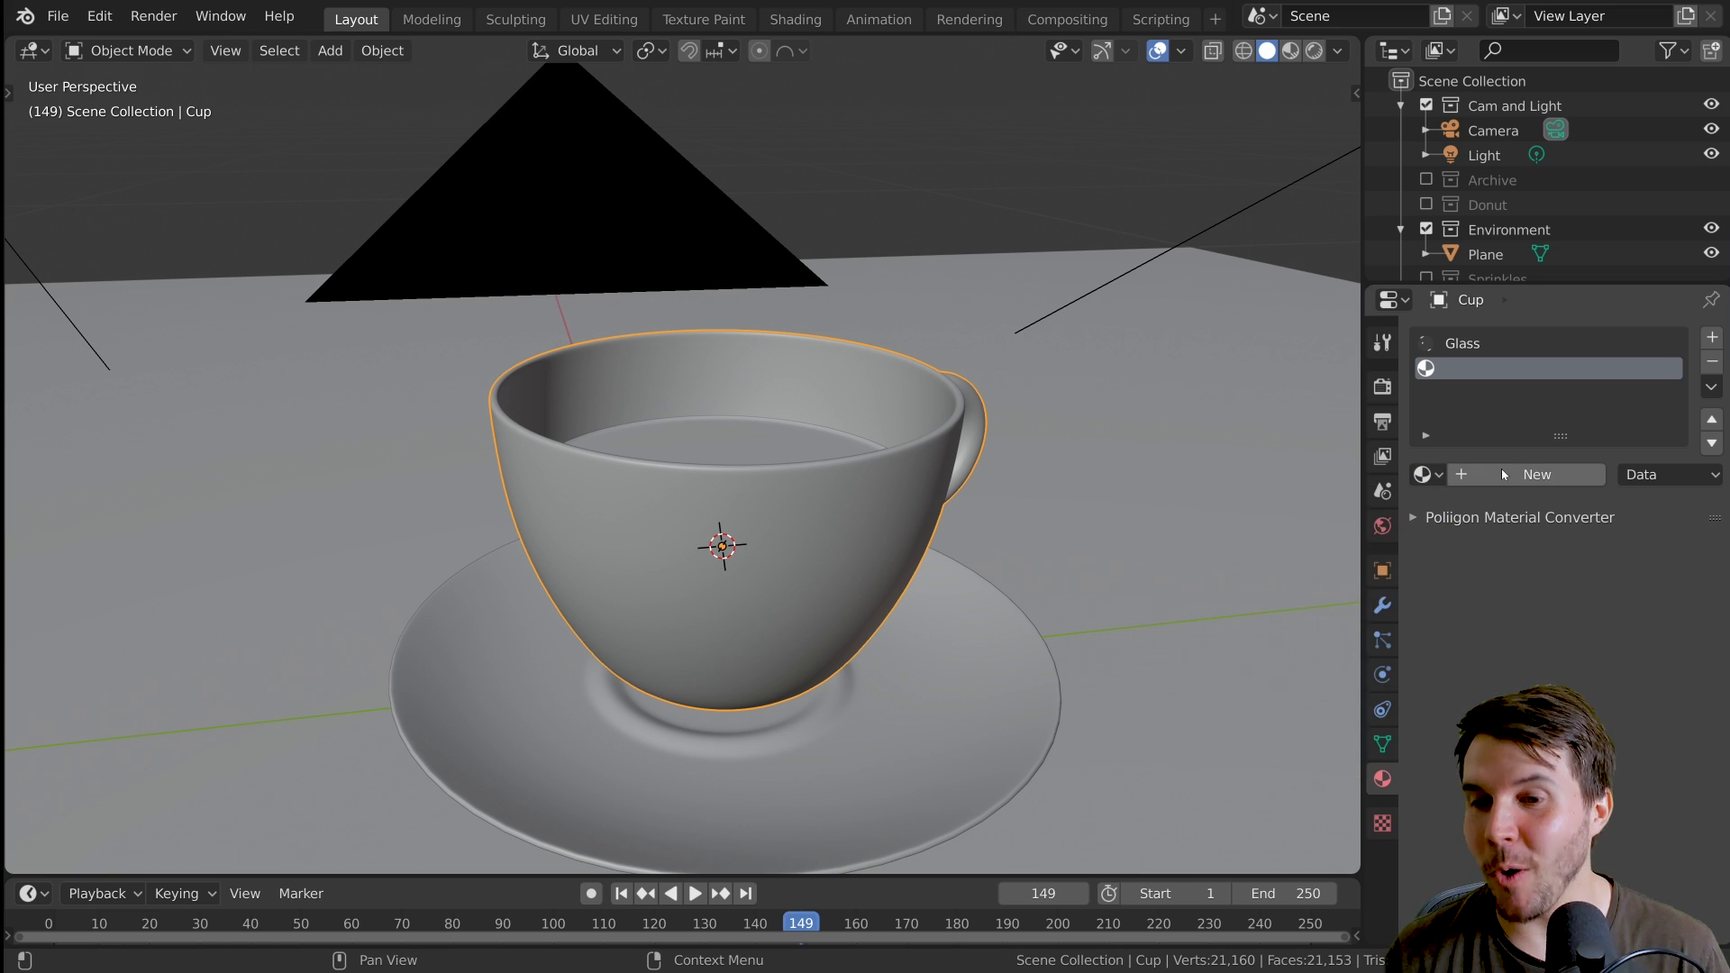
click(1483, 343)
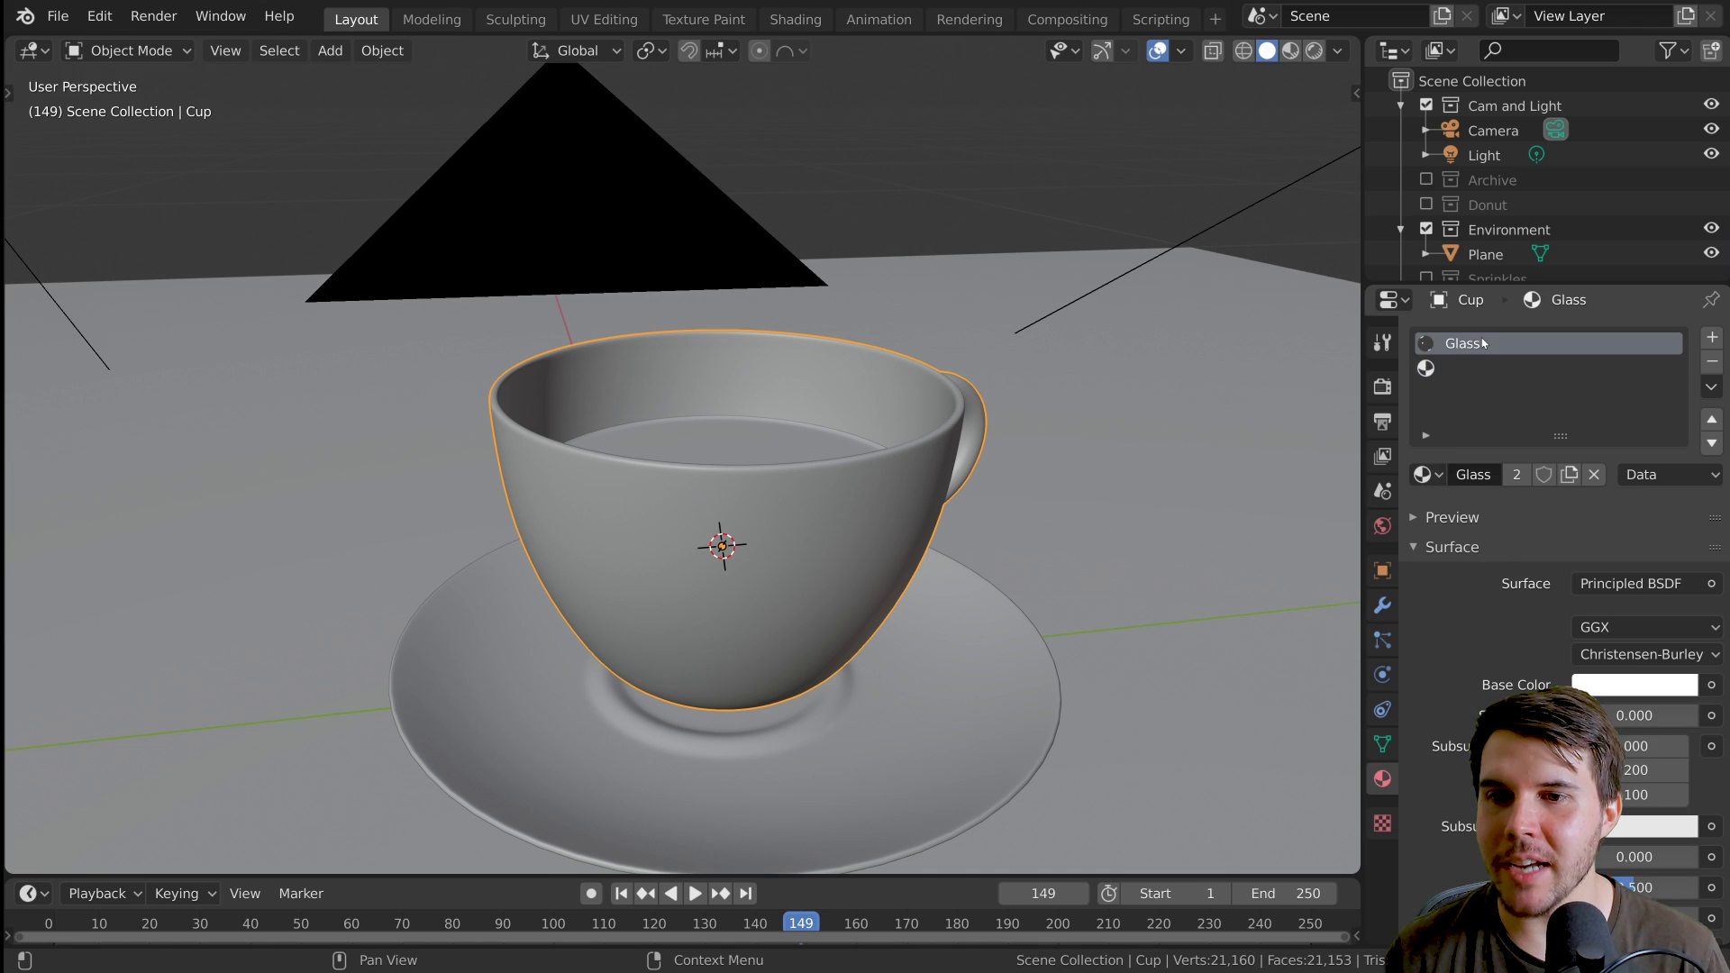
click(1448, 370)
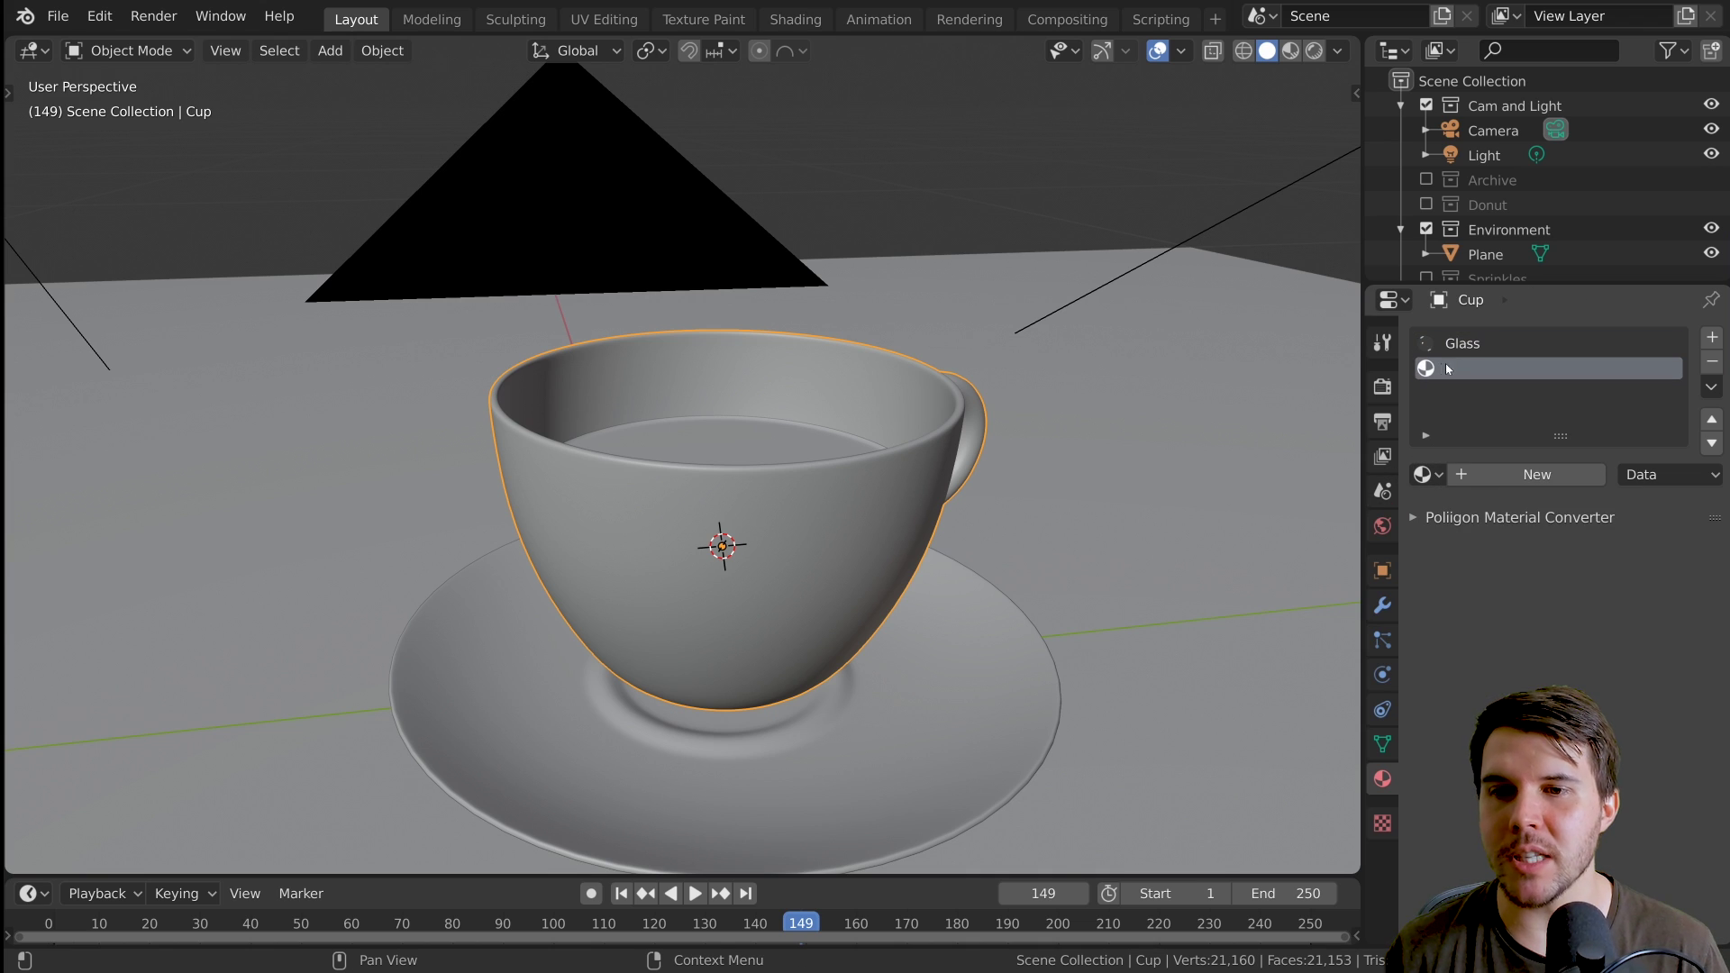
click(1426, 474)
click(1190, 558)
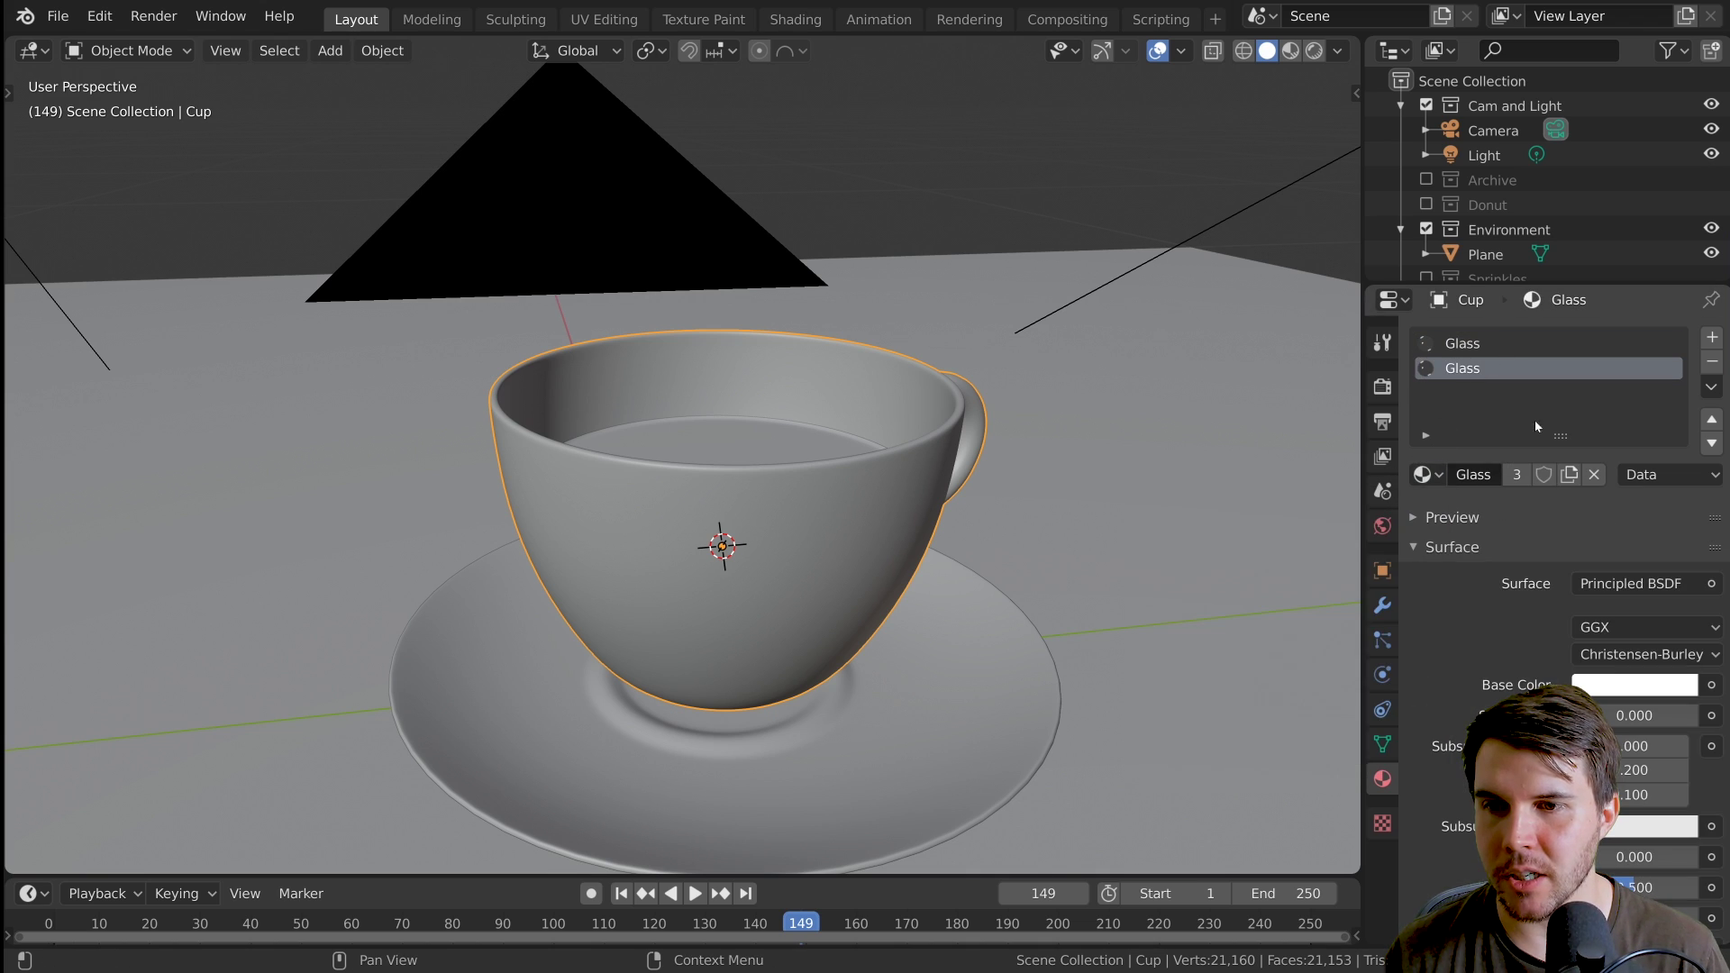
Make the second slot's Glass material a single-user copy and rename it Condensation
click(1516, 481)
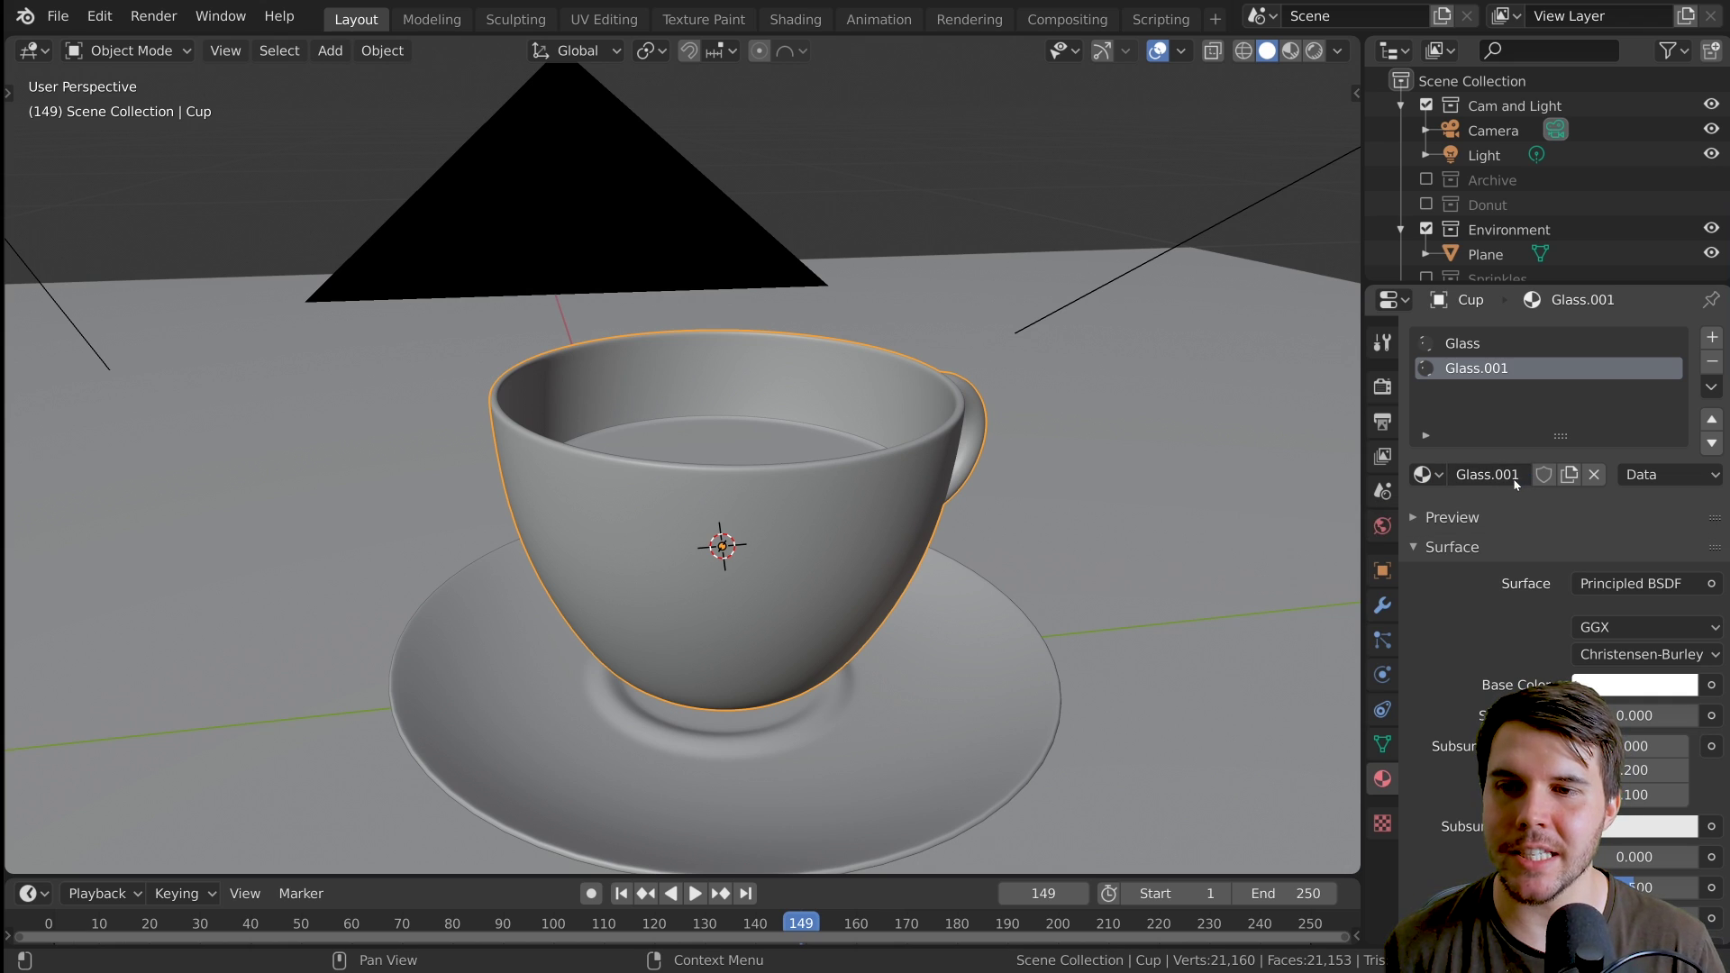
double_click(1501, 483)
text(Condensation)
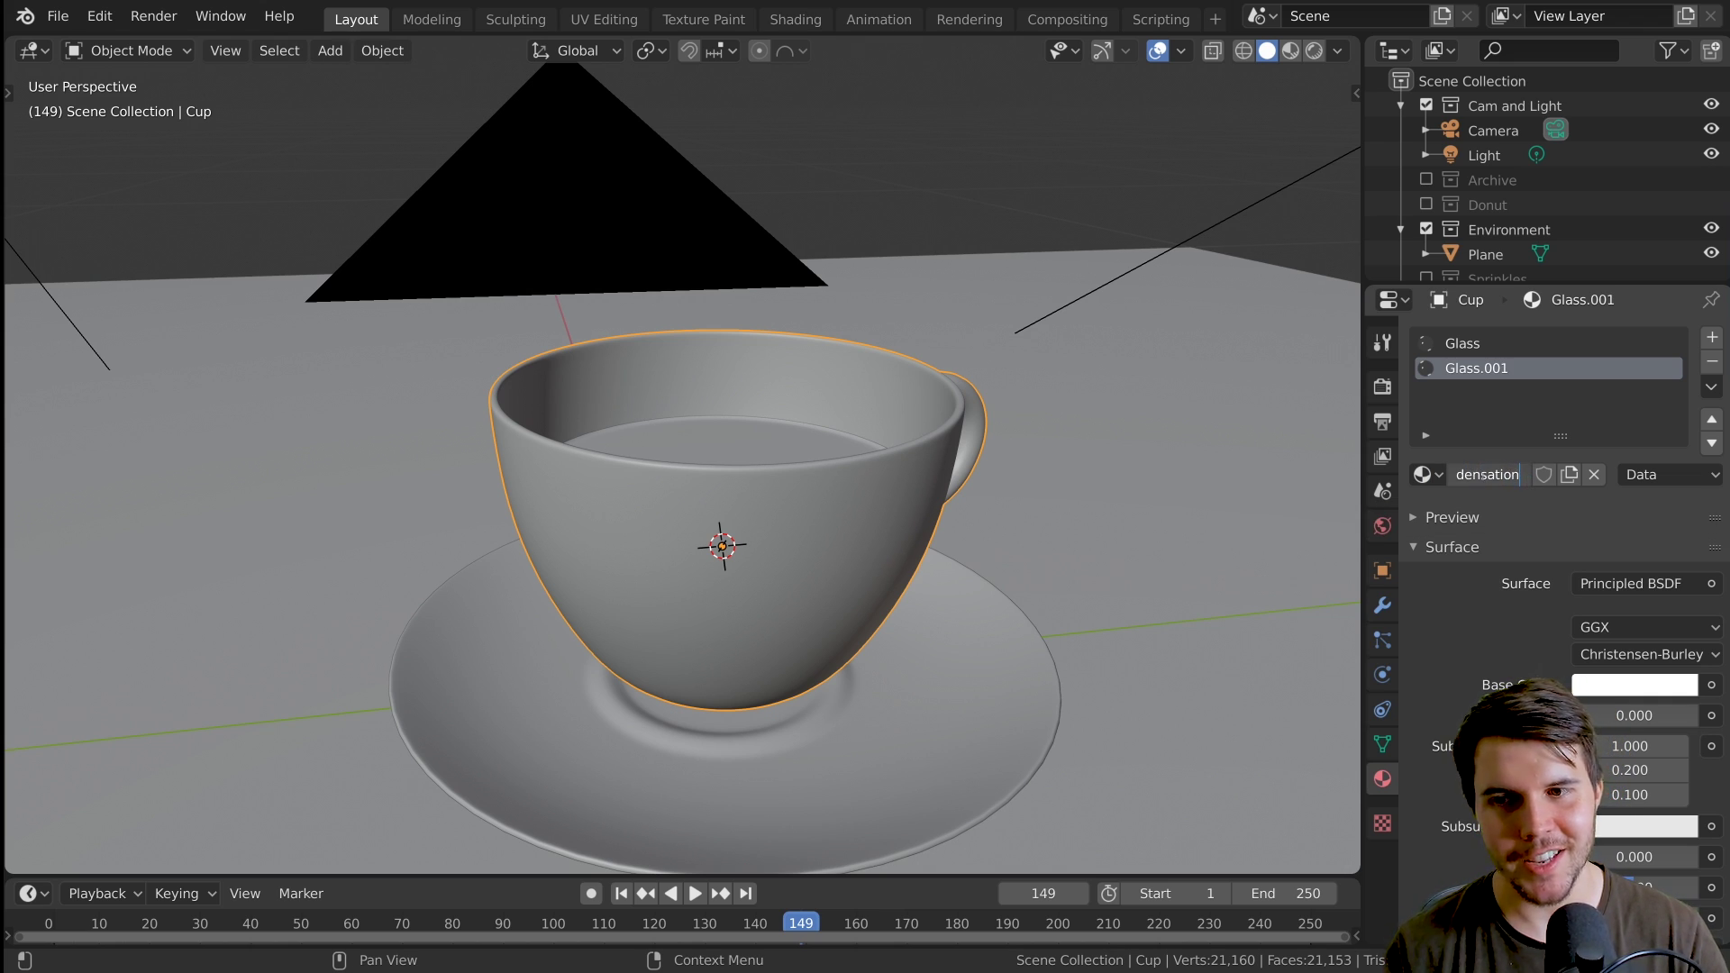
key(Return)
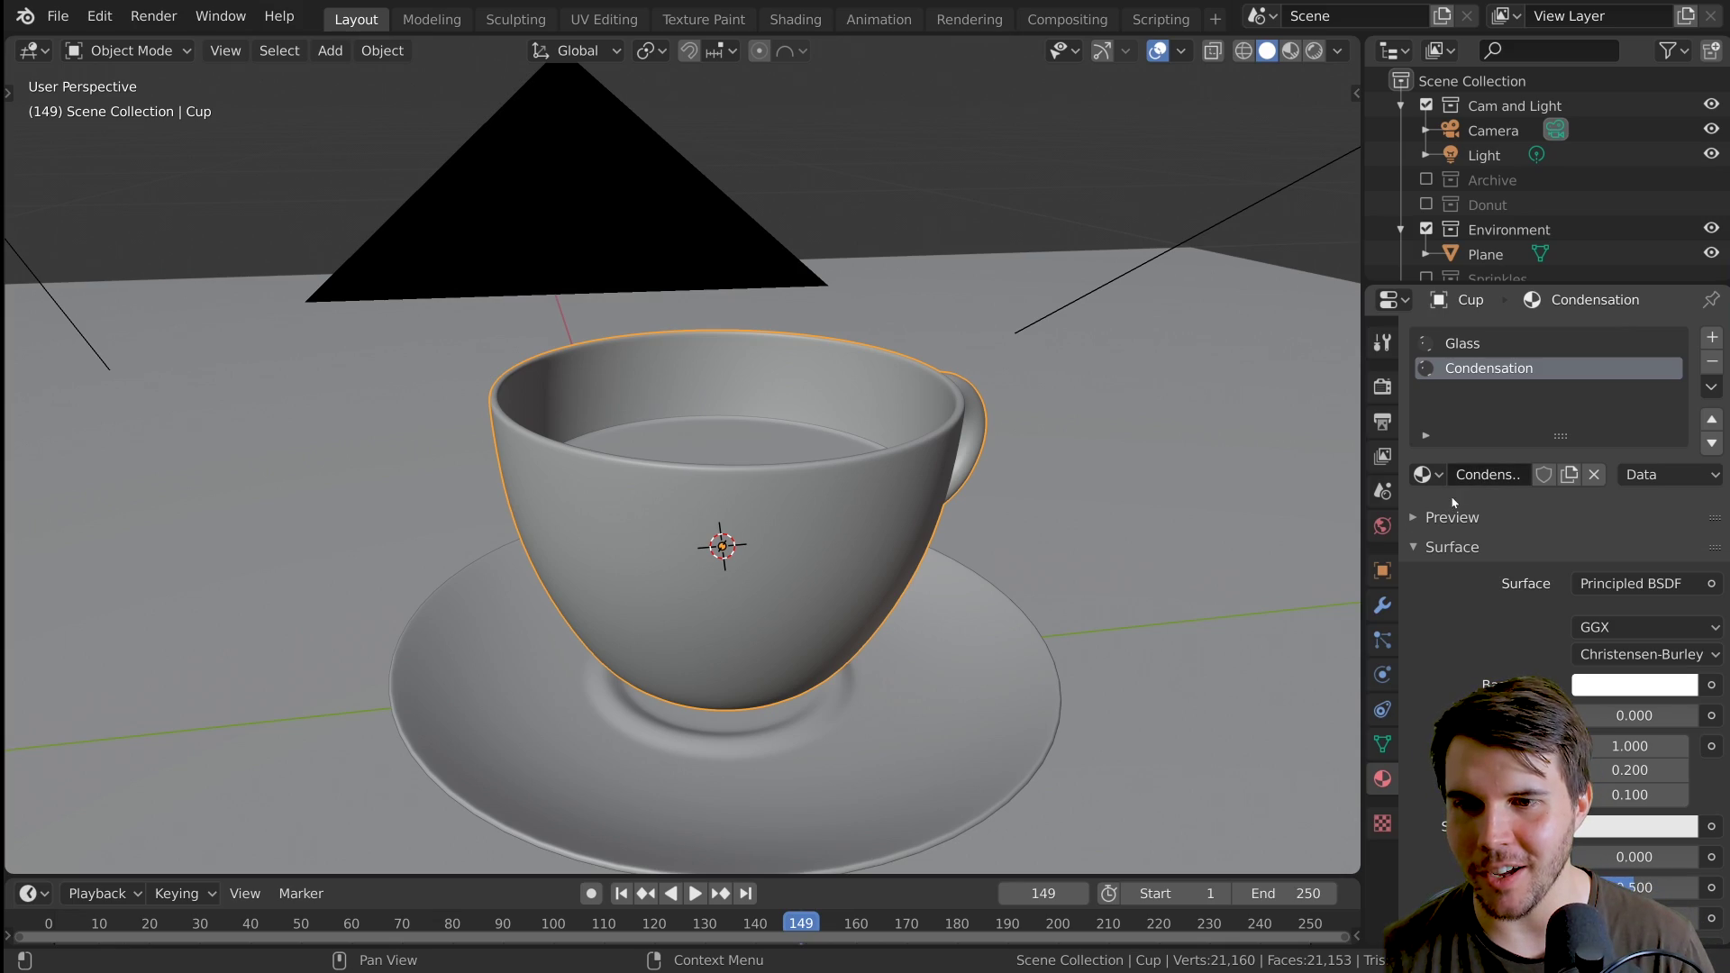
Switch to rendered shading and set the Condensation material's base color to red with hue 0.032 and saturation 1.000
scroll(892, 385, down, 1)
scroll(869, 391, up, 2)
middle_drag(973, 442, 924, 436)
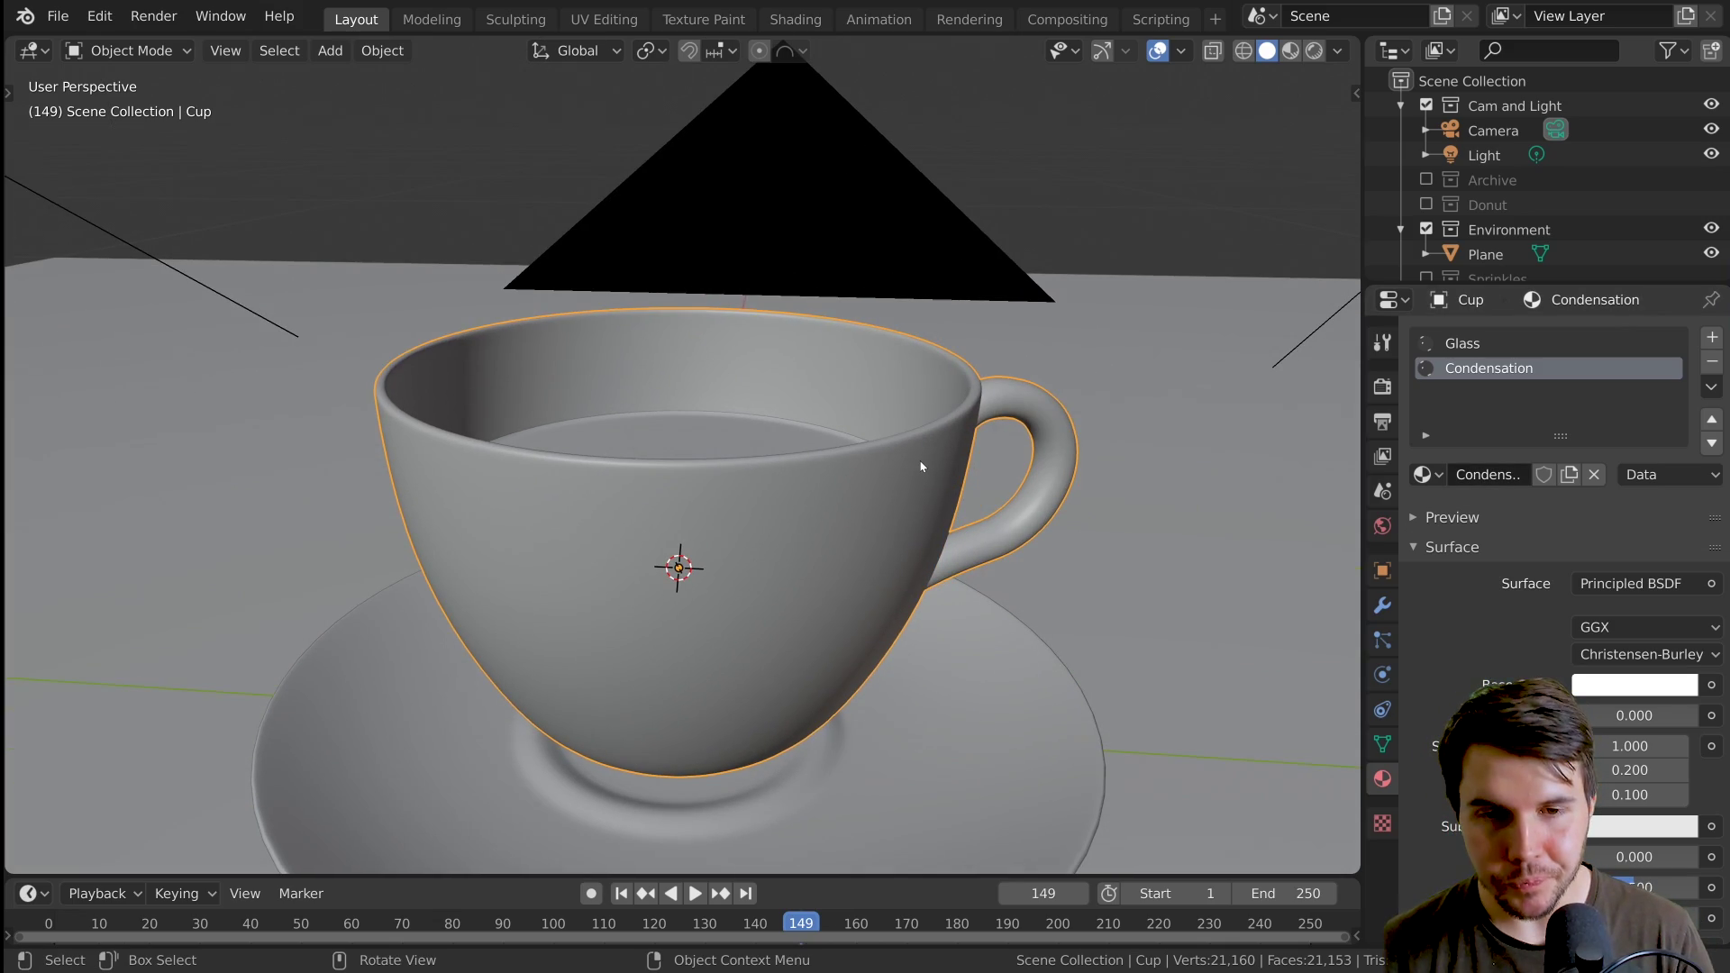
key(z)
click(919, 198)
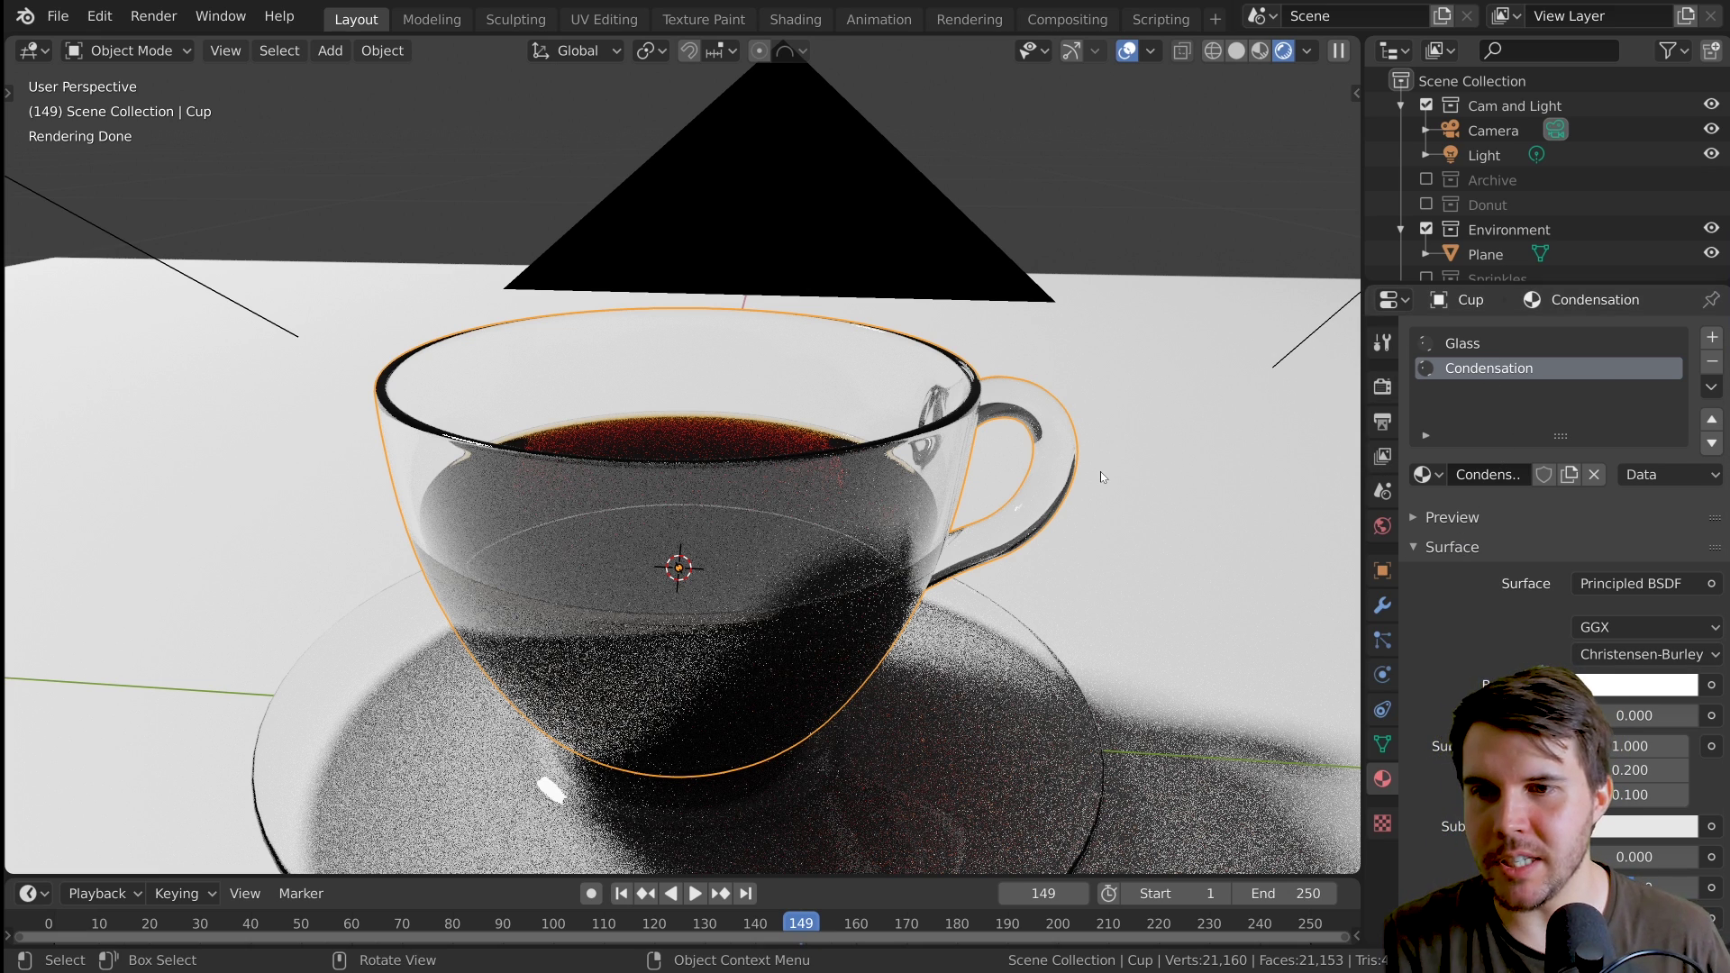
click(1636, 684)
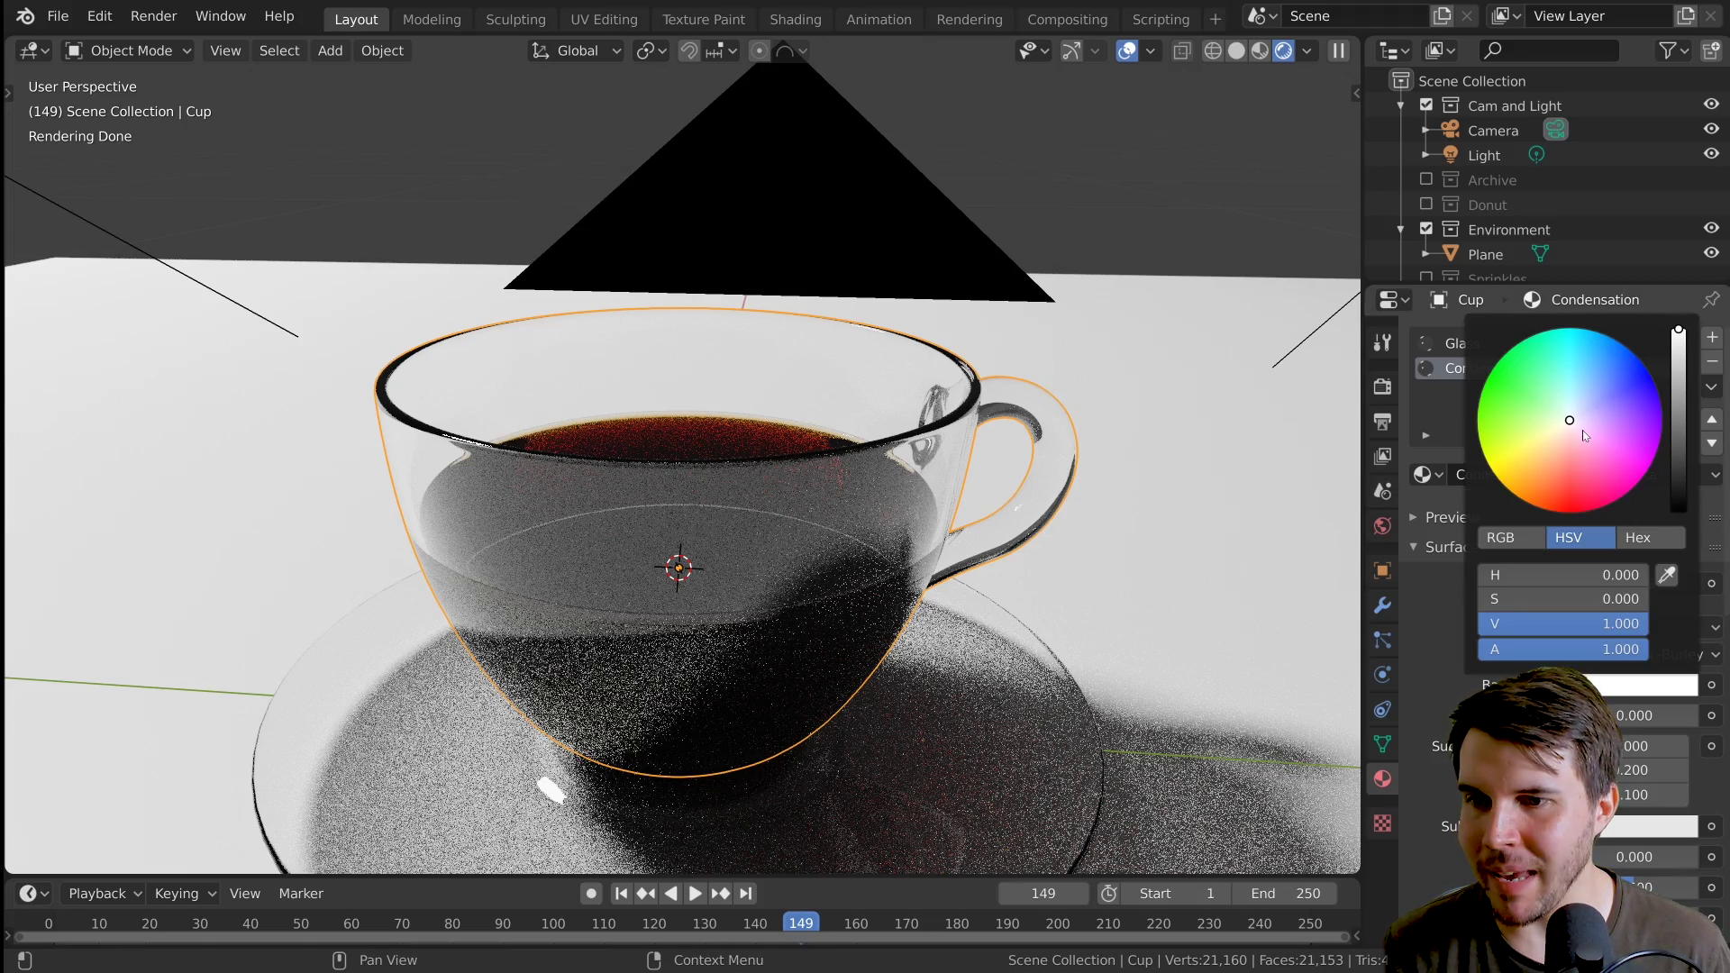
click(1635, 684)
click(1552, 514)
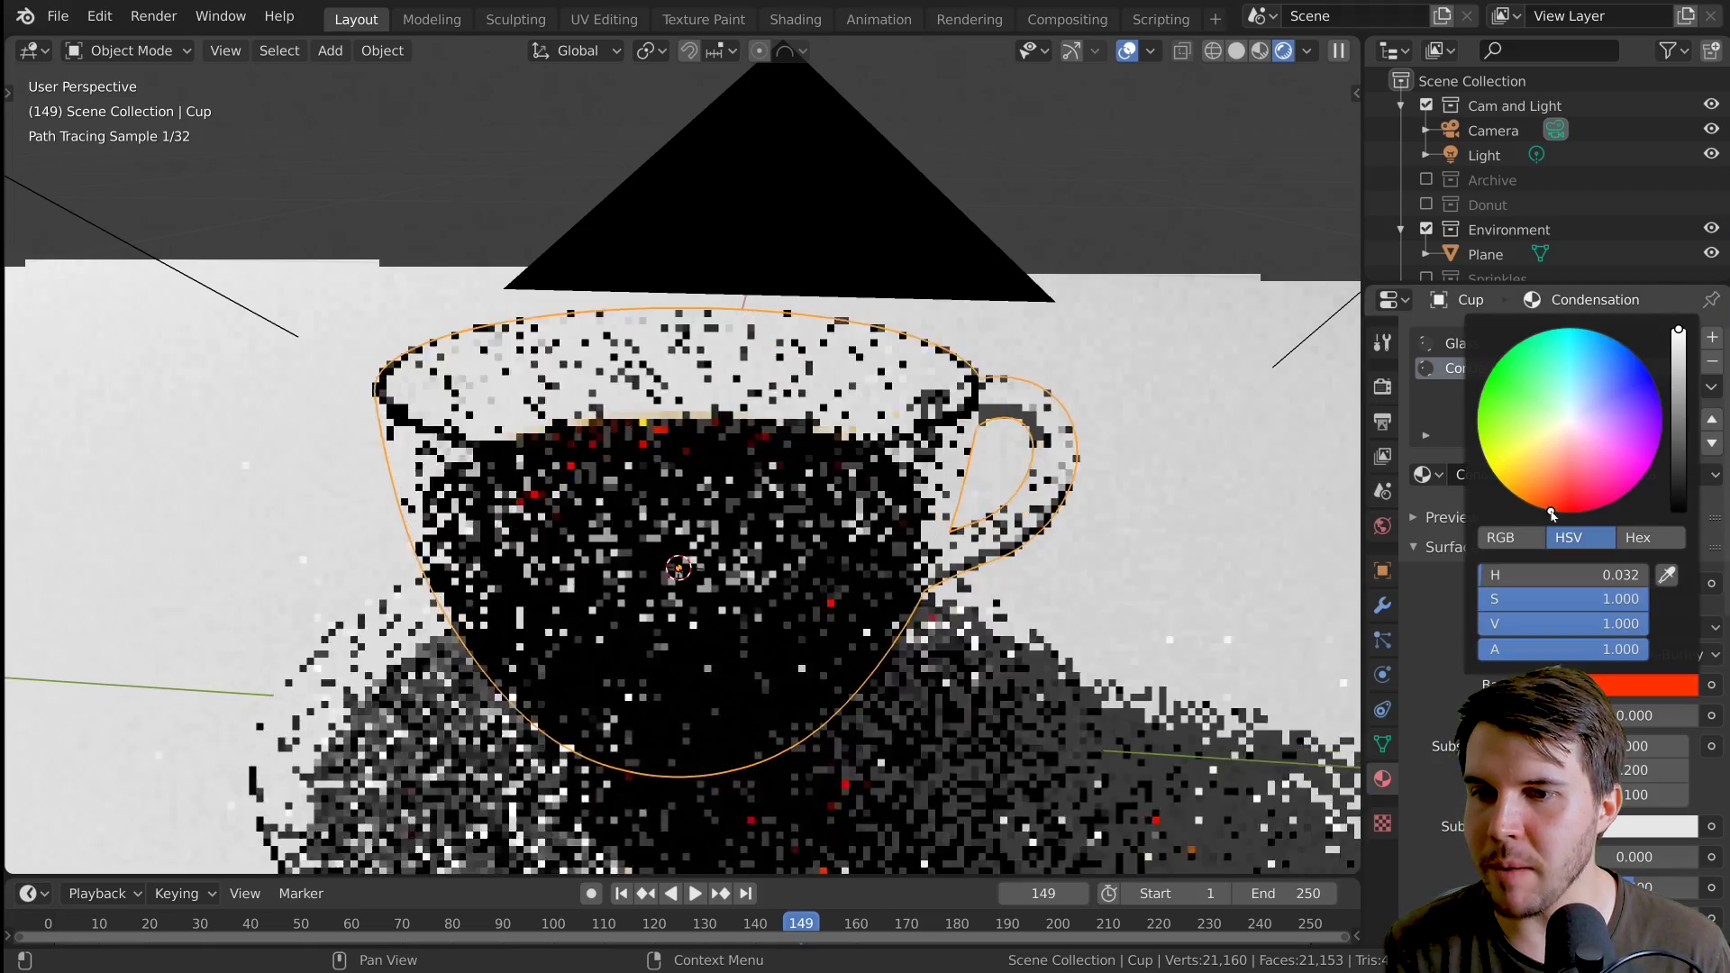
Make the Glass slot active, put the cup in edit mode and return the viewport to solid shading
middle_drag(901, 549, 988, 467)
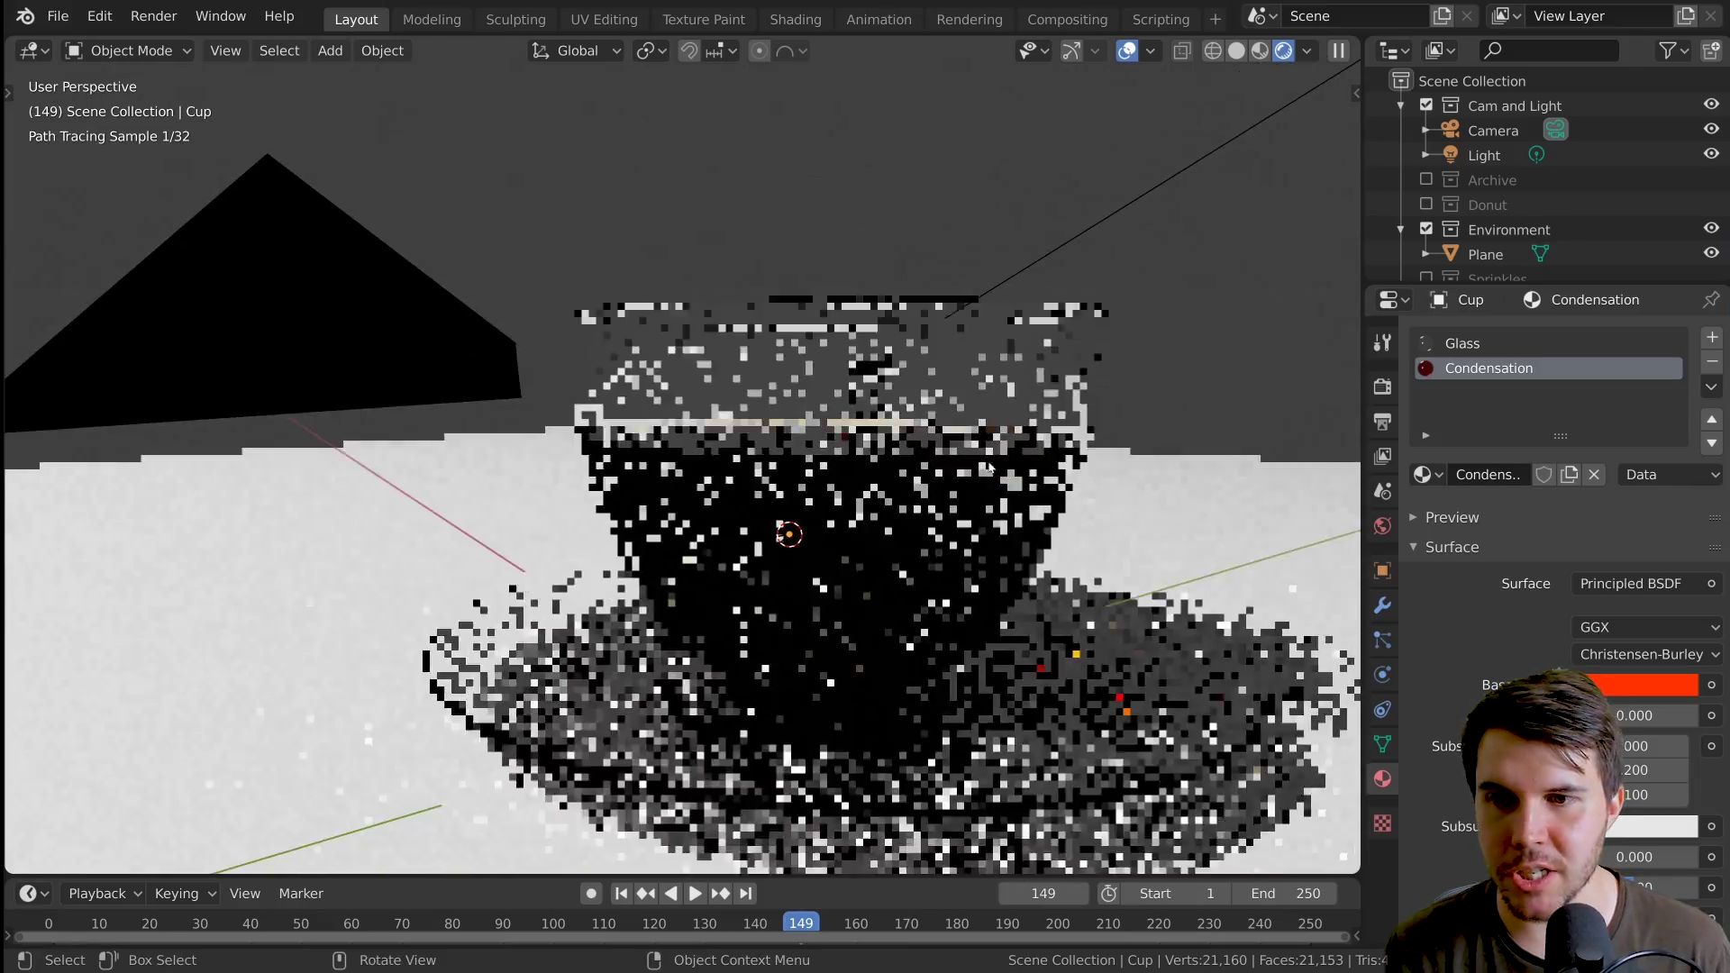
middle_drag(1189, 517, 1064, 540)
click(1487, 343)
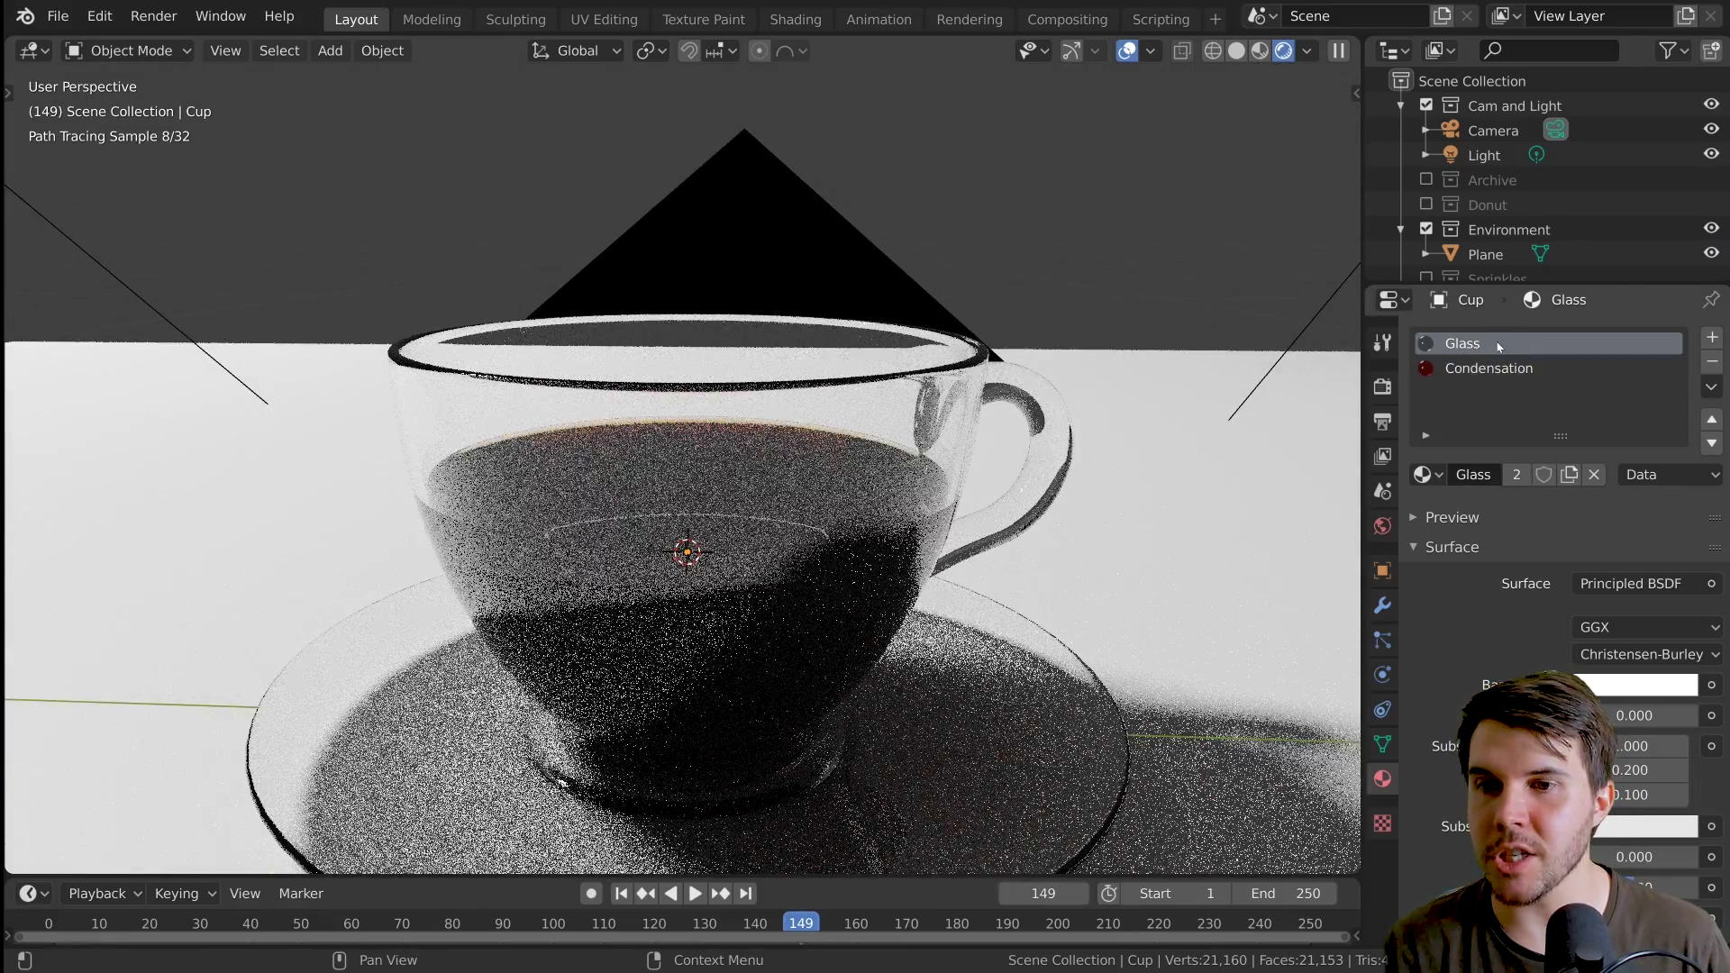
middle_drag(551, 501, 740, 567)
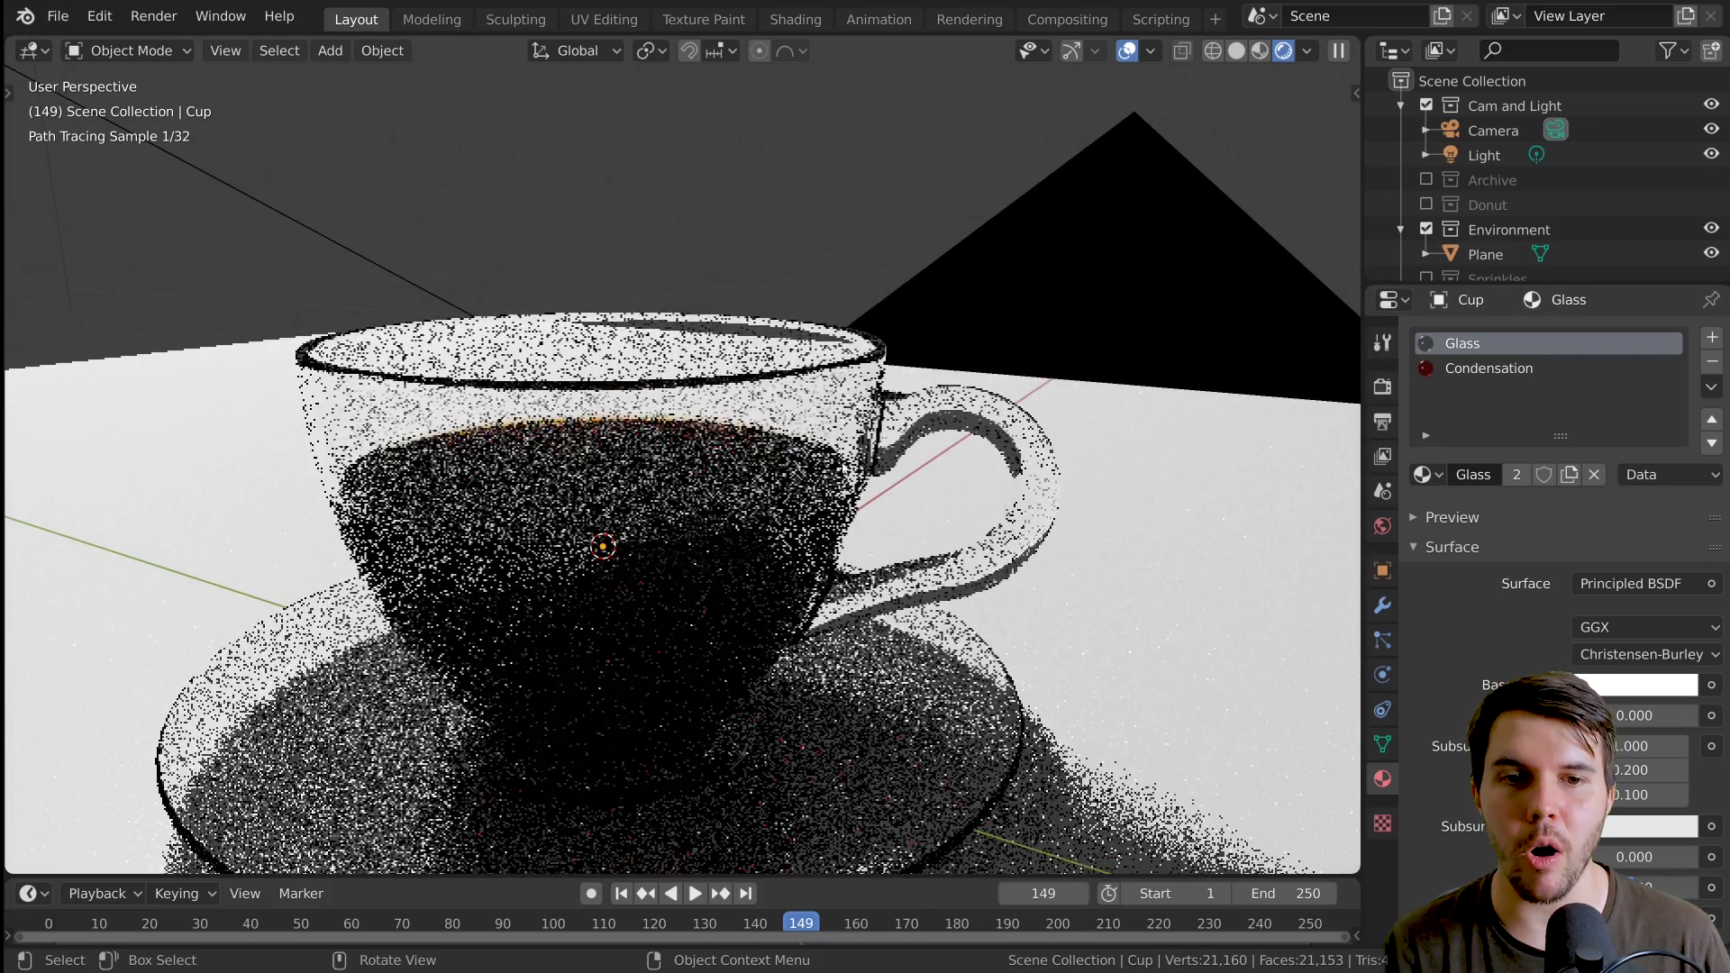
shift+middle_drag(760, 474, 815, 474)
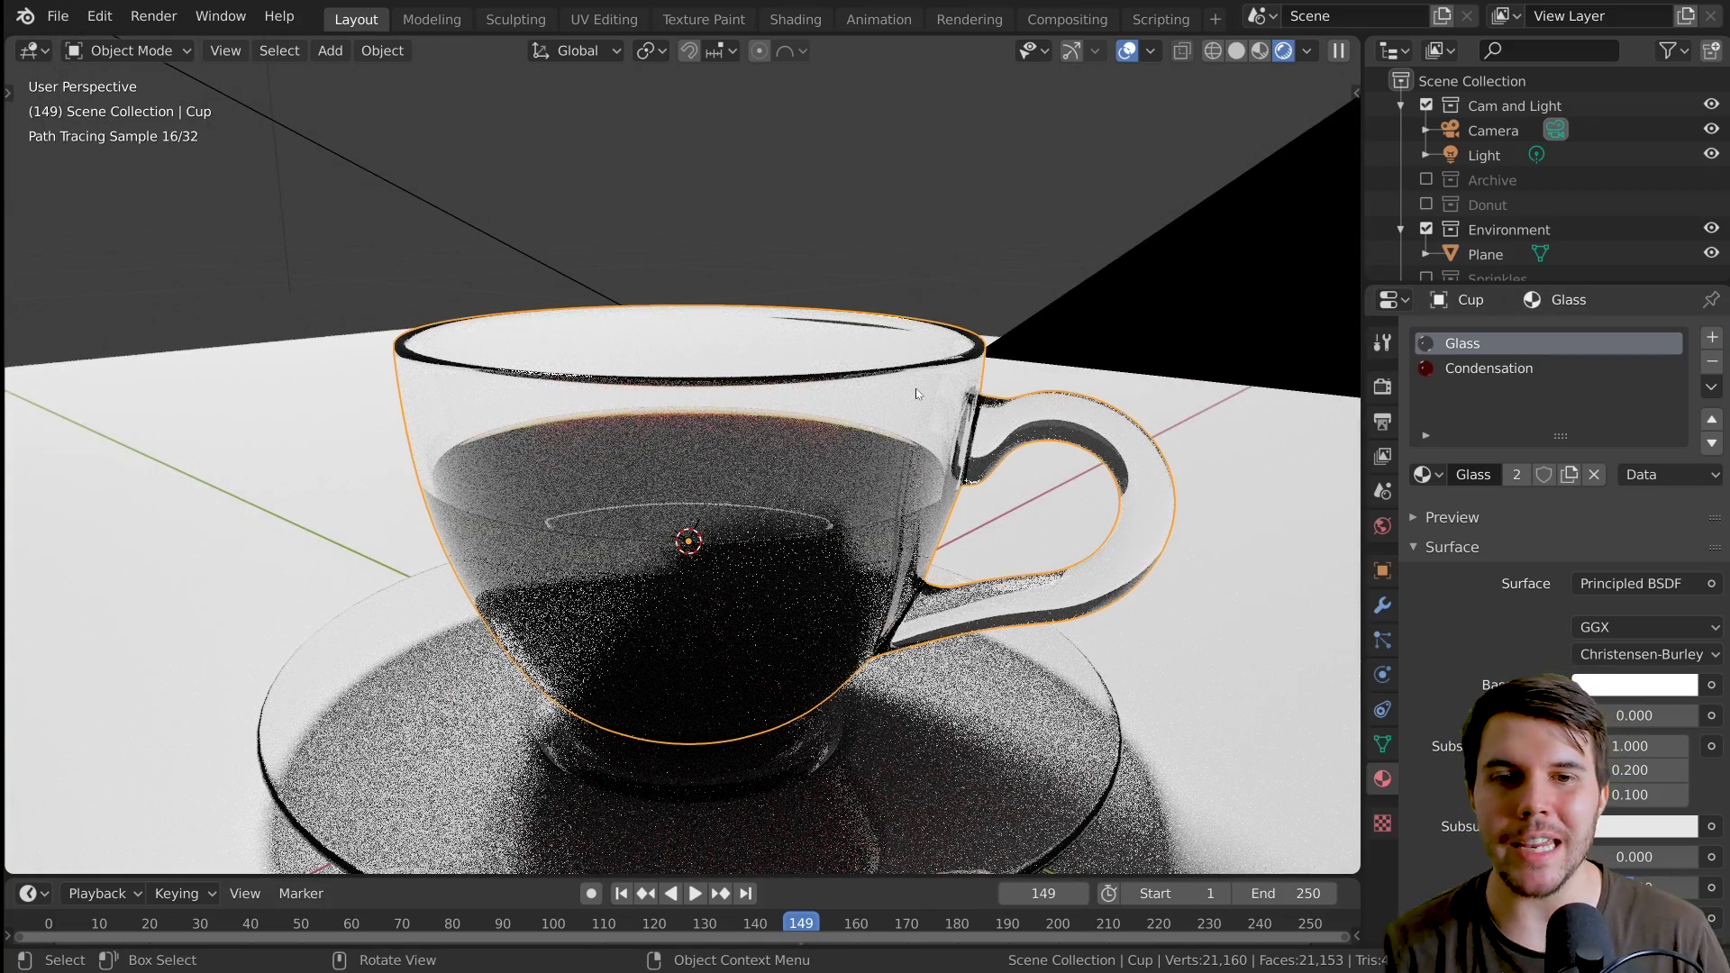
key(Tab)
middle_drag(915, 394, 987, 398)
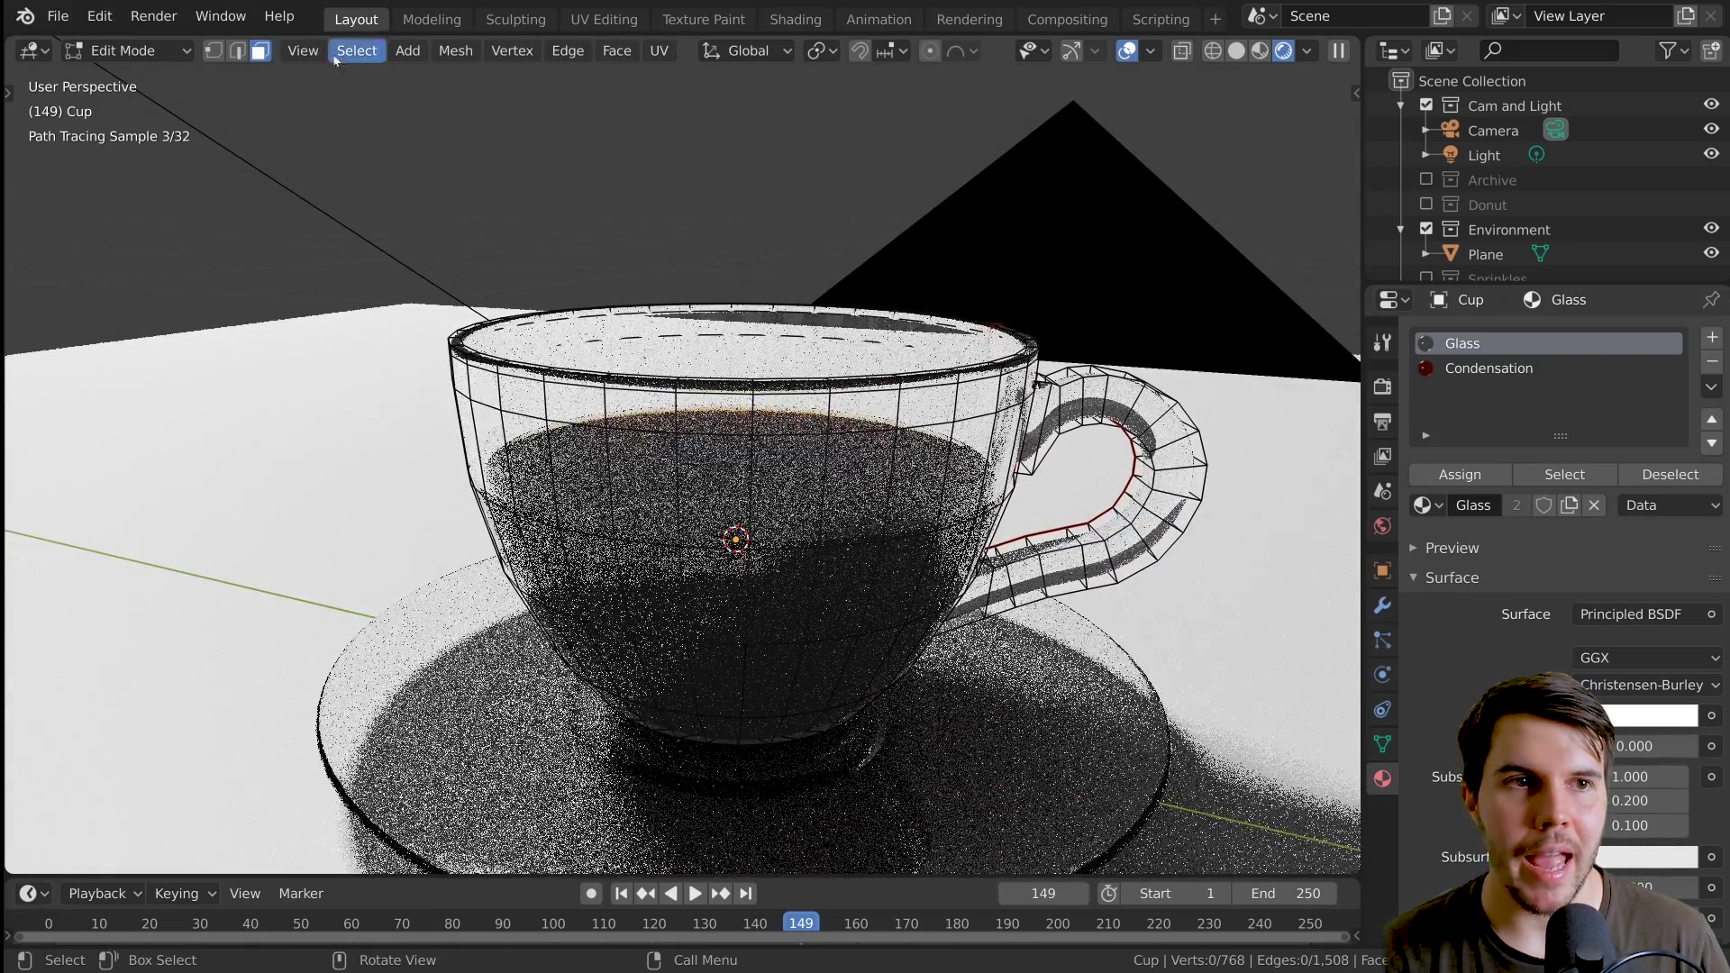
middle_drag(879, 296, 839, 306)
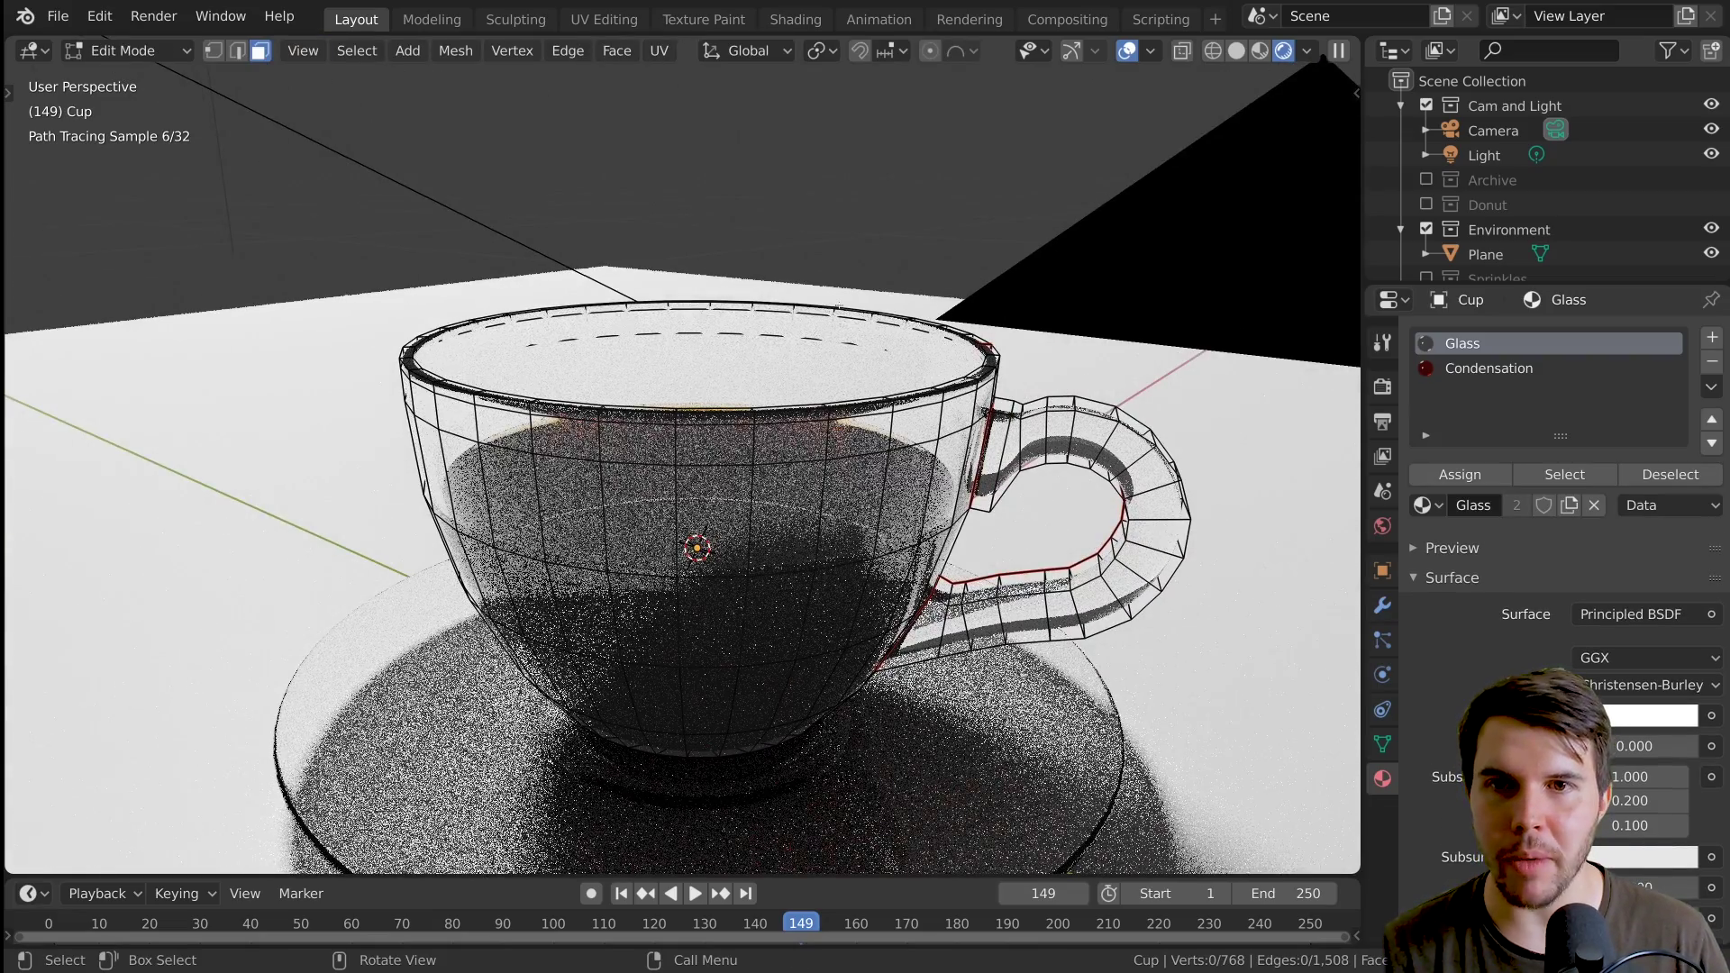
key(z)
click(1041, 308)
middle_drag(1046, 309, 1024, 364)
scroll(1025, 363, up, 1)
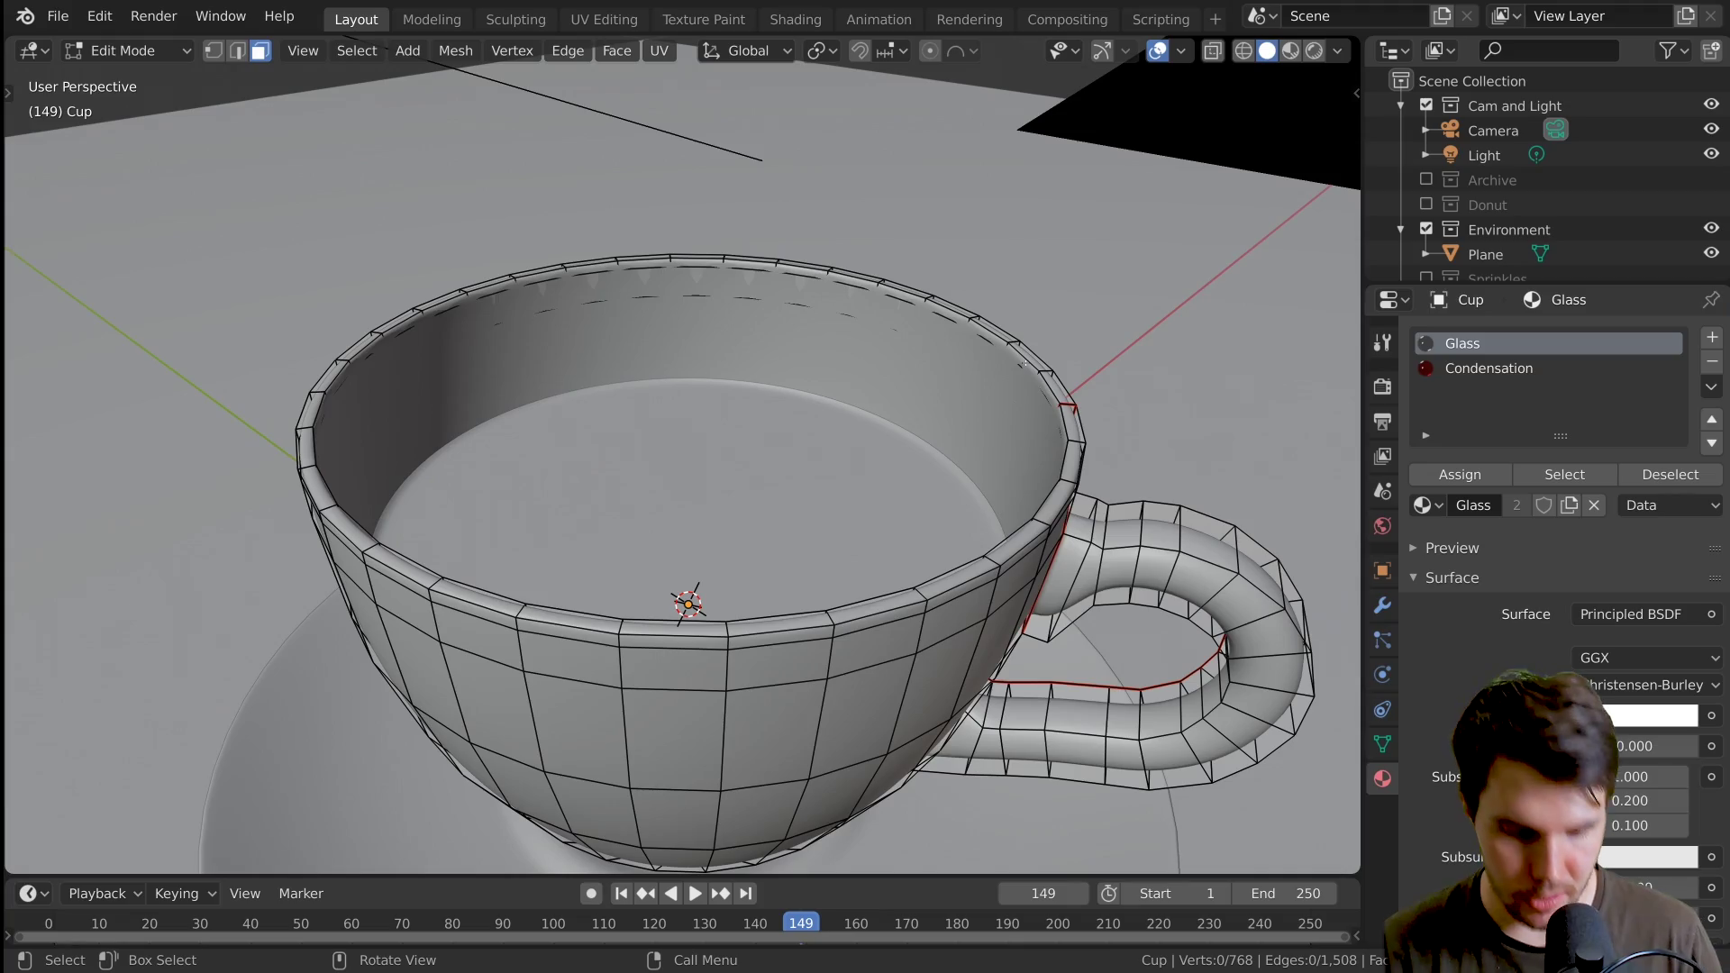
Turn on X-ray display in edit mode and inspect the mesh of the cup's inner wall
click(1212, 51)
scroll(830, 349, up, 1)
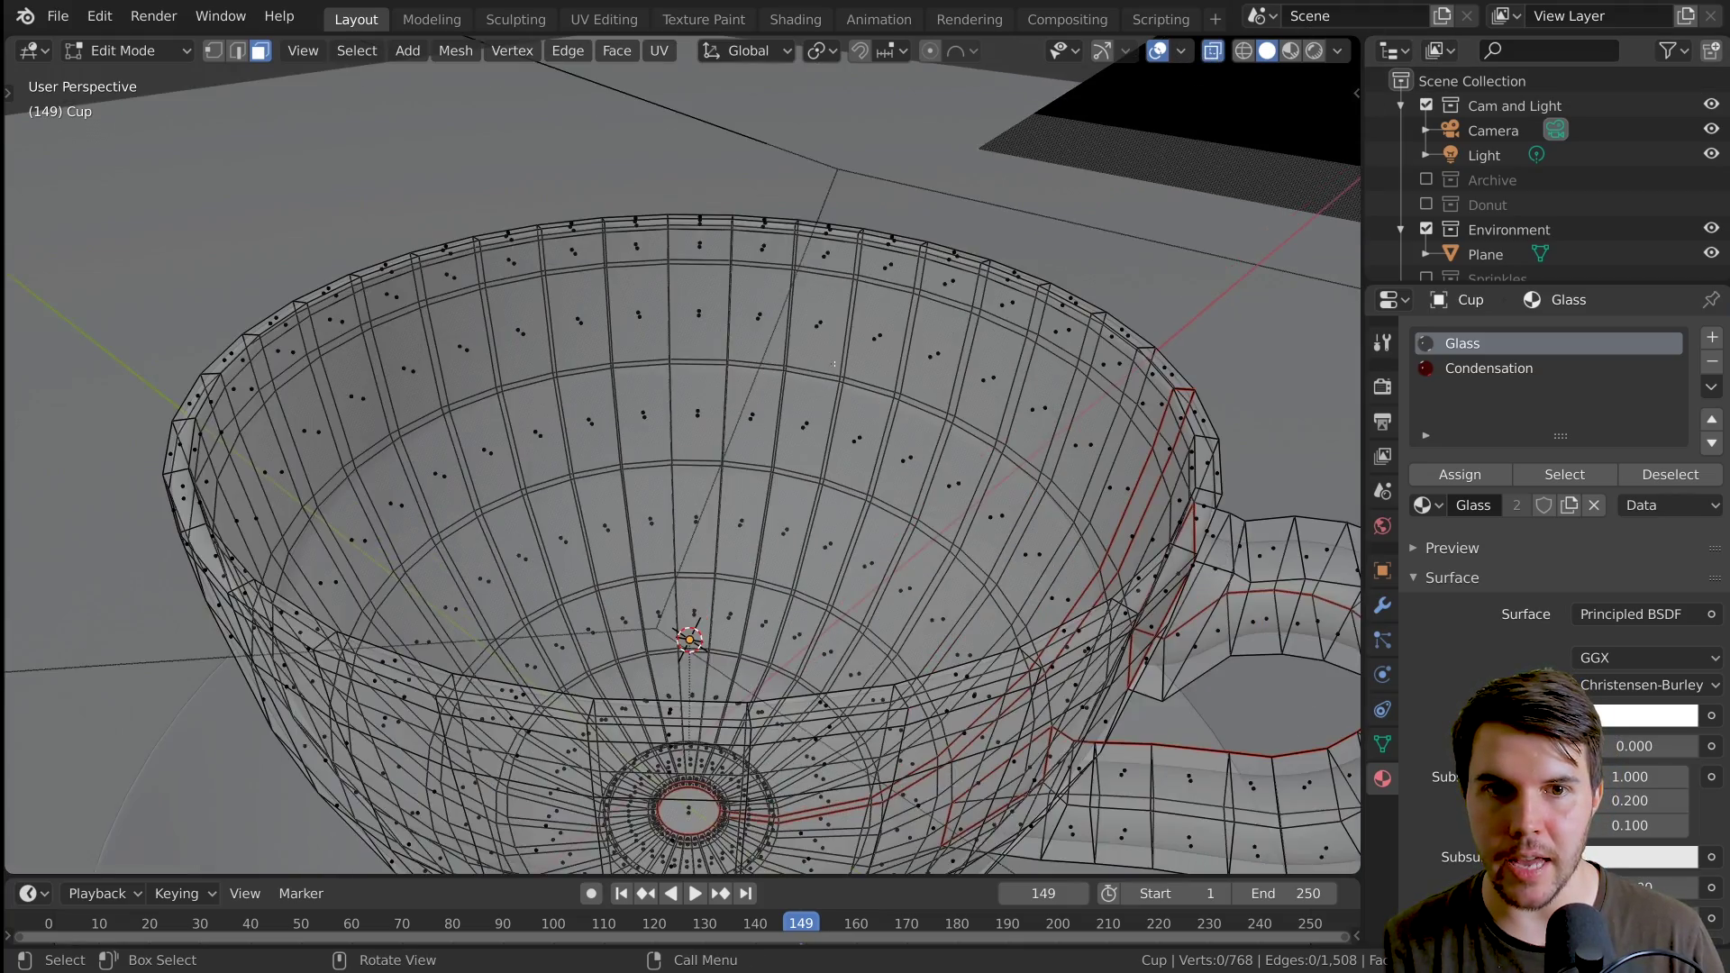
middle_drag(831, 350, 943, 417)
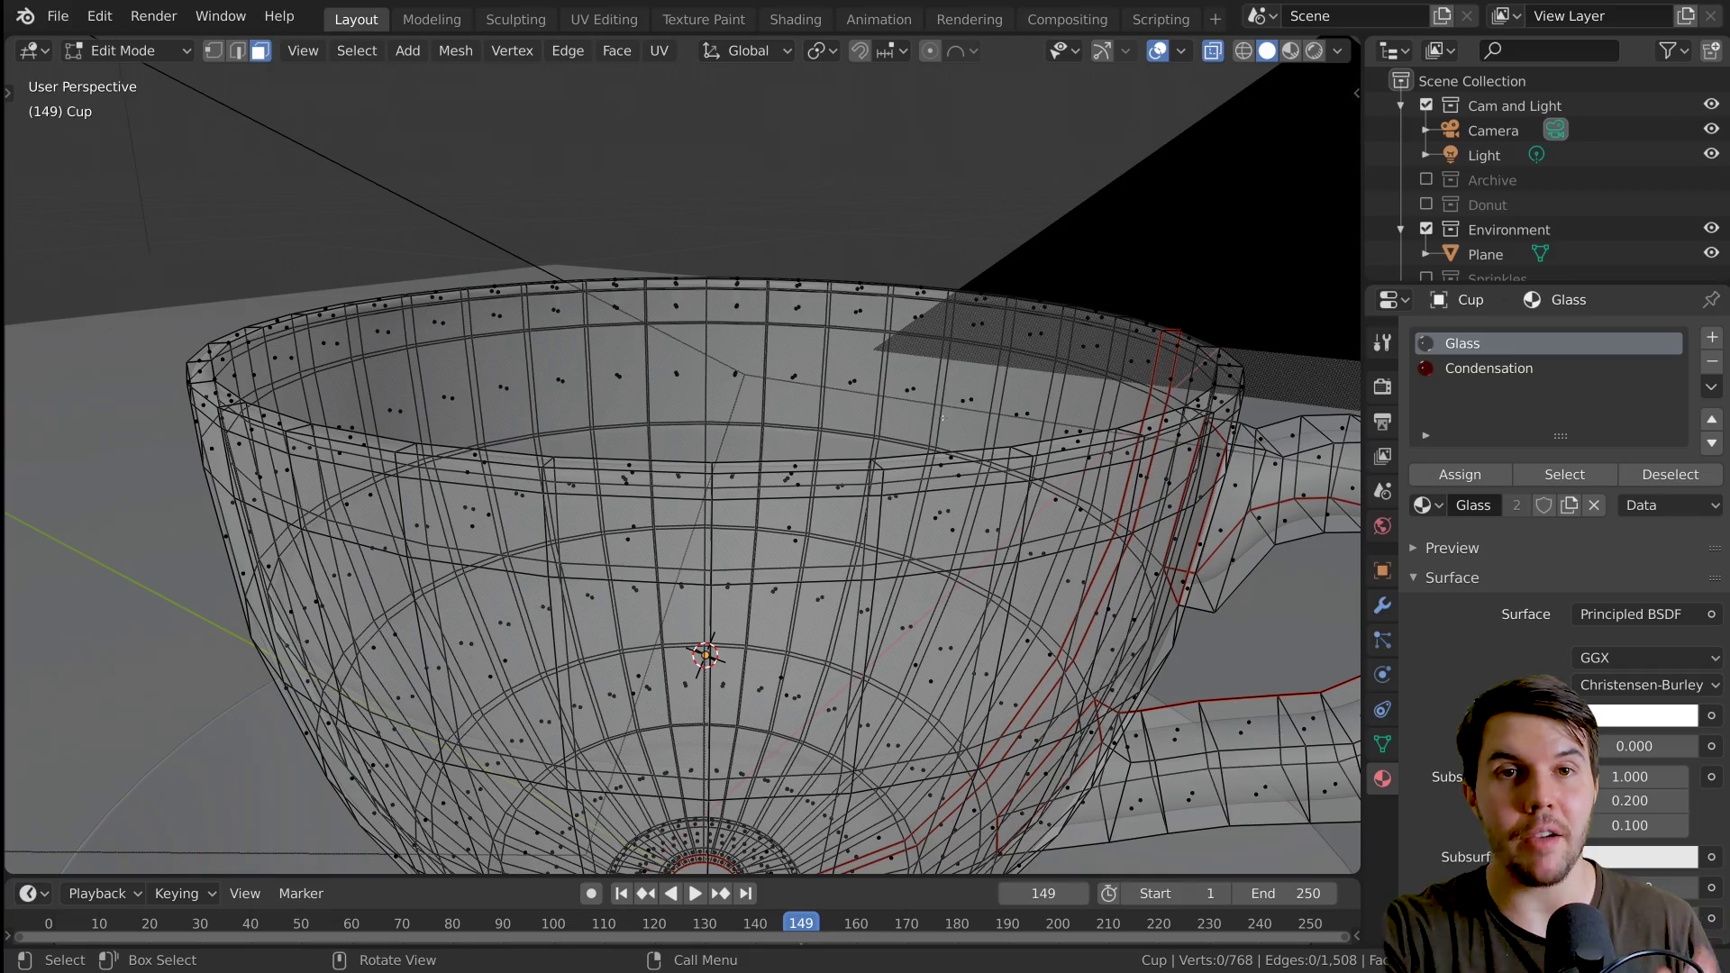
middle_drag(941, 417, 787, 456)
scroll(922, 458, up, 4)
scroll(910, 460, down, 5)
Turn on X-ray display in object mode, check the Liquid object's fill level and return the cup to edit mode
key(Tab)
key(alt+z)
click(960, 479)
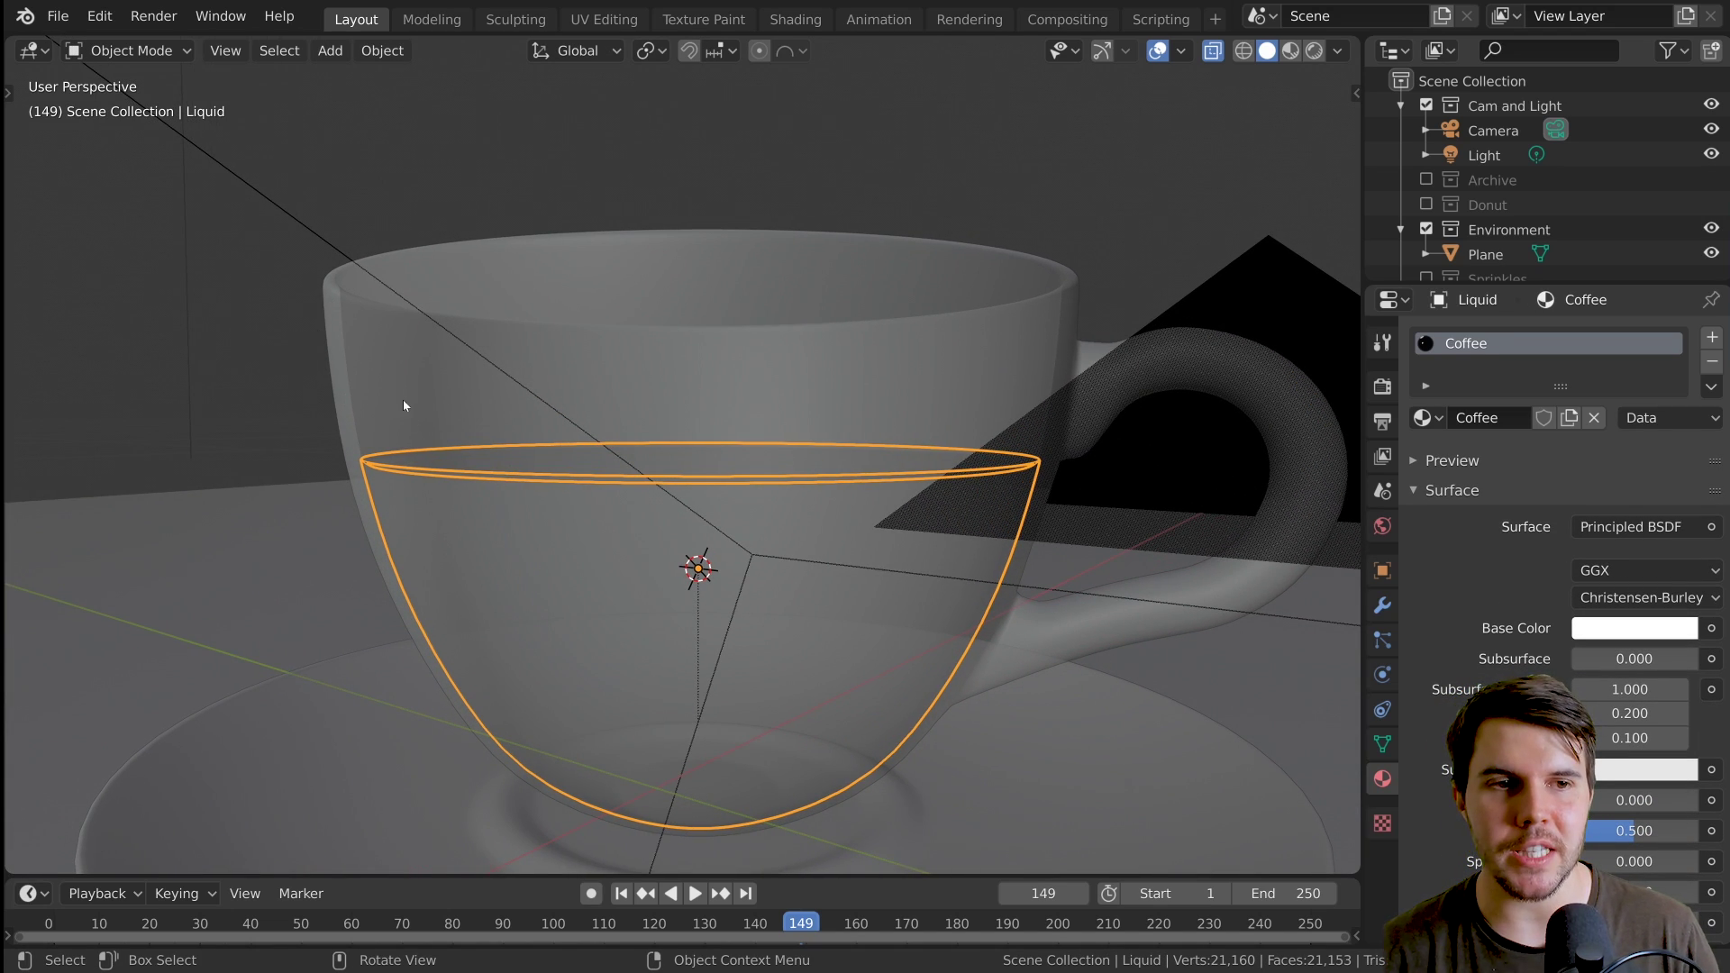
click(359, 351)
key(Tab)
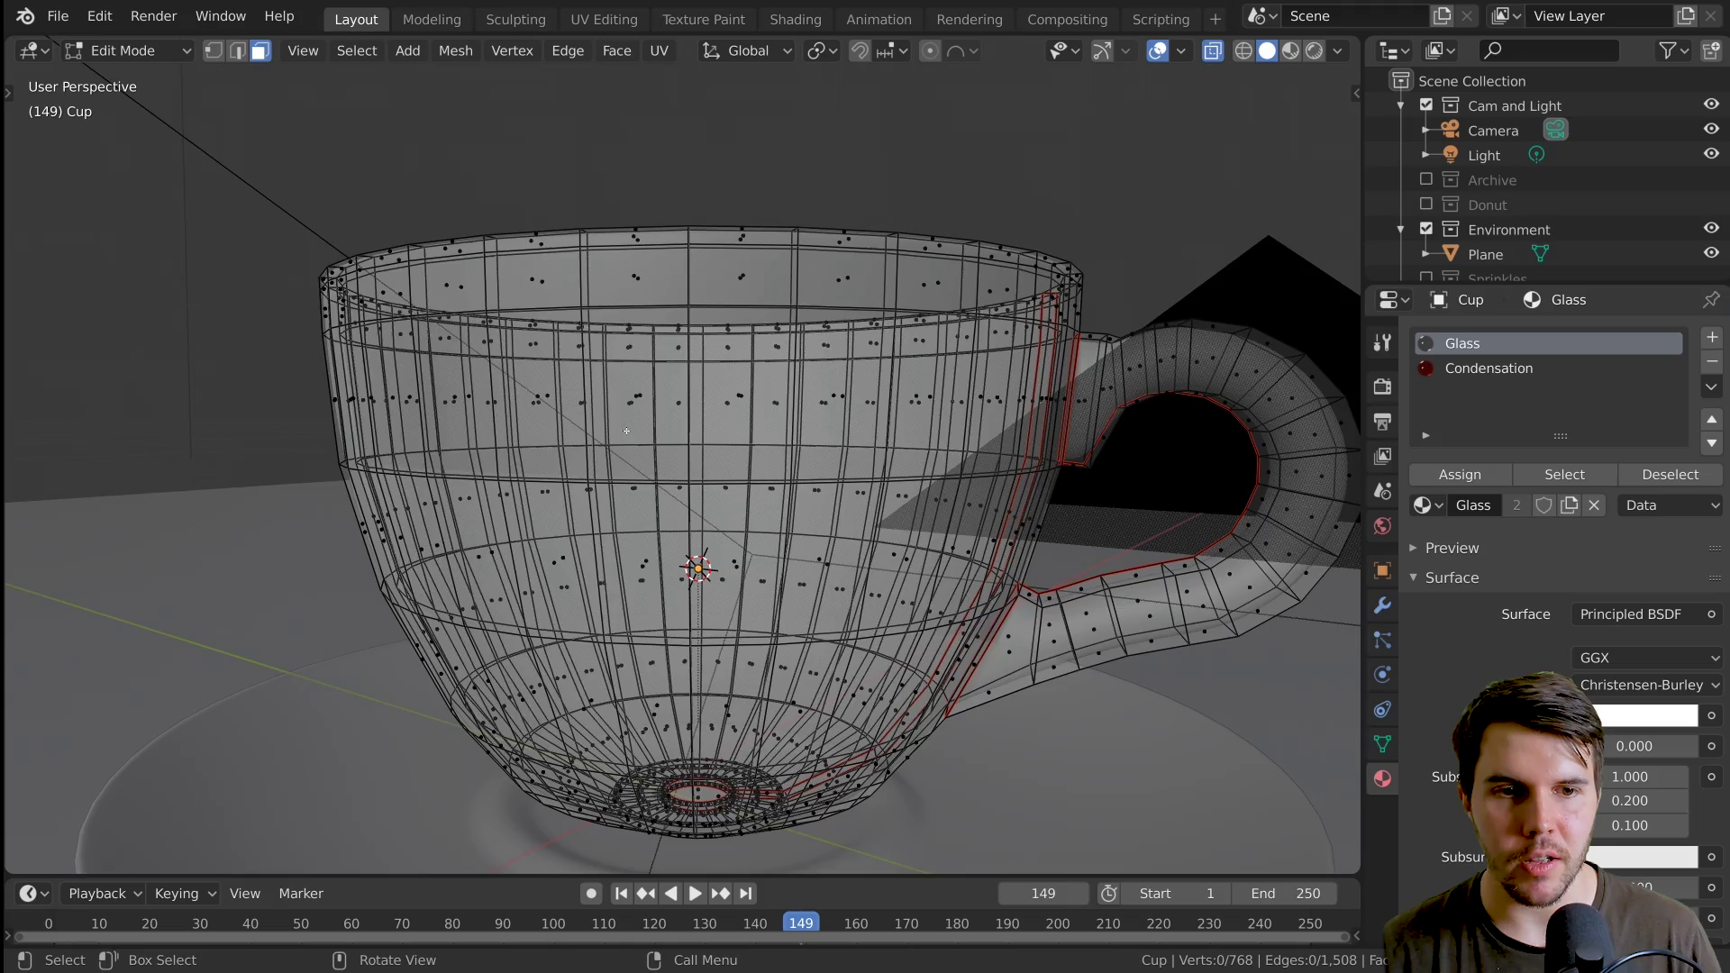
middle_drag(626, 431, 558, 472)
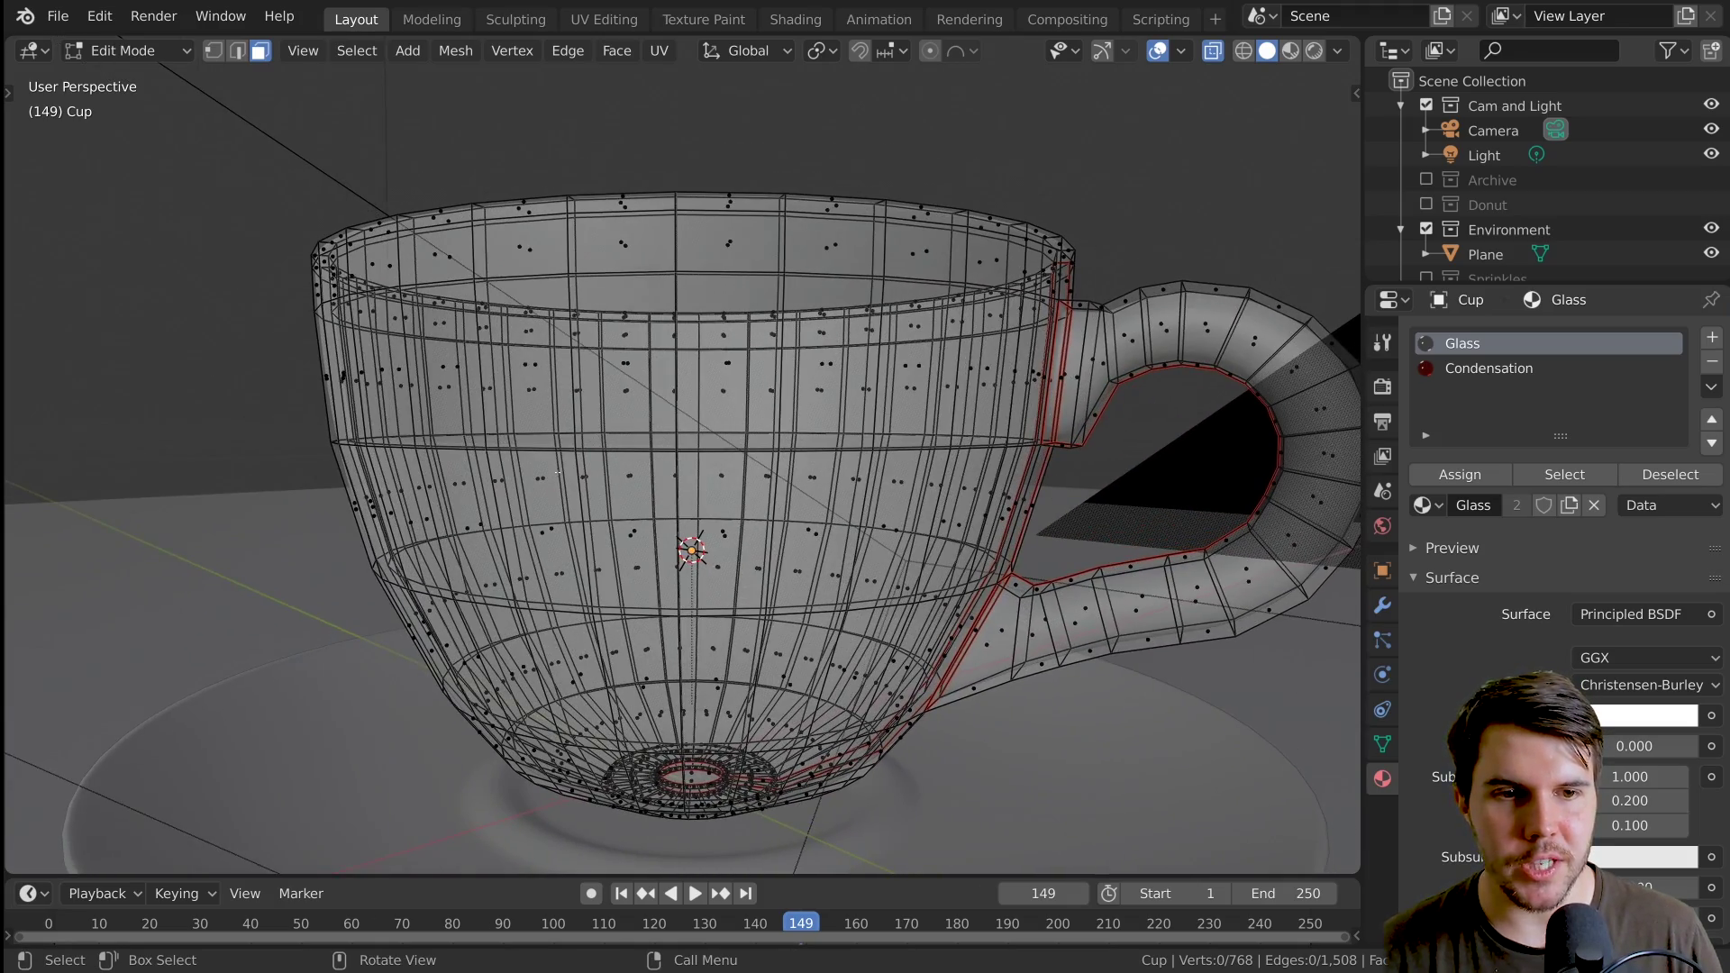
Select the inner-wall face loop just above the coffee surface and compare it with the liquid line in object mode
scroll(557, 472, up, 3)
middle_drag(888, 311, 847, 336)
scroll(861, 380, up, 3)
alt+click(829, 364)
key(Tab)
scroll(862, 392, up, 3)
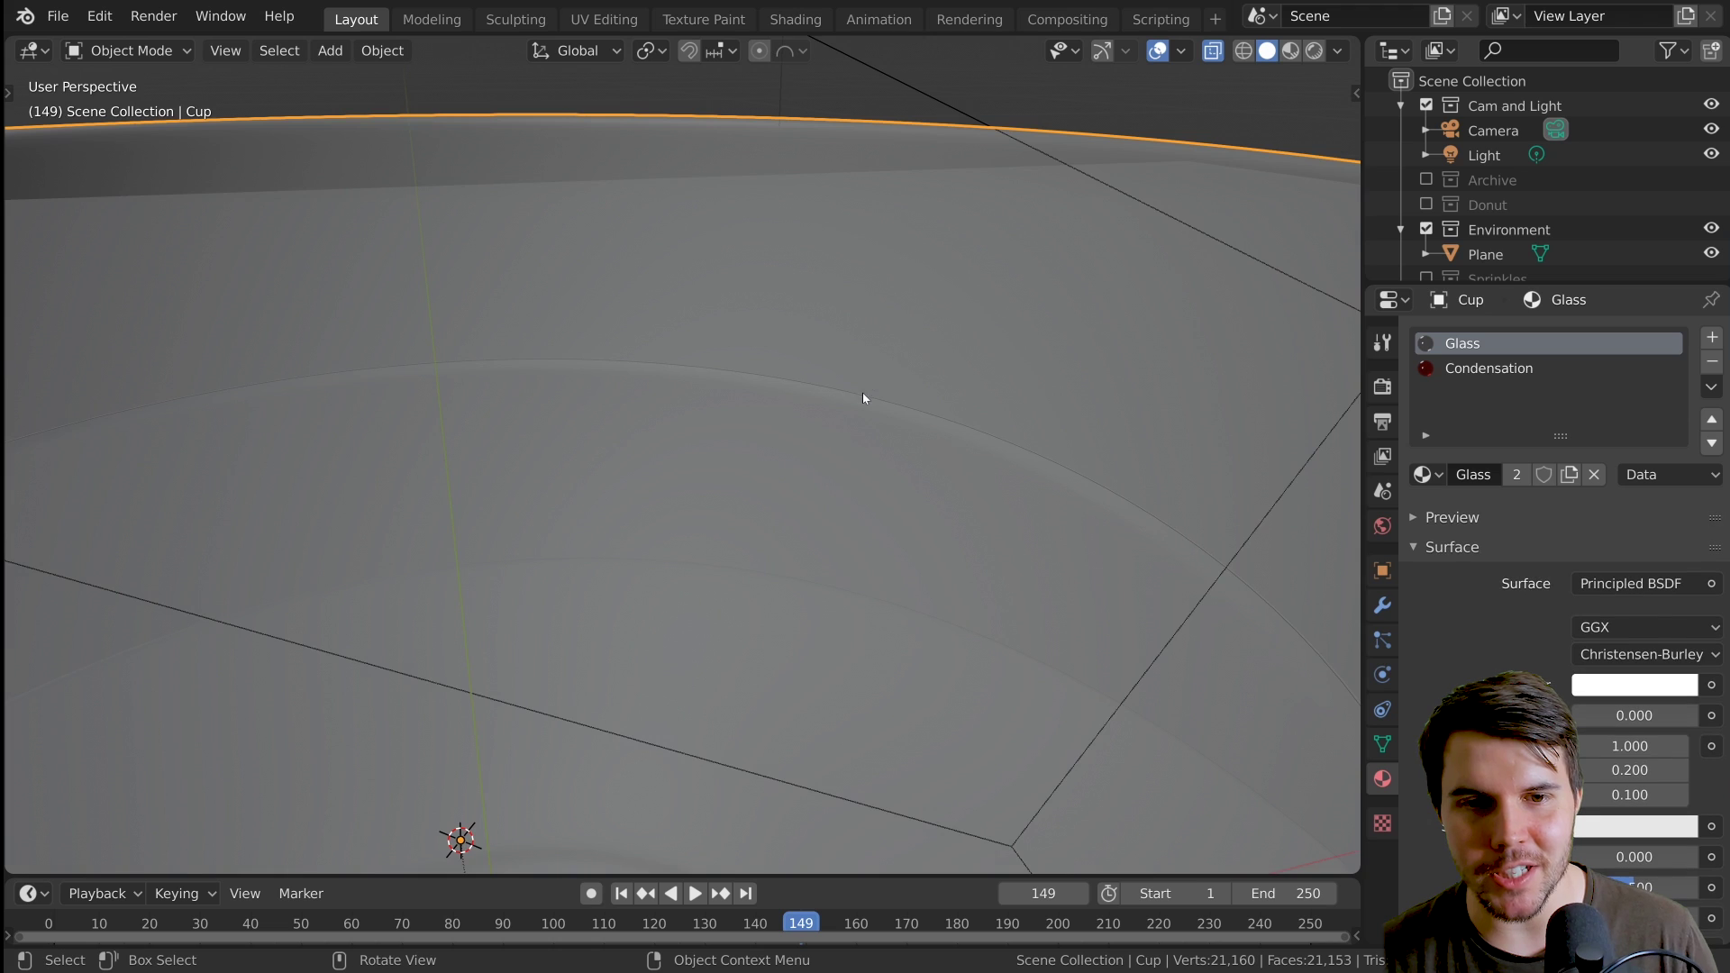
scroll(863, 392, down, 2)
key(Tab)
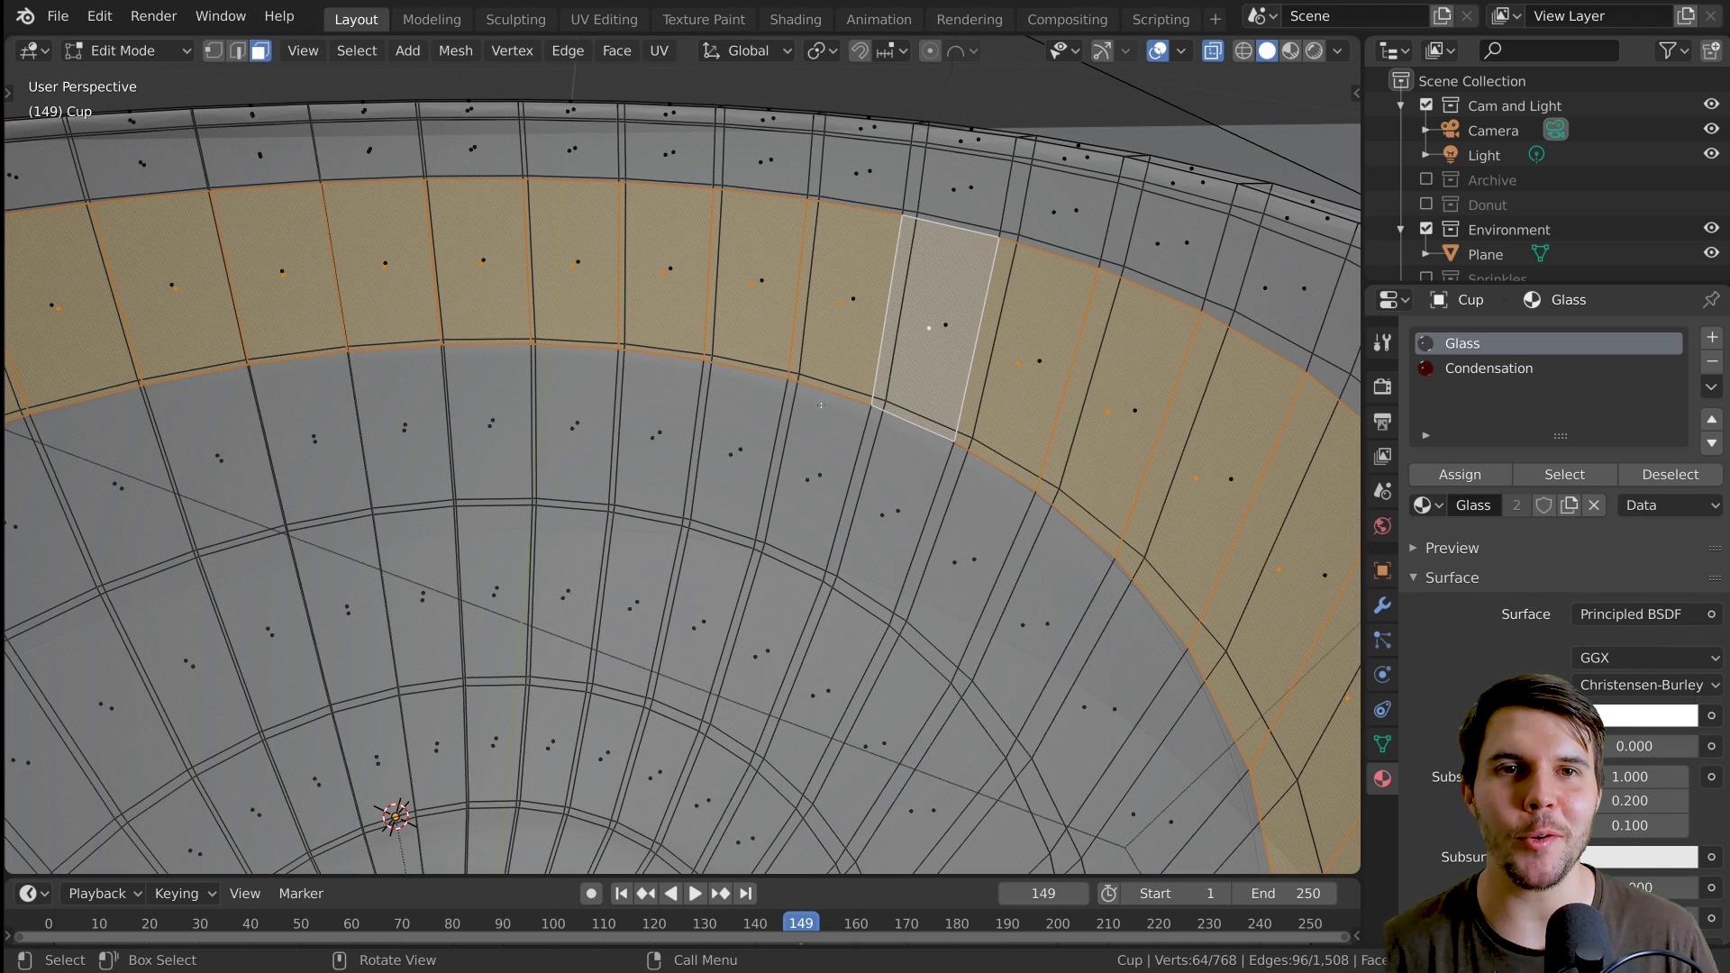
key(Tab)
scroll(791, 431, up, 3)
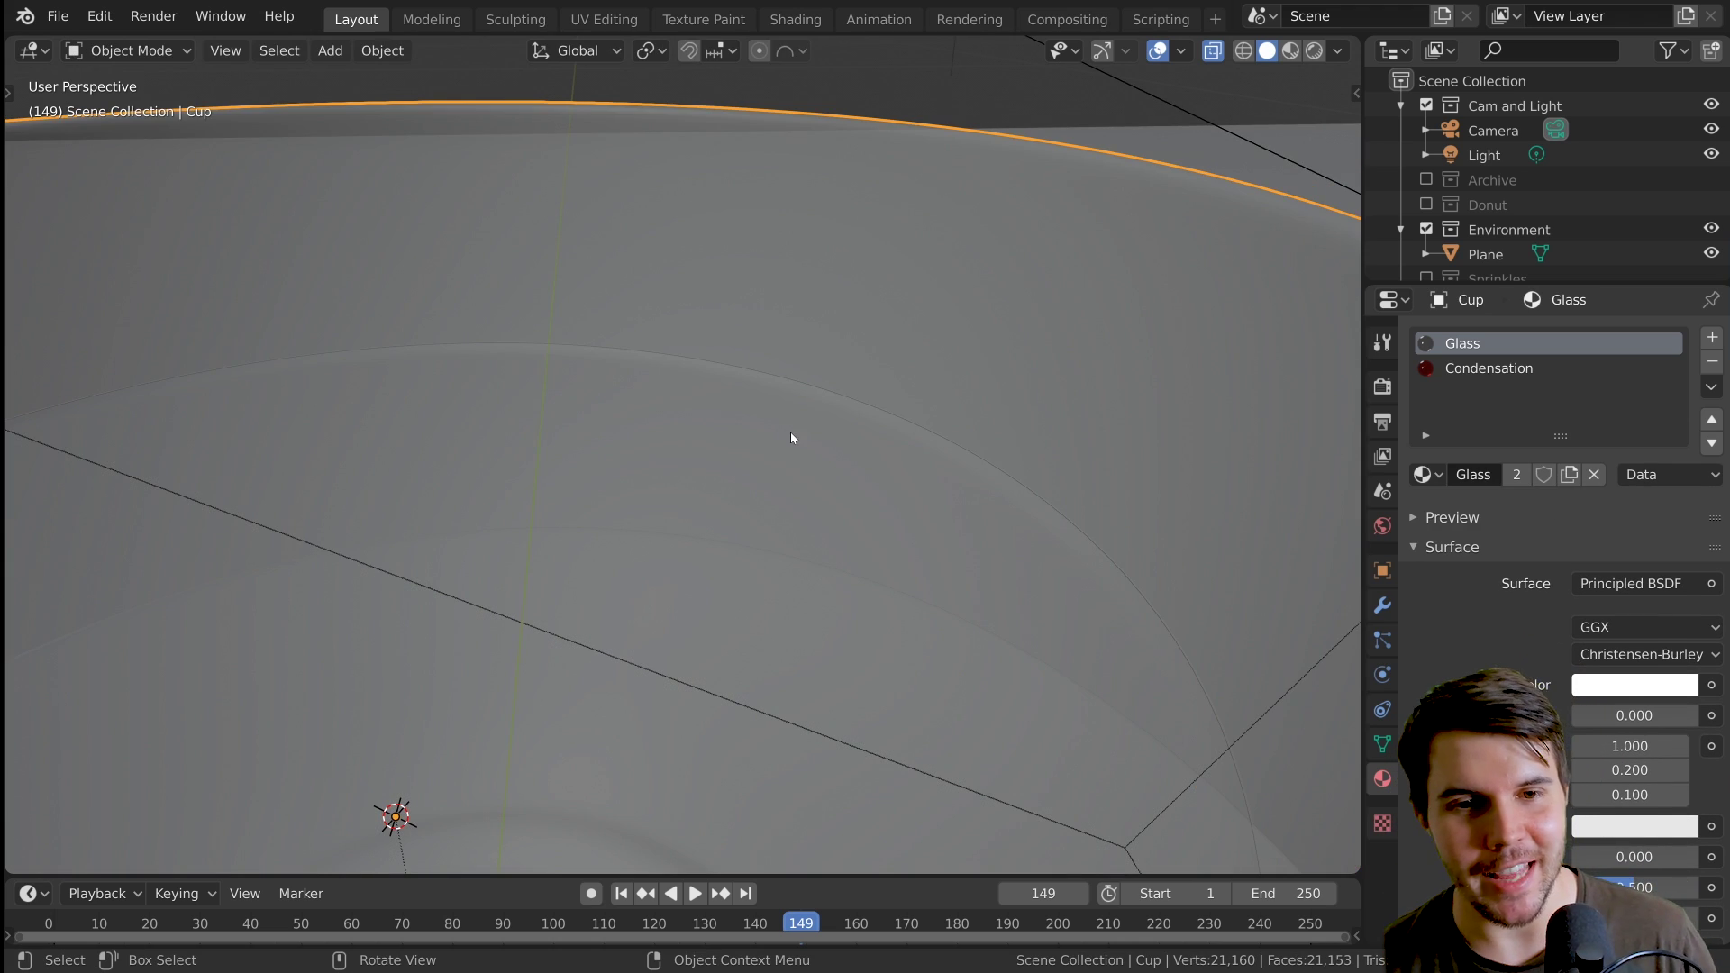
key(Tab)
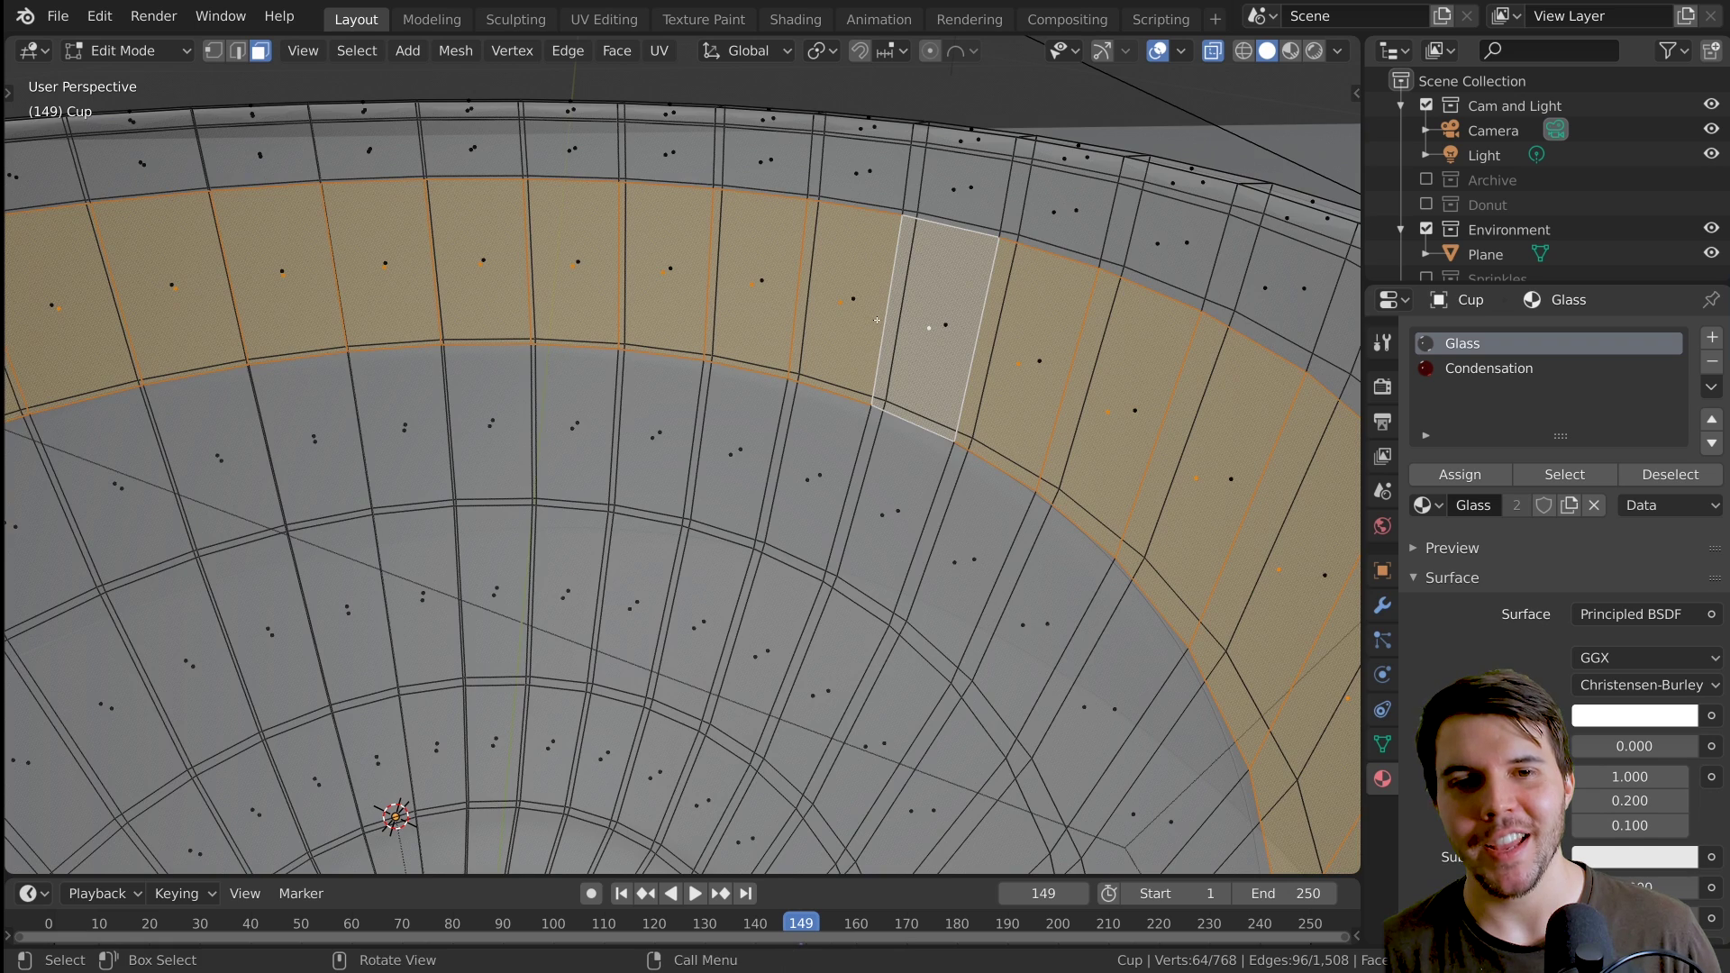
Extend the inner-wall face loop selection with the two loops above it, up to the cup's rim
middle_drag(916, 200, 916, 312)
alt+click(863, 285)
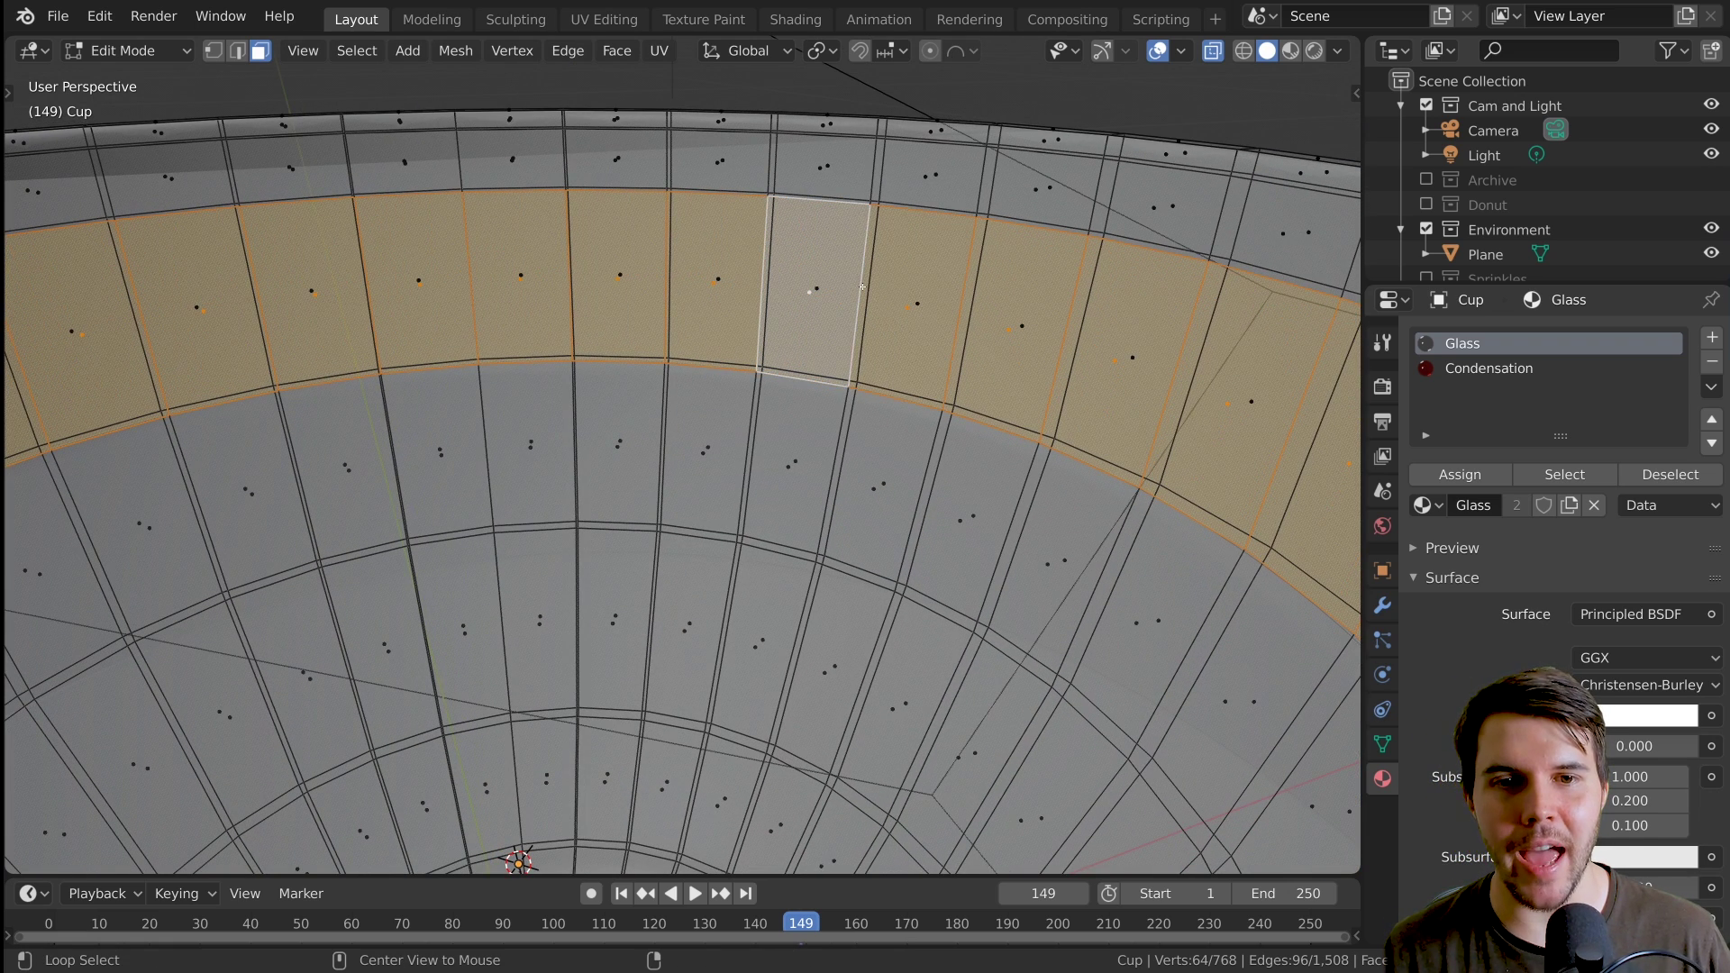
alt+click(866, 282)
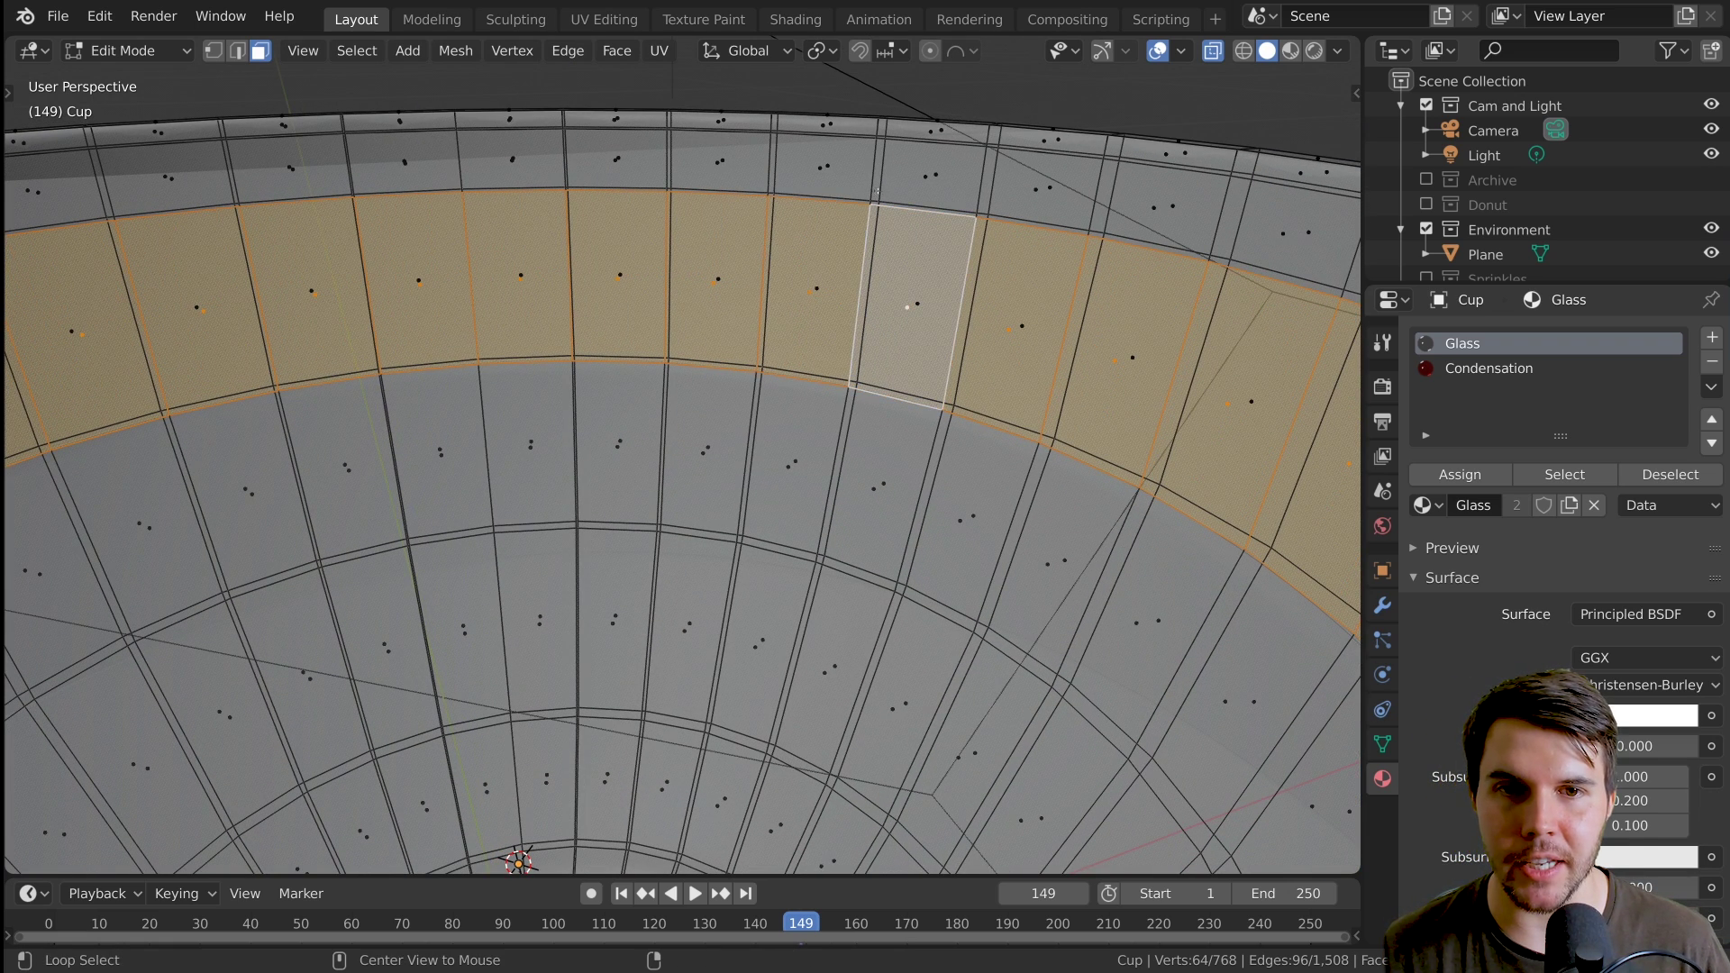
alt+click(875, 168)
alt+click(881, 130)
alt+click(875, 168)
alt+click(862, 243)
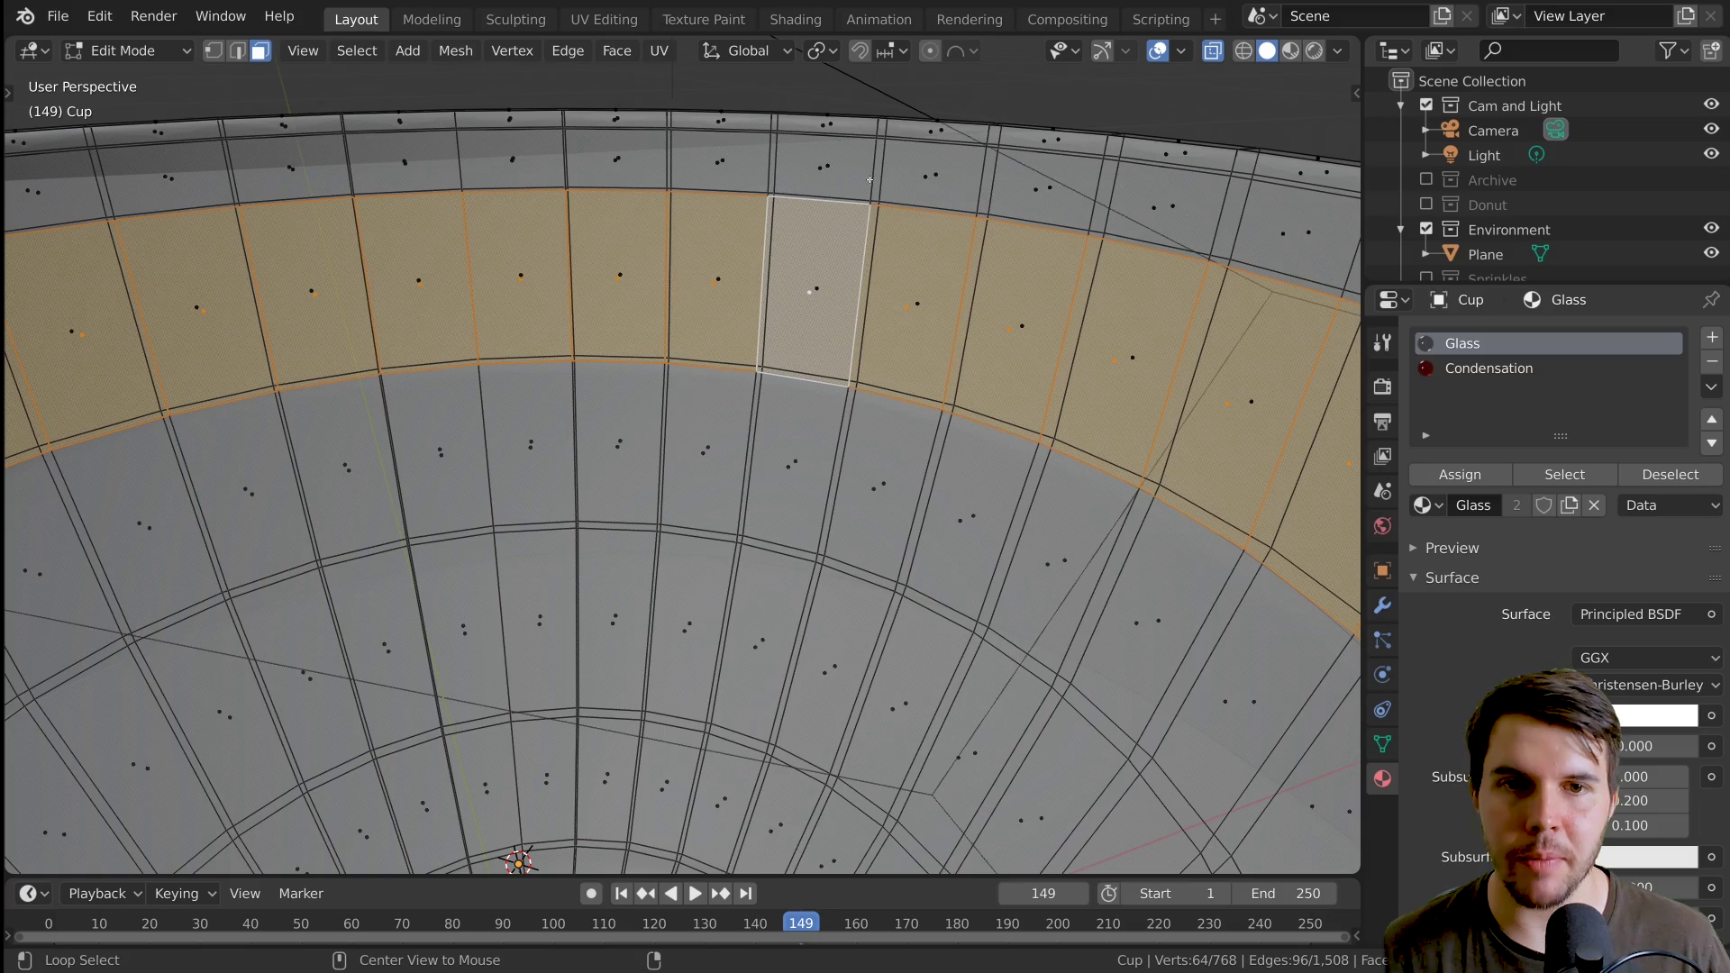
alt+shift+click(883, 129)
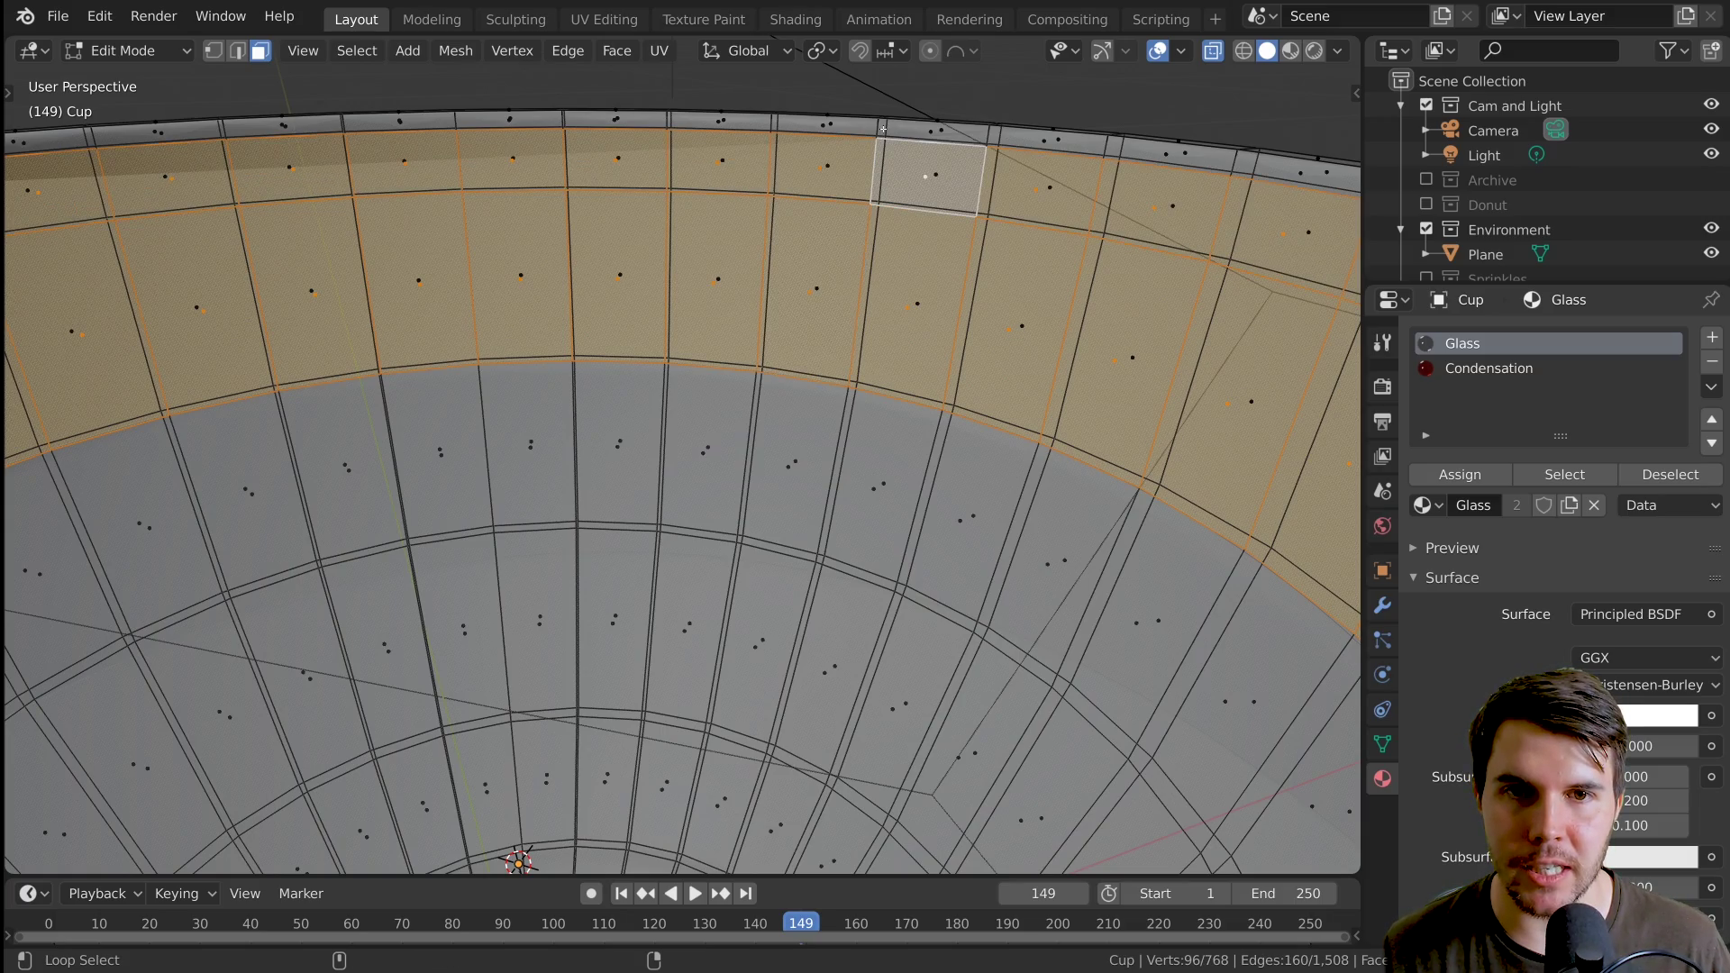
alt+shift+click(879, 127)
scroll(879, 127, down, 7)
middle_drag(739, 477, 568, 490)
scroll(568, 489, up, 1)
scroll(568, 490, up, 3)
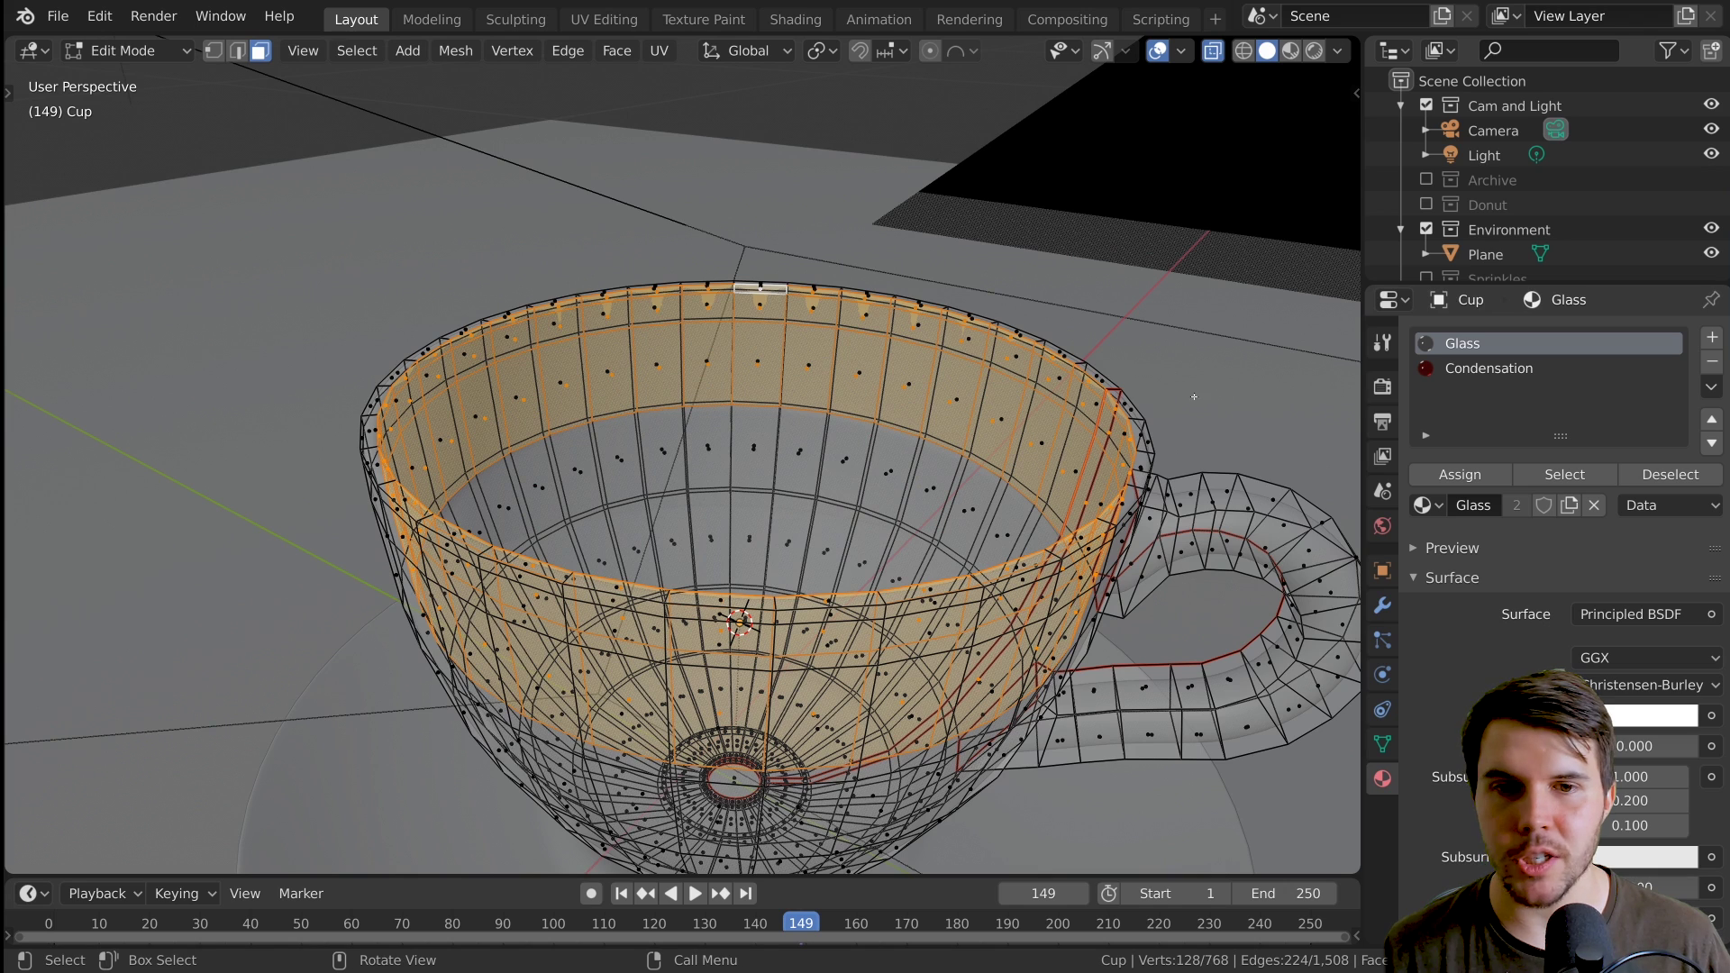
Assign the Condensation material to the selected inner-wall faces of the cup and check the result in object mode
click(1570, 370)
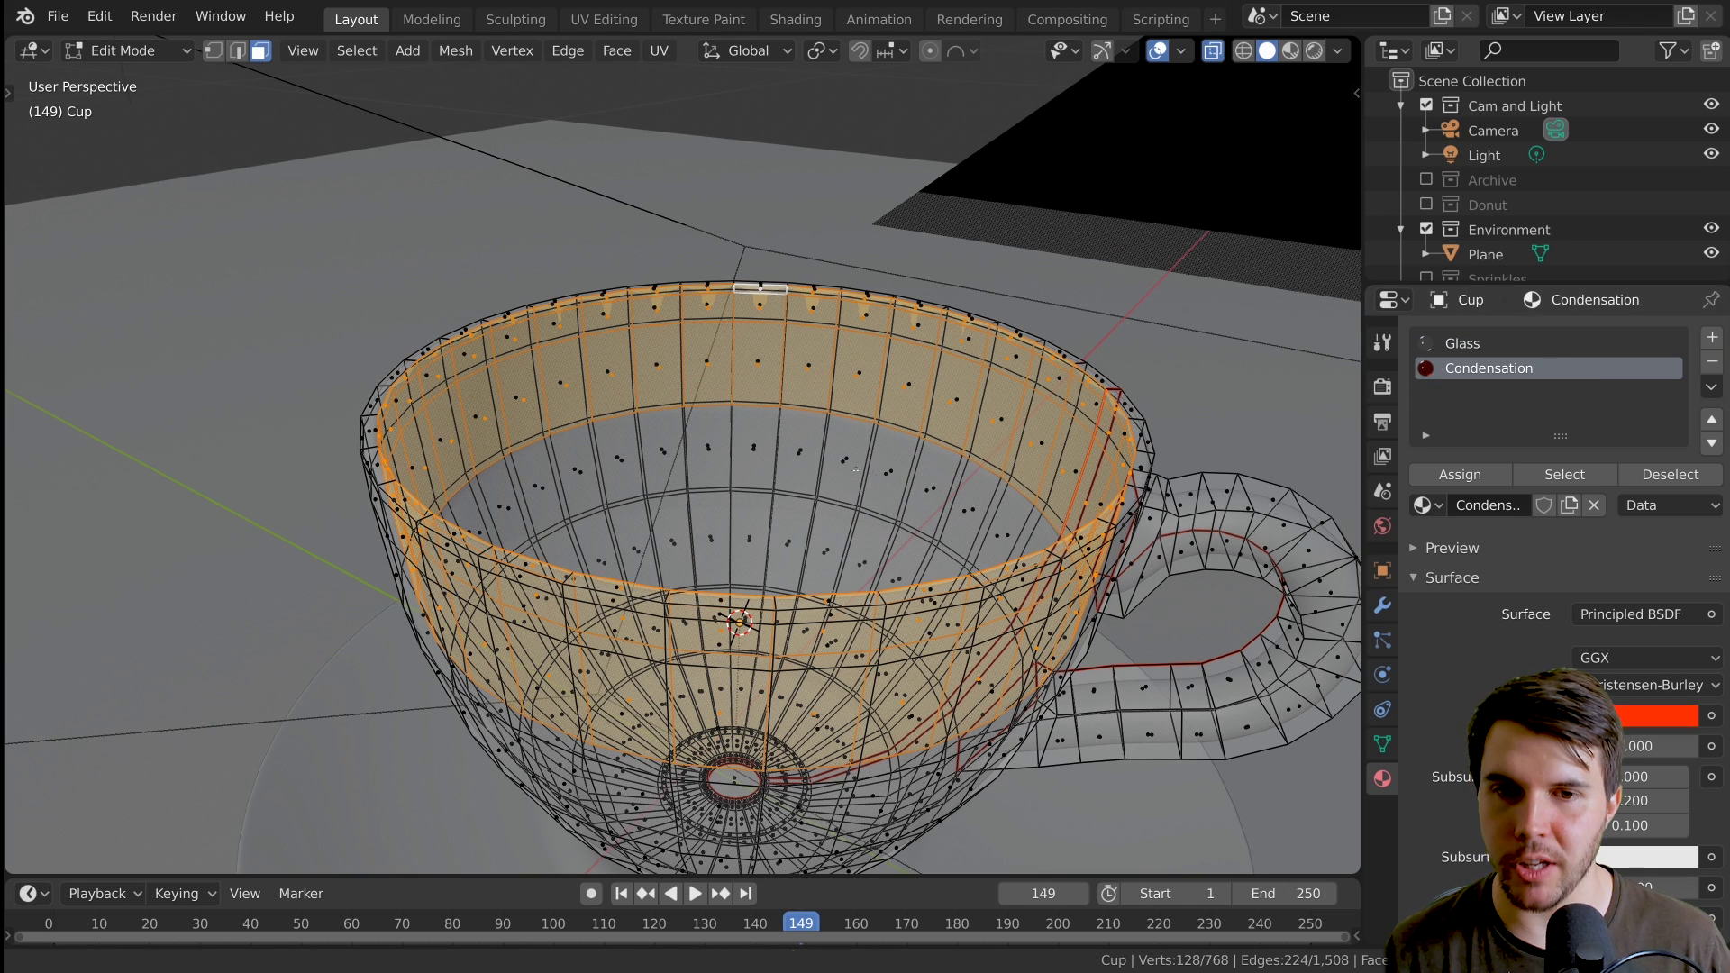
shift+middle_drag(901, 460, 815, 428)
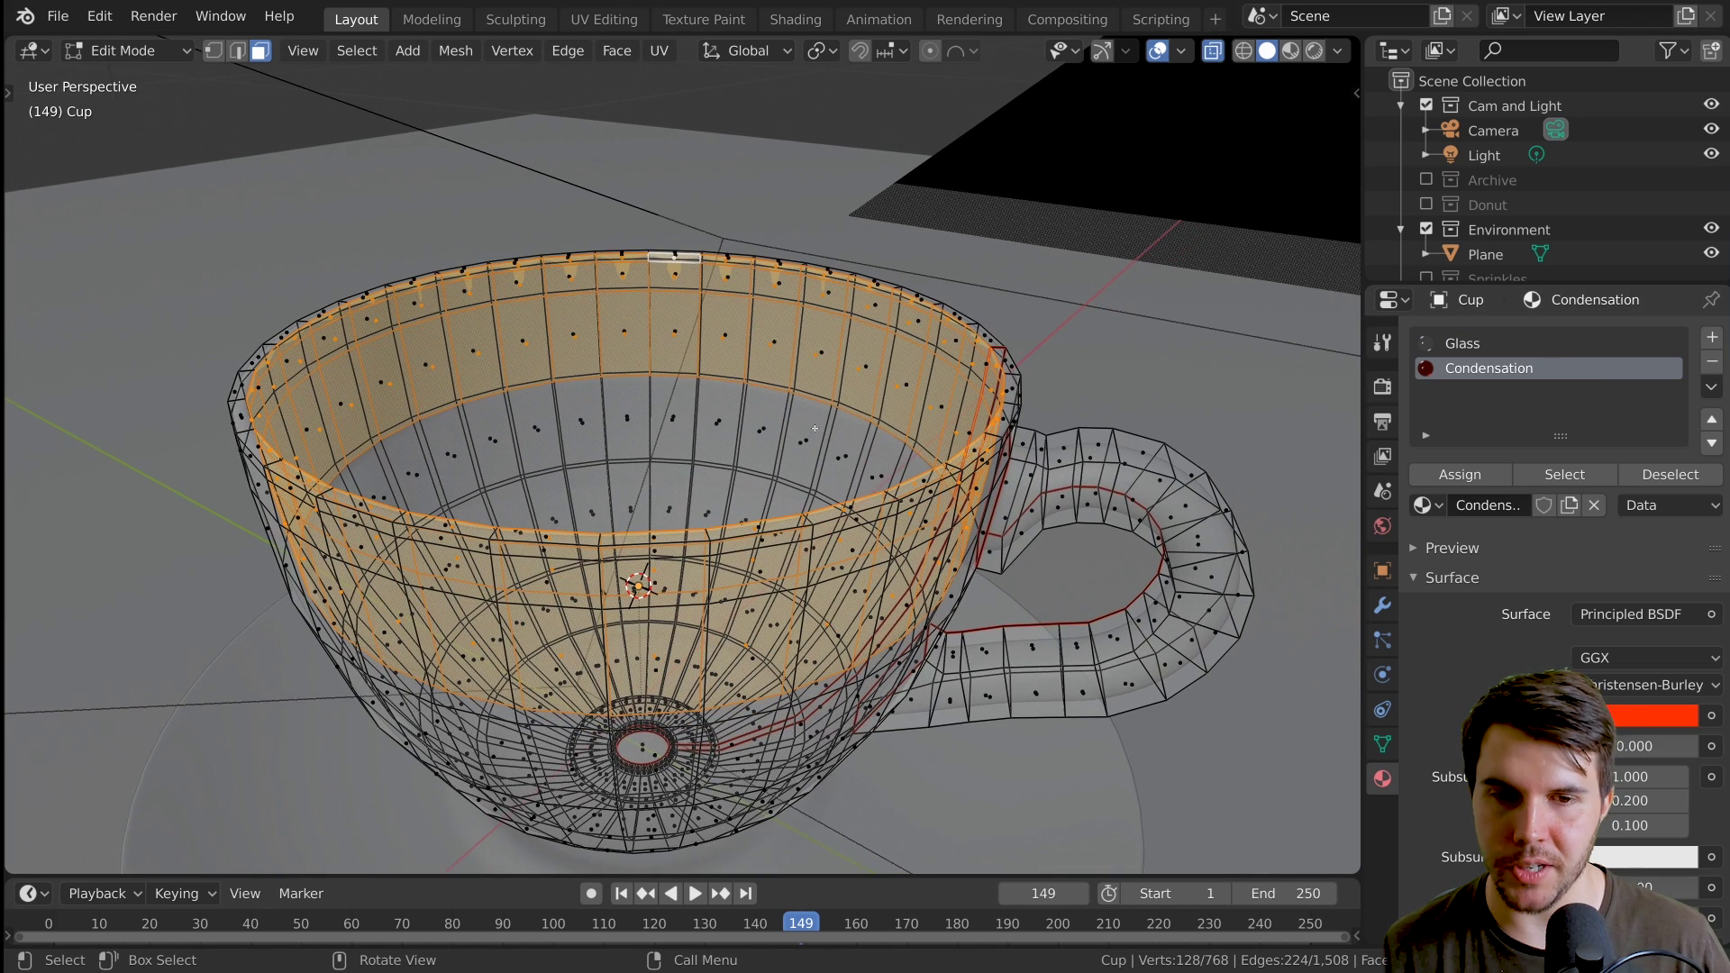
click(1500, 475)
key(Tab)
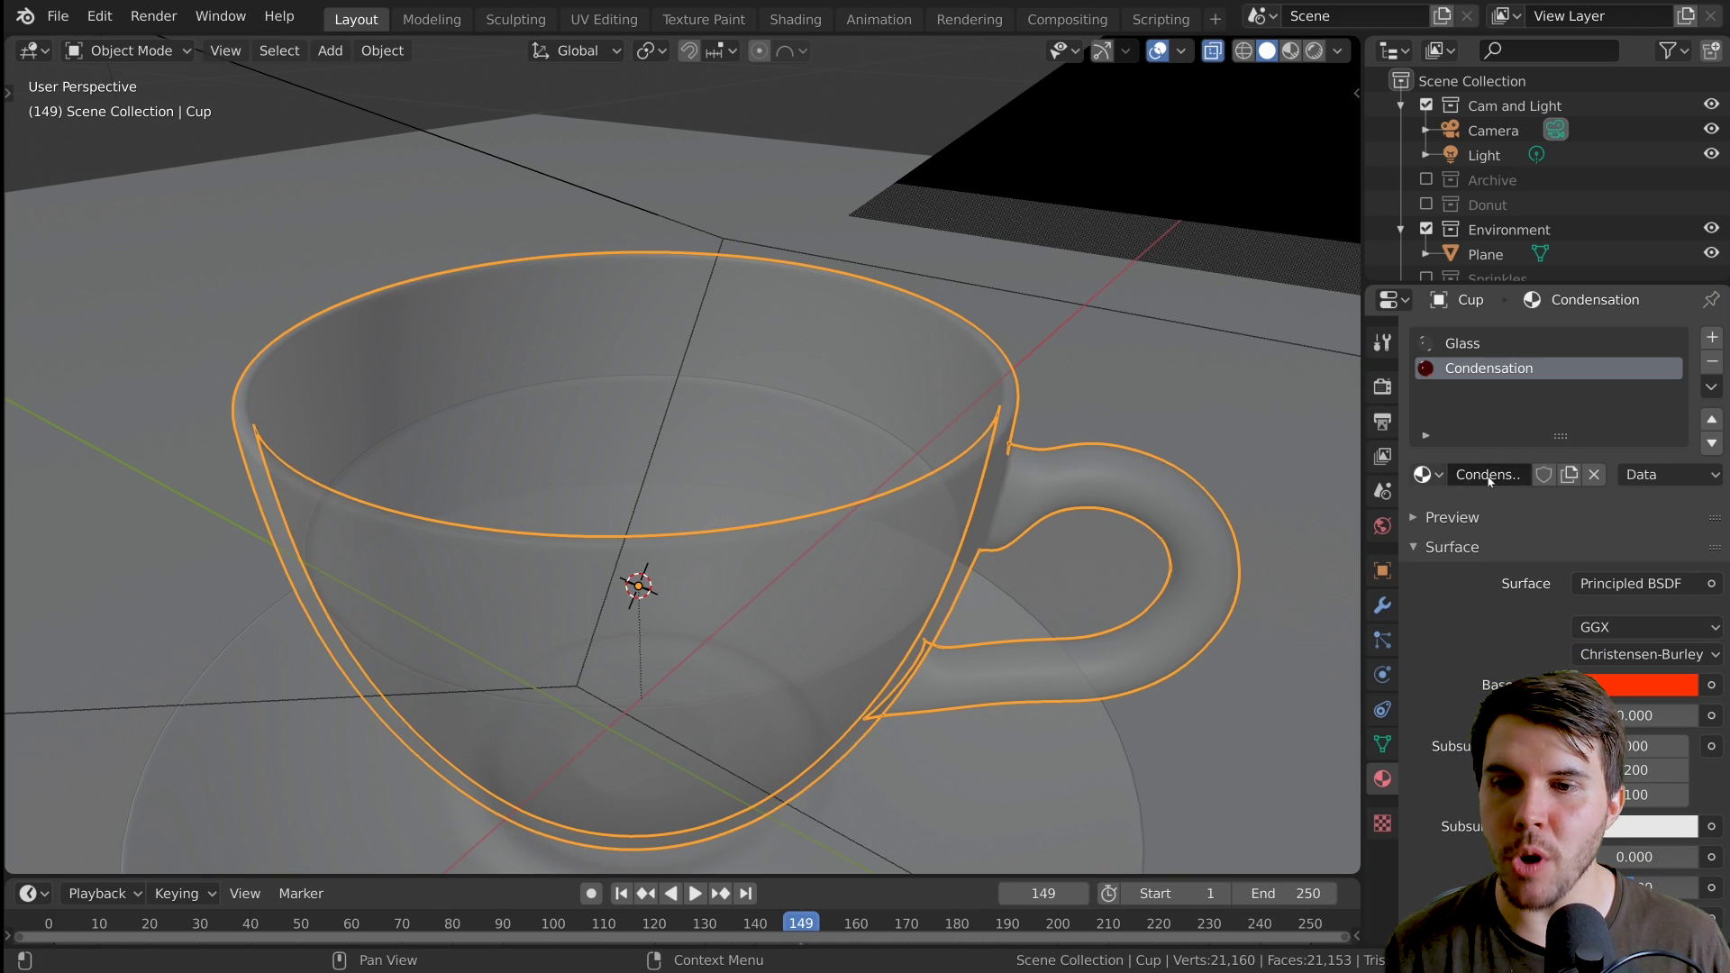
key(Tab)
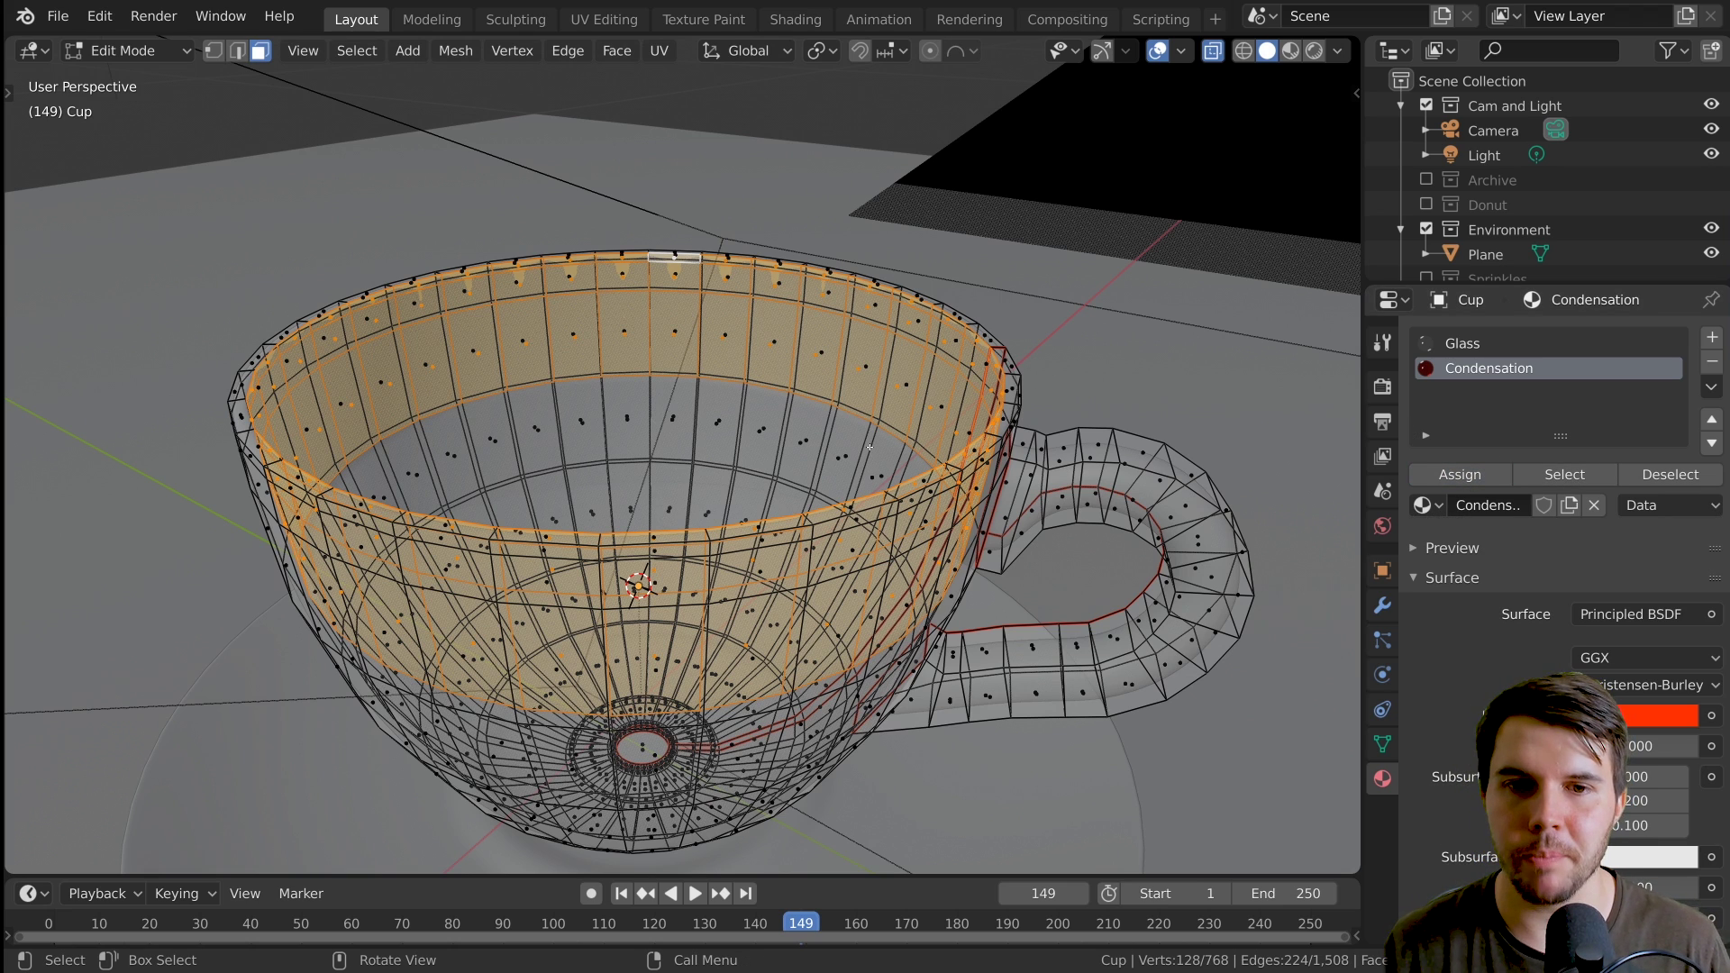
Leave edit mode, switch the viewport to Rendered shading and inspect the Condensation band on the cup from the side
key(Tab)
key(z)
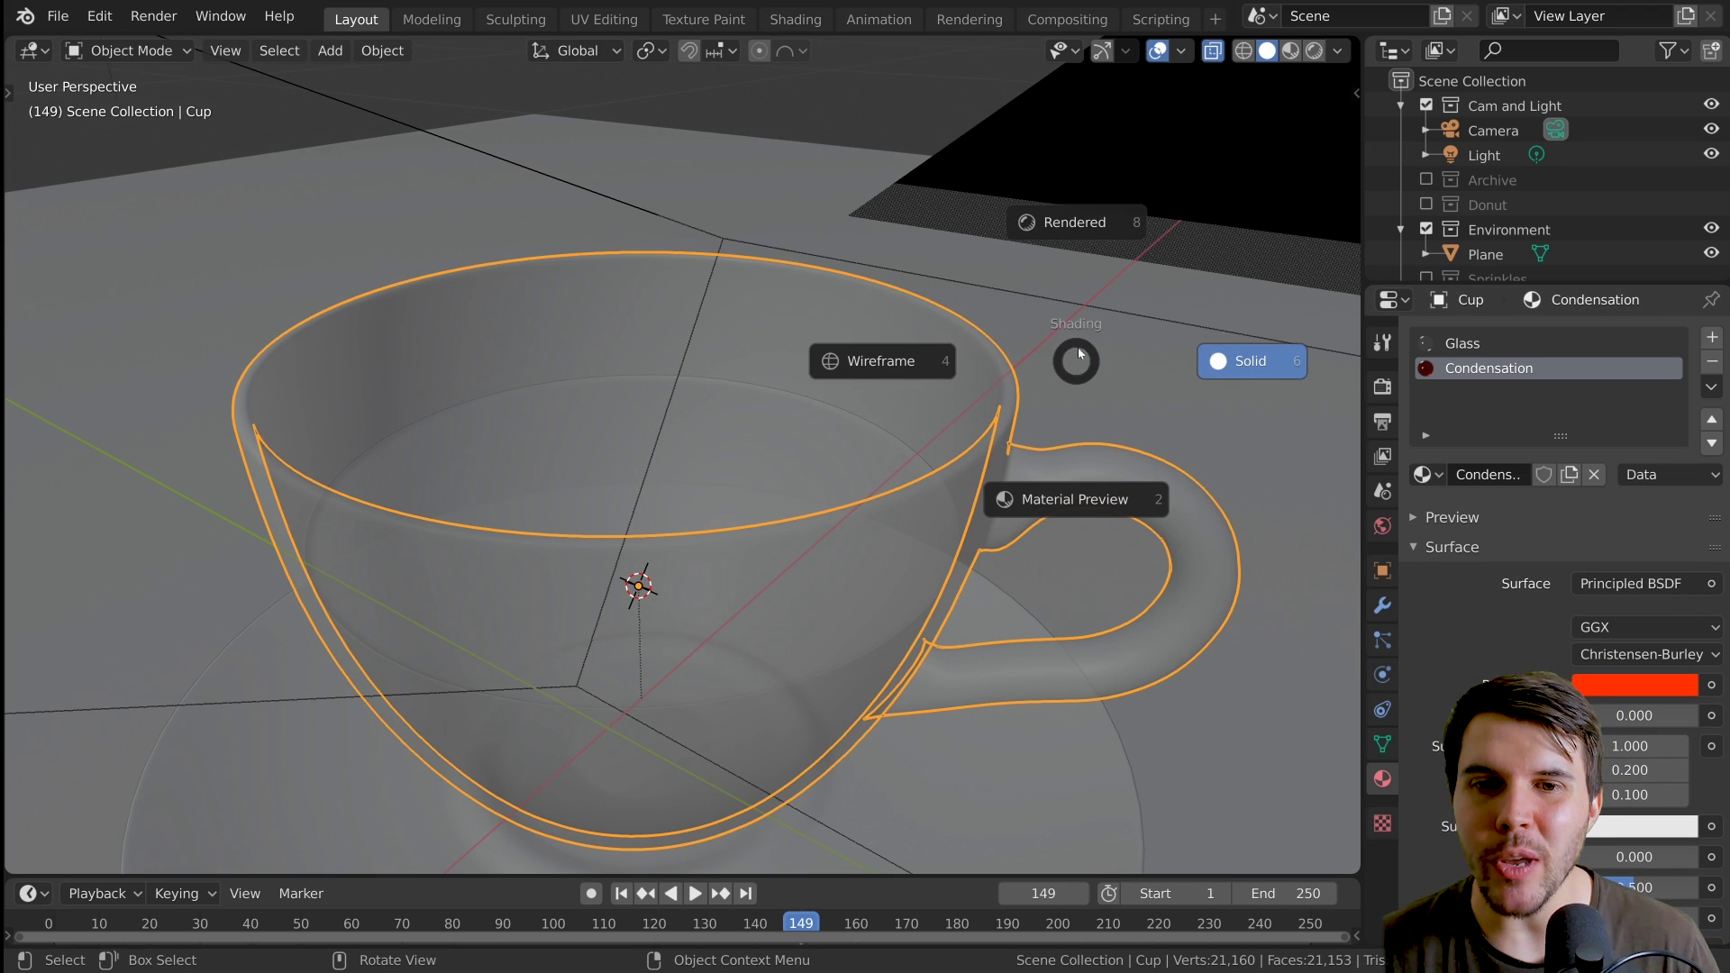
click(1090, 157)
scroll(1091, 157, down, 2)
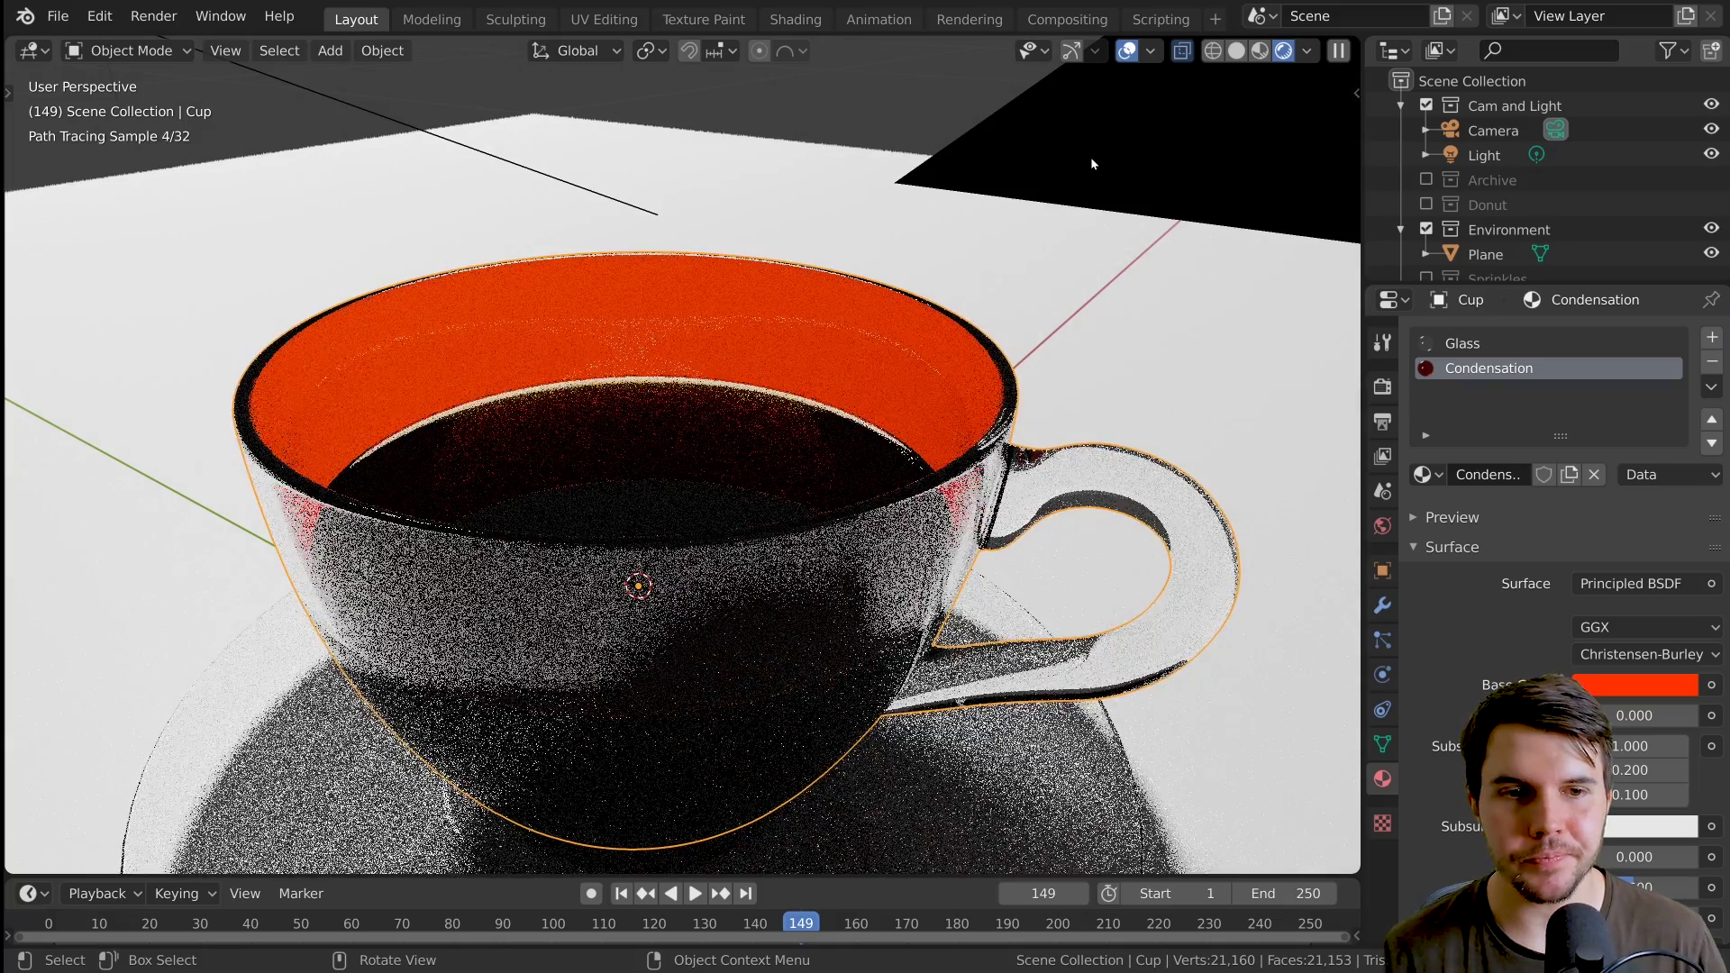
mouse_move(1091, 157)
middle_down()
mouse_move(913, 377)
mouse_move(1069, 441)
mouse_move(783, 557)
mouse_move(865, 433)
mouse_move(954, 548)
middle_up()
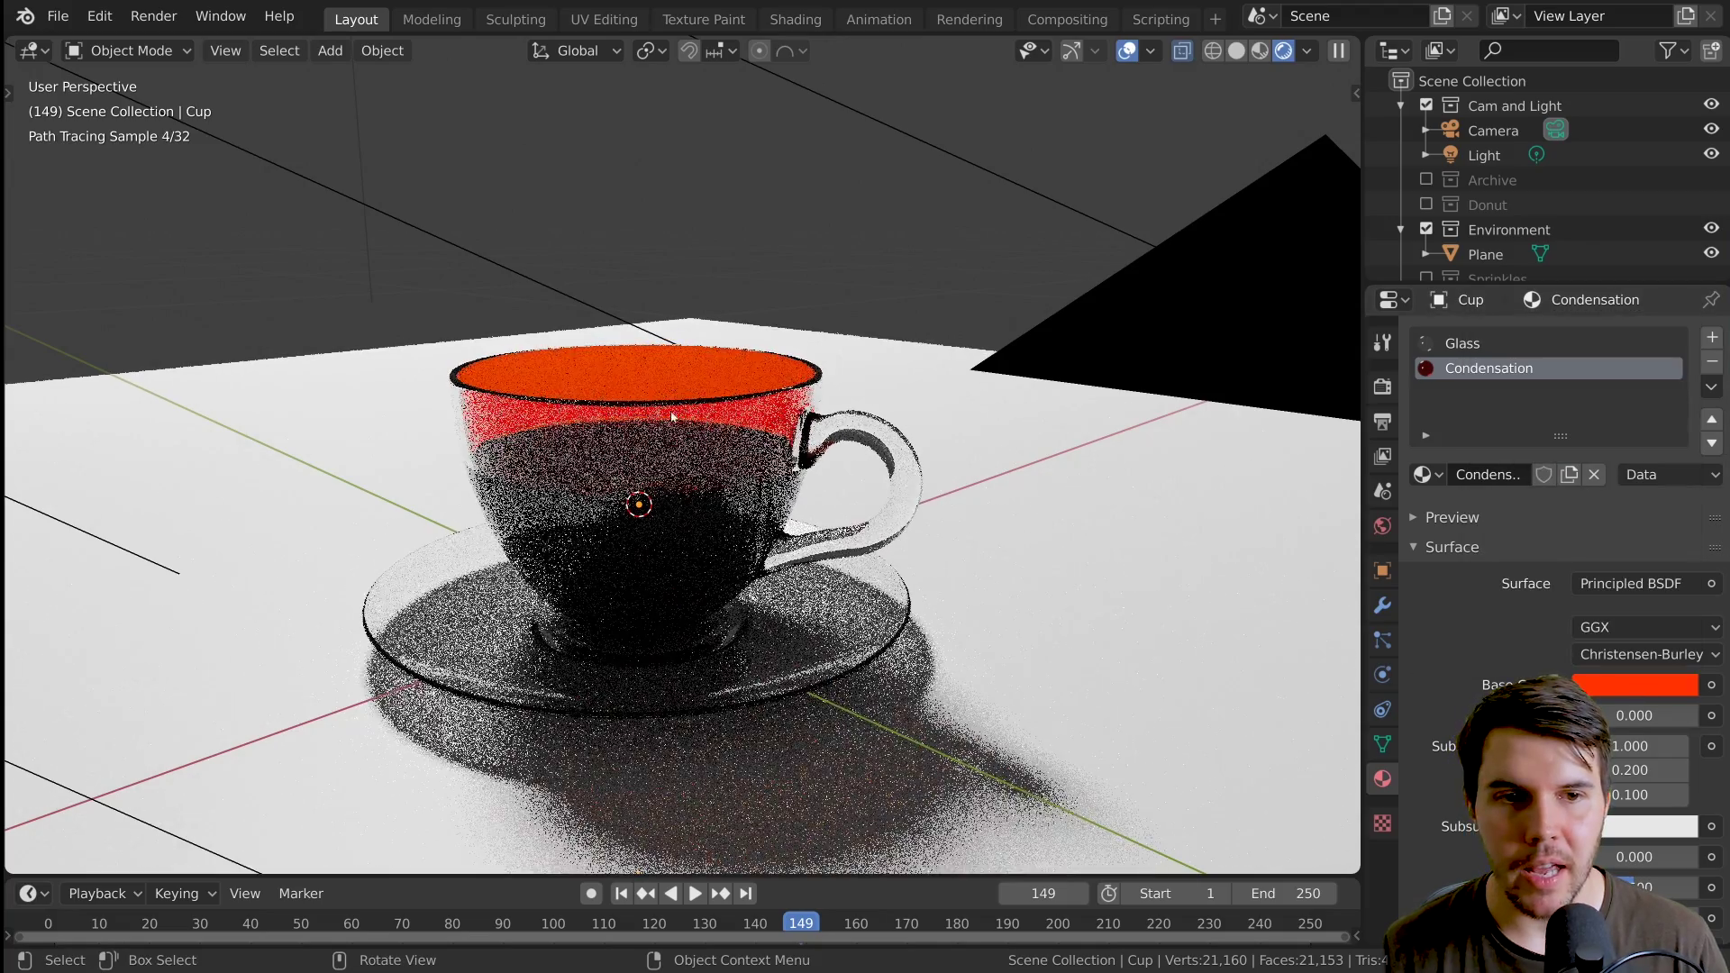
scroll(432, 433, up, 3)
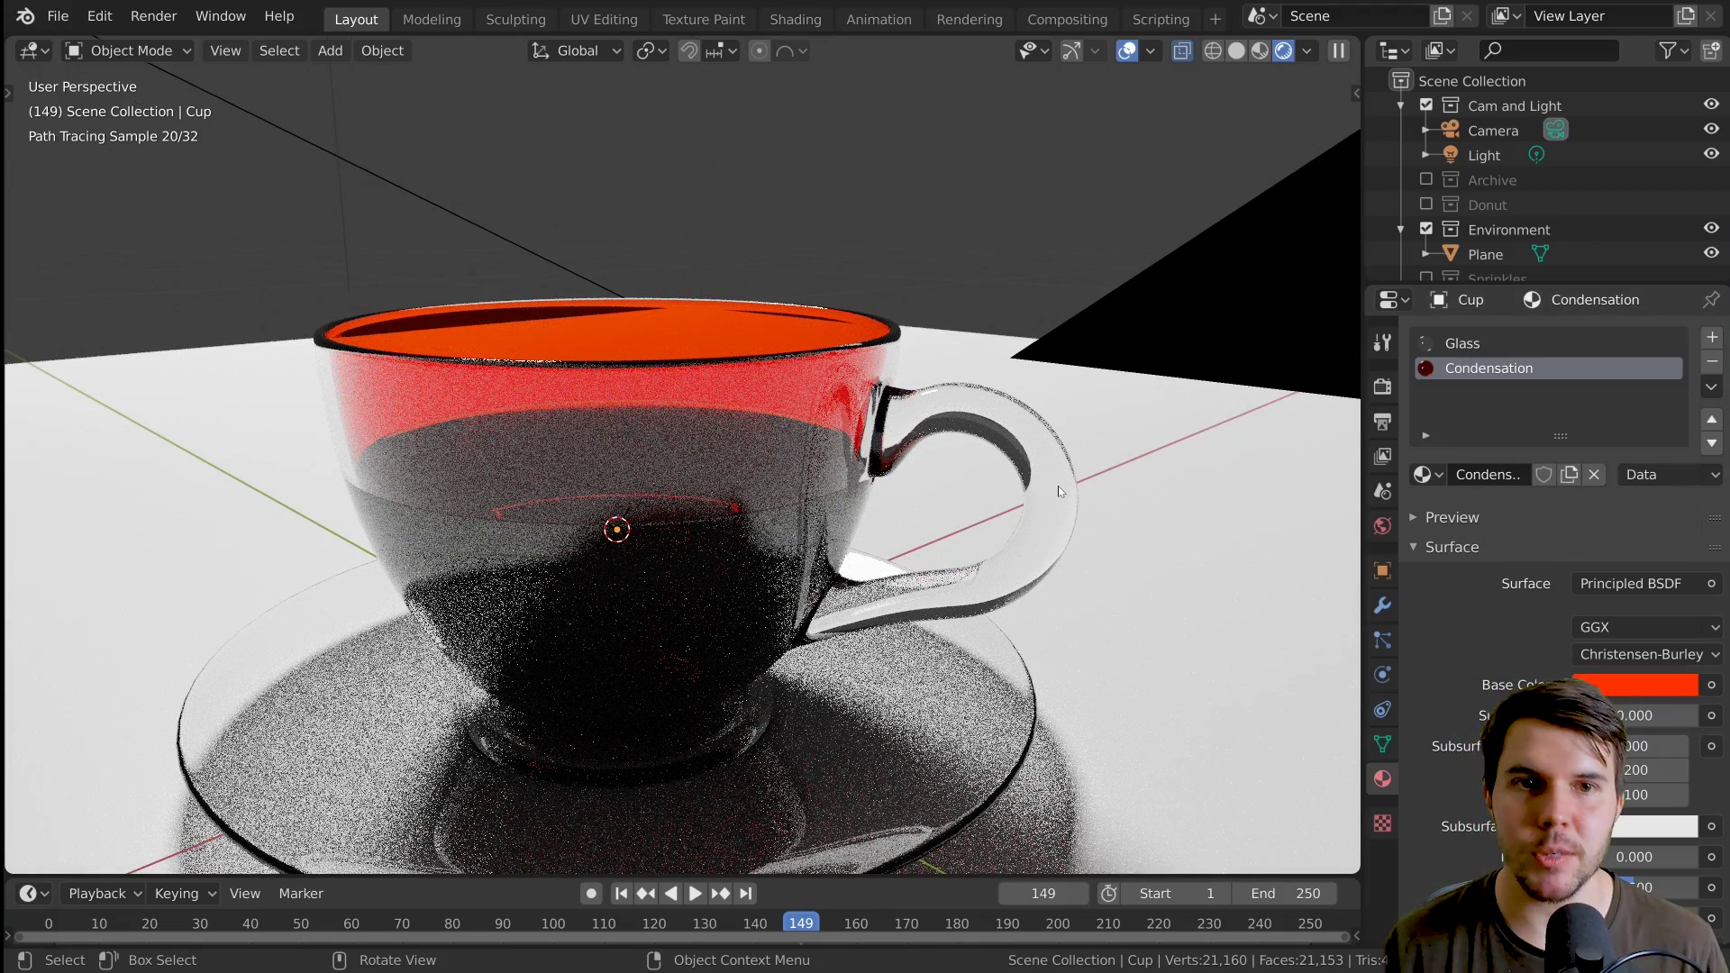
Desaturate the Condensation material's Base Color to white and check the cup's inner wall in the rendered view
click(1635, 693)
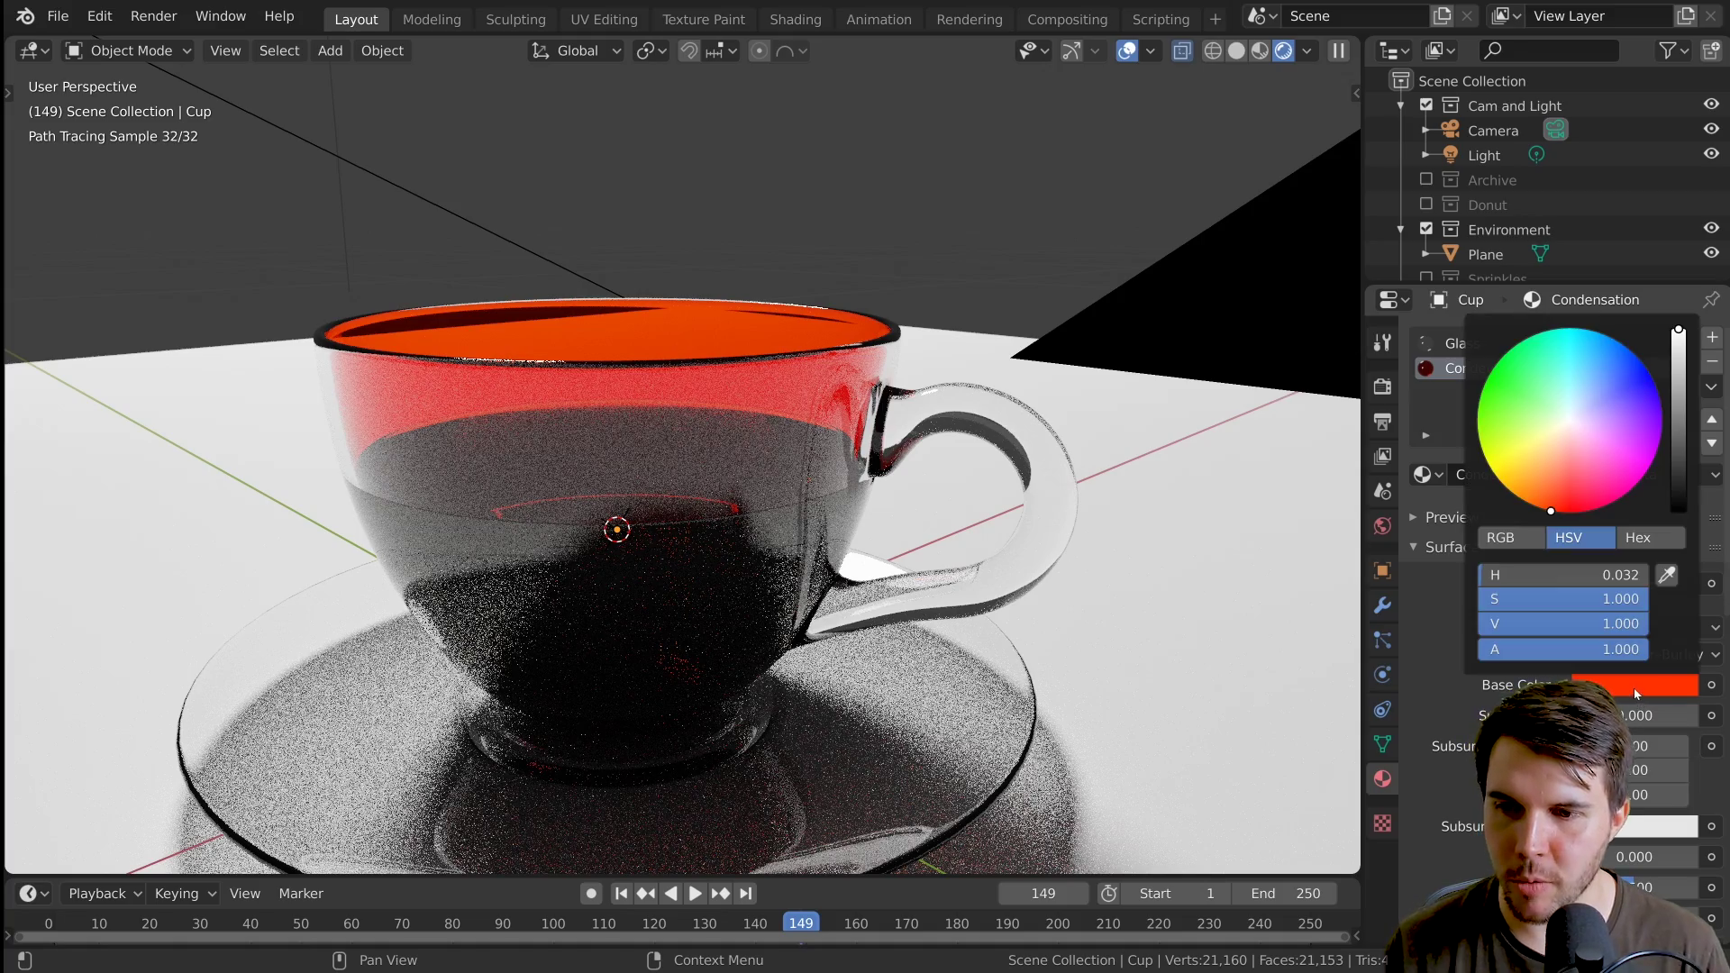
drag(1552, 602, 1383, 602)
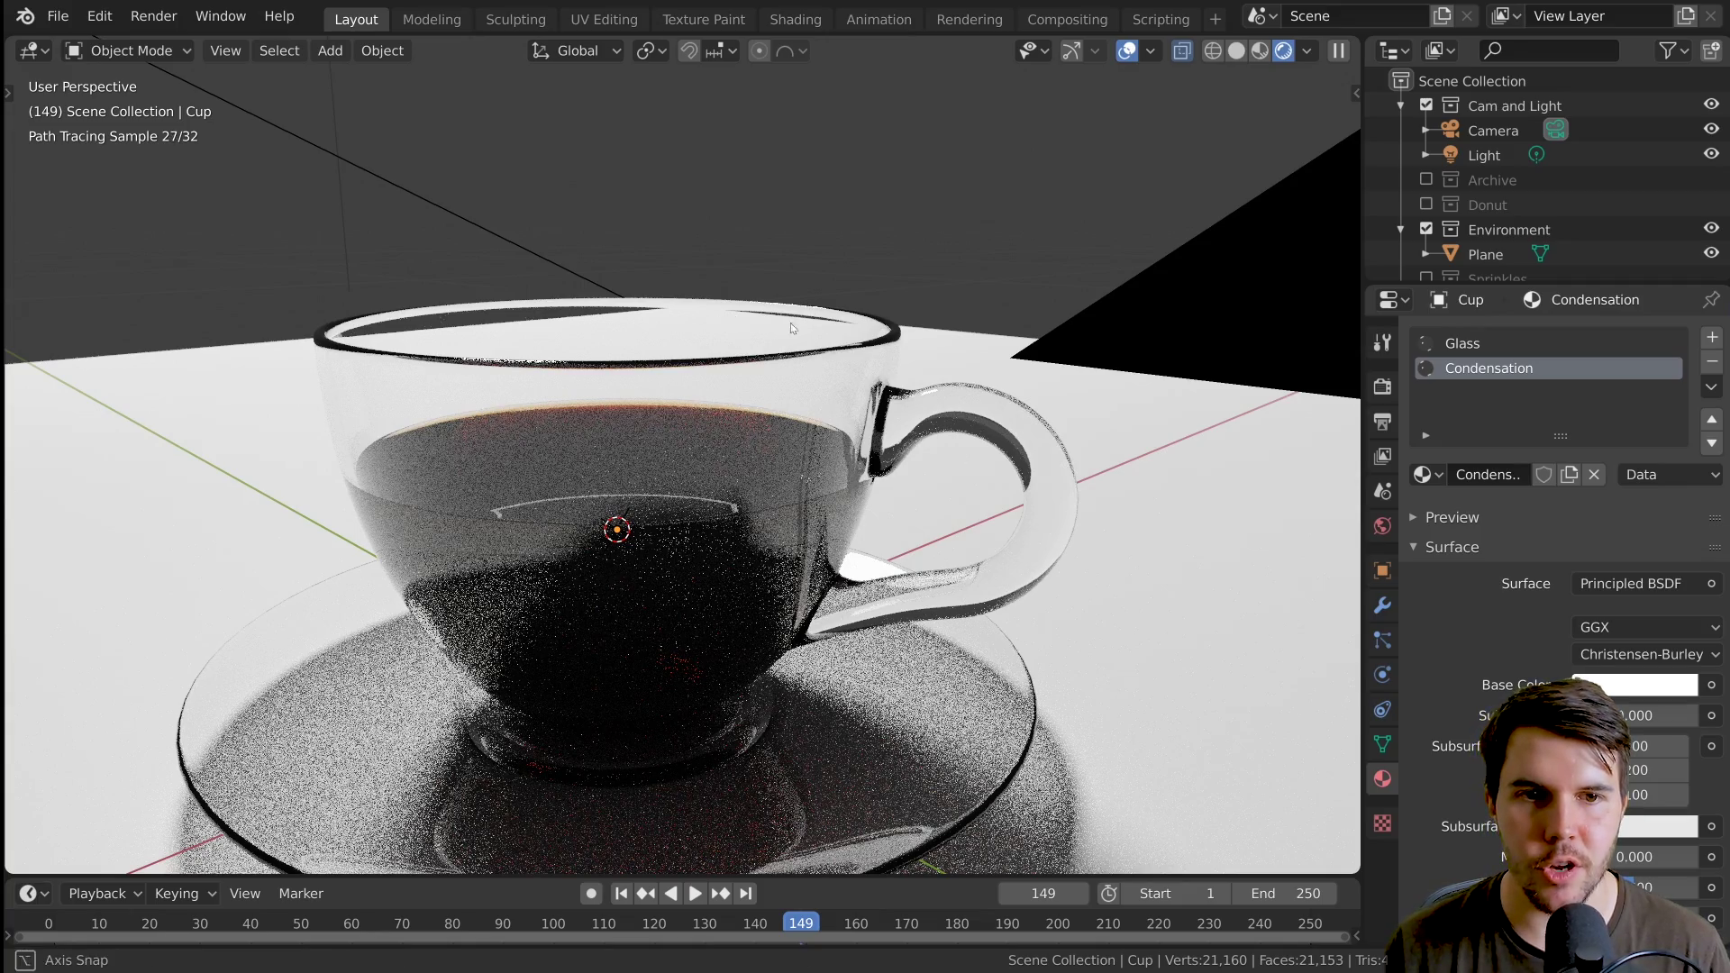
middle_drag(791, 323, 803, 324)
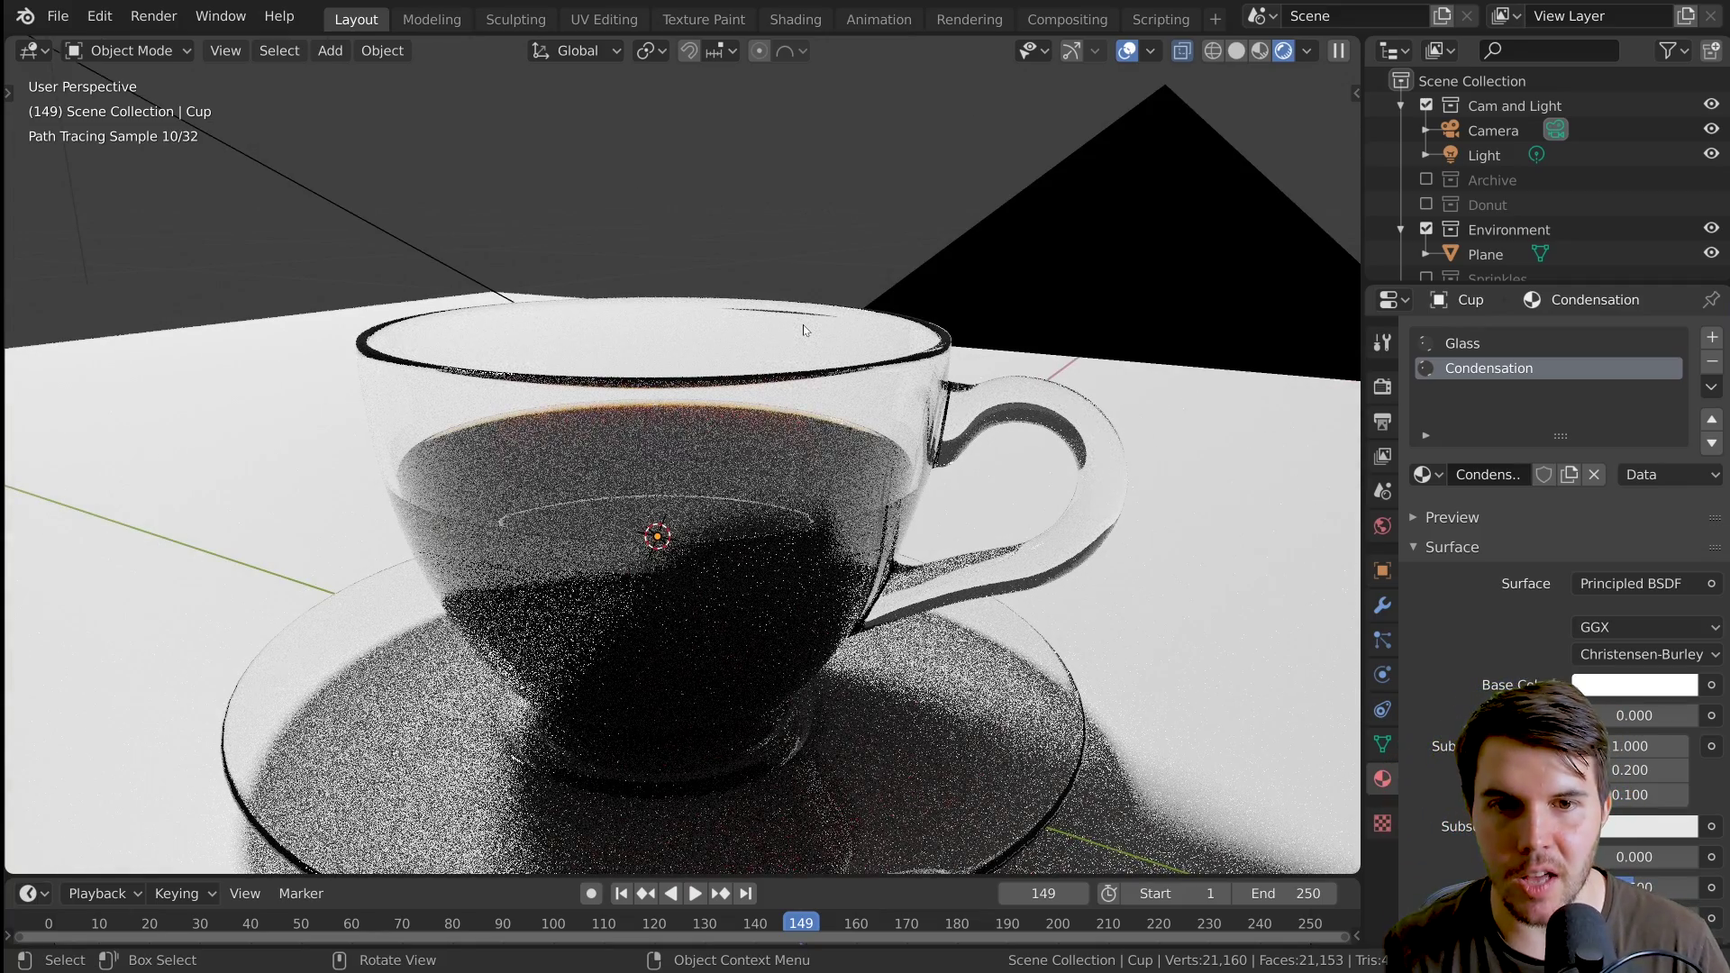
middle_drag(1083, 488, 1033, 527)
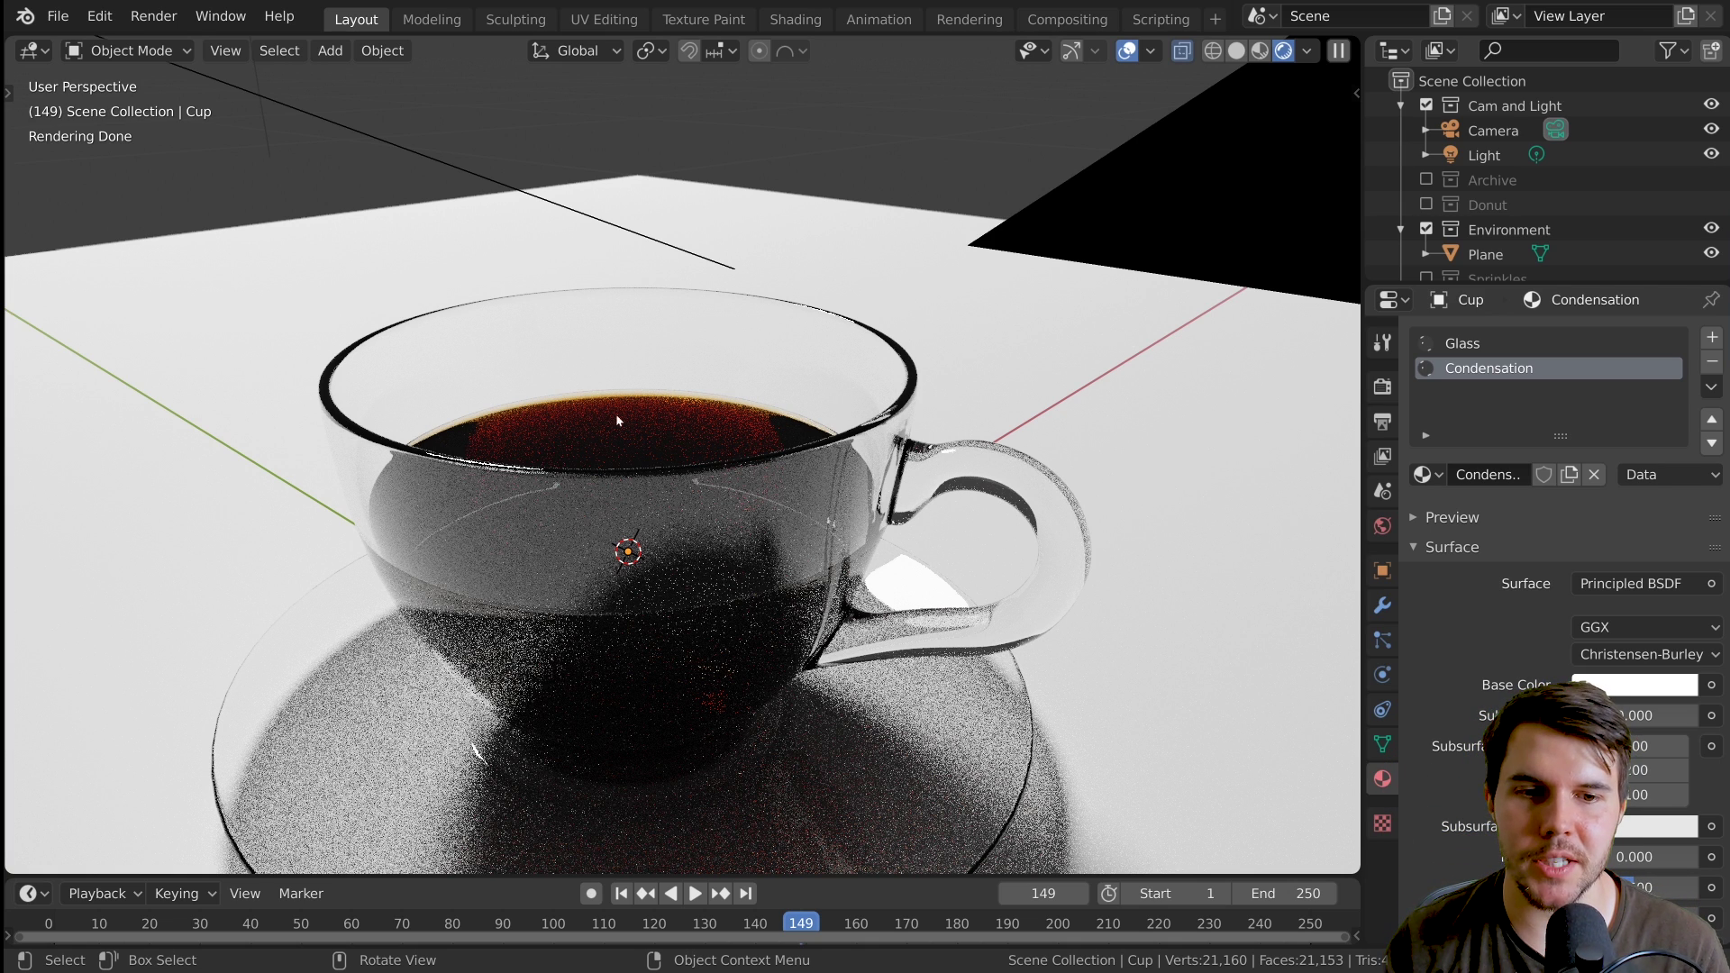
Switch to Chrome, browse Poliigon's Surface Imperfections textures and bring up the Water Droplets Mixed Bubbled 001 page
key(alt+Tab)
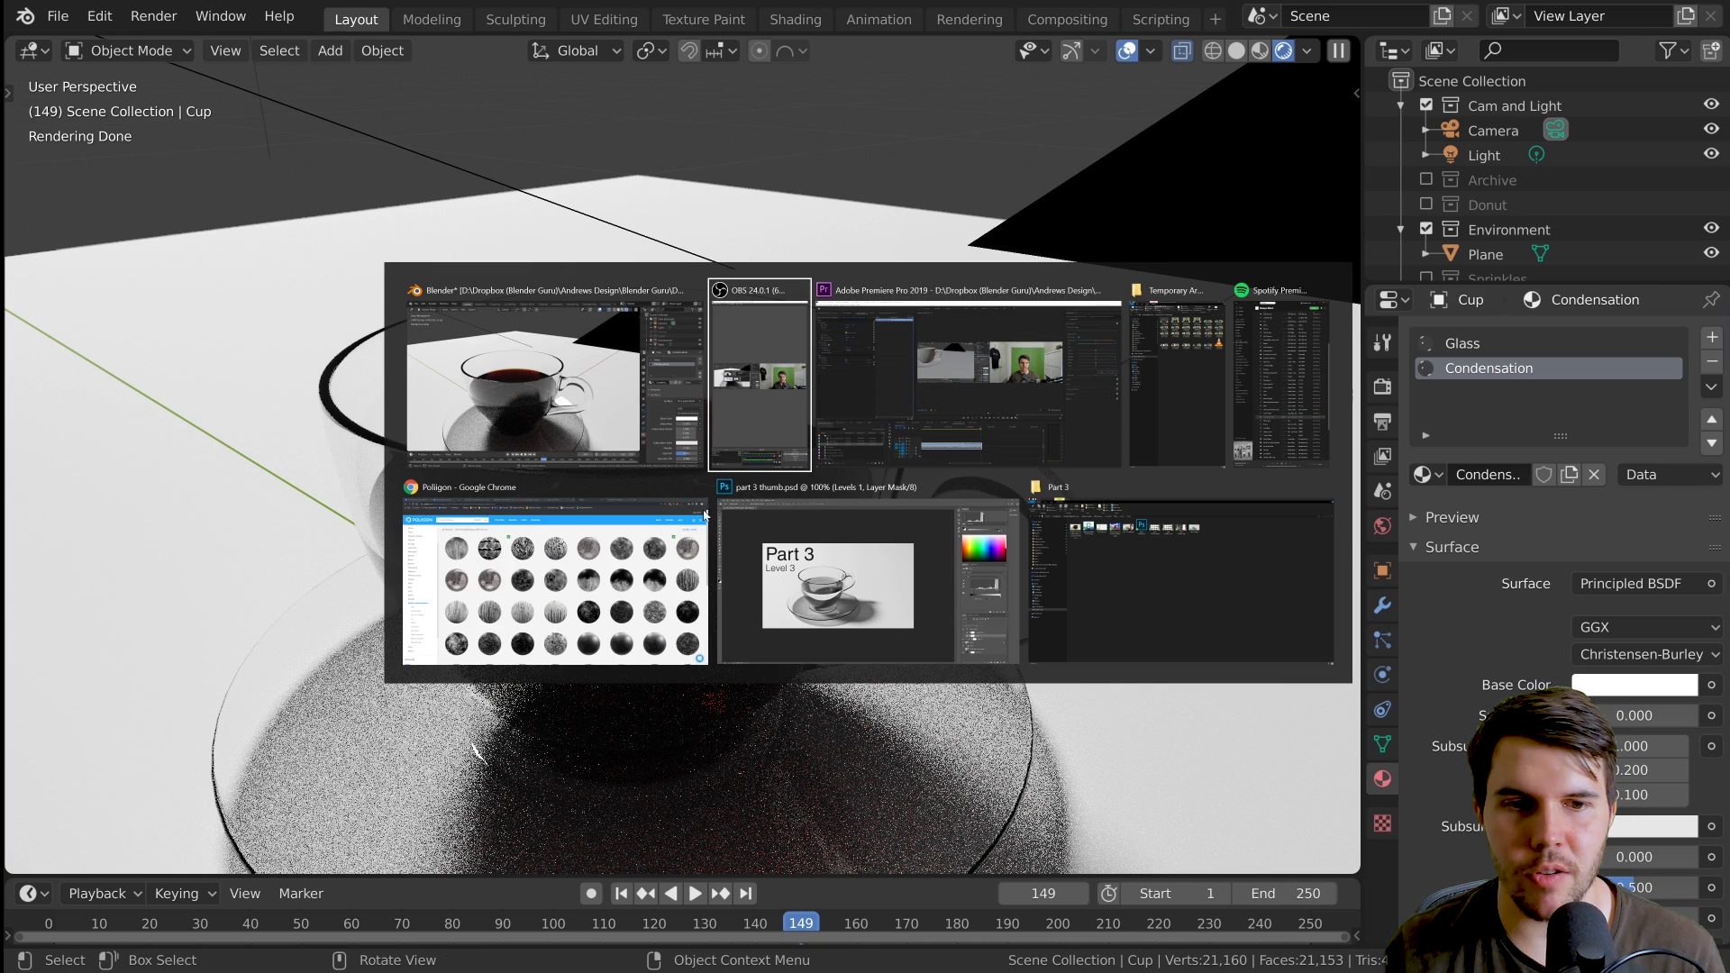
click(571, 569)
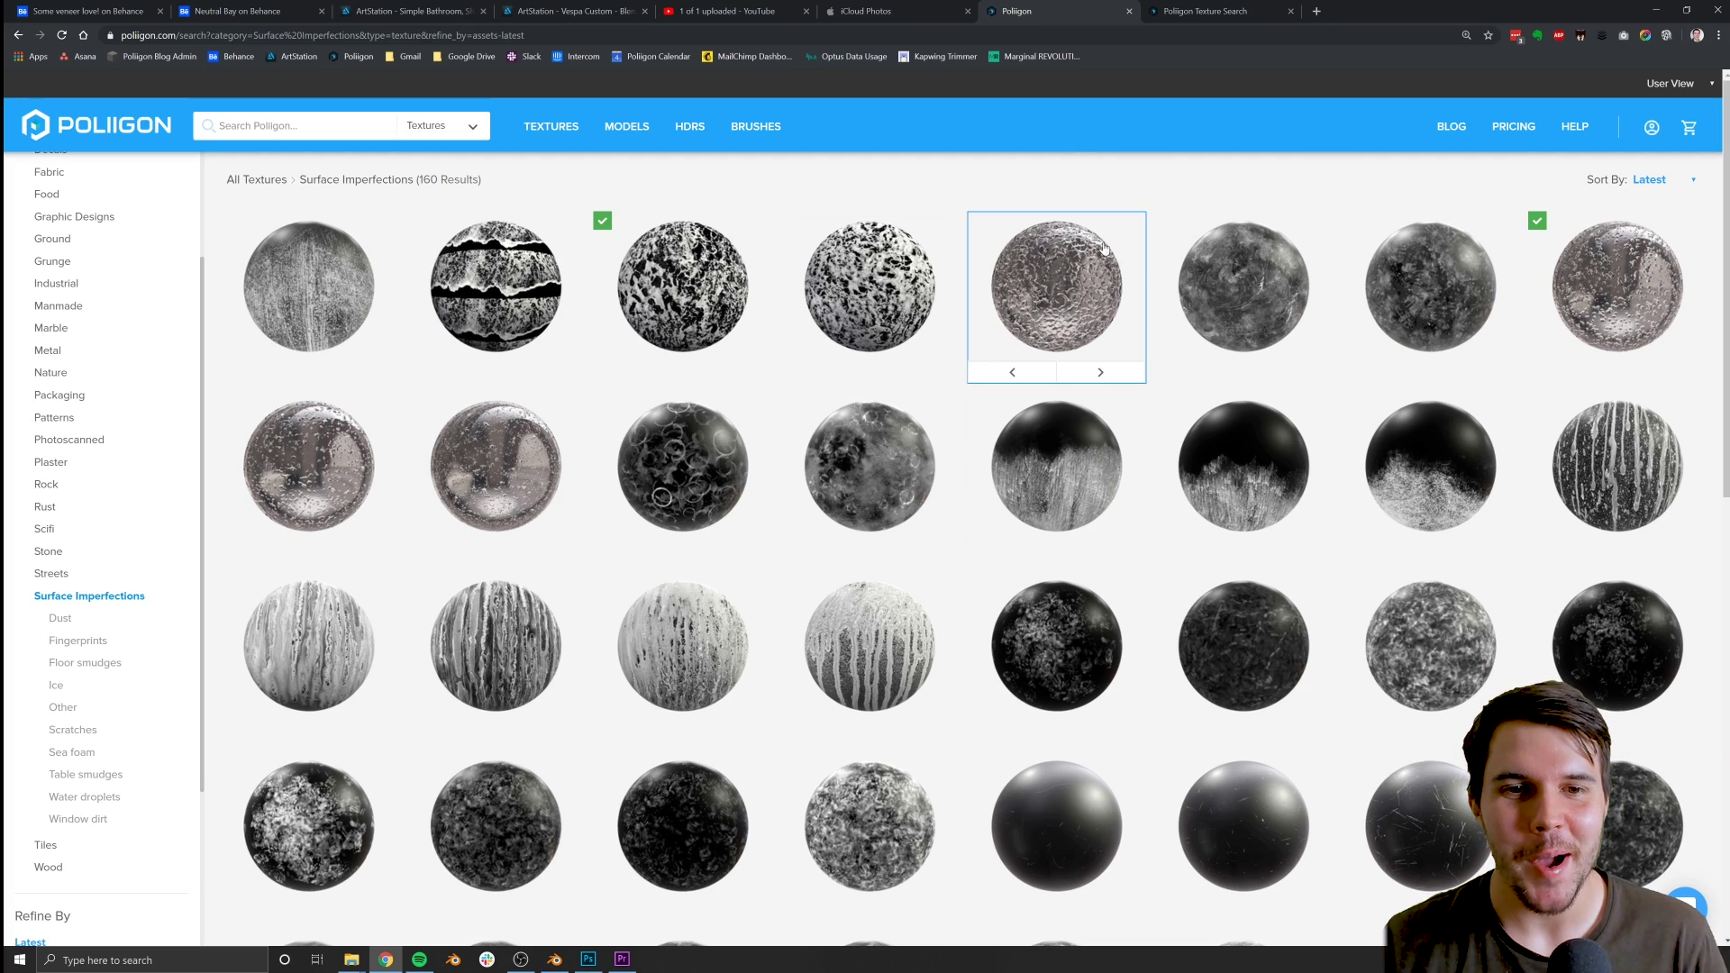
scroll(991, 360, down, 10)
scroll(1100, 589, up, 10)
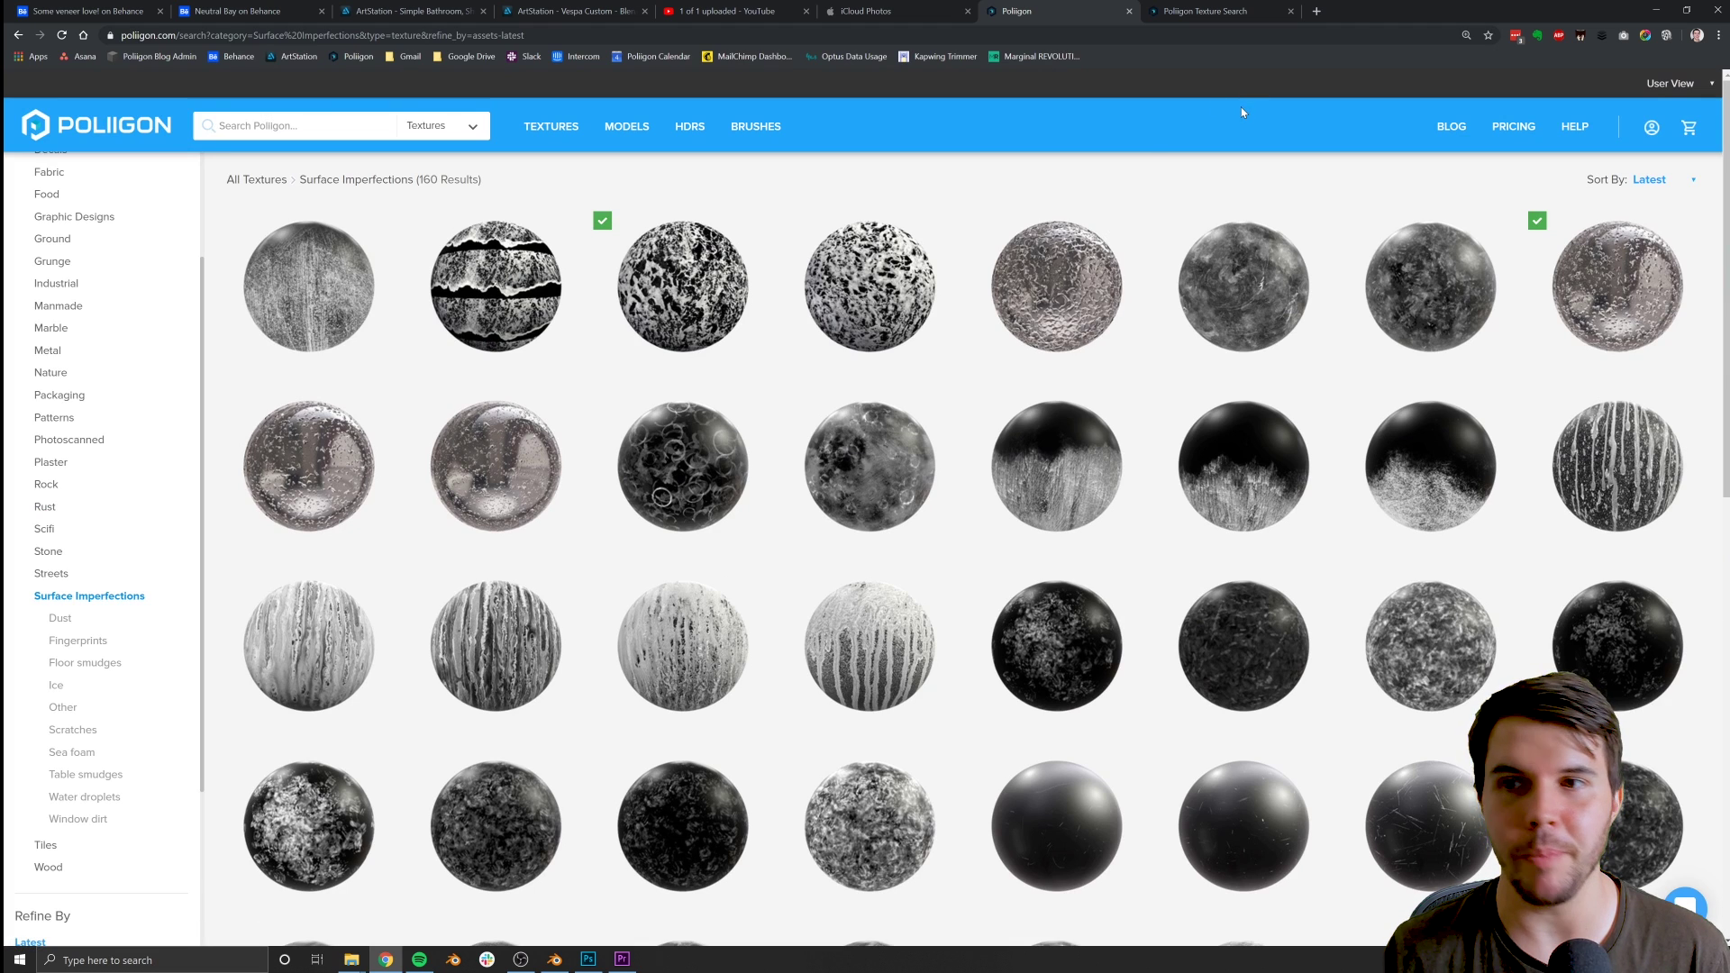
click(1212, 8)
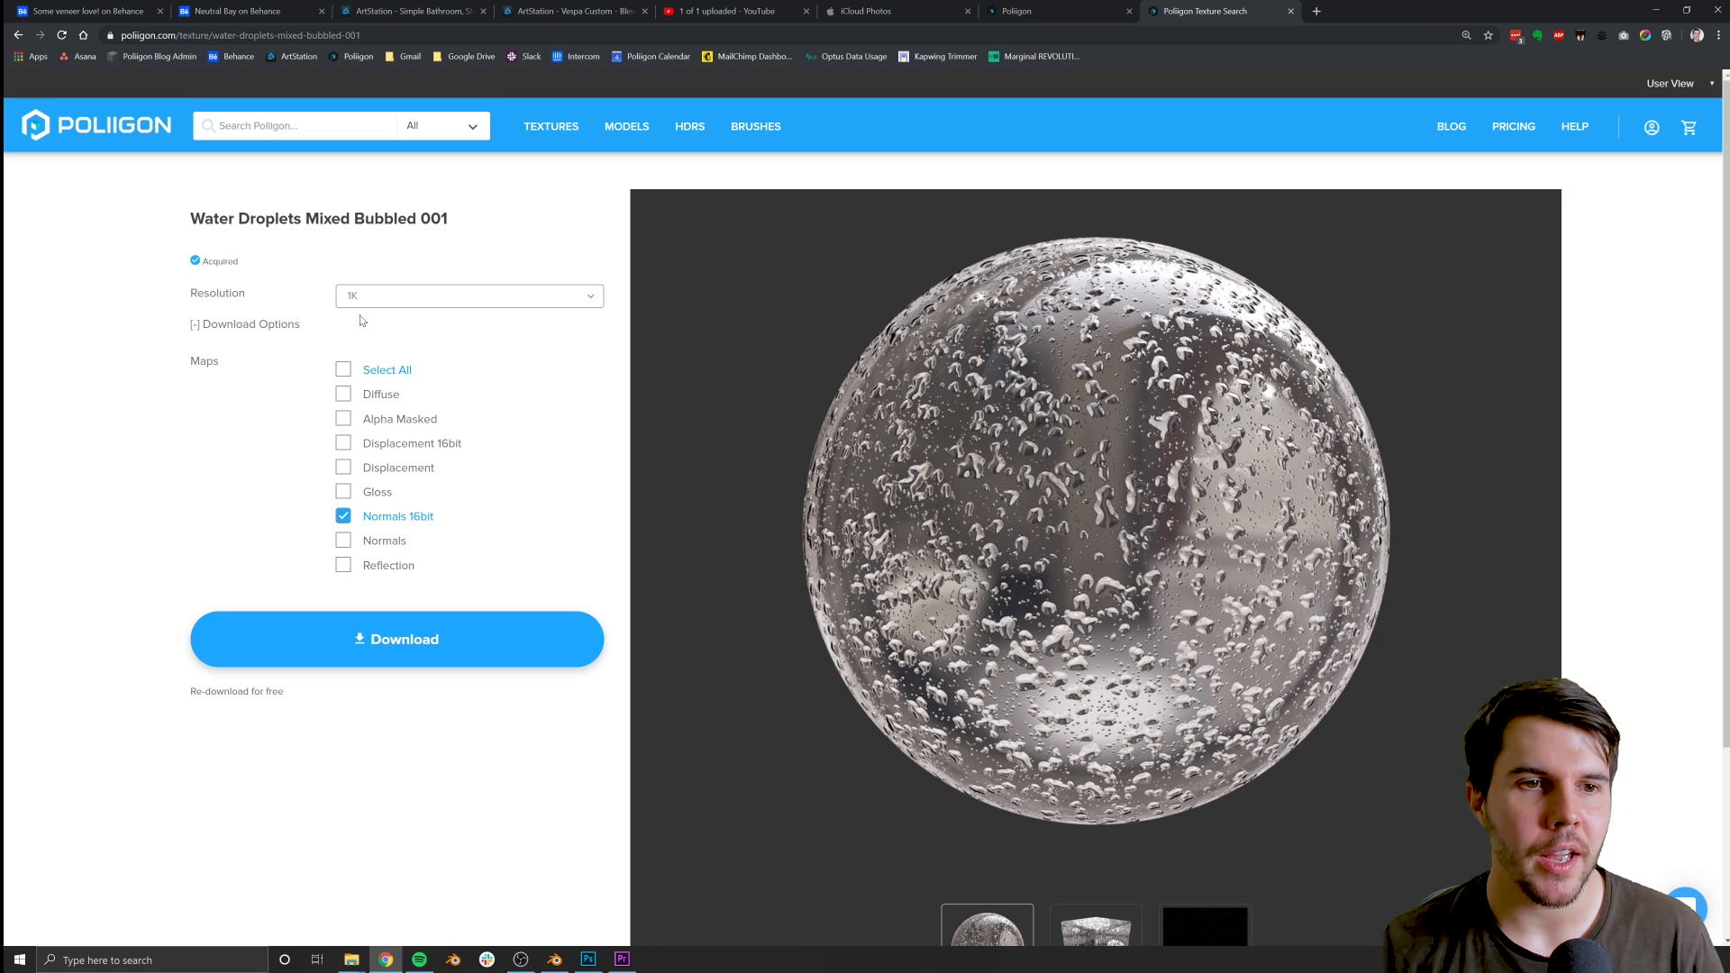
Examine the download options of Water Droplets Mixed Bubbled 001, covering the available resolutions and the Normals and Normals 16bit maps
drag(343, 522, 439, 521)
click(249, 533)
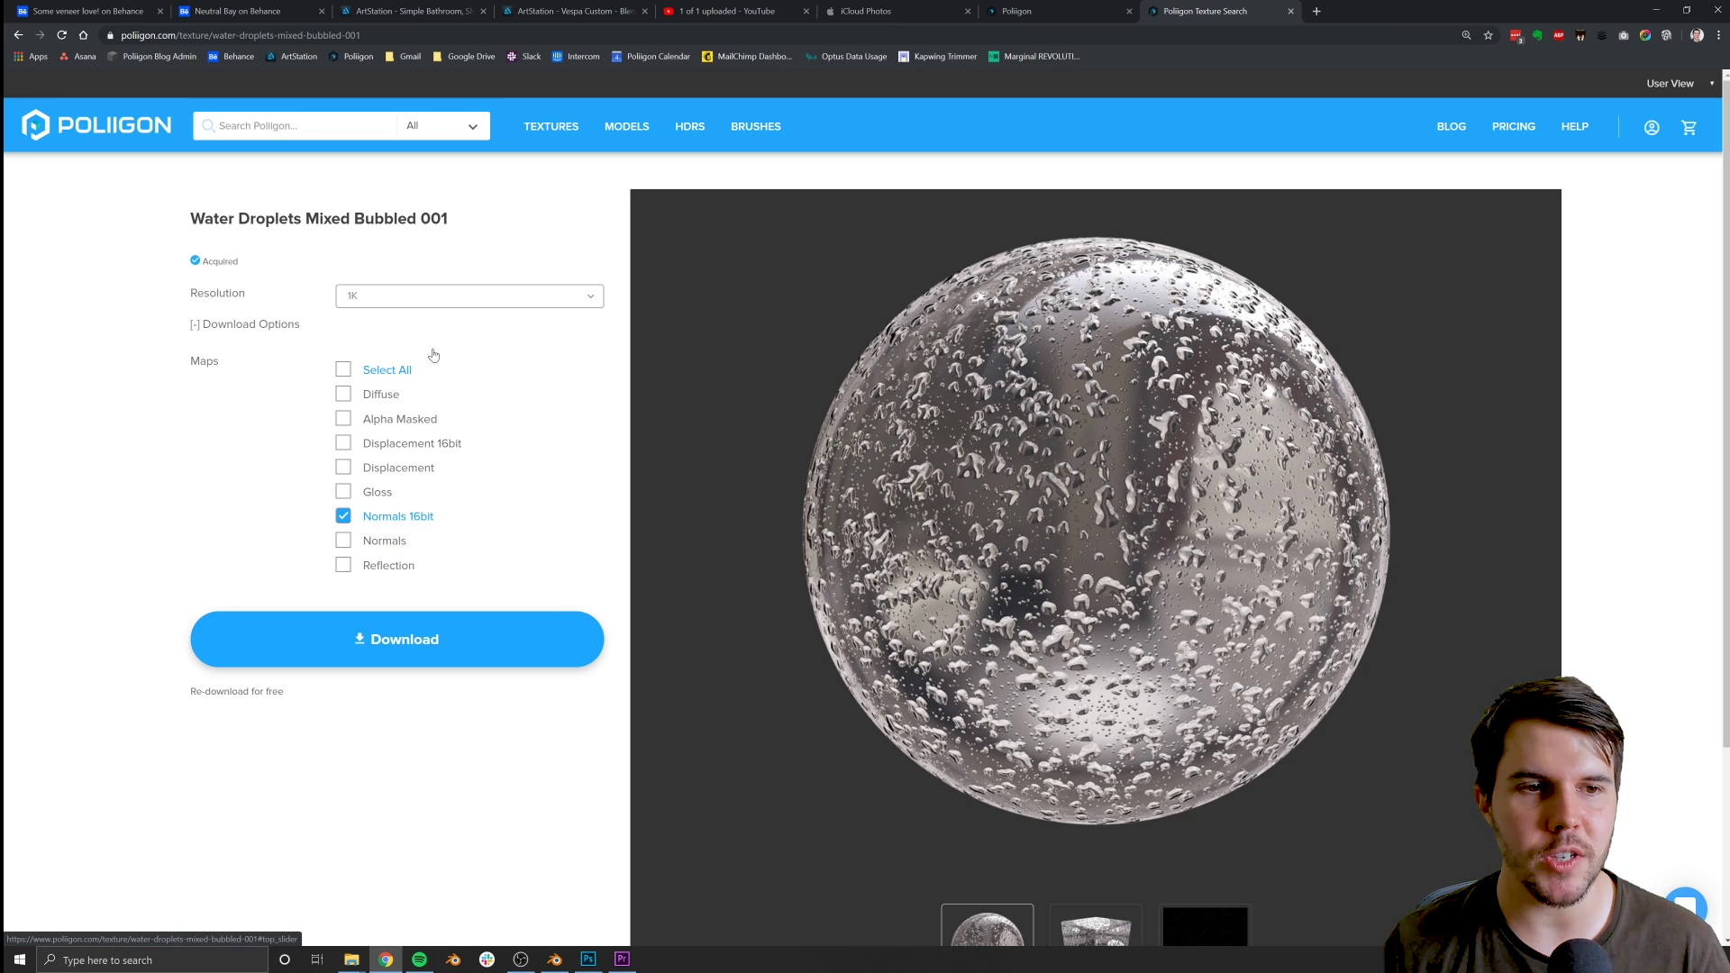
click(430, 303)
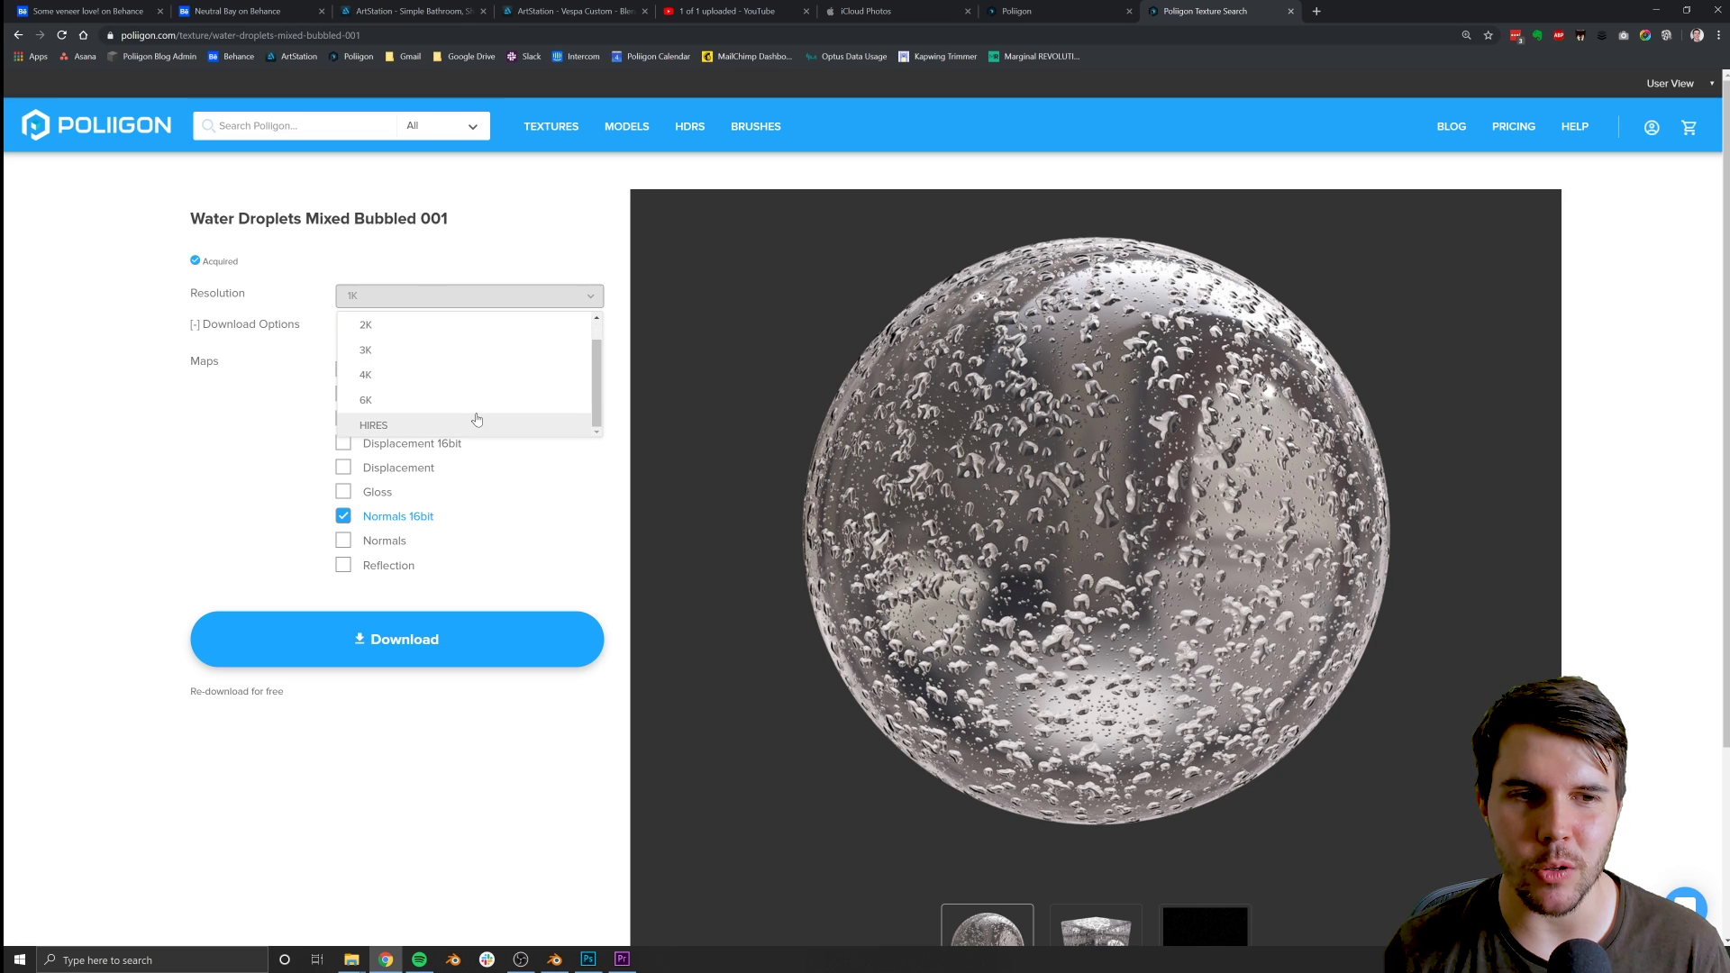
click(481, 294)
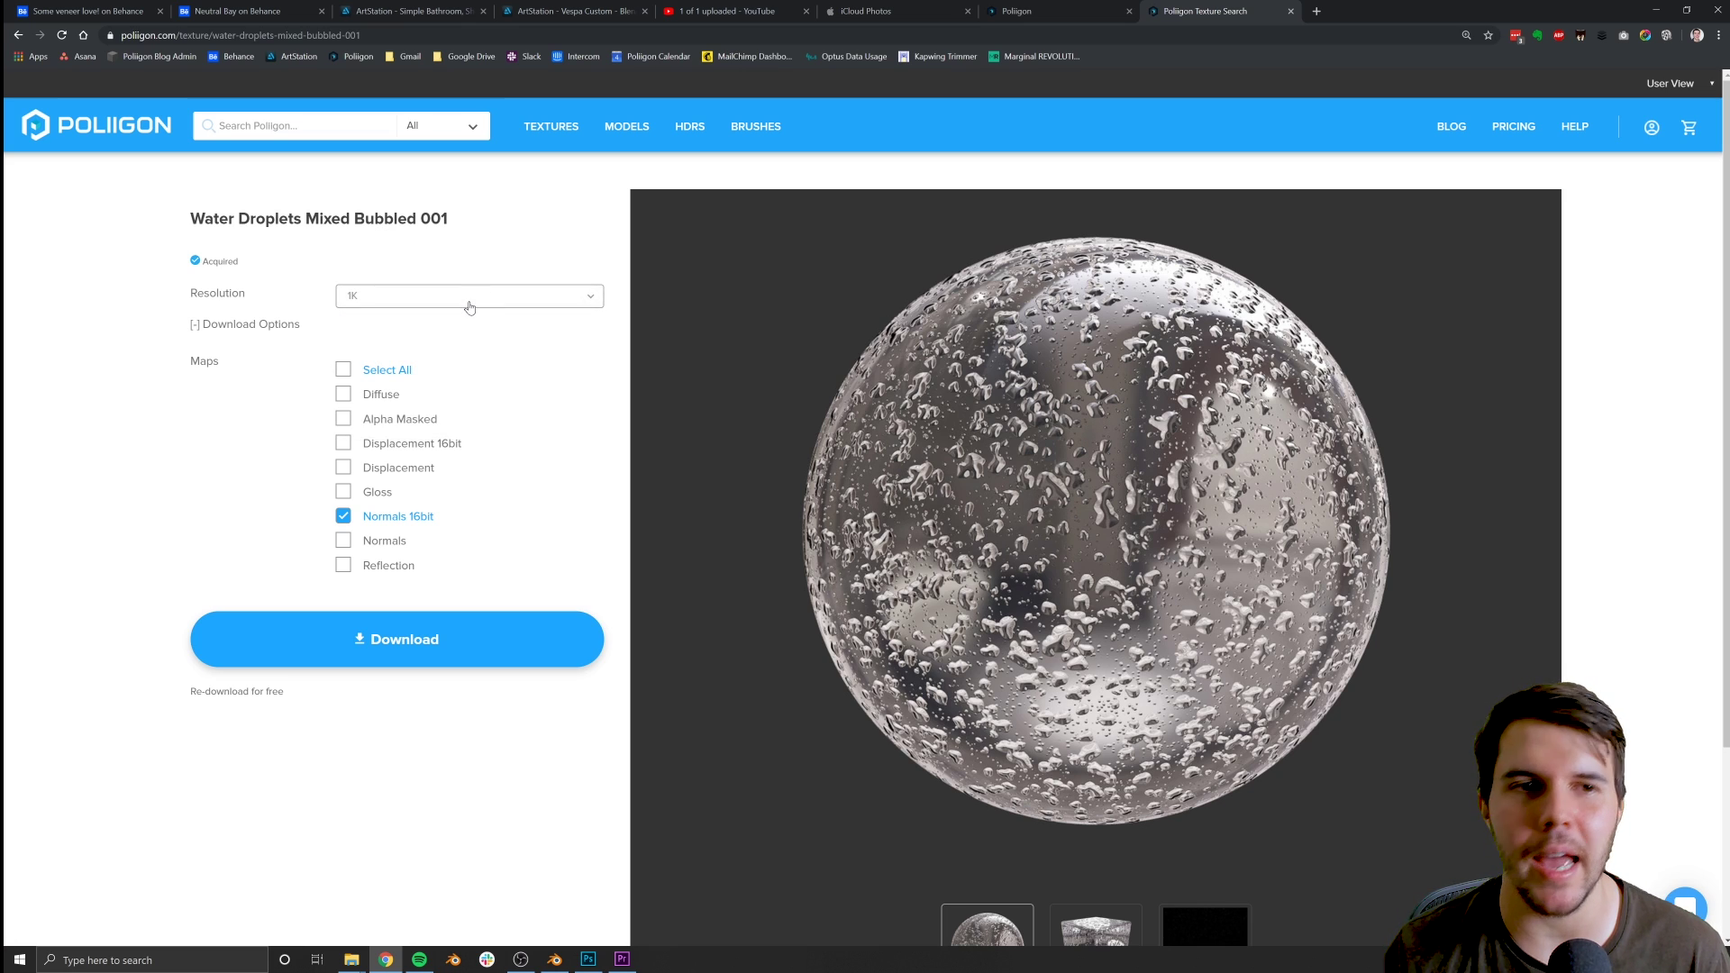
click(470, 305)
click(470, 305)
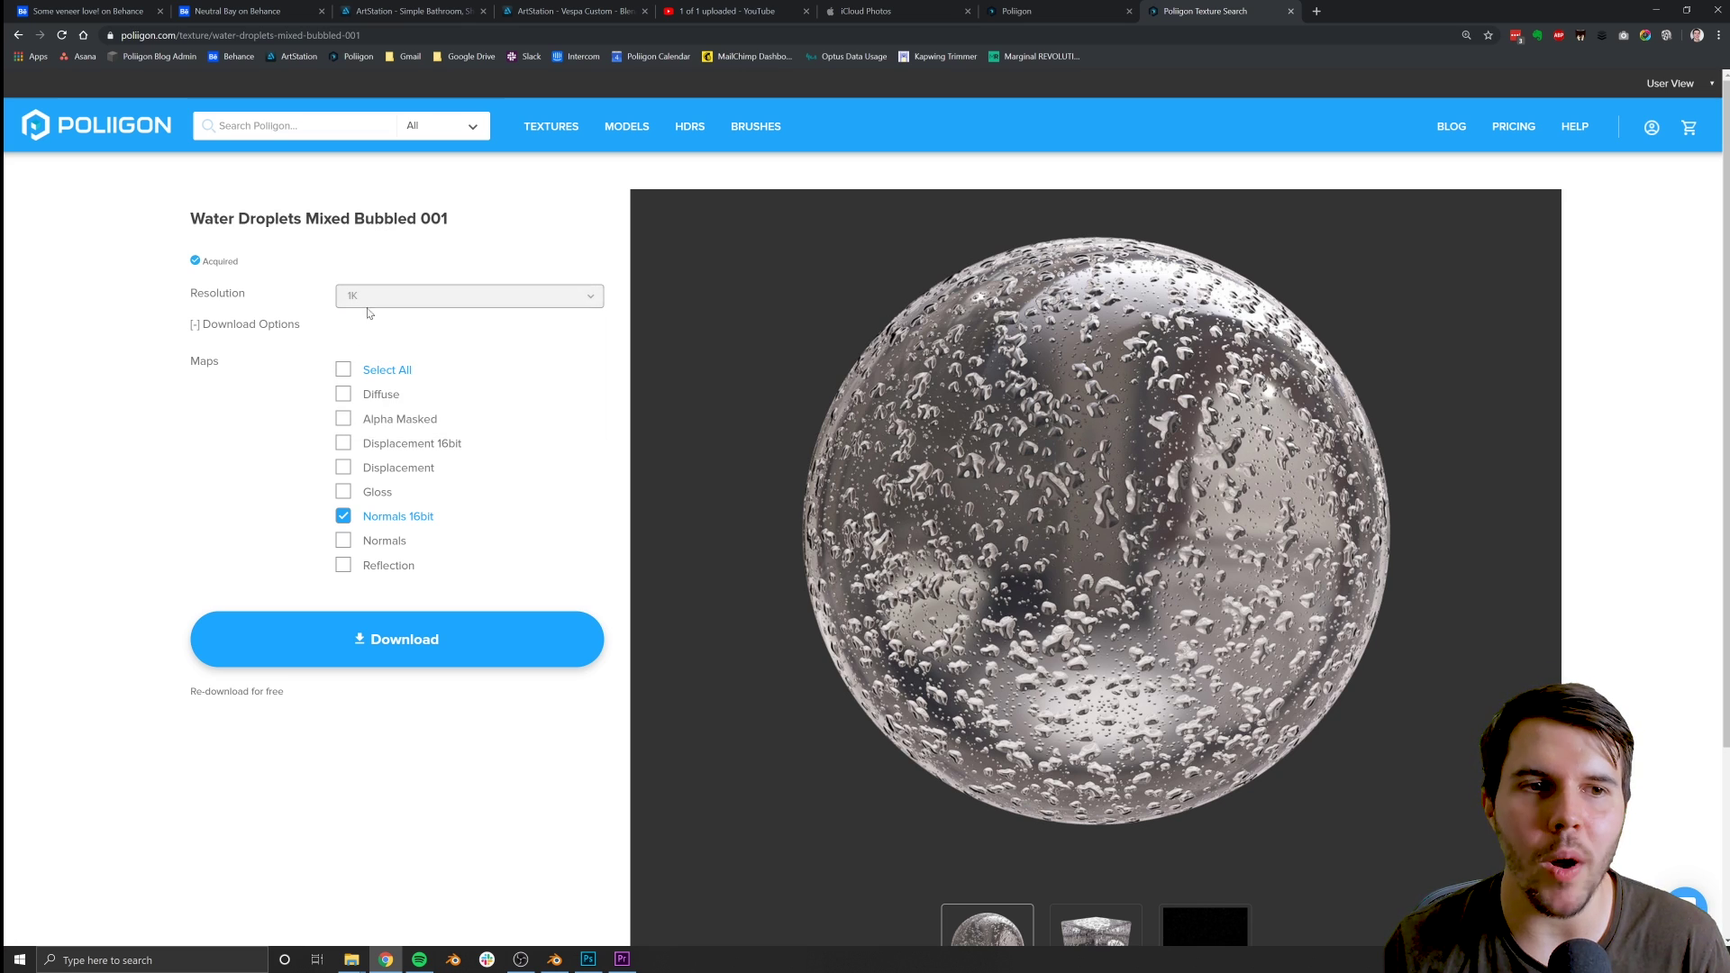
click(464, 302)
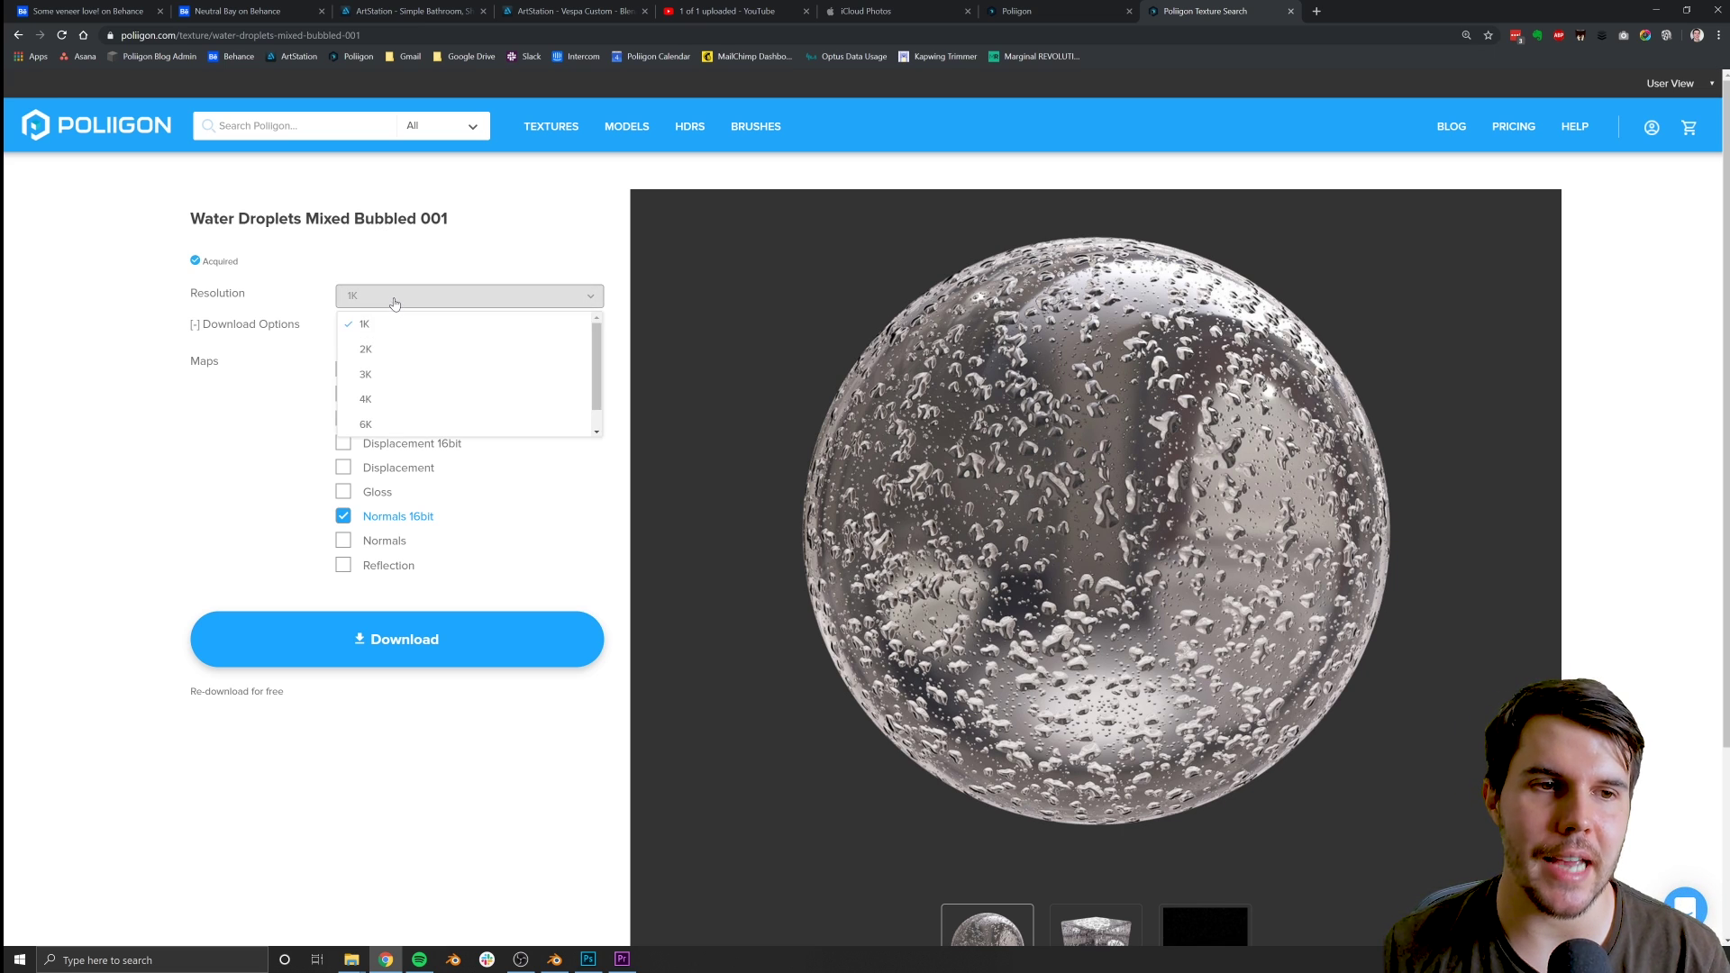
click(395, 308)
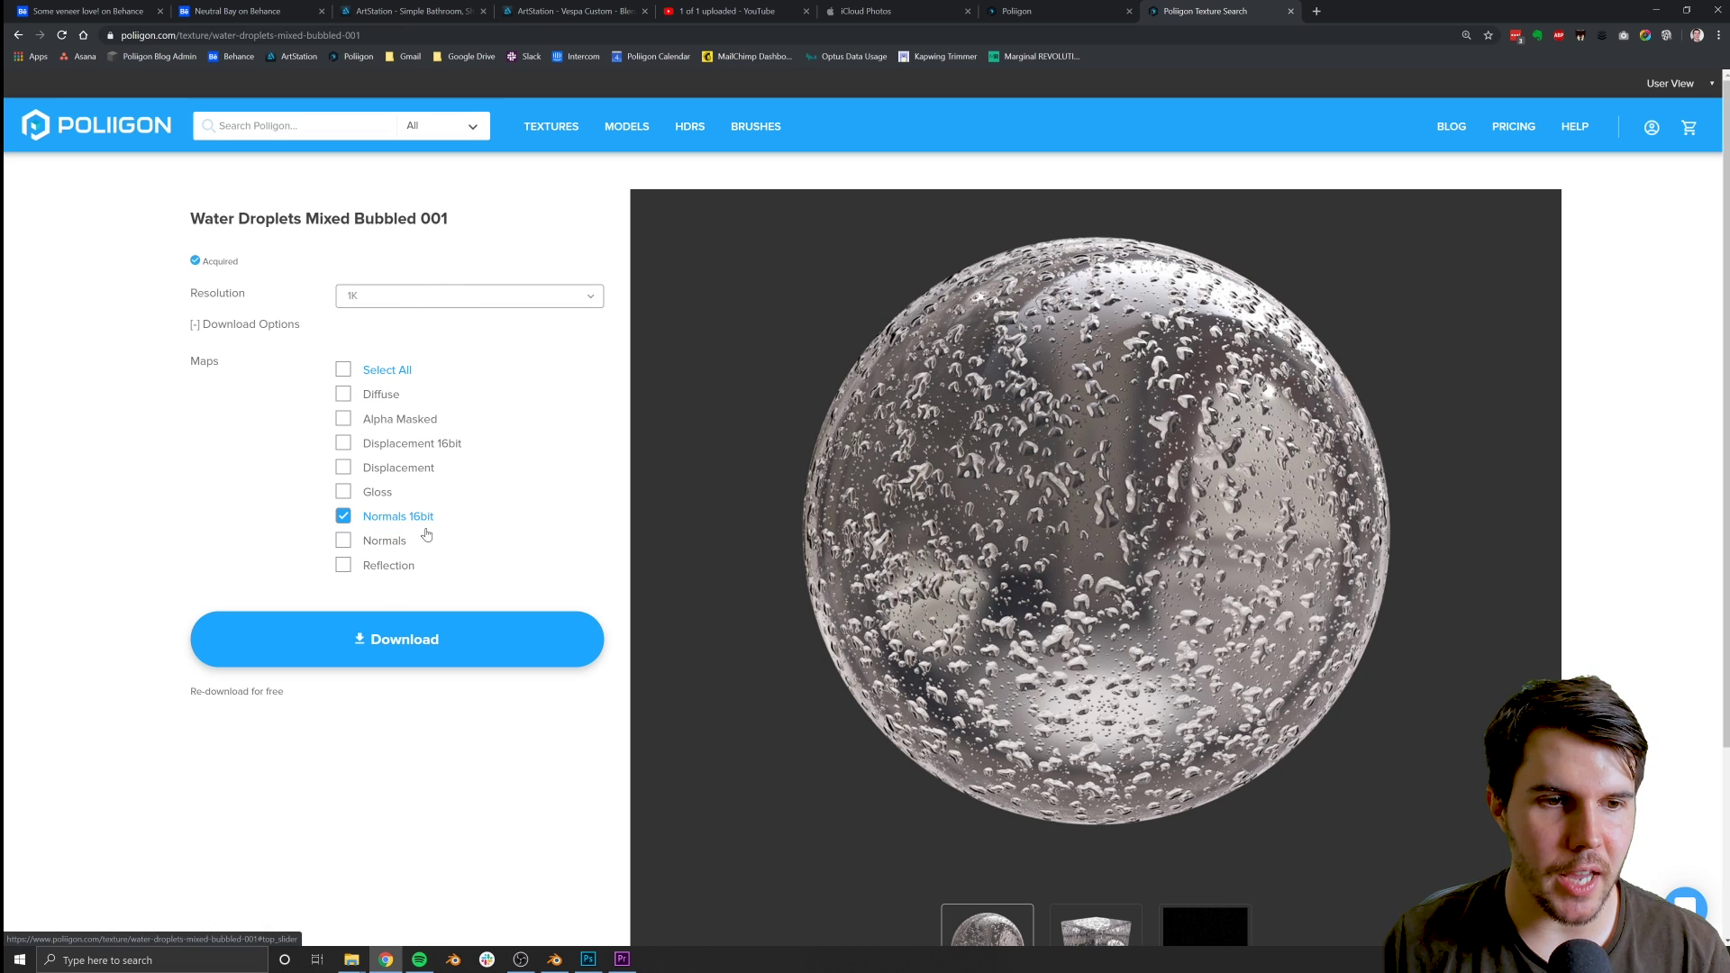
click(377, 540)
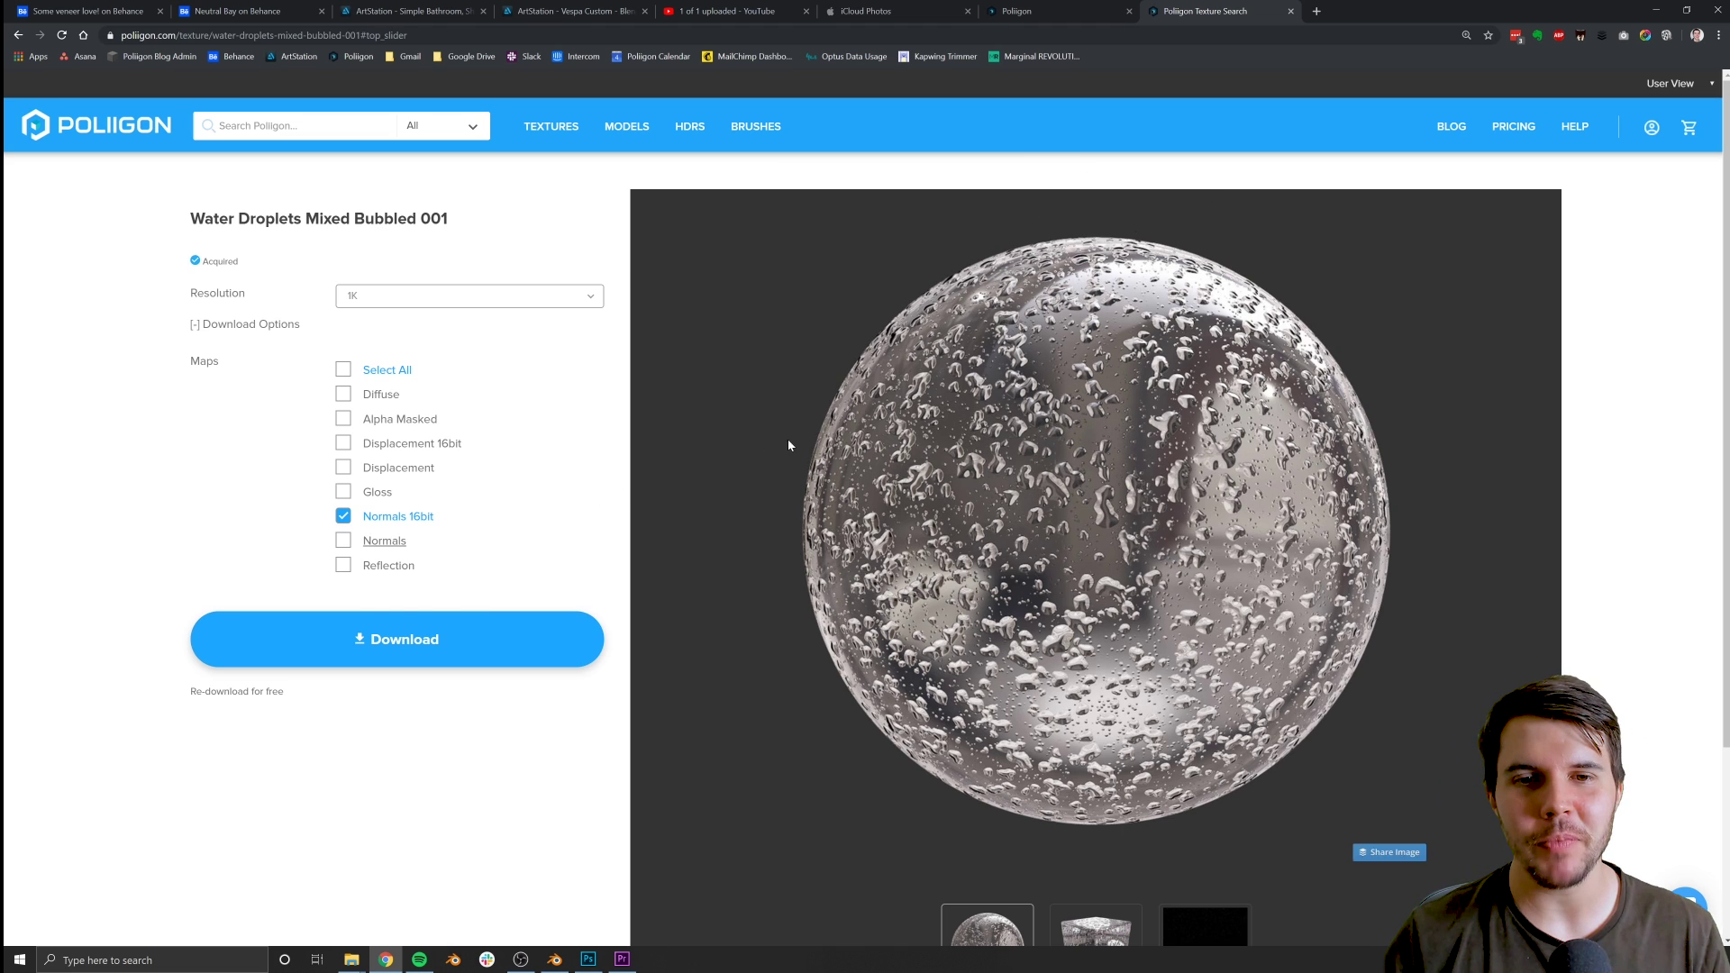
Switch back to Blender, select the cup and show its Condensation material in the Shading workspace
key(alt+Tab)
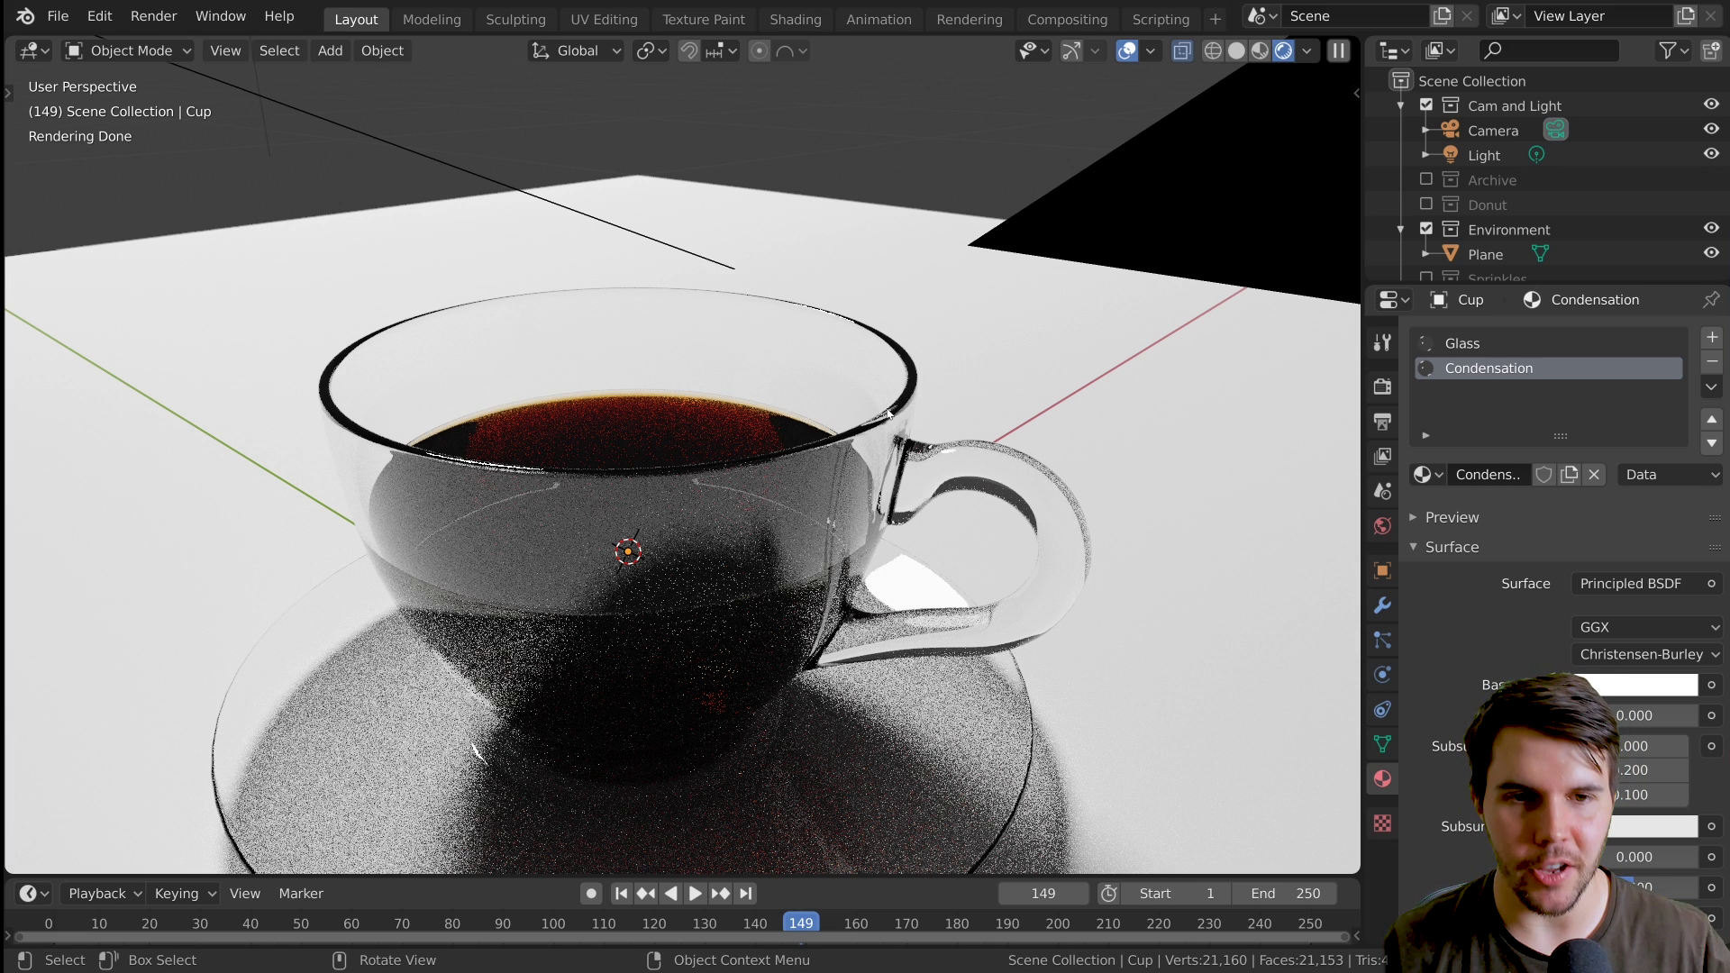
click(887, 369)
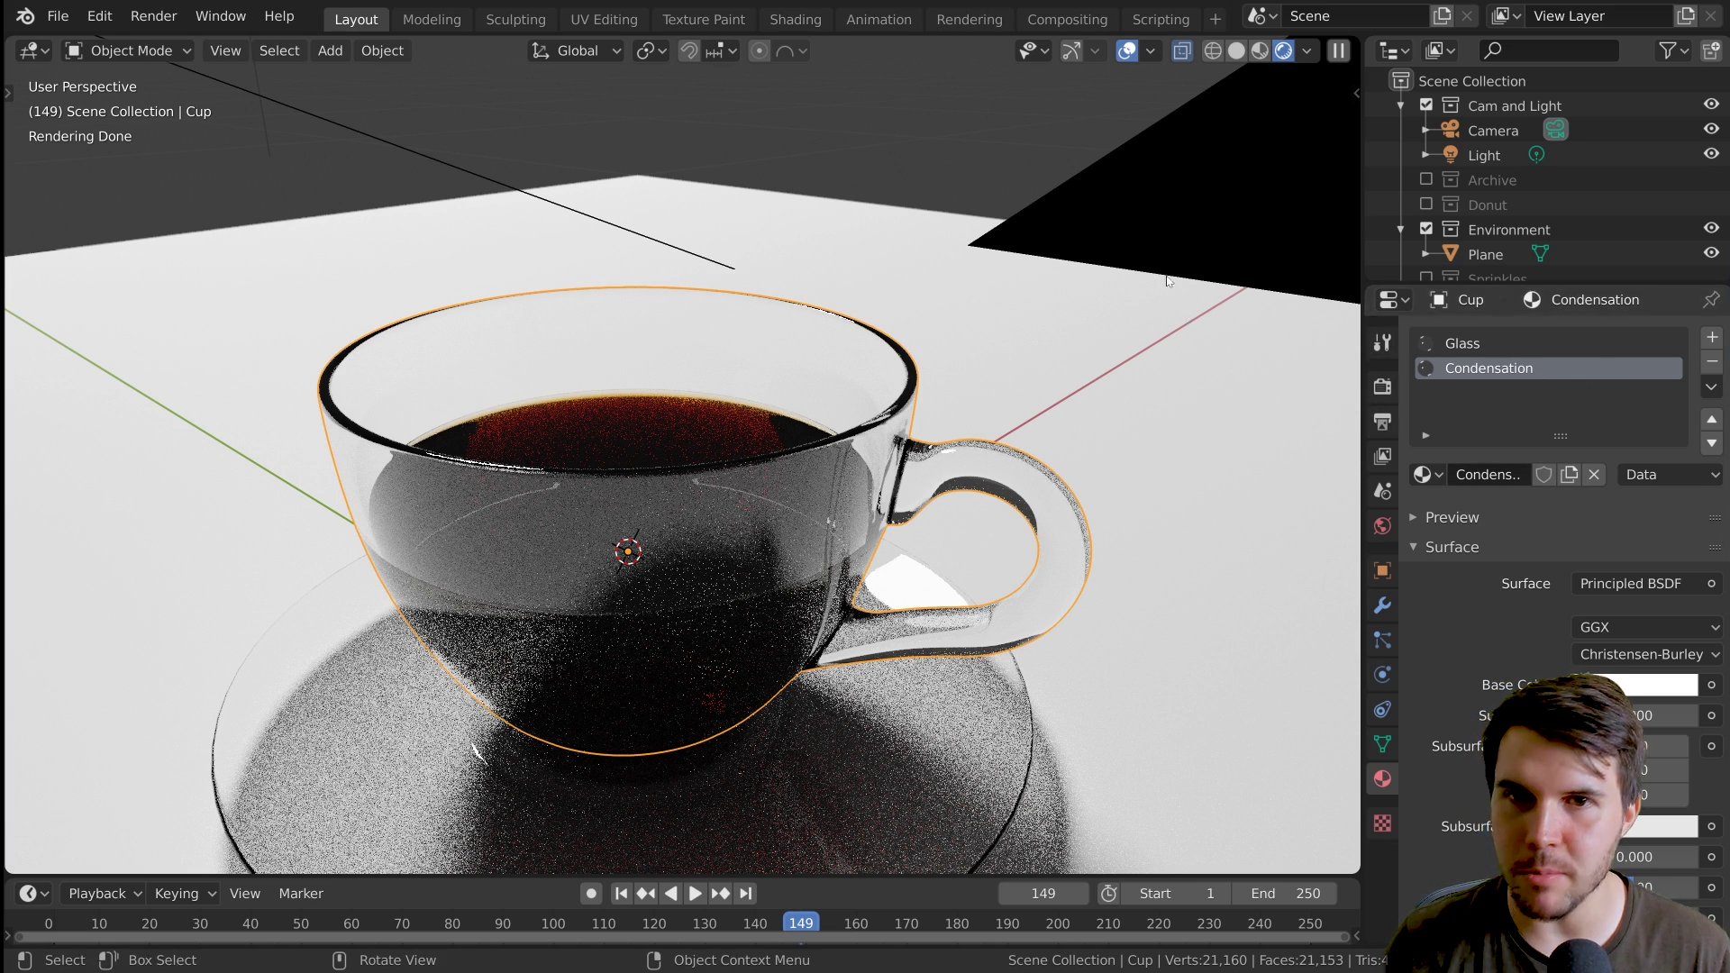
click(784, 22)
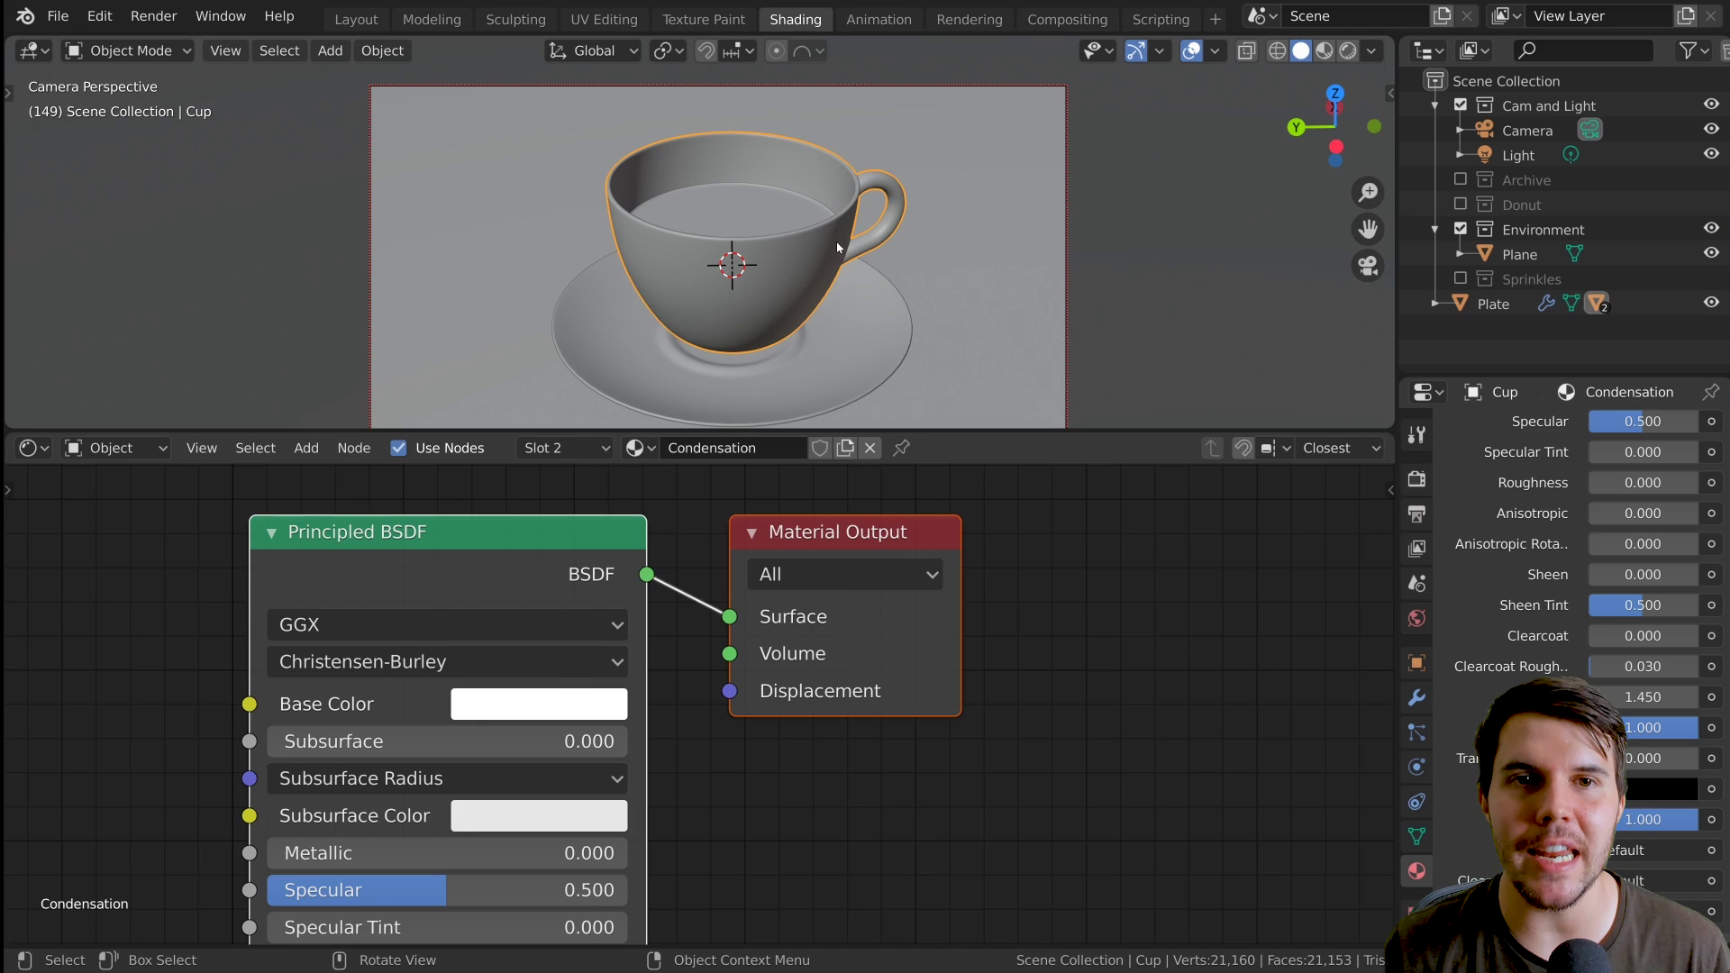
Add an Image Texture node to the left of the Principled BSDF in the Condensation material's node tree
middle_drag(845, 764, 977, 656)
scroll(977, 656, down, 4)
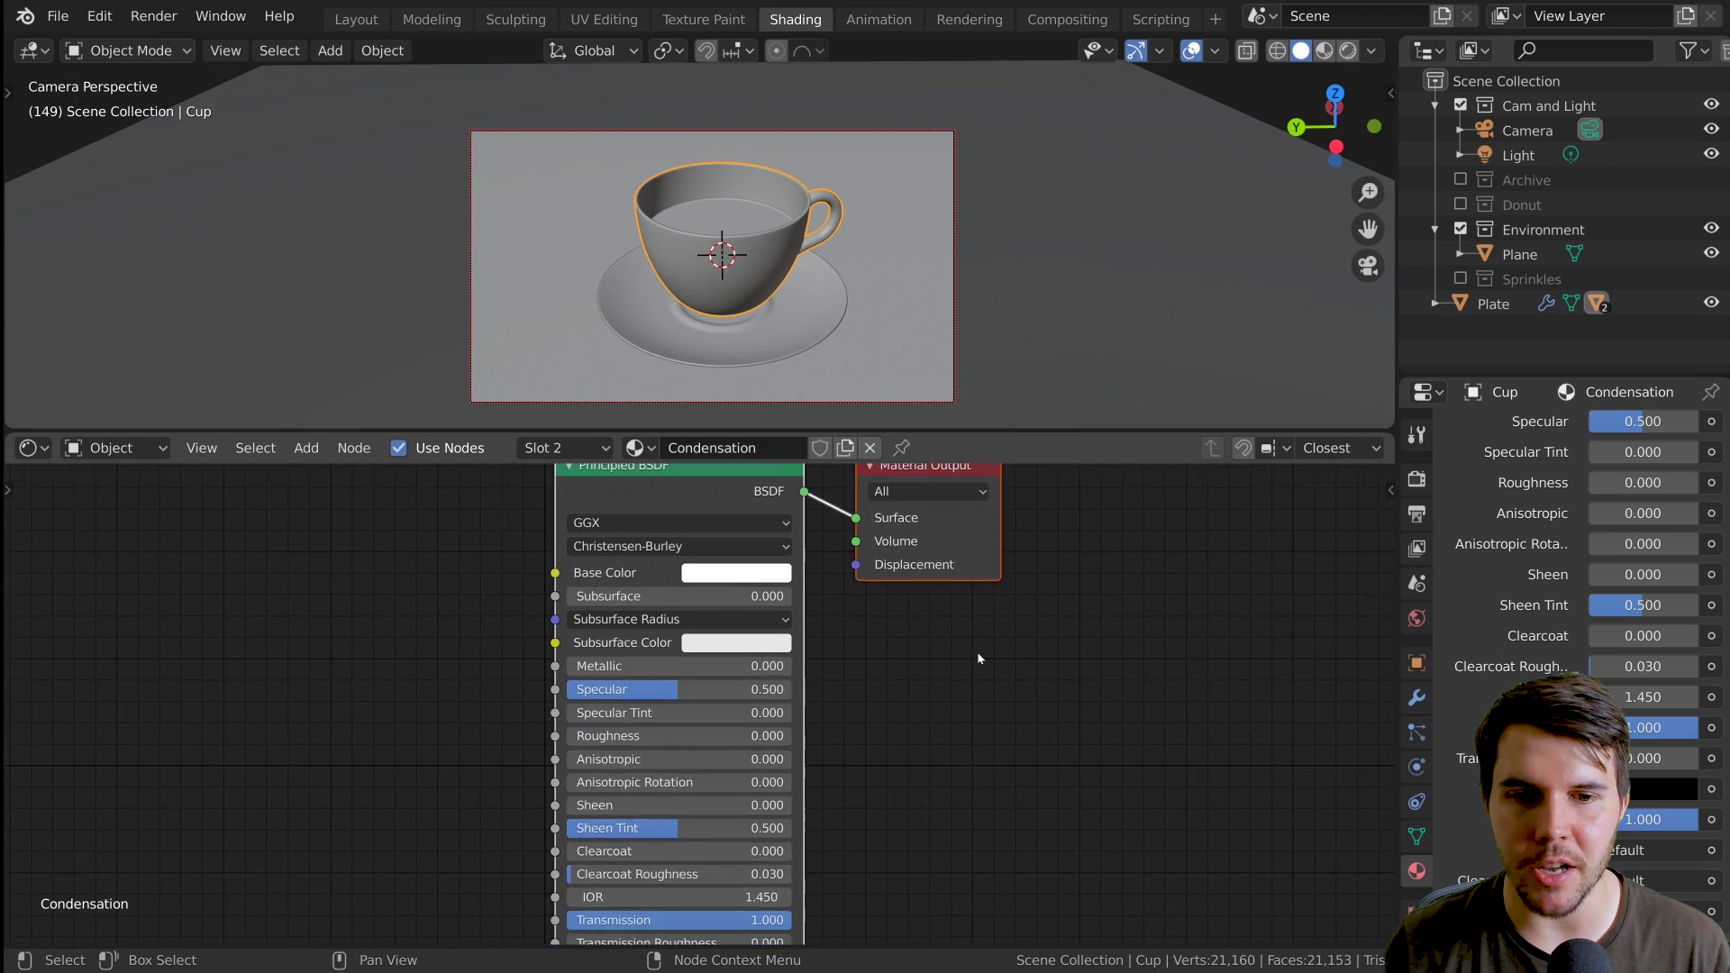
scroll(1552, 636, up, 10)
scroll(1557, 618, down, 10)
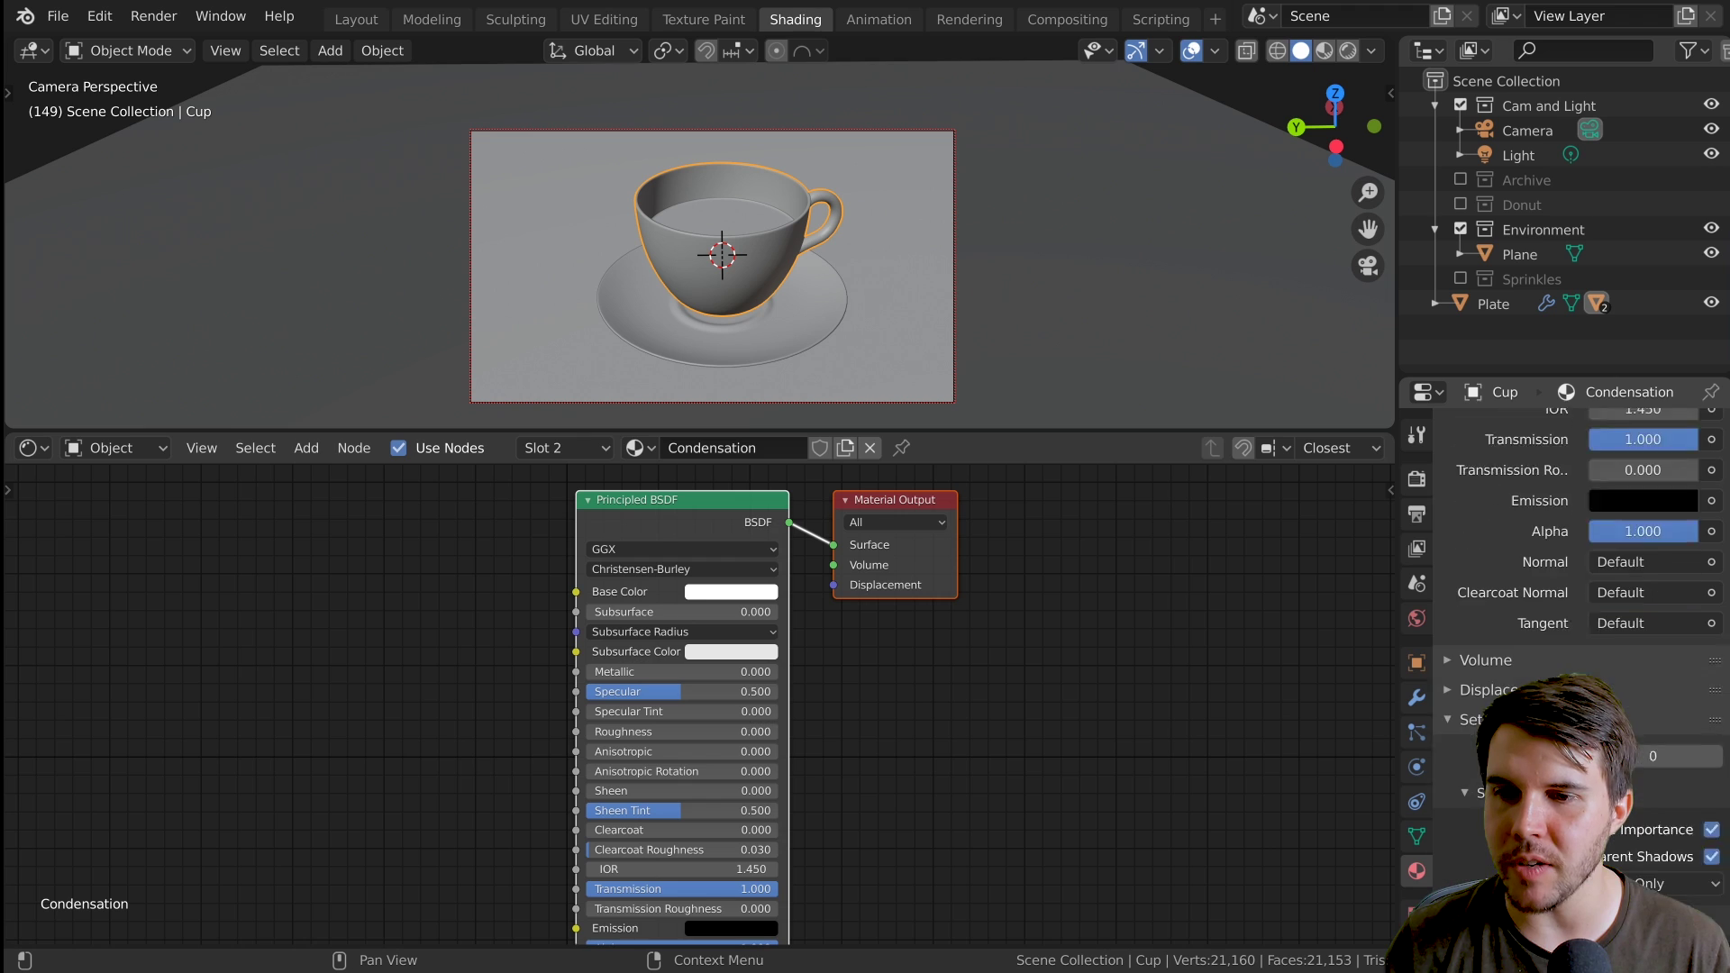
scroll(955, 694, down, 4)
middle_drag(941, 692, 931, 711)
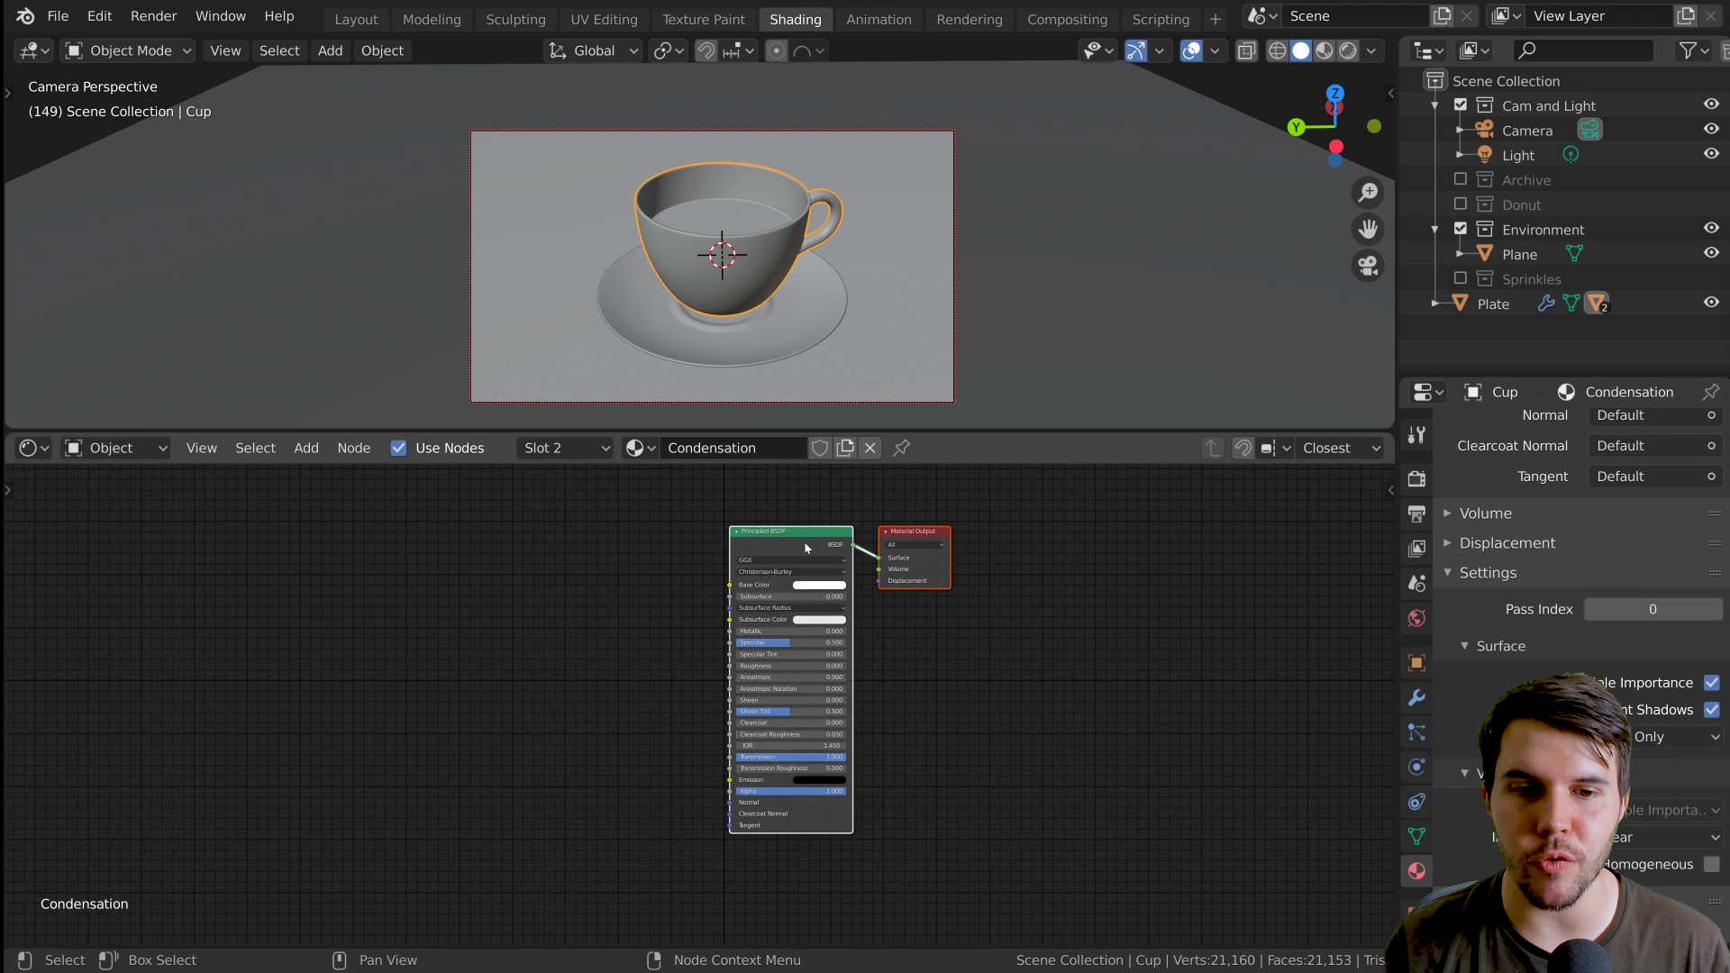
drag(807, 548, 850, 526)
scroll(1055, 646, up, 3)
scroll(1054, 646, down, 2)
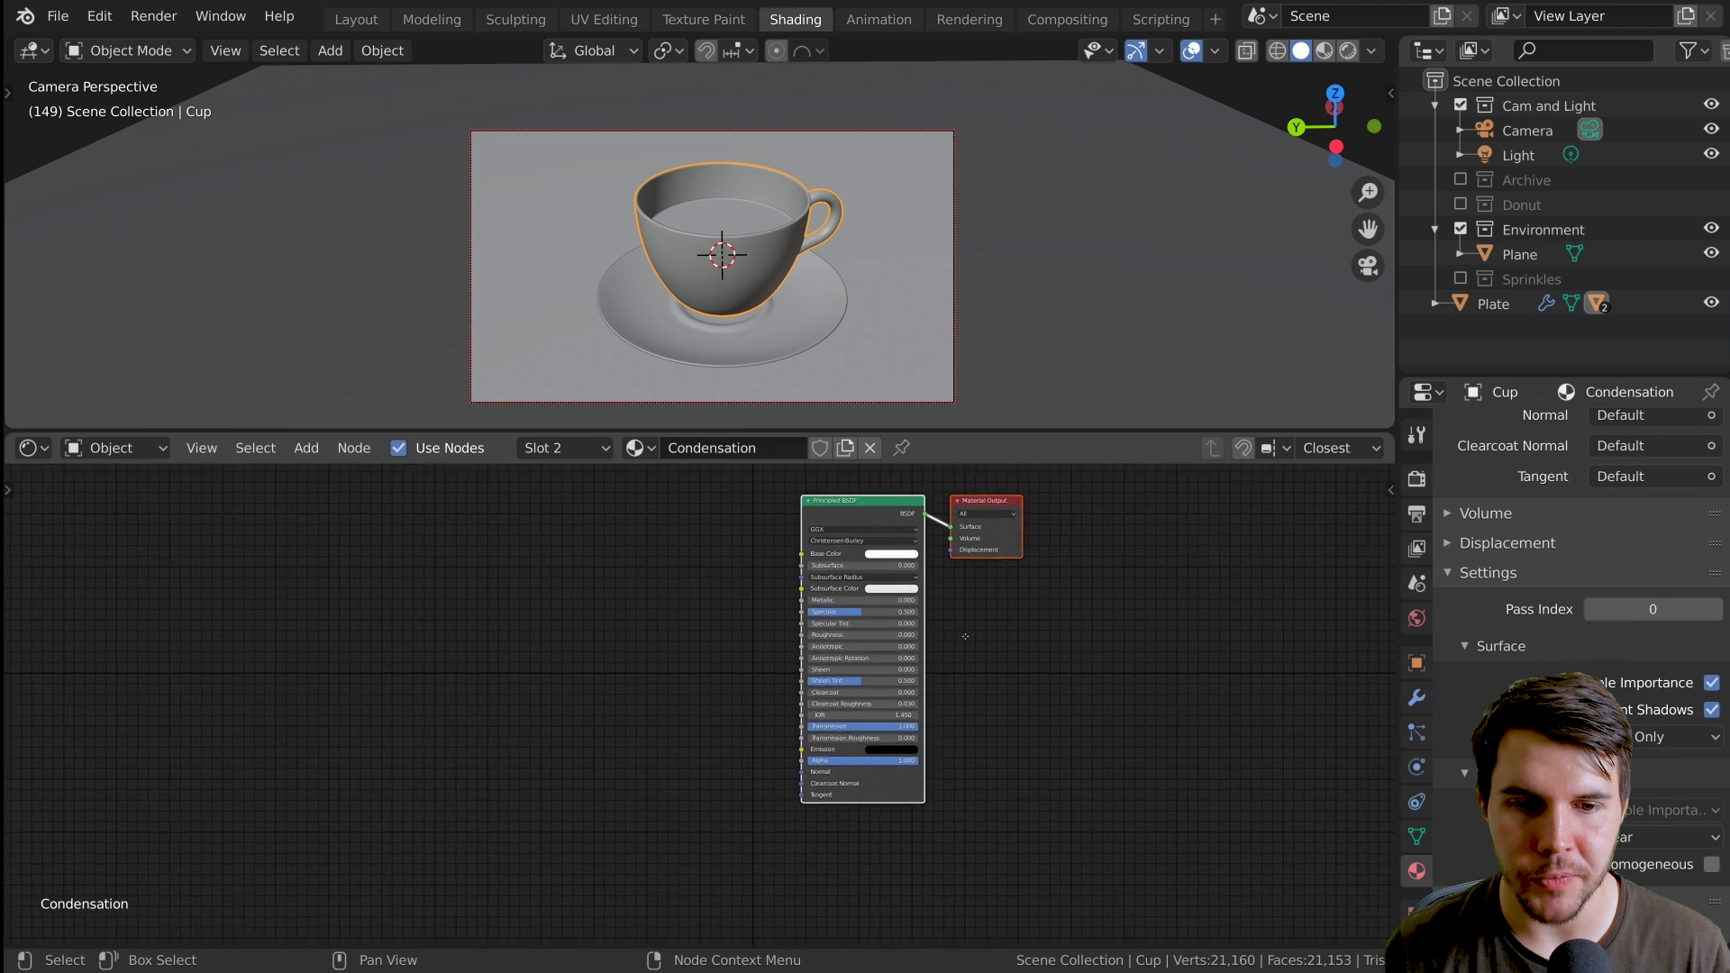
middle_drag(733, 611, 791, 603)
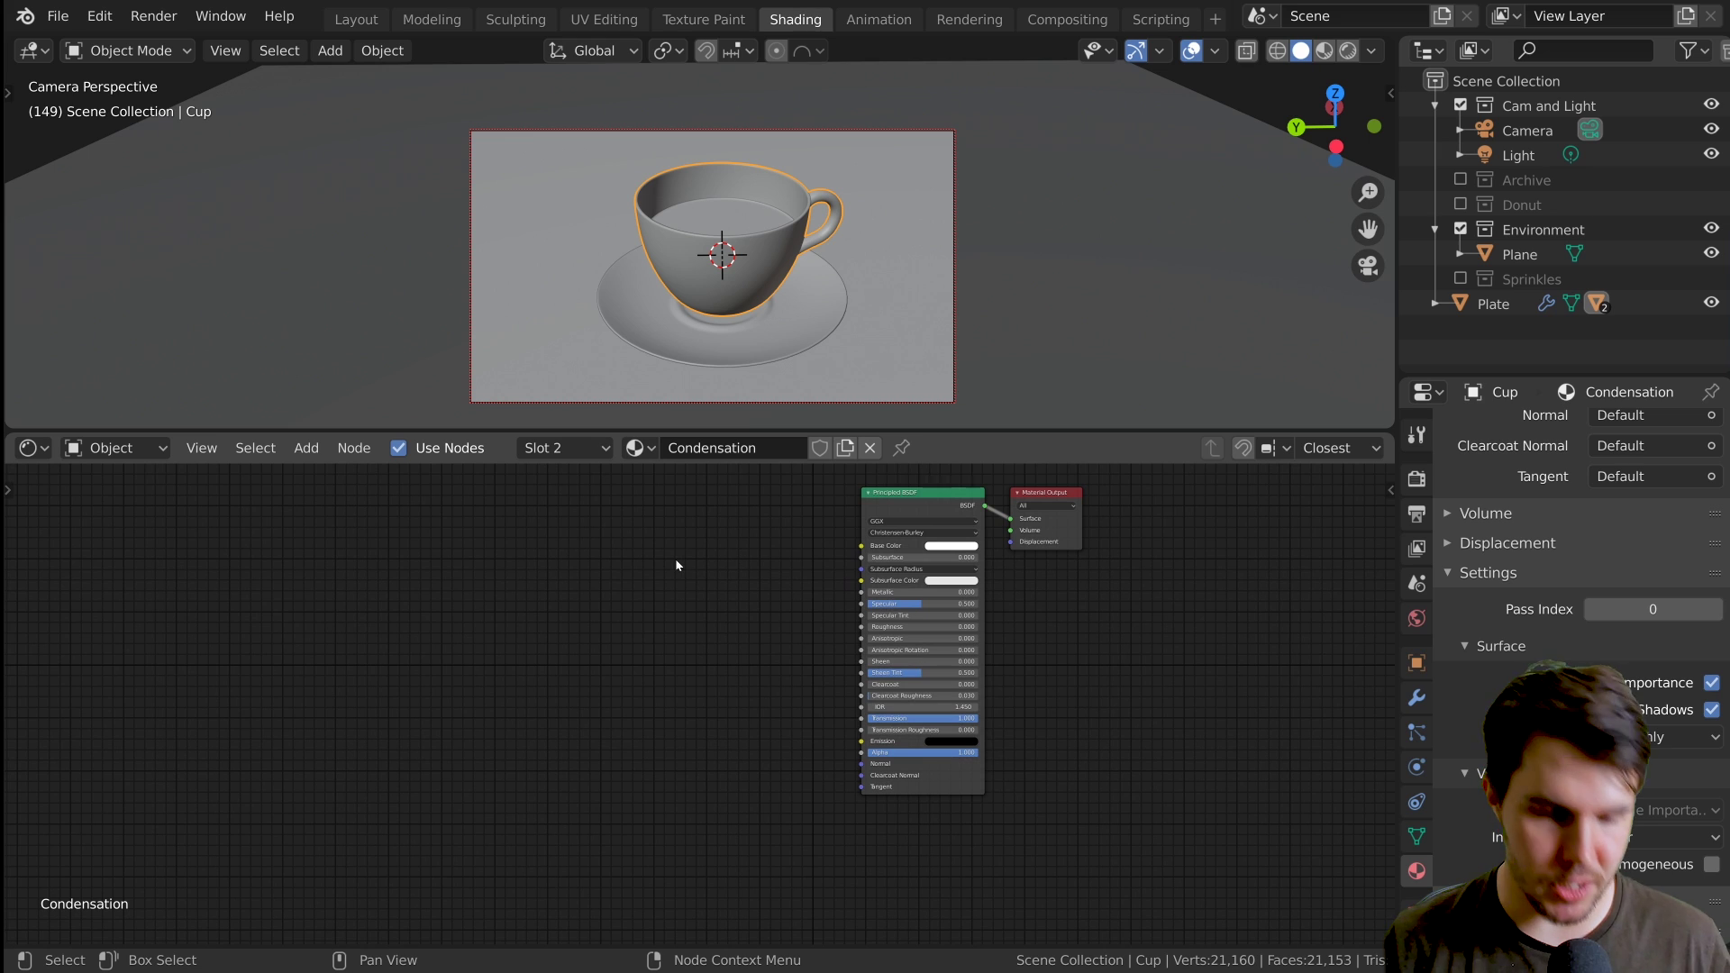
key(shift+a)
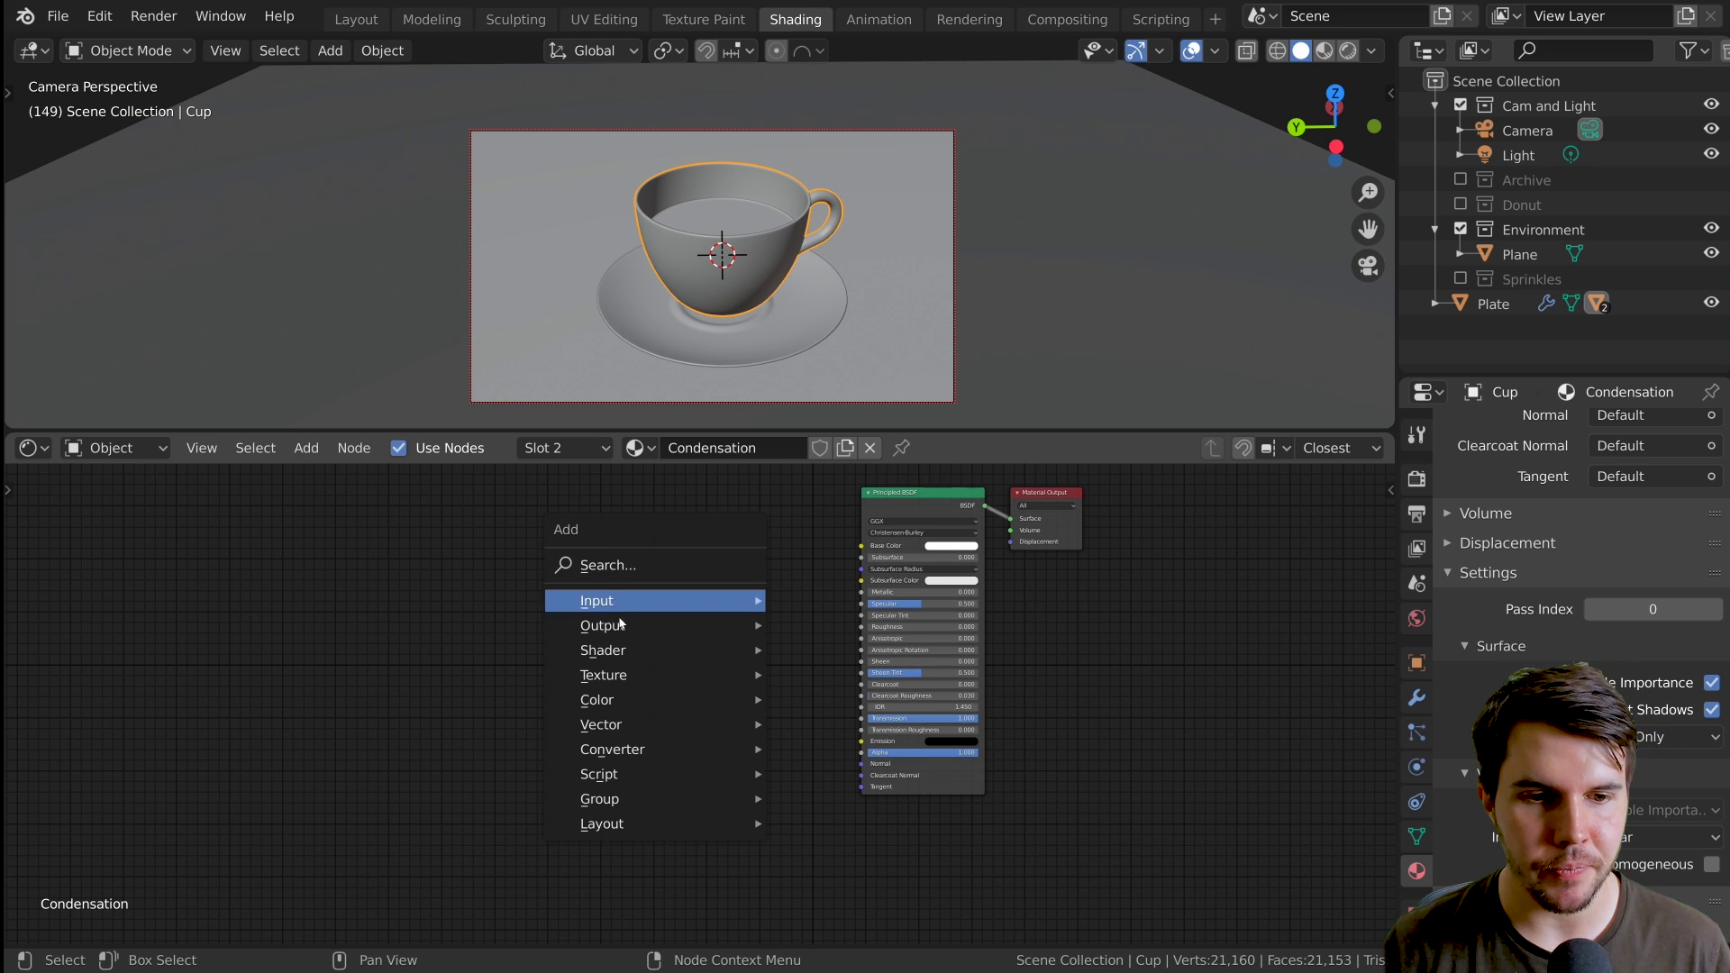
mouse_move(649, 675)
click(874, 470)
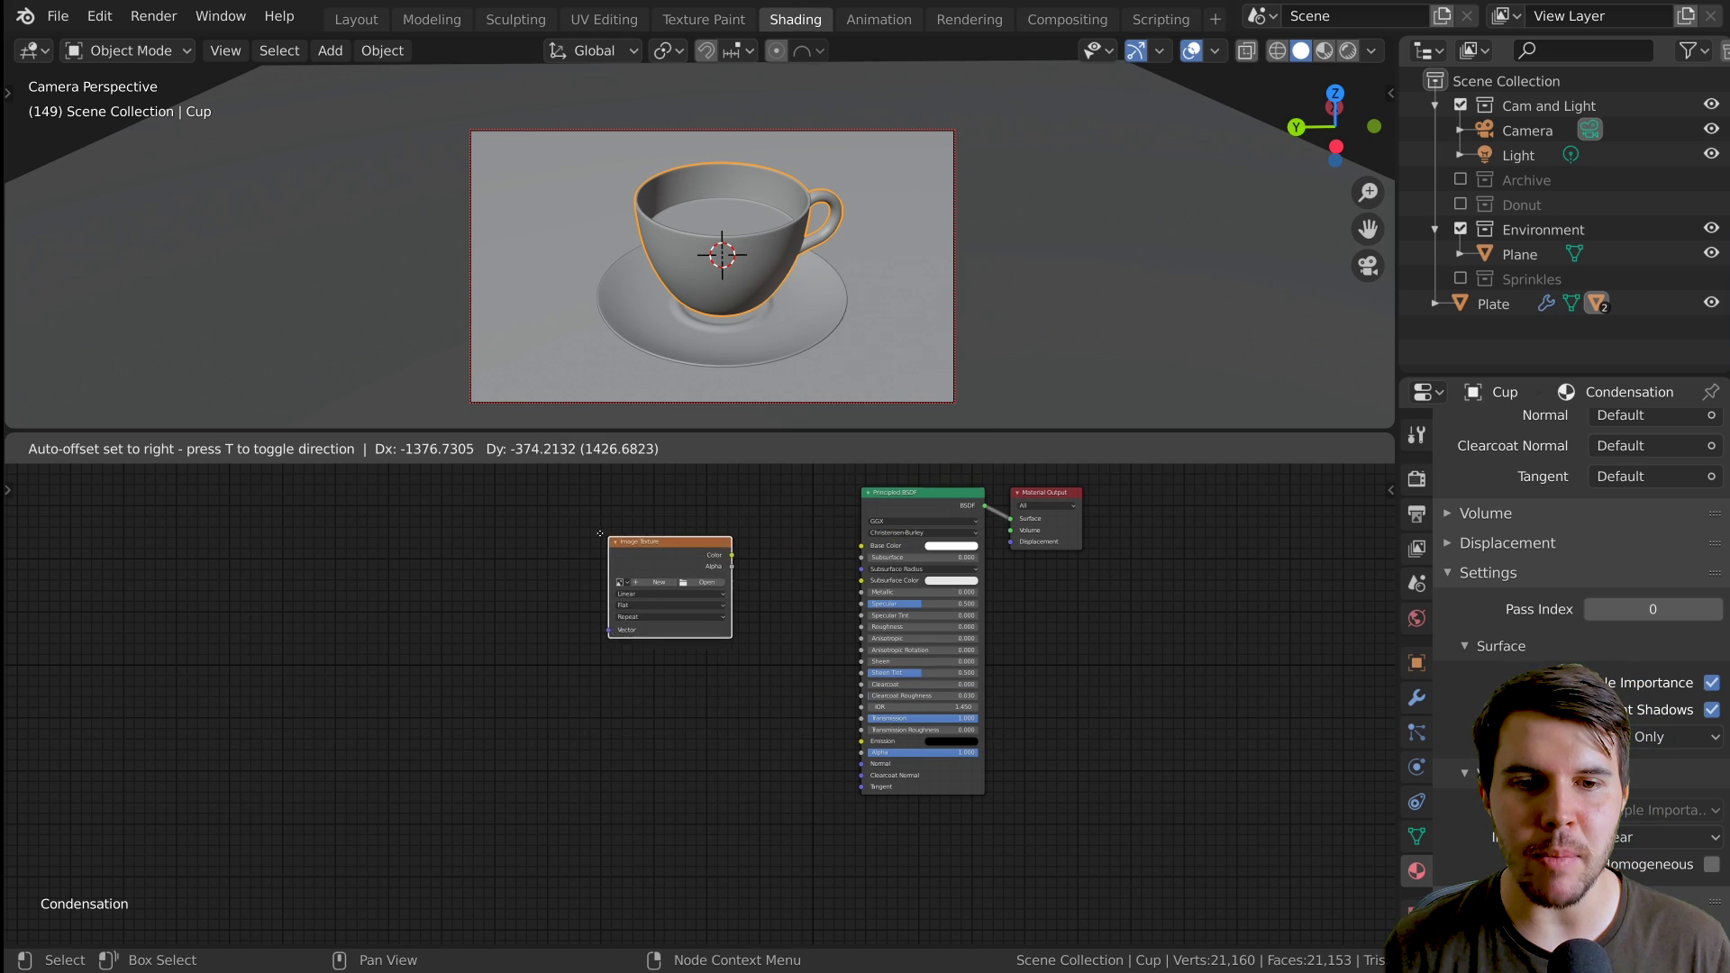
click(532, 565)
scroll(533, 565, up, 2)
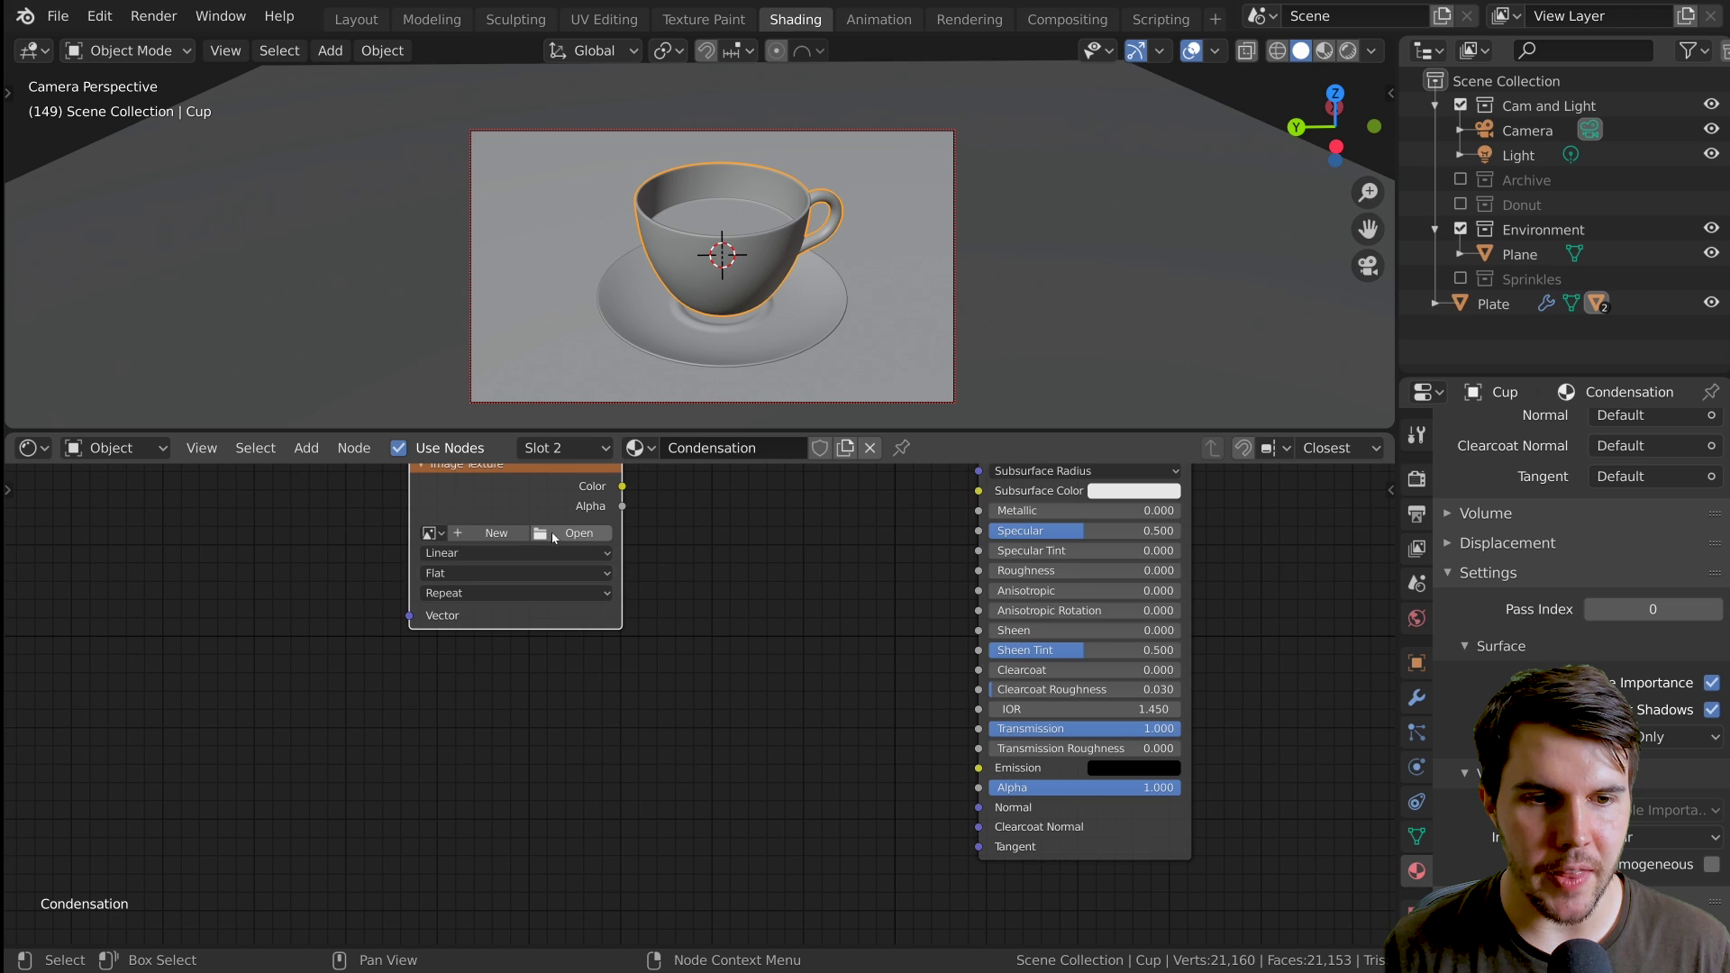
Load WaterDropletsMixedBubbled001_NRM16_1K.tif into the Image Texture node from the Part 5 folder's WaterDropletsMixedBubbled001 REGULAR 1K subfolder
click(551, 531)
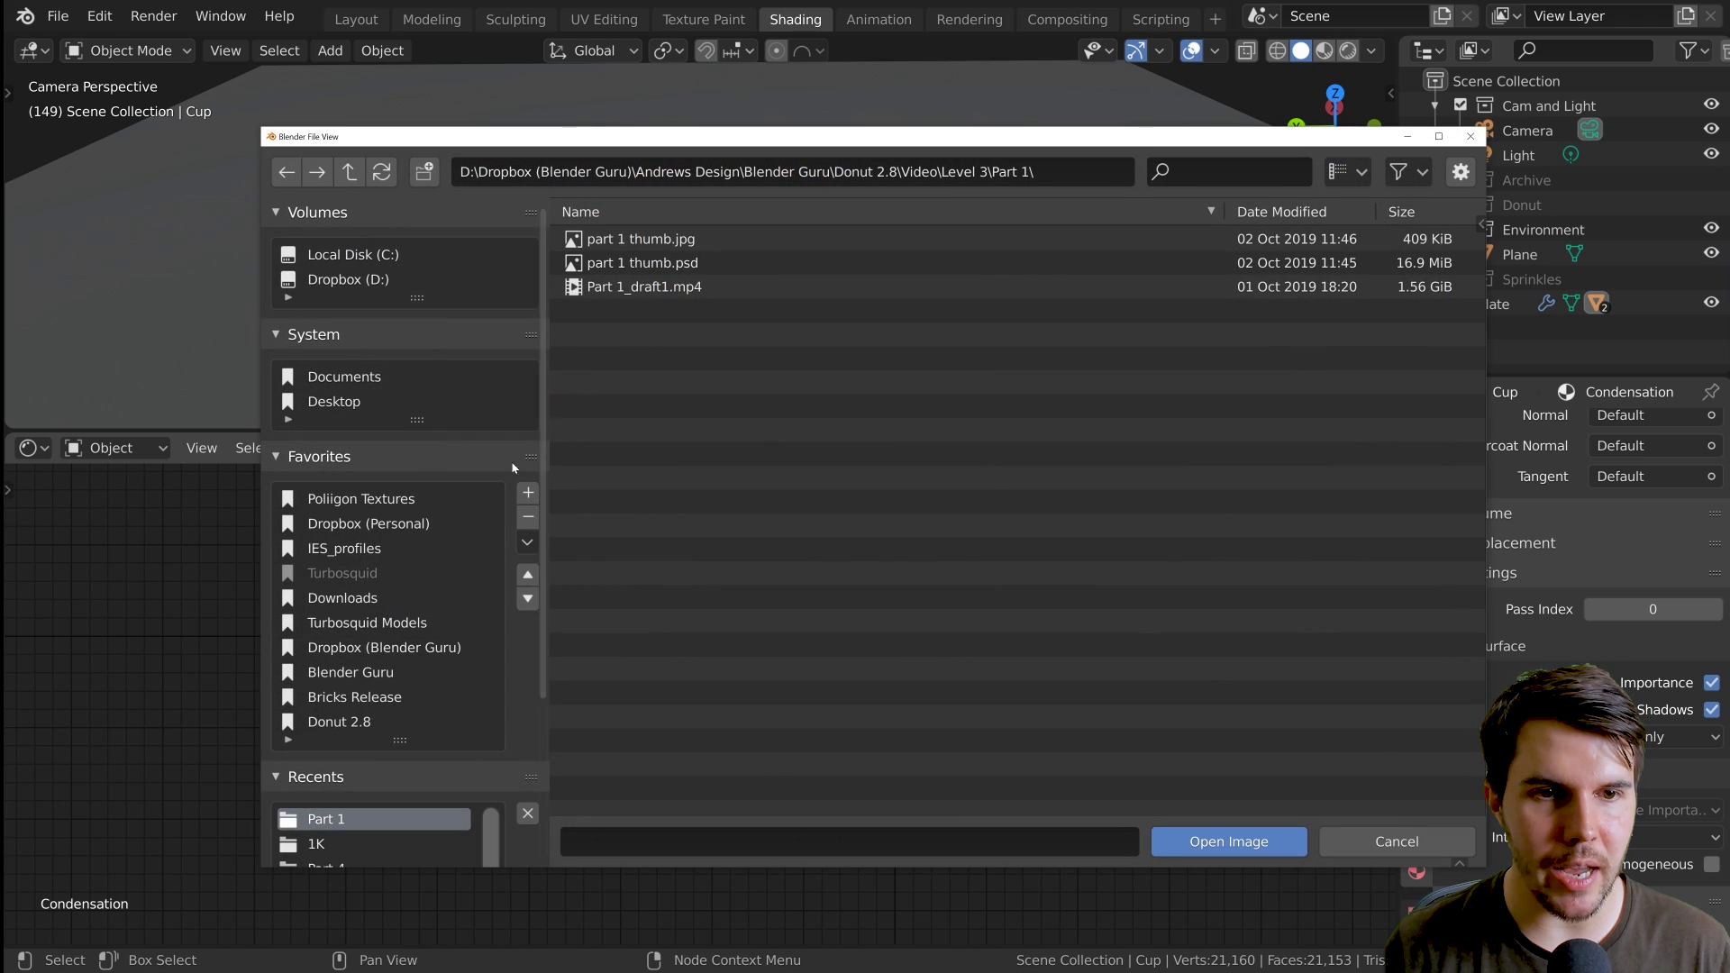
click(350, 172)
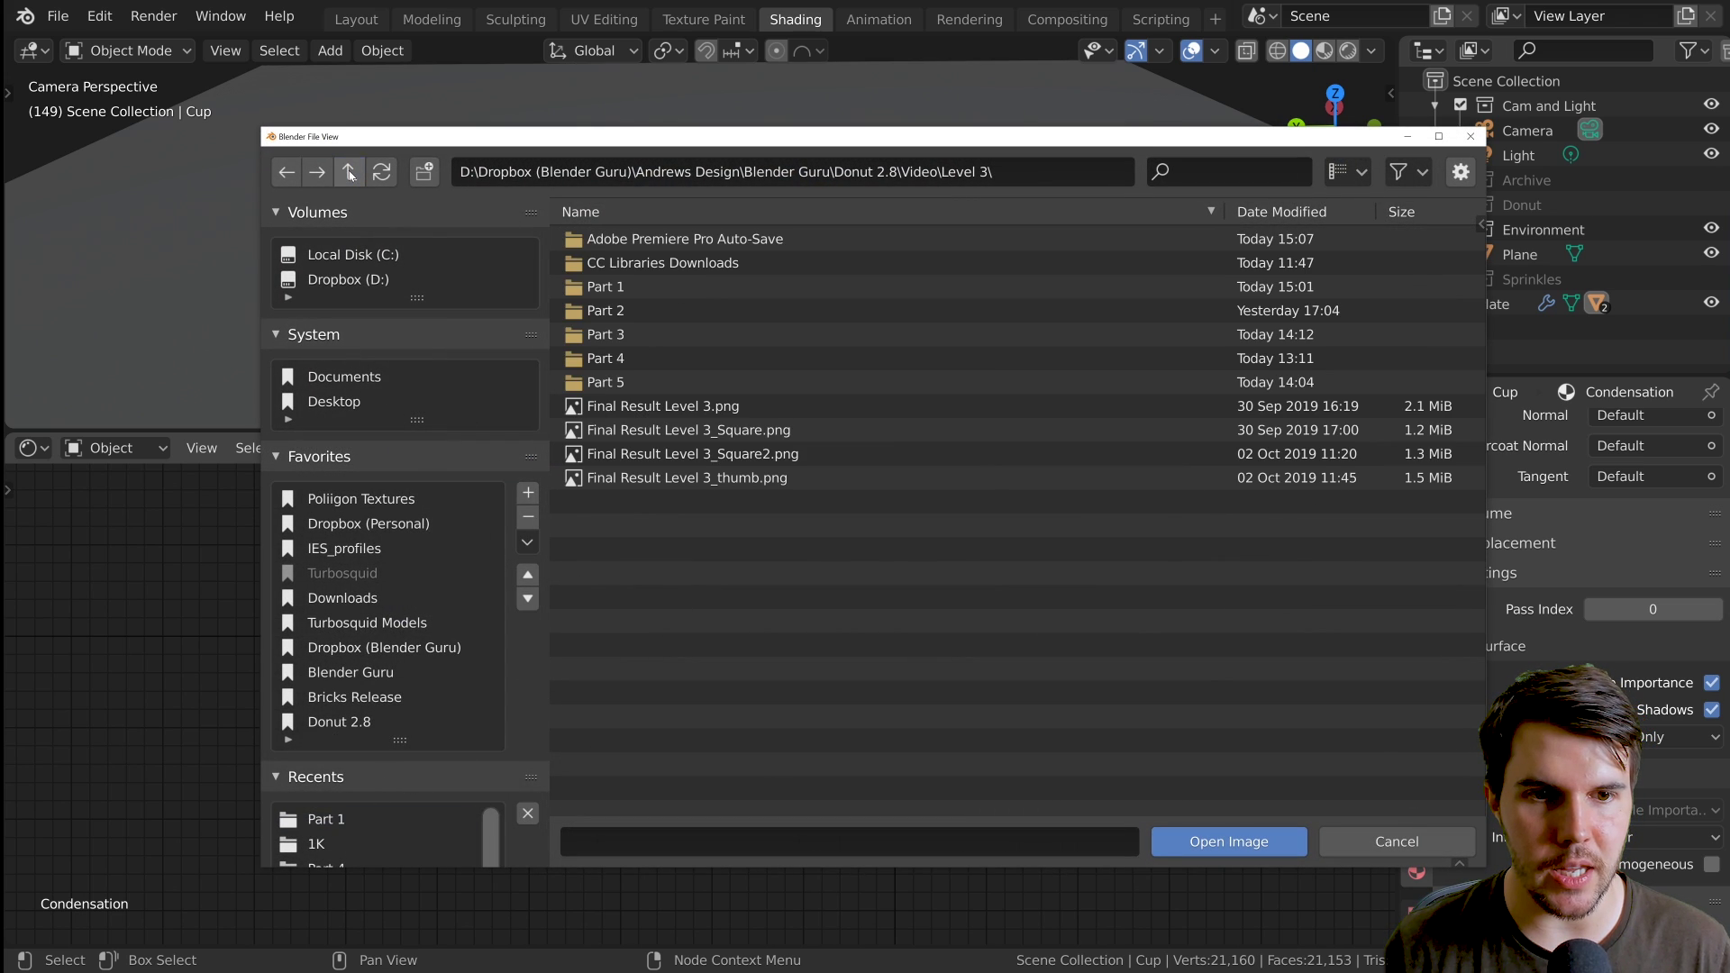
double_click(660, 381)
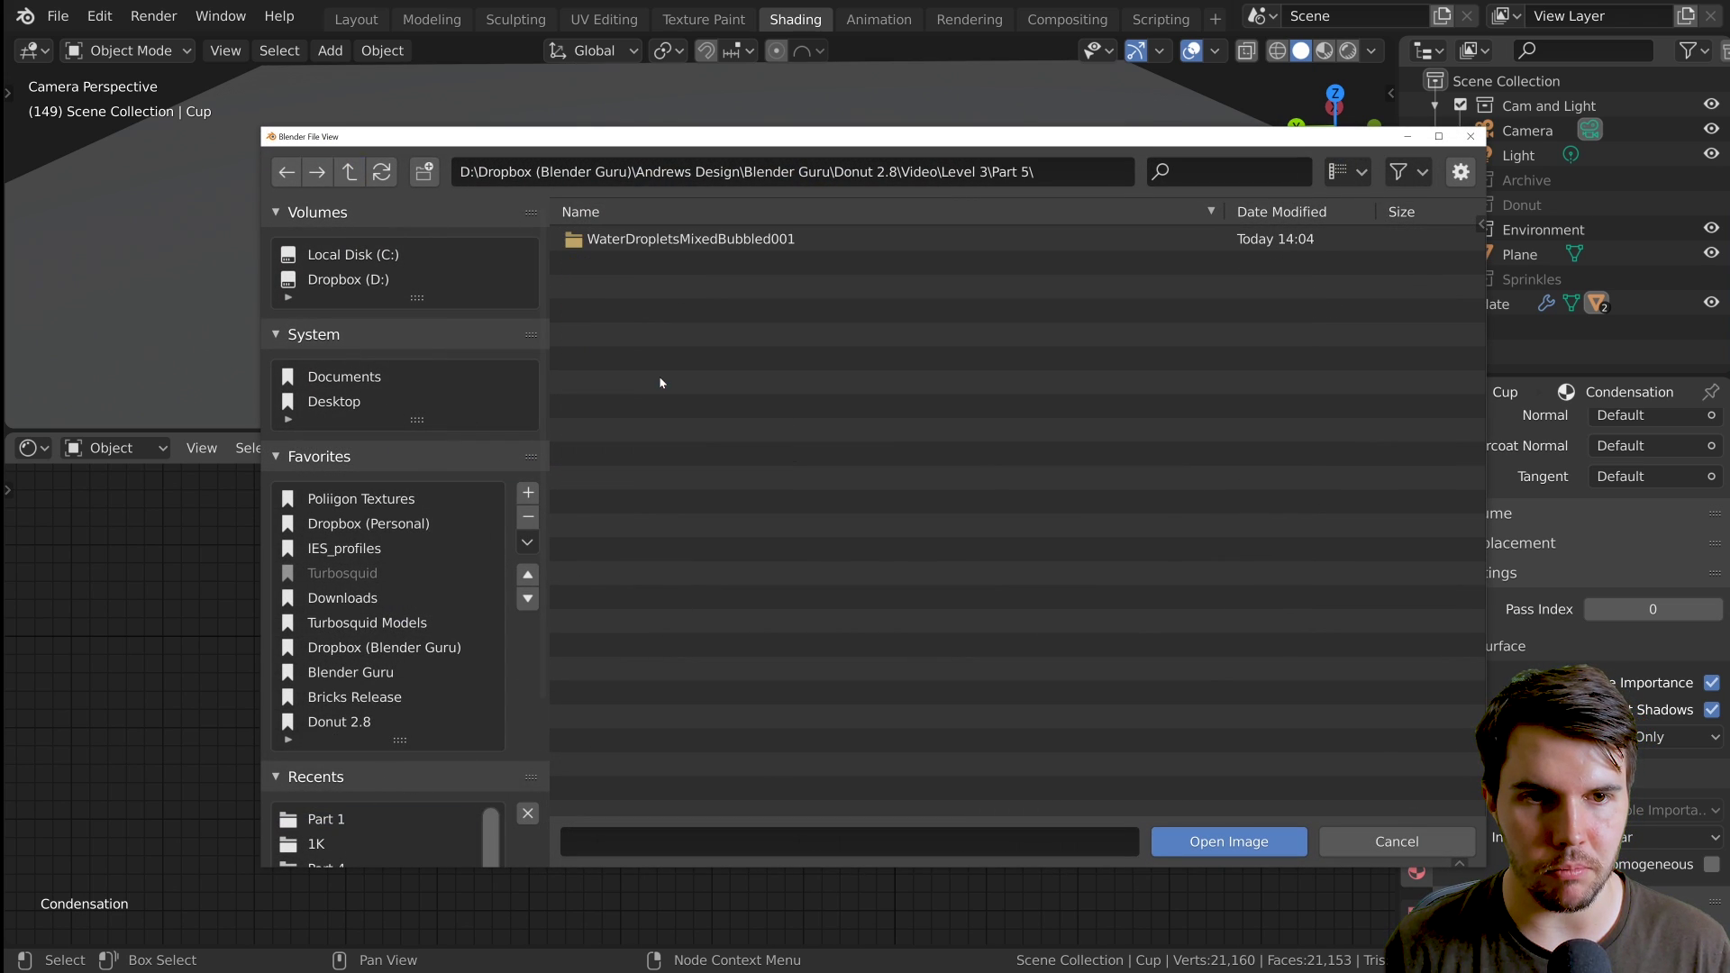
double_click(685, 239)
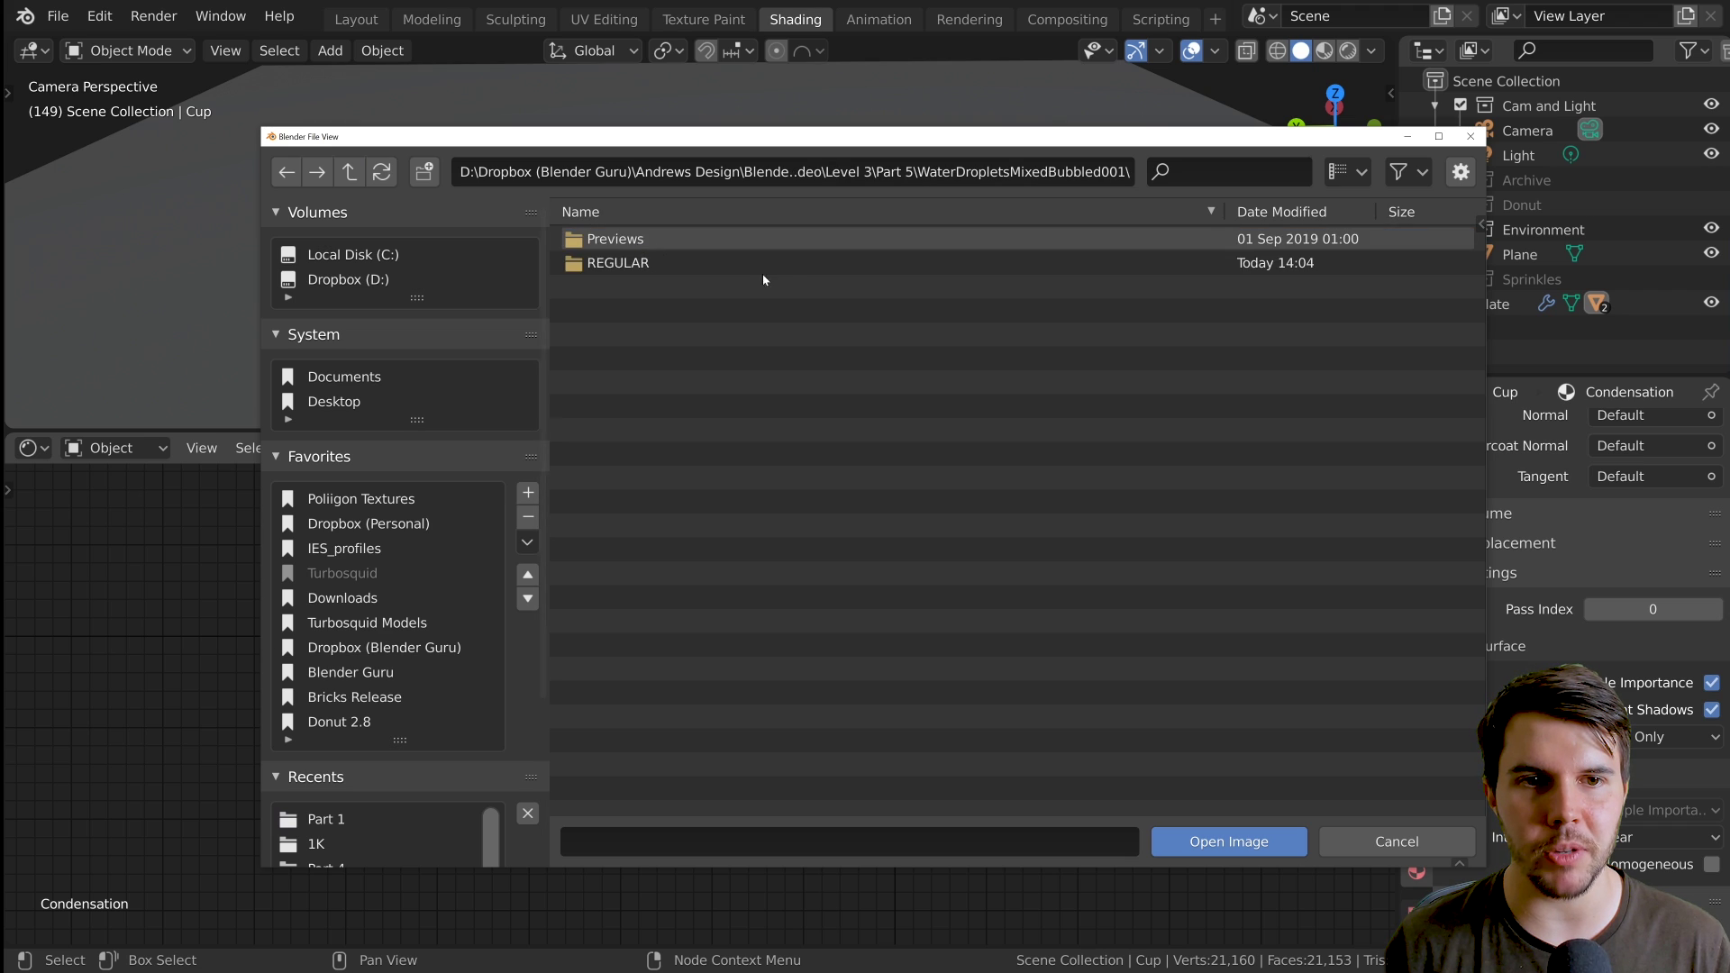
double_click(651, 261)
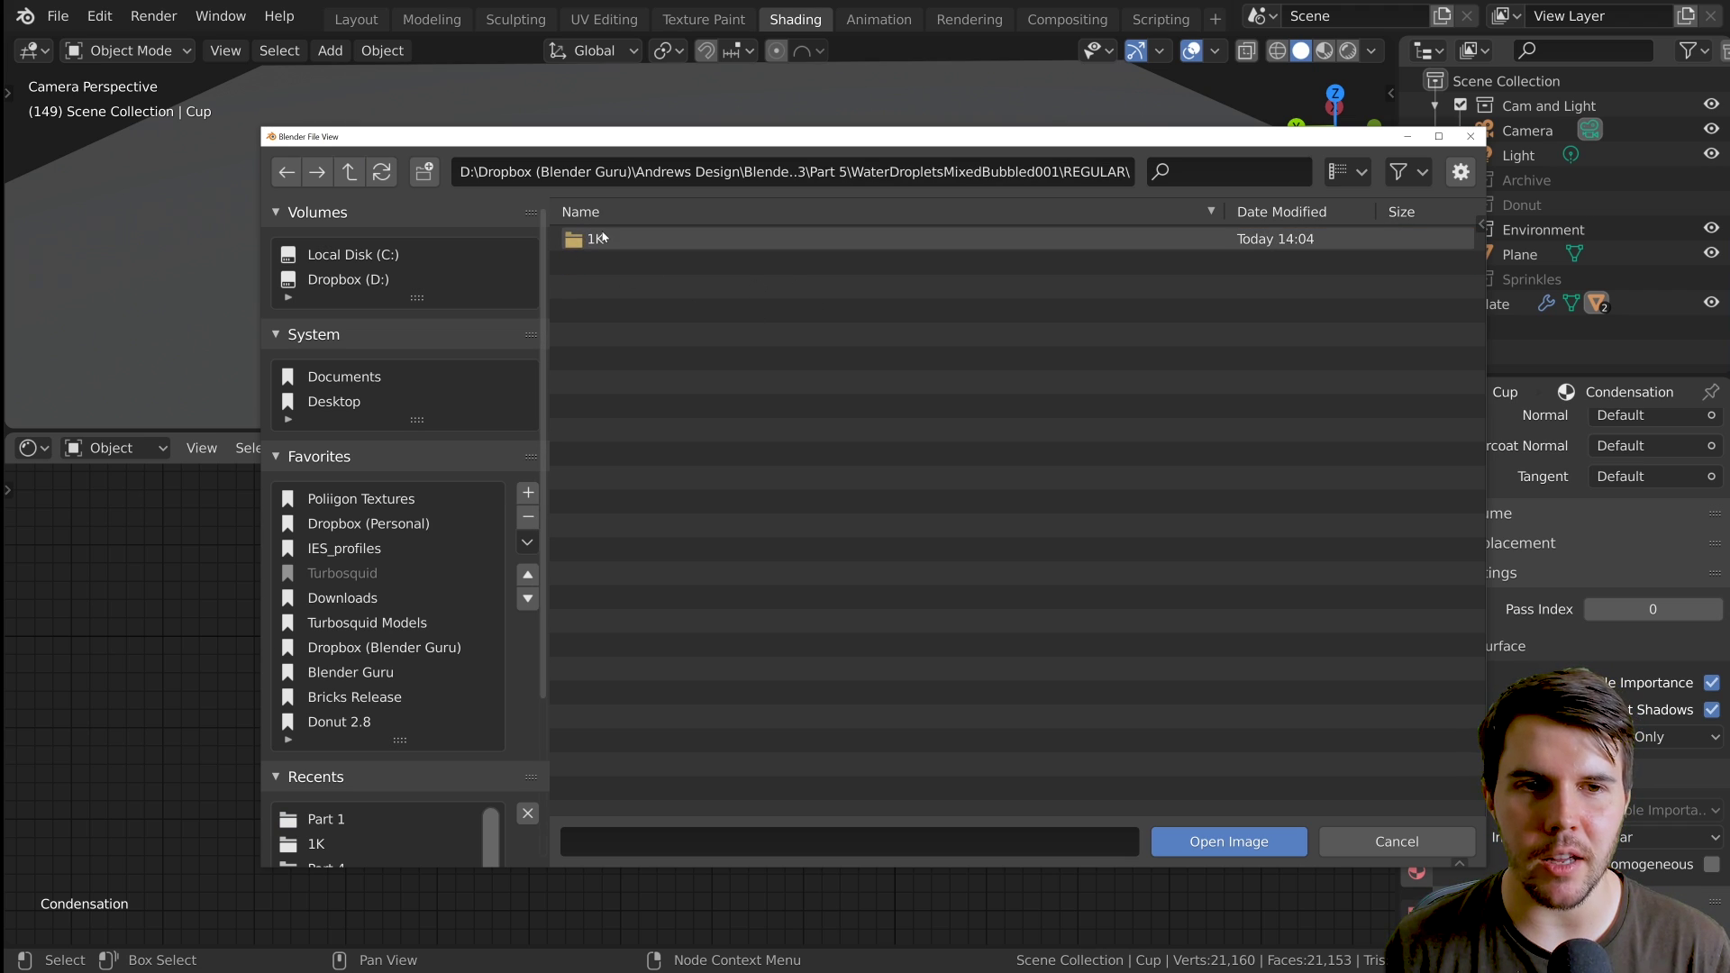
double_click(602, 240)
click(910, 242)
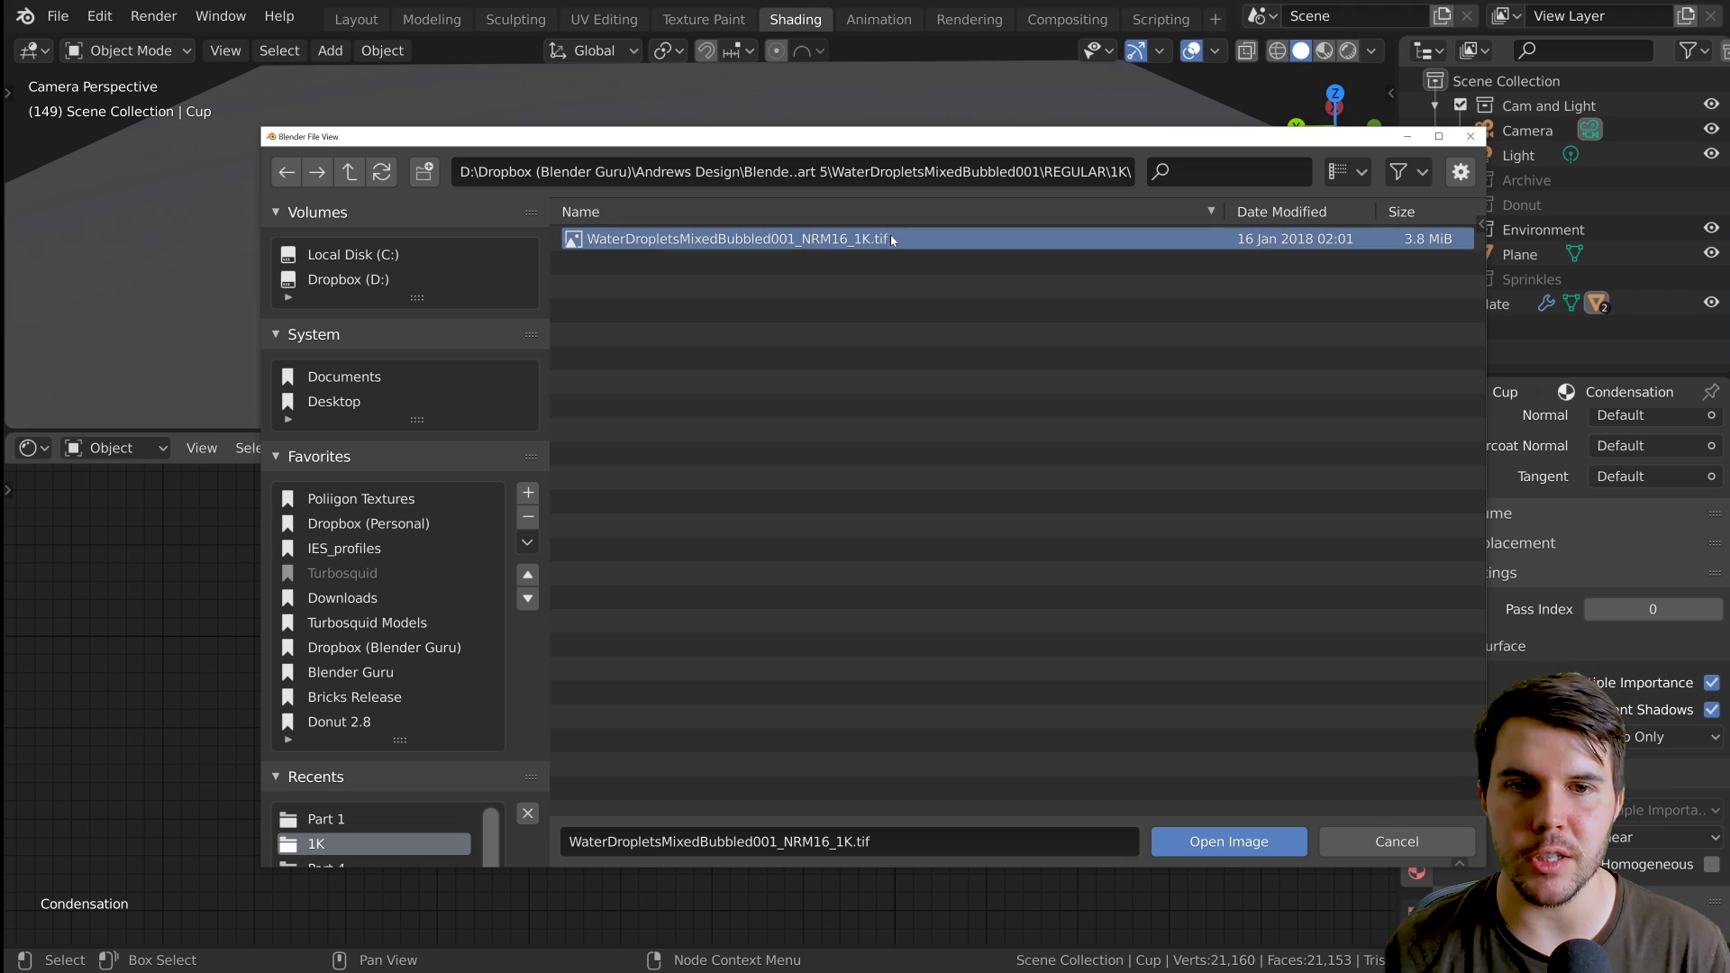
click(1229, 841)
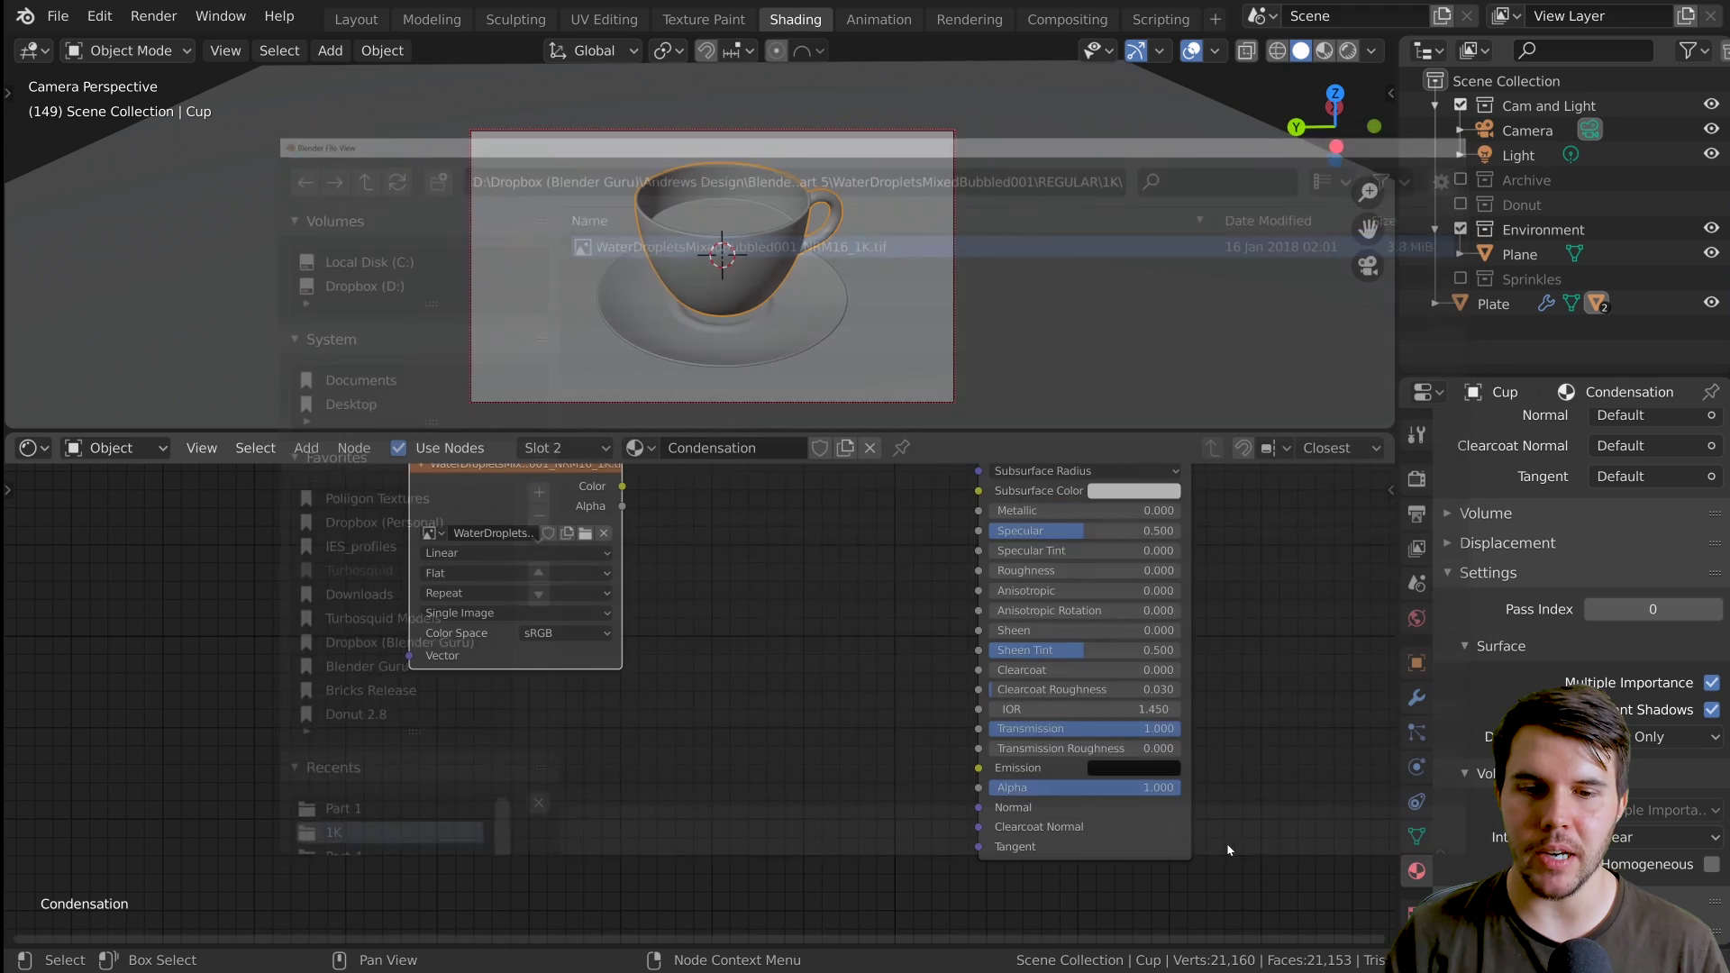
Preview the water-droplets image directly on the cup through an emission viewer in rendered shading and examine the droplet pattern up close
scroll(544, 508, down, 1)
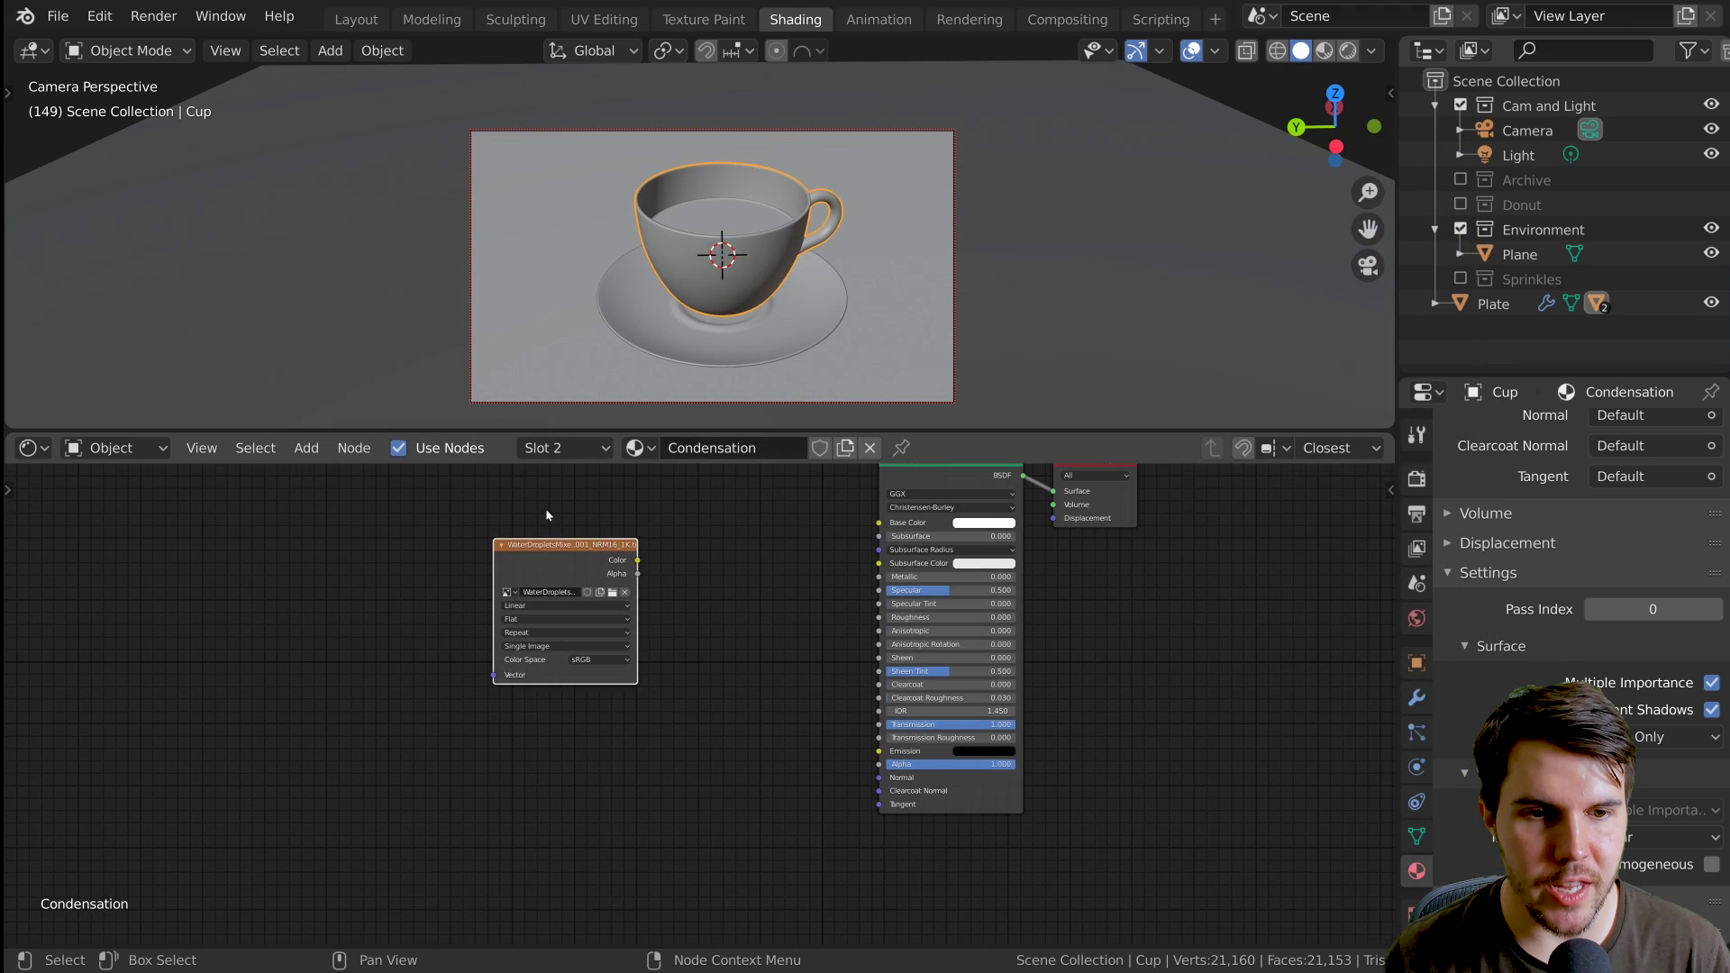
ctrl+shift+click(559, 559)
key(z)
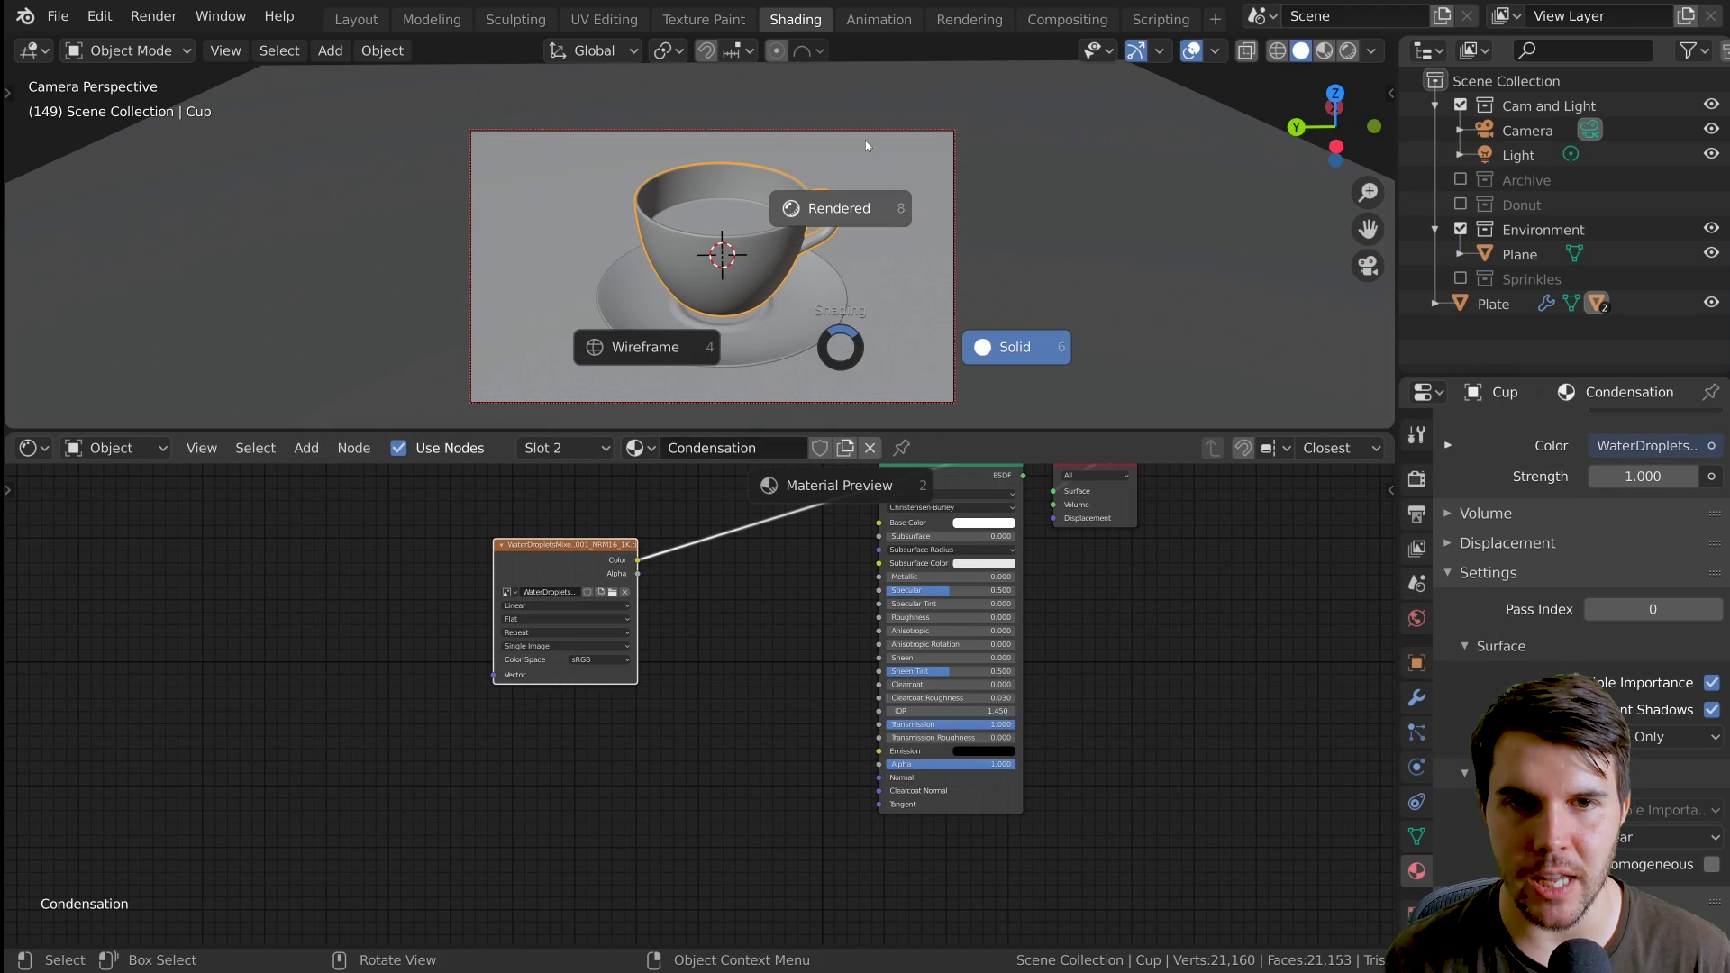
click(865, 139)
scroll(1001, 491, up, 2)
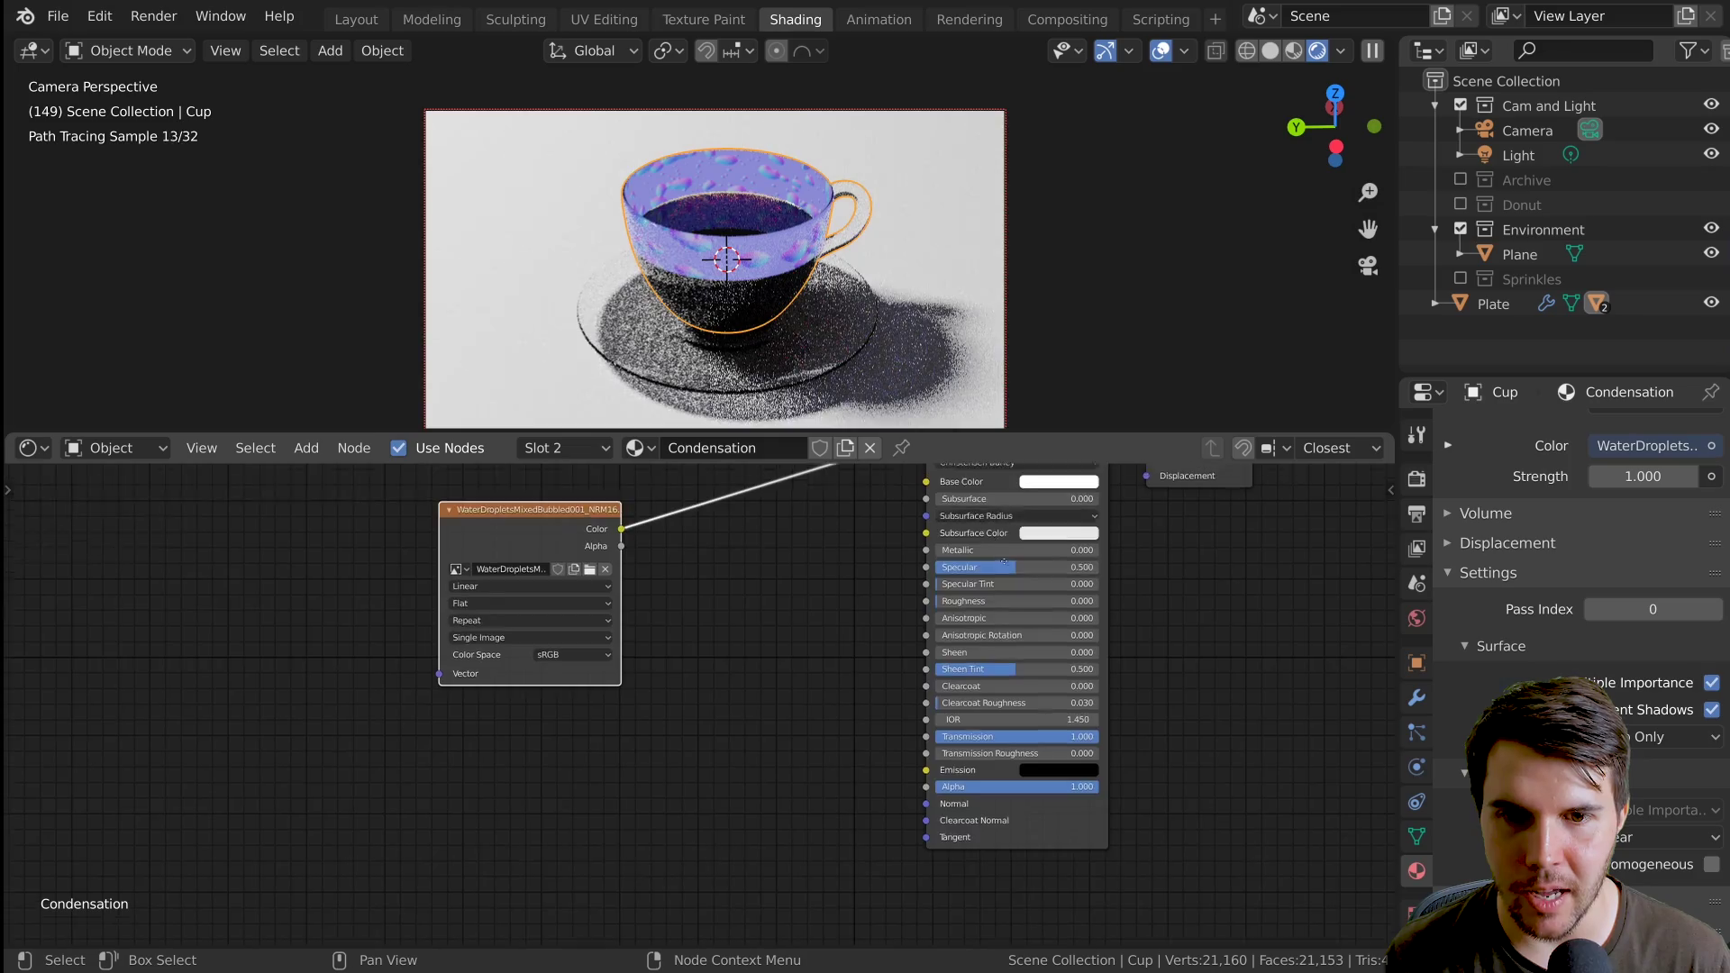
middle_drag(1007, 474, 899, 757)
scroll(1018, 707, up, 1)
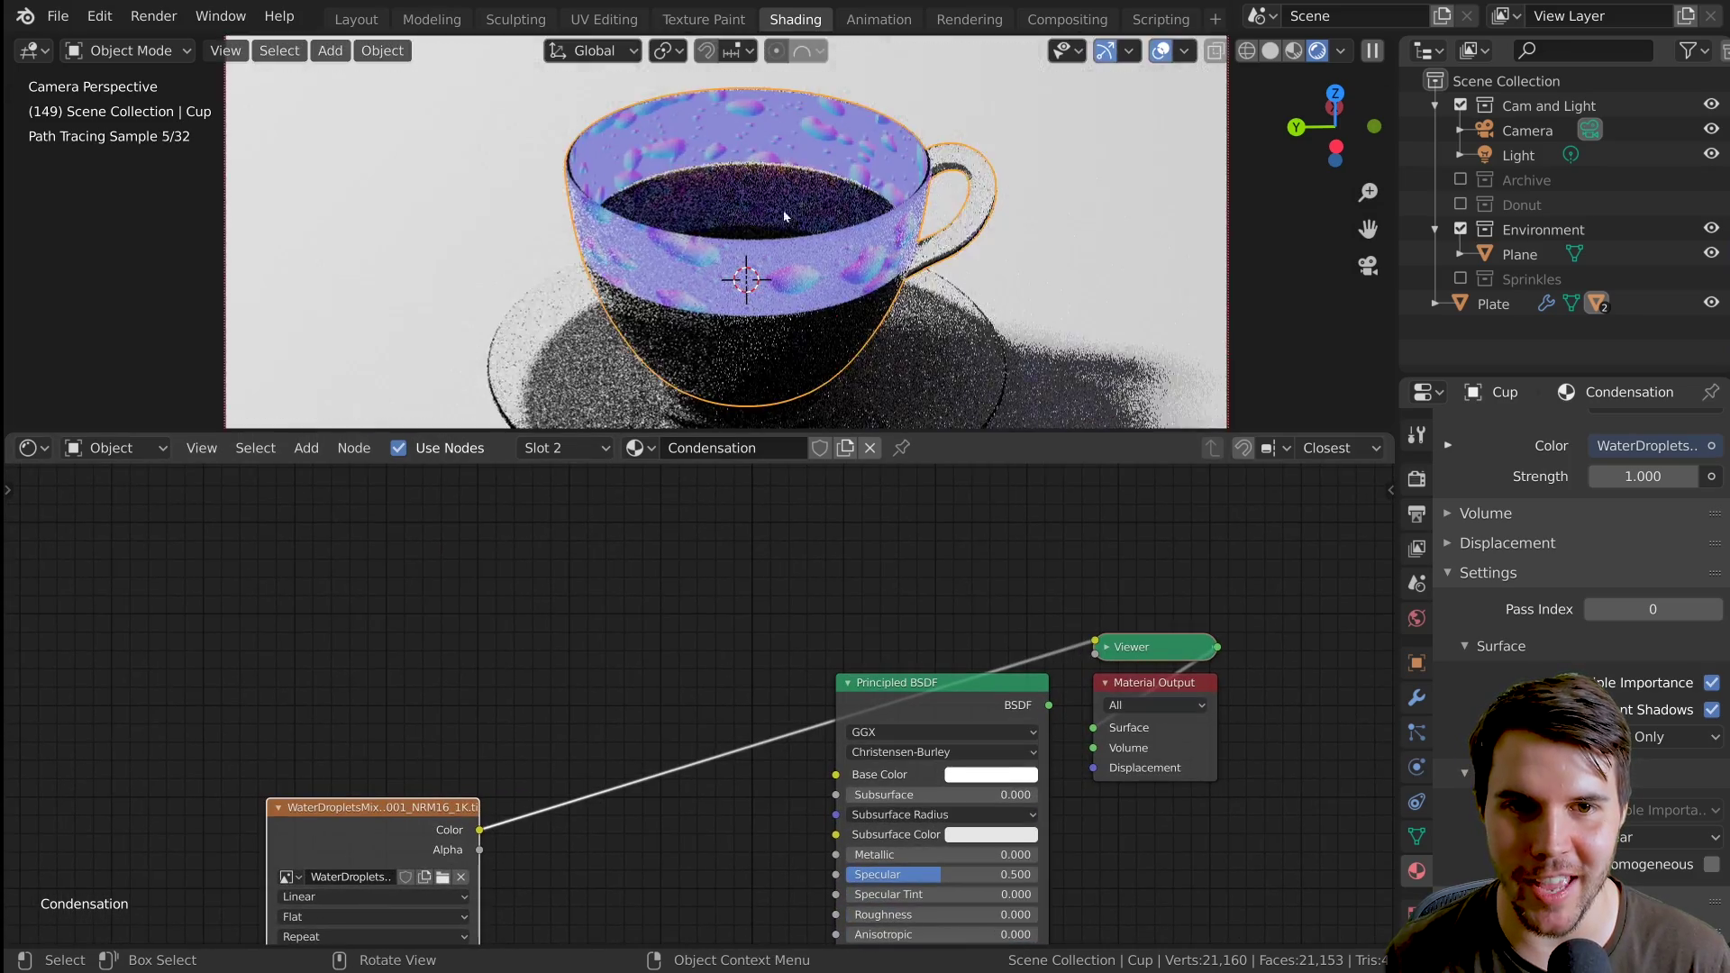
middle_drag(784, 217, 750, 201)
scroll(712, 148, up, 2)
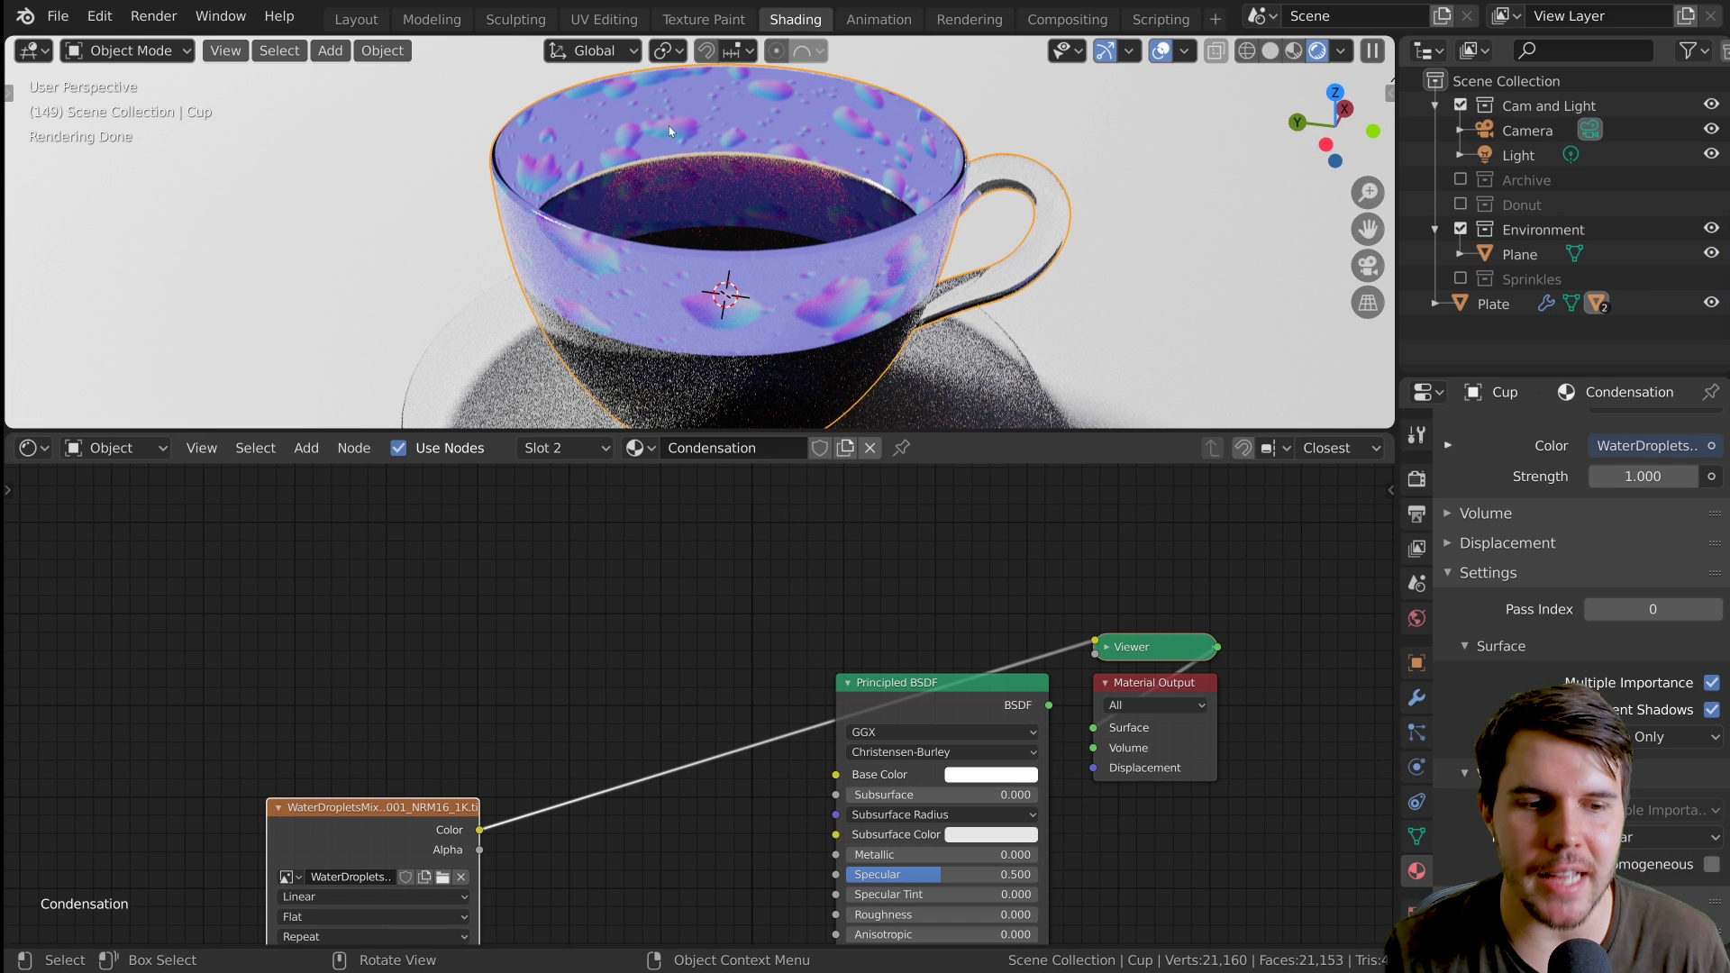
scroll(791, 493, down, 3)
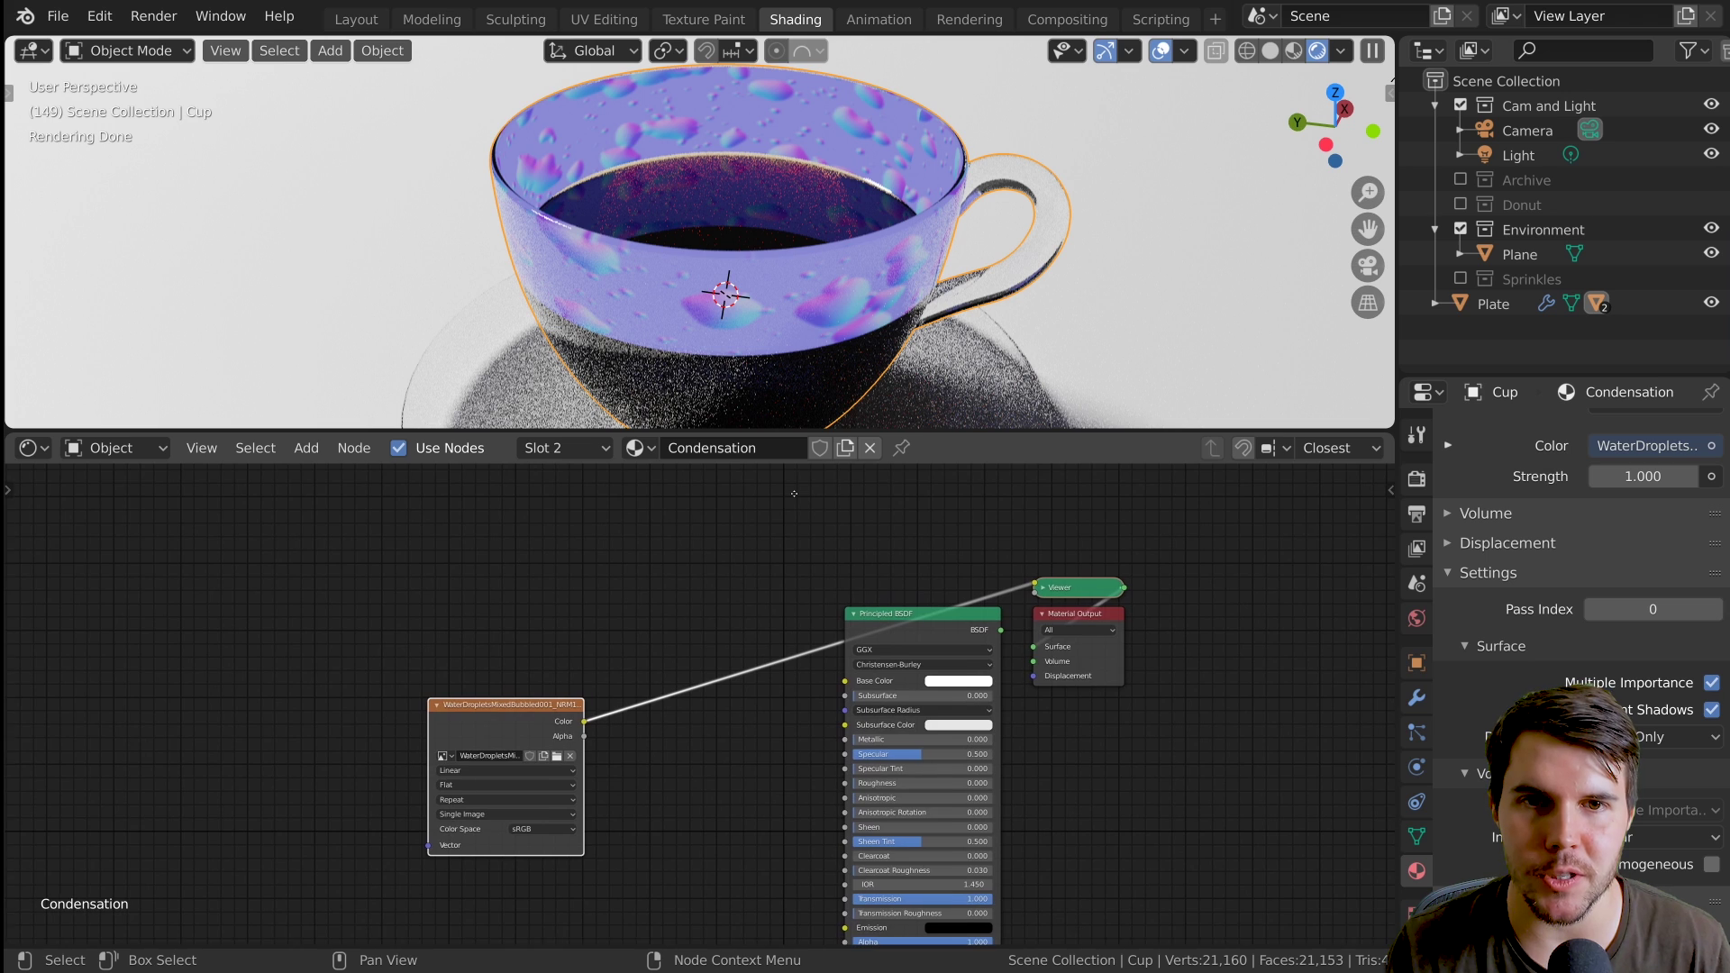
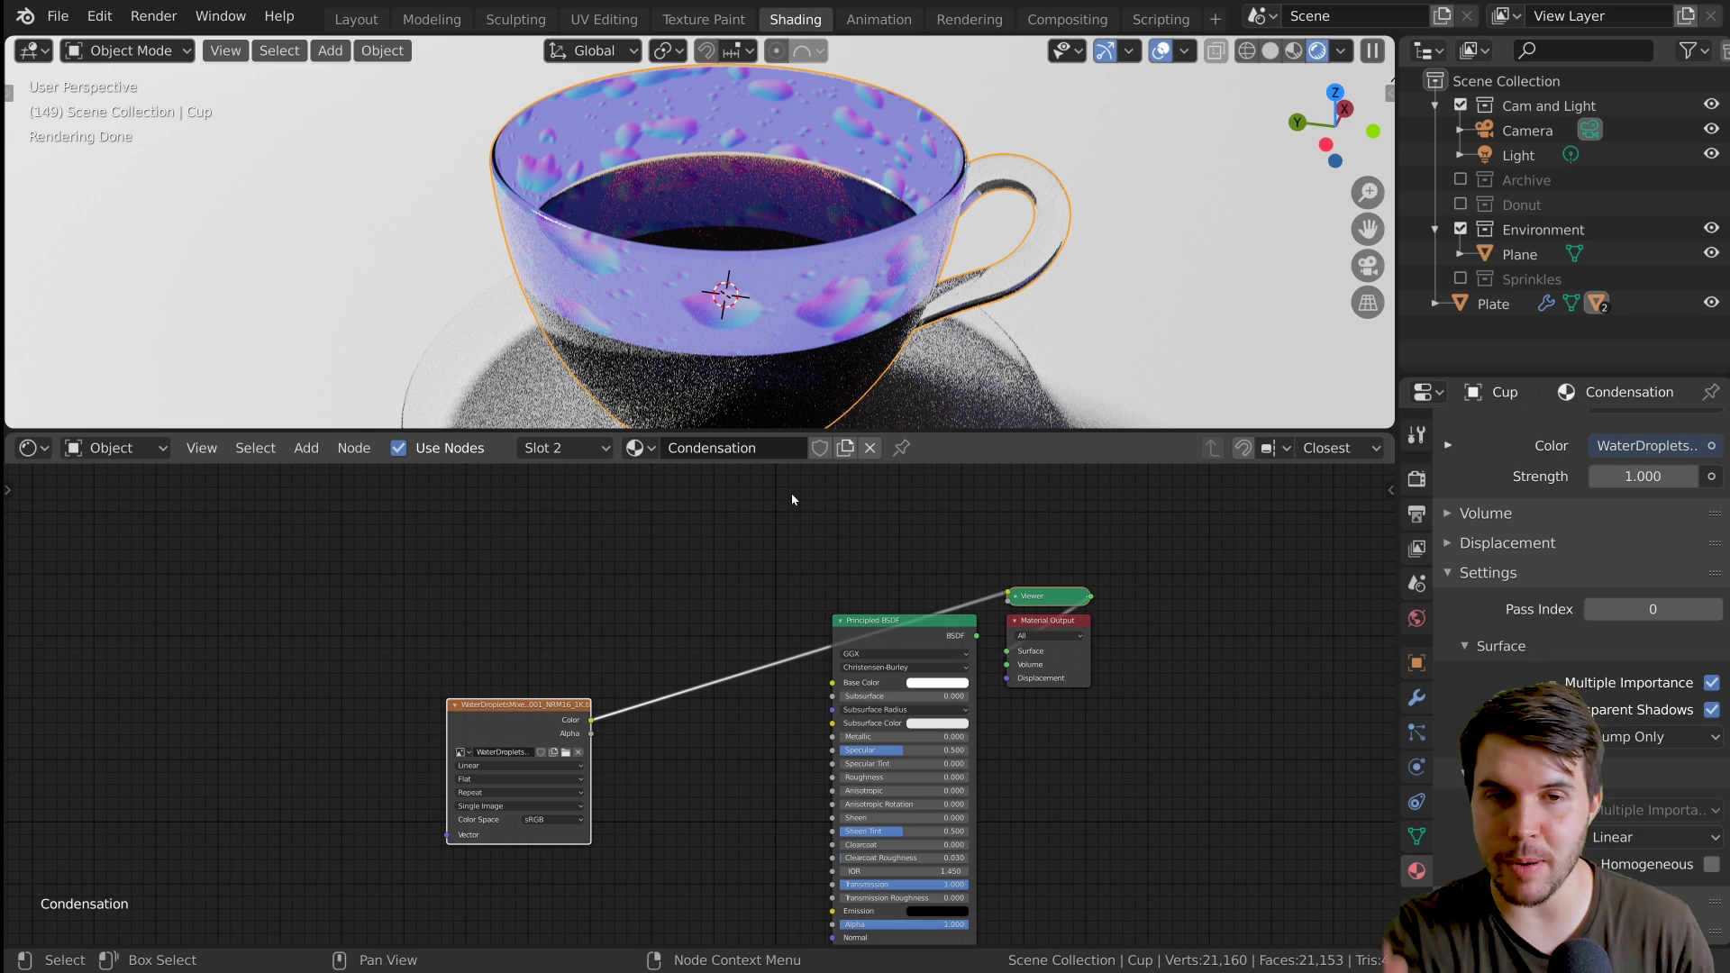
scroll(734, 260, down, 3)
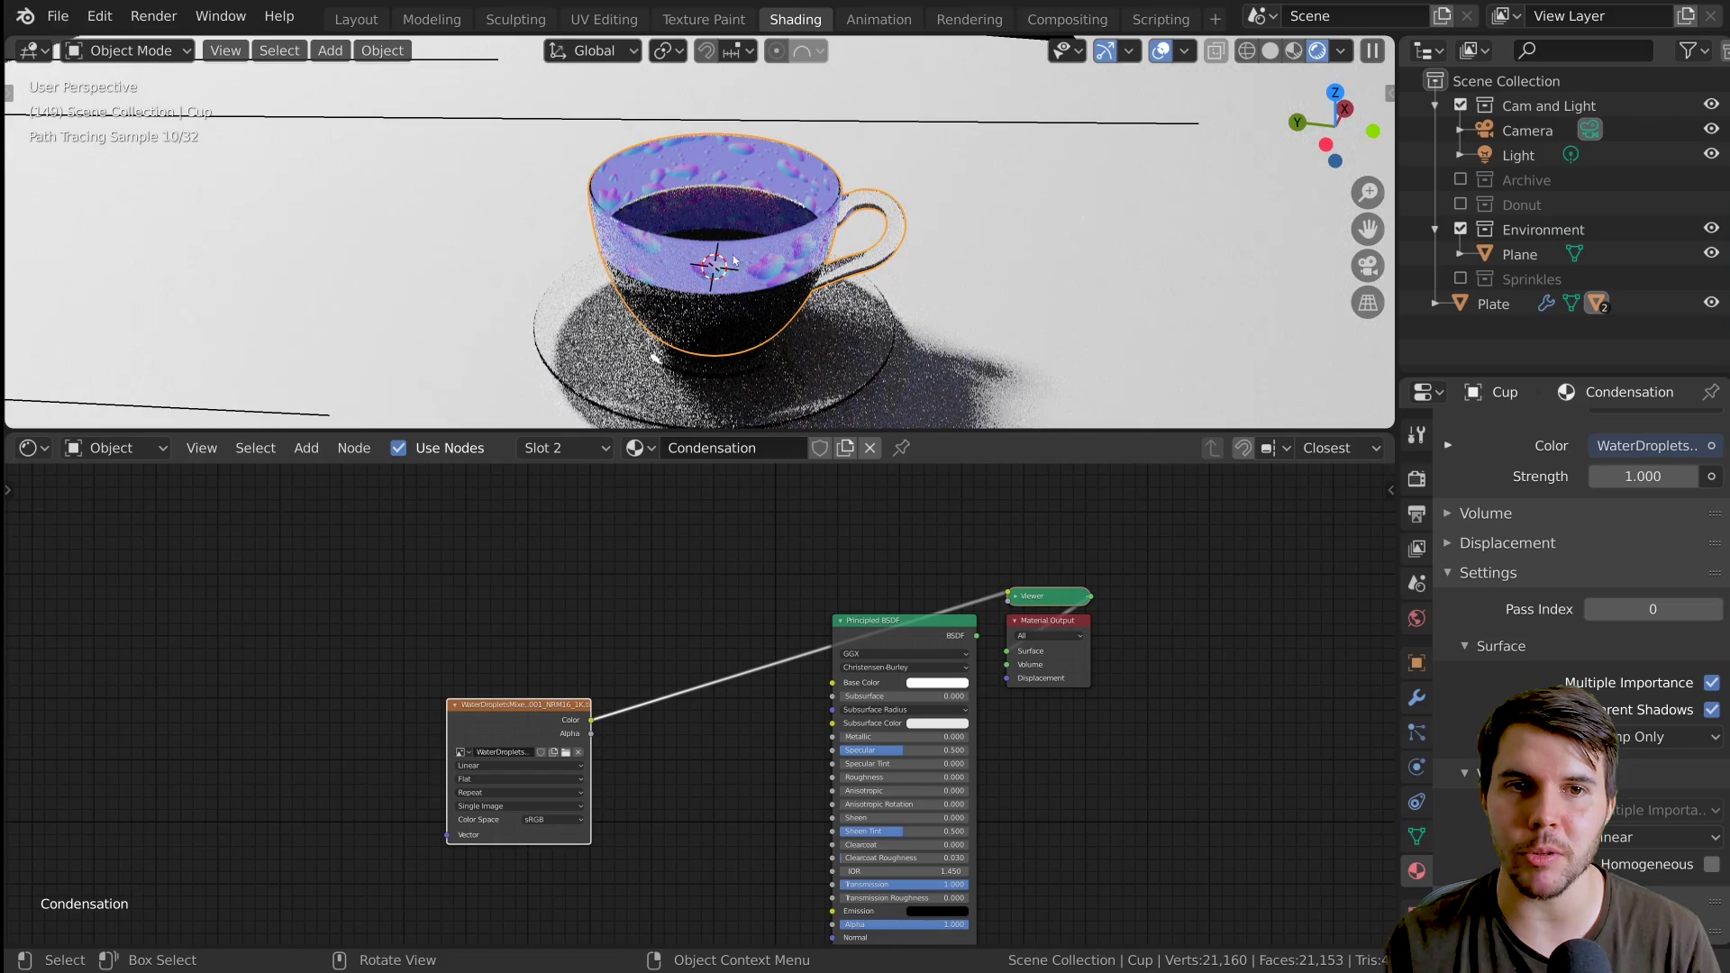
scroll(826, 246, up, 2)
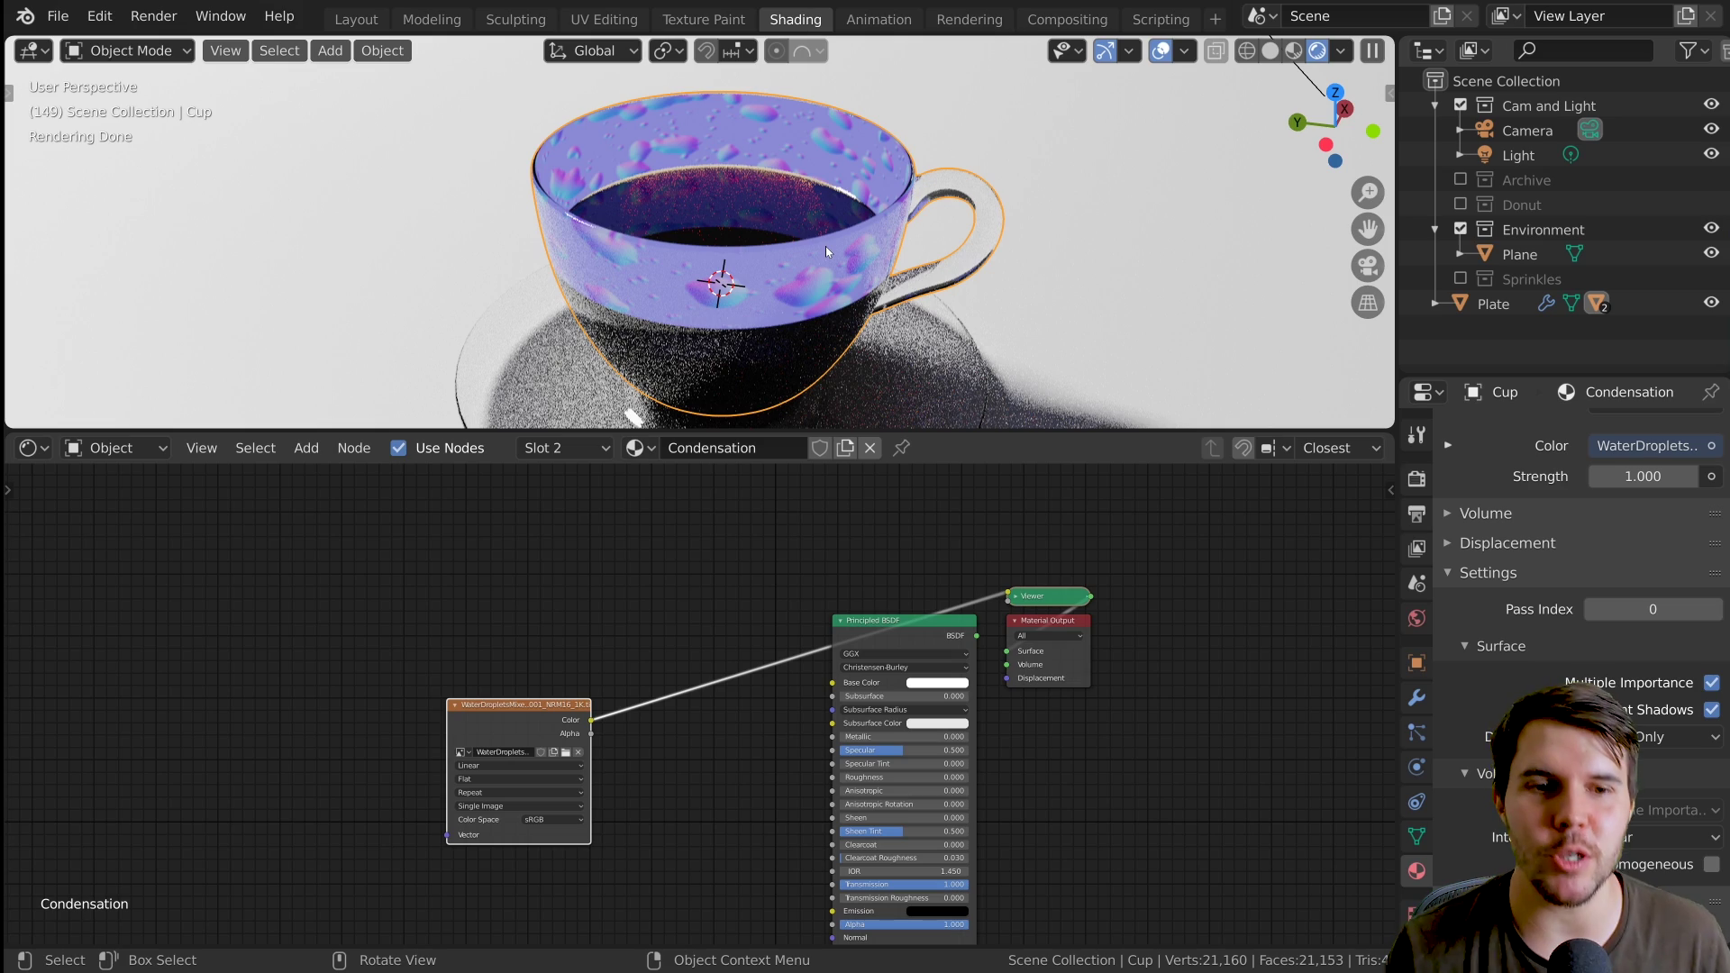
Switch the material output back from the image preview to the Principled BSDF shader
middle_drag(766, 642, 776, 541)
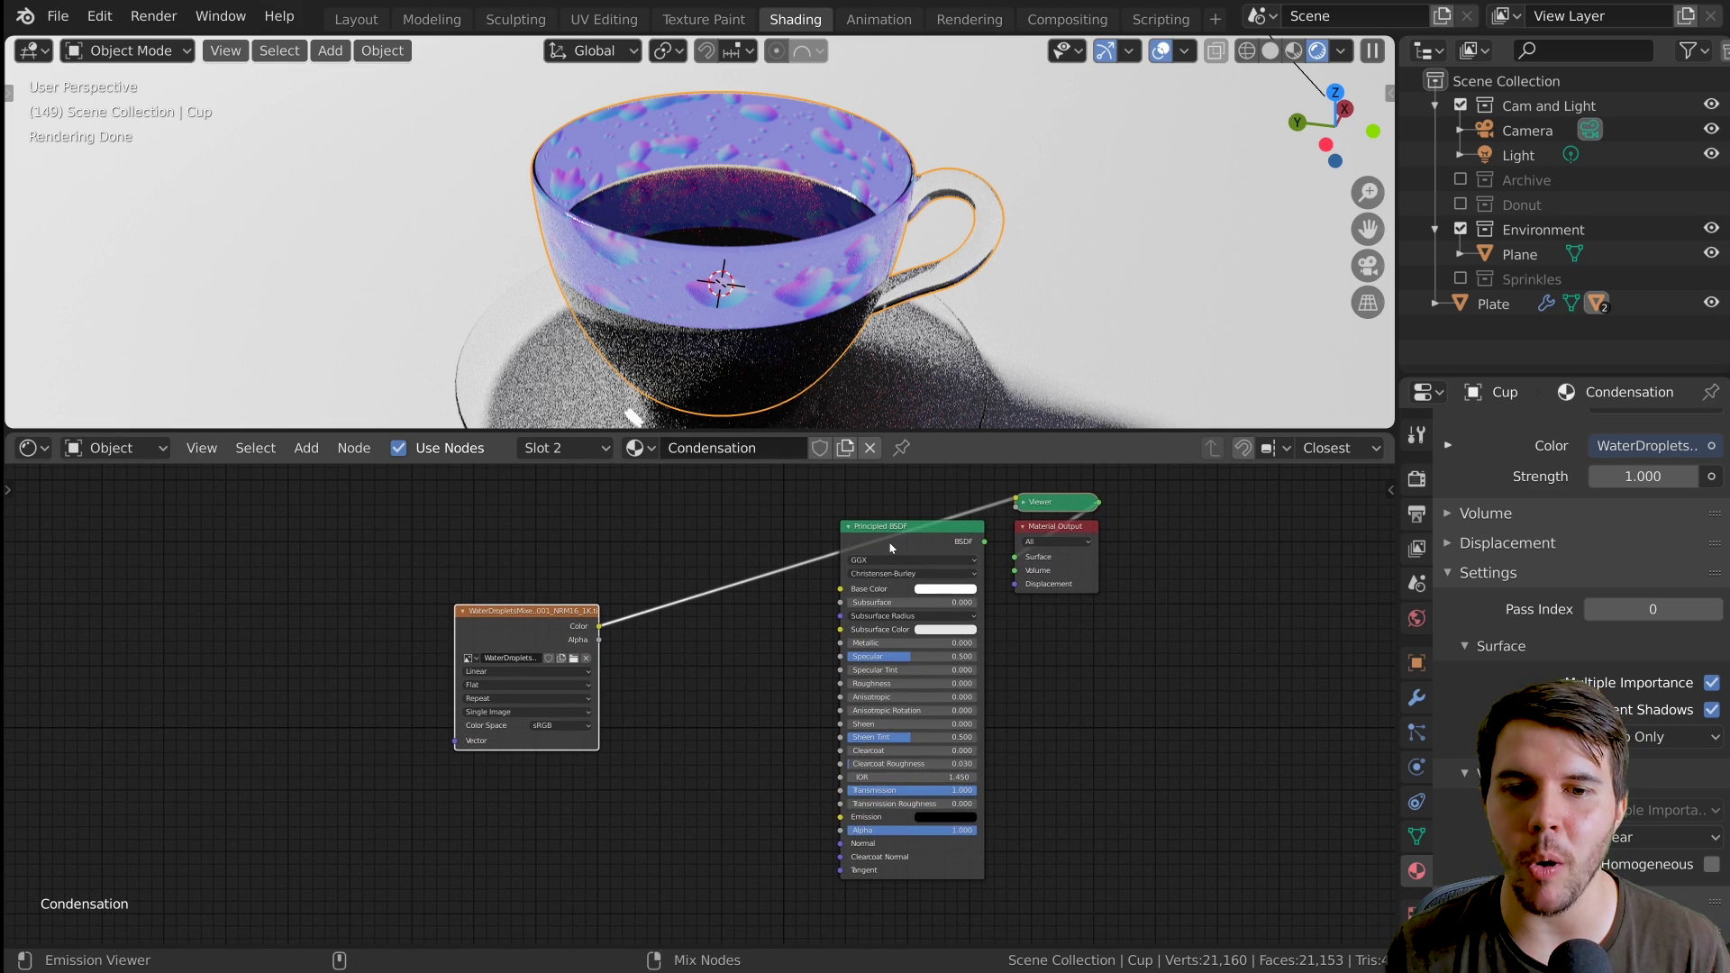
ctrl+shift+click(868, 577)
scroll(782, 685, up, 3)
middle_drag(783, 686, 783, 581)
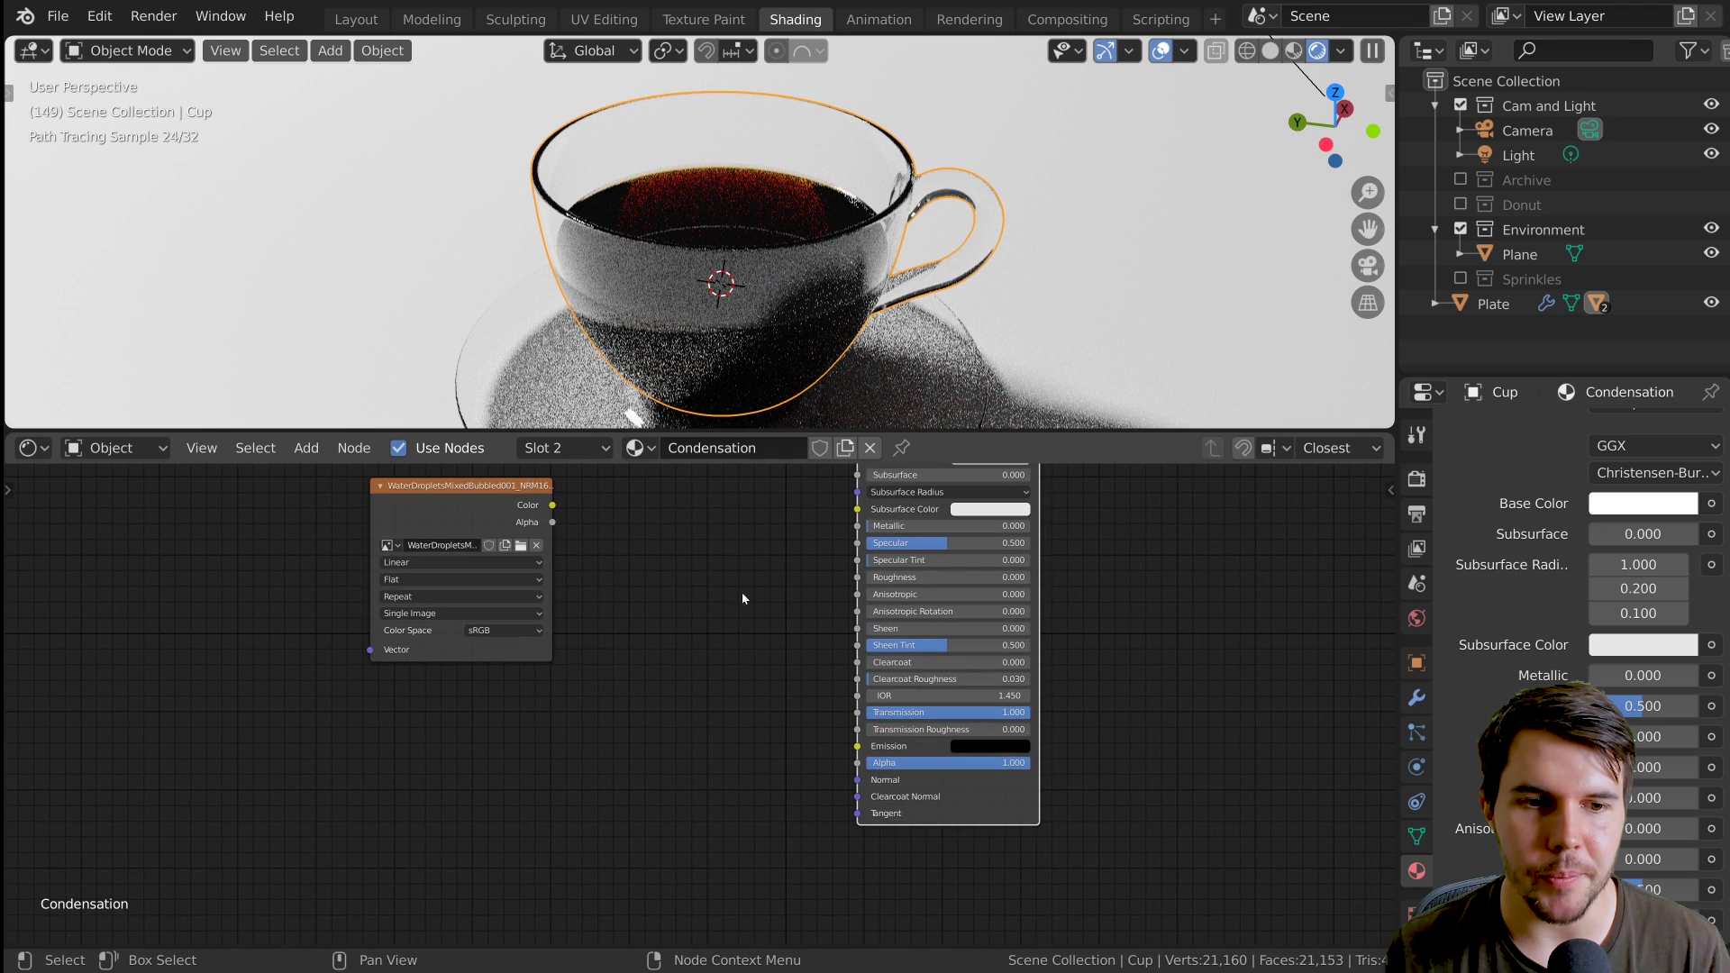
Reposition the water-droplets image node and connect its Color output to the Principled BSDF's Normal input
drag(477, 511, 526, 643)
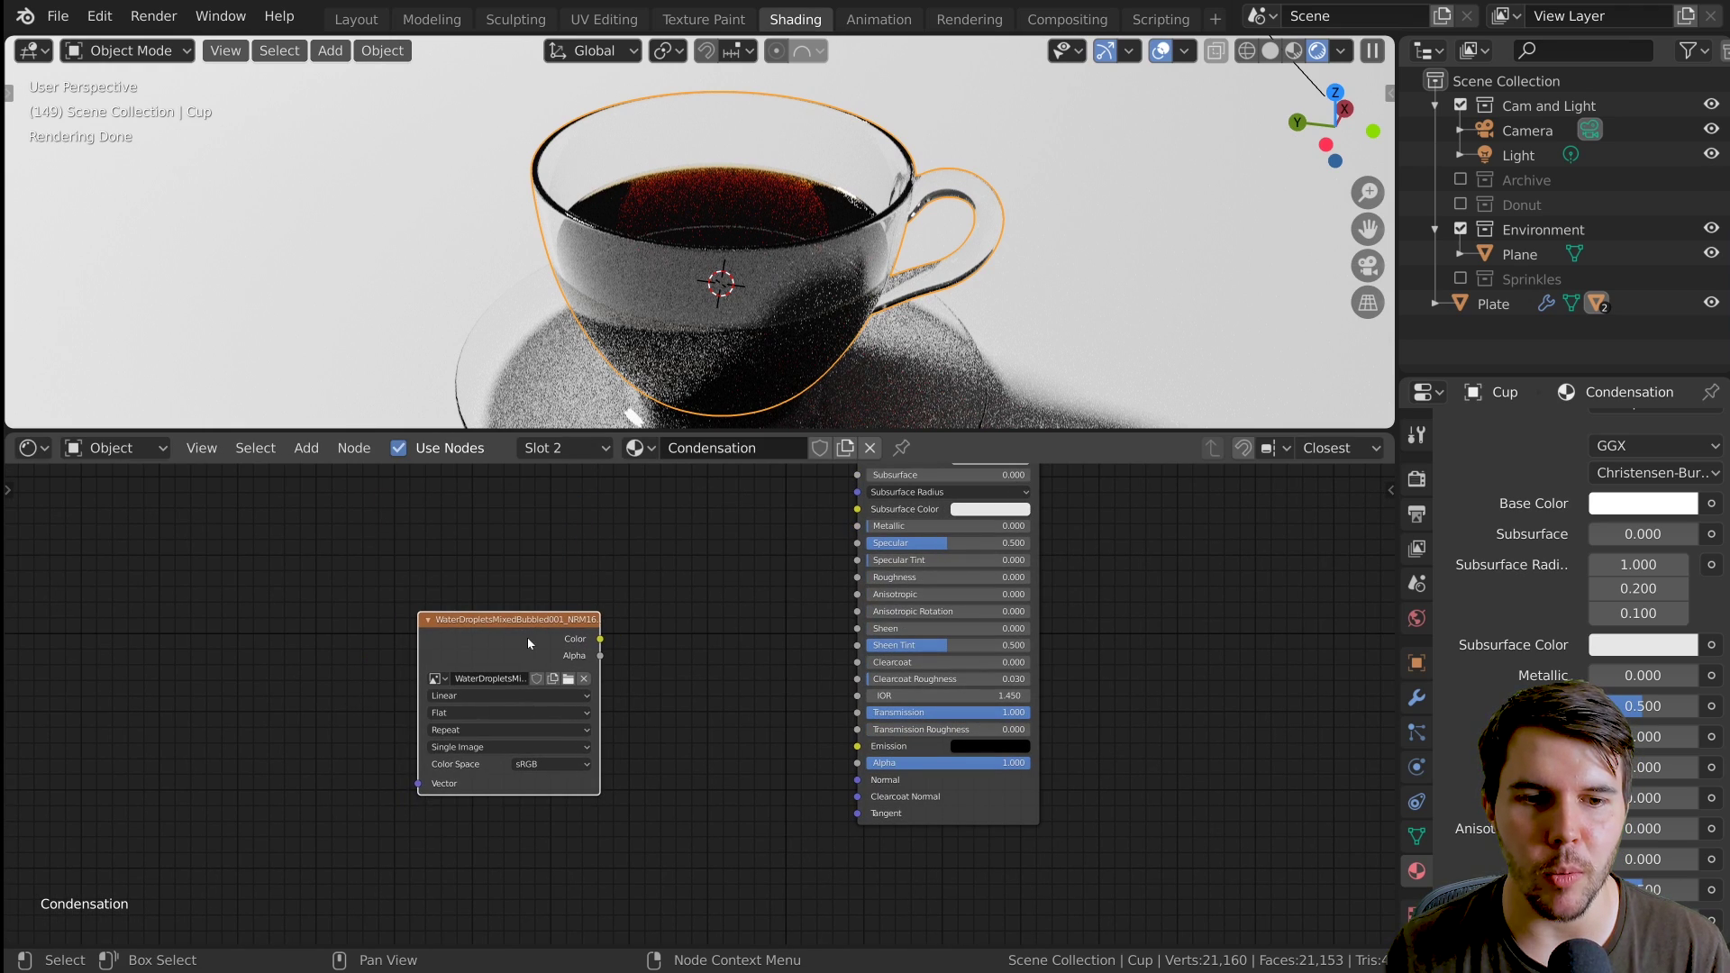
scroll(683, 613, up, 1)
middle_drag(761, 722, 702, 692)
scroll(683, 613, up, 1)
drag(815, 759, 780, 739)
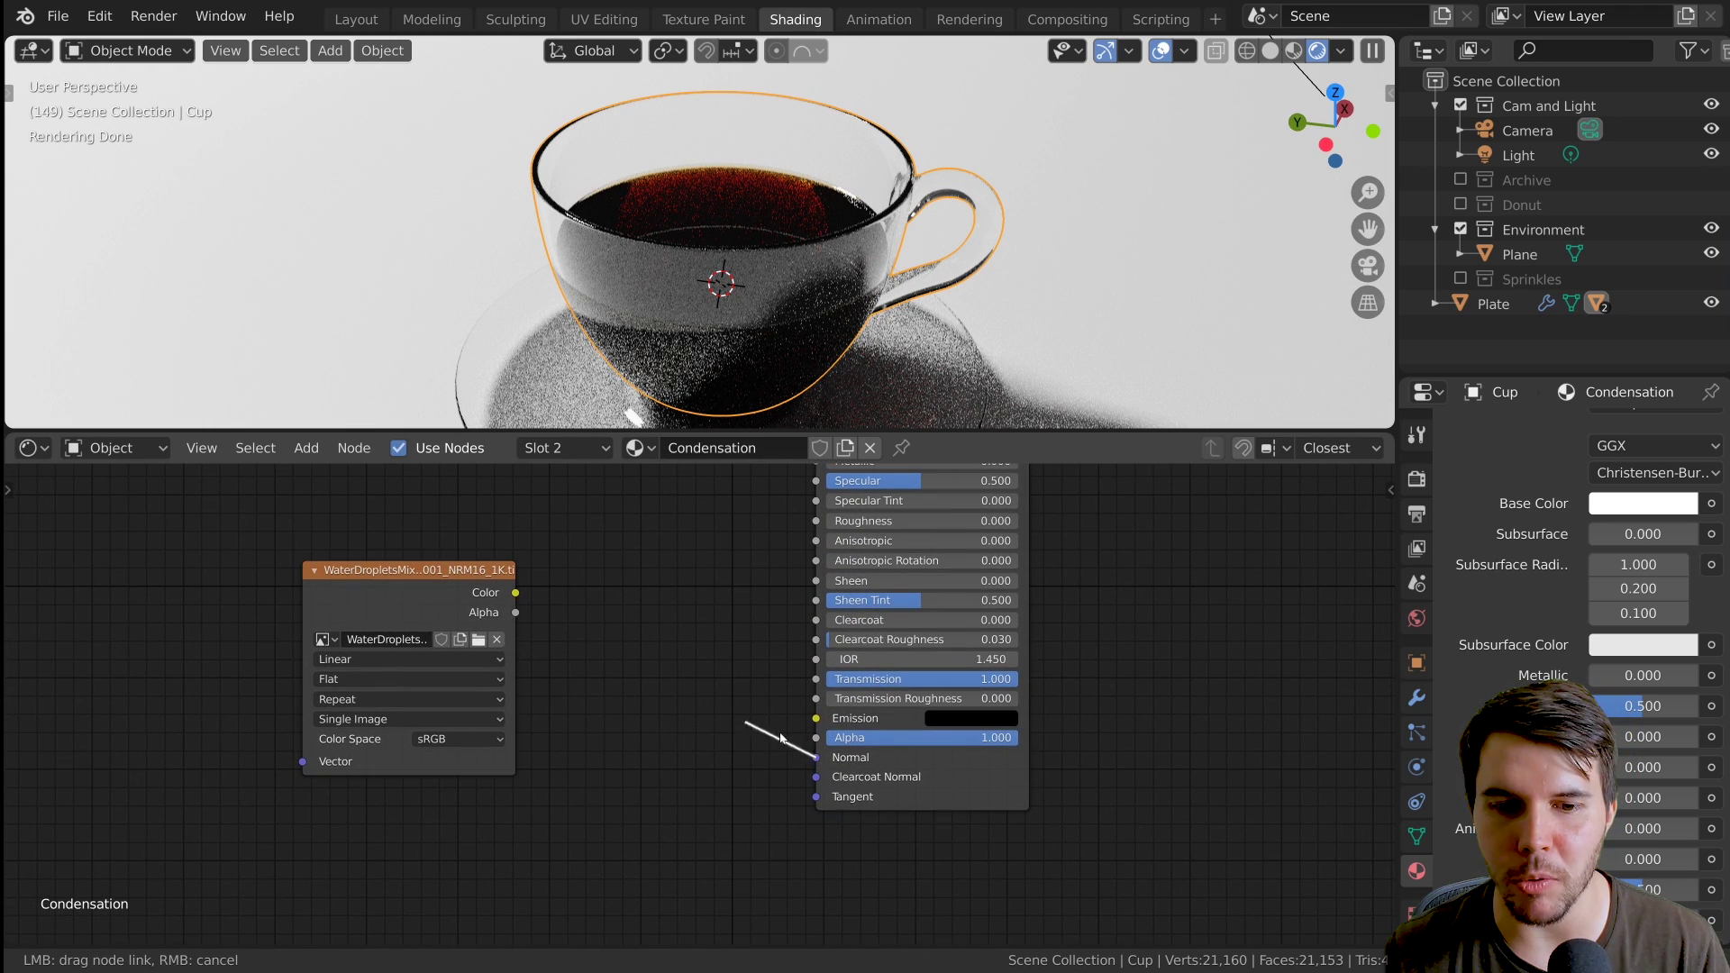
drag(516, 593, 816, 759)
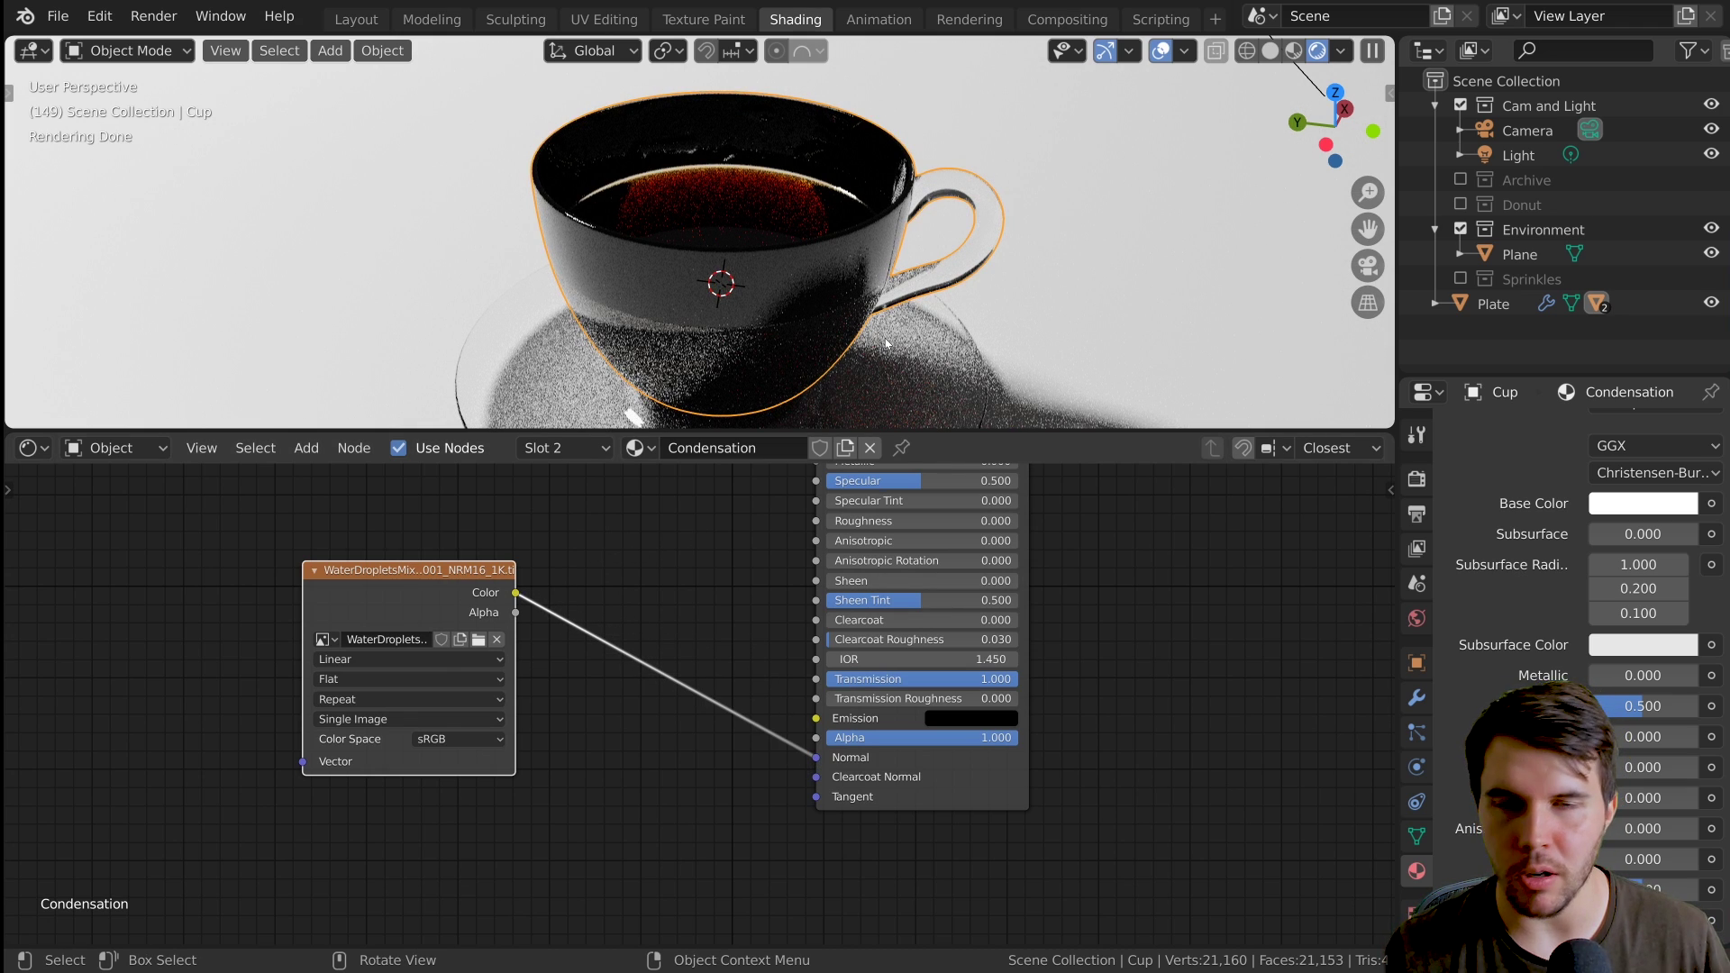
Insert a Normal Map node into the link between the water-droplets image and the Principled BSDF's Normal input, and check the cup's droplets
middle_drag(647, 642, 676, 616)
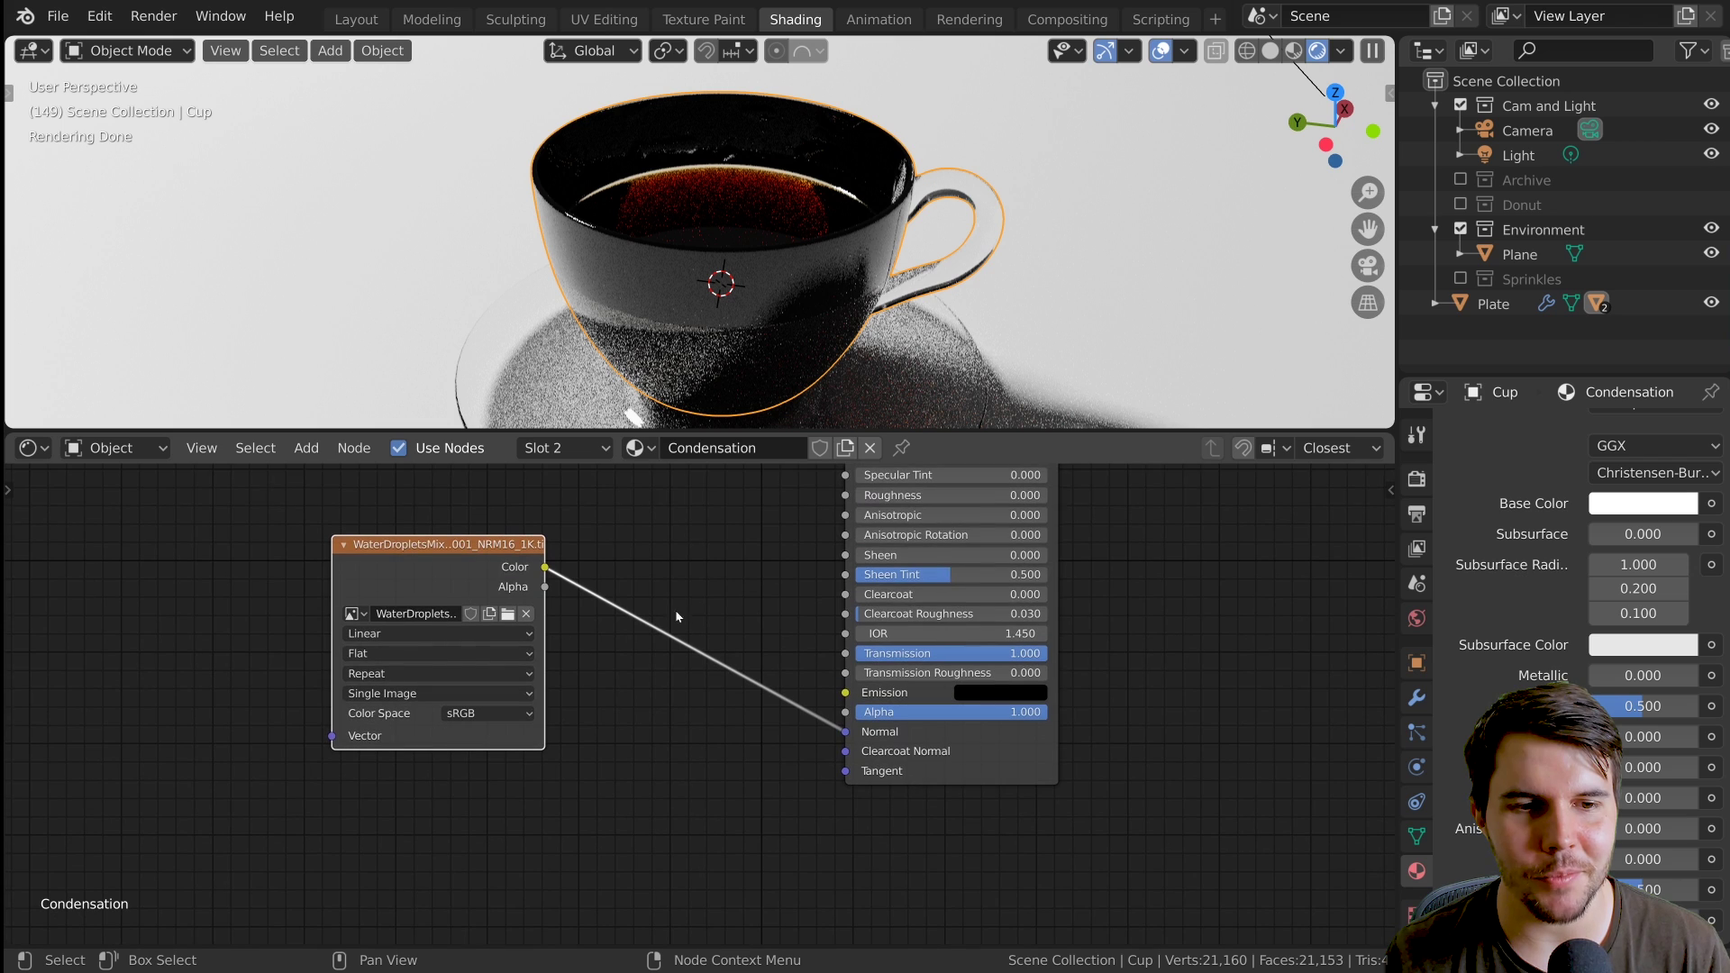
drag(478, 587, 389, 611)
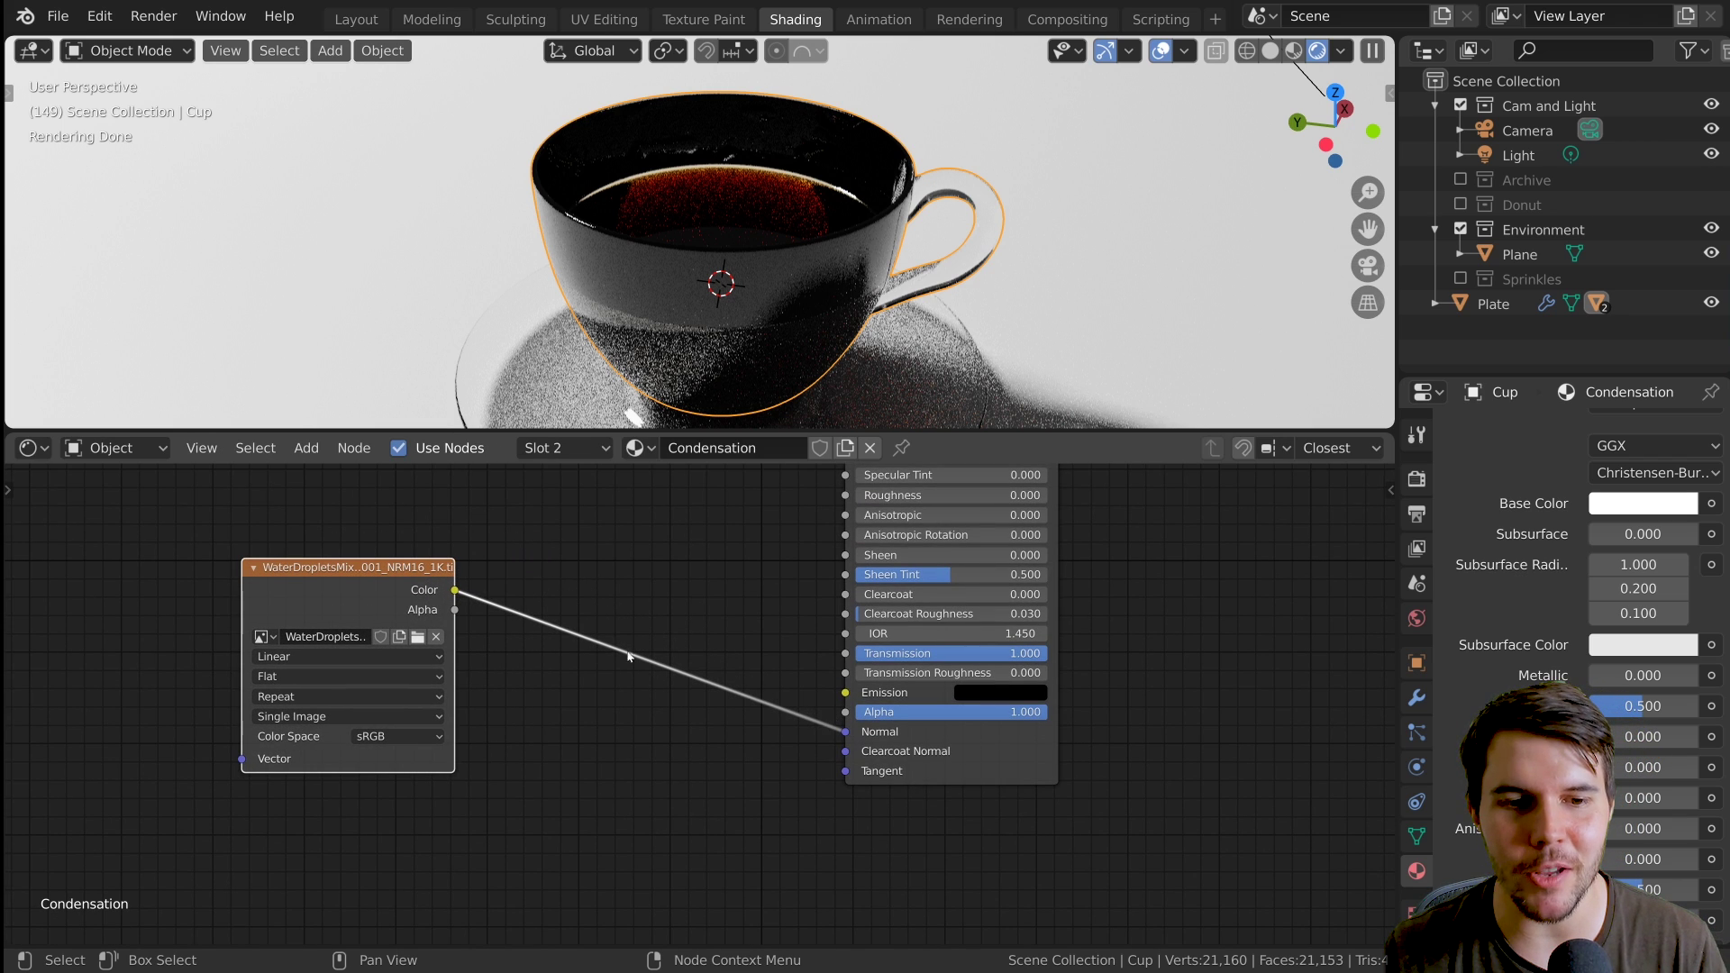
click(958, 773)
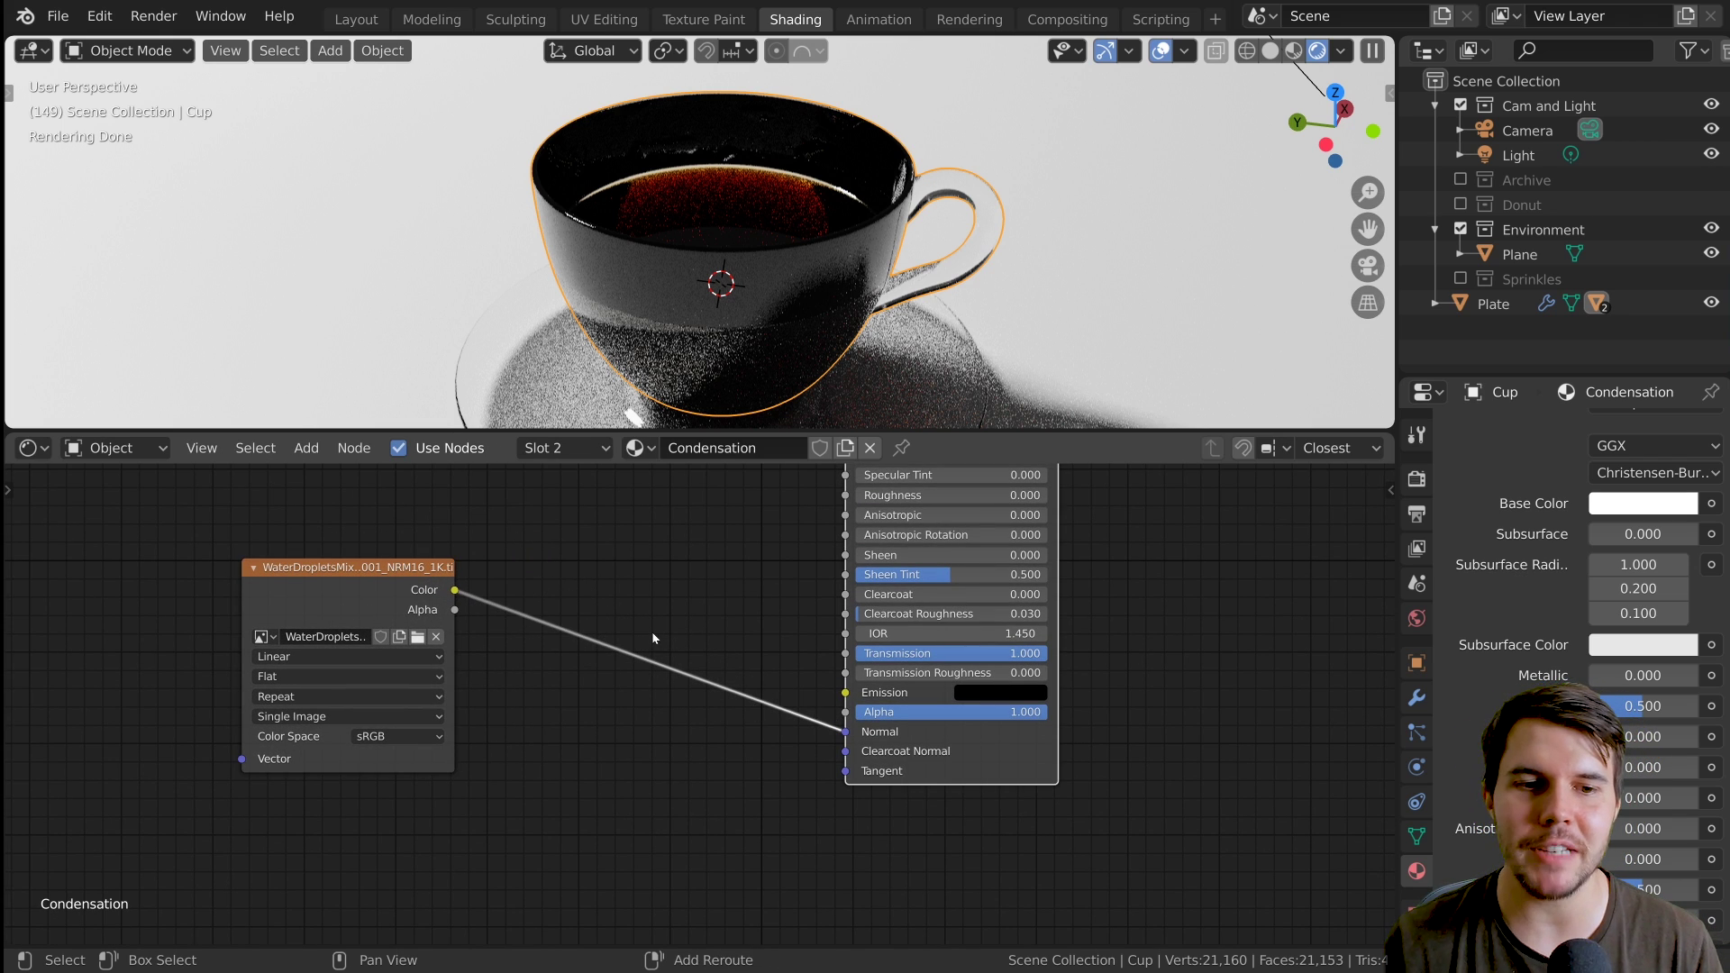
key(shift+a)
mouse_move(663, 683)
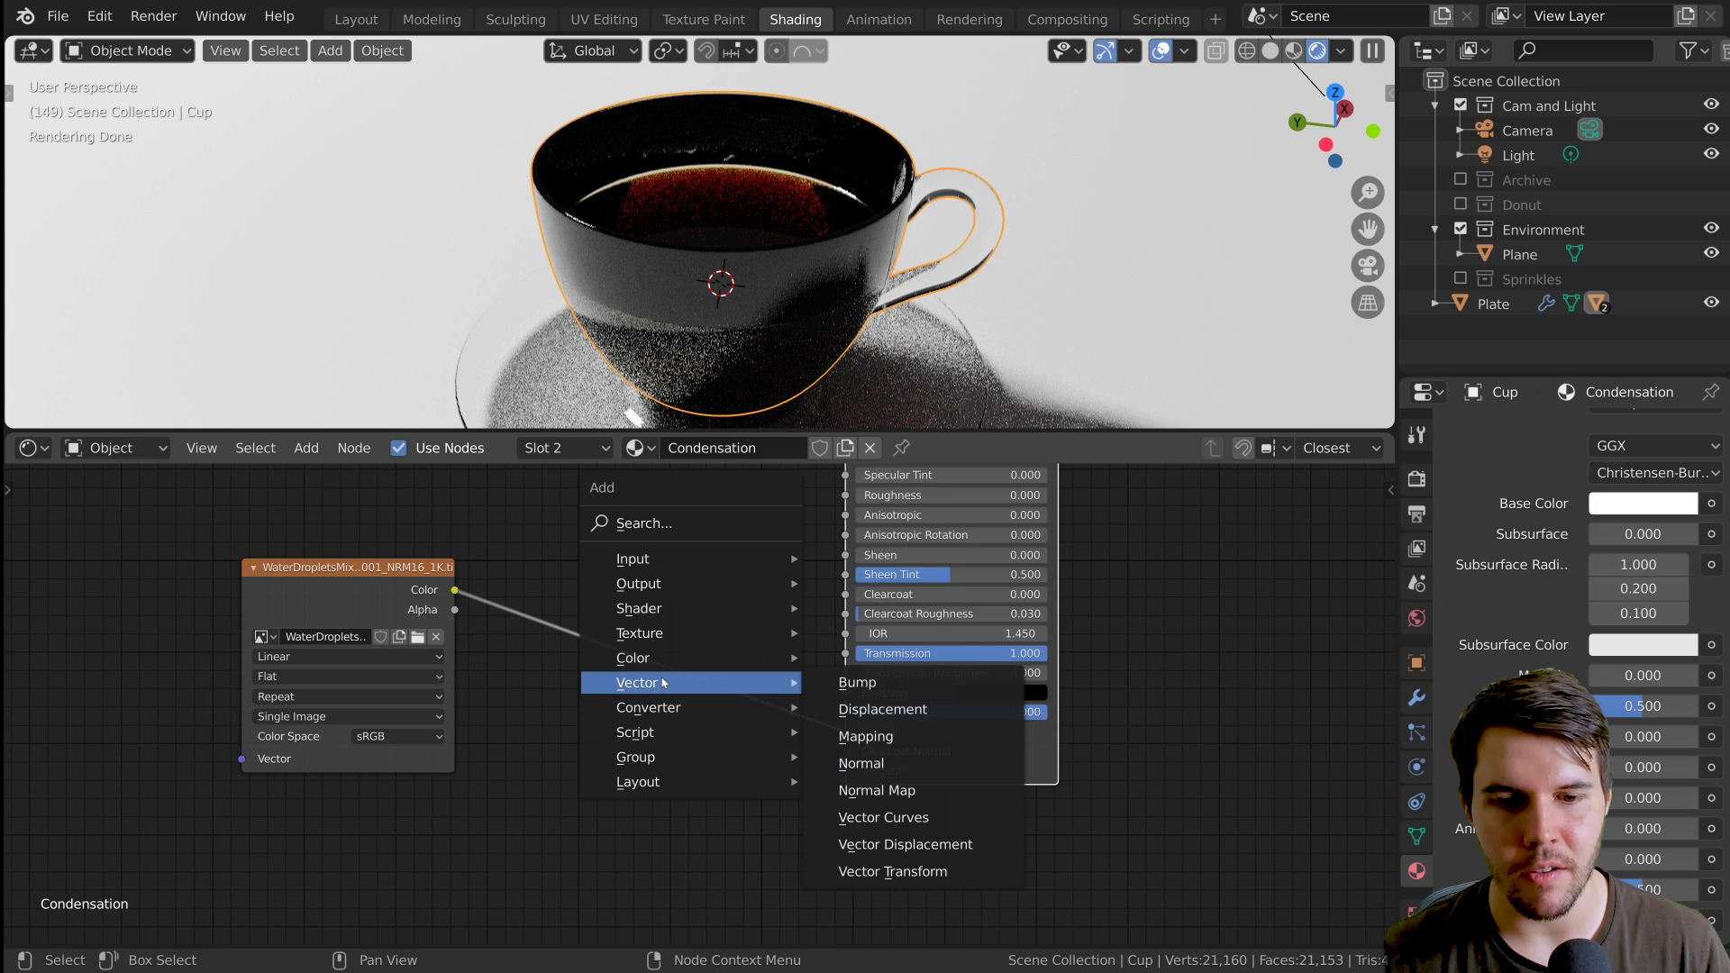
click(953, 791)
click(654, 636)
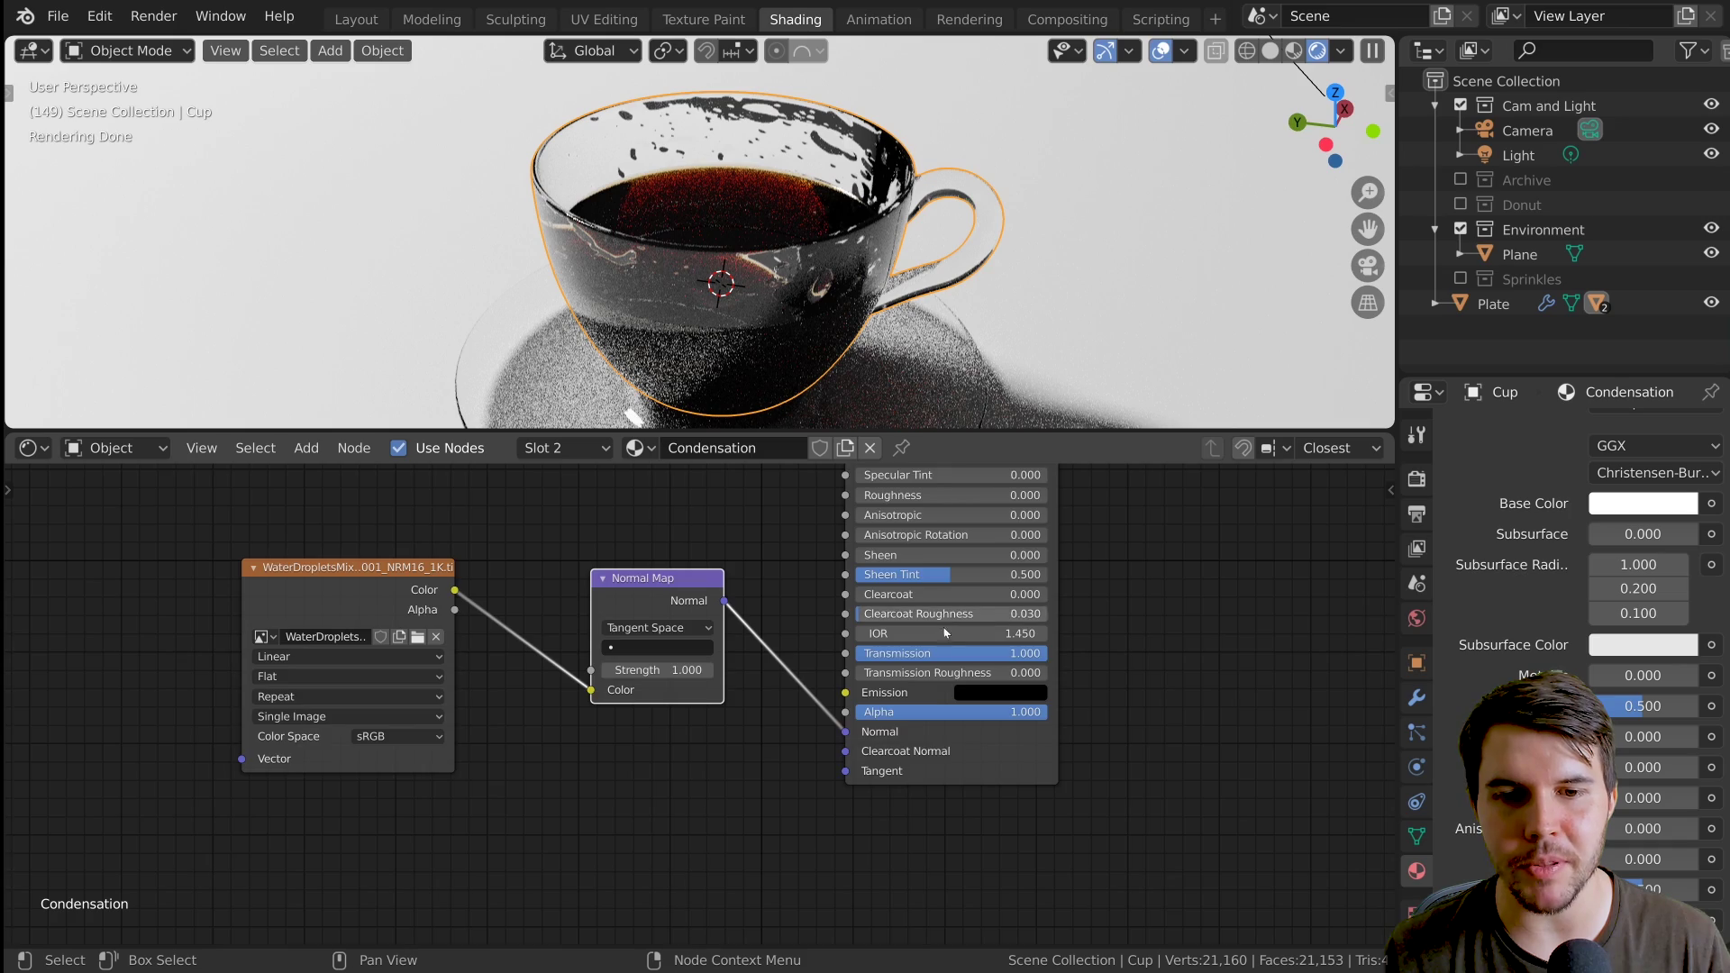
scroll(937, 615, down, 1)
middle_drag(919, 562, 913, 689)
scroll(831, 320, up, 2)
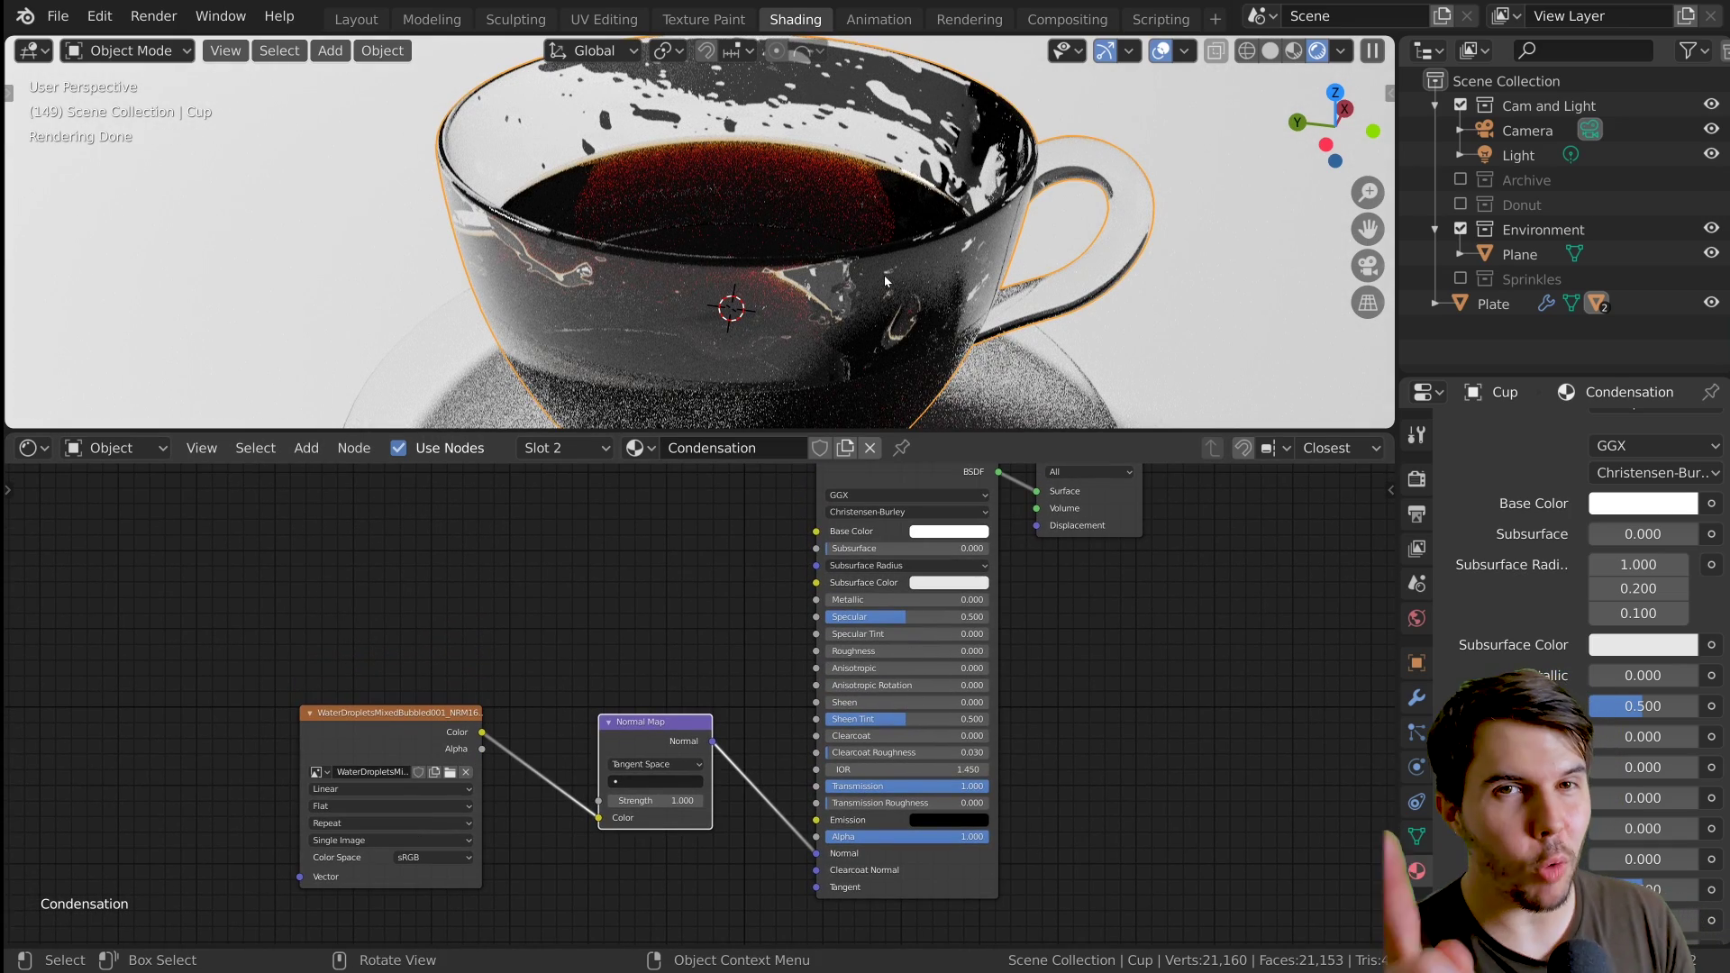
Set the water-droplets image's color space to Non-Color and re-plug its link into the Normal Map's Color input
scroll(671, 718, down, 1)
middle_drag(661, 761, 701, 642)
scroll(689, 658, up, 4)
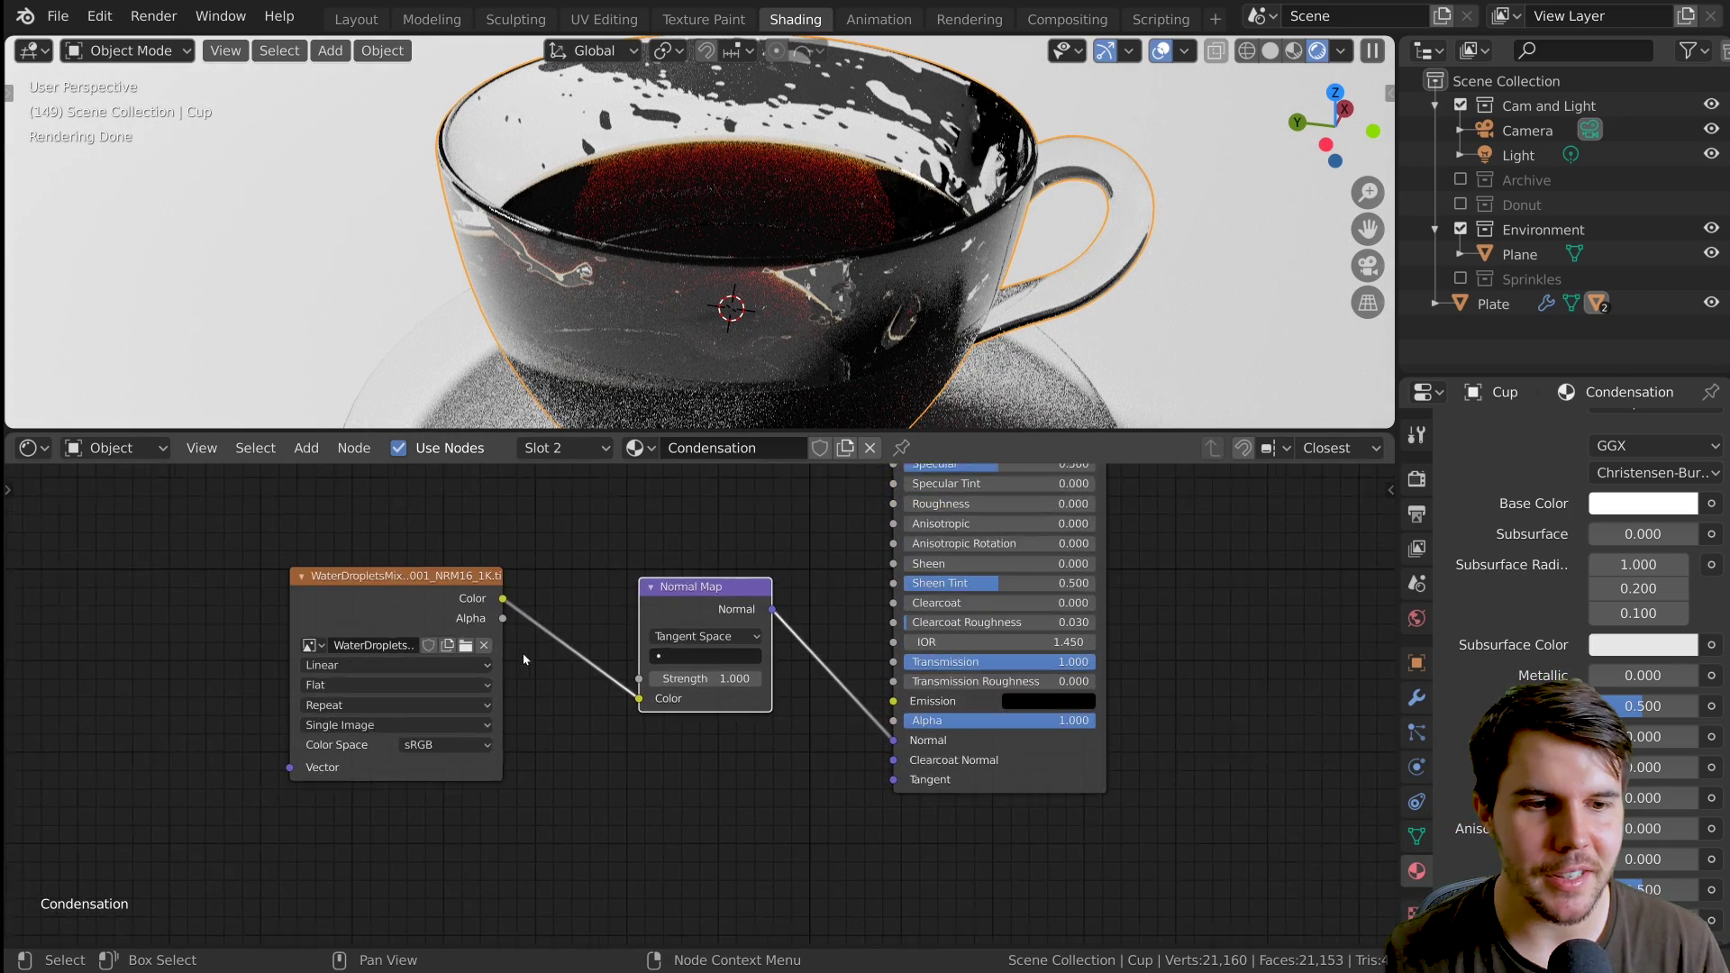
click(420, 750)
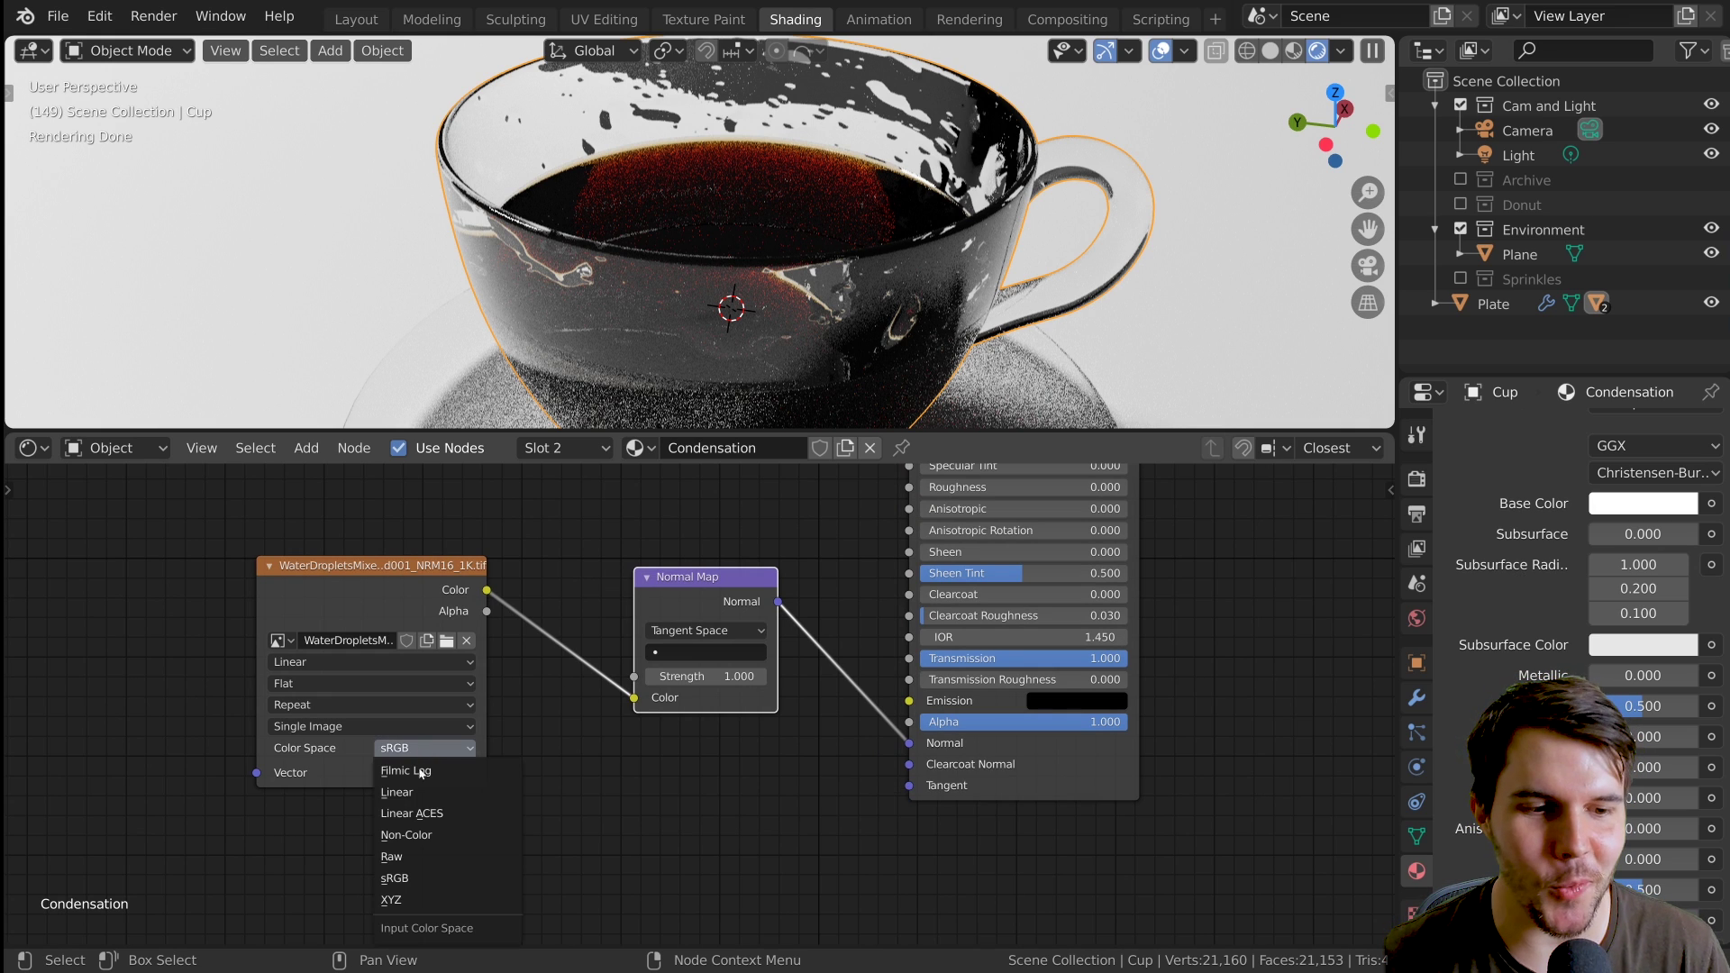
drag(336, 622, 363, 621)
click(446, 751)
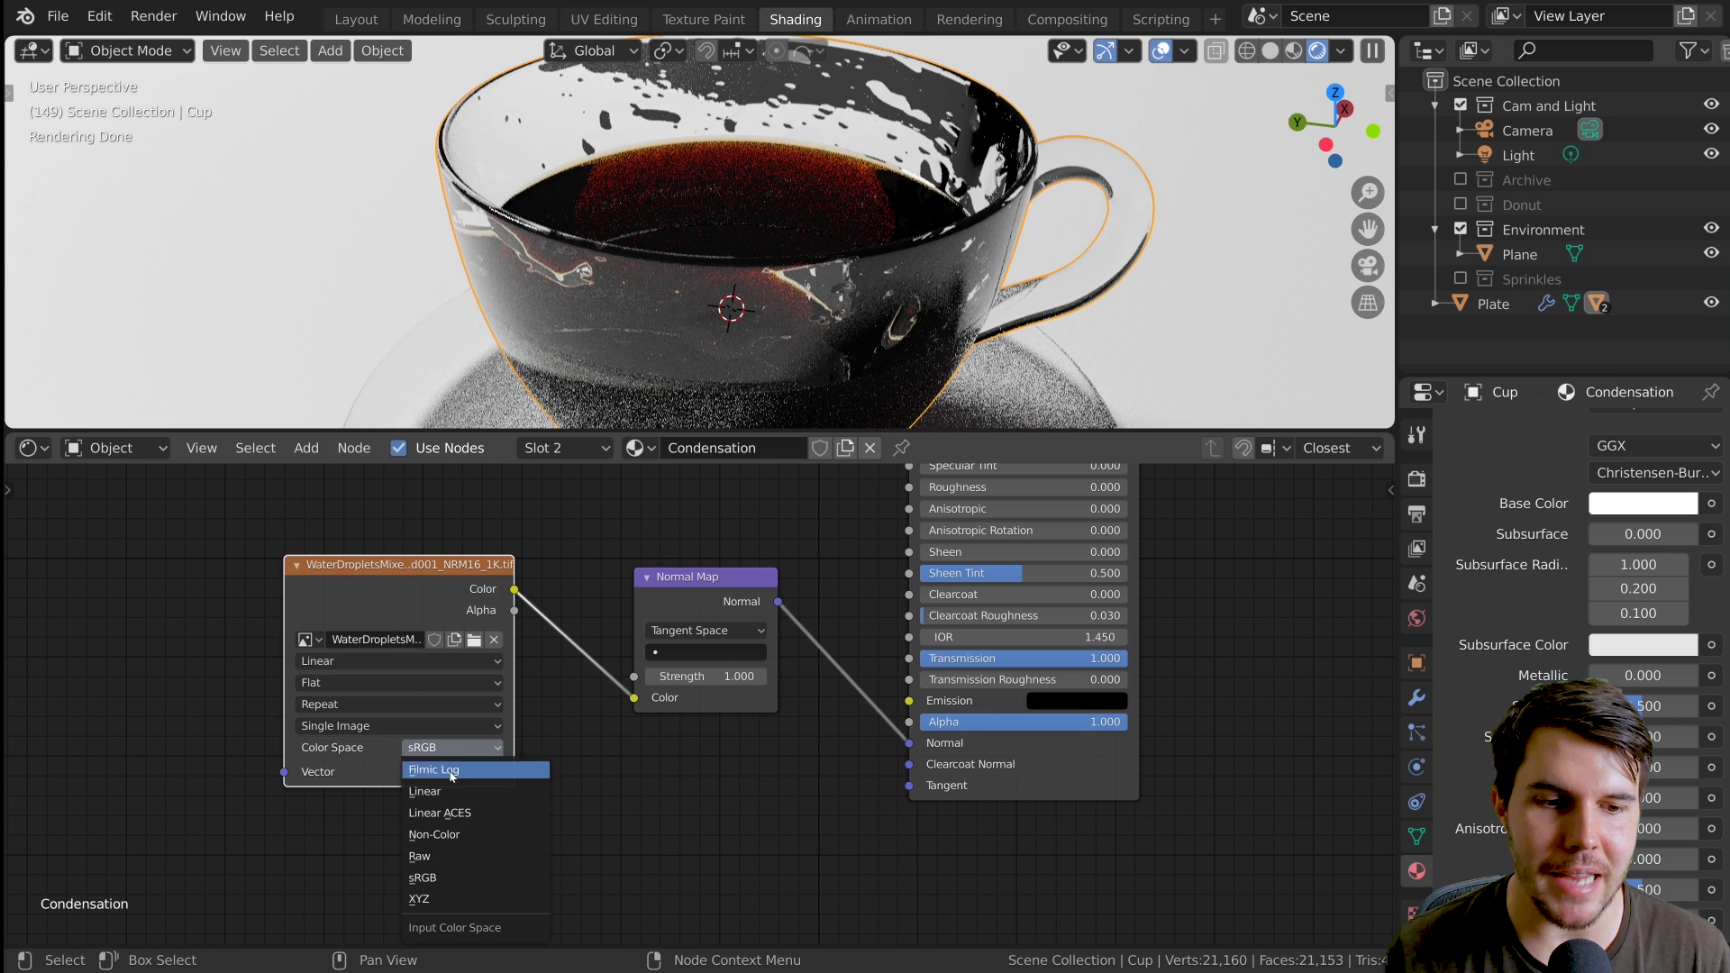
click(450, 834)
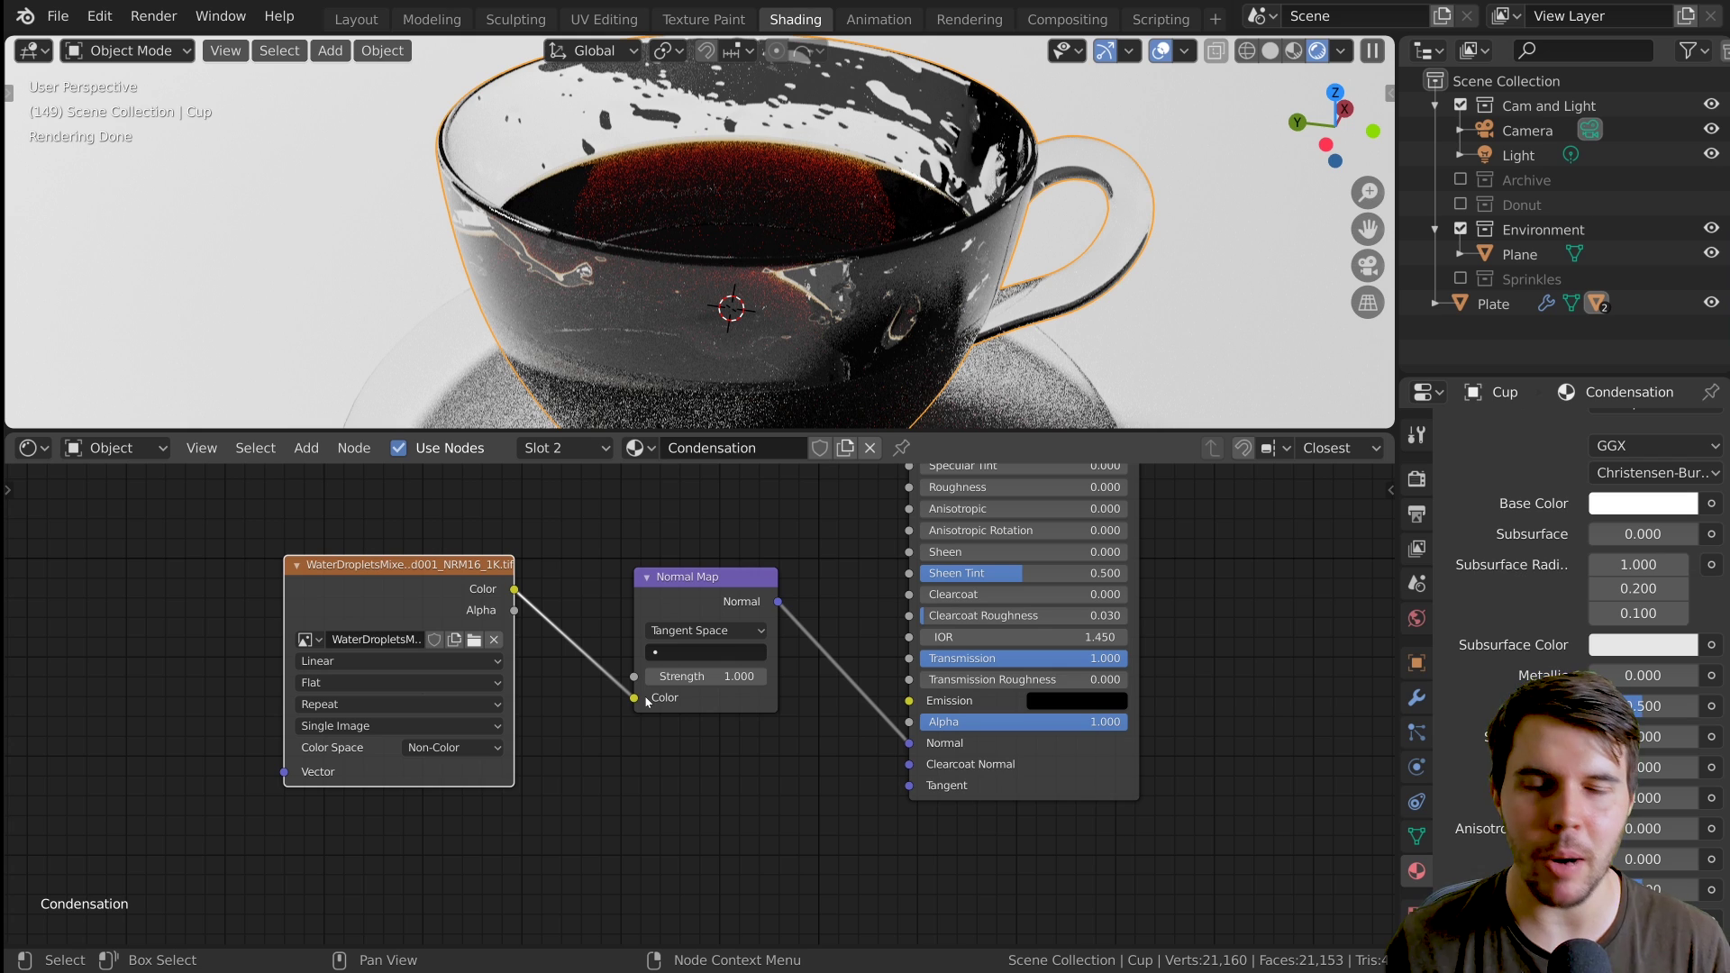
click(450, 748)
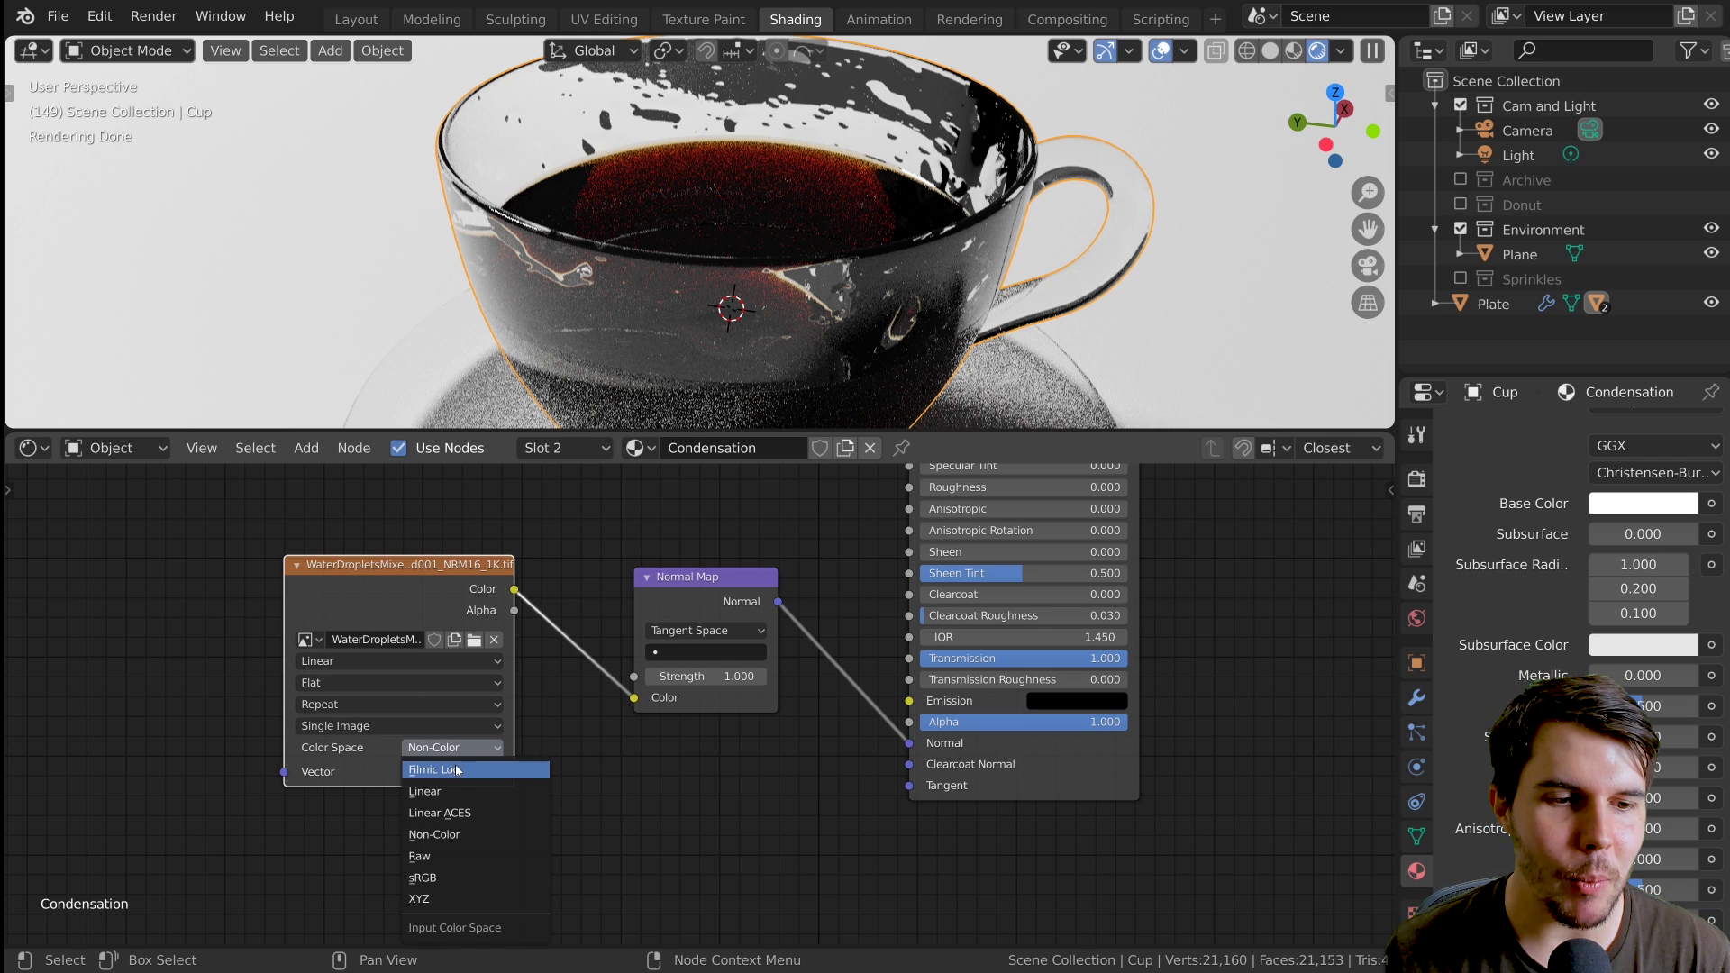
click(468, 836)
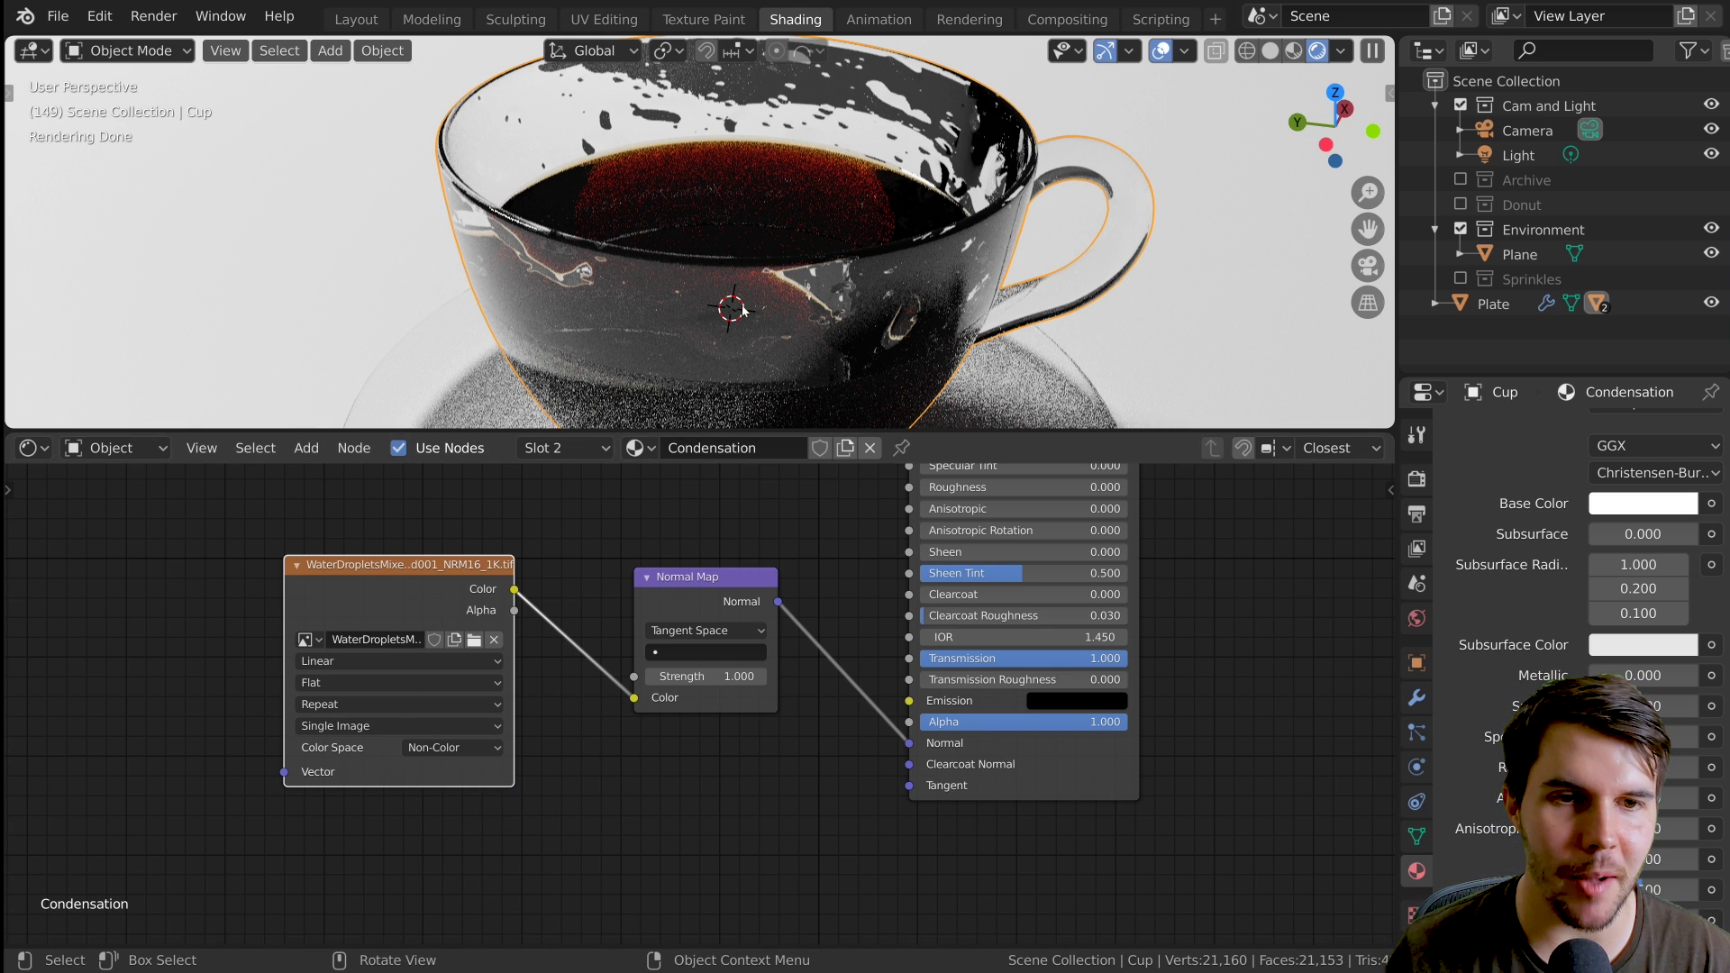
scroll(709, 231, down, 2)
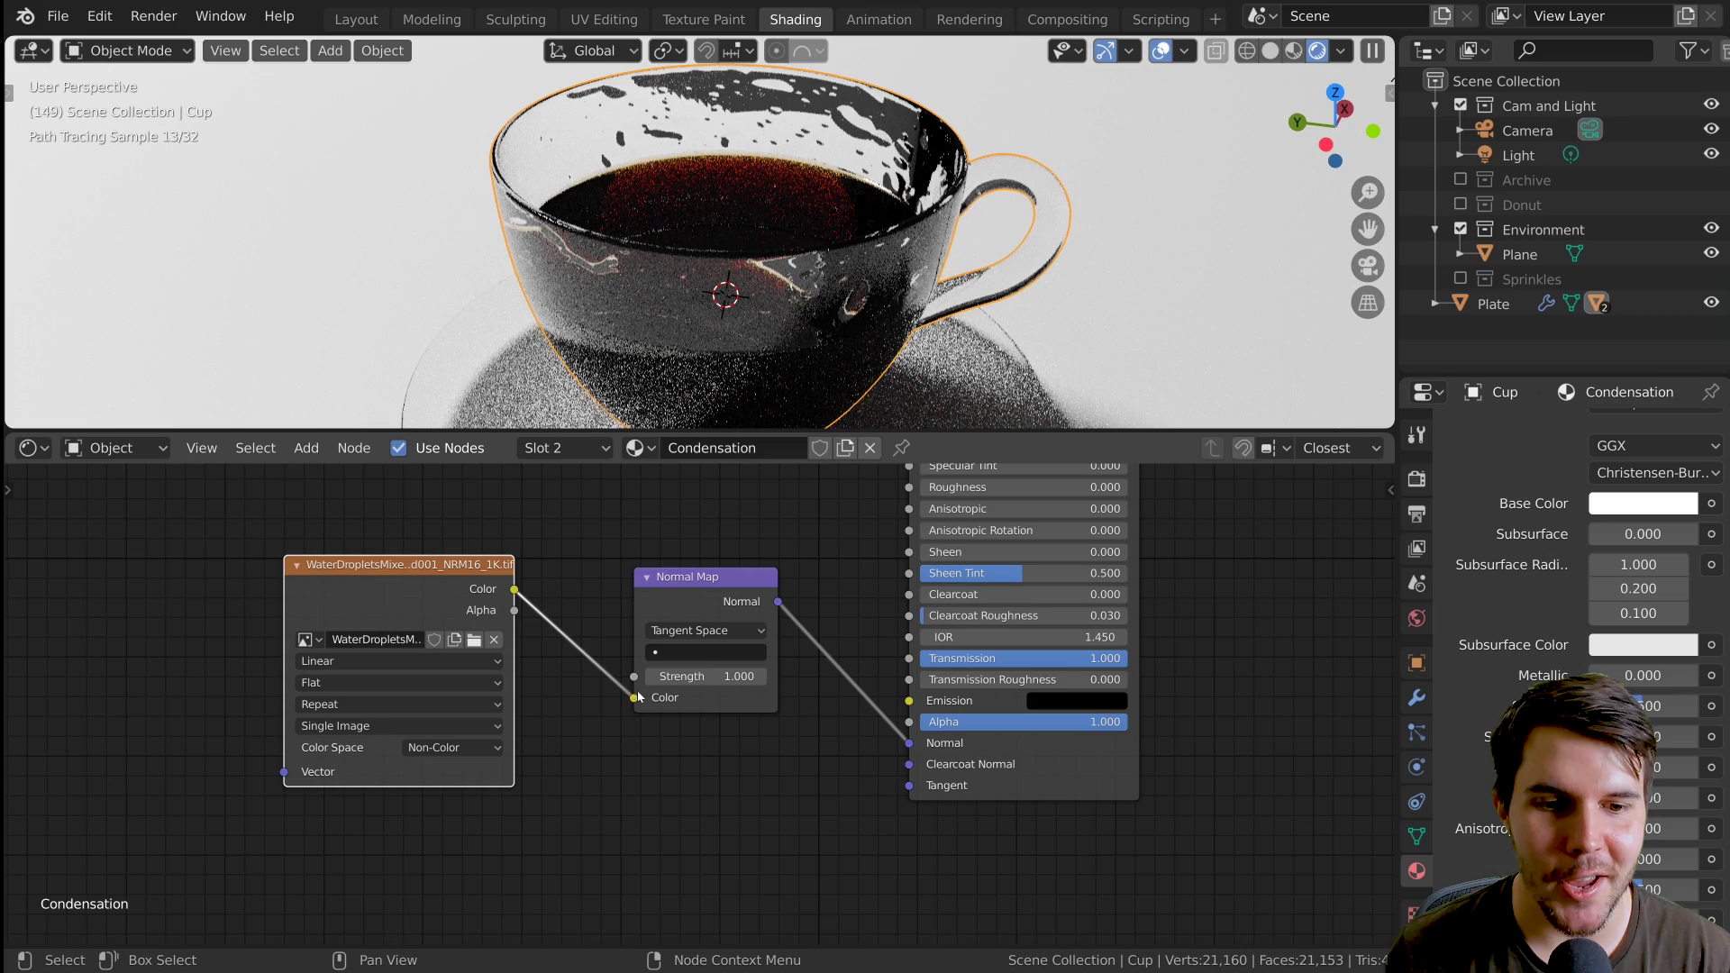
mouse_move(635, 697)
mouse_down()
mouse_move(591, 705)
mouse_move(634, 698)
mouse_up()
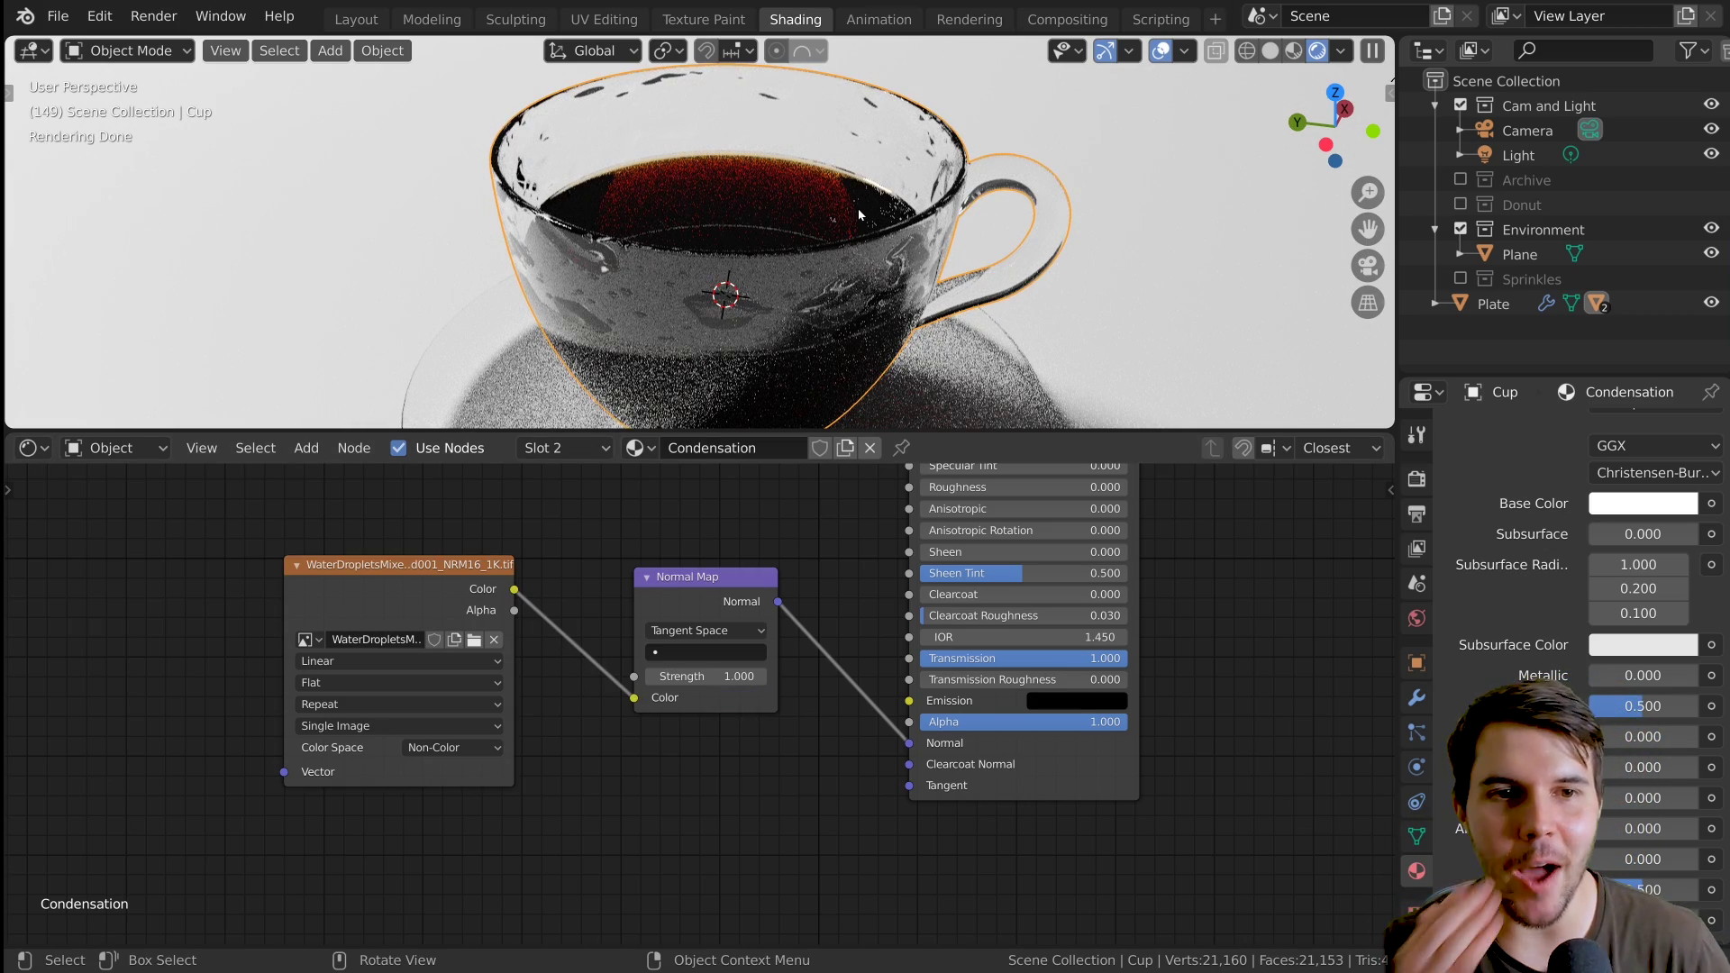
Examine the droplets on the rendered cup's wall up close, from above and from the side
scroll(819, 230, up, 5)
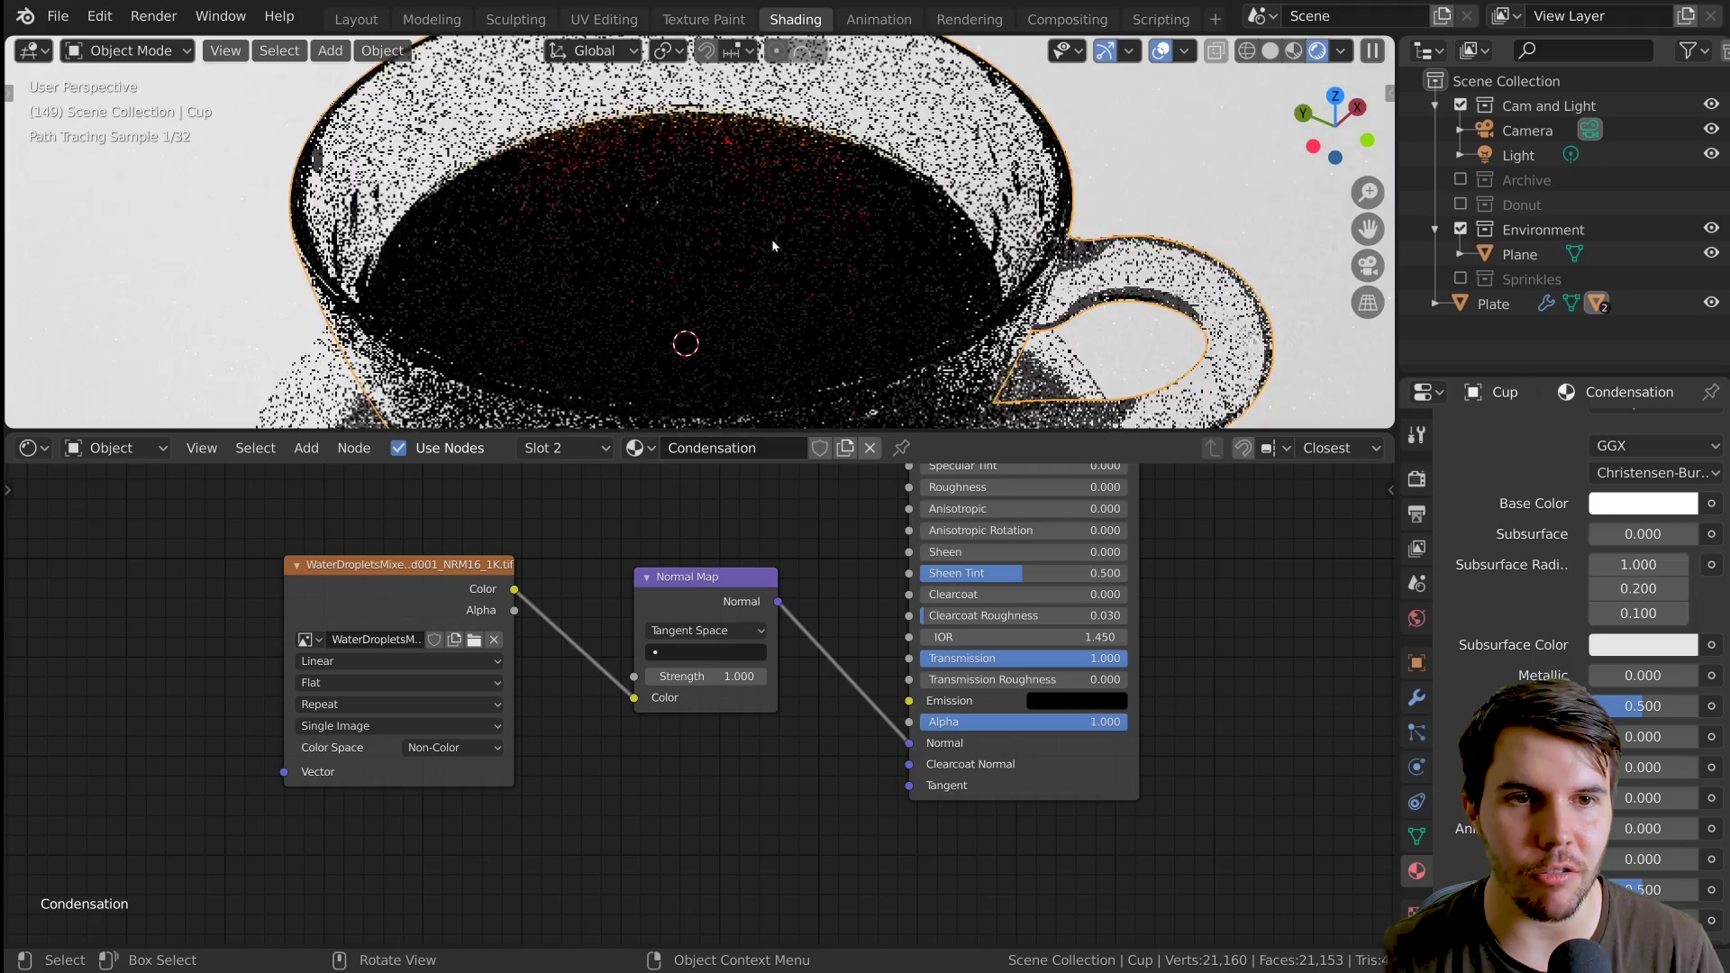
middle_drag(717, 237, 816, 217)
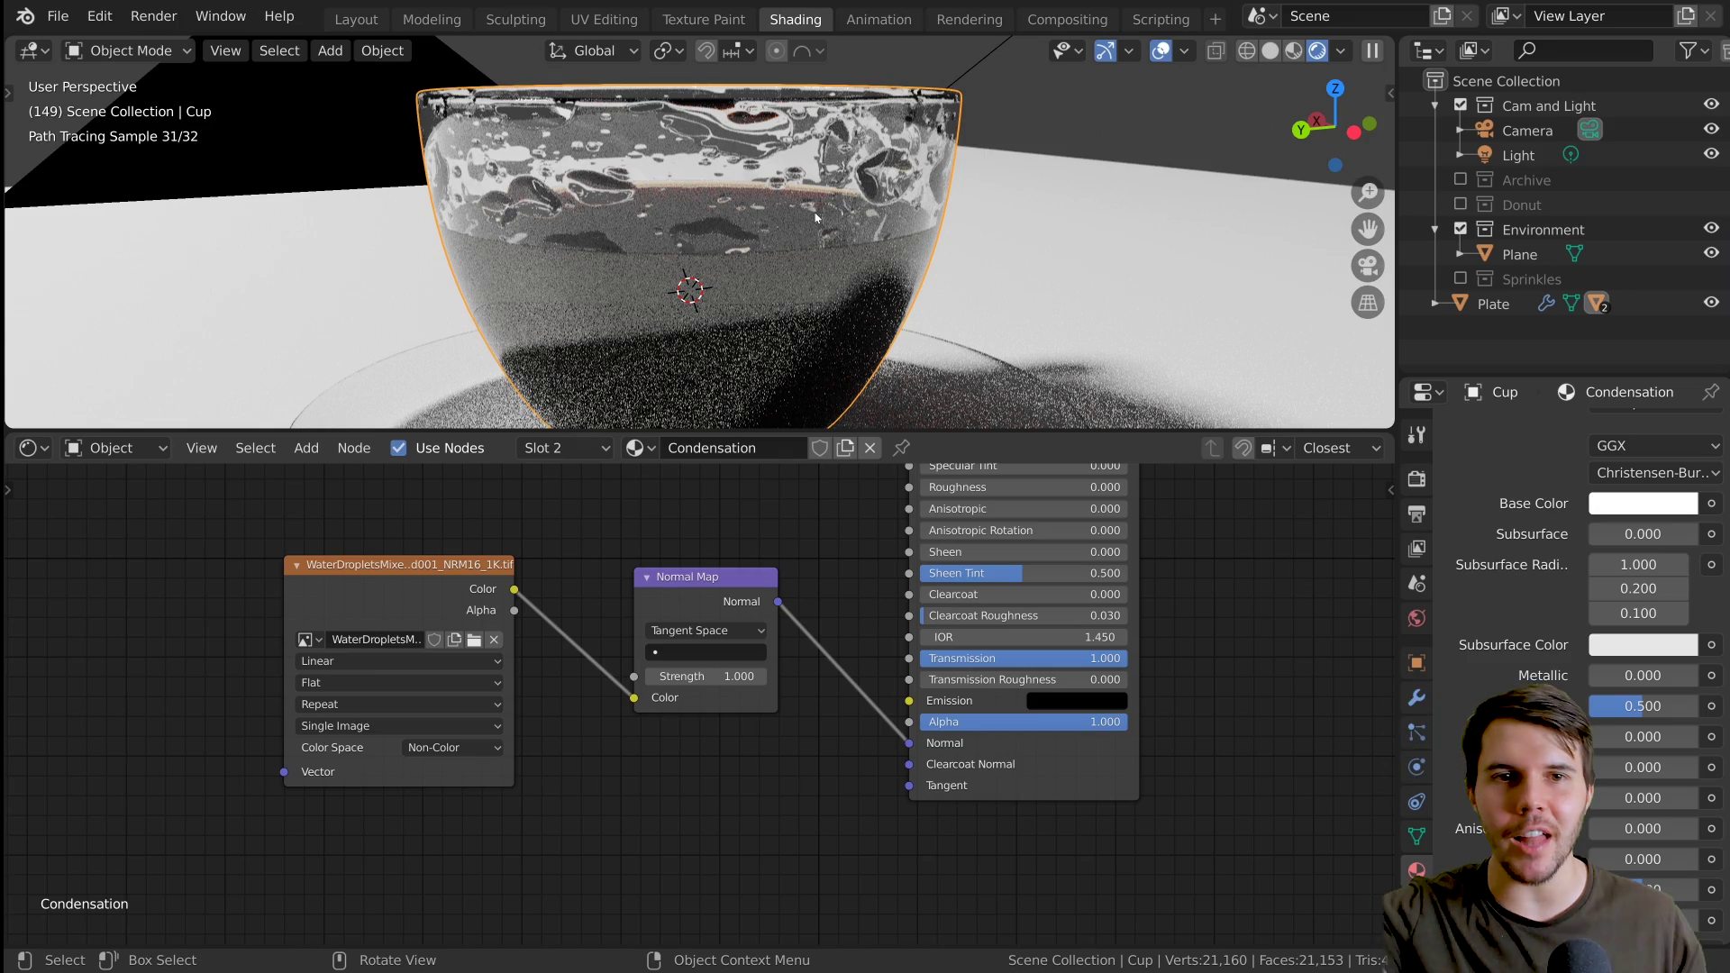
scroll(815, 218, down, 1)
middle_drag(815, 218, 778, 223)
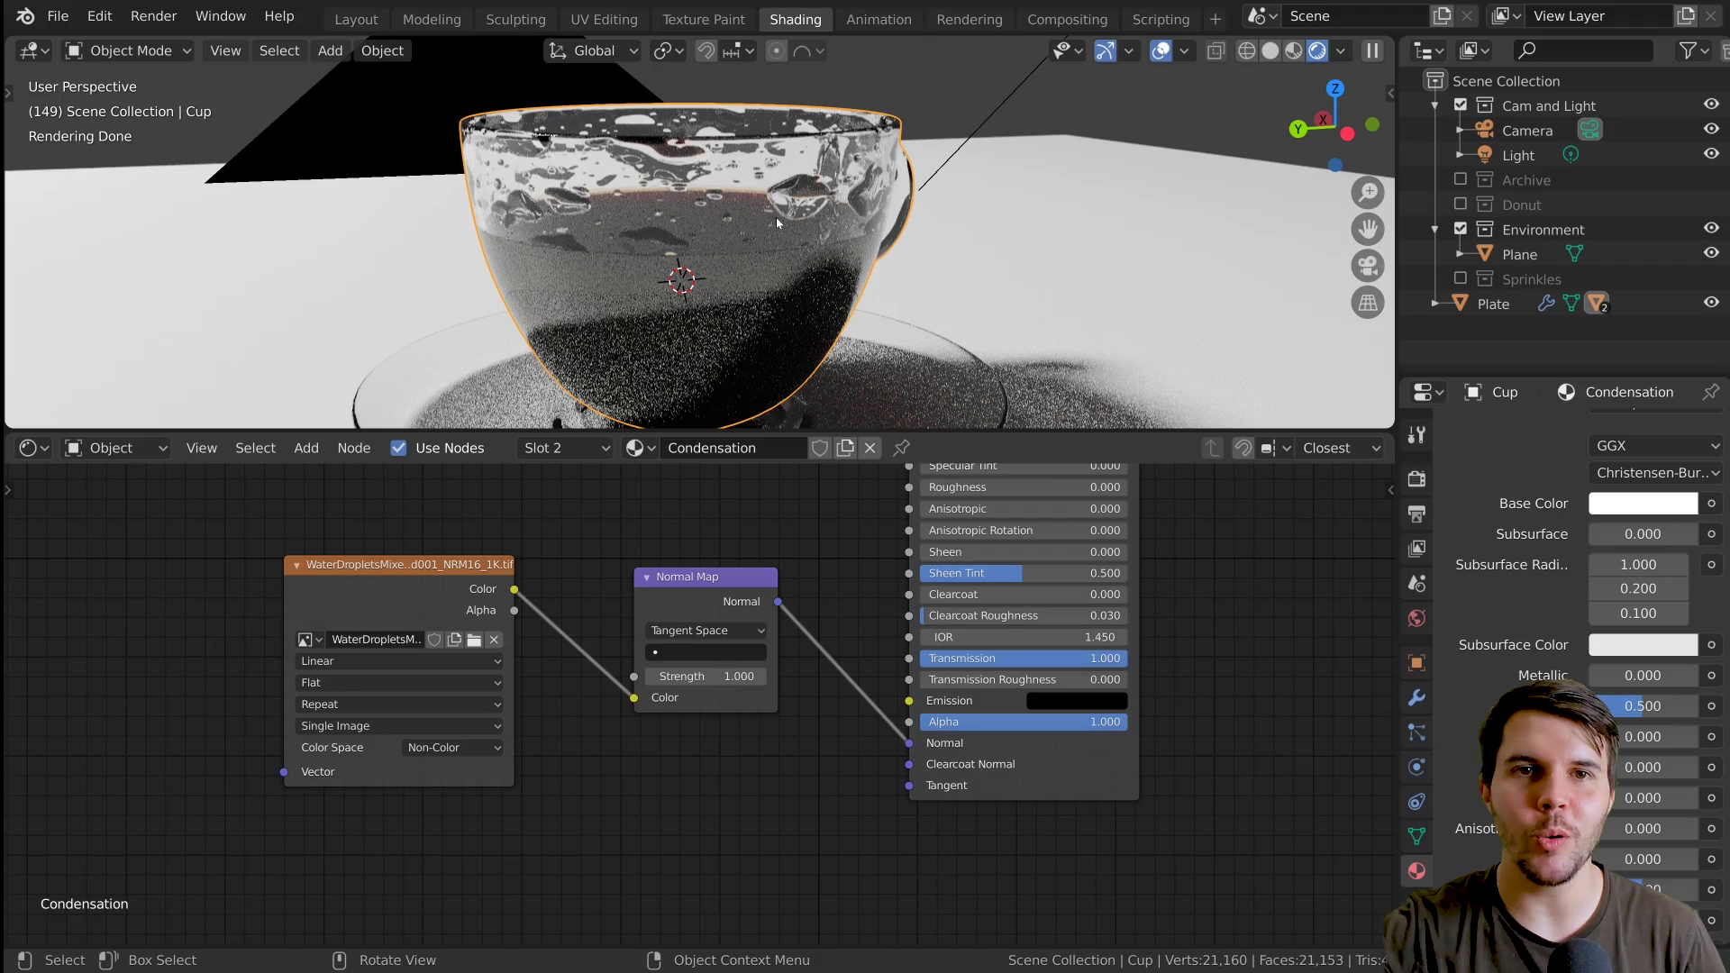
middle_drag(775, 218, 810, 239)
middle_drag(663, 209, 847, 229)
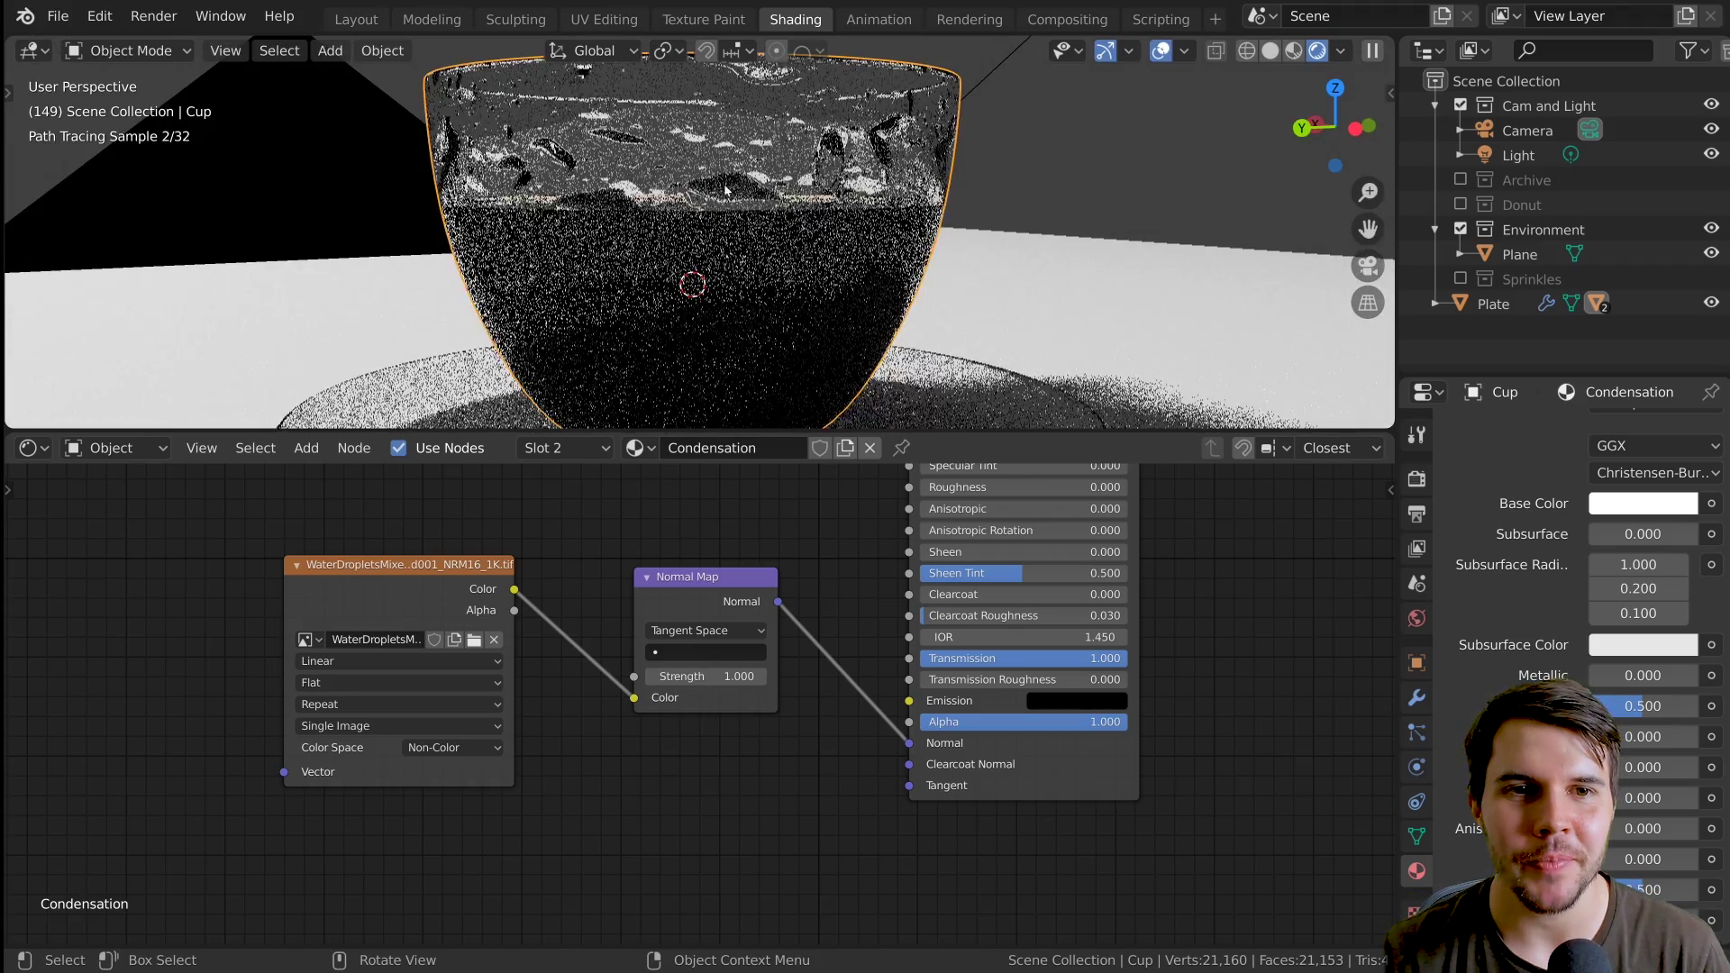
scroll(846, 230, down, 1)
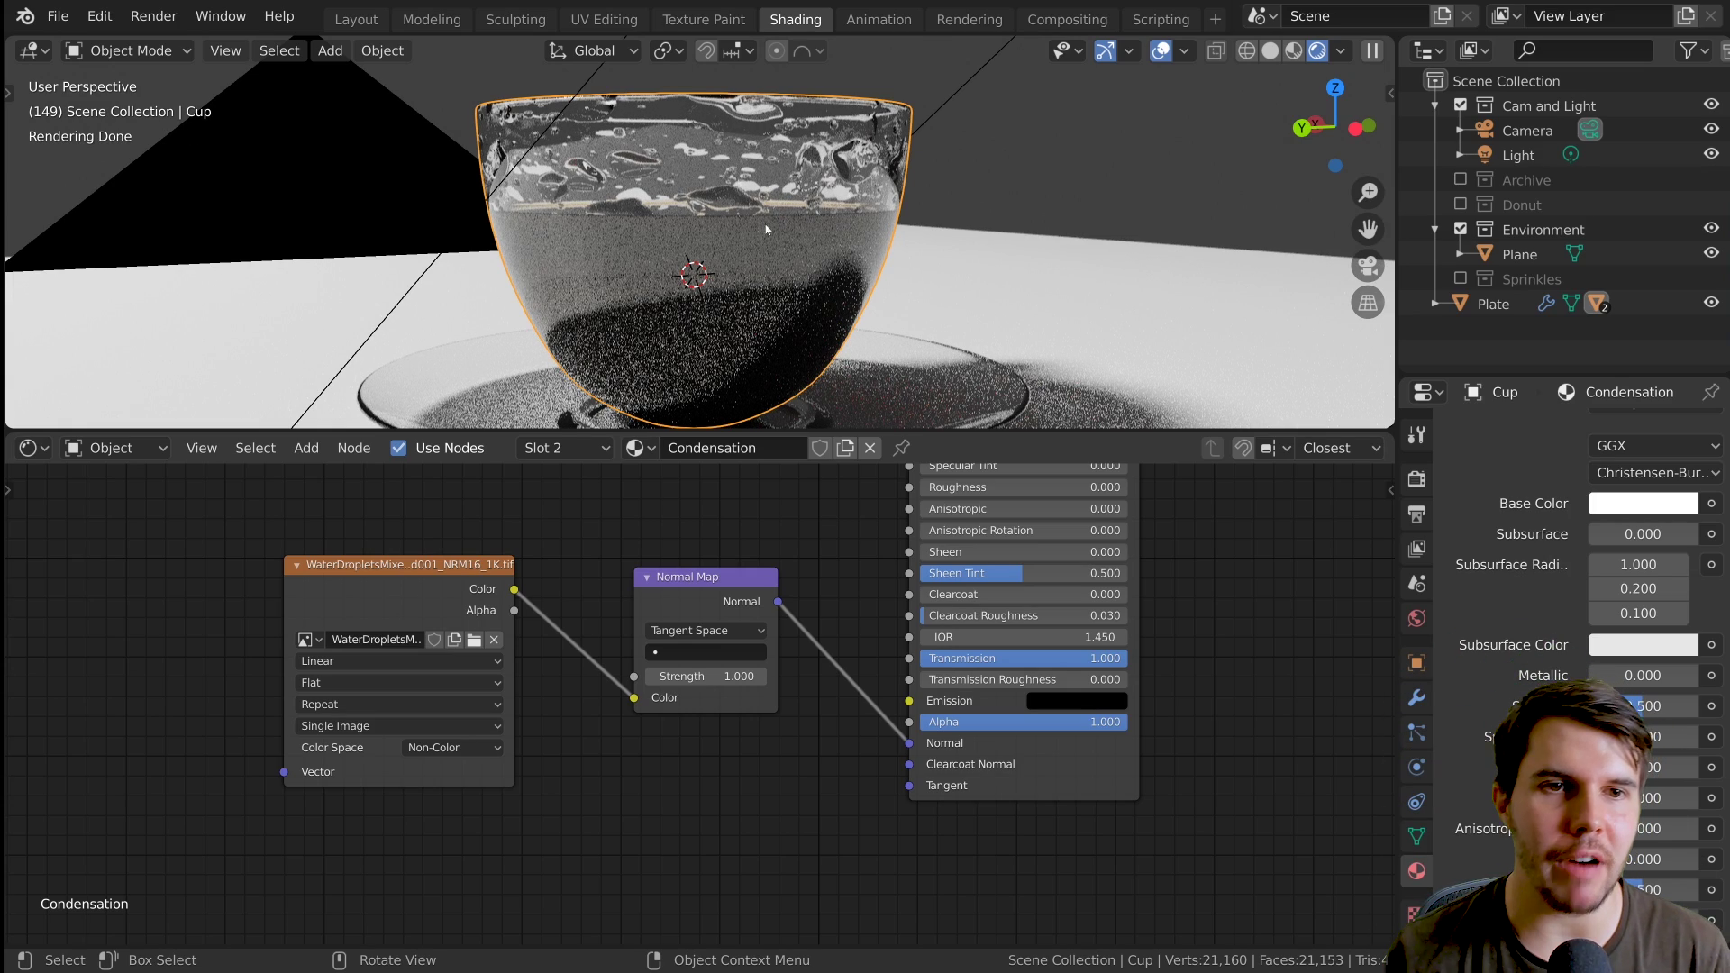
Switch to the UV Editing workspace and select the cup's main UV island over the water-droplets image
click(607, 20)
scroll(1045, 486, down, 5)
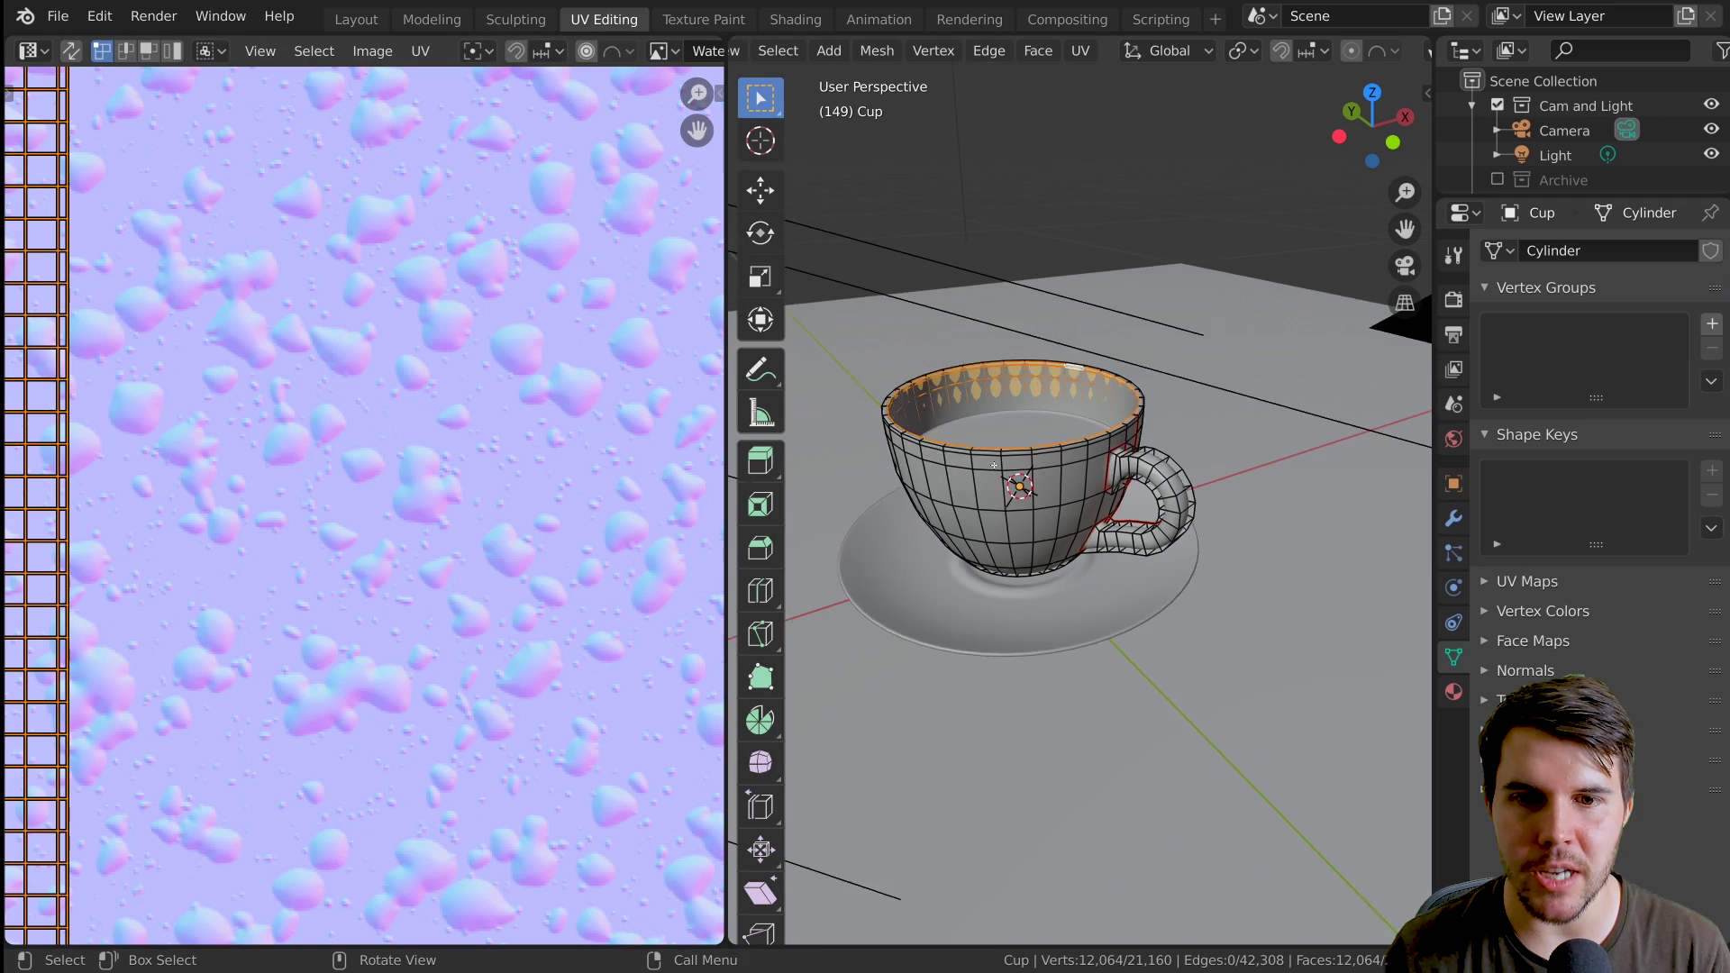
key(a)
scroll(451, 453, down, 6)
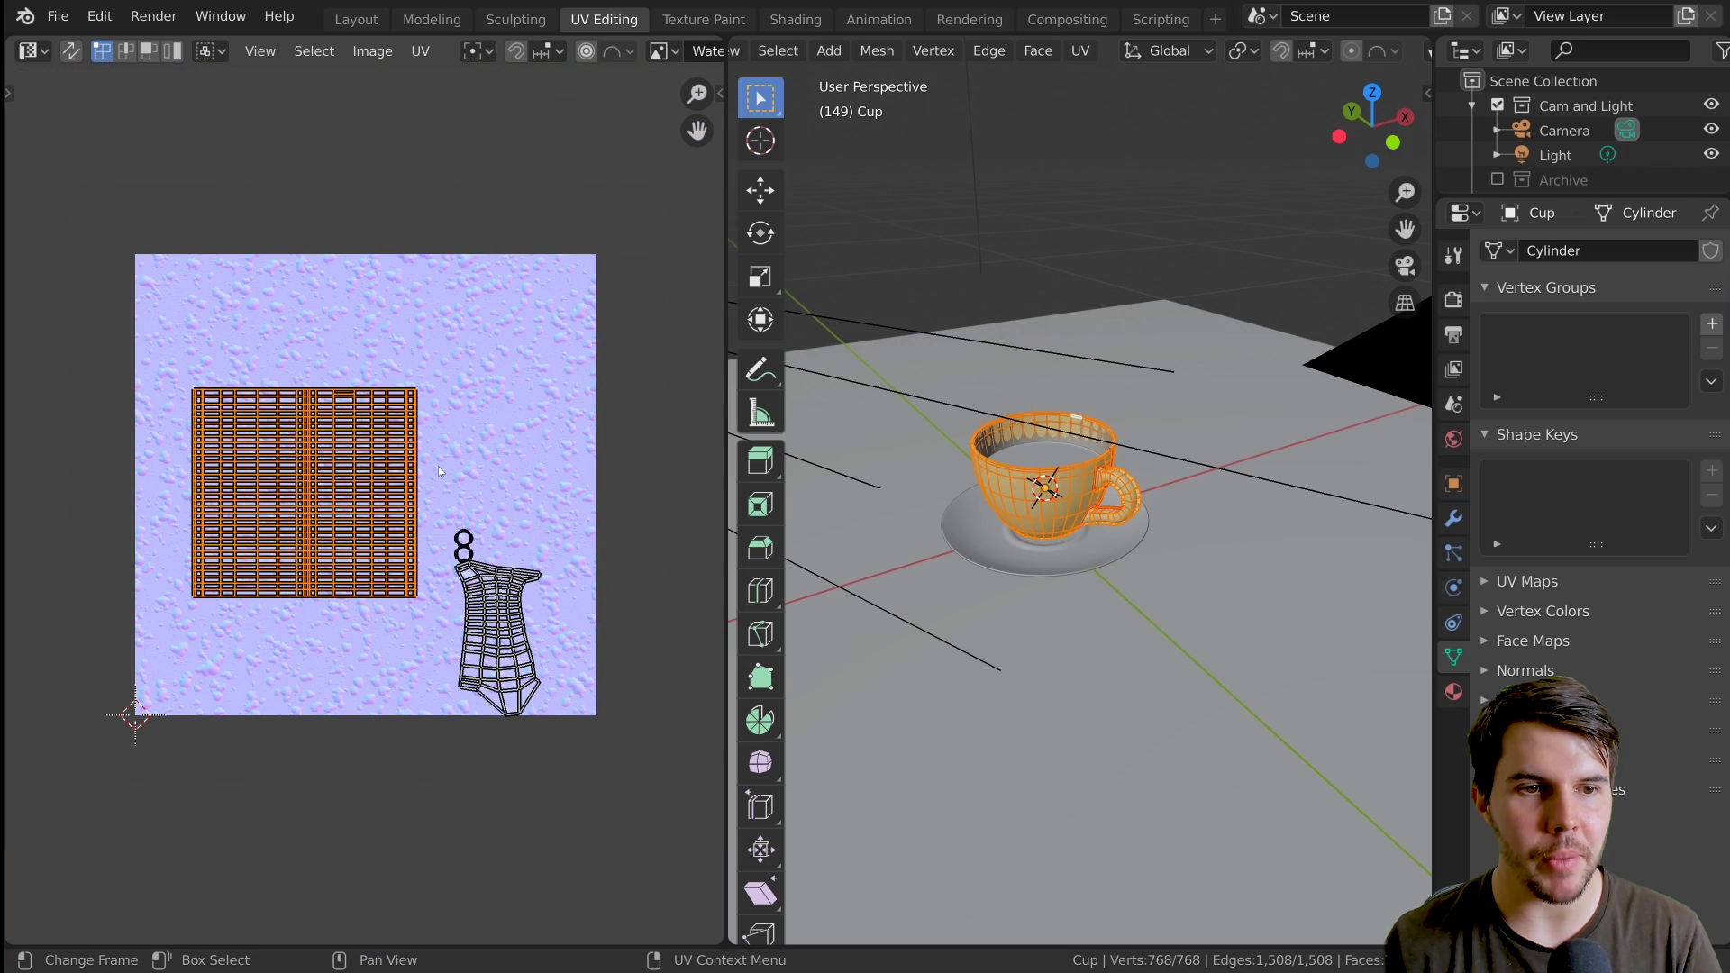
scroll(1046, 505, up, 2)
scroll(334, 354, up, 2)
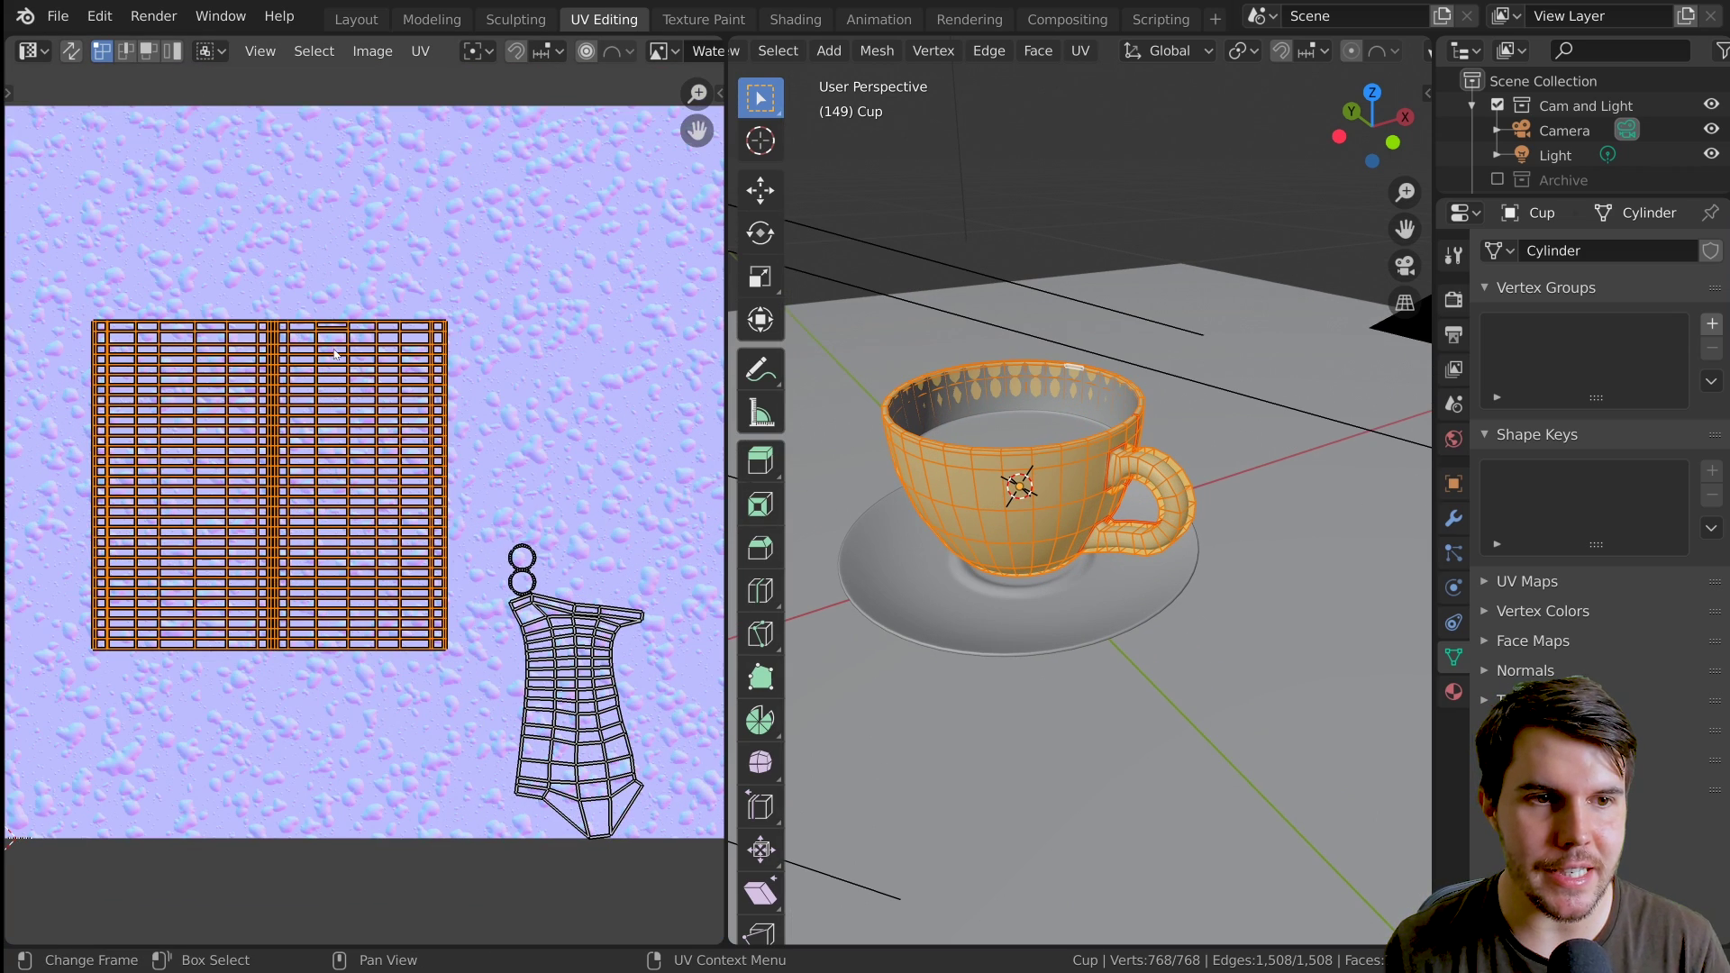
scroll(402, 333, up, 2)
scroll(390, 349, down, 2)
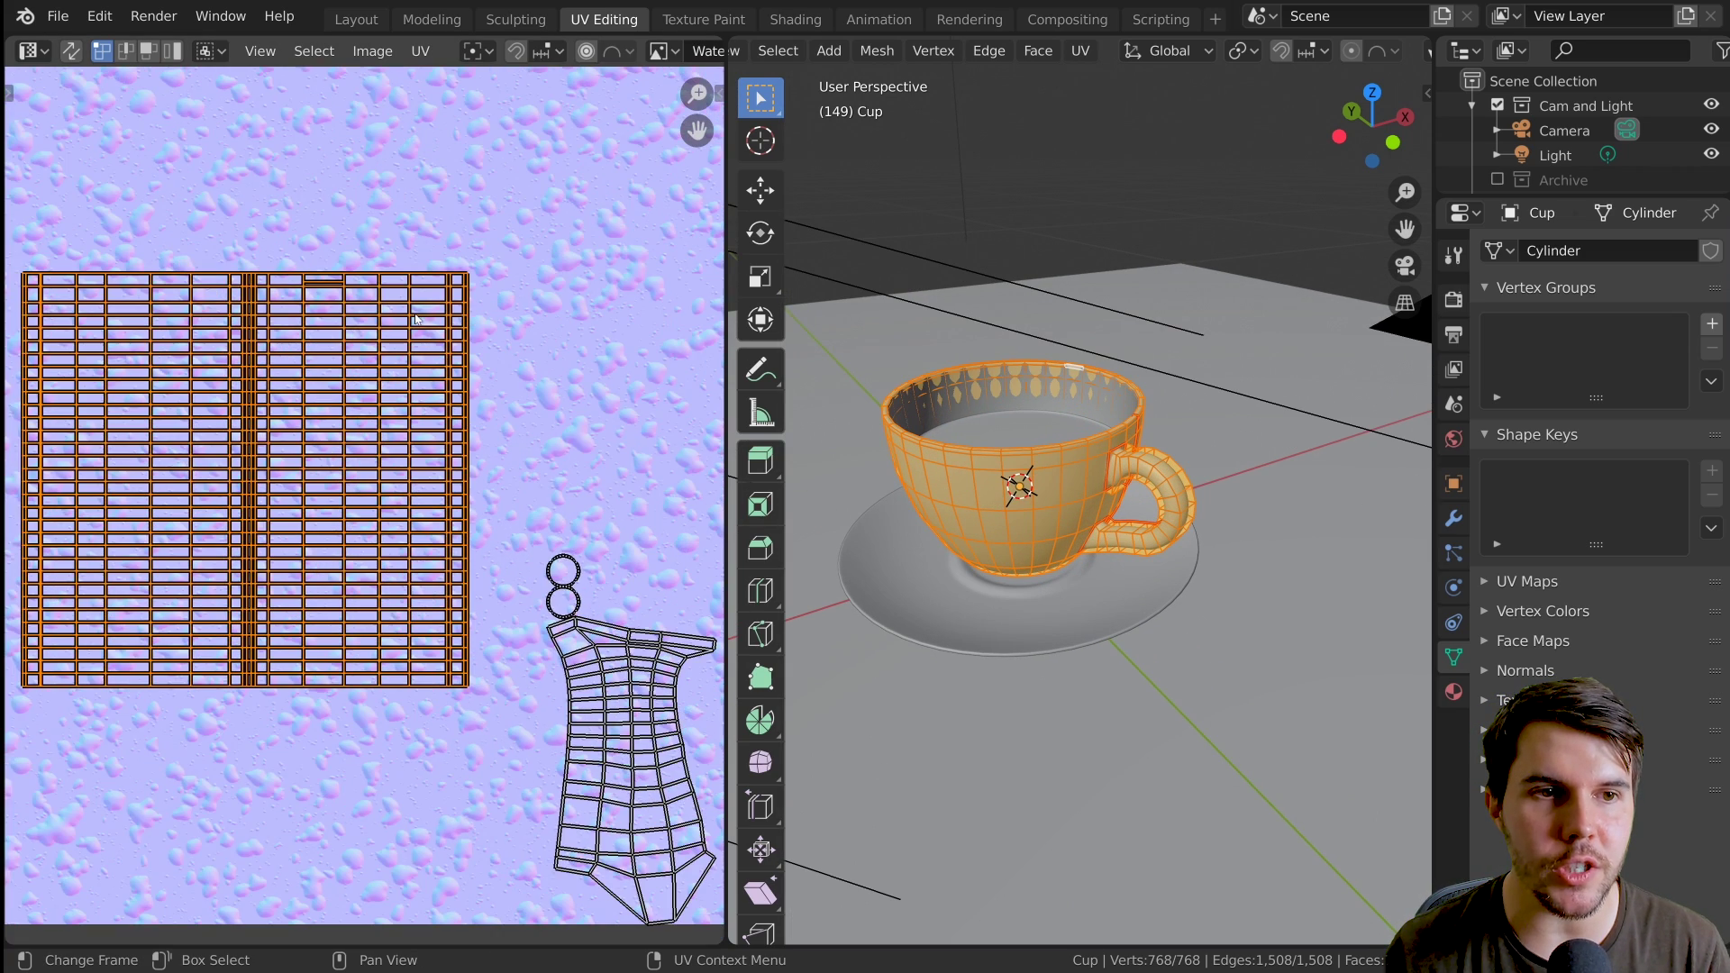
scroll(1062, 437, up, 1)
scroll(1082, 51, right, 5)
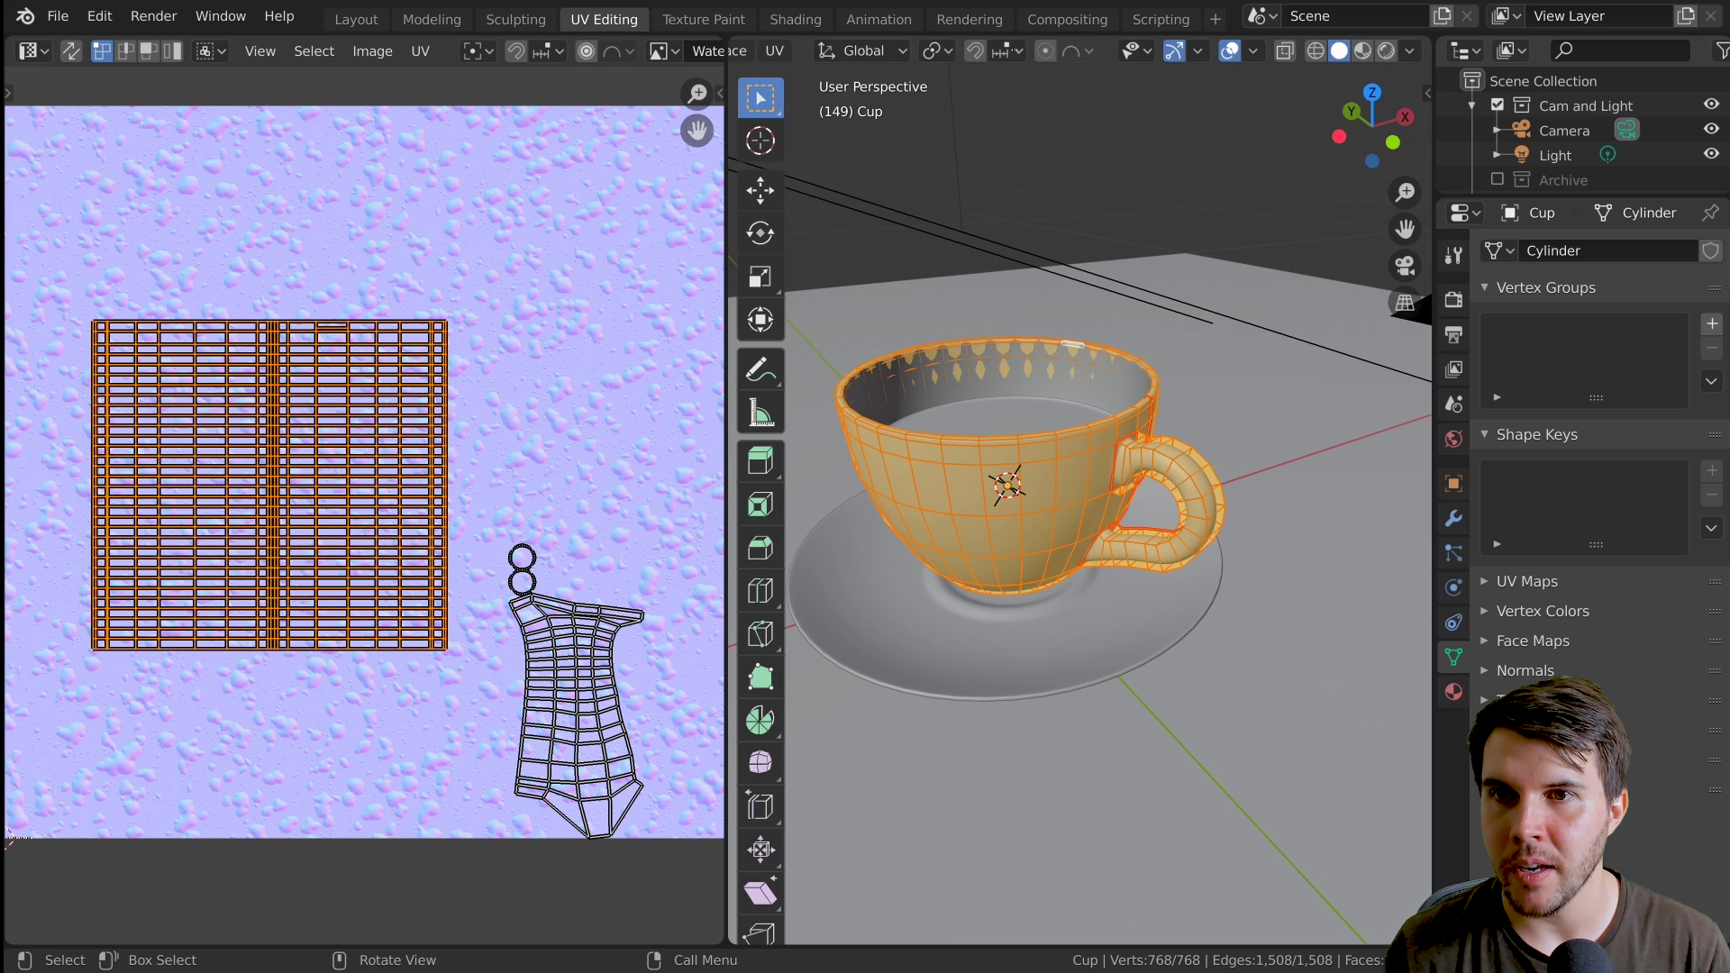
Set the 3D viewport to material preview shading and leave and re-enter Edit Mode to compare the cup's droplets without the mesh overlay
click(1364, 52)
scroll(1087, 457, up, 1)
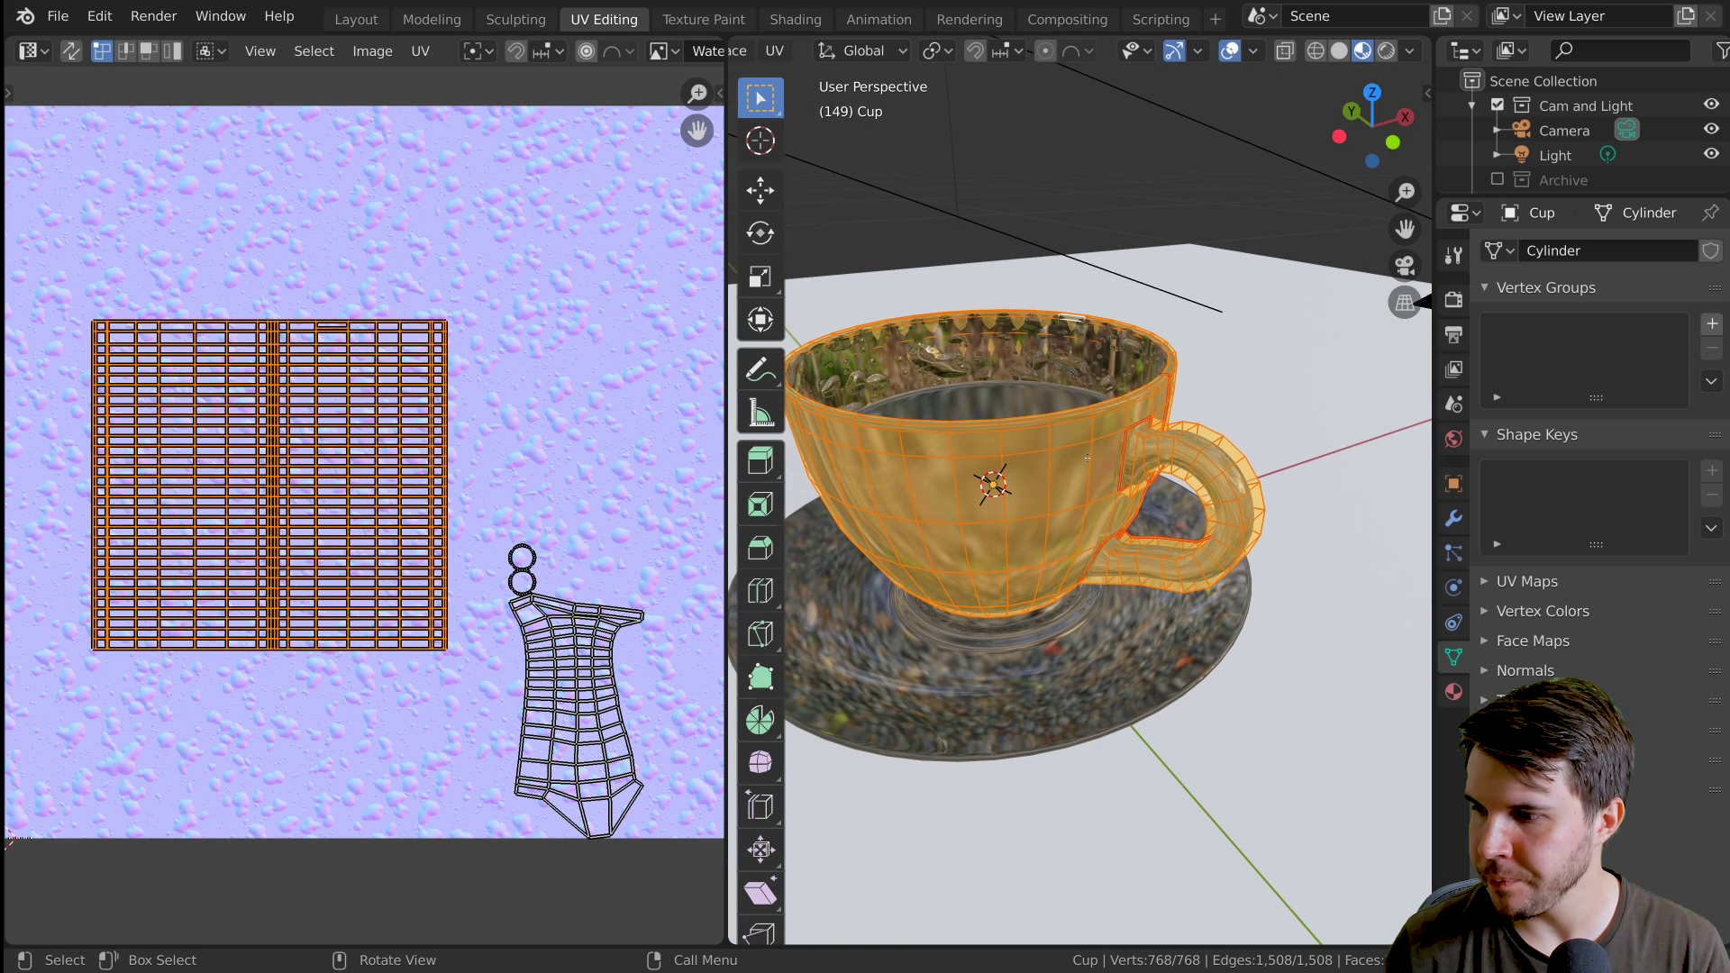
scroll(1060, 488, up, 5)
scroll(1143, 702, down, 3)
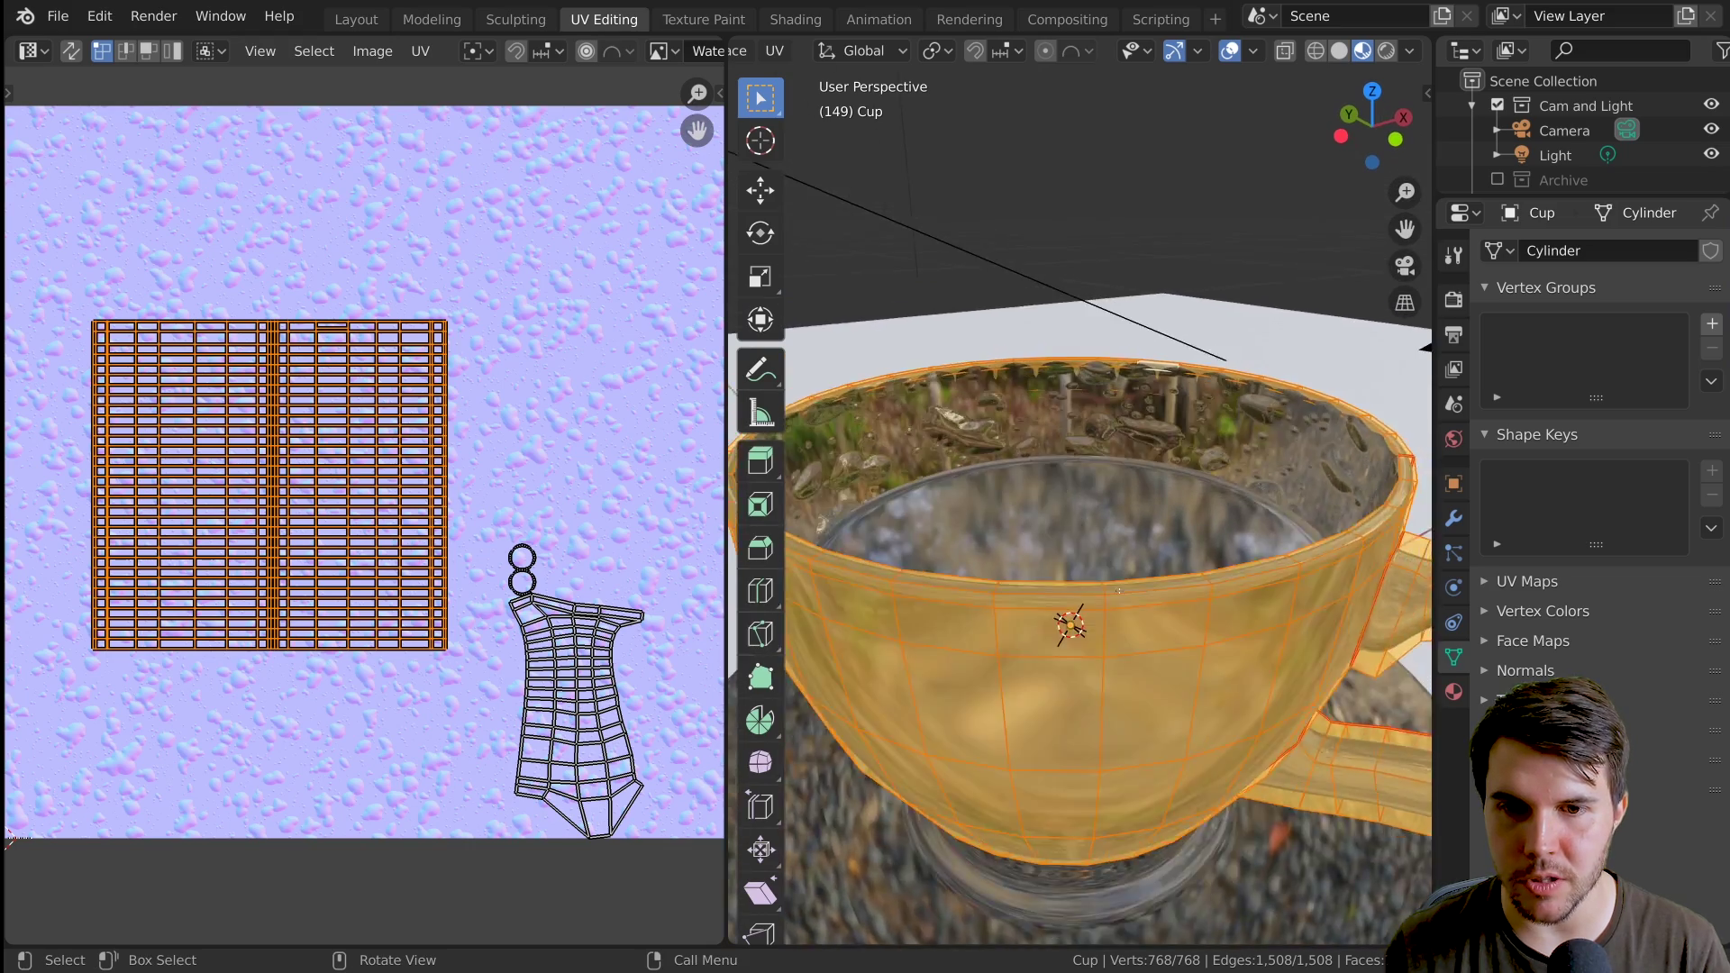
scroll(1143, 700, down, 1)
key(Tab)
mouse_move(1144, 700)
middle_down()
mouse_move(1147, 684)
mouse_move(1144, 707)
middle_up()
scroll(1142, 703, up, 3)
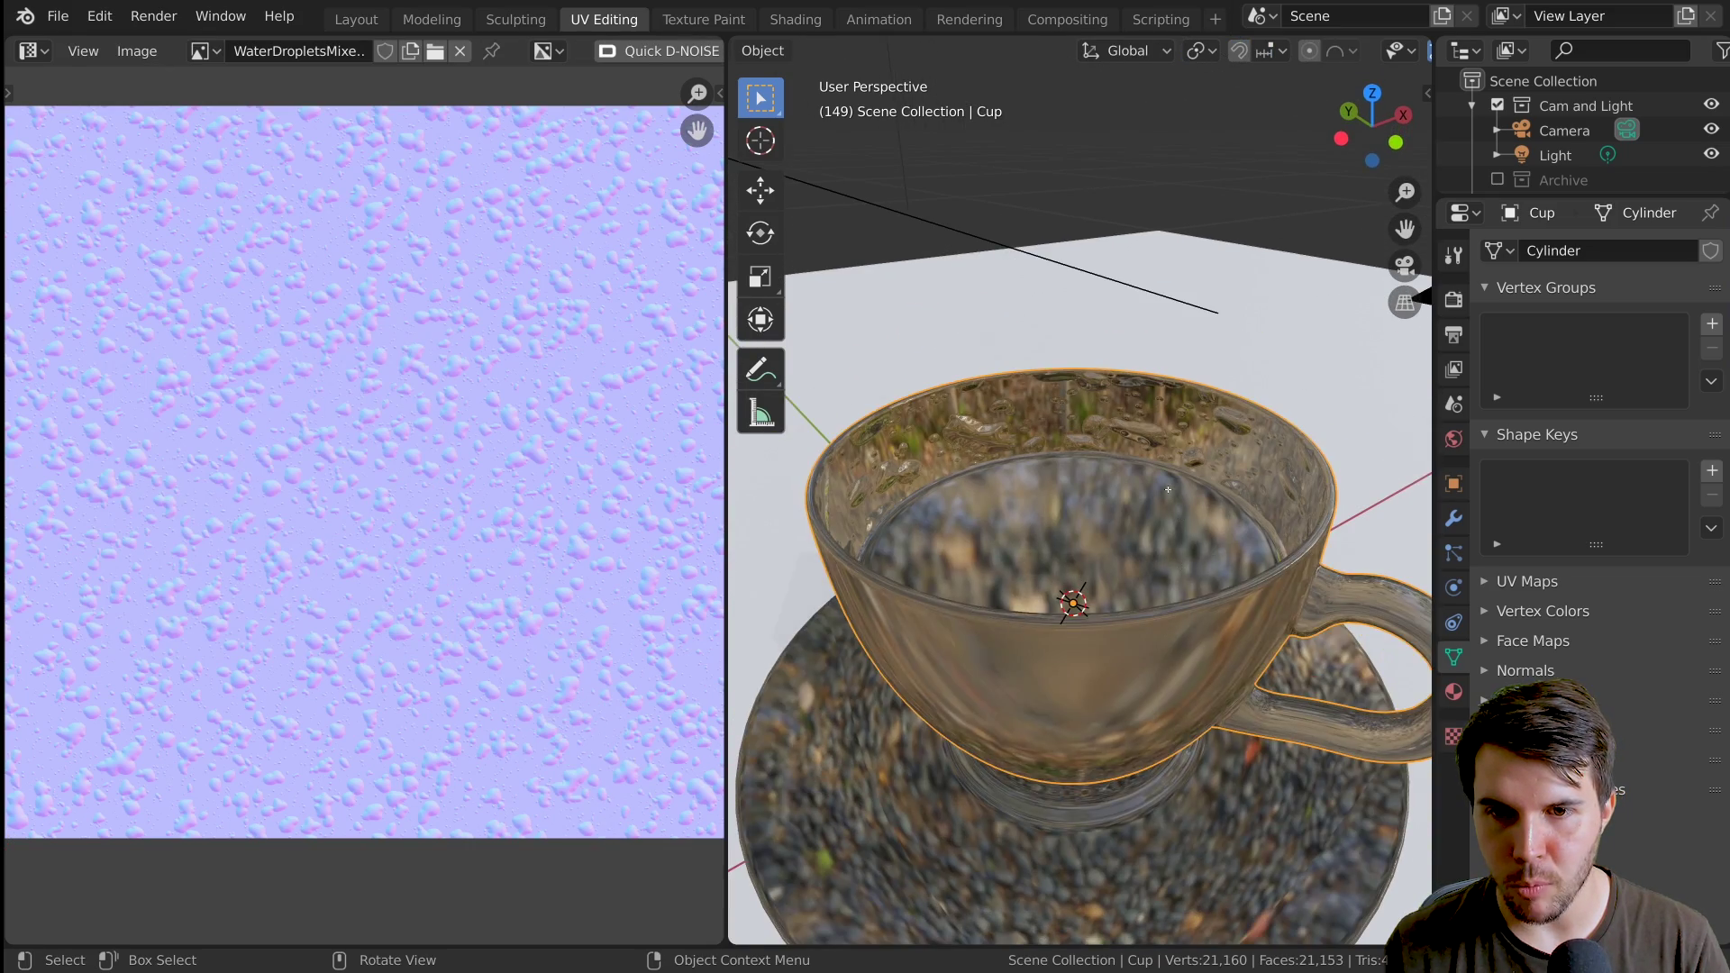
key(Tab)
scroll(1131, 541, up, 1)
middle_drag(1131, 541, 1164, 460)
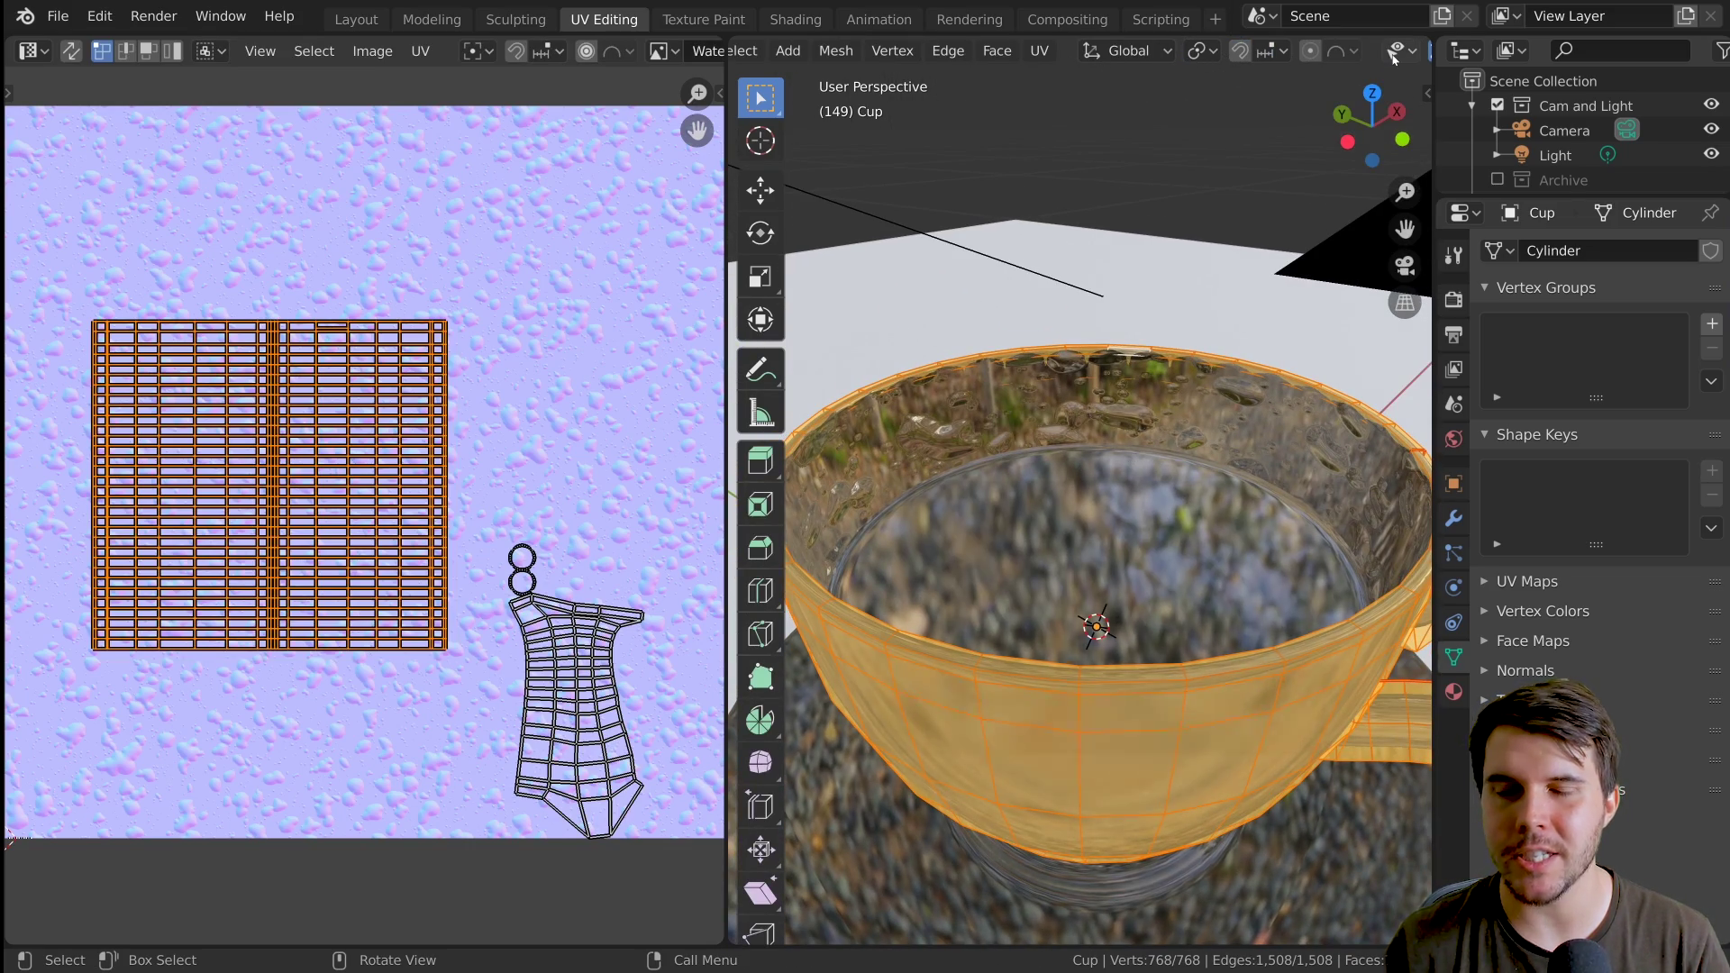
Examine the size and shape of the droplets around the cup's inner wall above the coffee
scroll(1190, 510, up, 4)
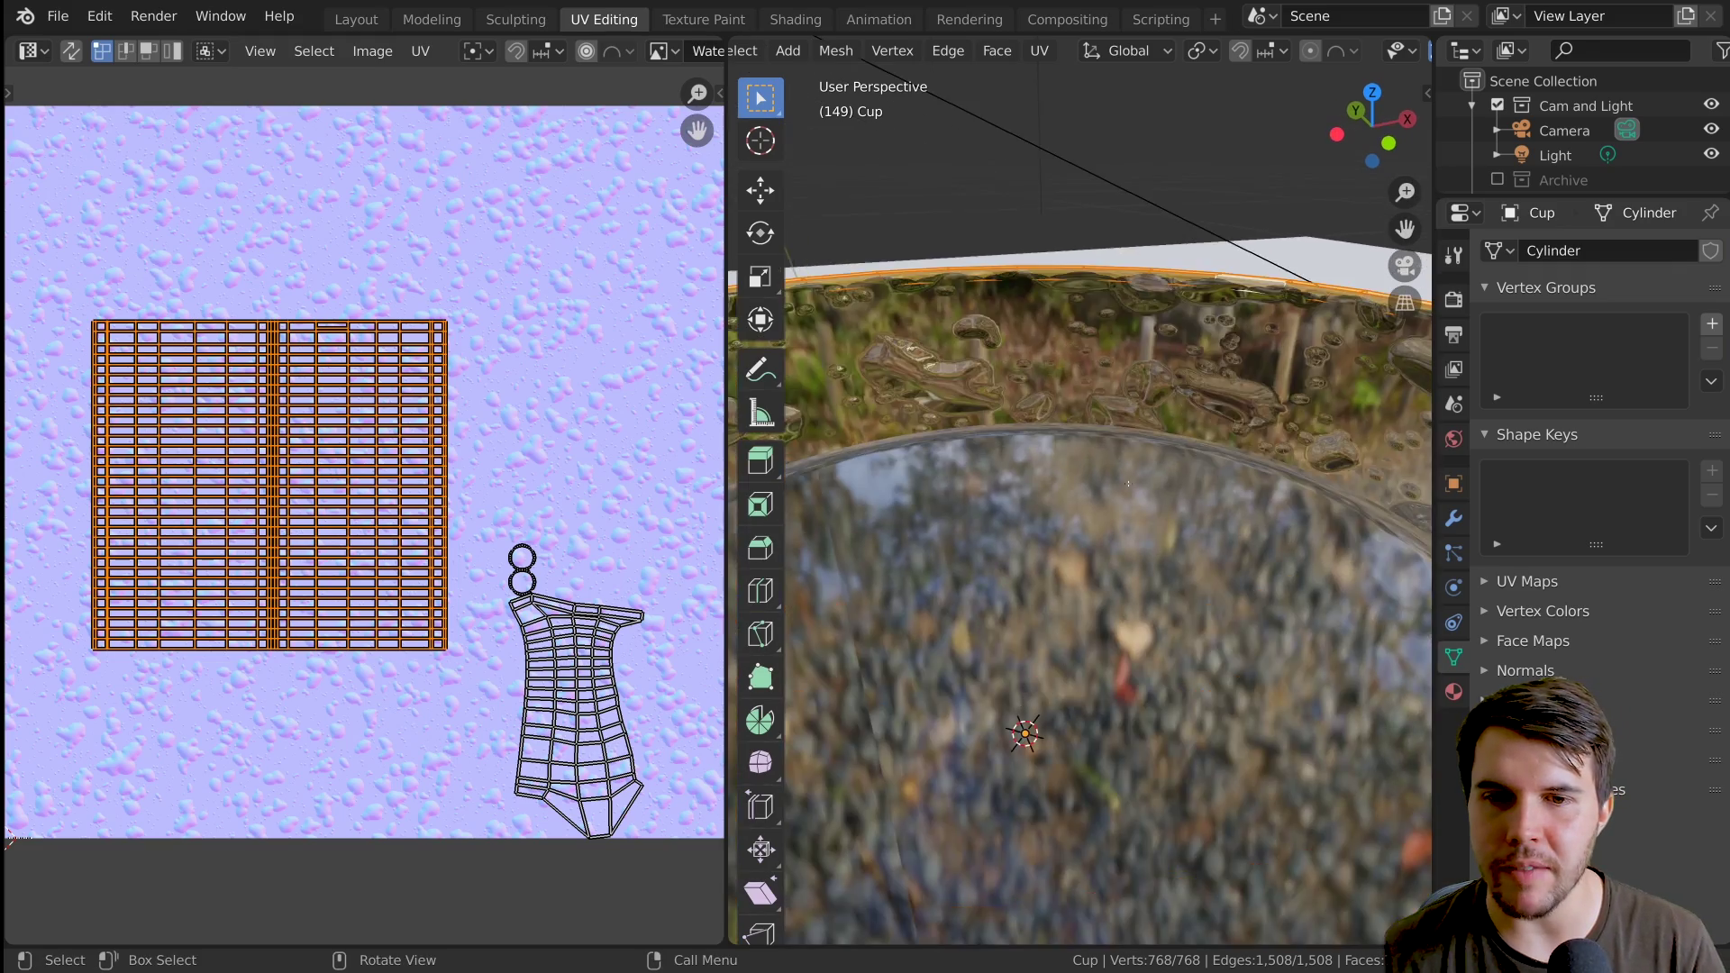
middle_drag(1221, 489, 1234, 456)
scroll(1235, 456, down, 4)
scroll(1162, 405, up, 4)
middle_drag(1137, 389, 1104, 374)
scroll(1132, 335, down, 4)
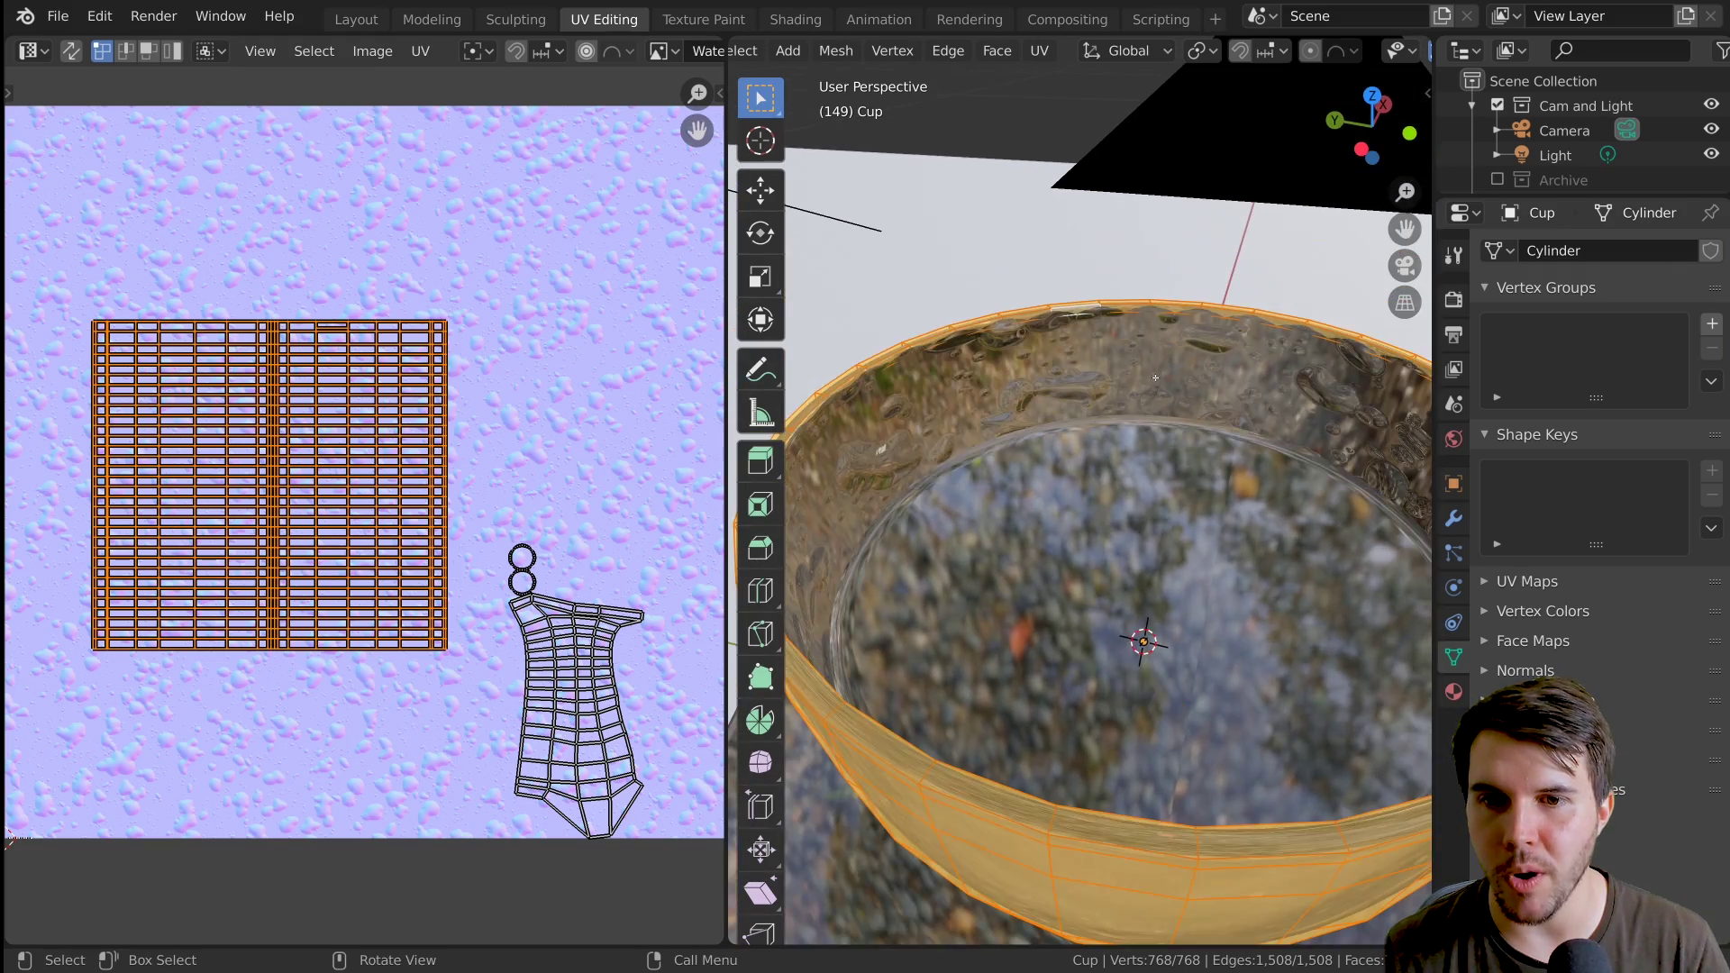
Scale up the cup body's UV island about 2.5 times so it is slightly taller than the droplets image, and check the droplets
scroll(450, 491, down, 4)
scroll(549, 525, up, 3)
middle_drag(447, 517, 418, 430)
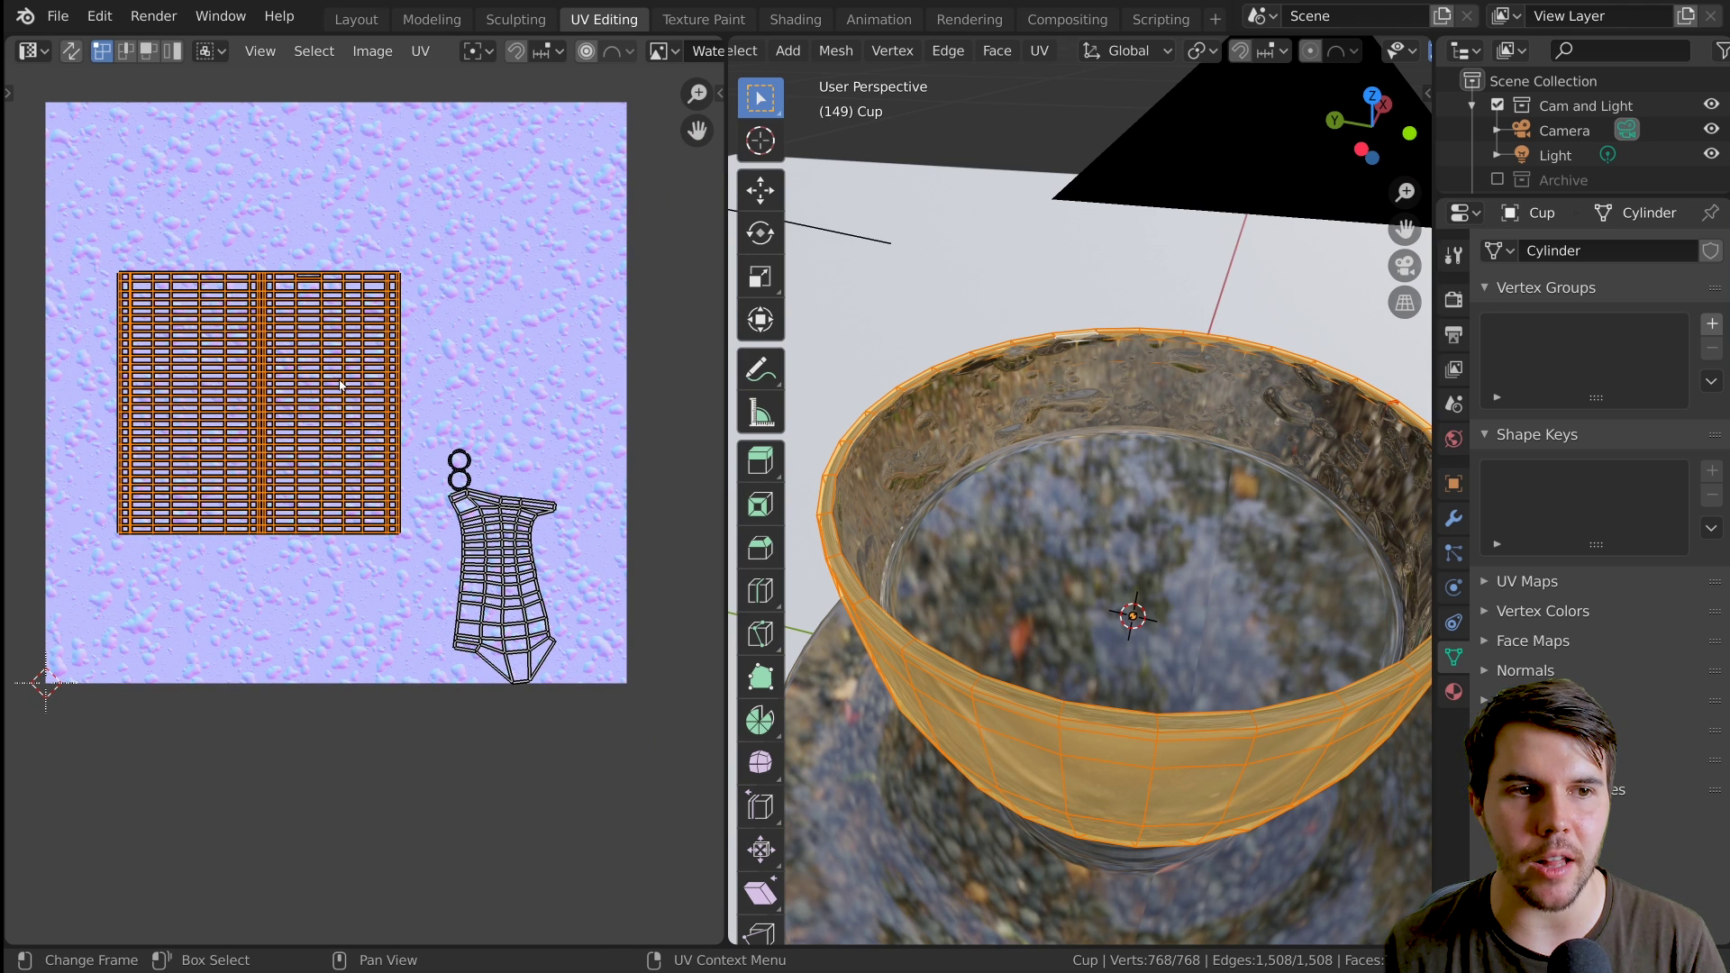
key(s)
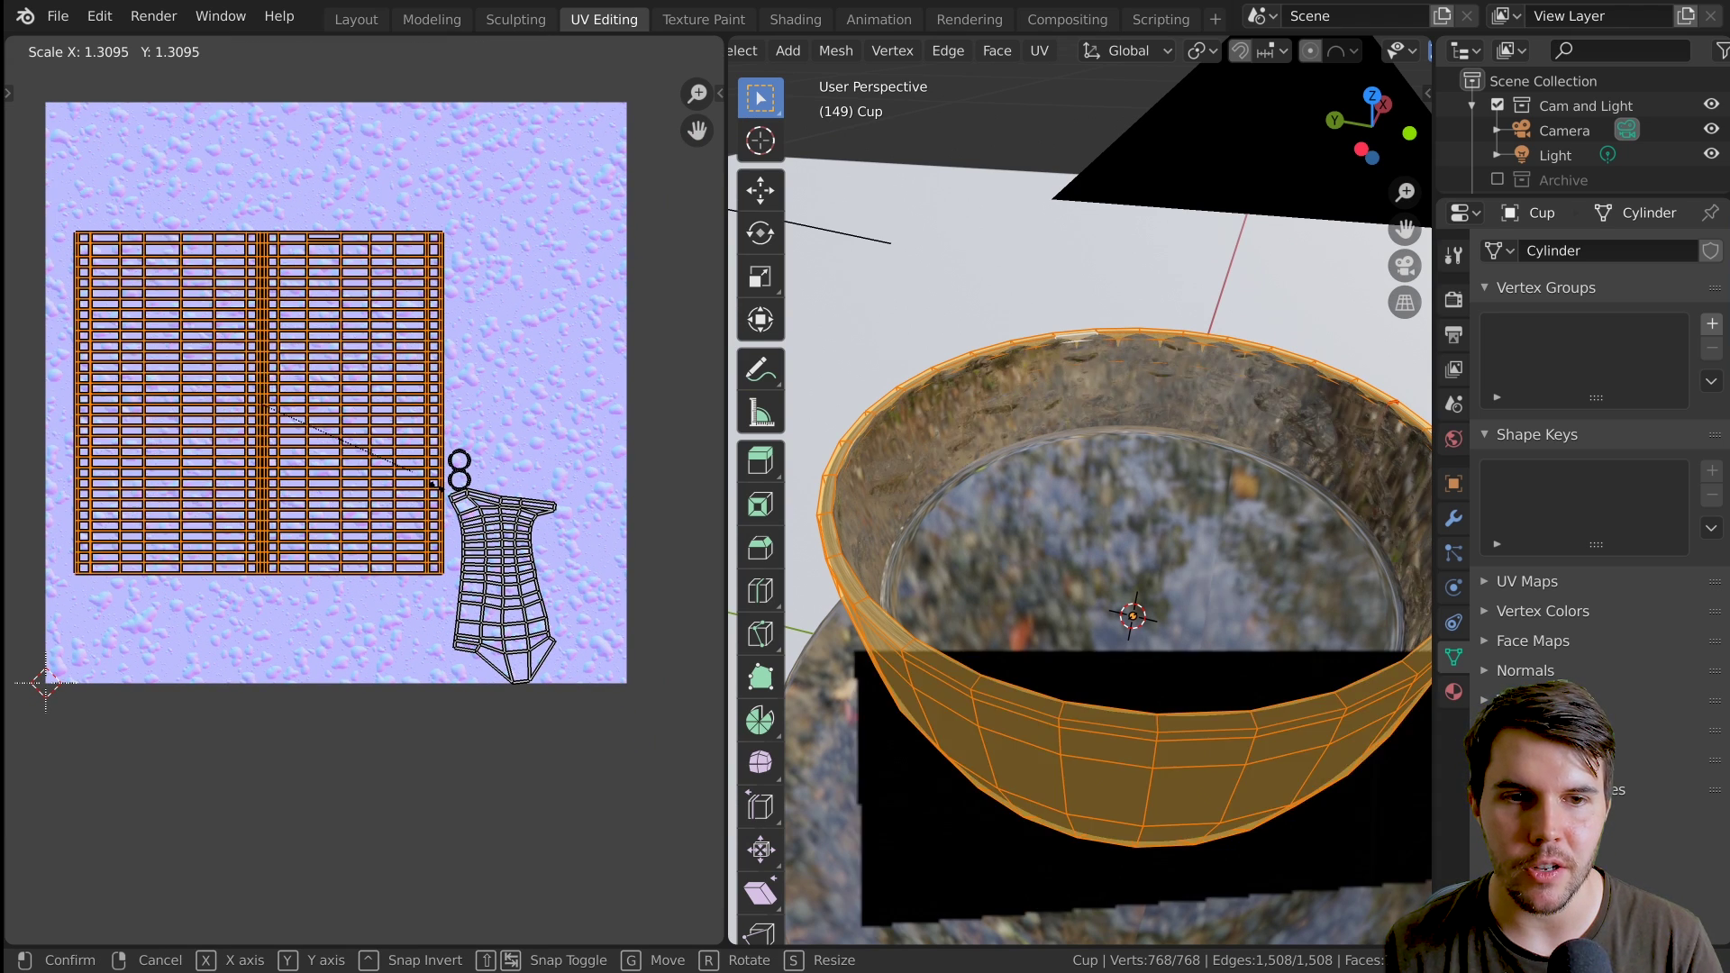
click(570, 550)
scroll(919, 486, up, 5)
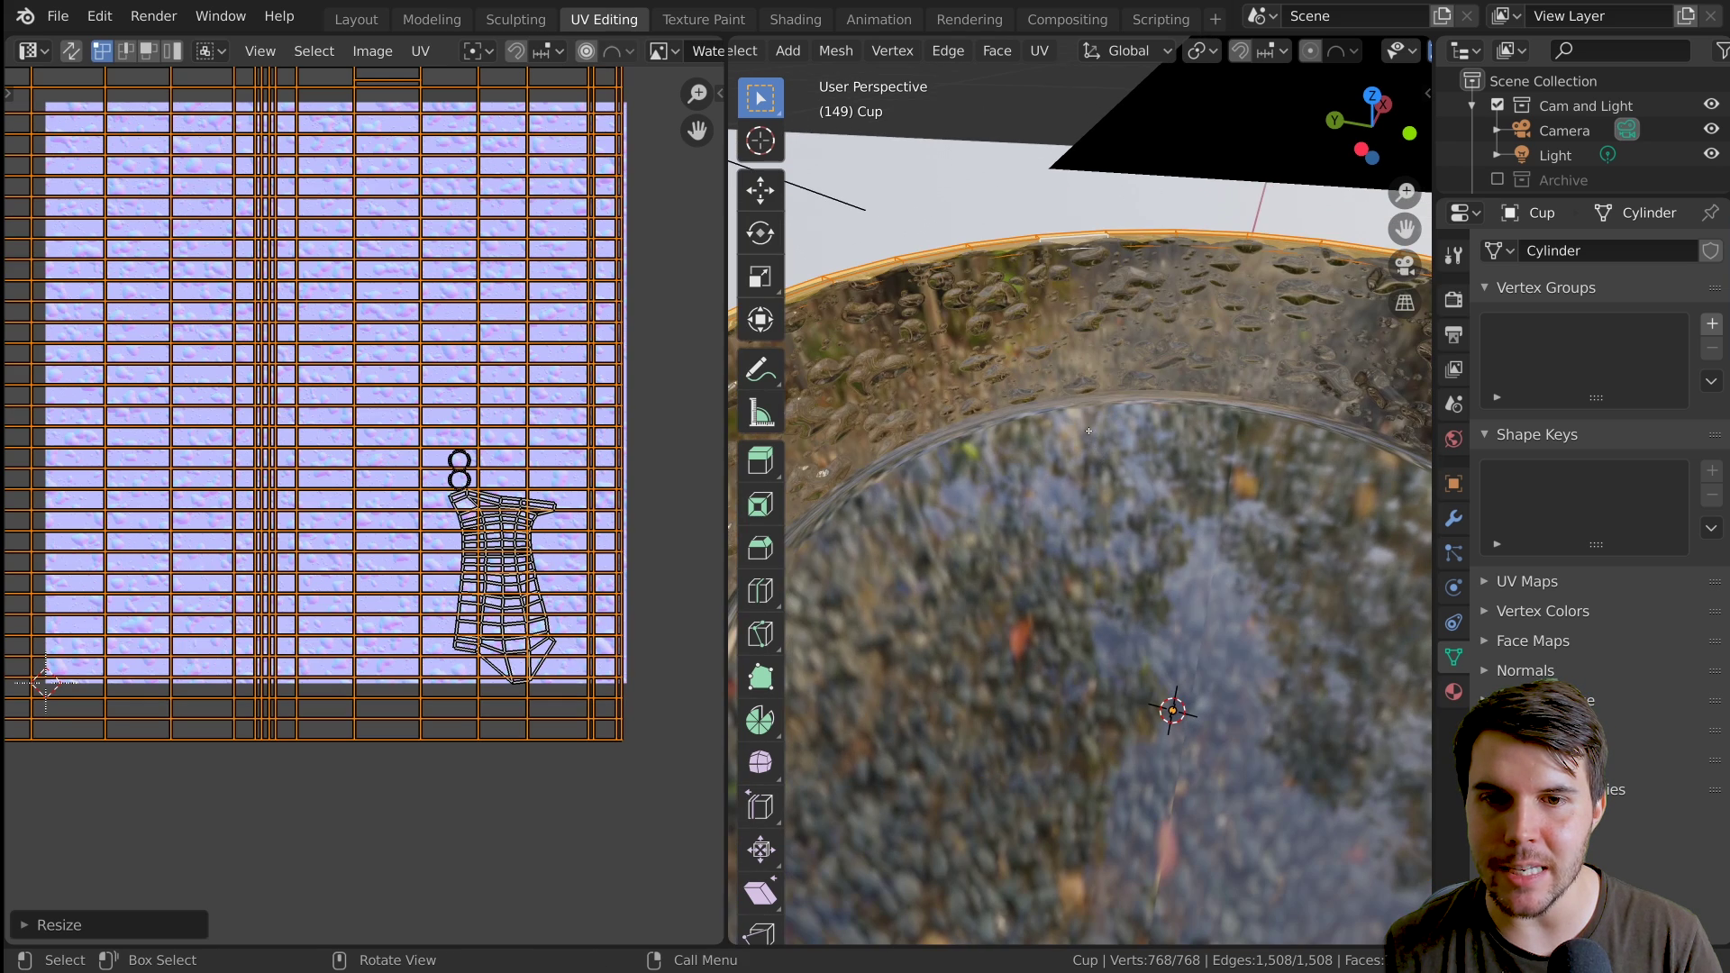
middle_drag(272, 243, 349, 283)
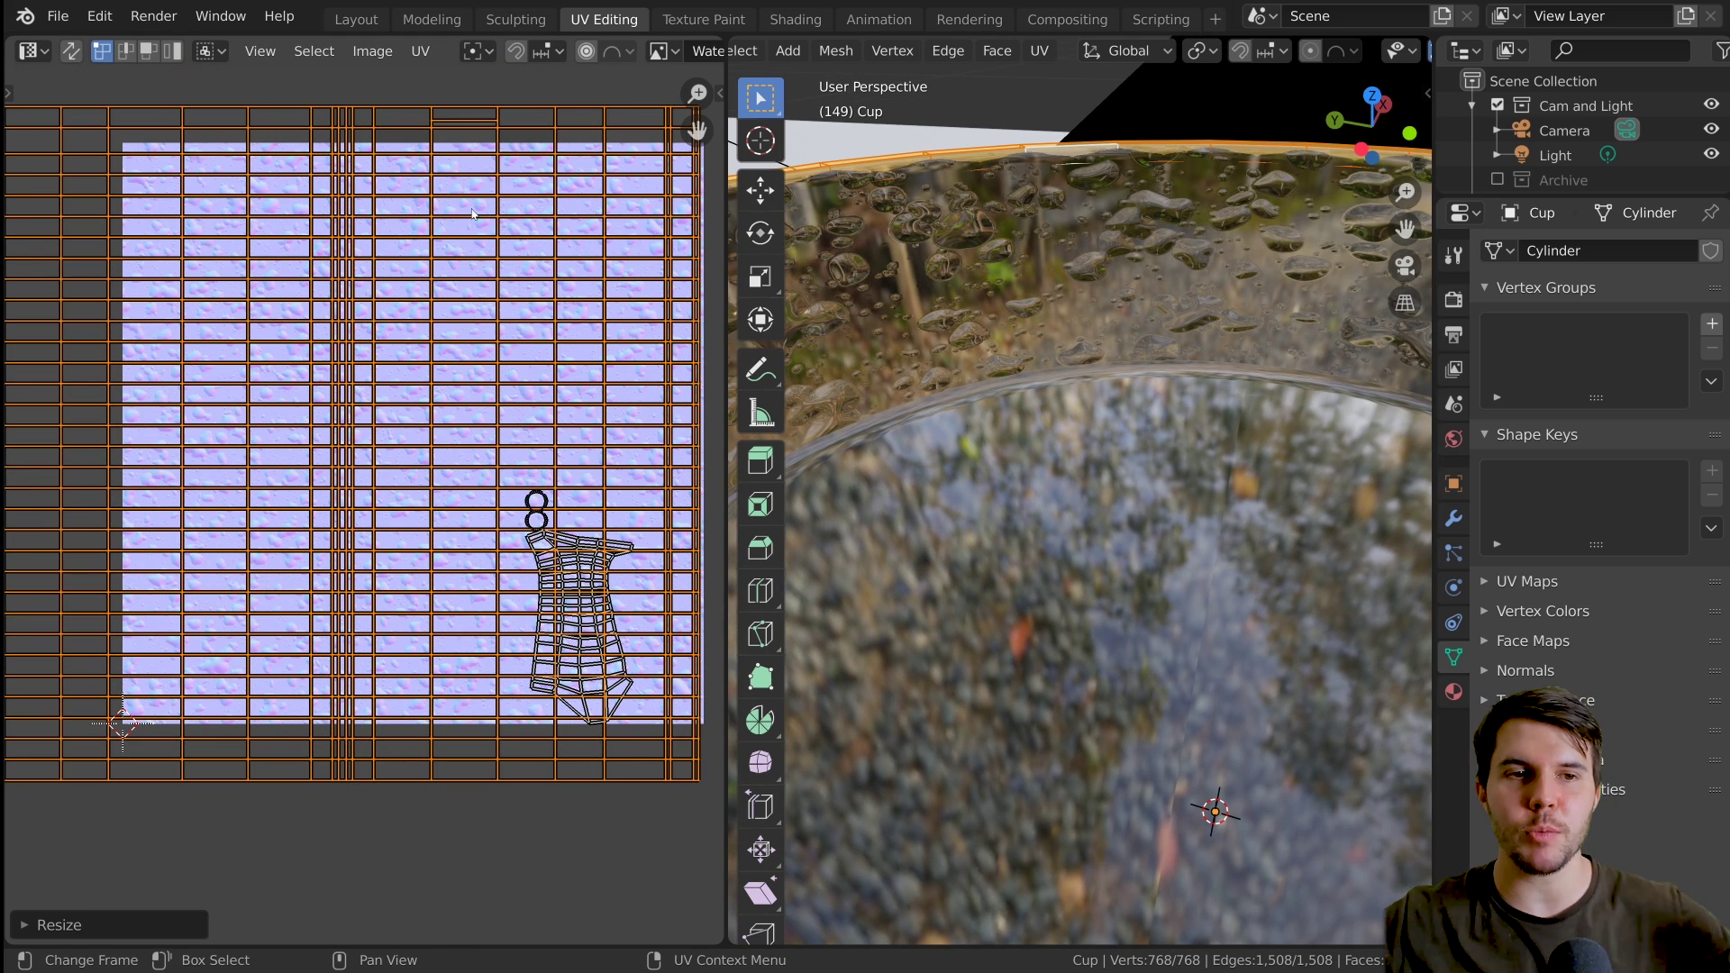
Move the cup body's UV island along negative X until its dense middle column meets the droplets image's left edge, and check the cup
key(g)
key(x)
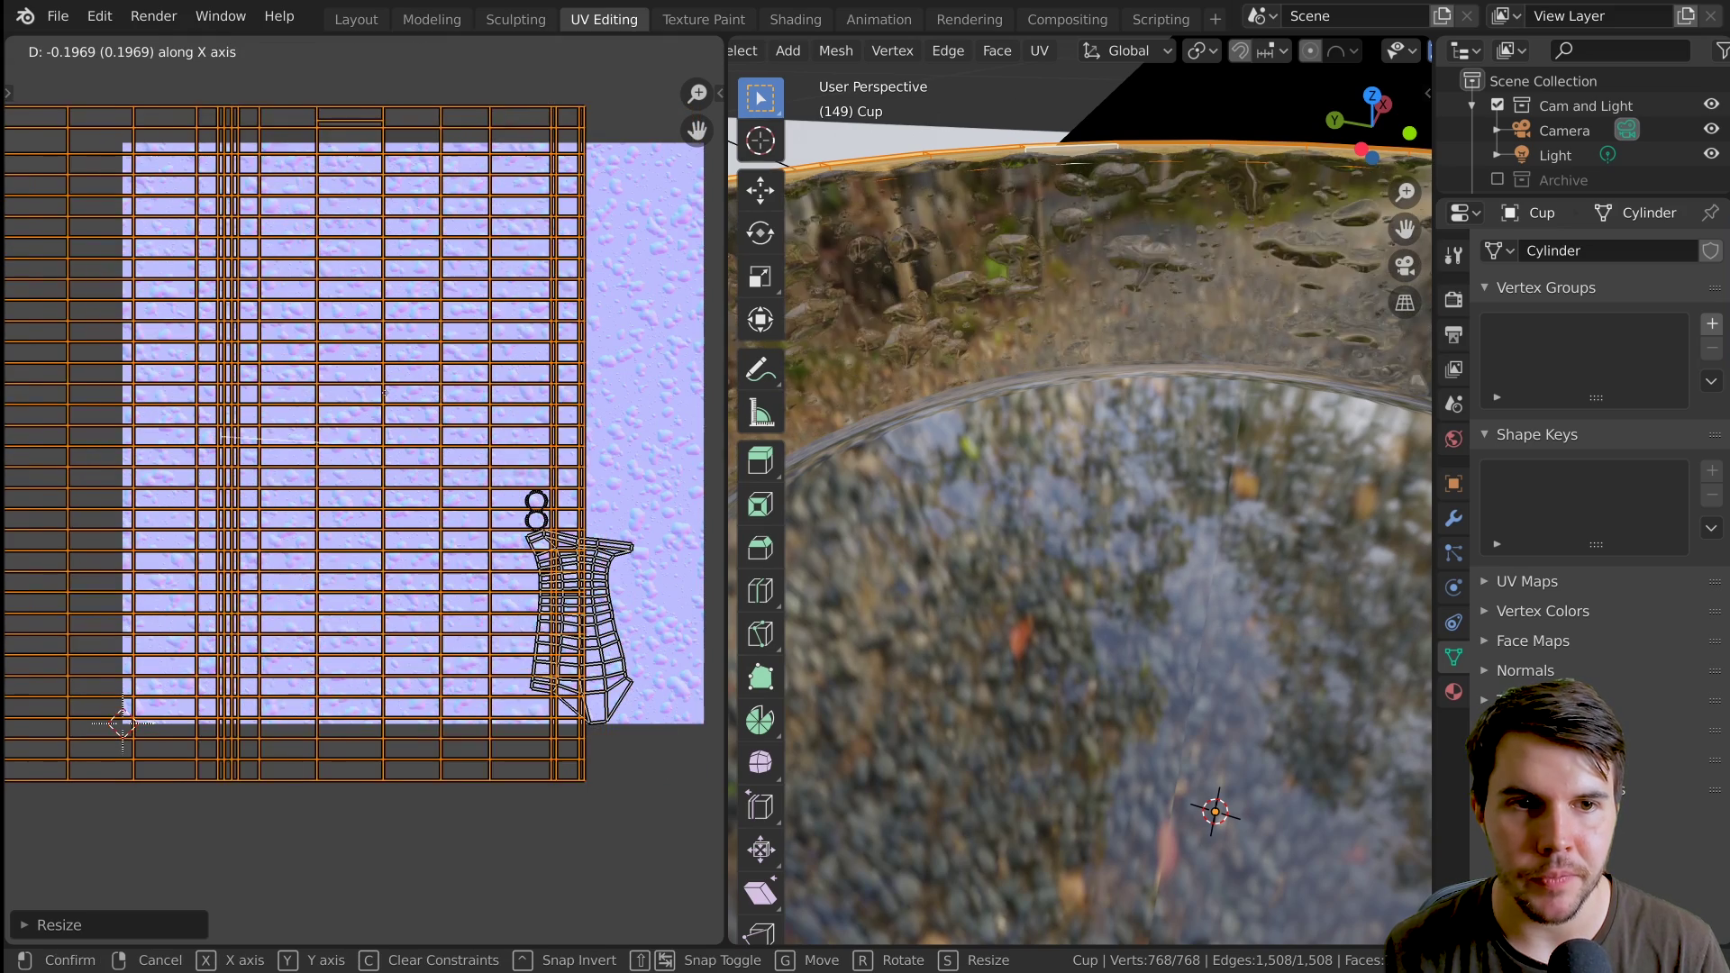
click(369, 396)
scroll(585, 374, down, 3)
scroll(1159, 675, down, 6)
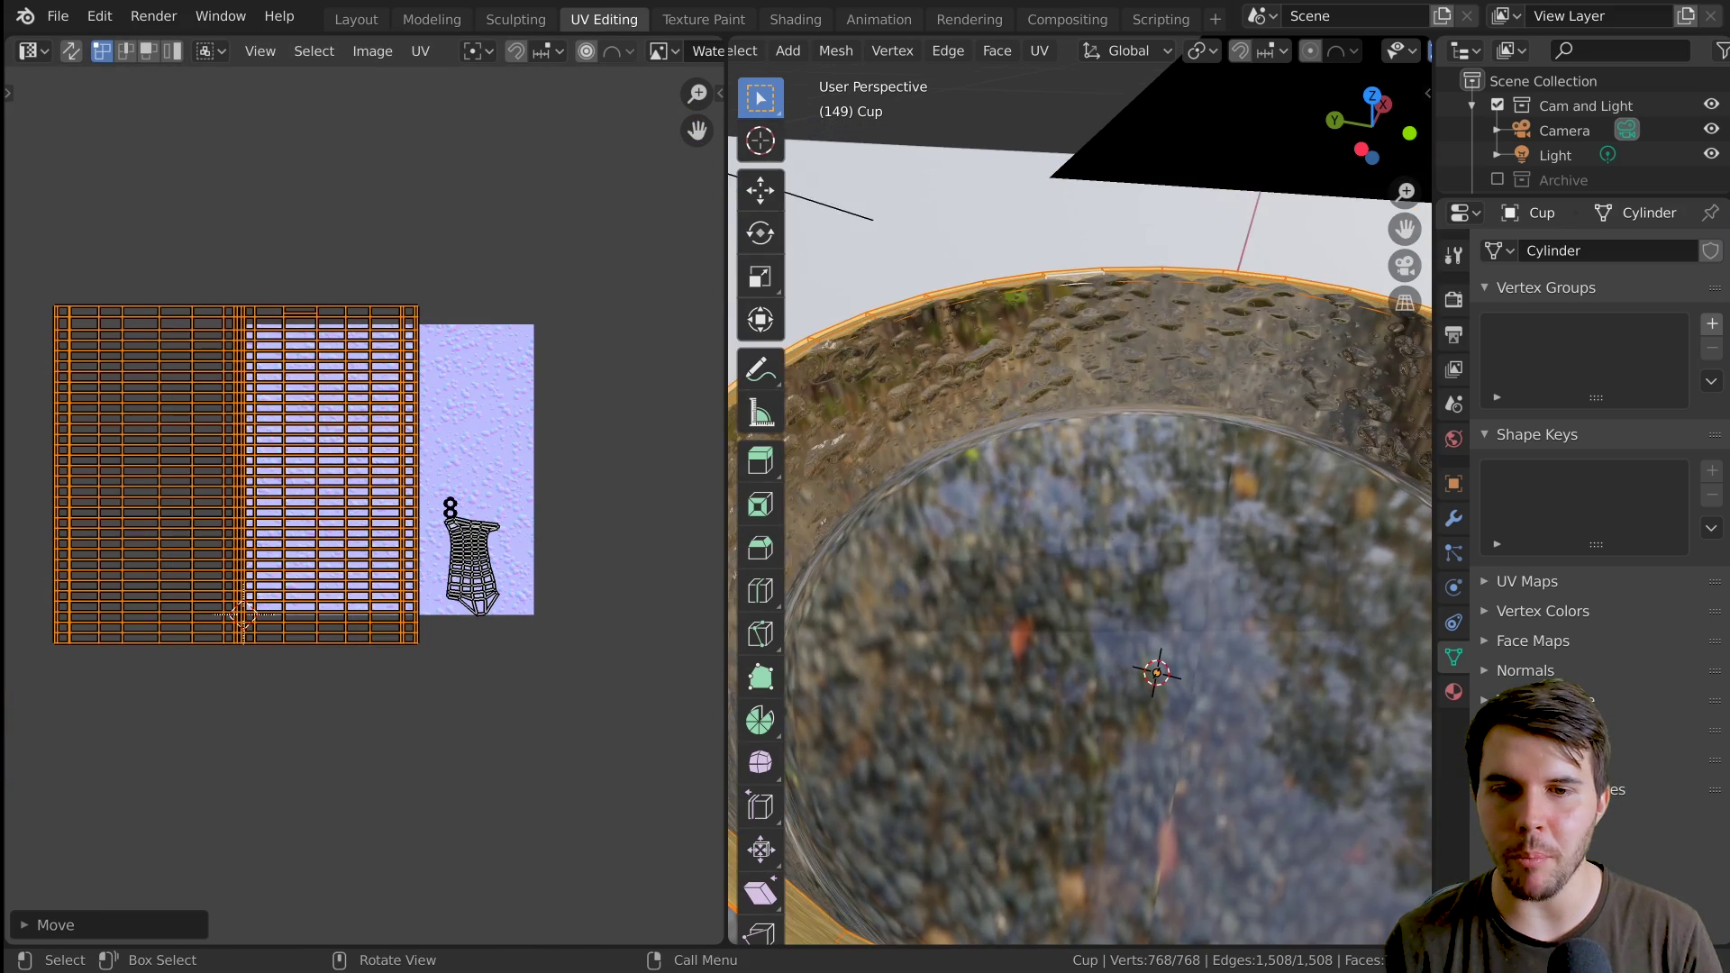
scroll(1100, 580, up, 2)
scroll(1028, 398, up, 3)
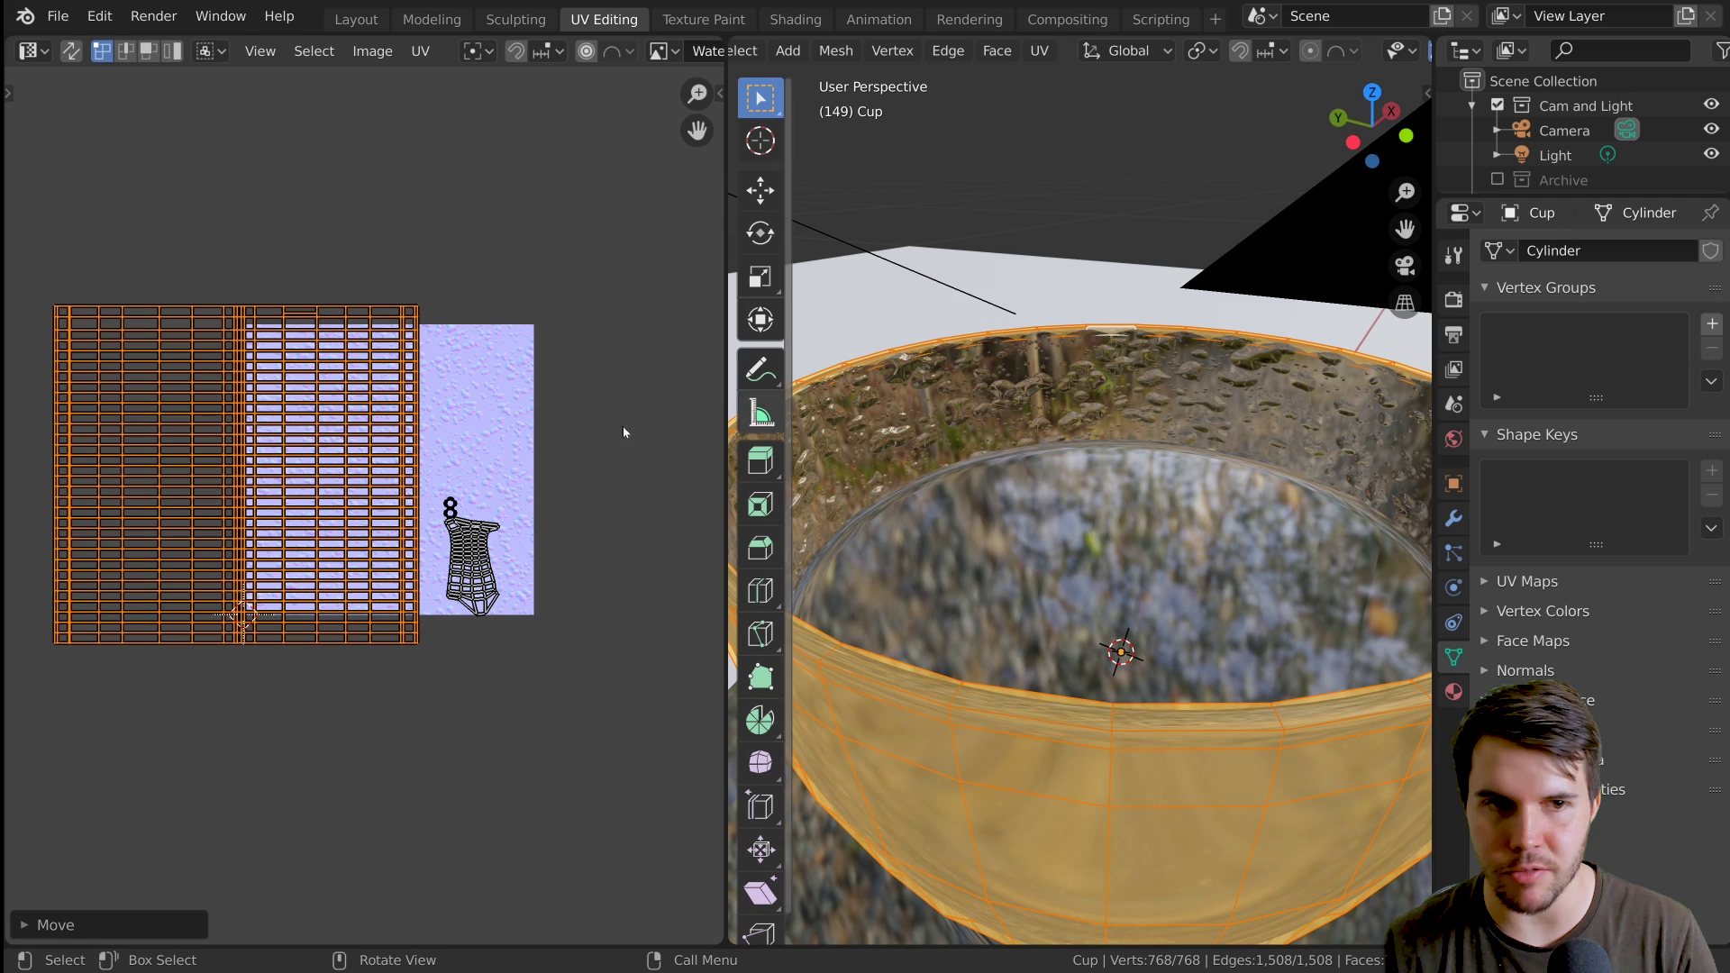
scroll(250, 501, up, 2)
scroll(417, 495, down, 1)
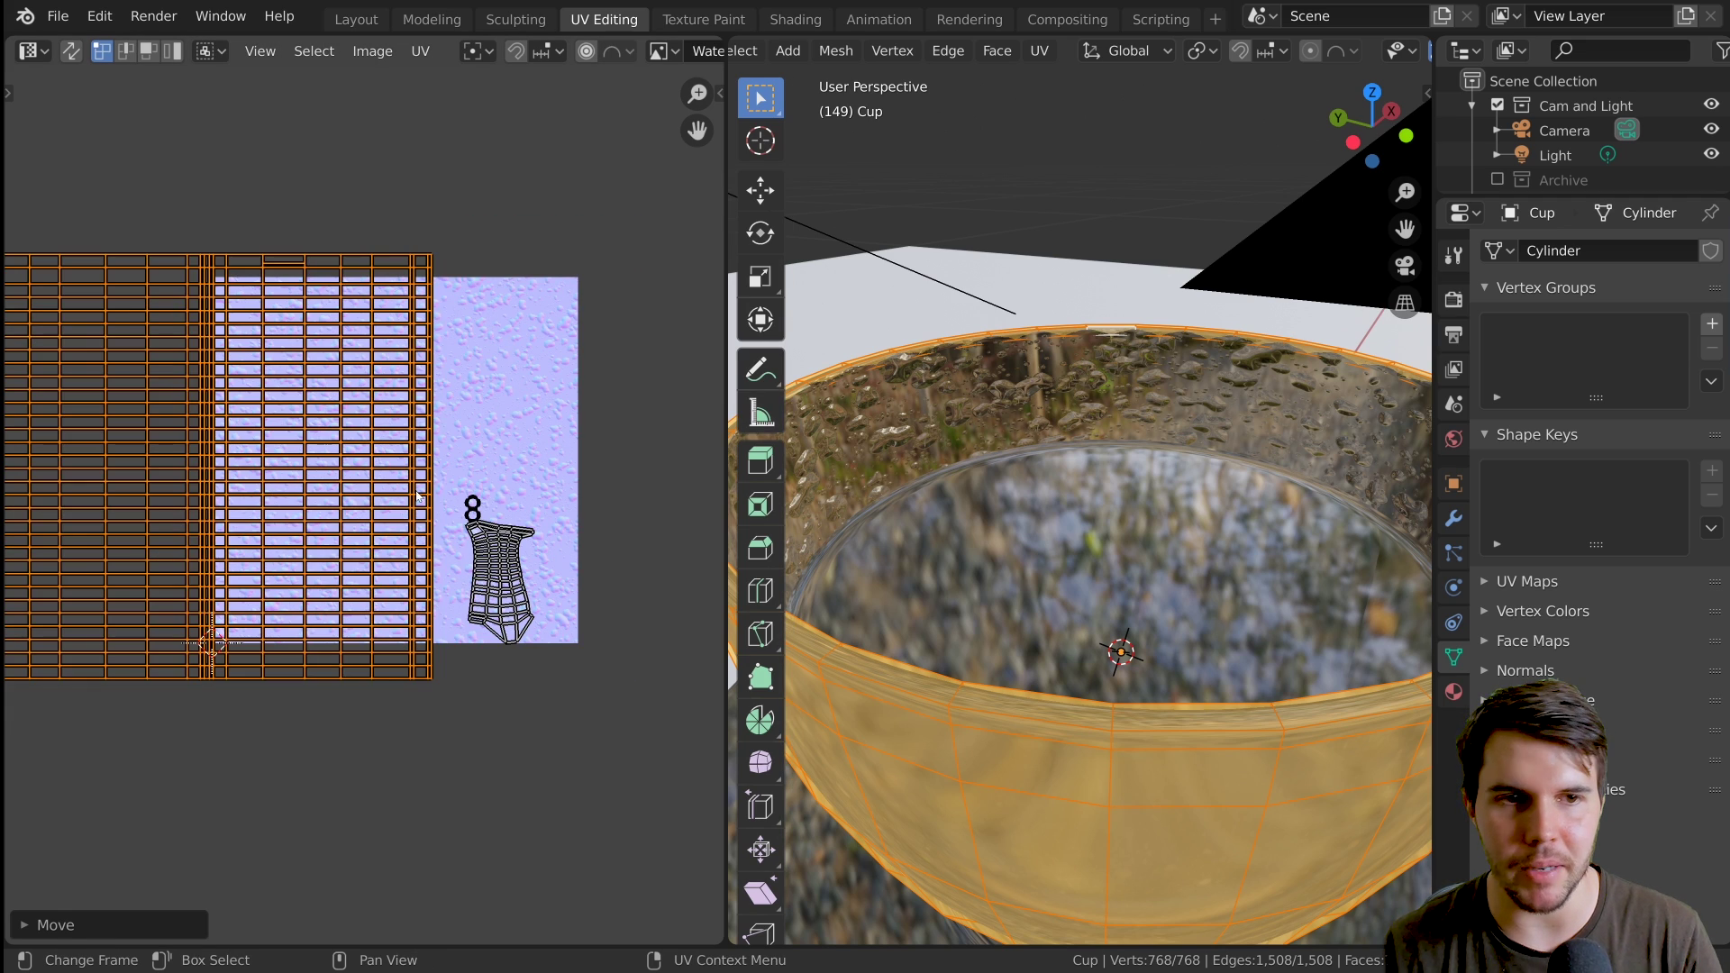
Scale the cup body's UV island up slightly more, by about 1.1 times, and deselect all UVs
key(s)
click(552, 559)
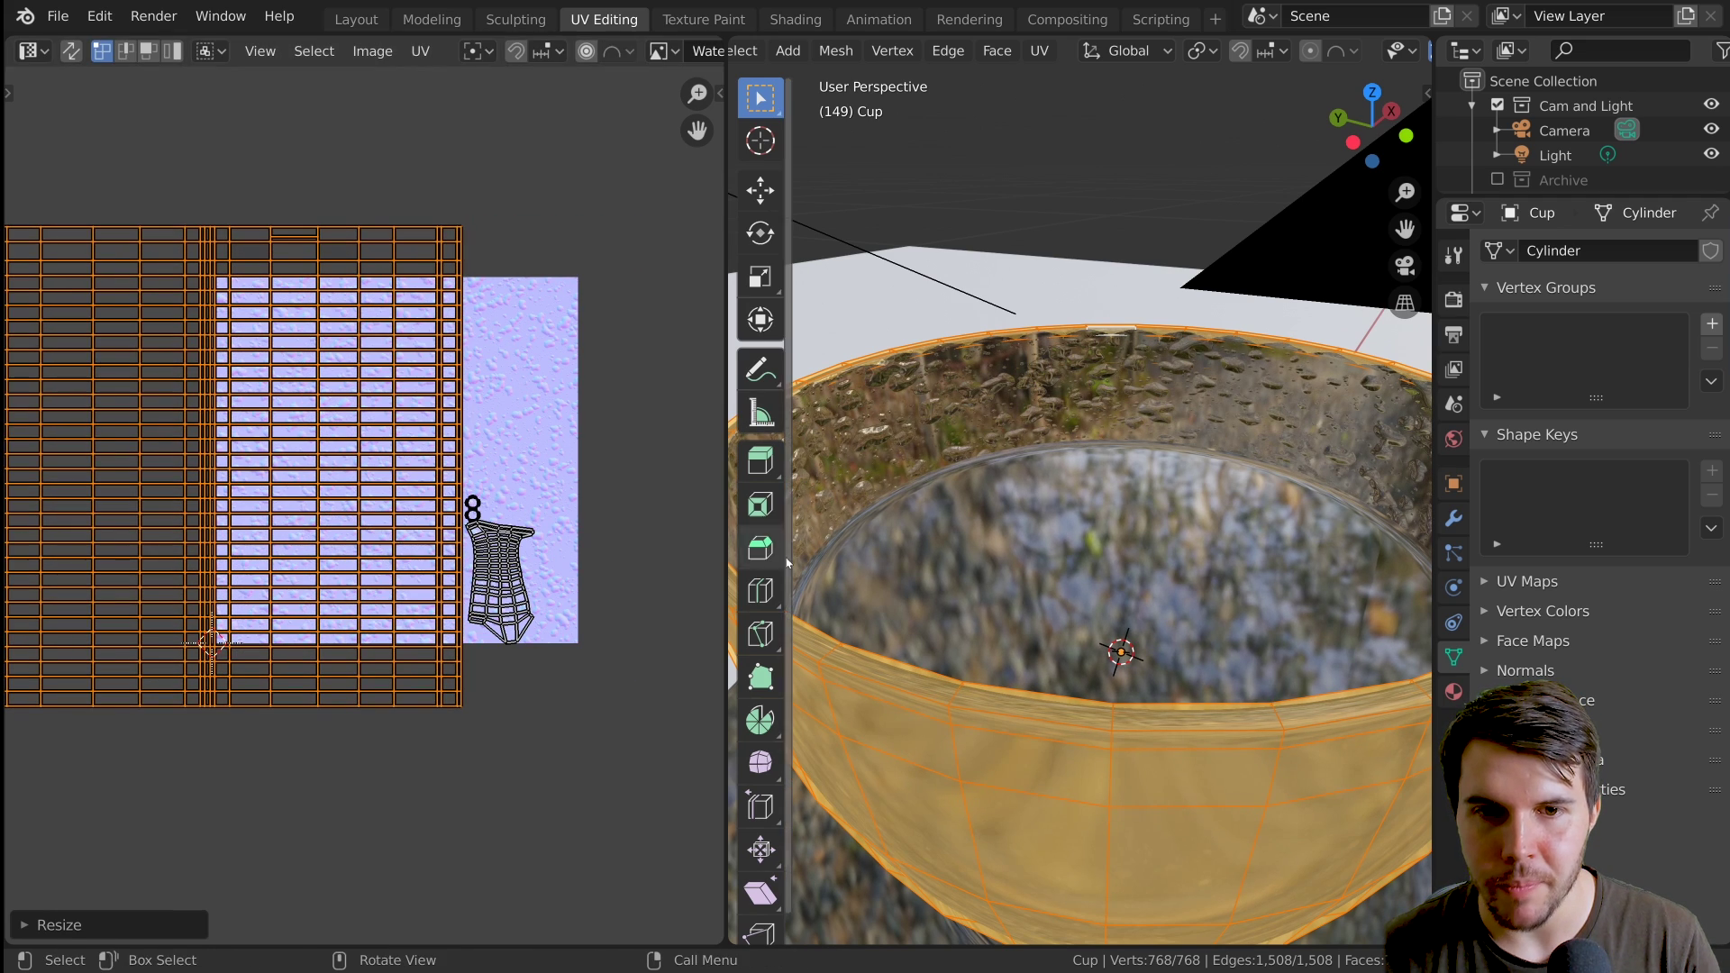
scroll(551, 559, down, 3)
scroll(552, 559, up, 6)
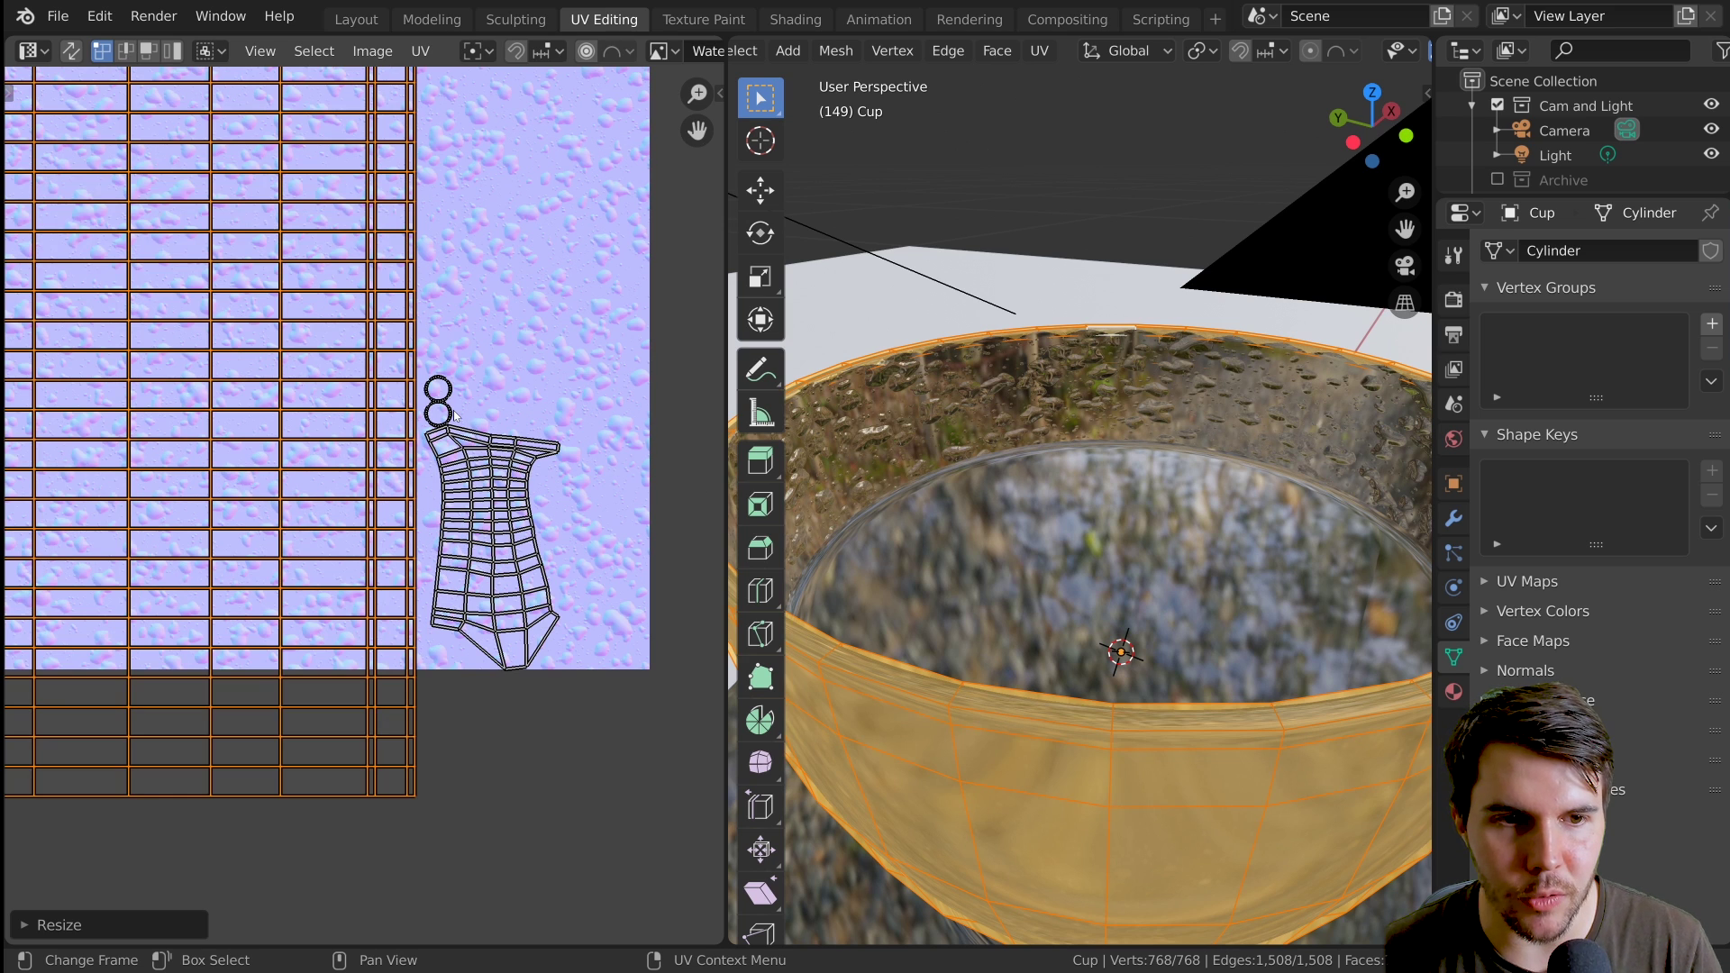
key(alt+a)
scroll(457, 396, down, 4)
middle_drag(137, 353, 241, 355)
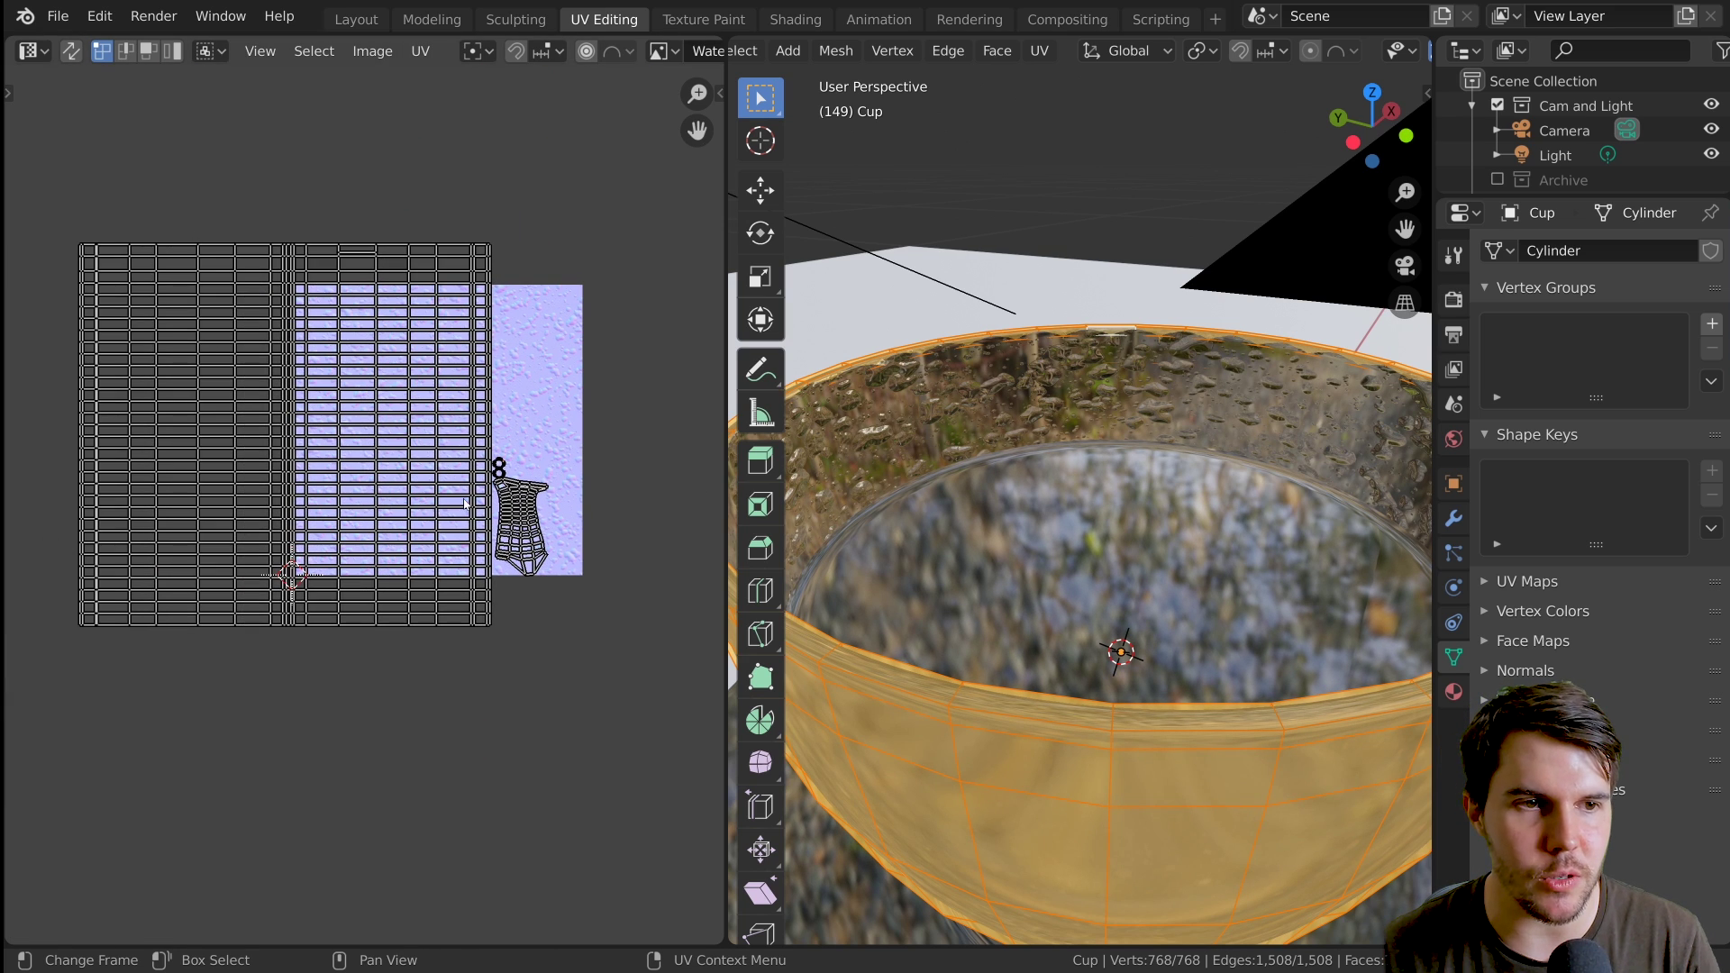
Examine how the cup body's UV island covers the droplets image and how the droplets look around the cup's inner wall
scroll(838, 513, down, 2)
scroll(450, 499, down, 2)
middle_drag(446, 496, 352, 477)
scroll(352, 477, up, 2)
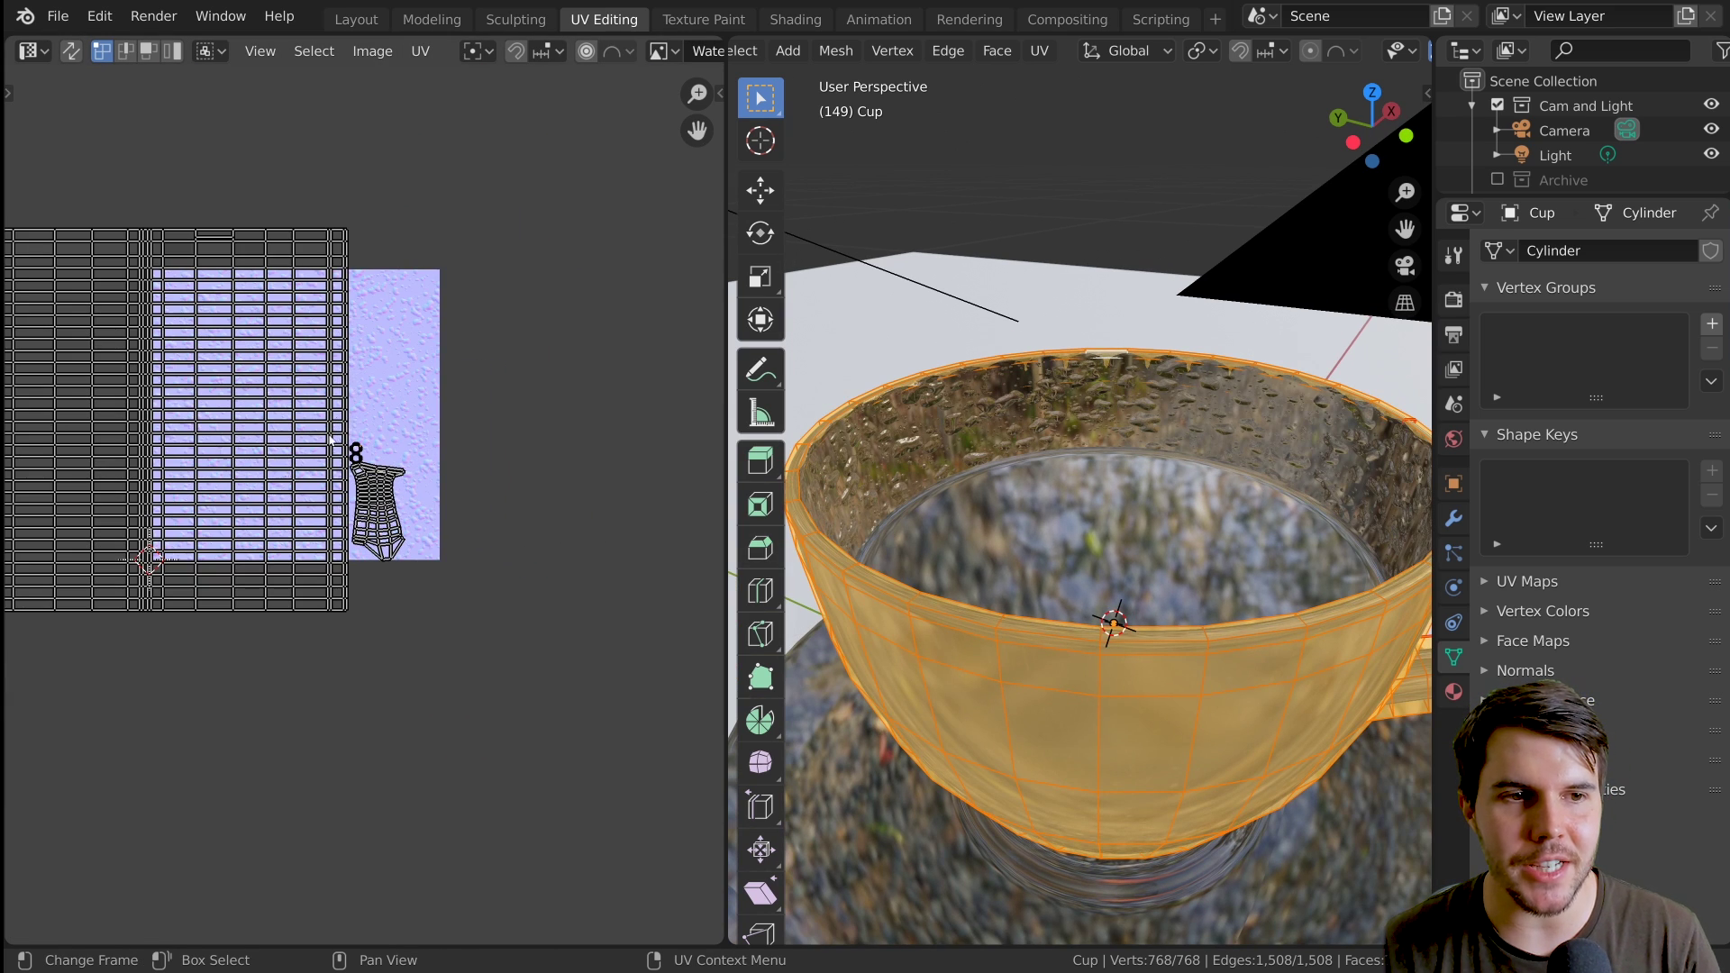
scroll(355, 222, up, 2)
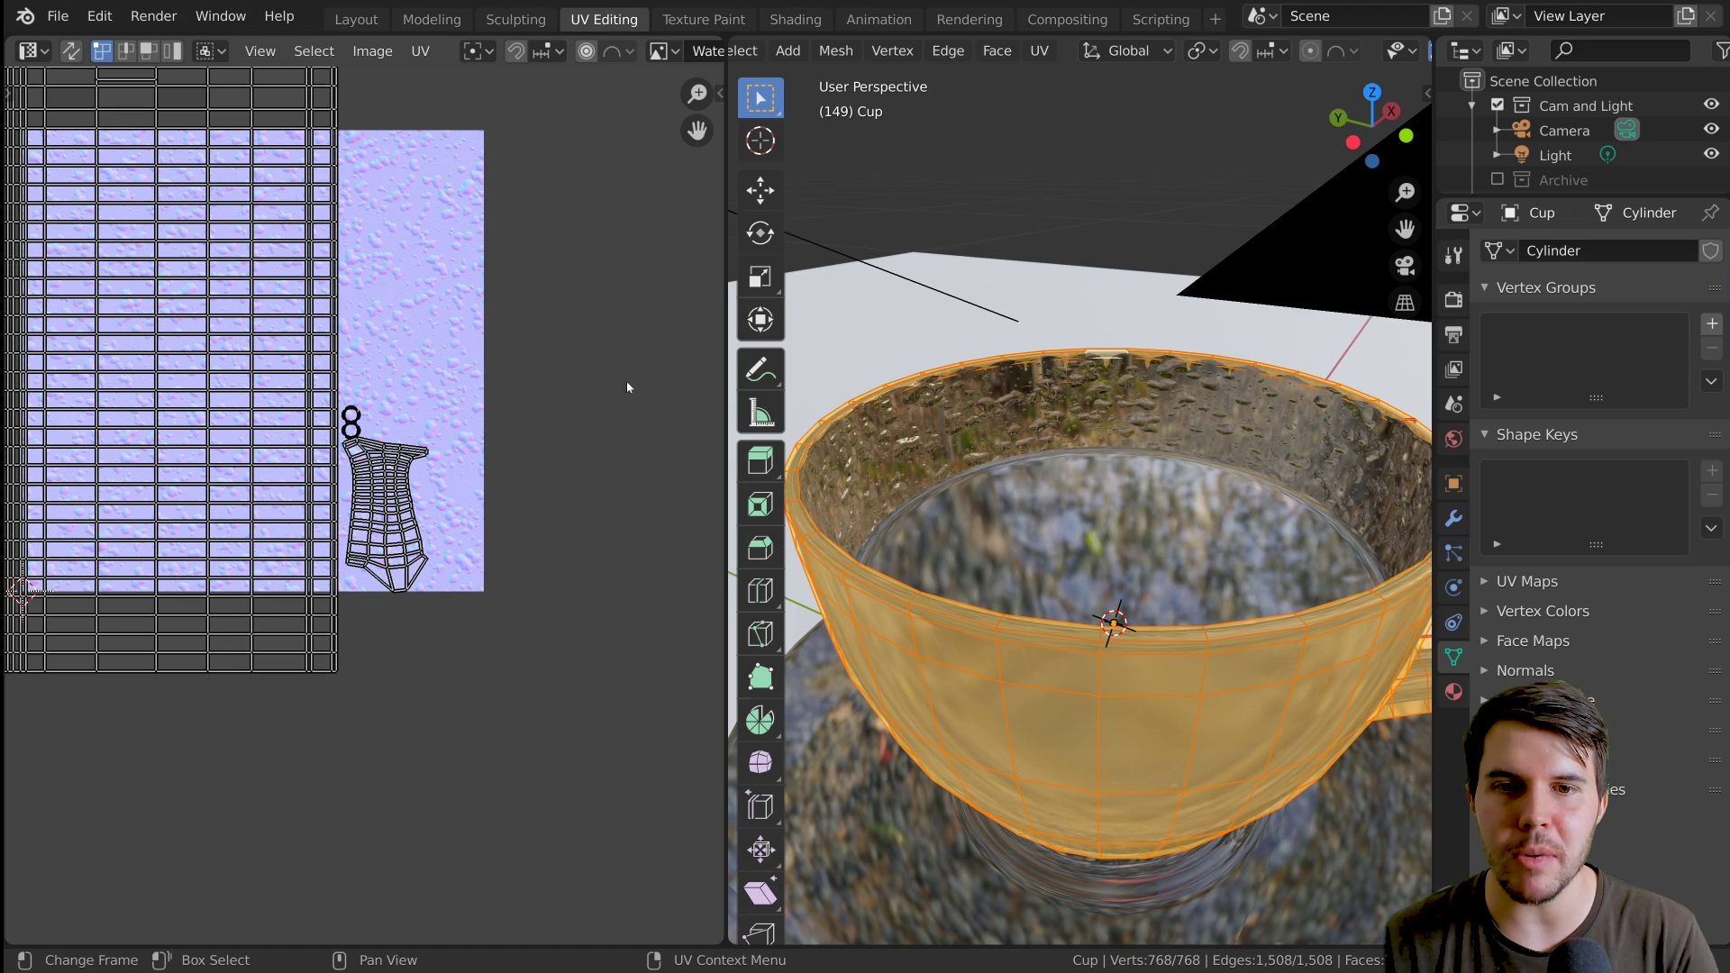
scroll(1244, 581, down, 2)
scroll(1248, 586, up, 1)
mouse_move(1248, 586)
middle_down()
mouse_move(1220, 529)
mouse_move(1222, 563)
mouse_move(1251, 584)
middle_up()
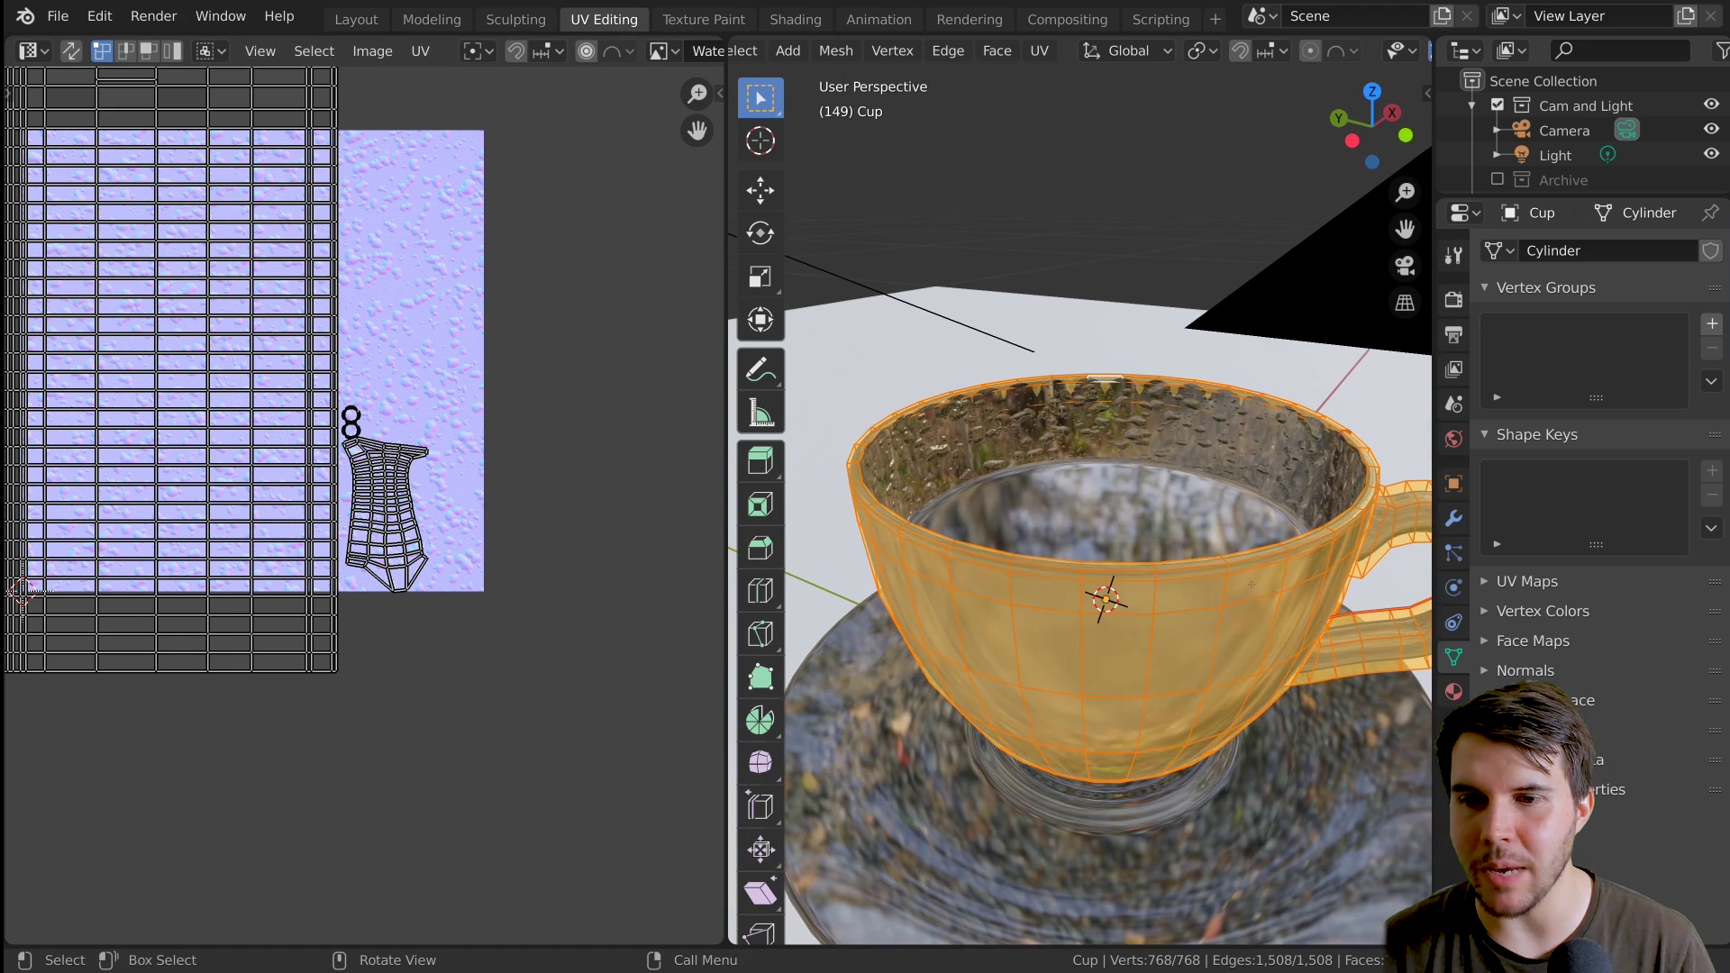
Show the cup's materials and check its Glass slot against its Condensation slot, leaving Condensation active
click(1453, 691)
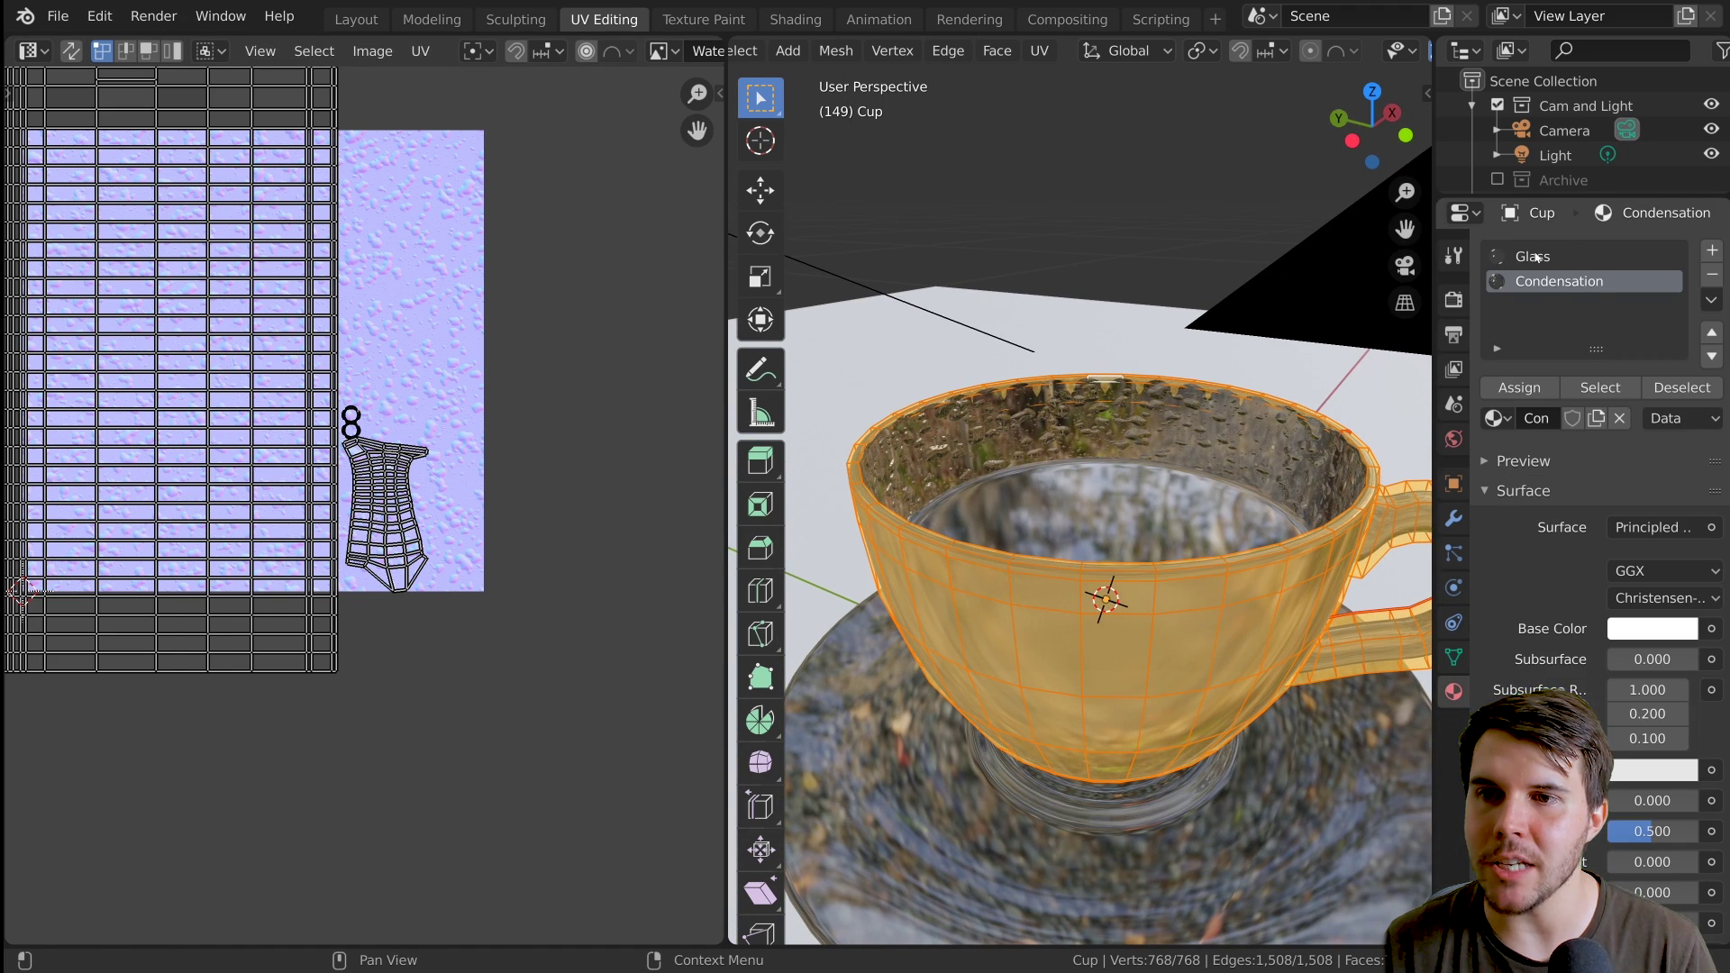
click(1538, 257)
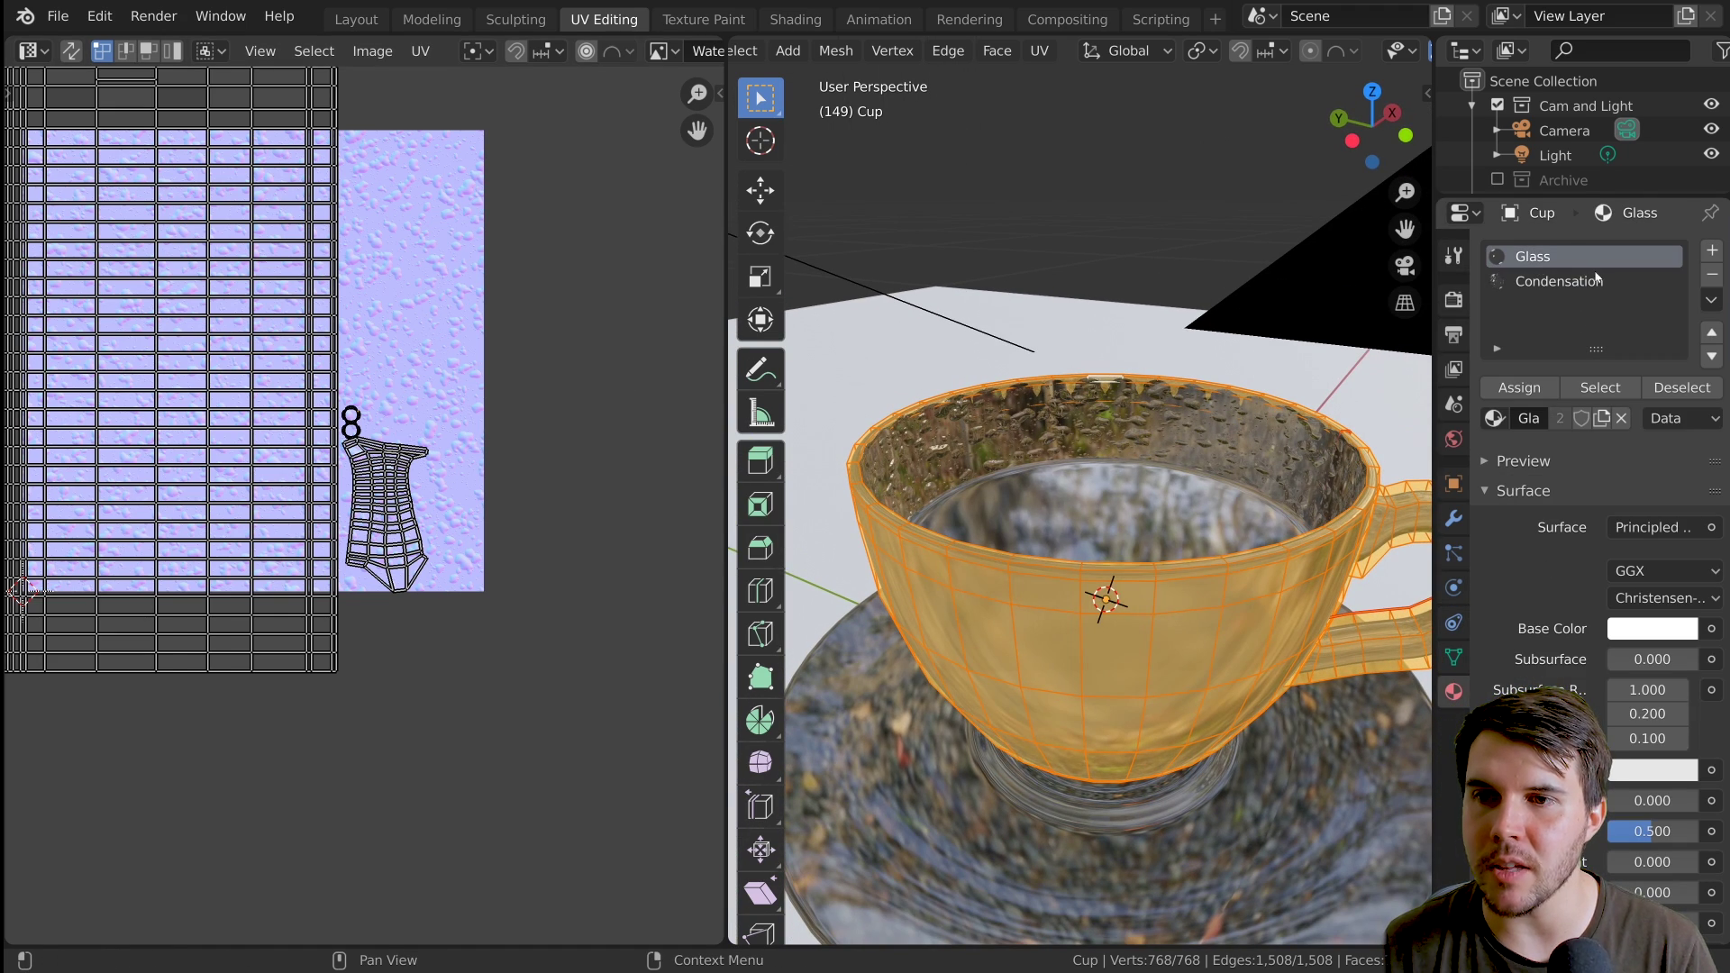
click(1531, 280)
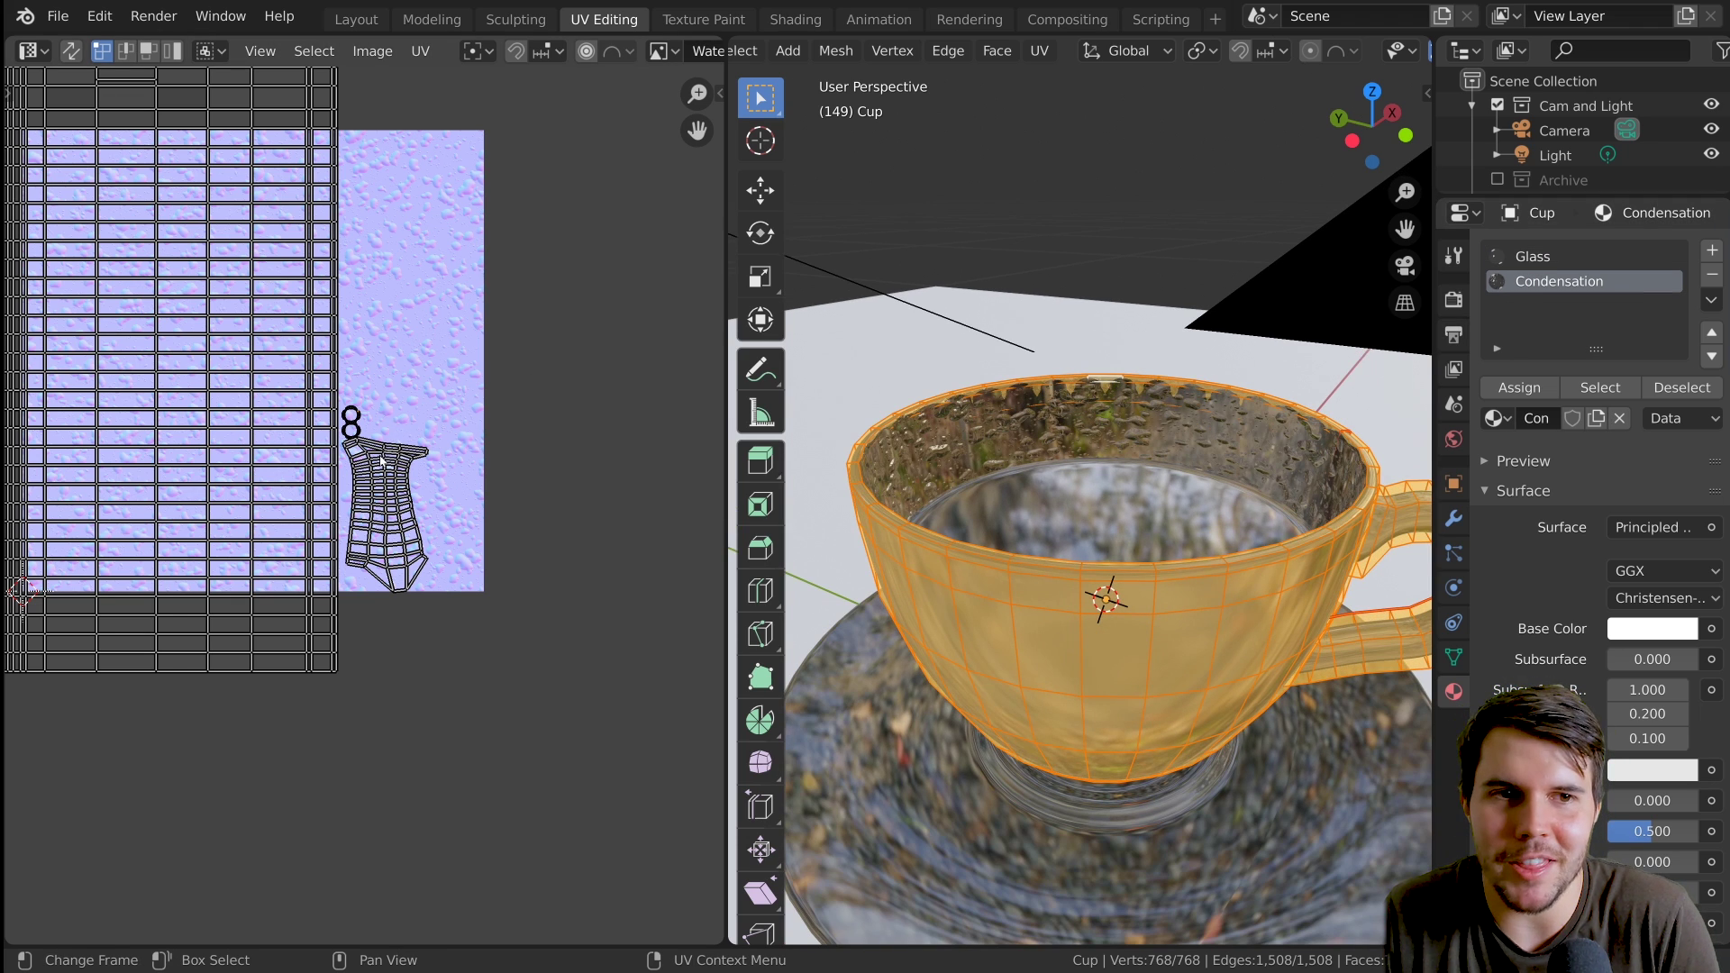
Move the cup body's UV island slightly along negative X and scale it up uniformly by about 1.08 times
scroll(380, 461, down, 1)
middle_drag(382, 462, 438, 476)
scroll(1141, 517, up, 1)
middle_drag(1141, 517, 1068, 518)
scroll(1081, 523, down, 1)
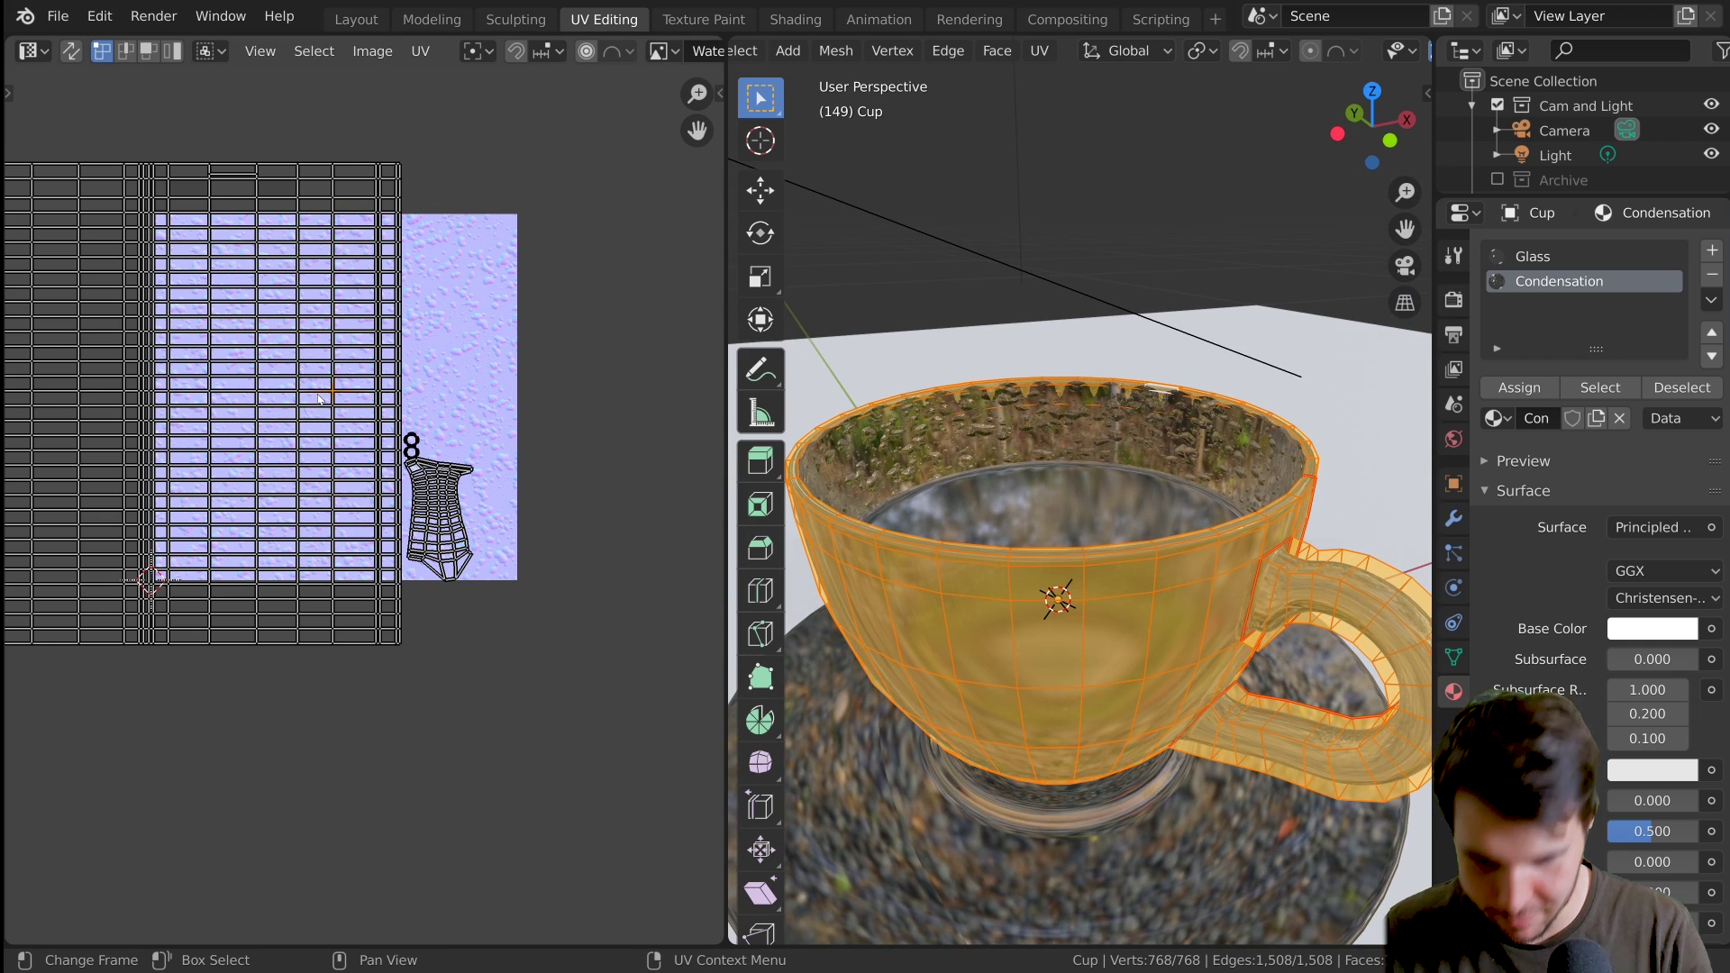
key(l)
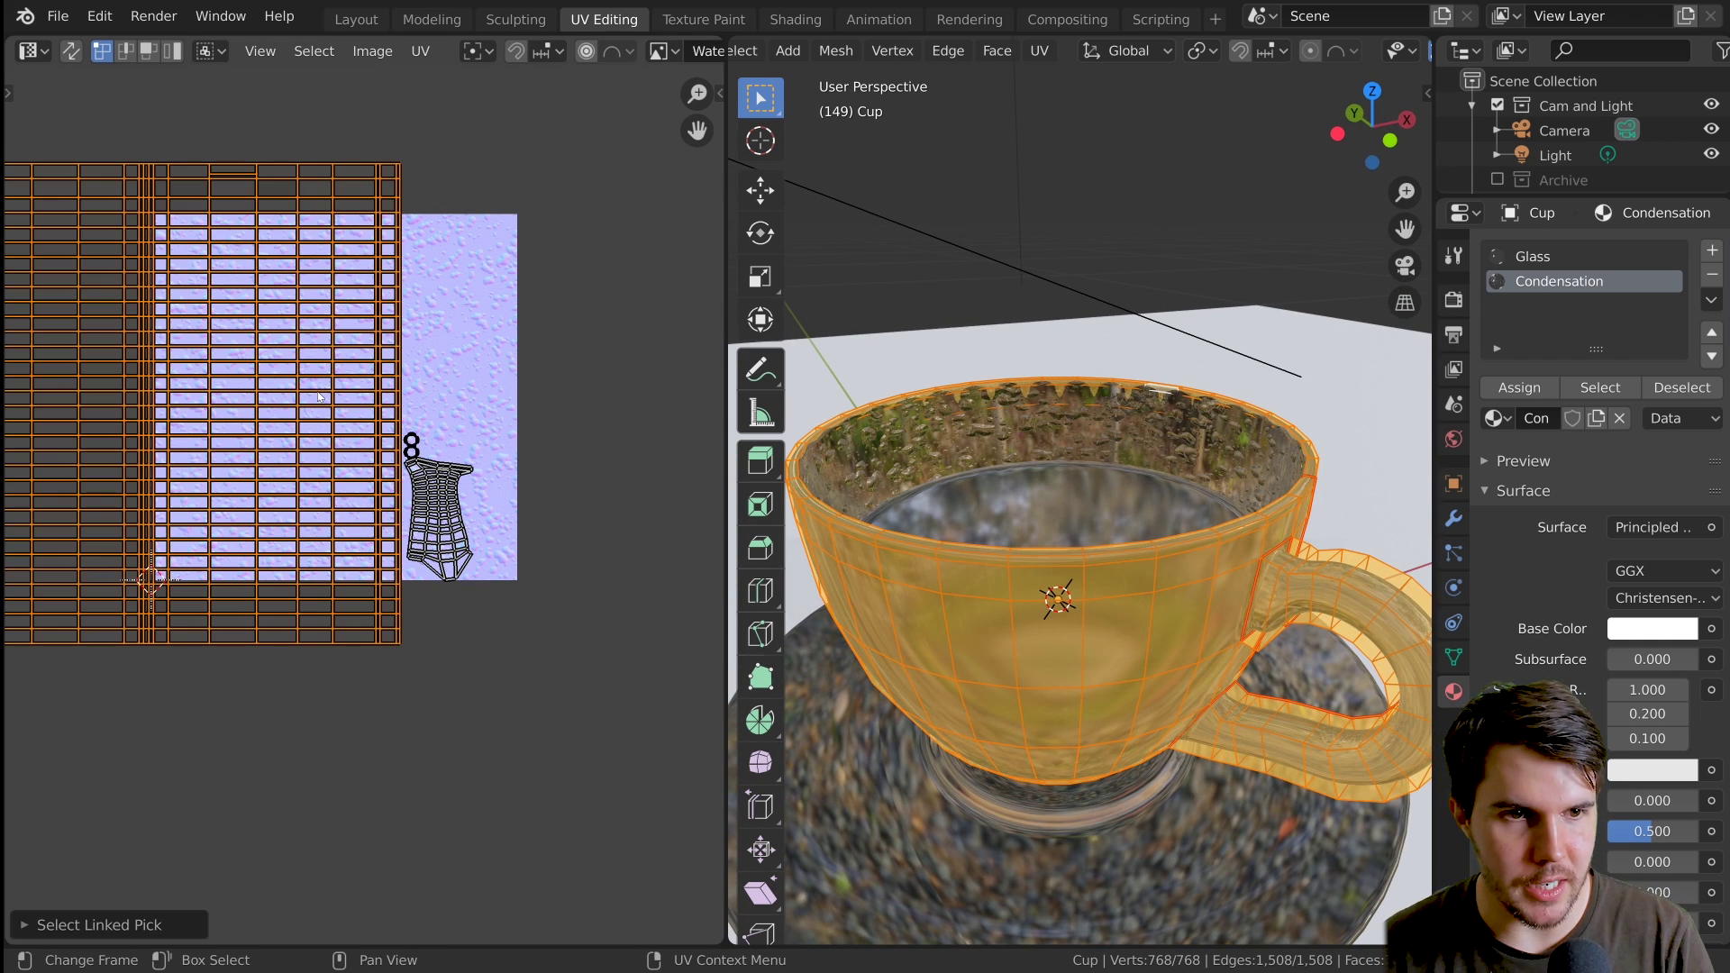
scroll(357, 435, up, 2)
key(g)
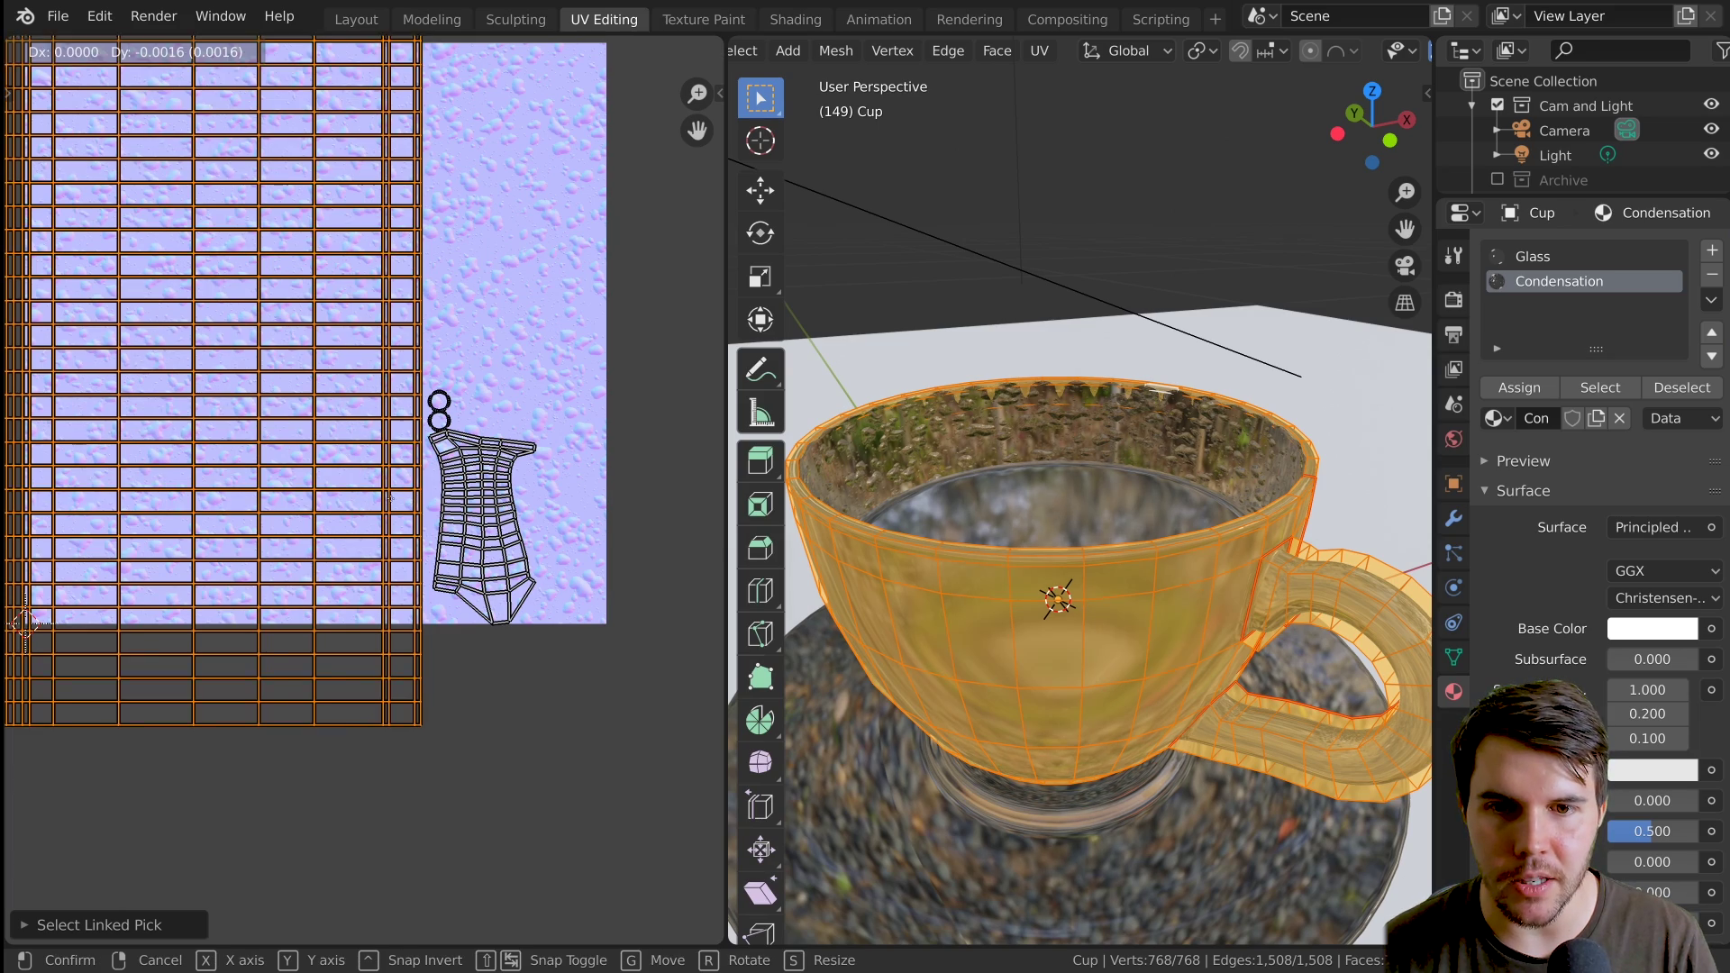
click(712, 577)
key(s)
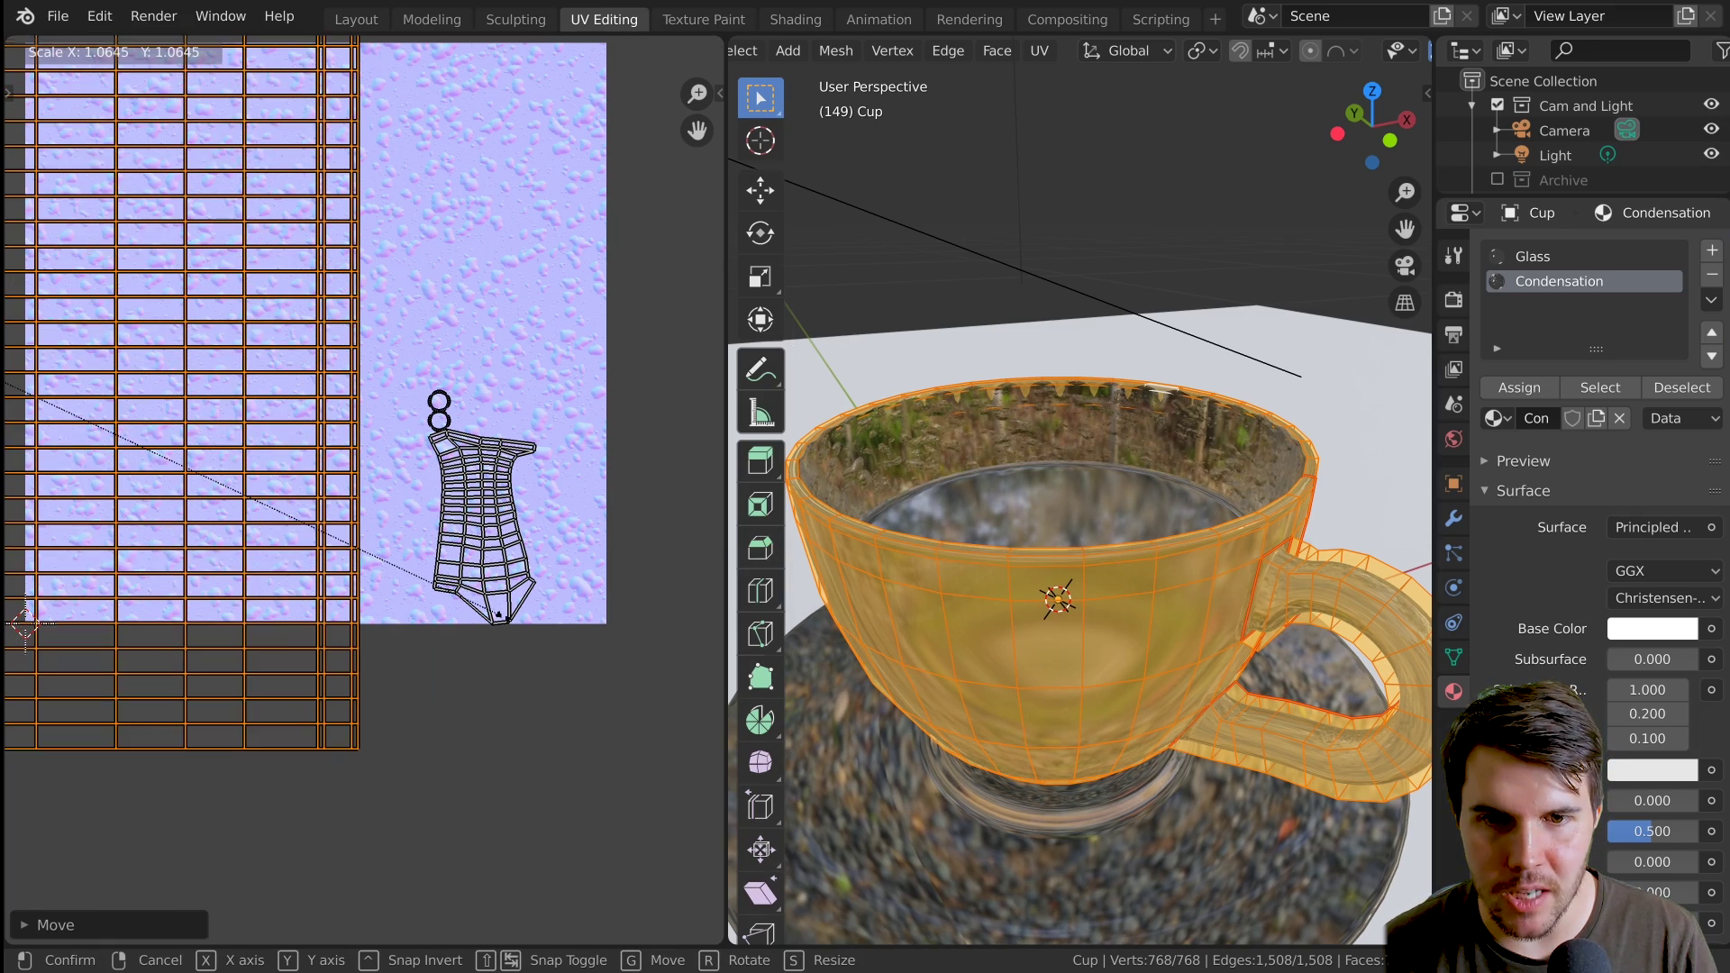
click(721, 579)
Check the stretched droplets on the inner wall up close and rotate the cup body's UV island by -90 degrees
scroll(1155, 511, up, 3)
middle_drag(1118, 511, 1076, 475)
scroll(1076, 475, up, 2)
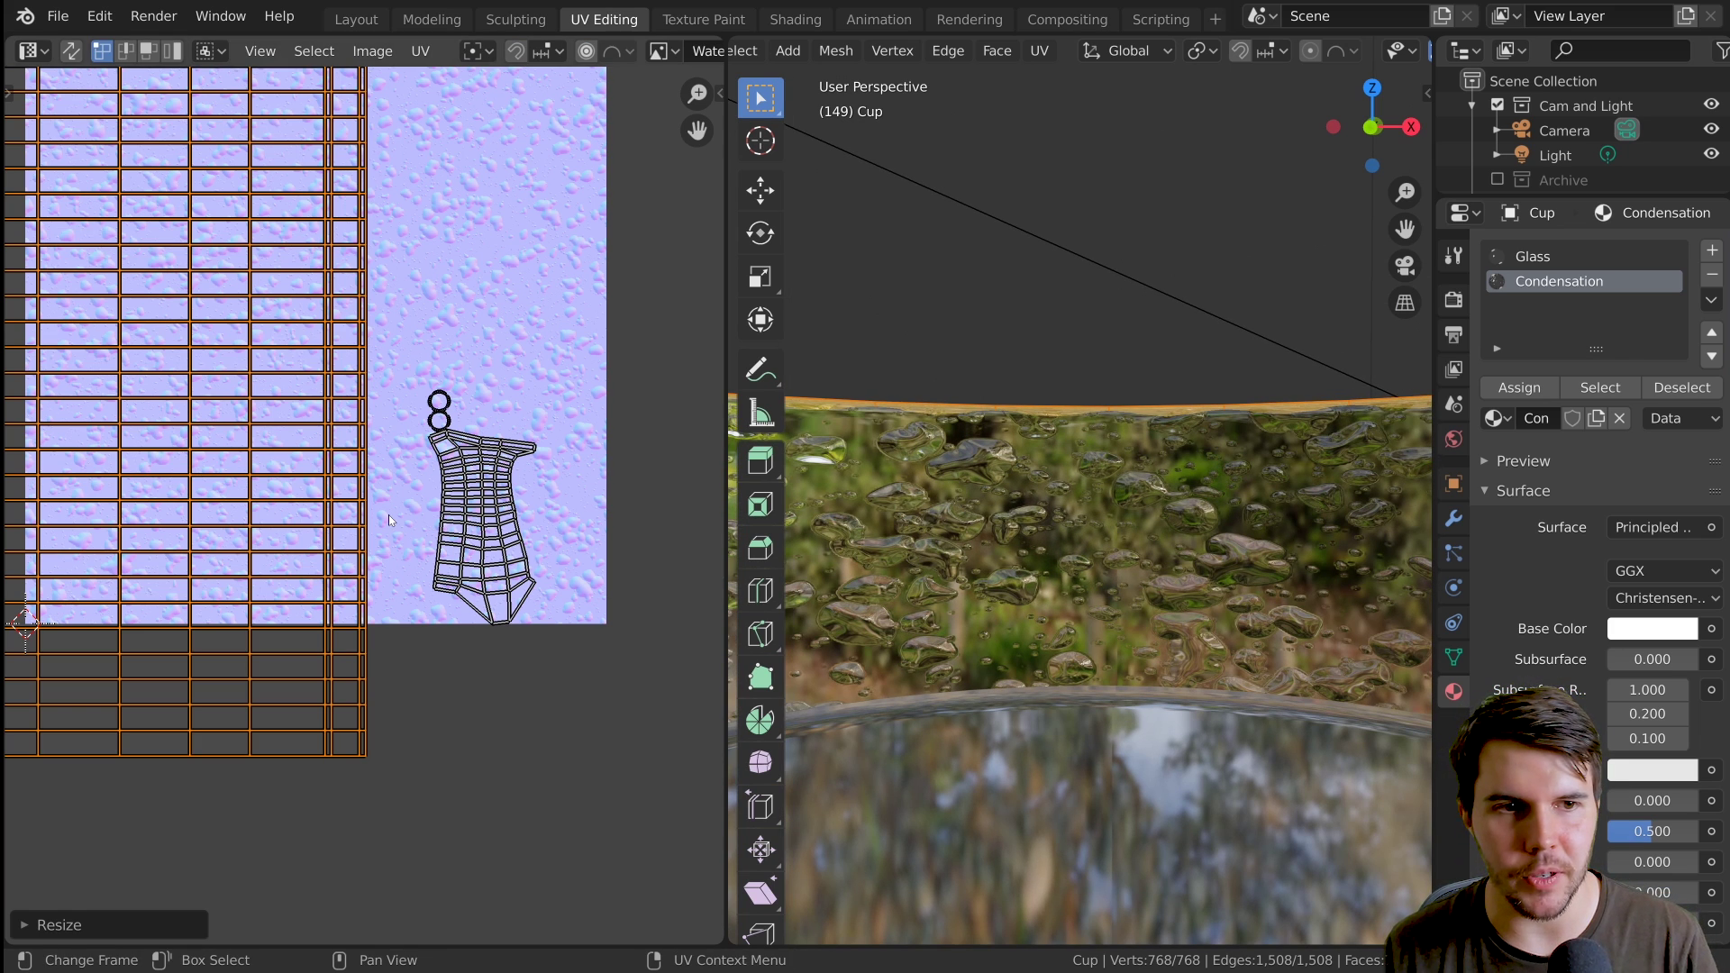
scroll(363, 504, down, 2)
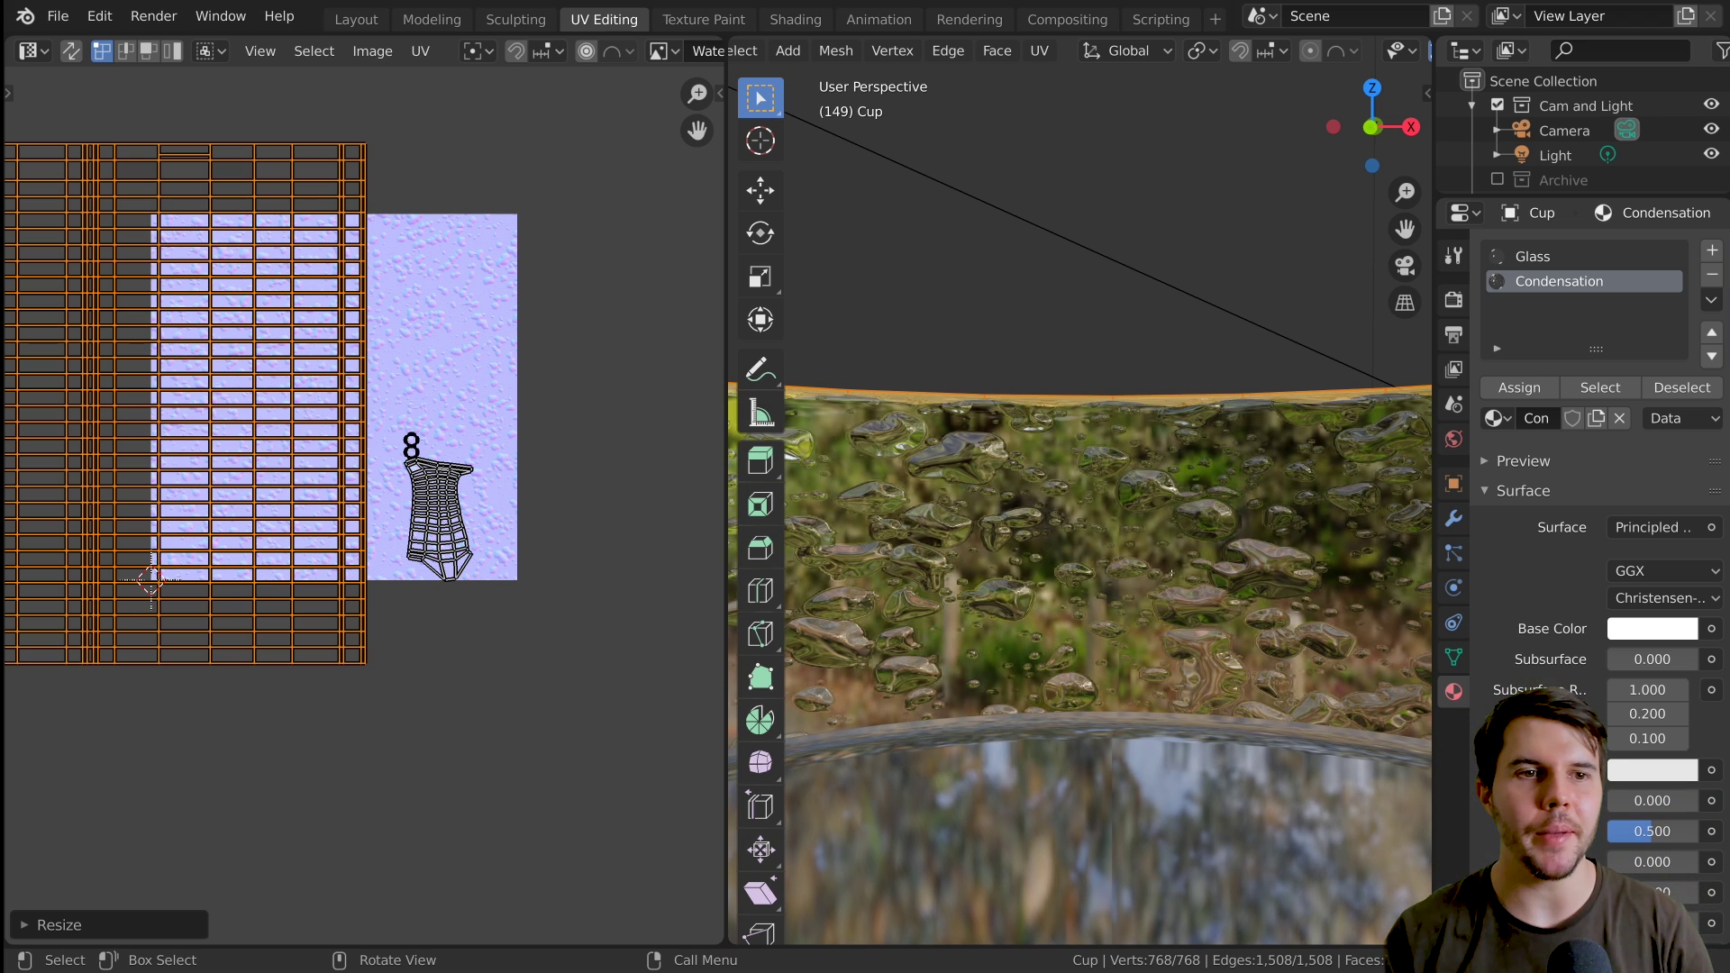
scroll(428, 725, down, 1)
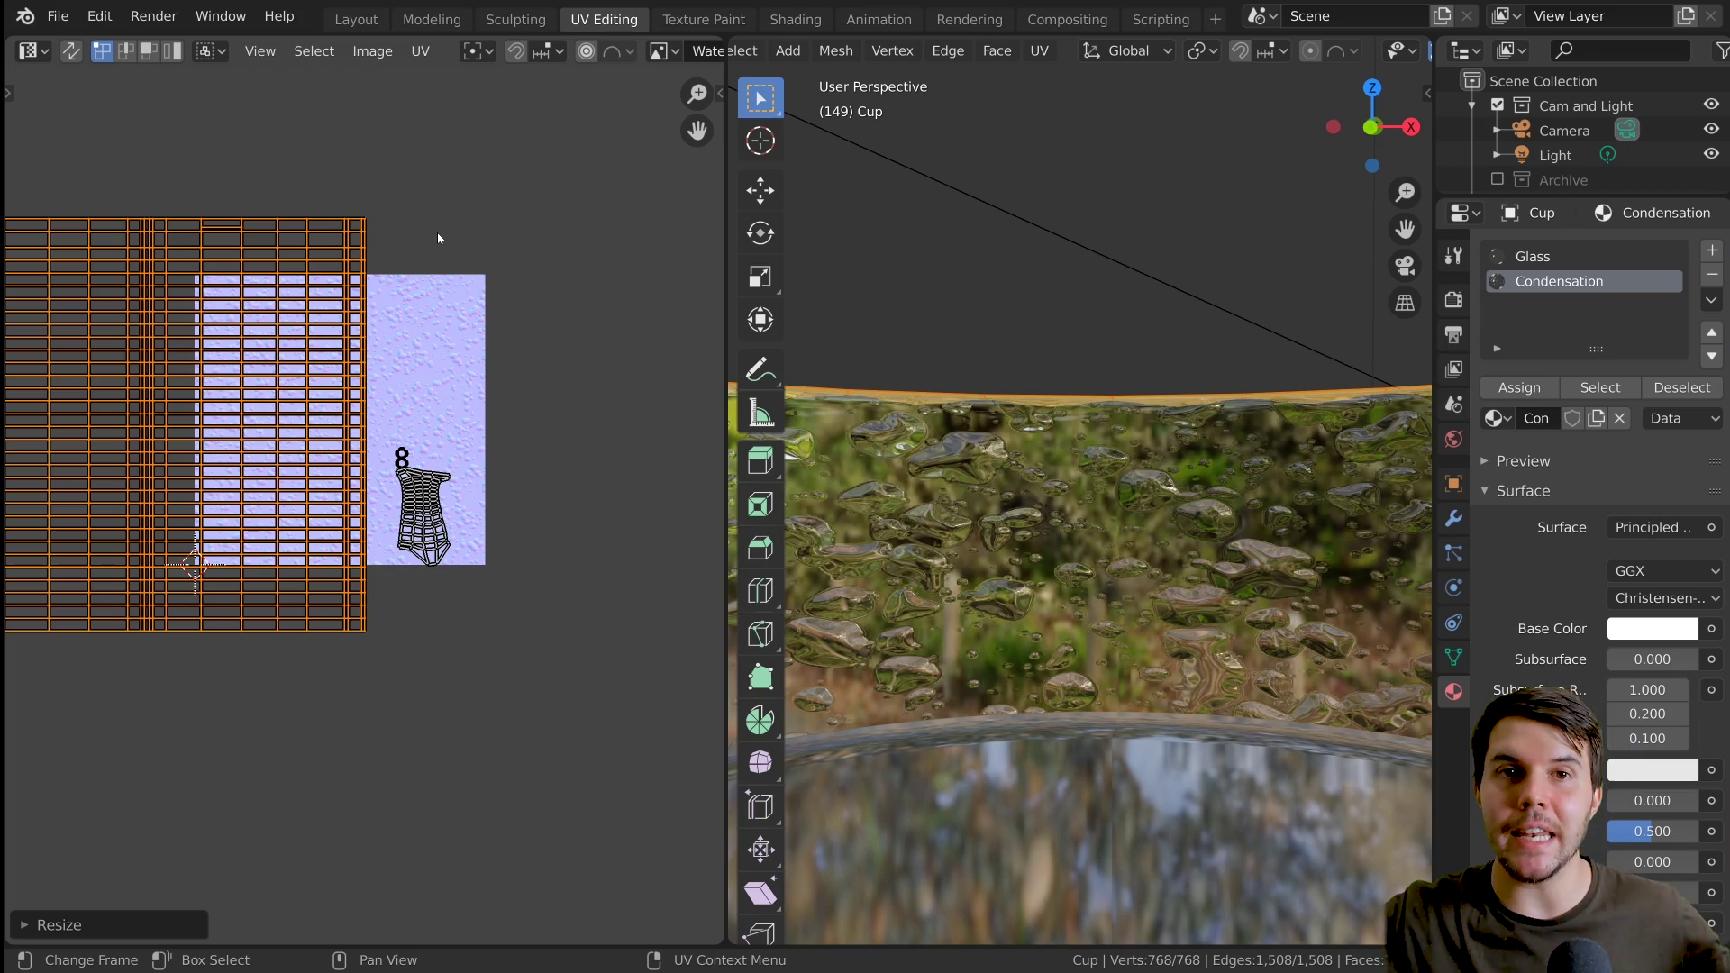
scroll(431, 409, up, 1)
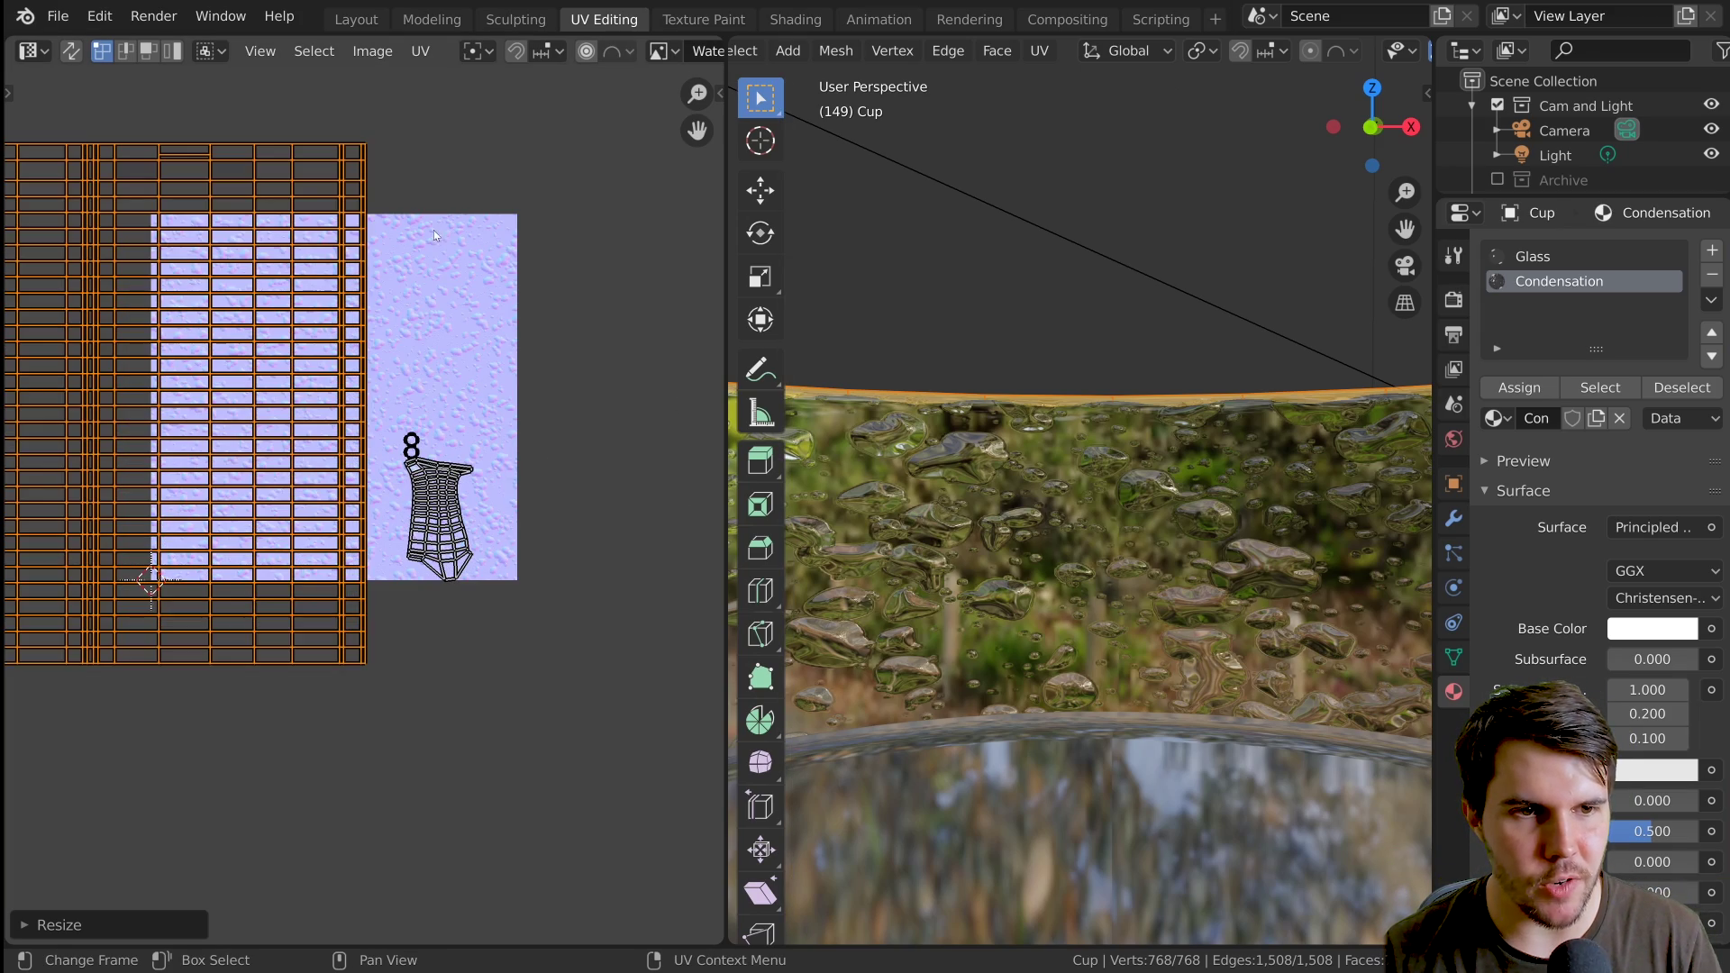
key(r)
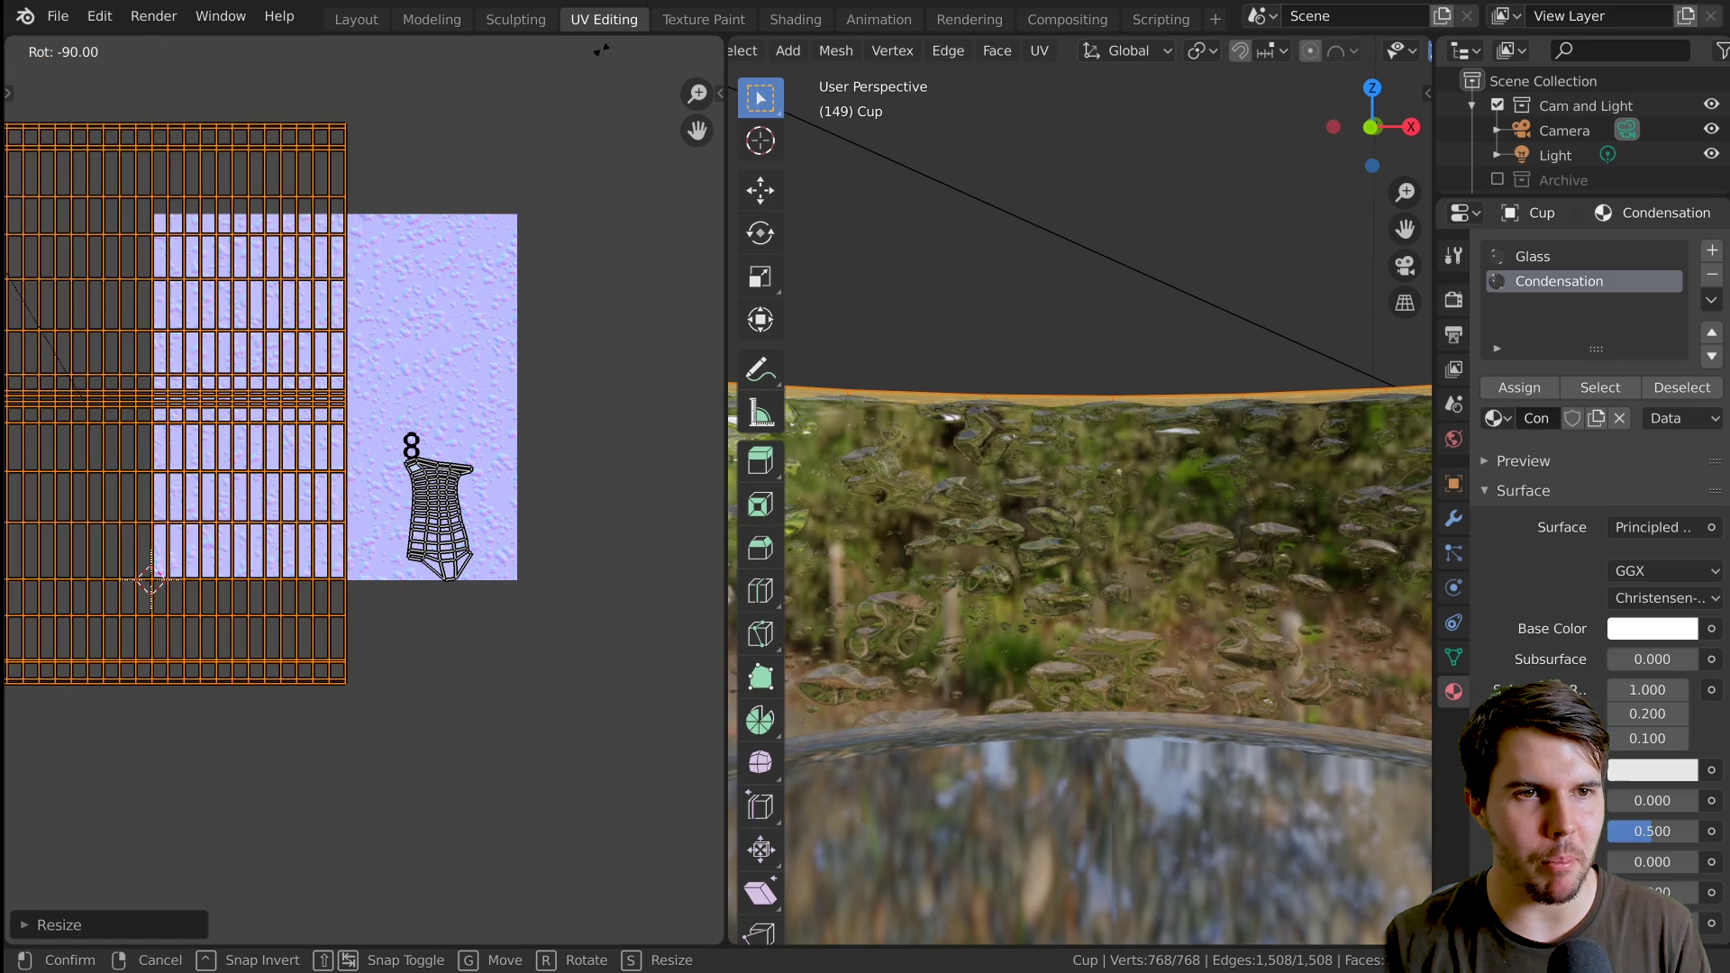
click(581, 129)
Examine the rotated UV island's grid against the droplets image and compare the face proportions with the droplets on the cup
scroll(201, 339, up, 5)
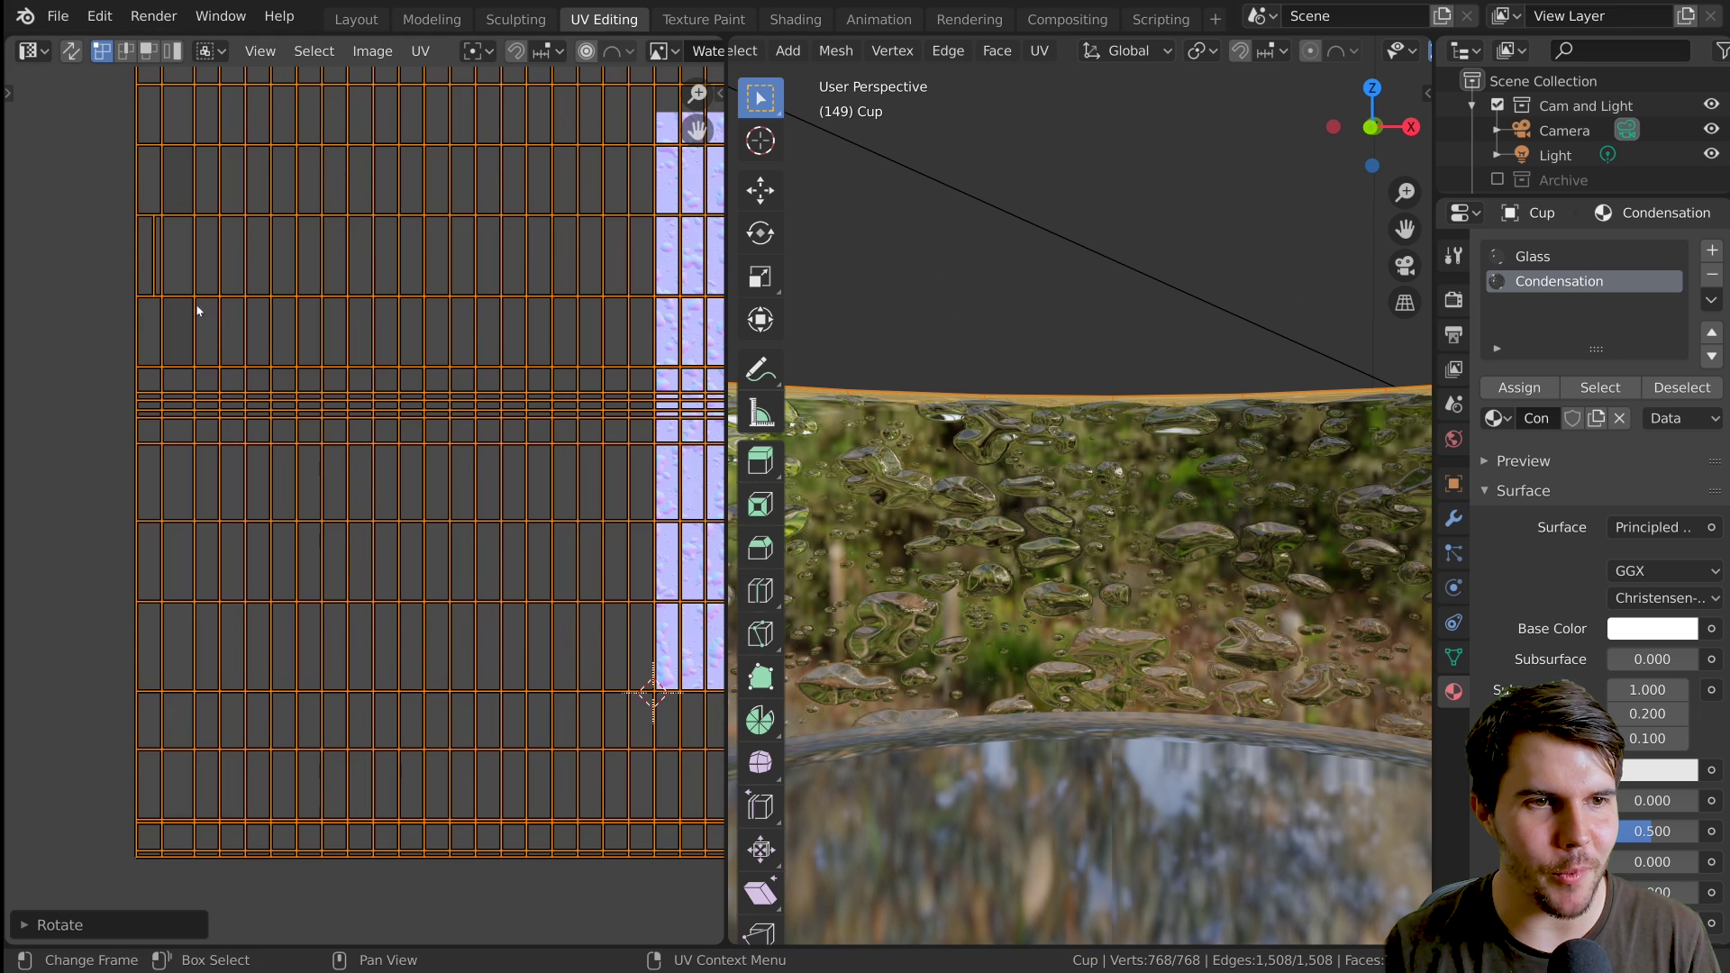
scroll(186, 311, down, 1)
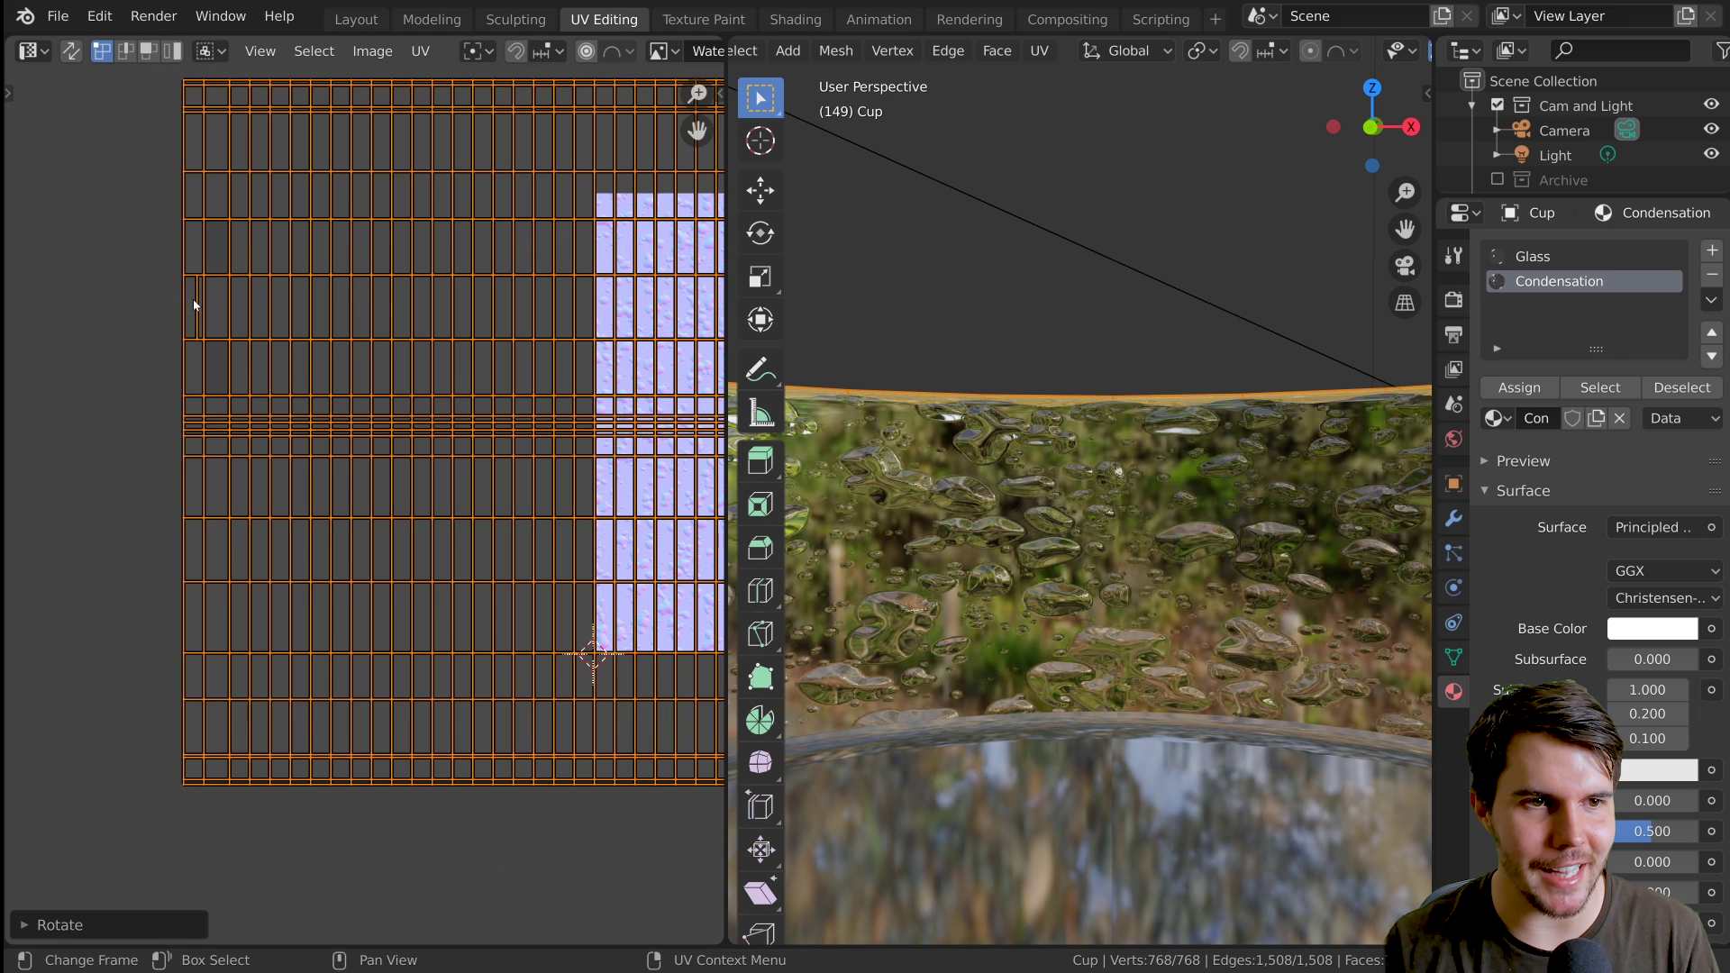
middle_drag(355, 447, 106, 281)
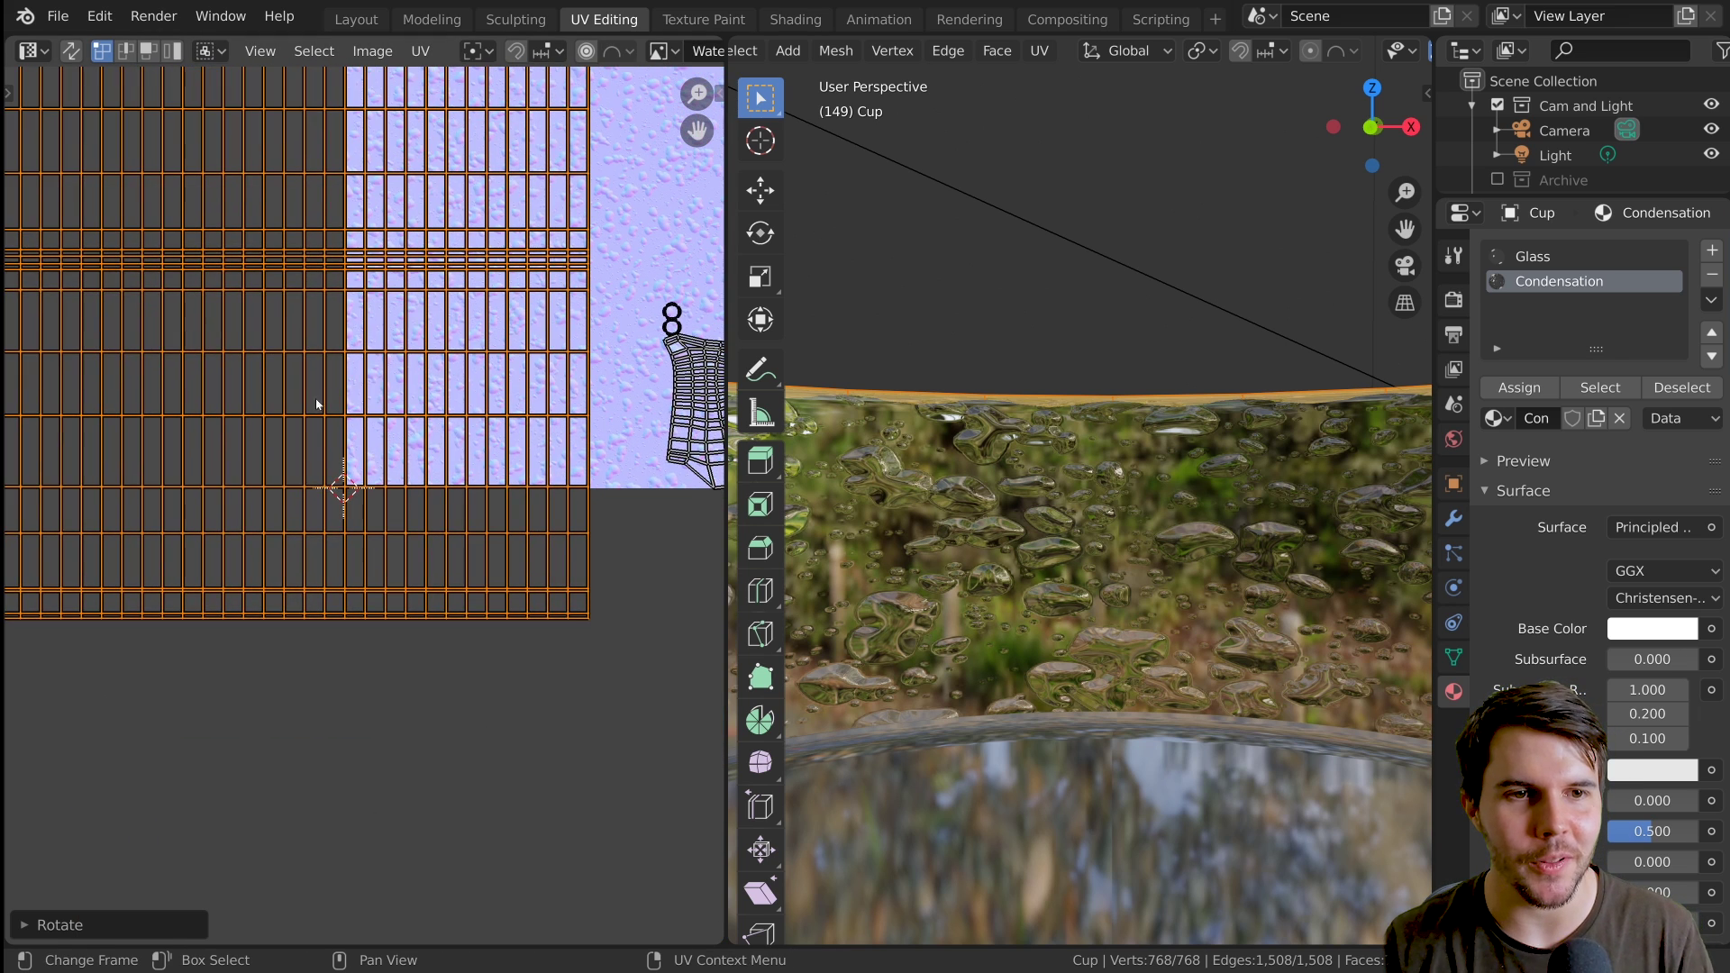
scroll(480, 354, up, 3)
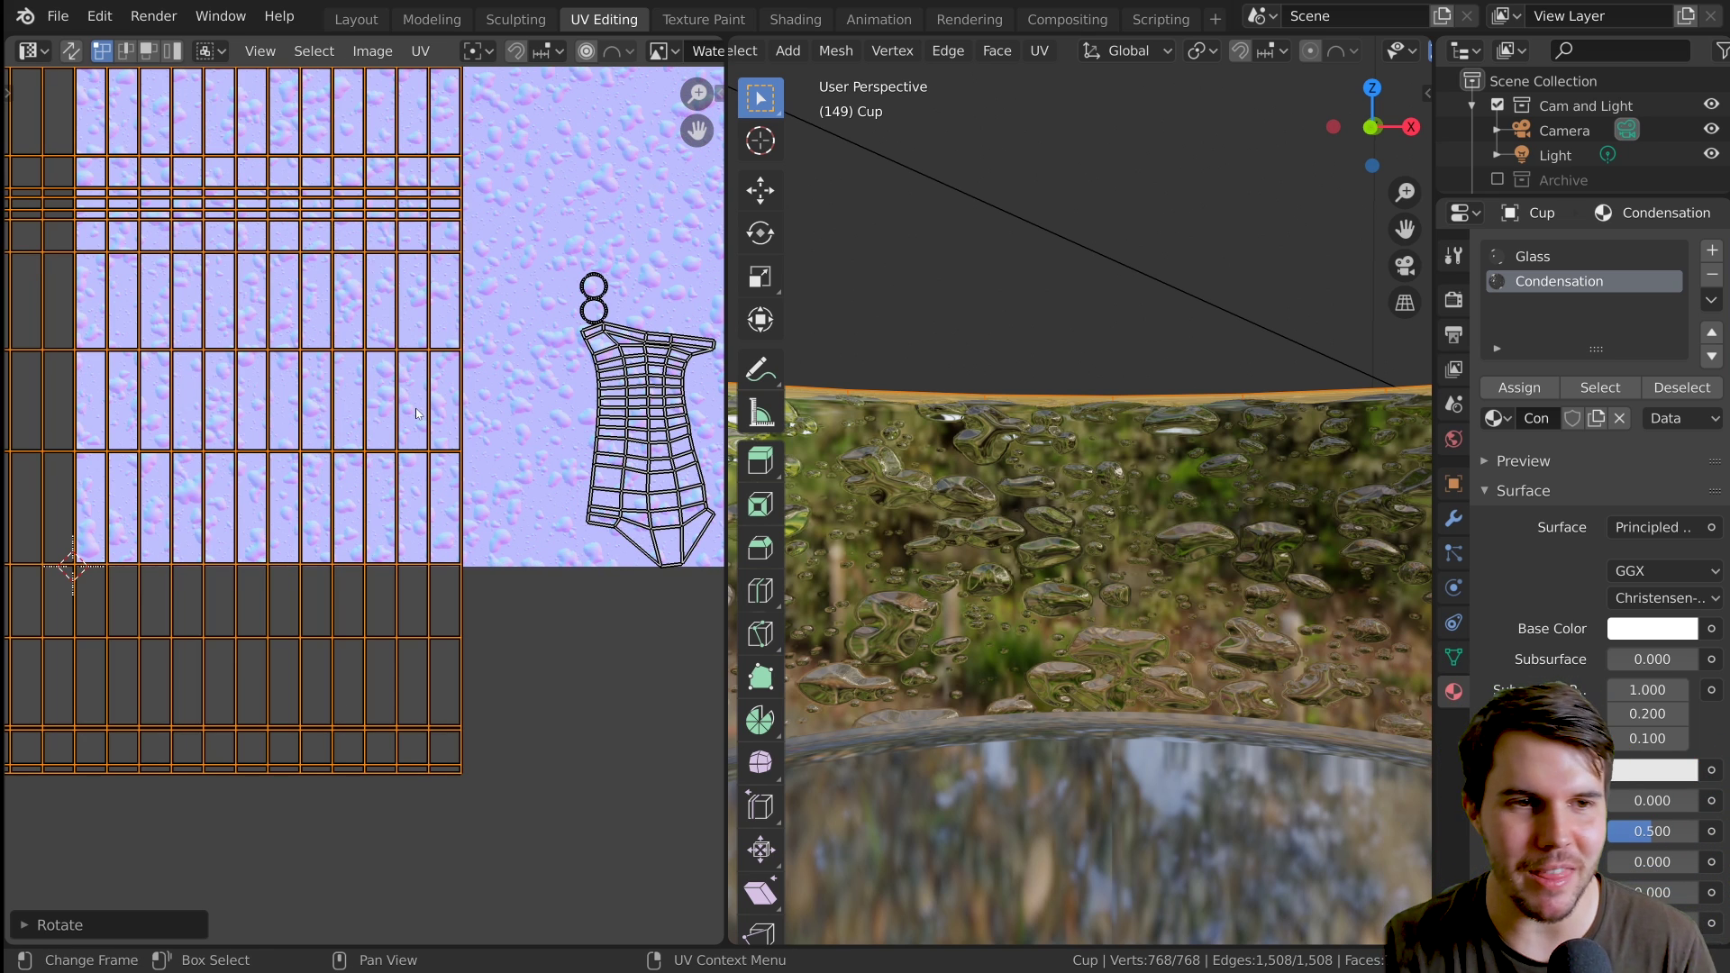
scroll(416, 414, down, 2)
scroll(427, 307, up, 2)
scroll(428, 302, down, 2)
scroll(527, 428, up, 2)
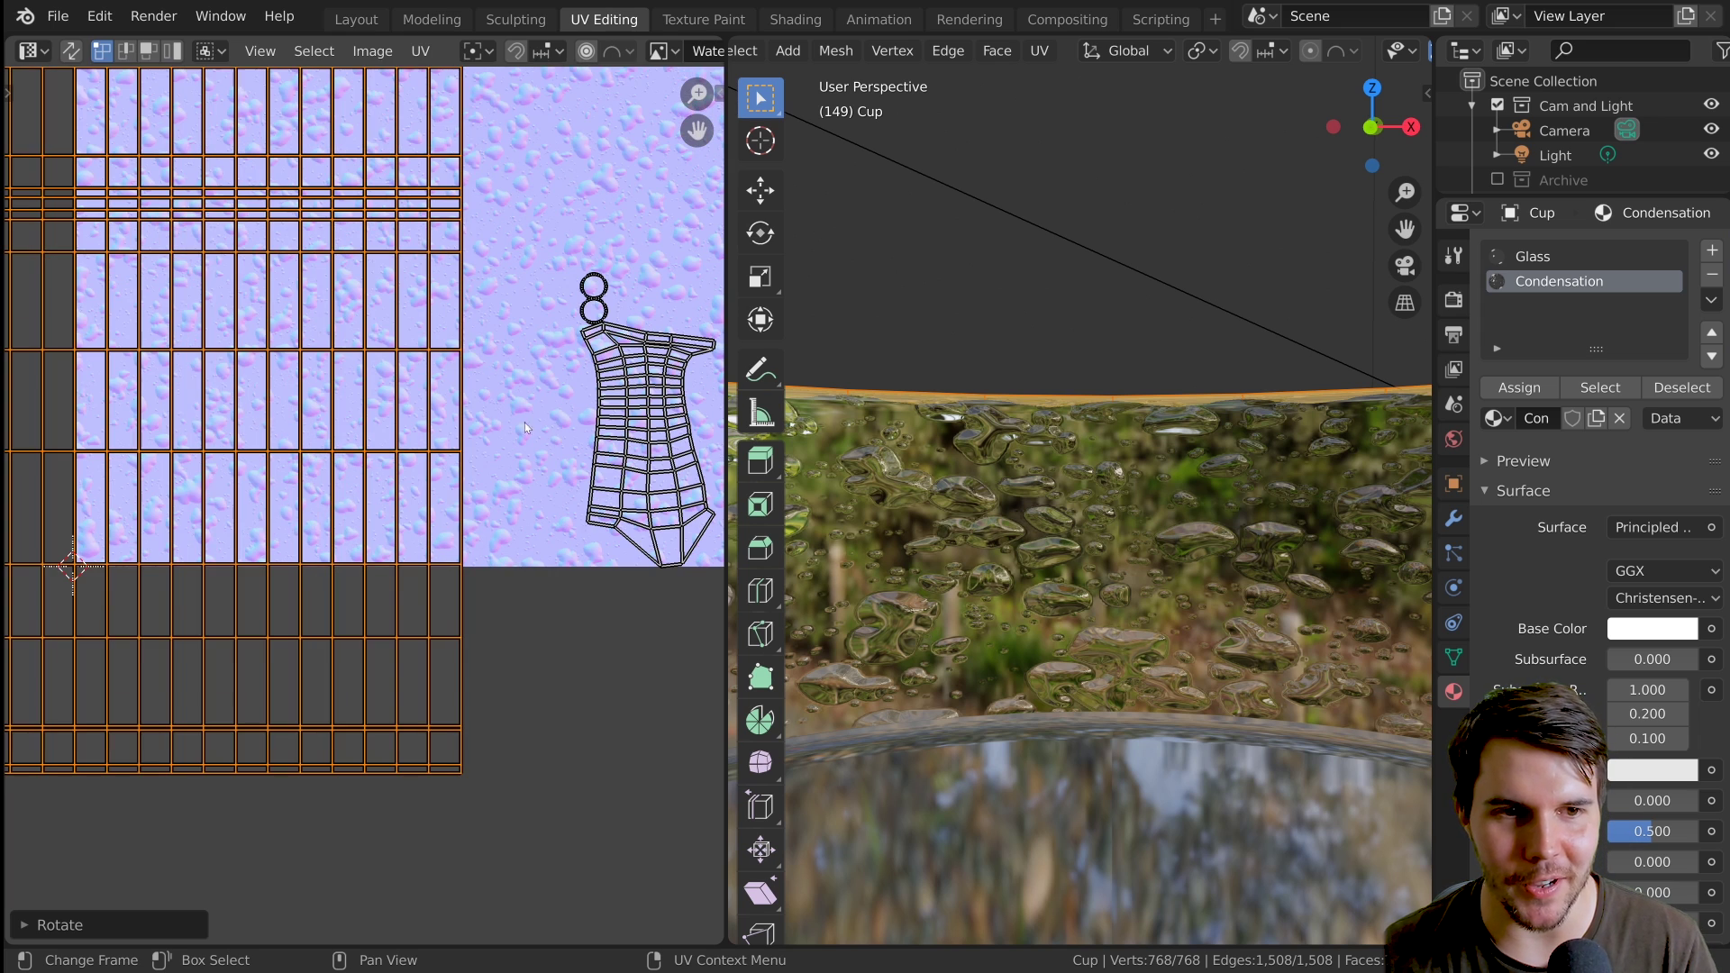
scroll(526, 428, down, 2)
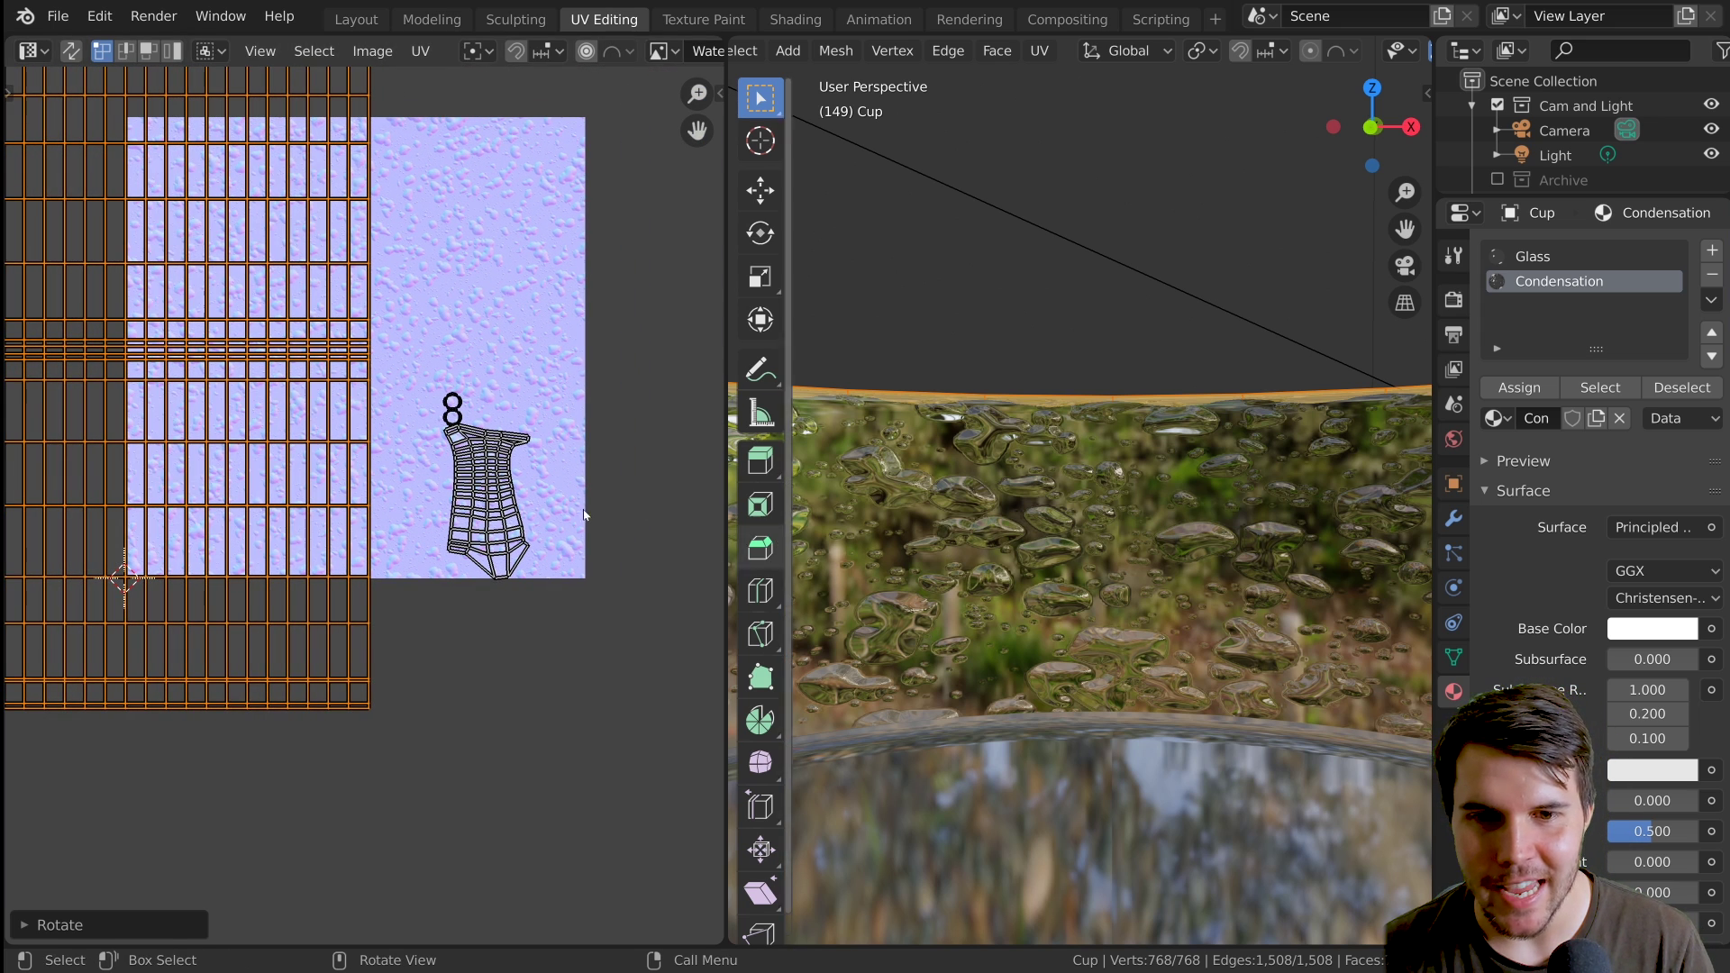
Stretch the cup body's UV island along X by about 1.8 times to make the droplets on the wall rounder
key(s)
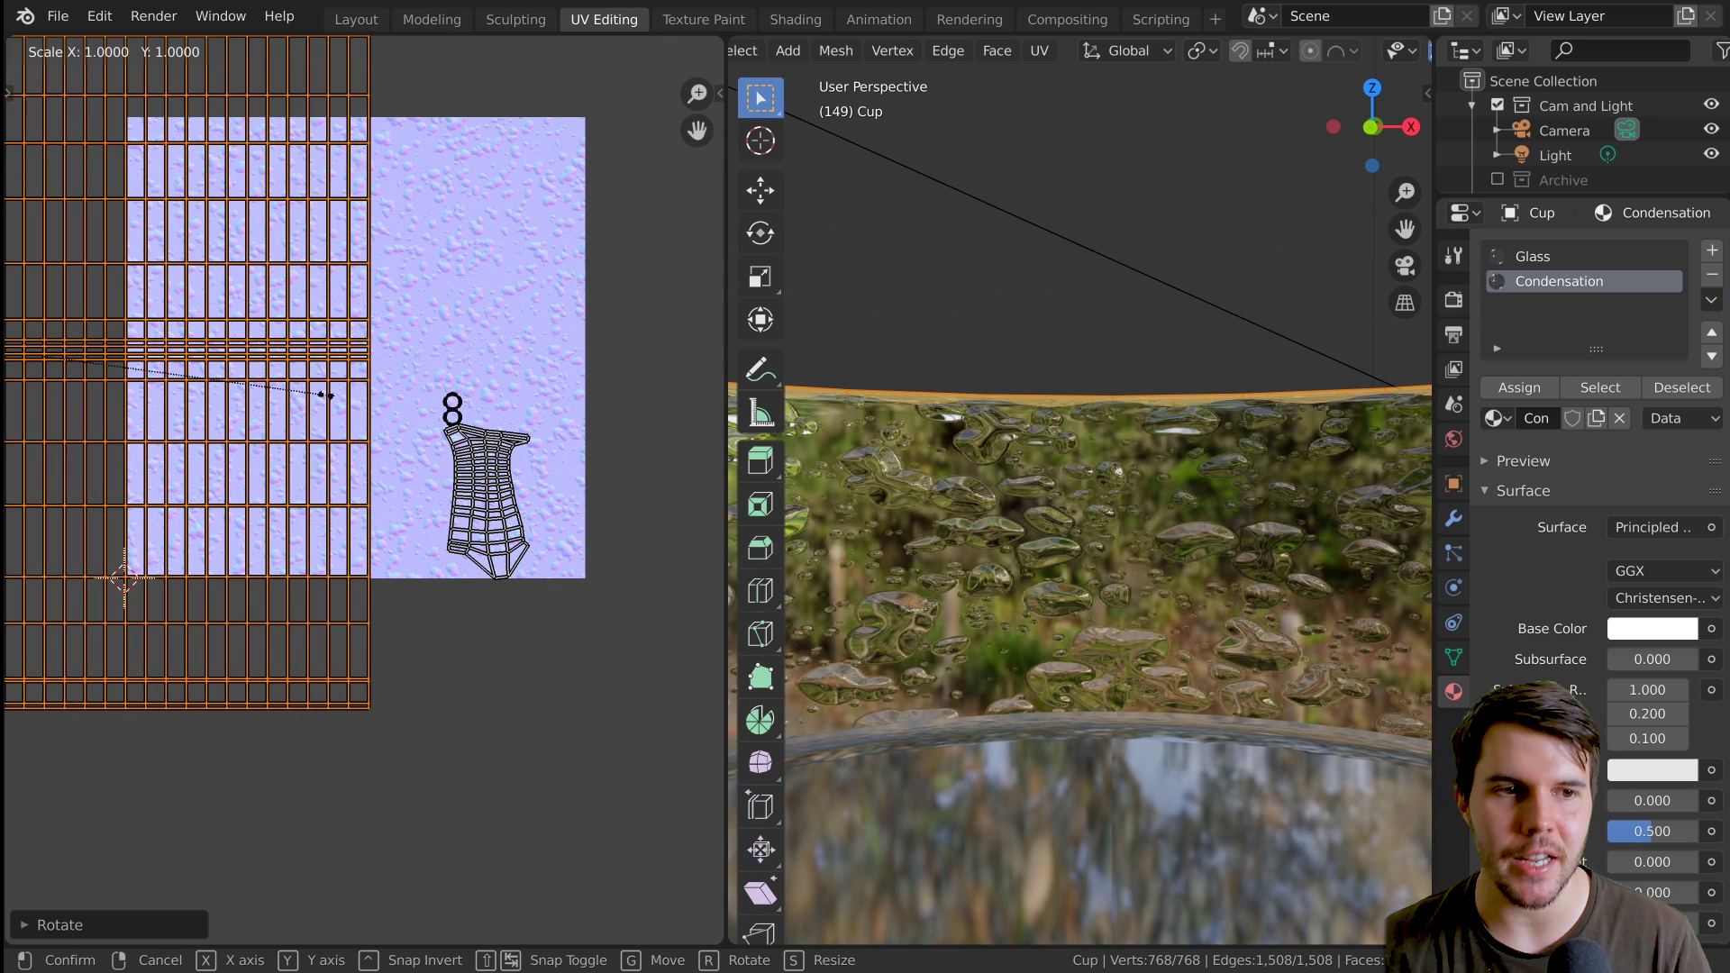
key(x)
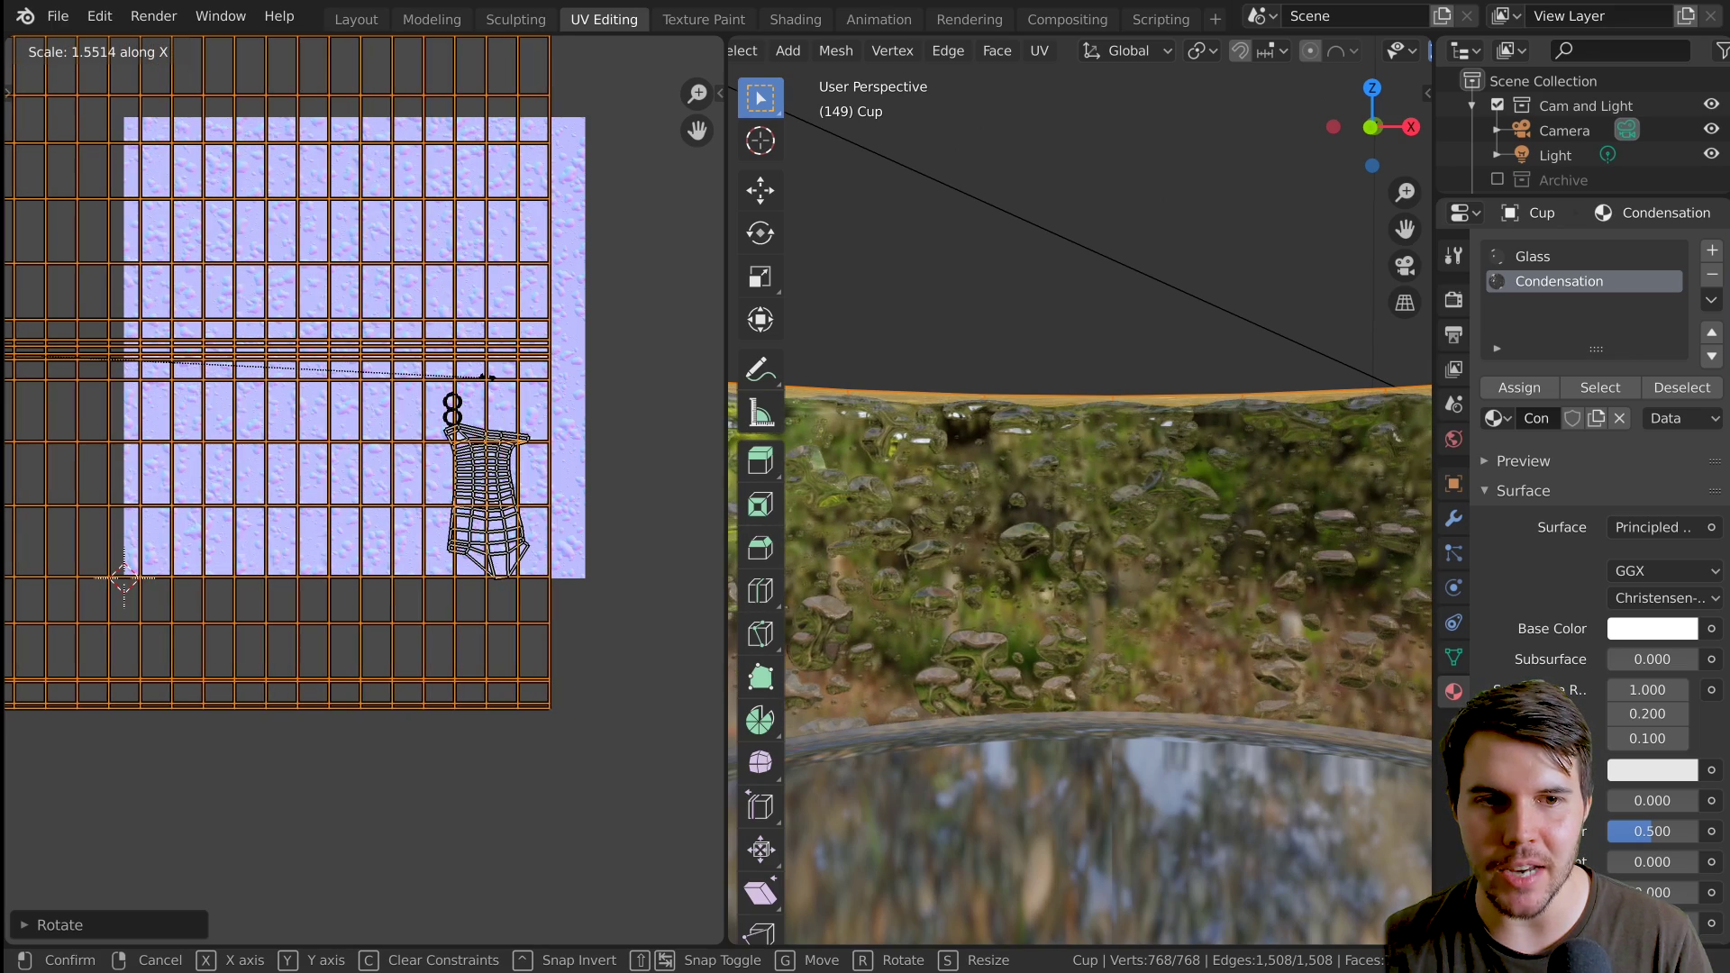
click(563, 372)
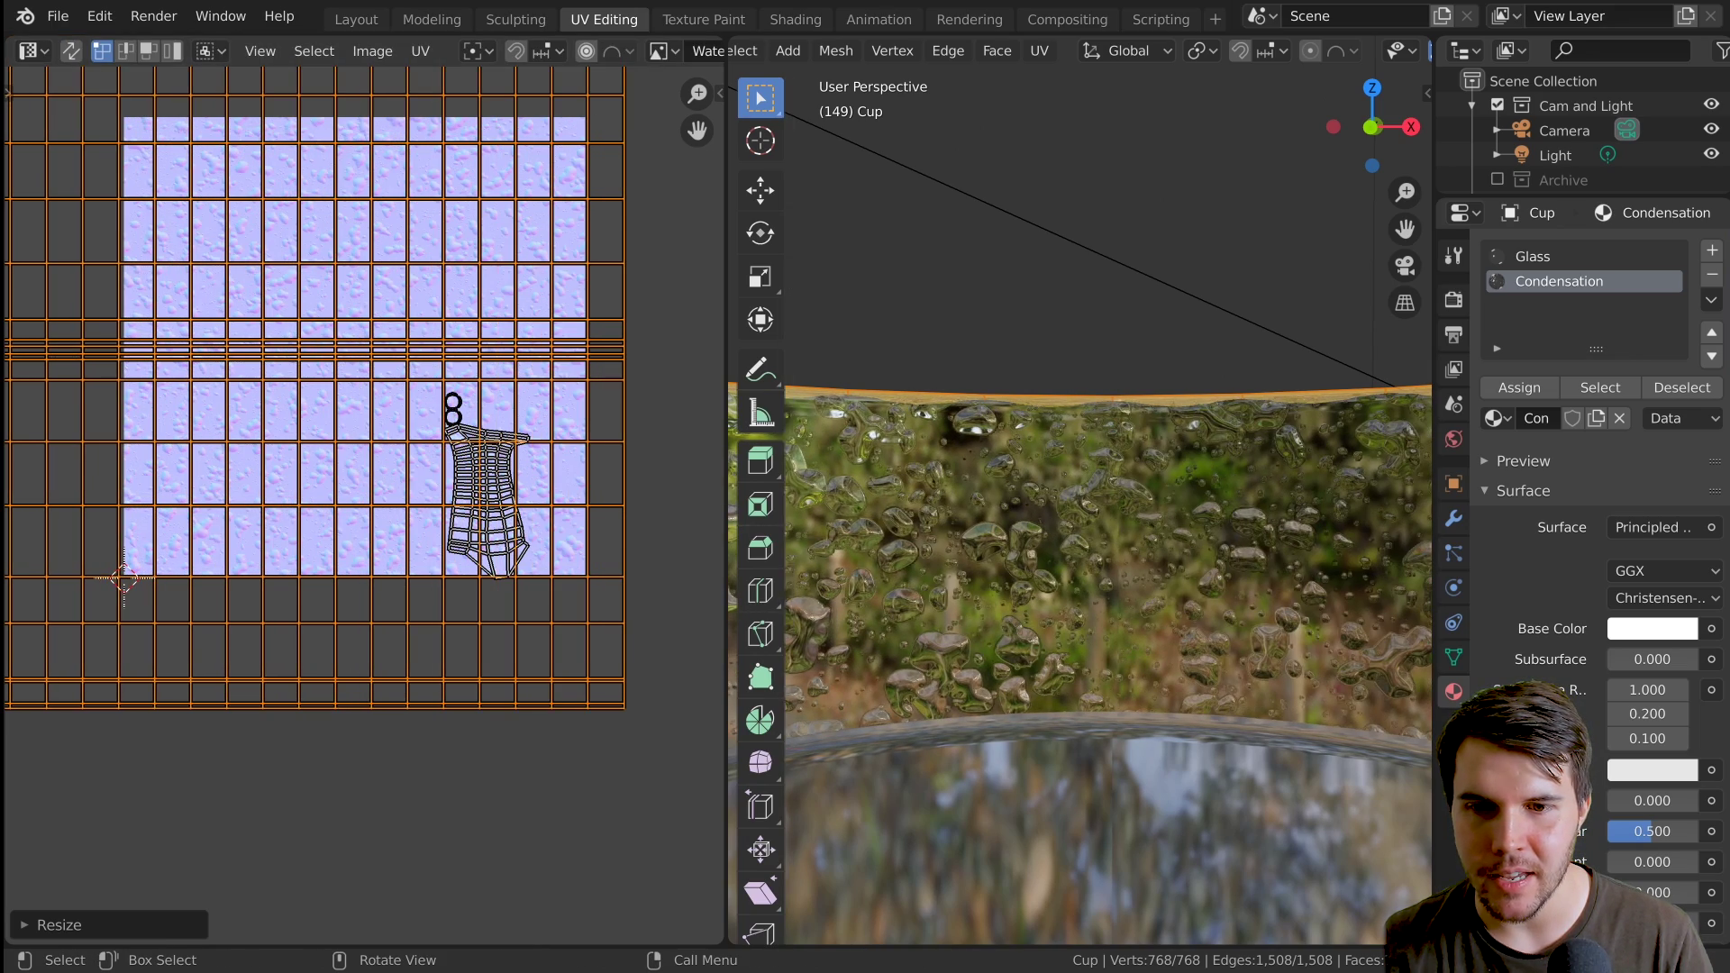
scroll(1019, 563, down, 1)
scroll(1025, 561, up, 1)
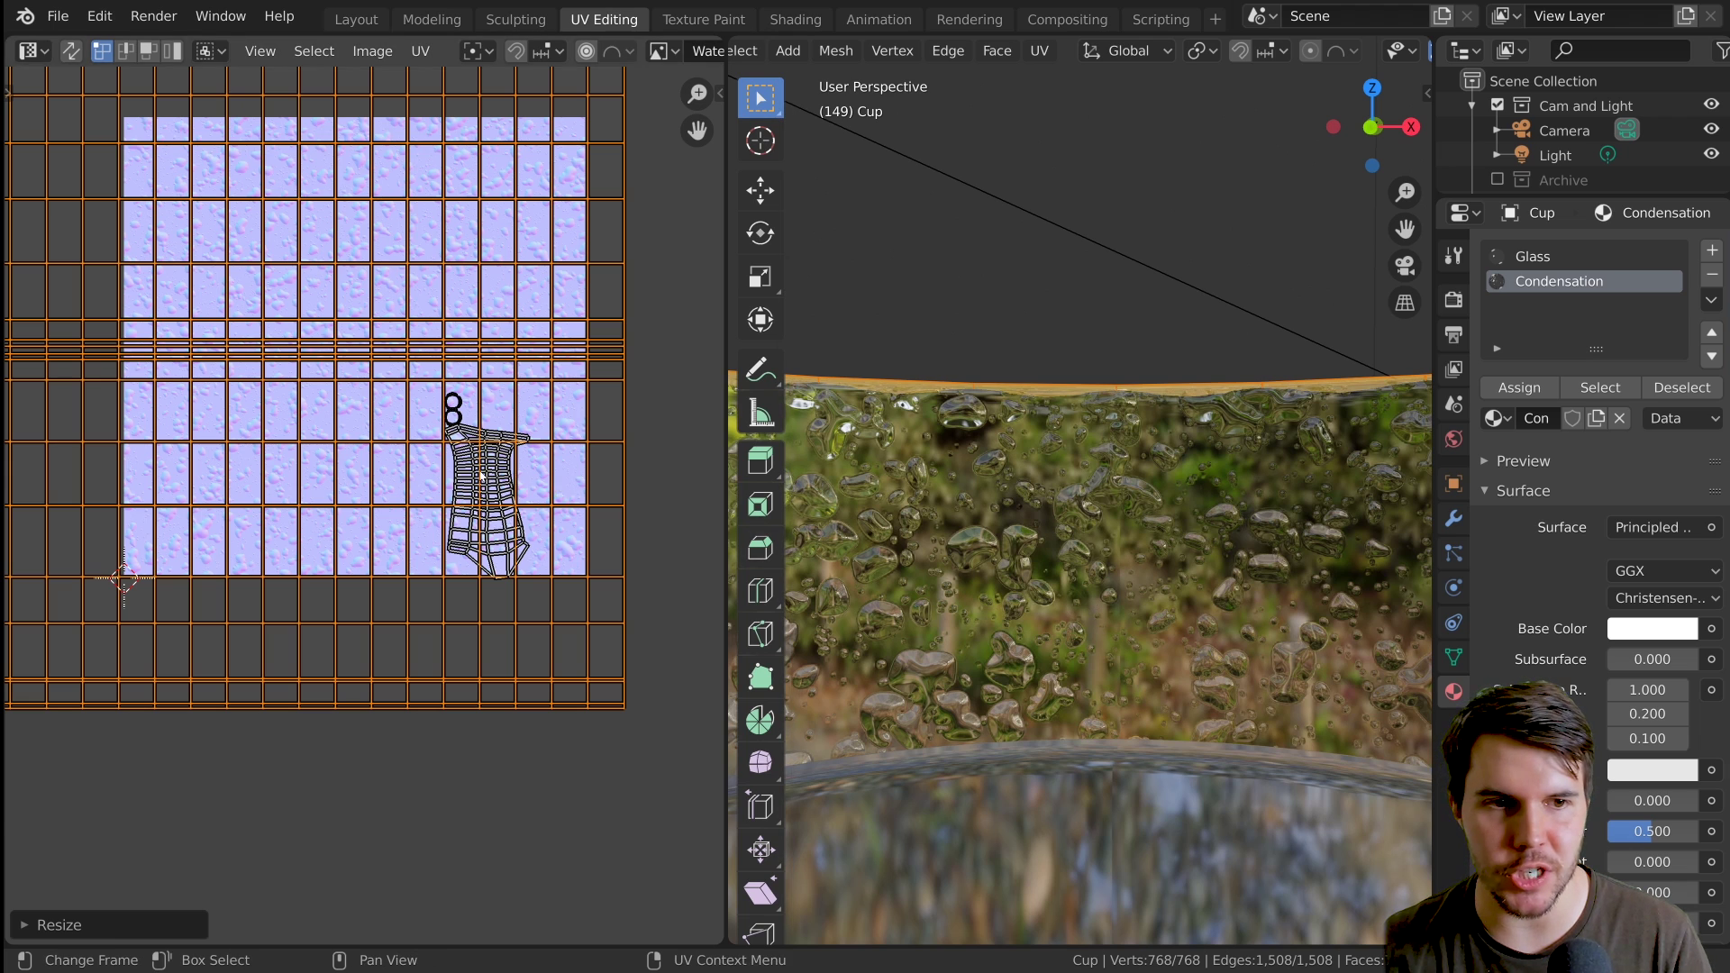
Compare the droplets with the image up close and narrow the cup body's UV island slightly along X
scroll(422, 462, up, 6)
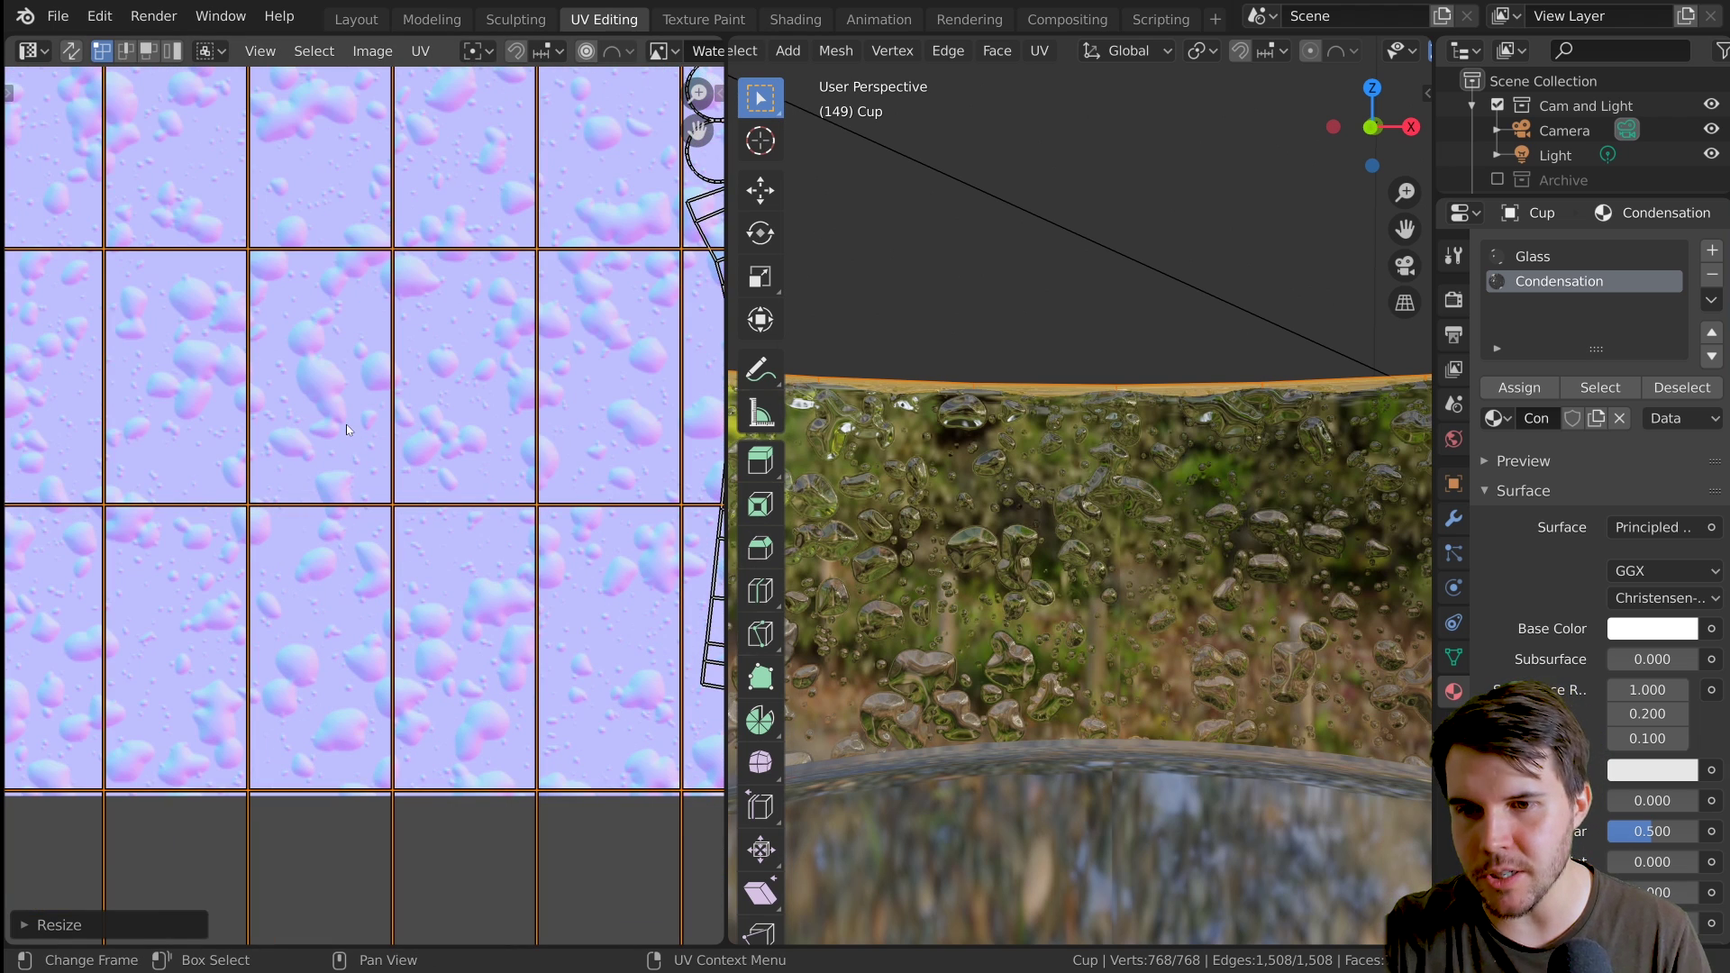
scroll(607, 465, down, 2)
key(s)
key(x)
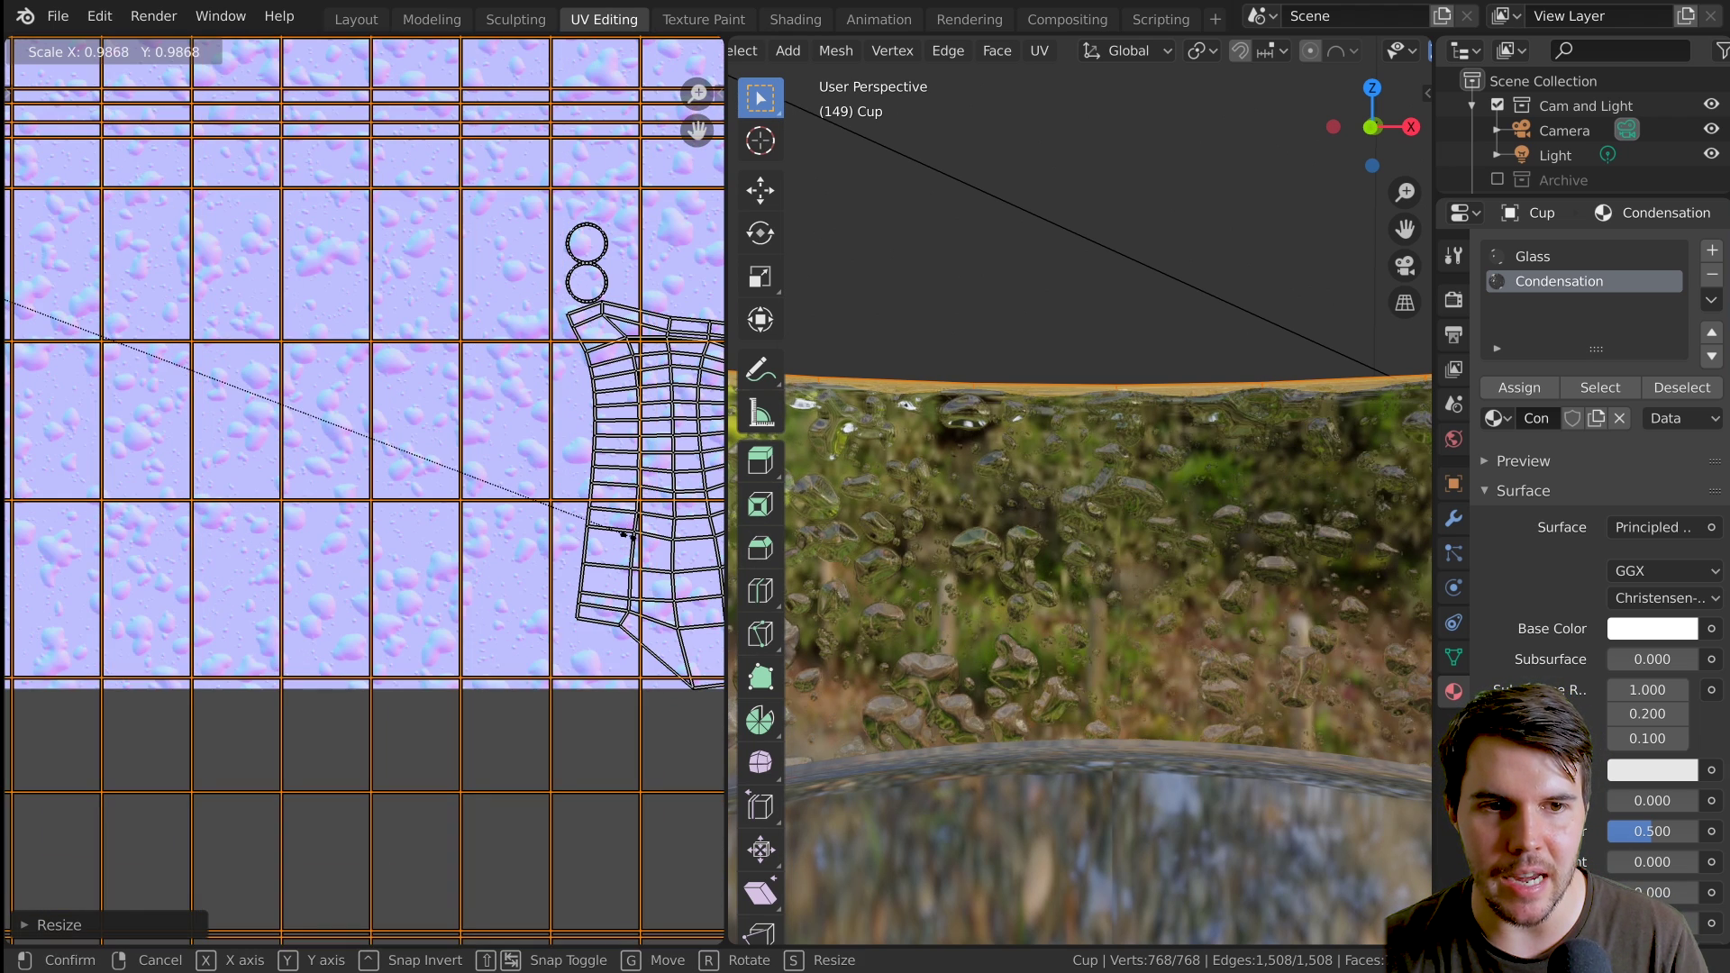
click(615, 539)
scroll(616, 541, down, 5)
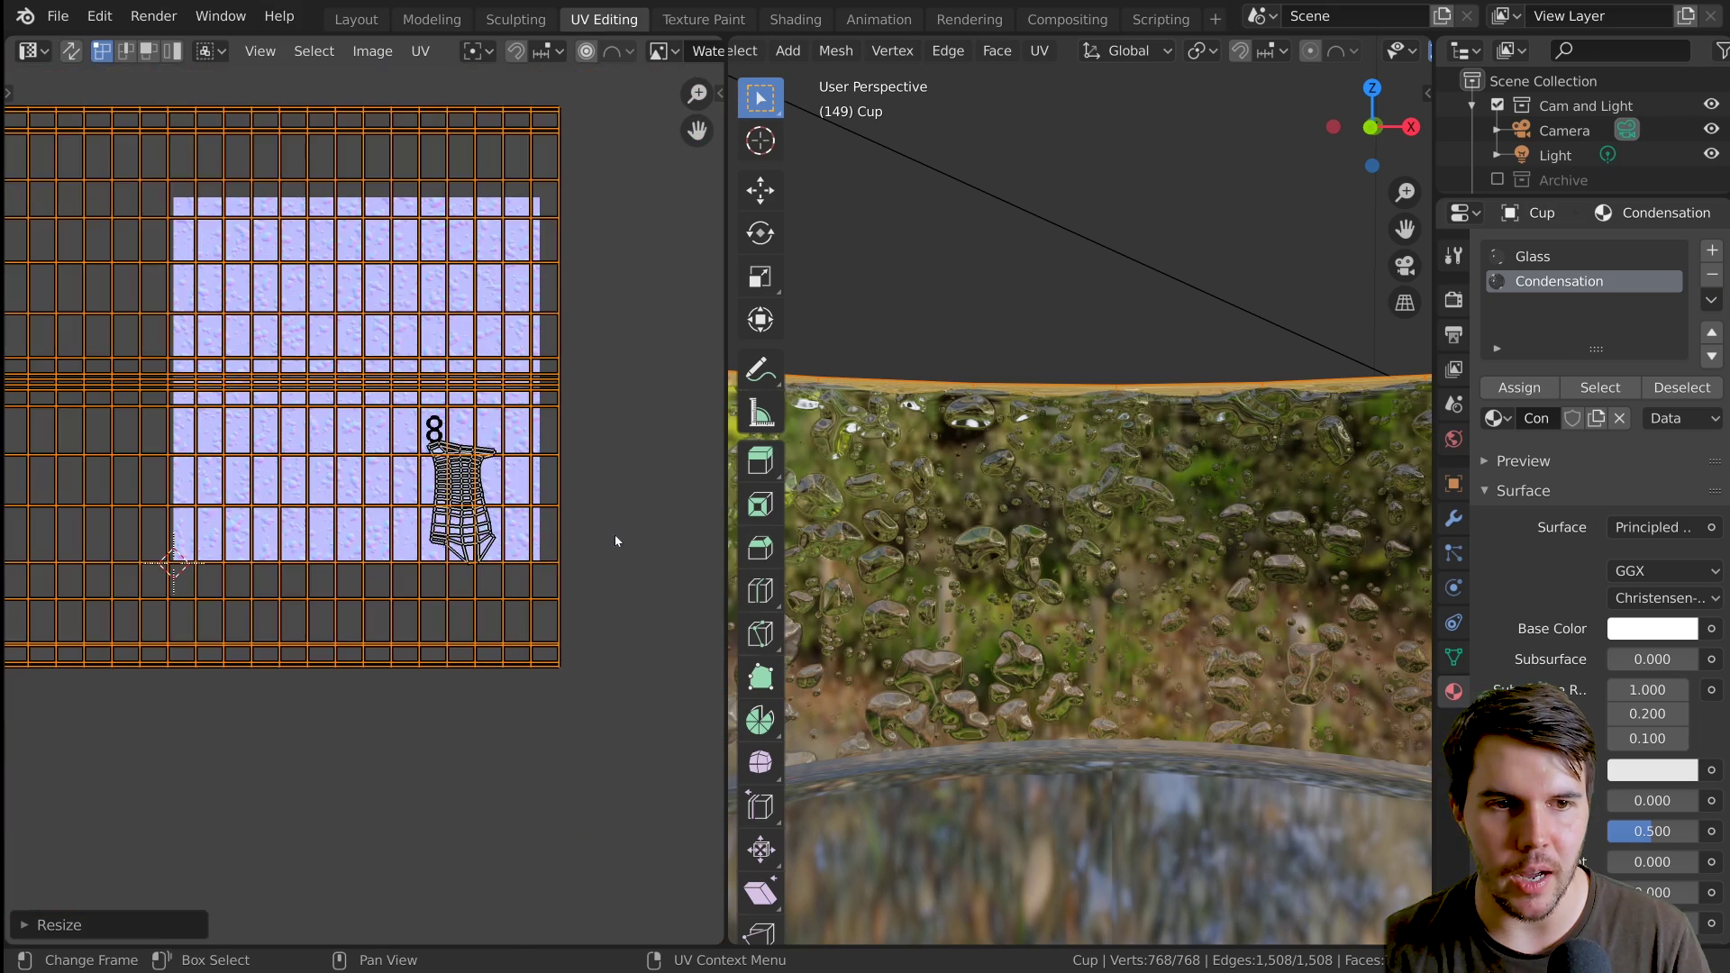
Move the cup body's UV island along negative X until it clears the handle's UVs, and widen it marginally along X
key(g)
key(x)
click(462, 542)
scroll(943, 593, up, 1)
scroll(944, 593, down, 1)
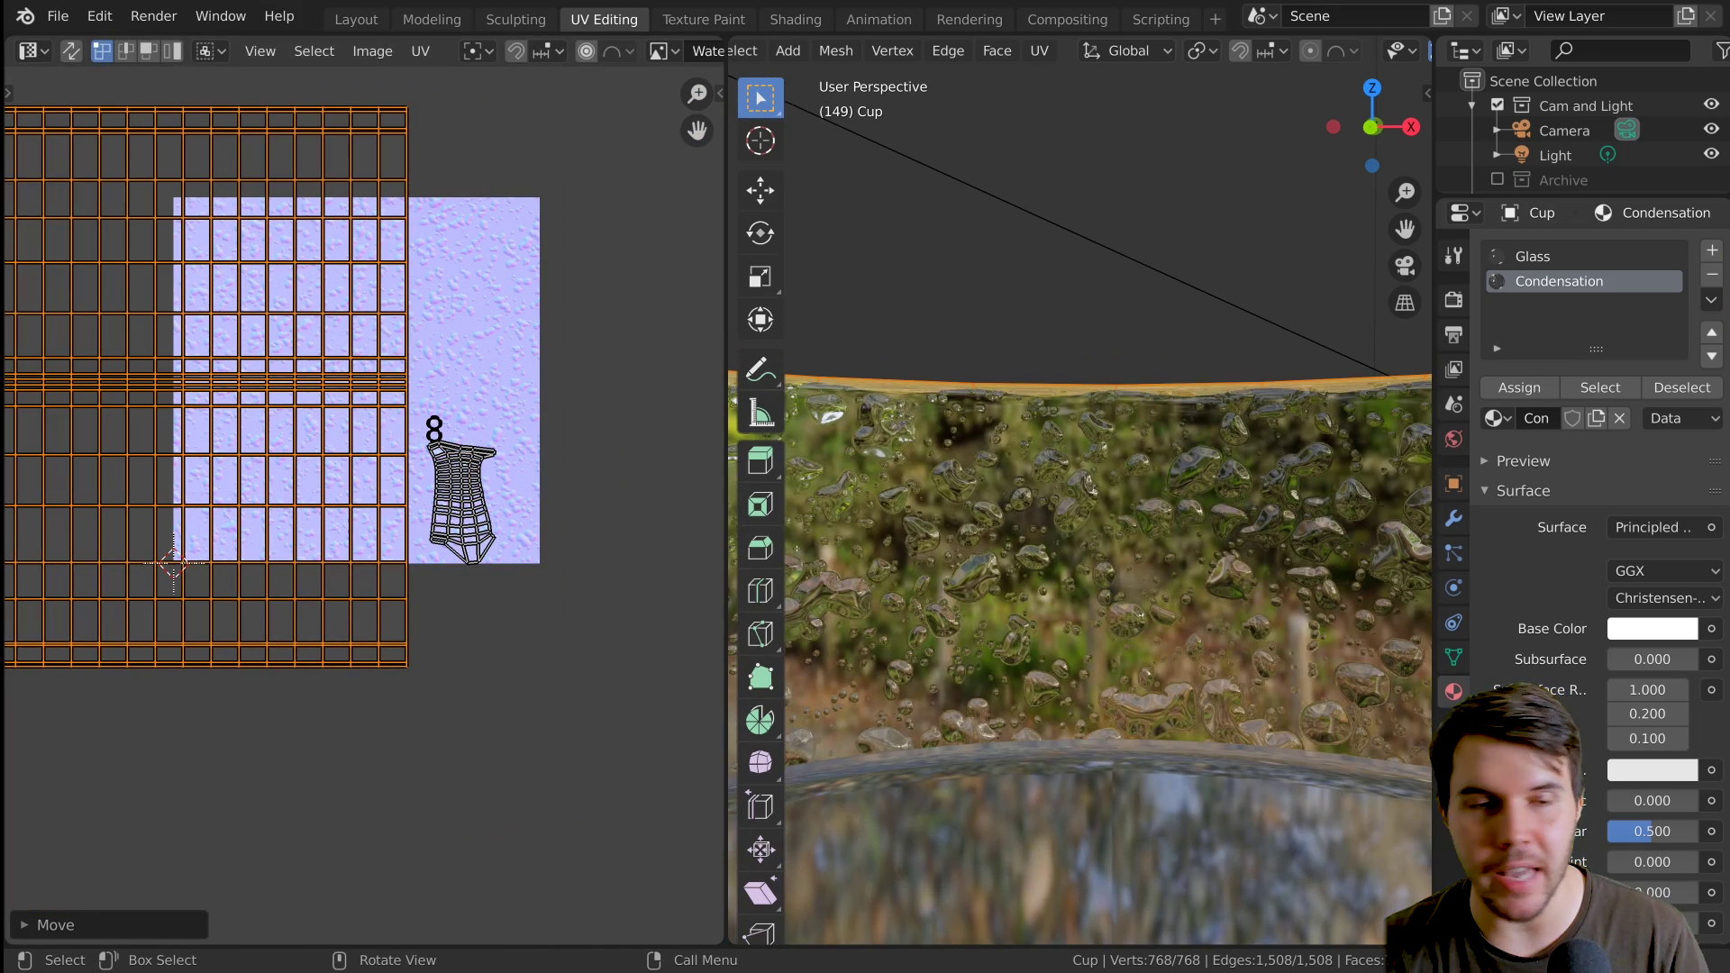
scroll(944, 593, up, 1)
scroll(943, 592, down, 1)
key(s)
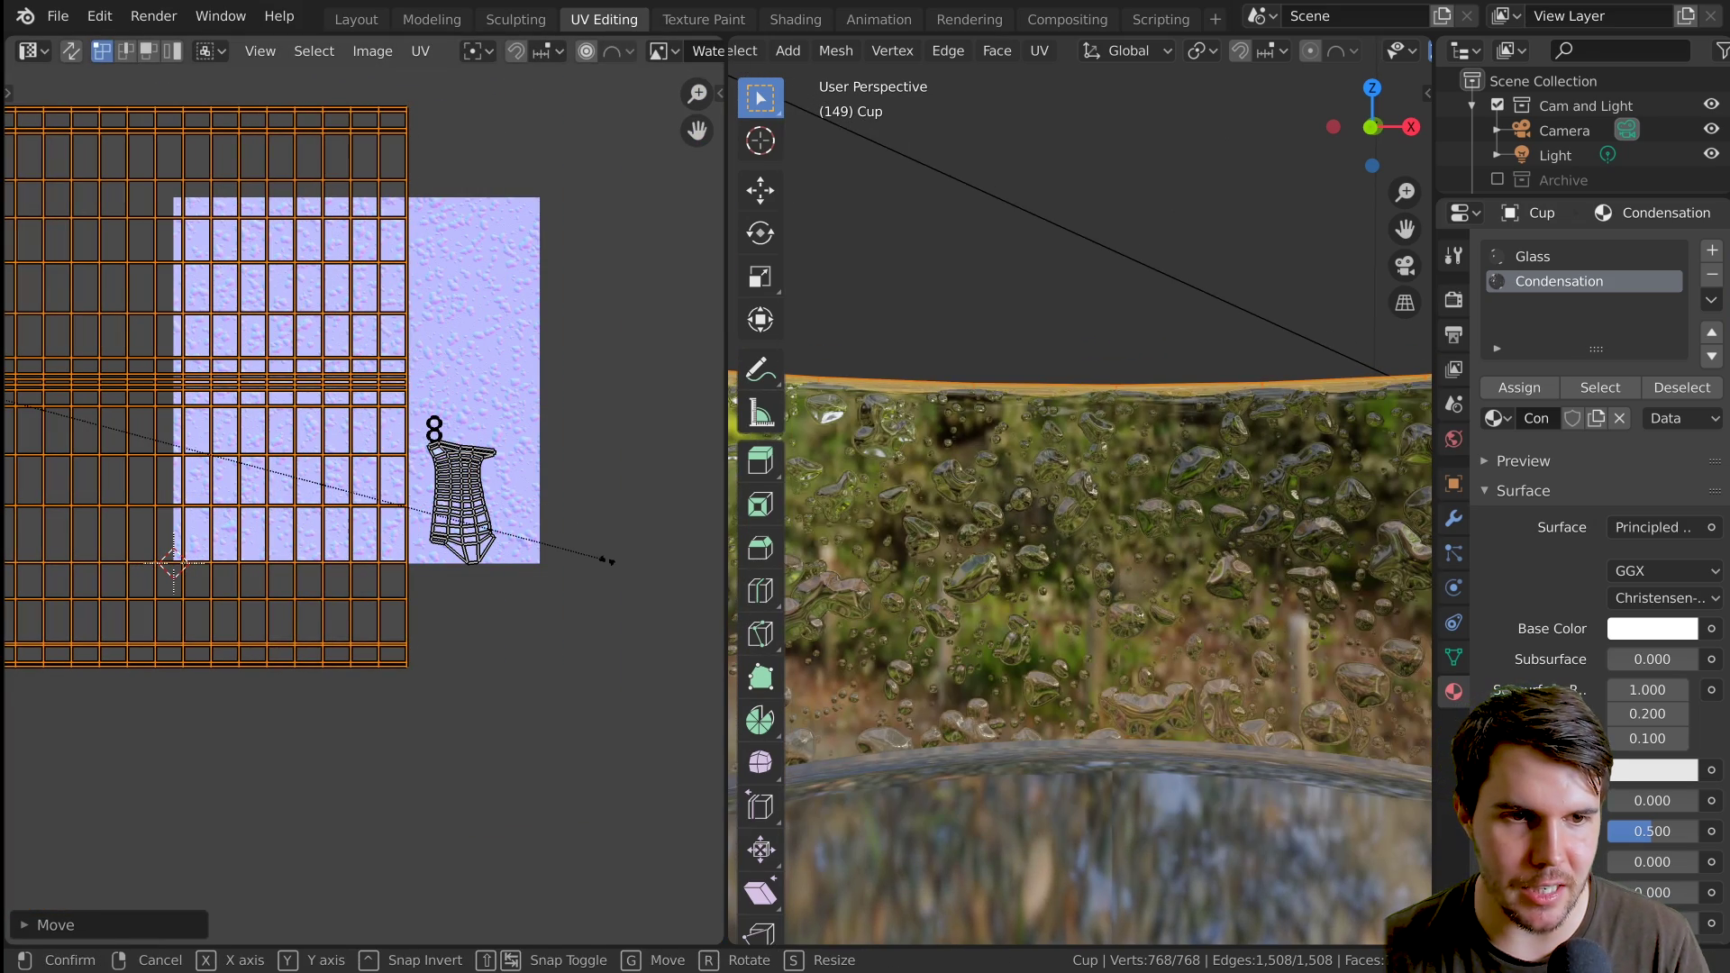
key(x)
click(605, 554)
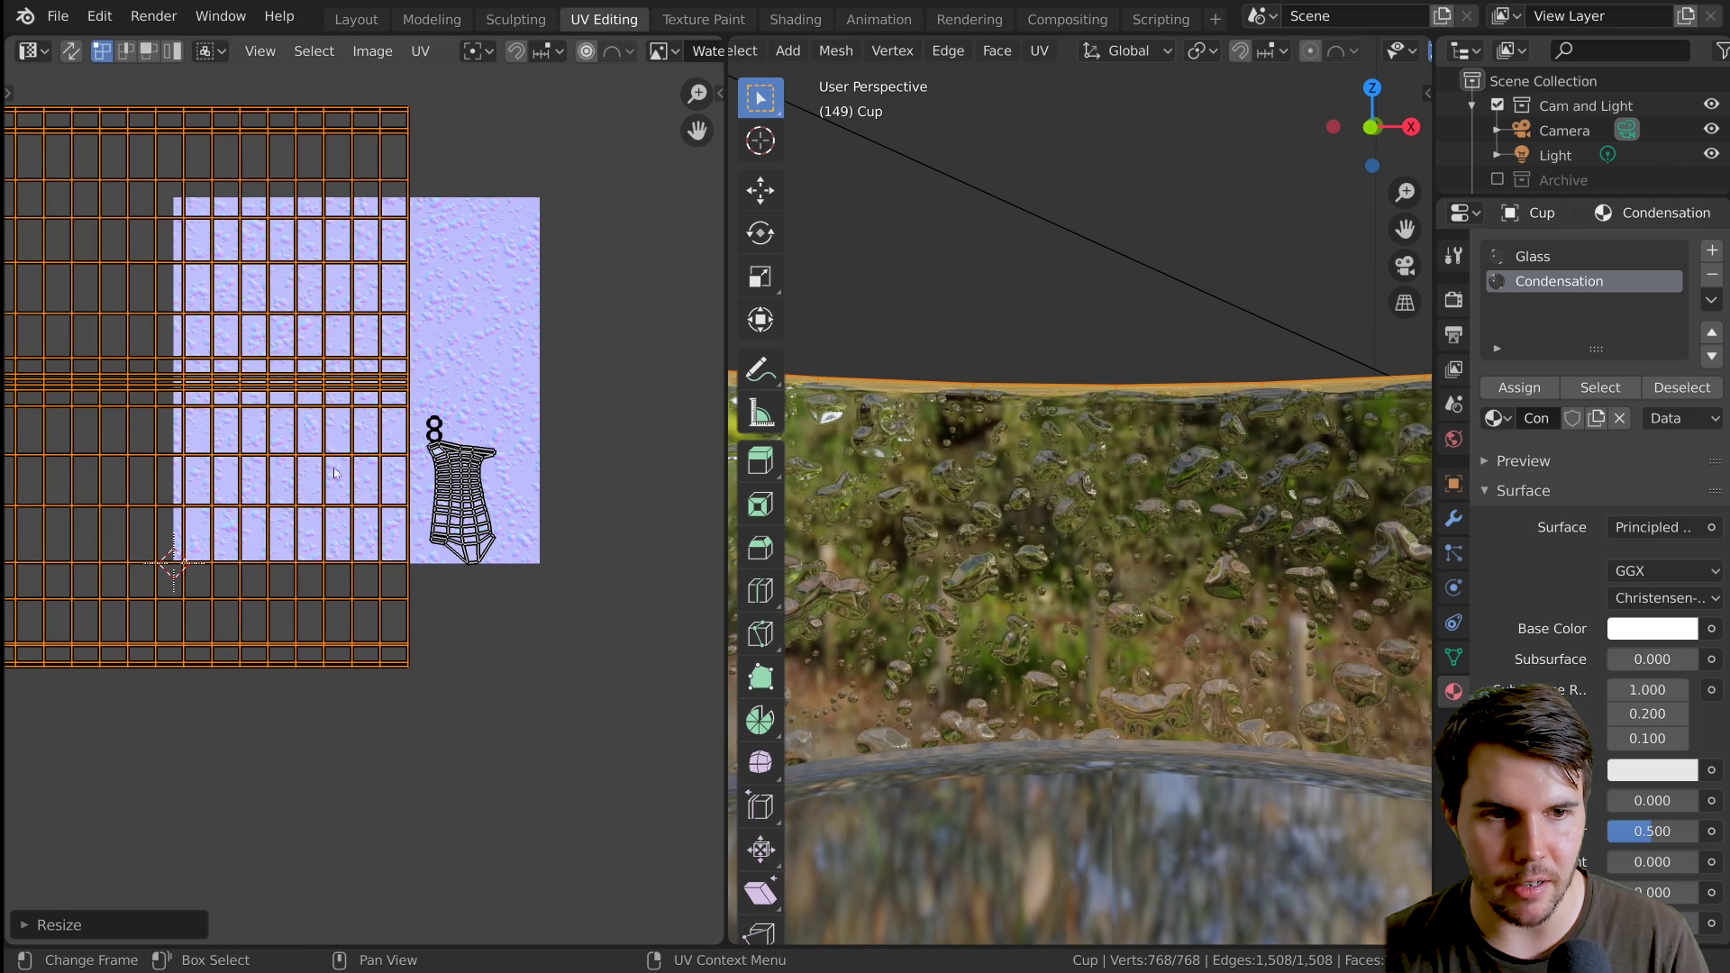
Return the cup to Object Mode and view its condensation from the side in the Layout workspace's rendered view
scroll(946, 595, down, 7)
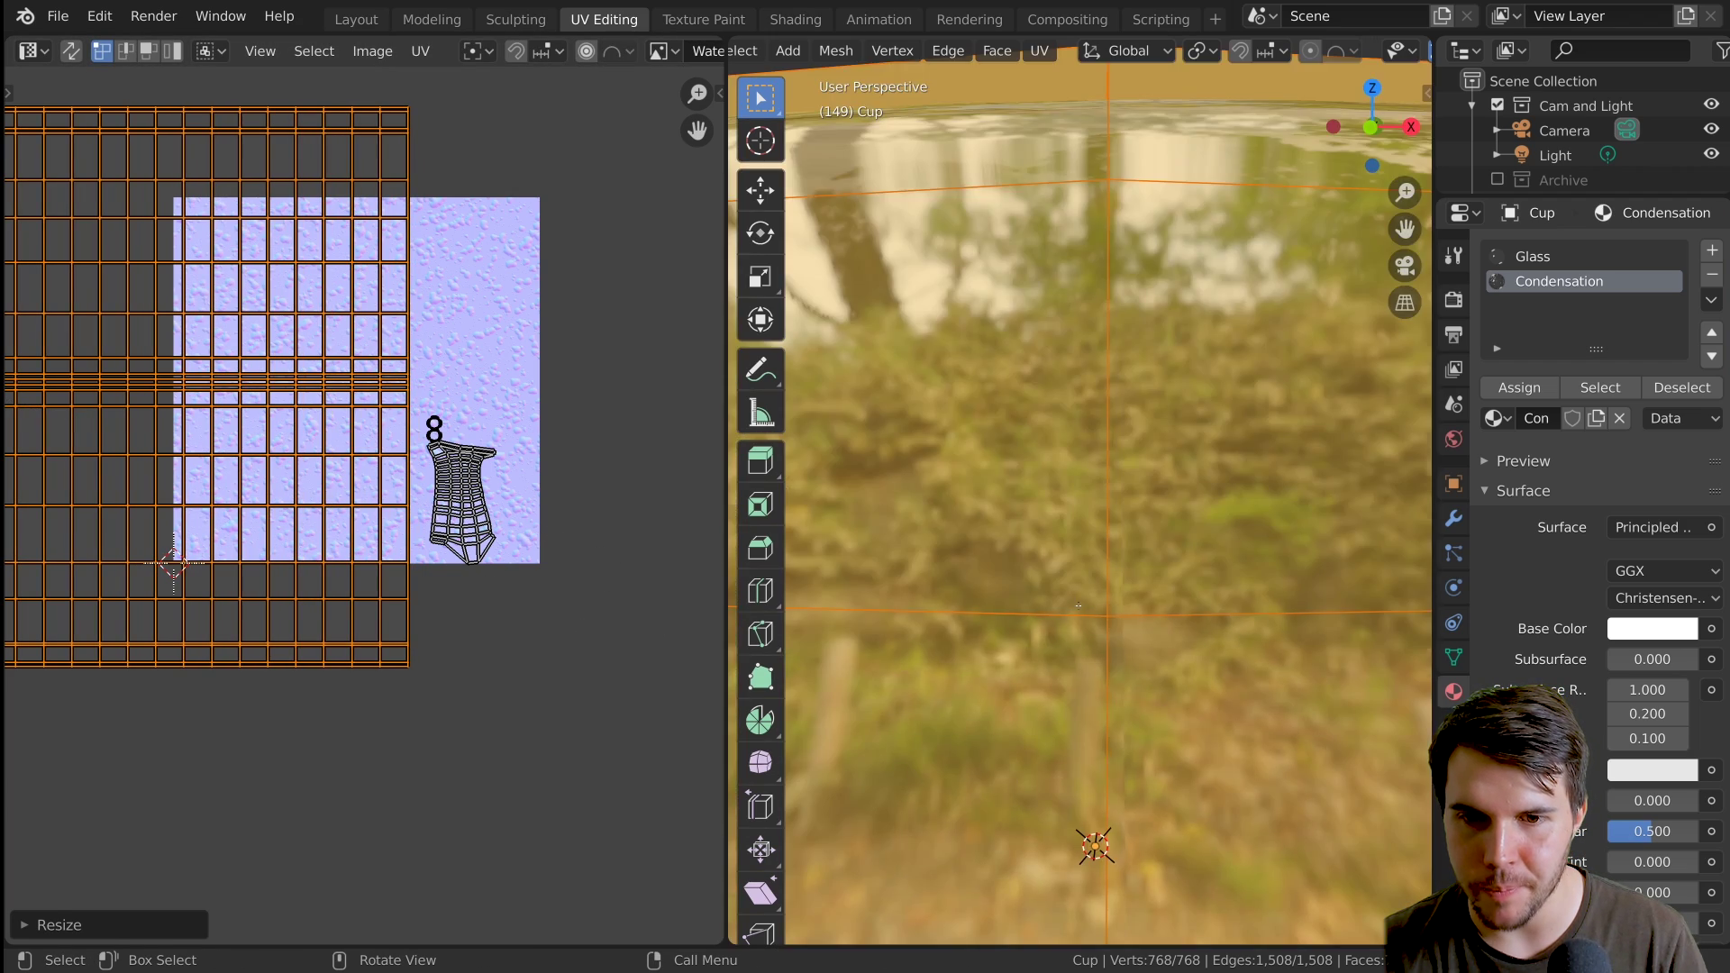
middle_drag(946, 595, 950, 648)
key(Tab)
middle_drag(1108, 644, 1072, 634)
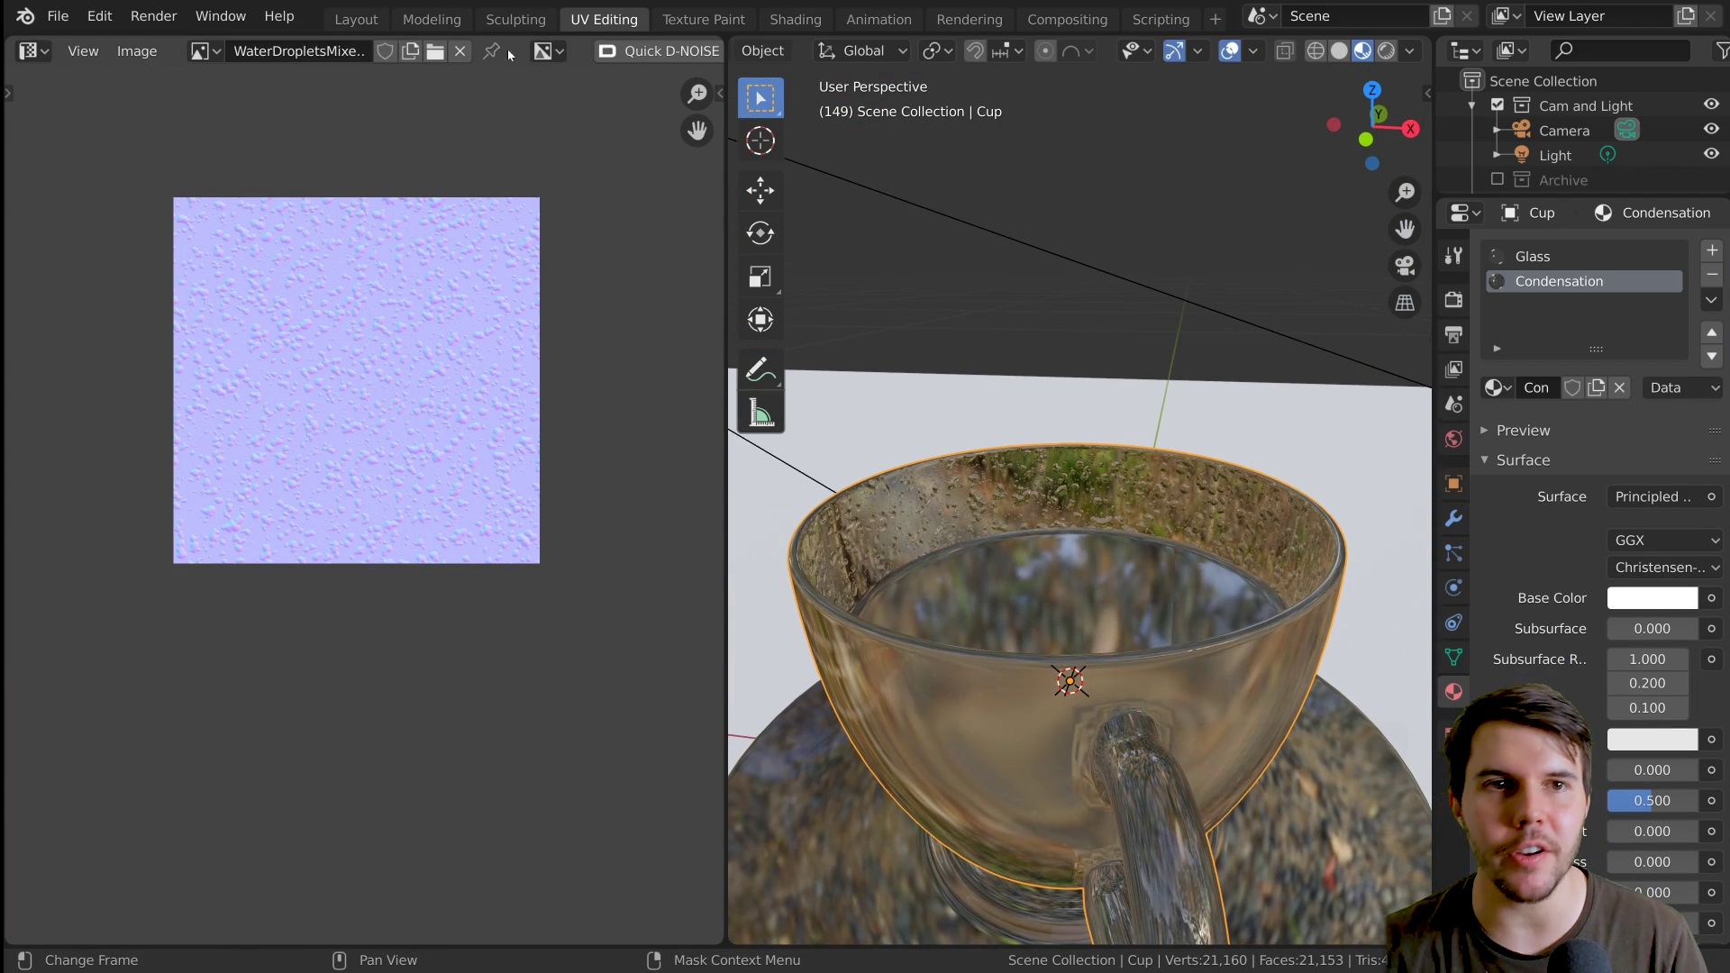
click(354, 19)
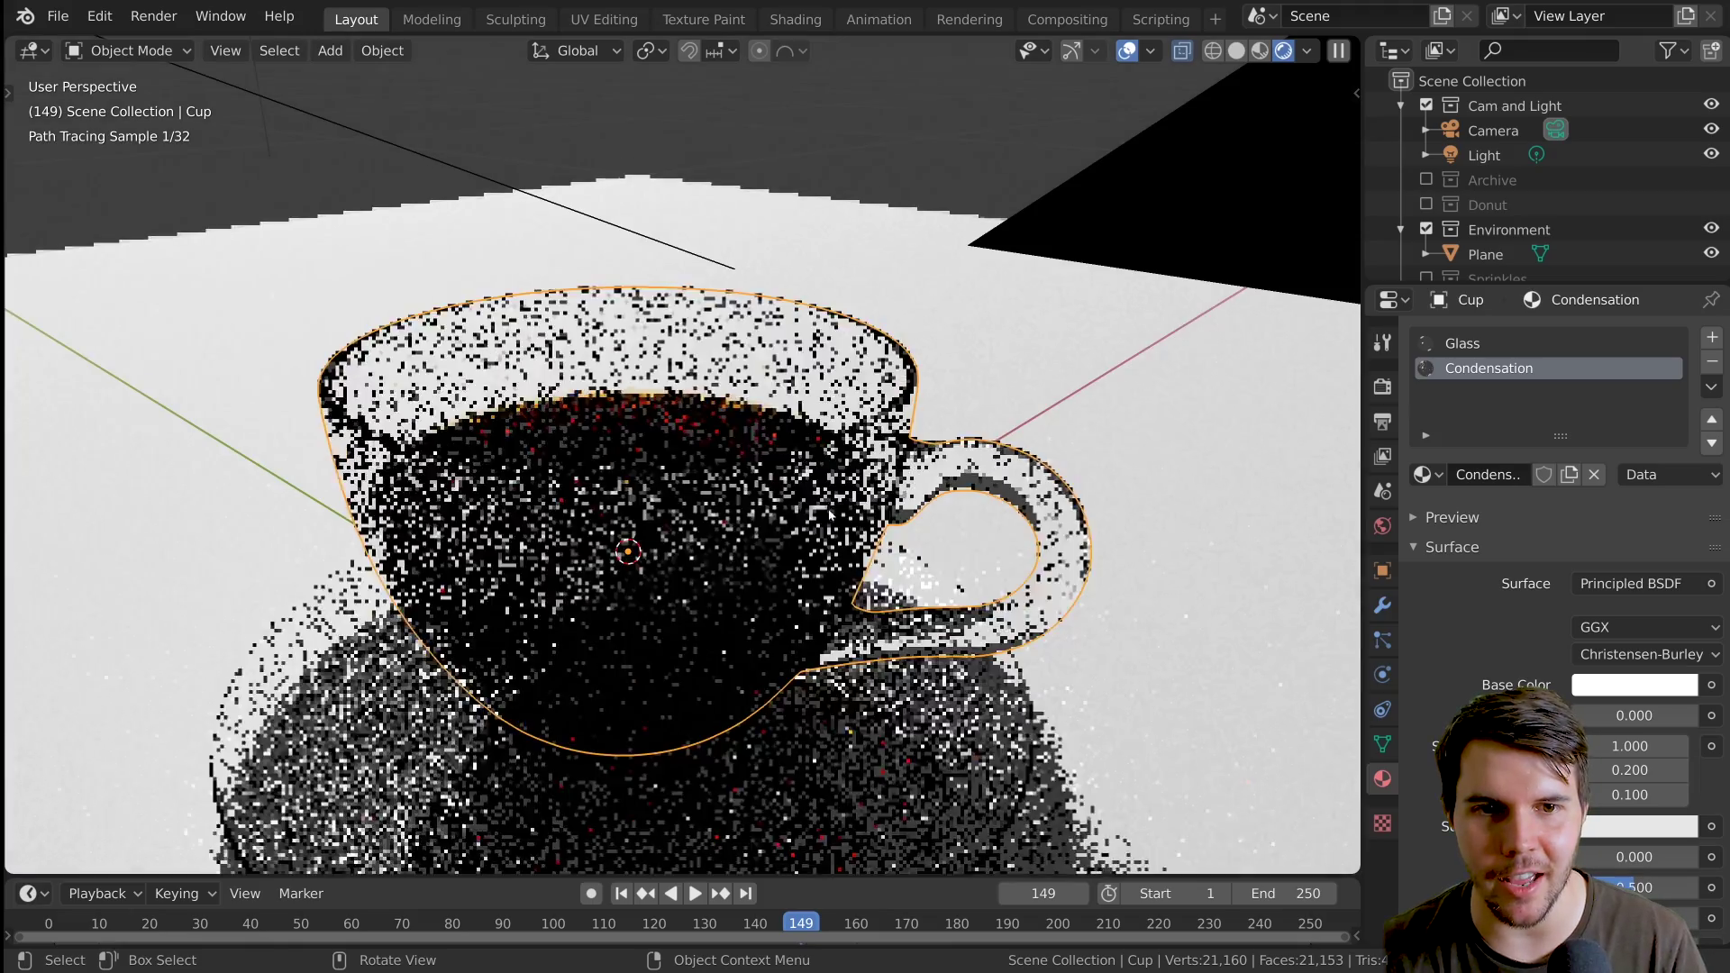
middle_drag(831, 516, 984, 491)
scroll(984, 491, down, 3)
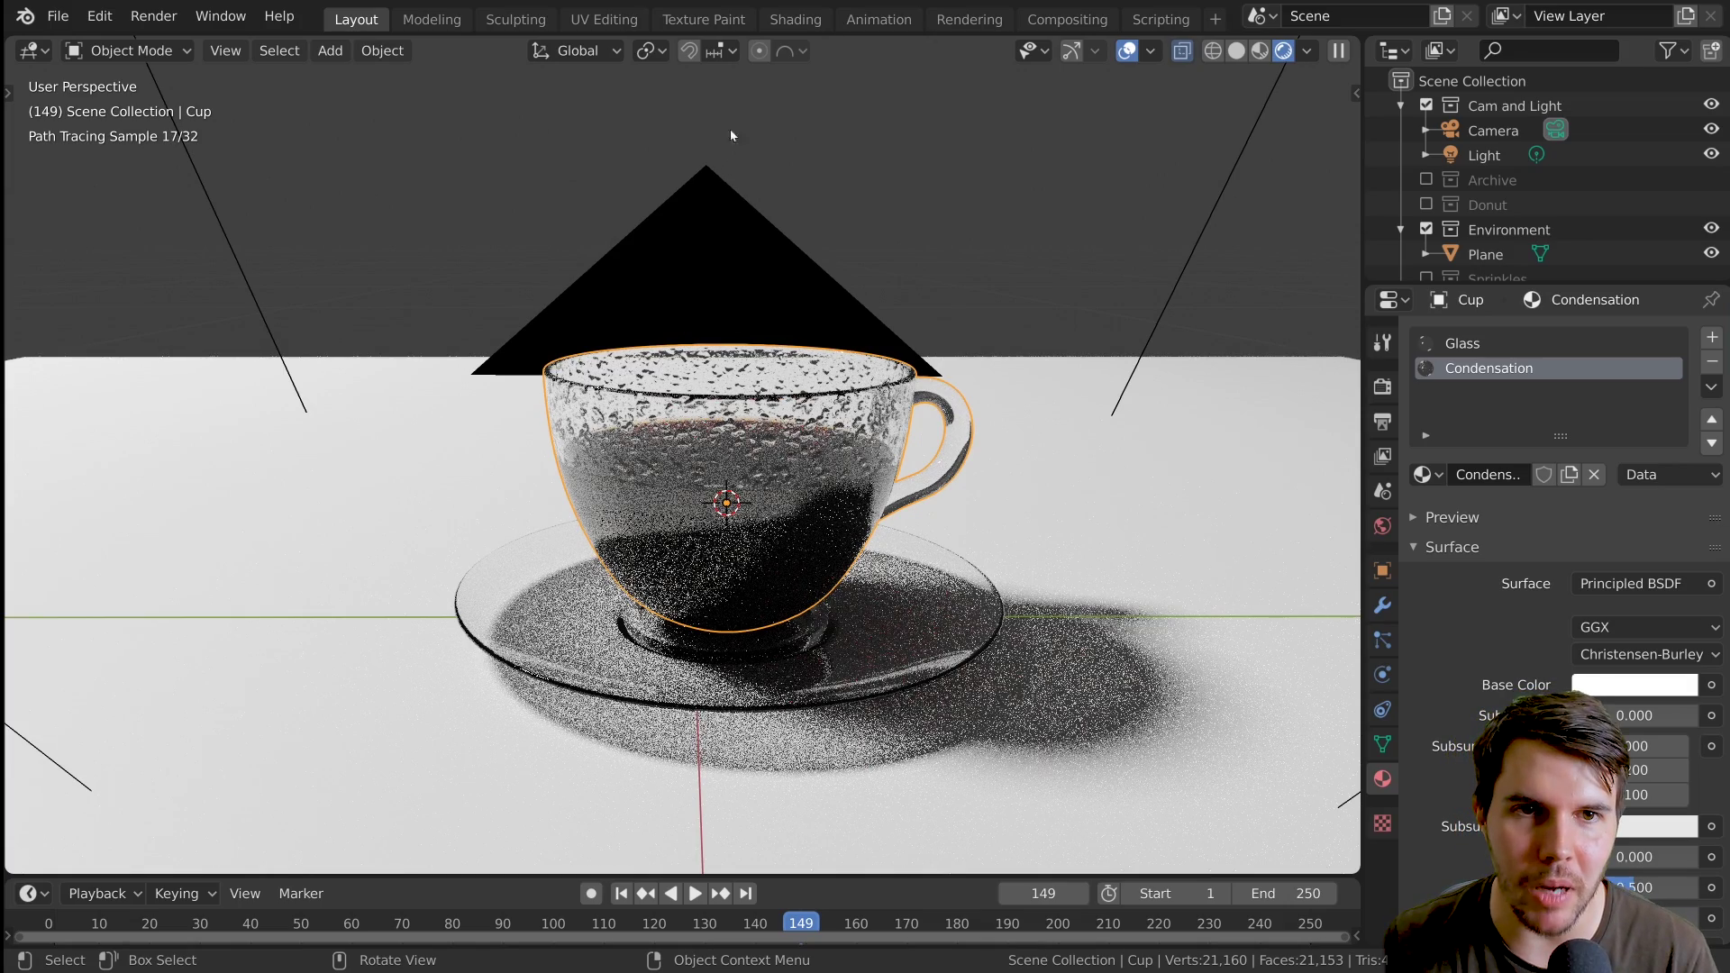
click(618, 20)
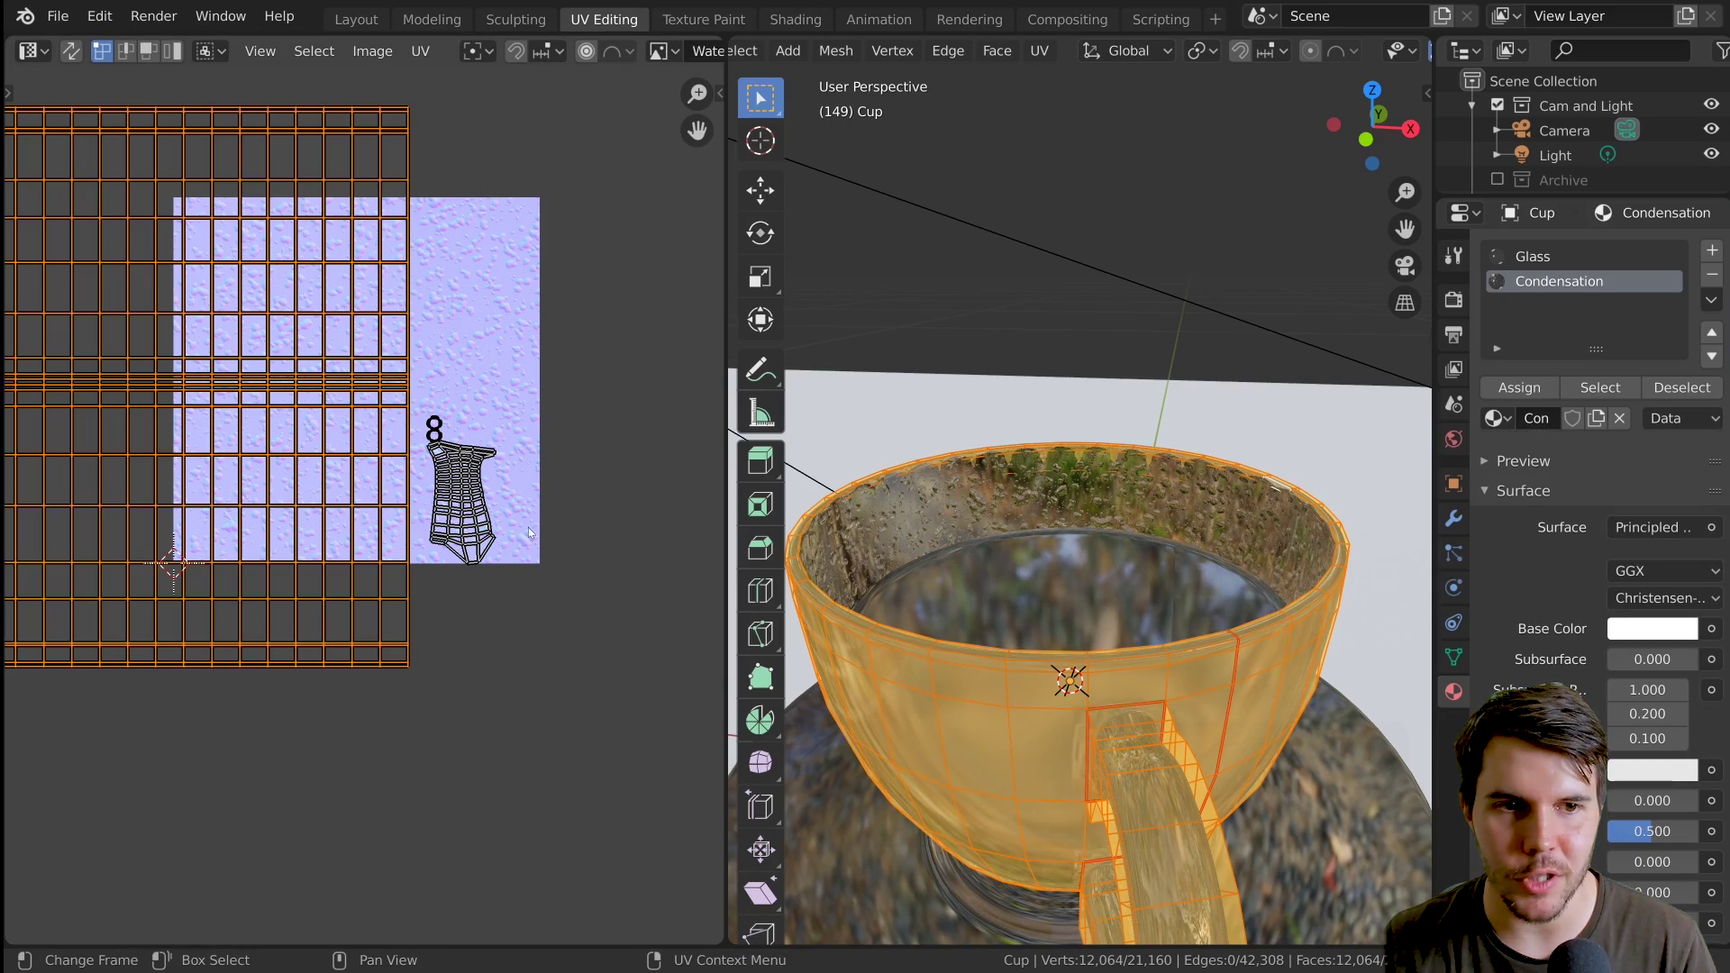
key(s)
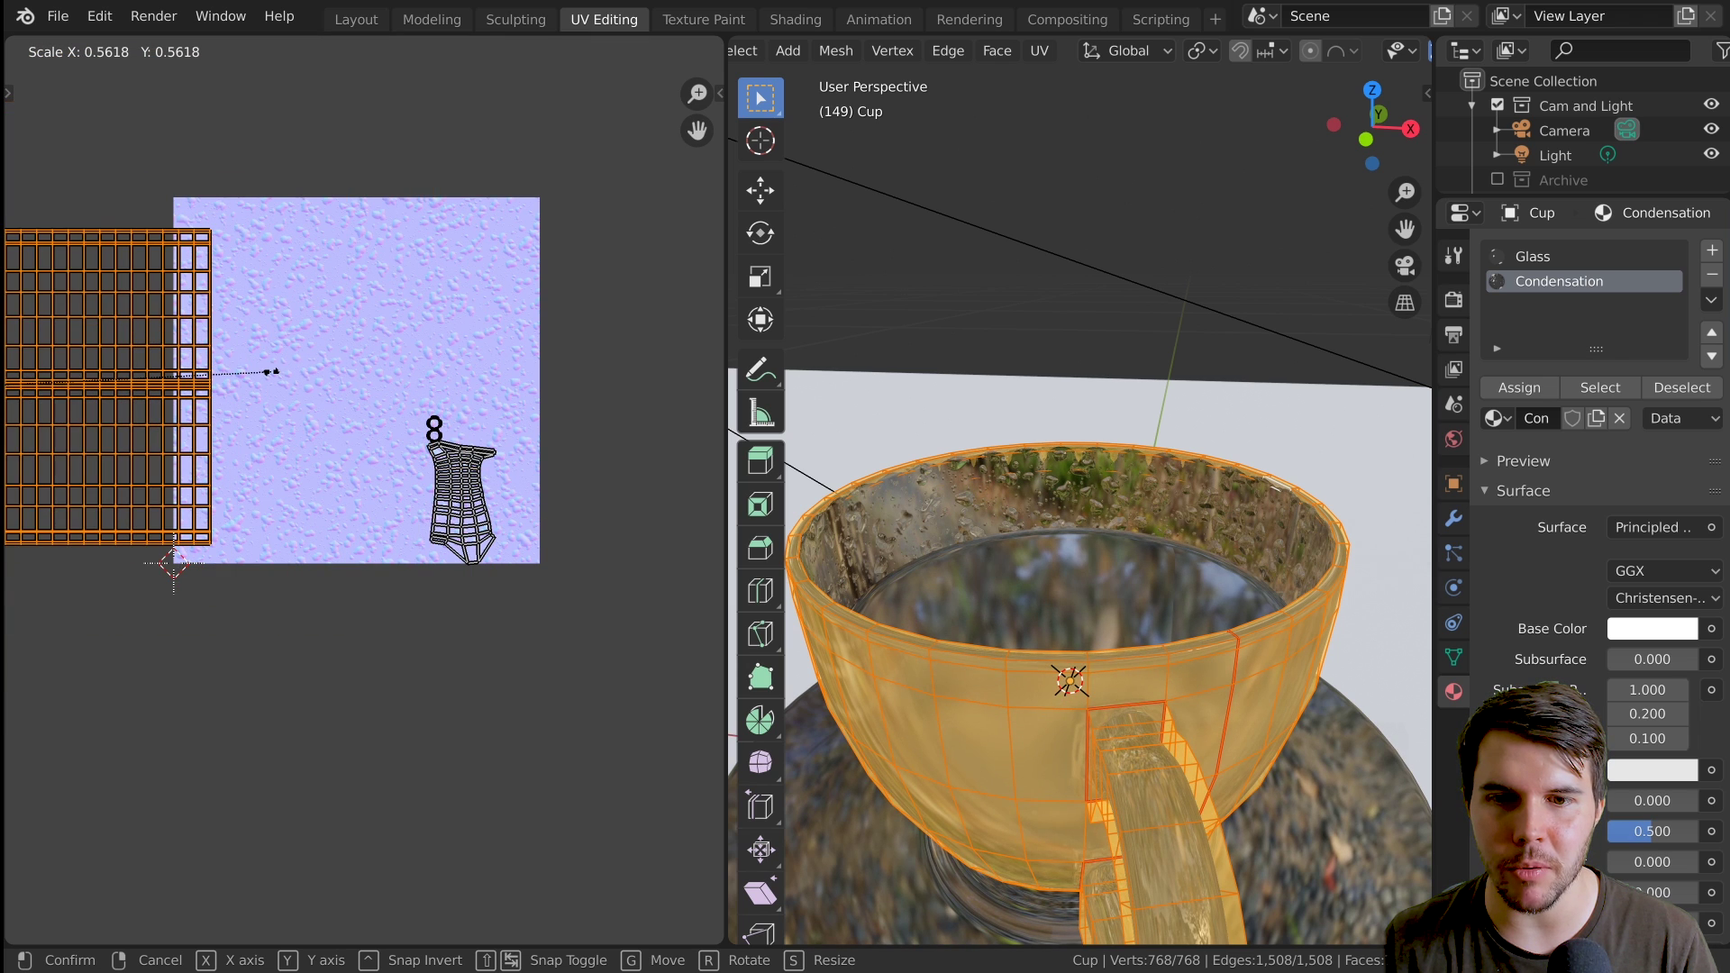
key(Escape)
key(Tab)
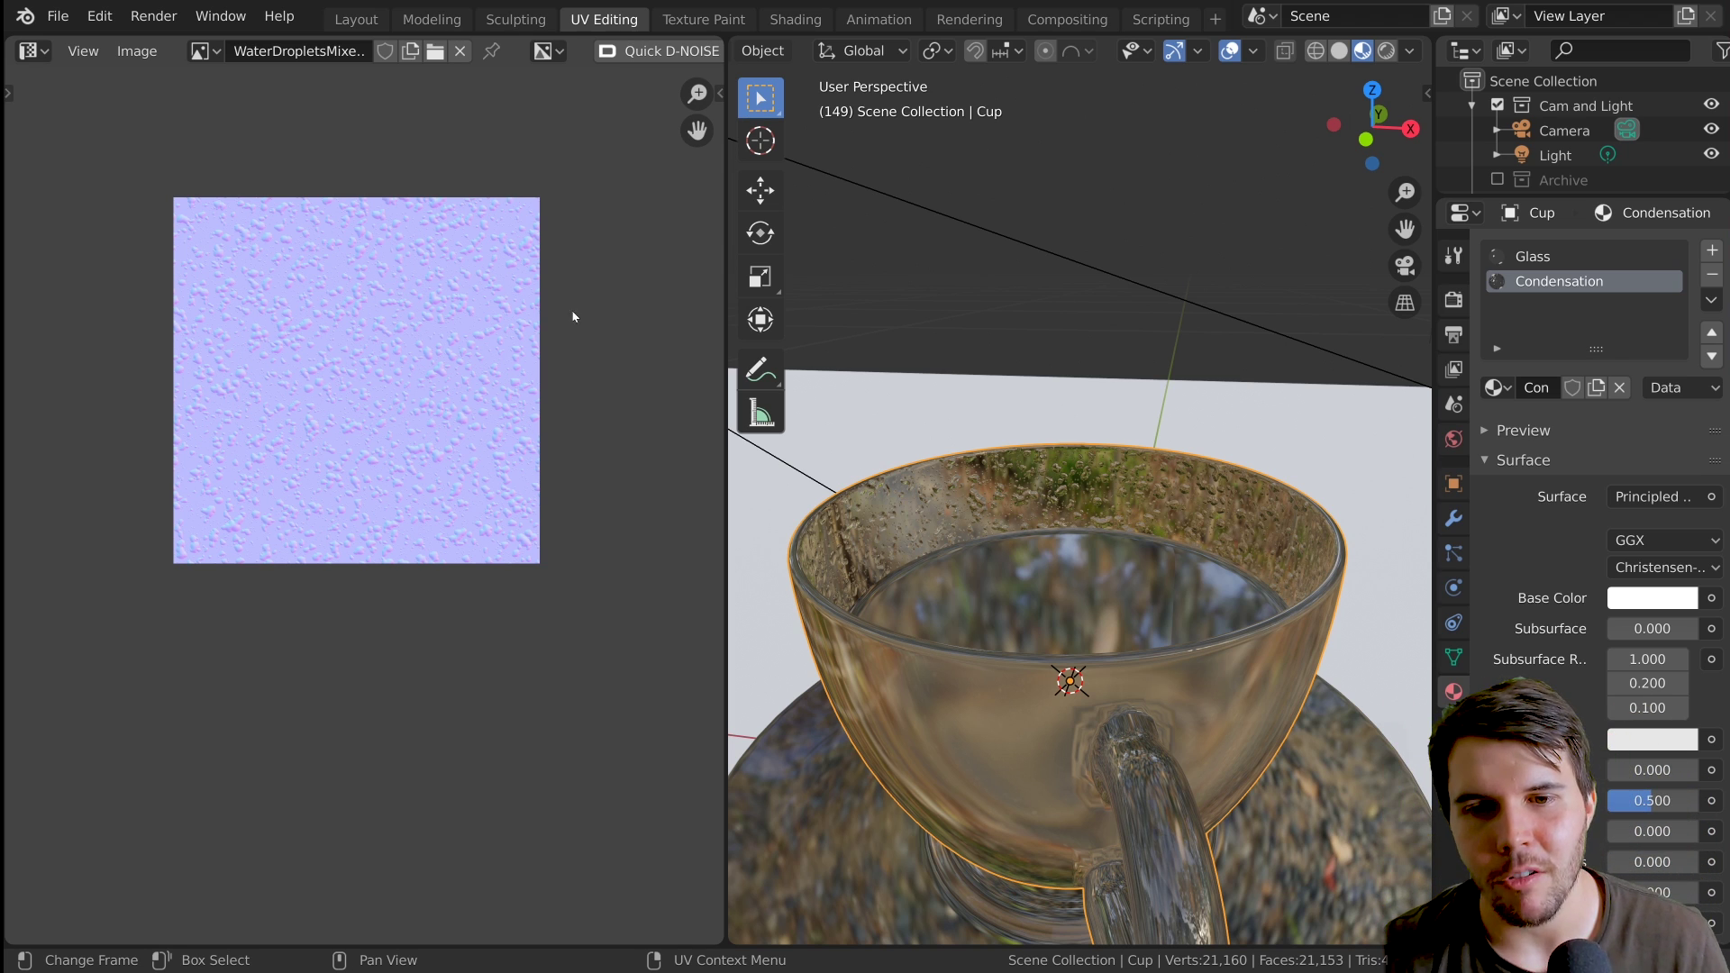
scroll(990, 532, up, 6)
scroll(1003, 538, down, 5)
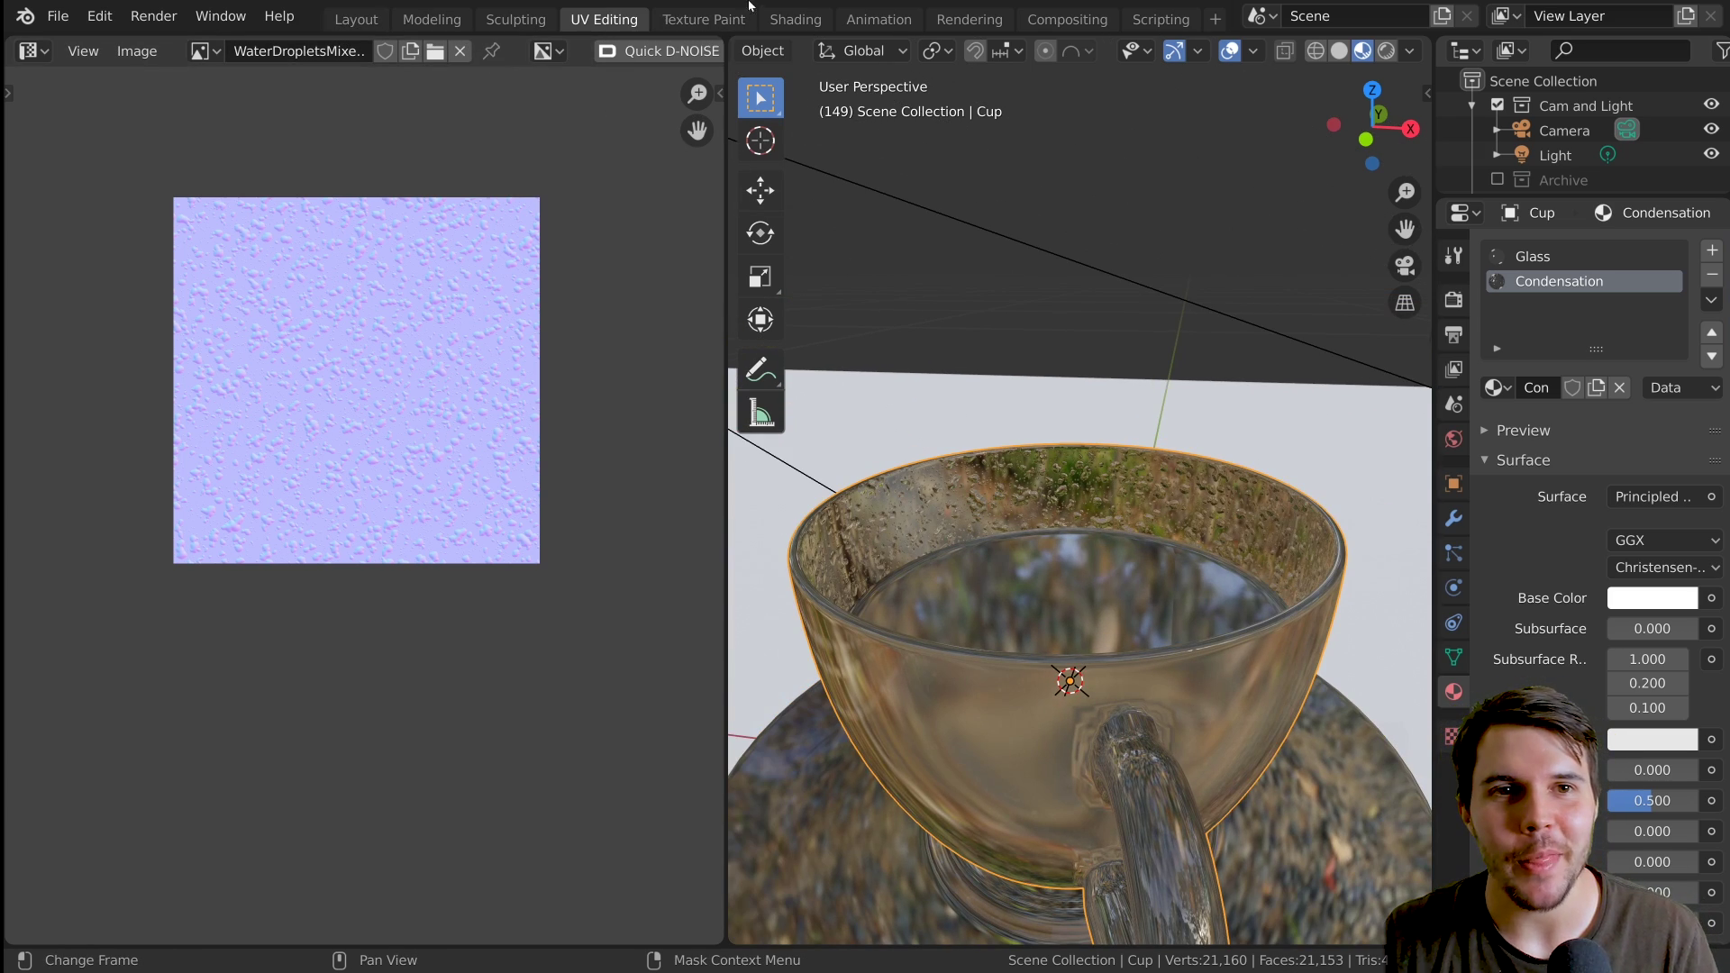
In the Shading workspace, move the Condensation material's Normal Map and droplet texture nodes closer to the Principled BSDF
click(796, 20)
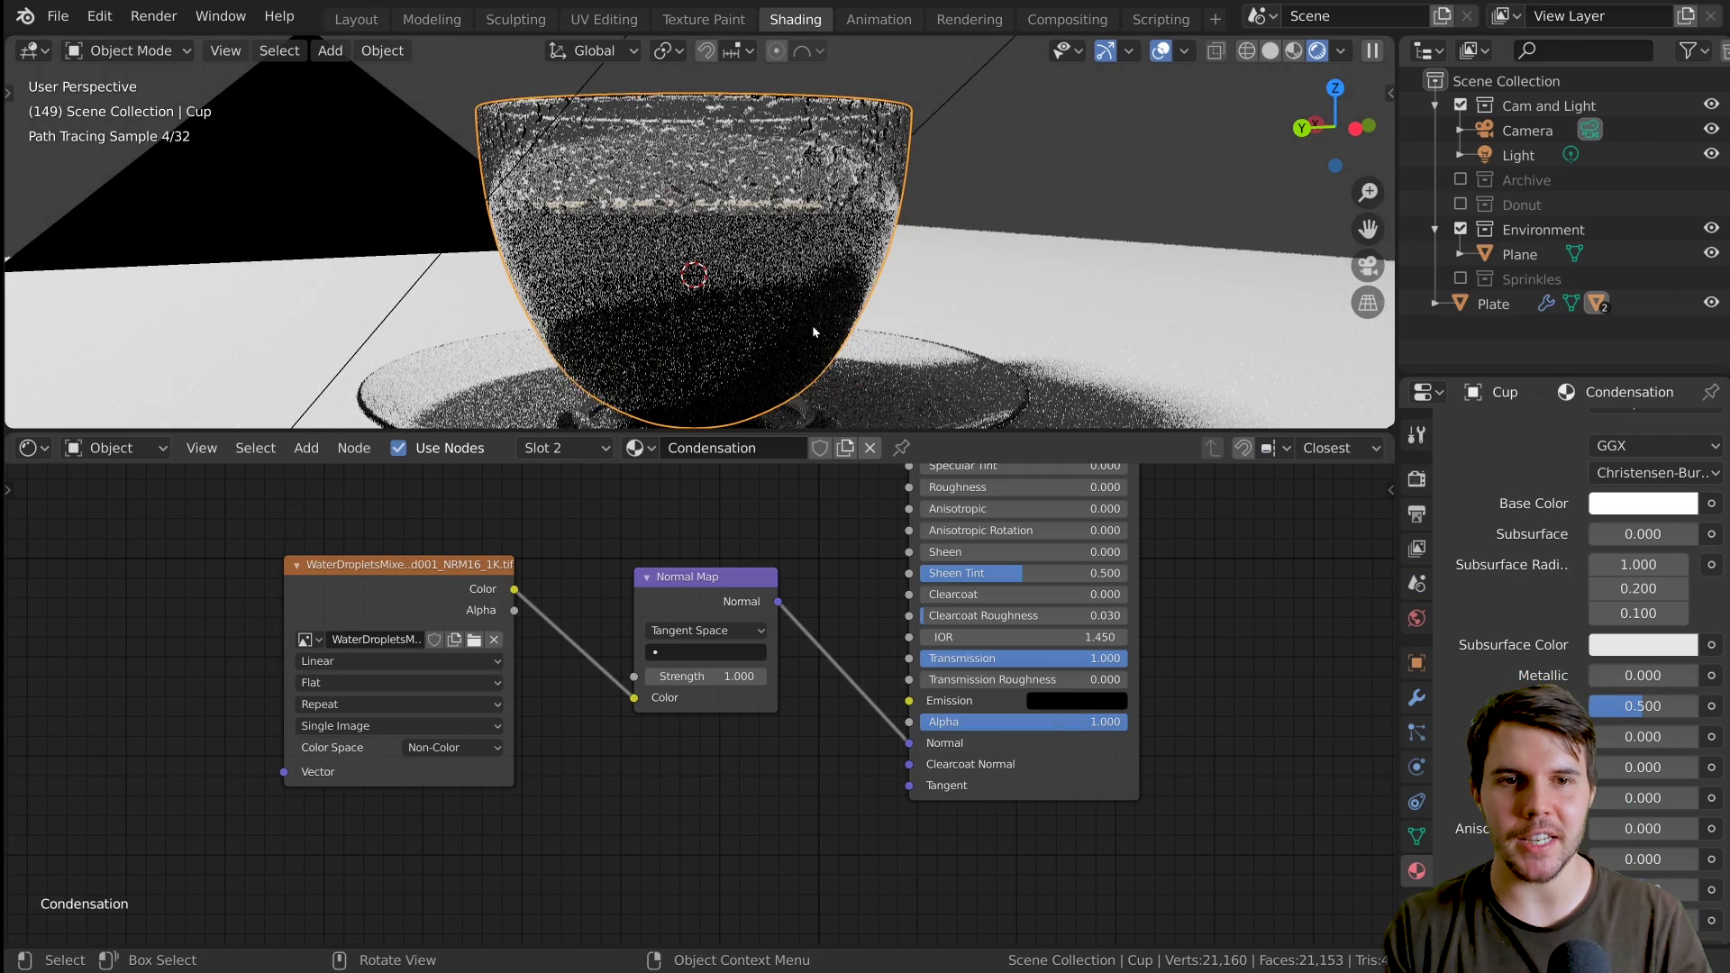
scroll(814, 264, up, 2)
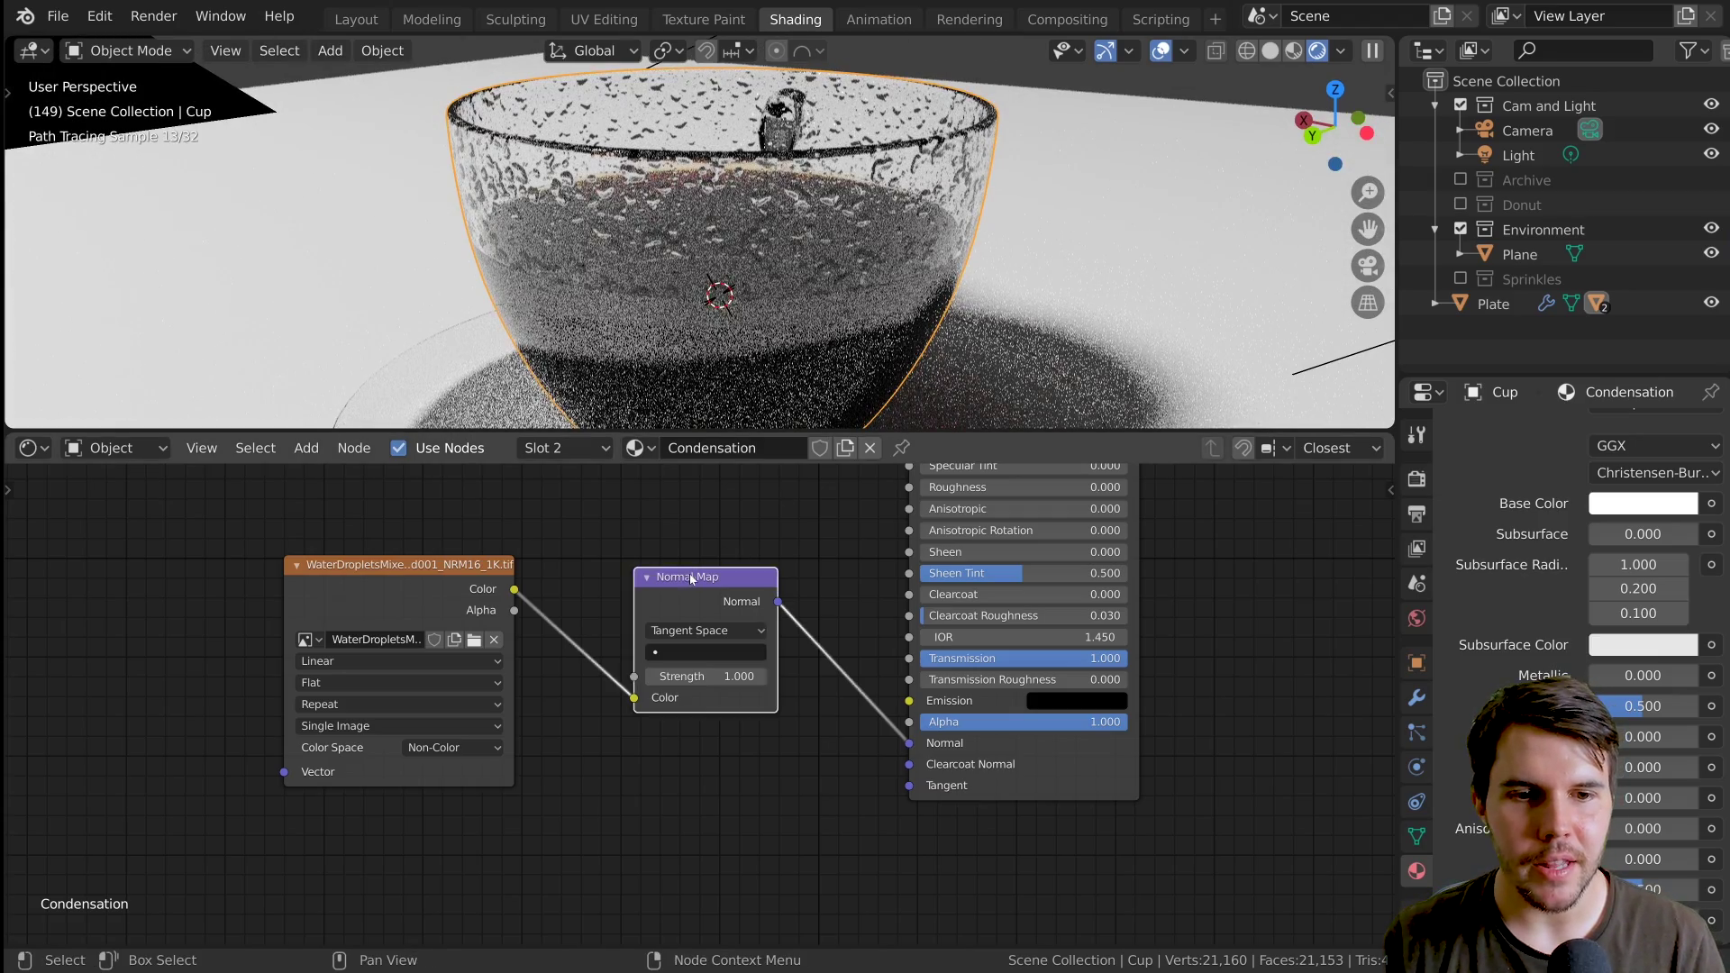
drag(689, 579, 701, 582)
drag(327, 587, 388, 588)
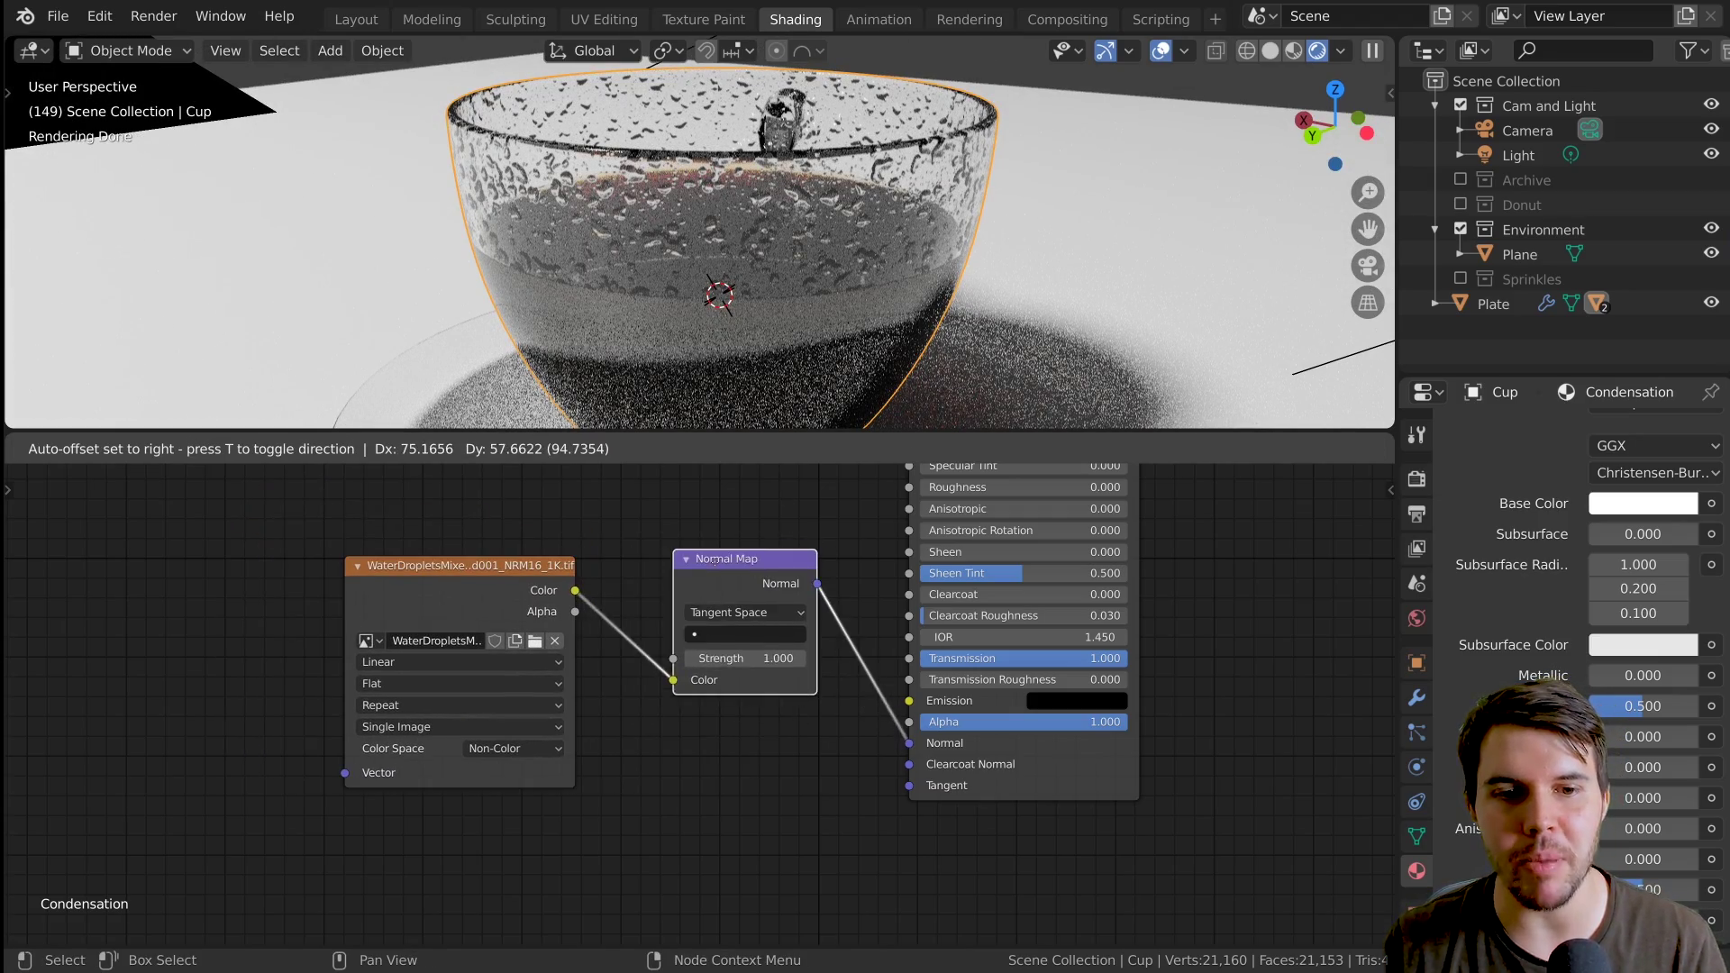
scroll(1160, 704, down, 1)
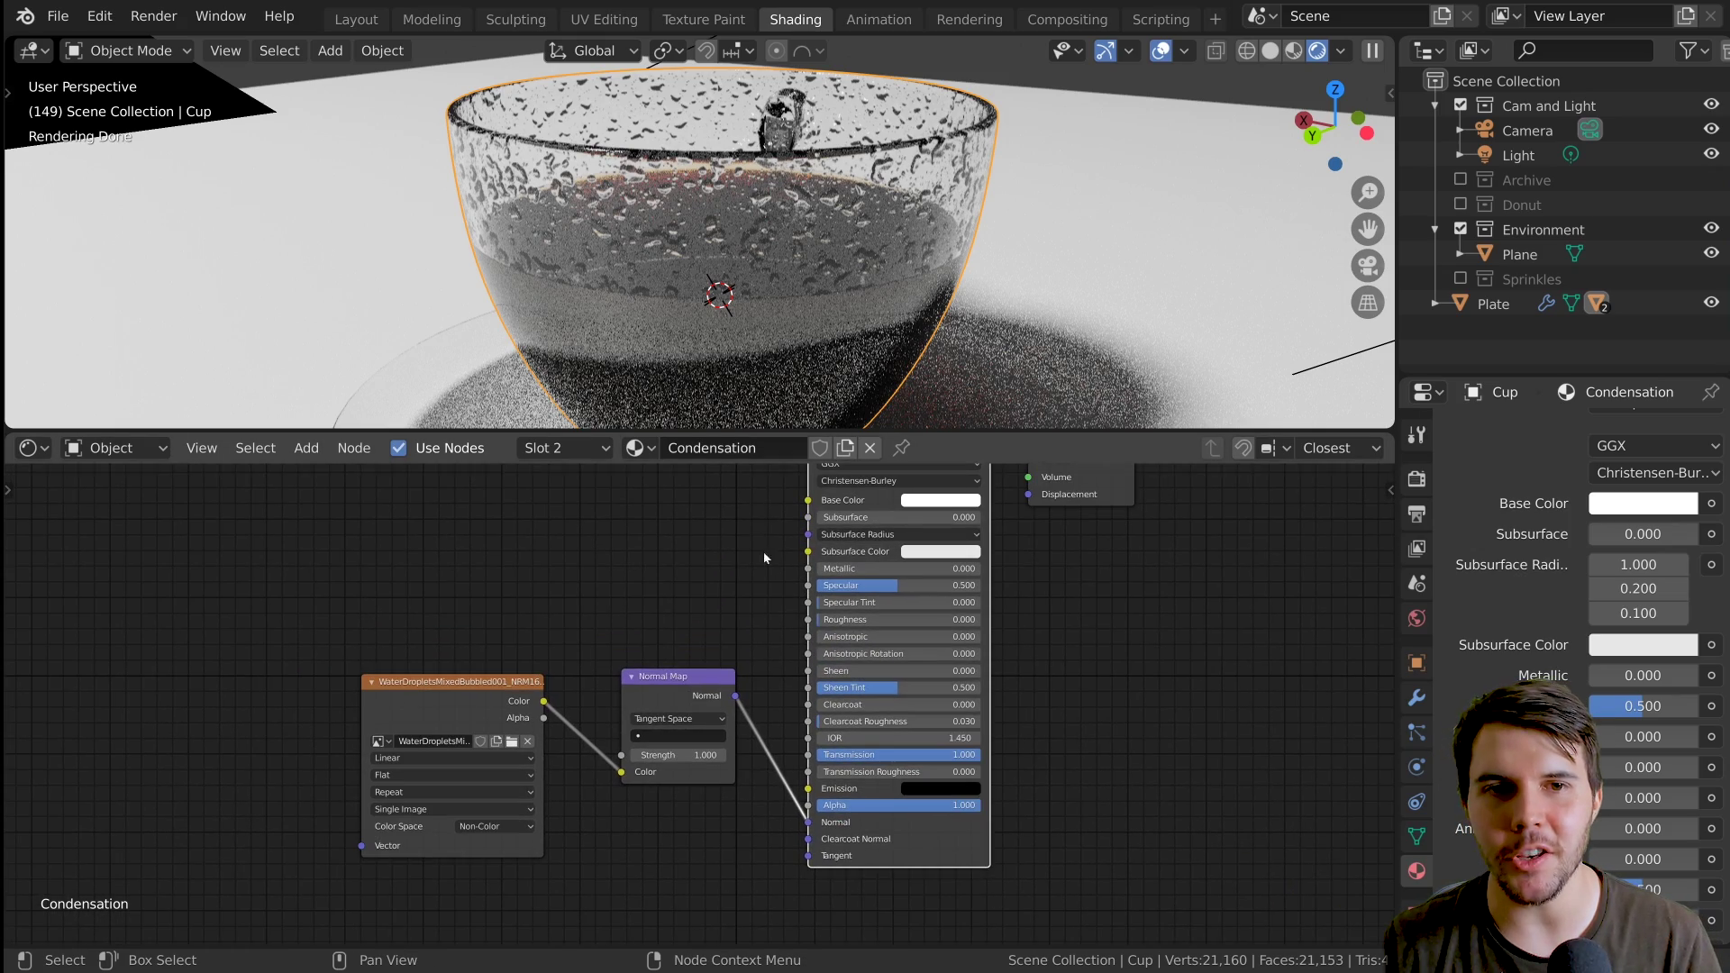
scroll(702, 596, up, 3)
Lower the Normal Map node's Strength to 0.200 to soften the condensation on the cup
scroll(702, 596, up, 1)
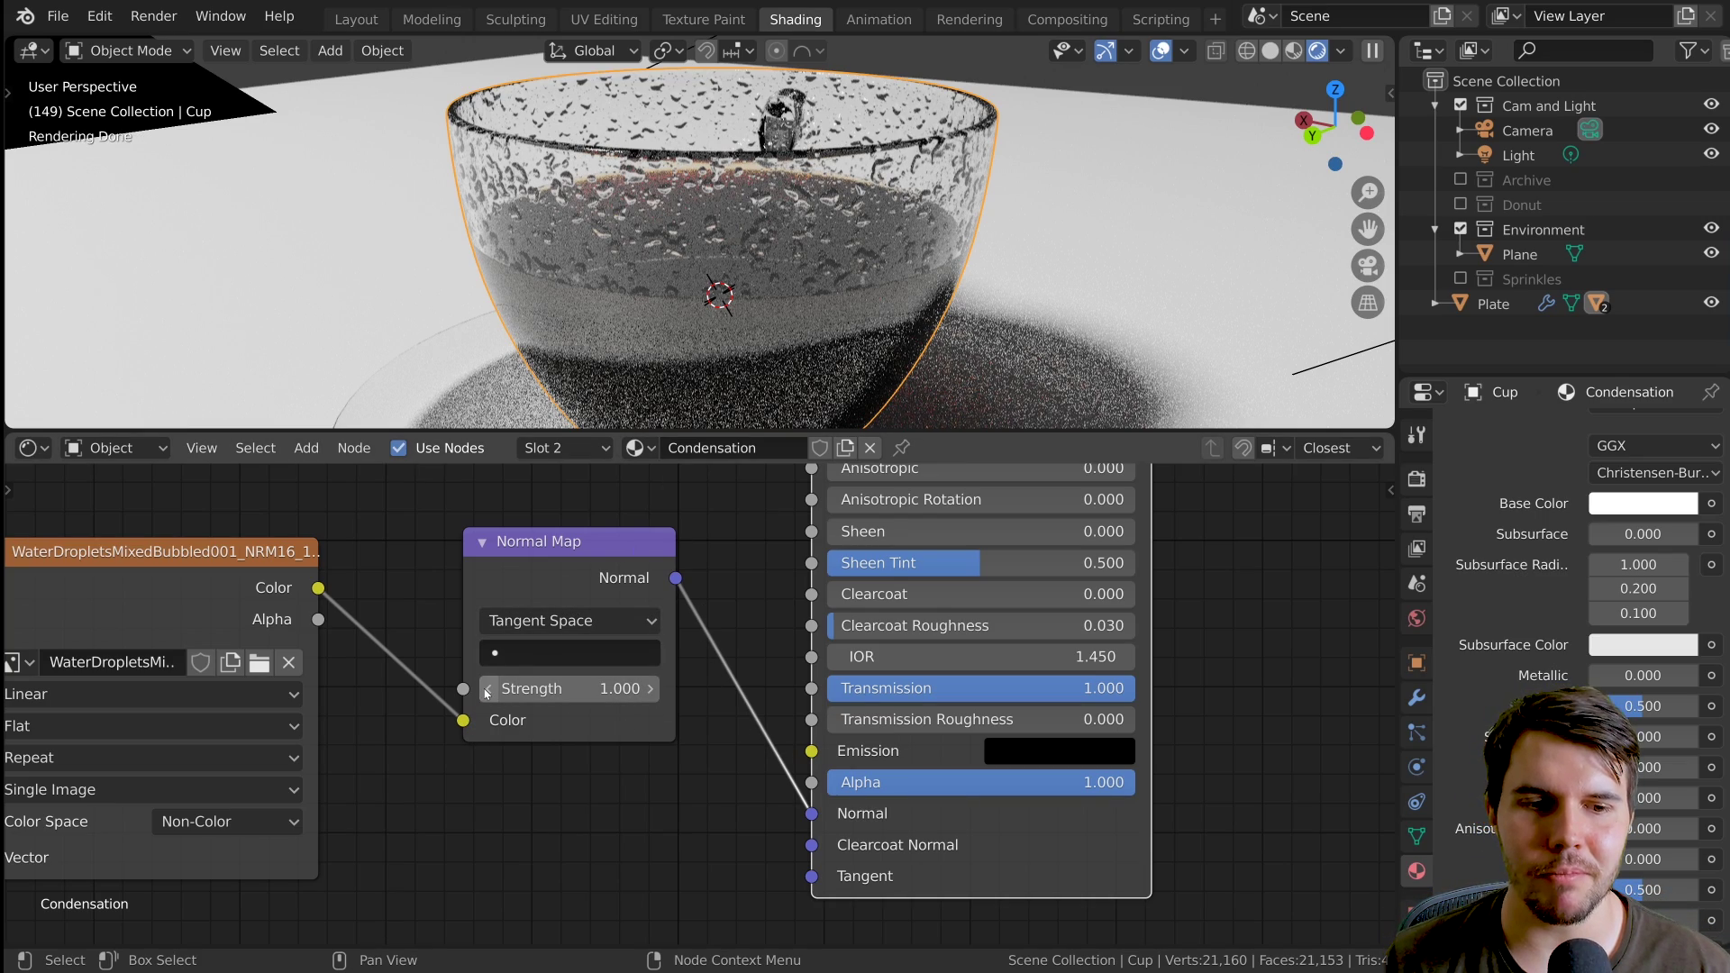
scroll(991, 131, up, 2)
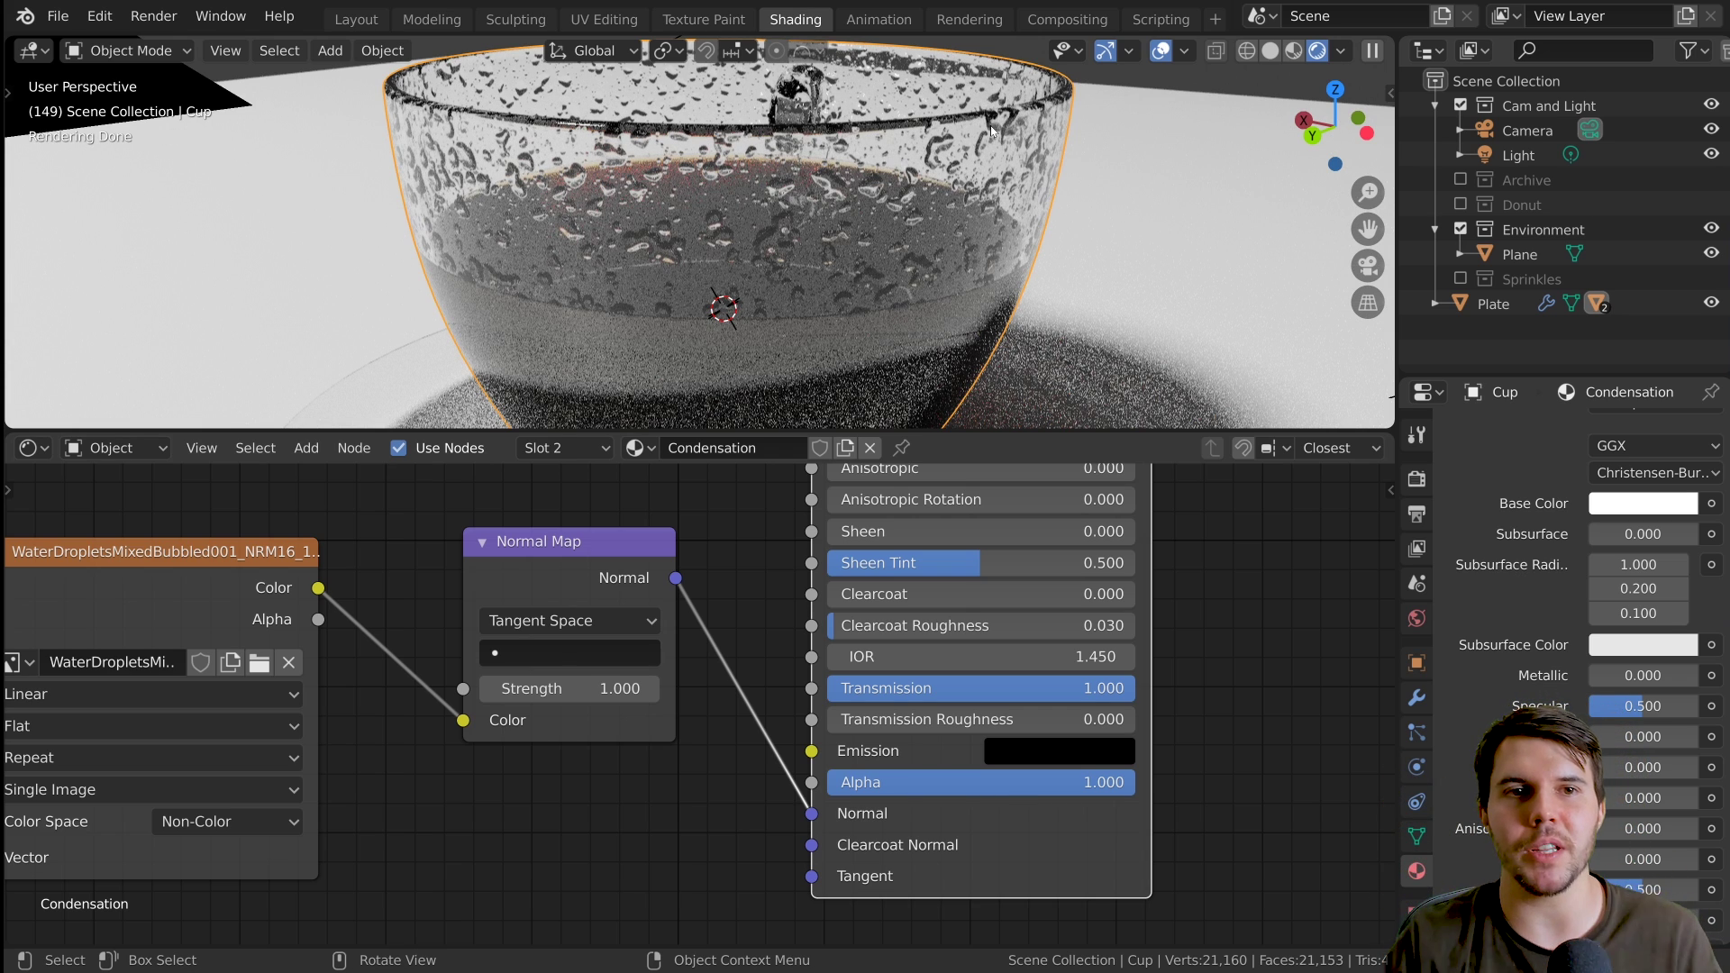
click(492, 690)
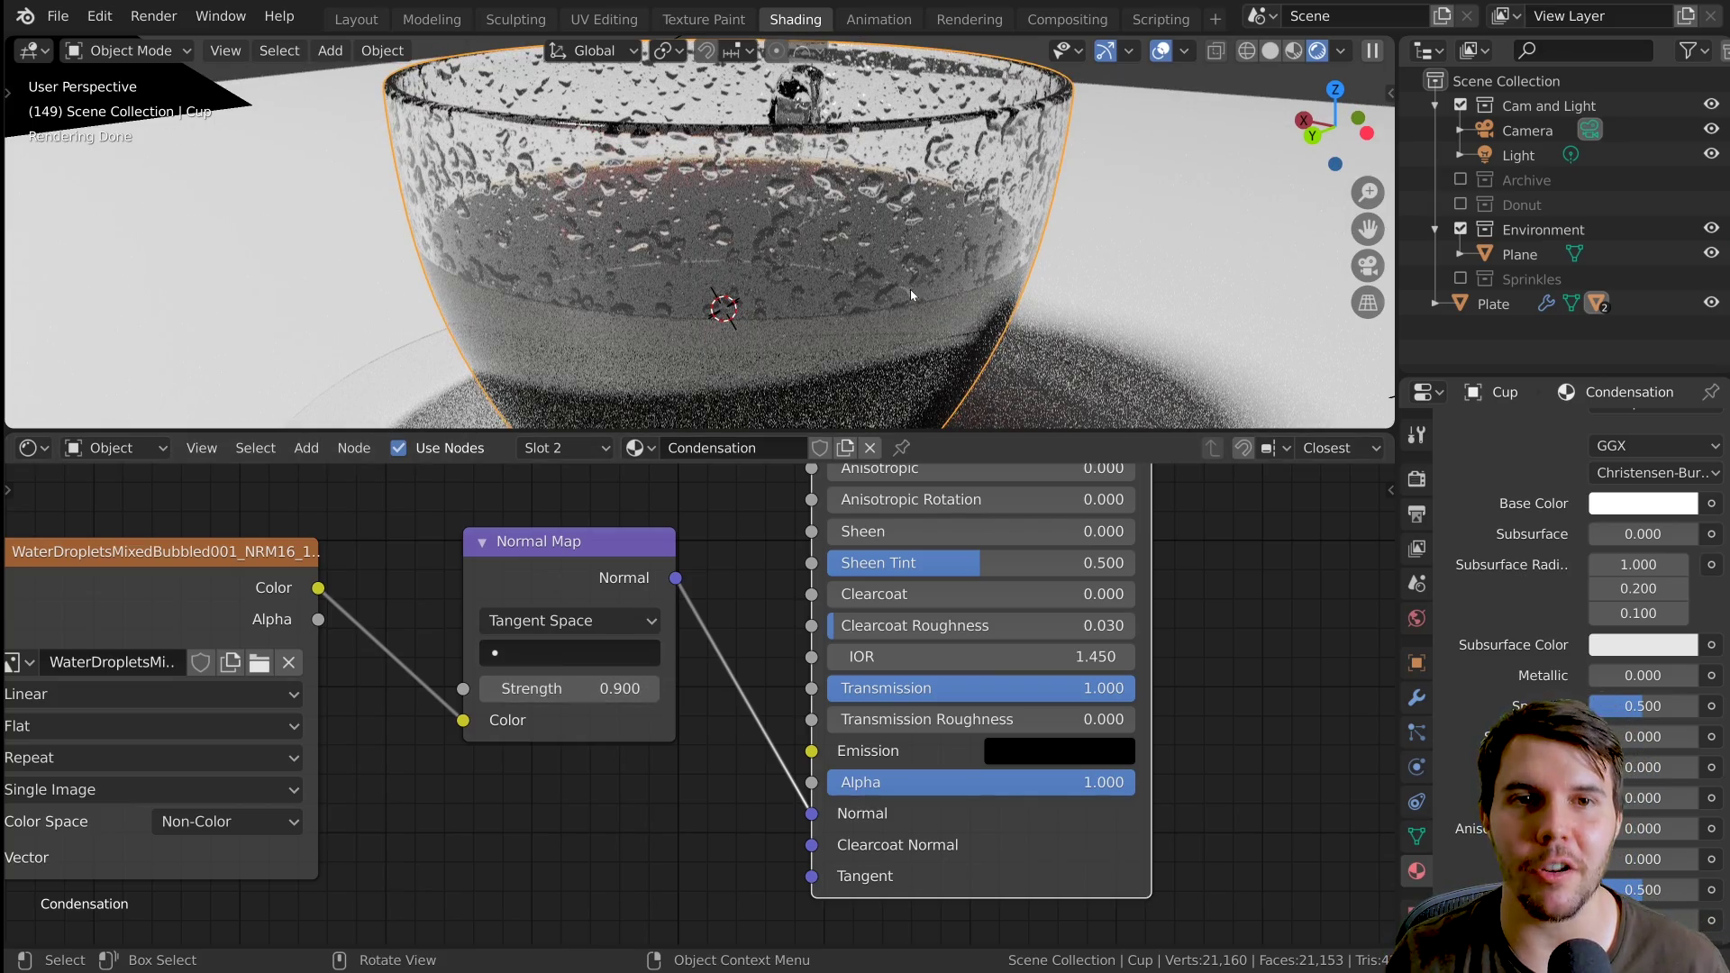
middle_drag(912, 295, 898, 209)
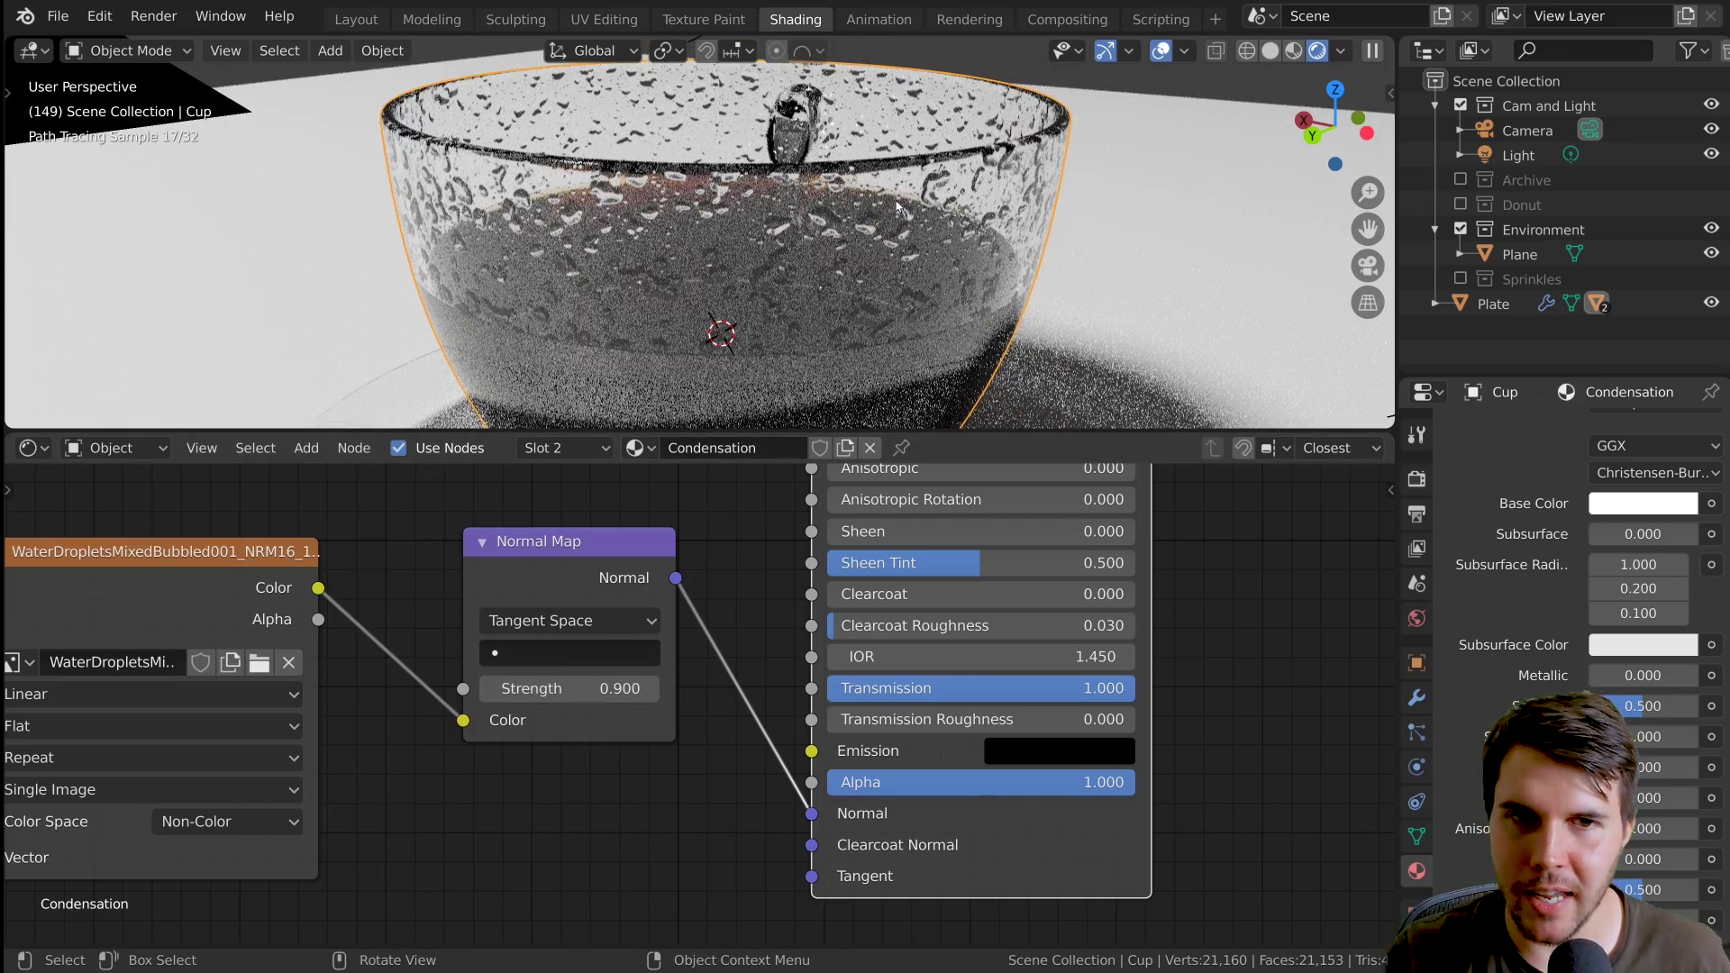
click(490, 688)
click(489, 689)
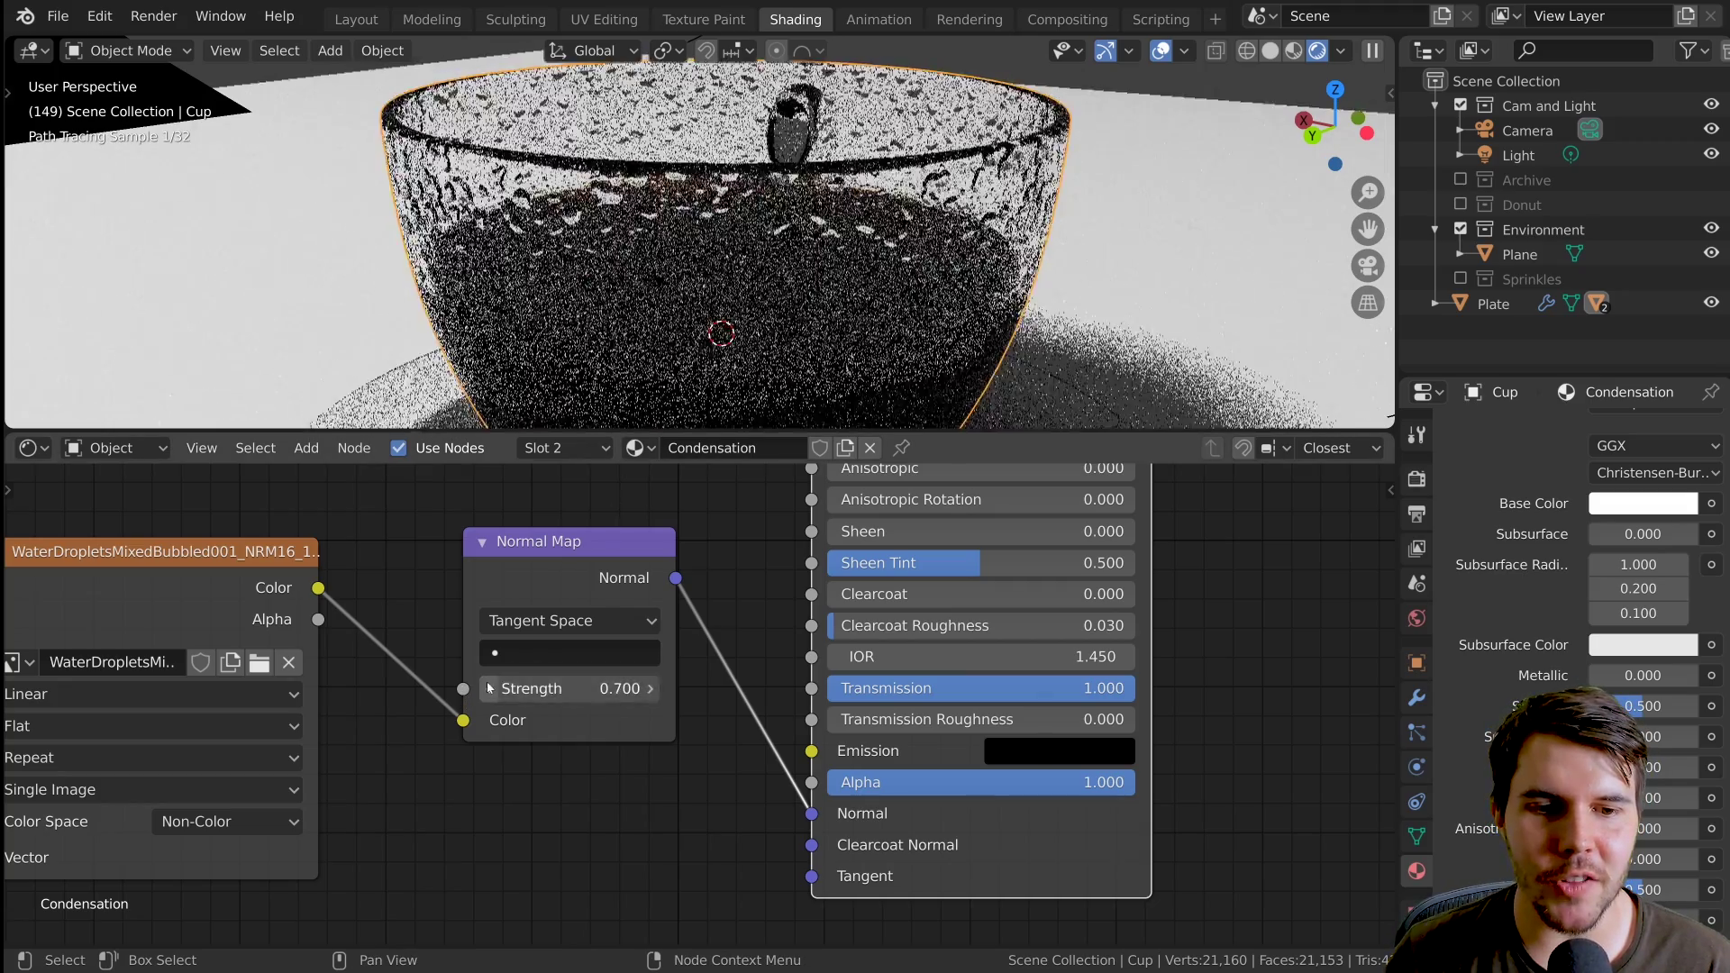
click(489, 688)
click(490, 689)
click(490, 688)
click(490, 689)
click(489, 688)
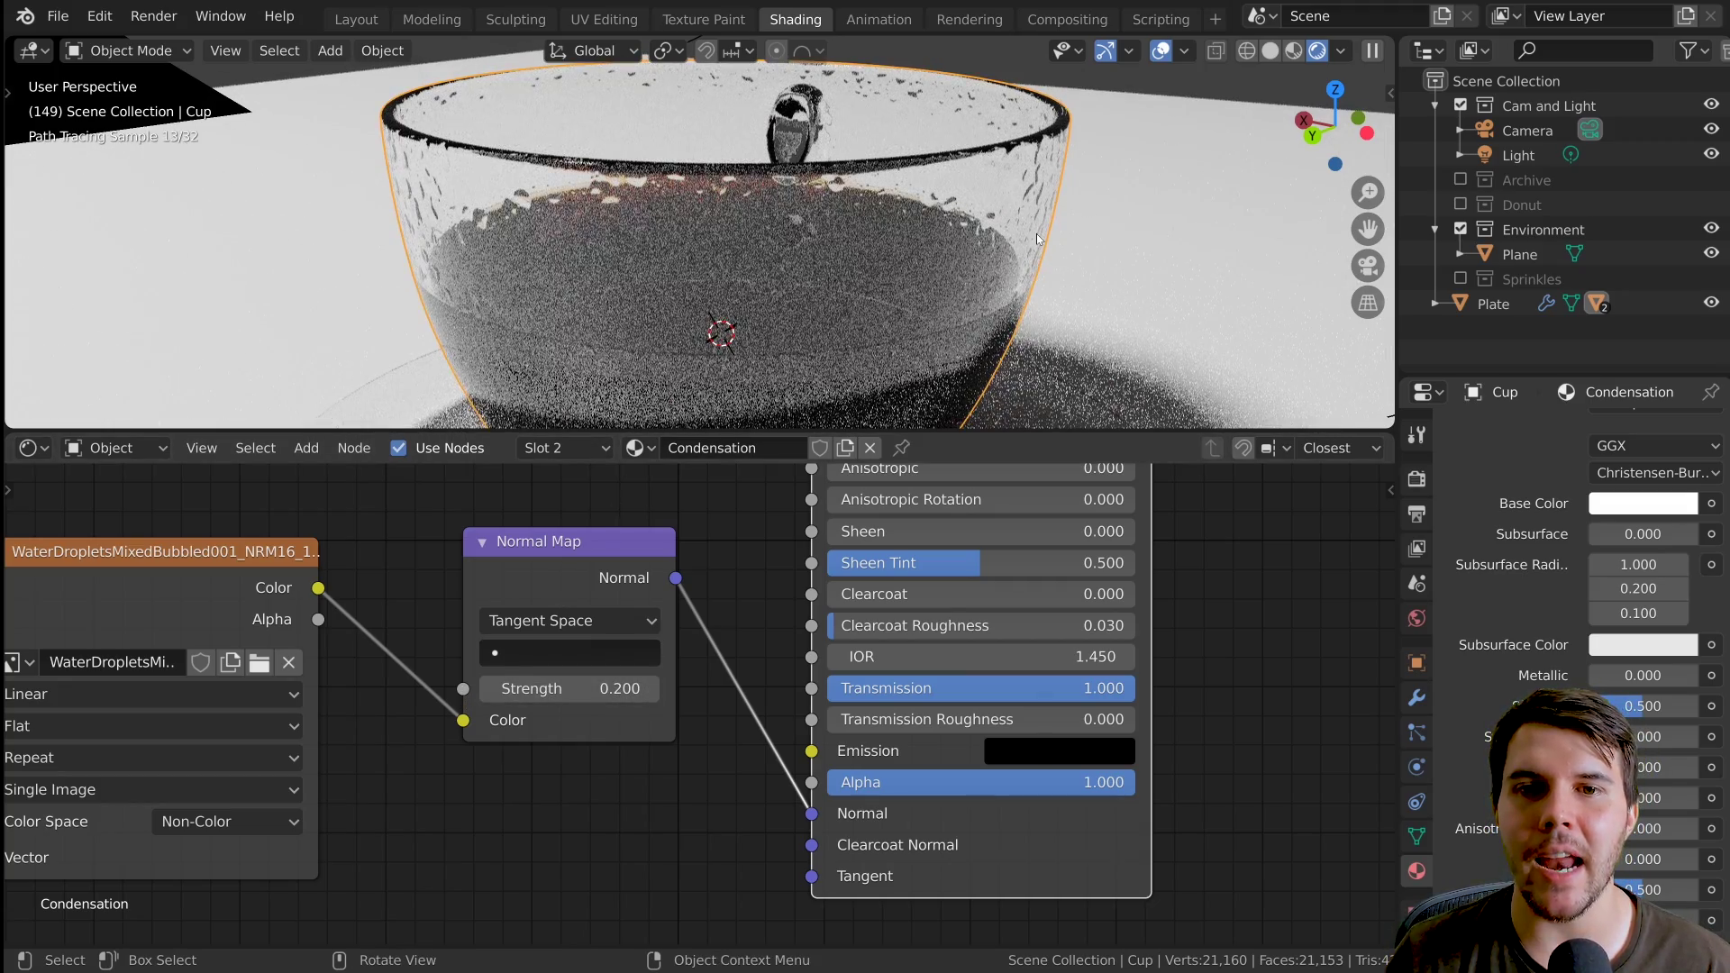
Examine the cup's rendered condensation near the rim and above the coffee from several angles and distances
middle_drag(1008, 253, 869, 253)
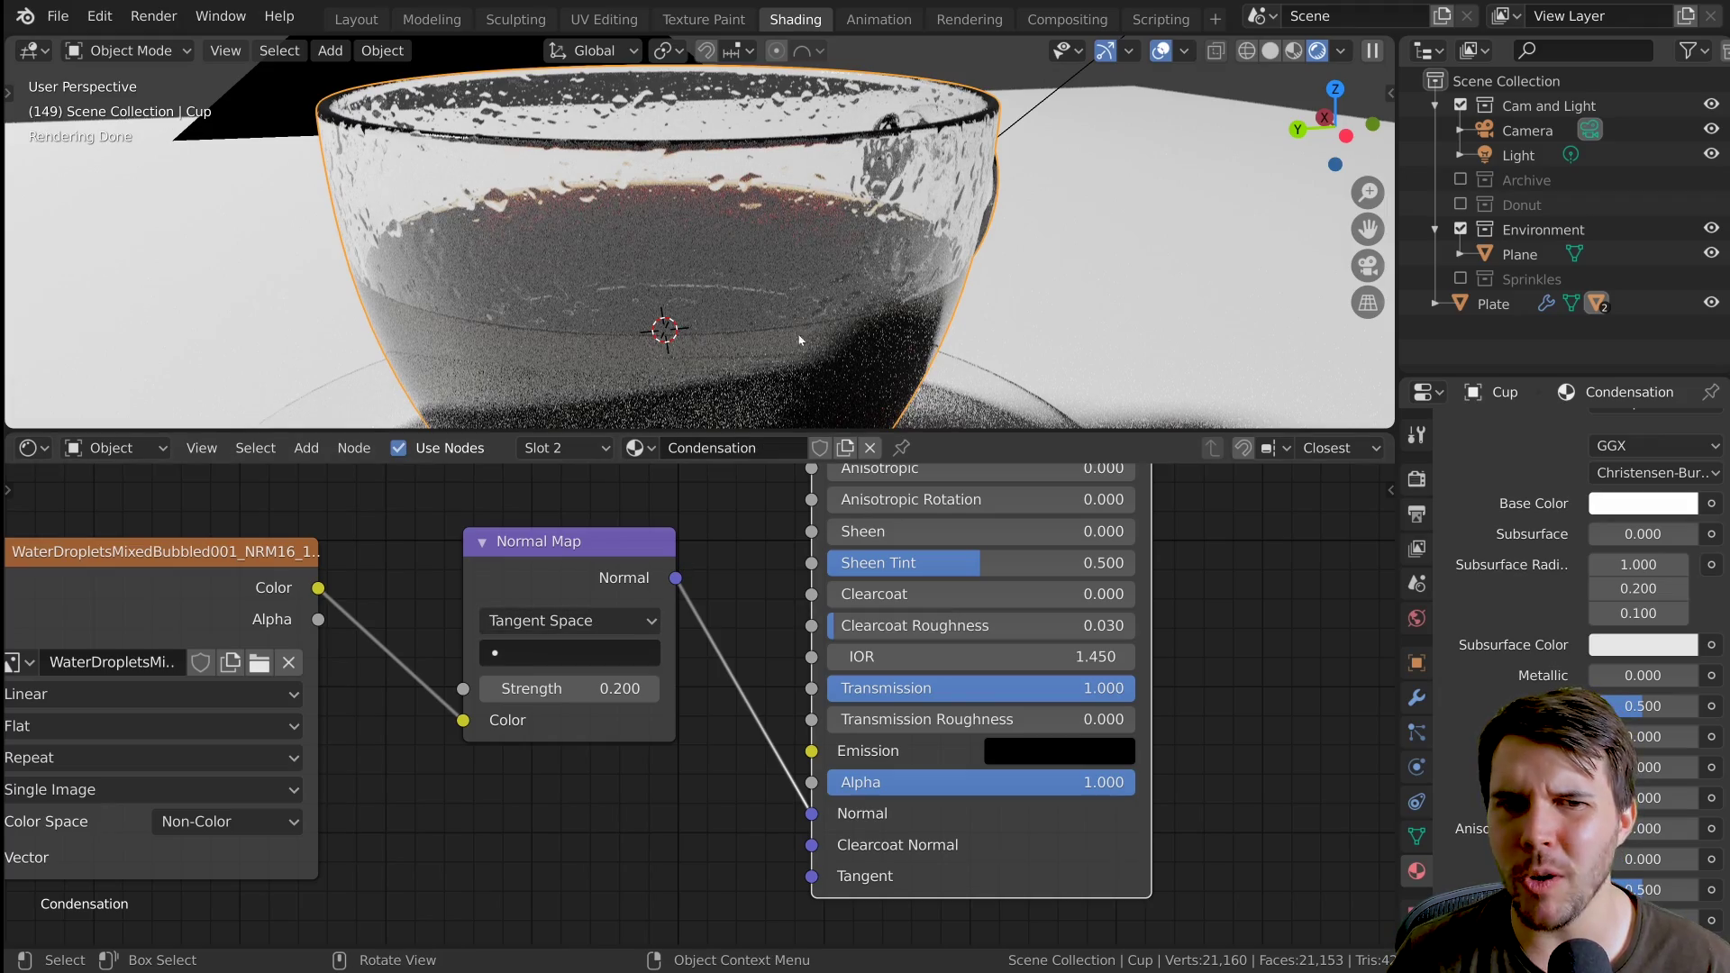
scroll(796, 291, down, 2)
scroll(798, 312, up, 2)
scroll(793, 297, down, 2)
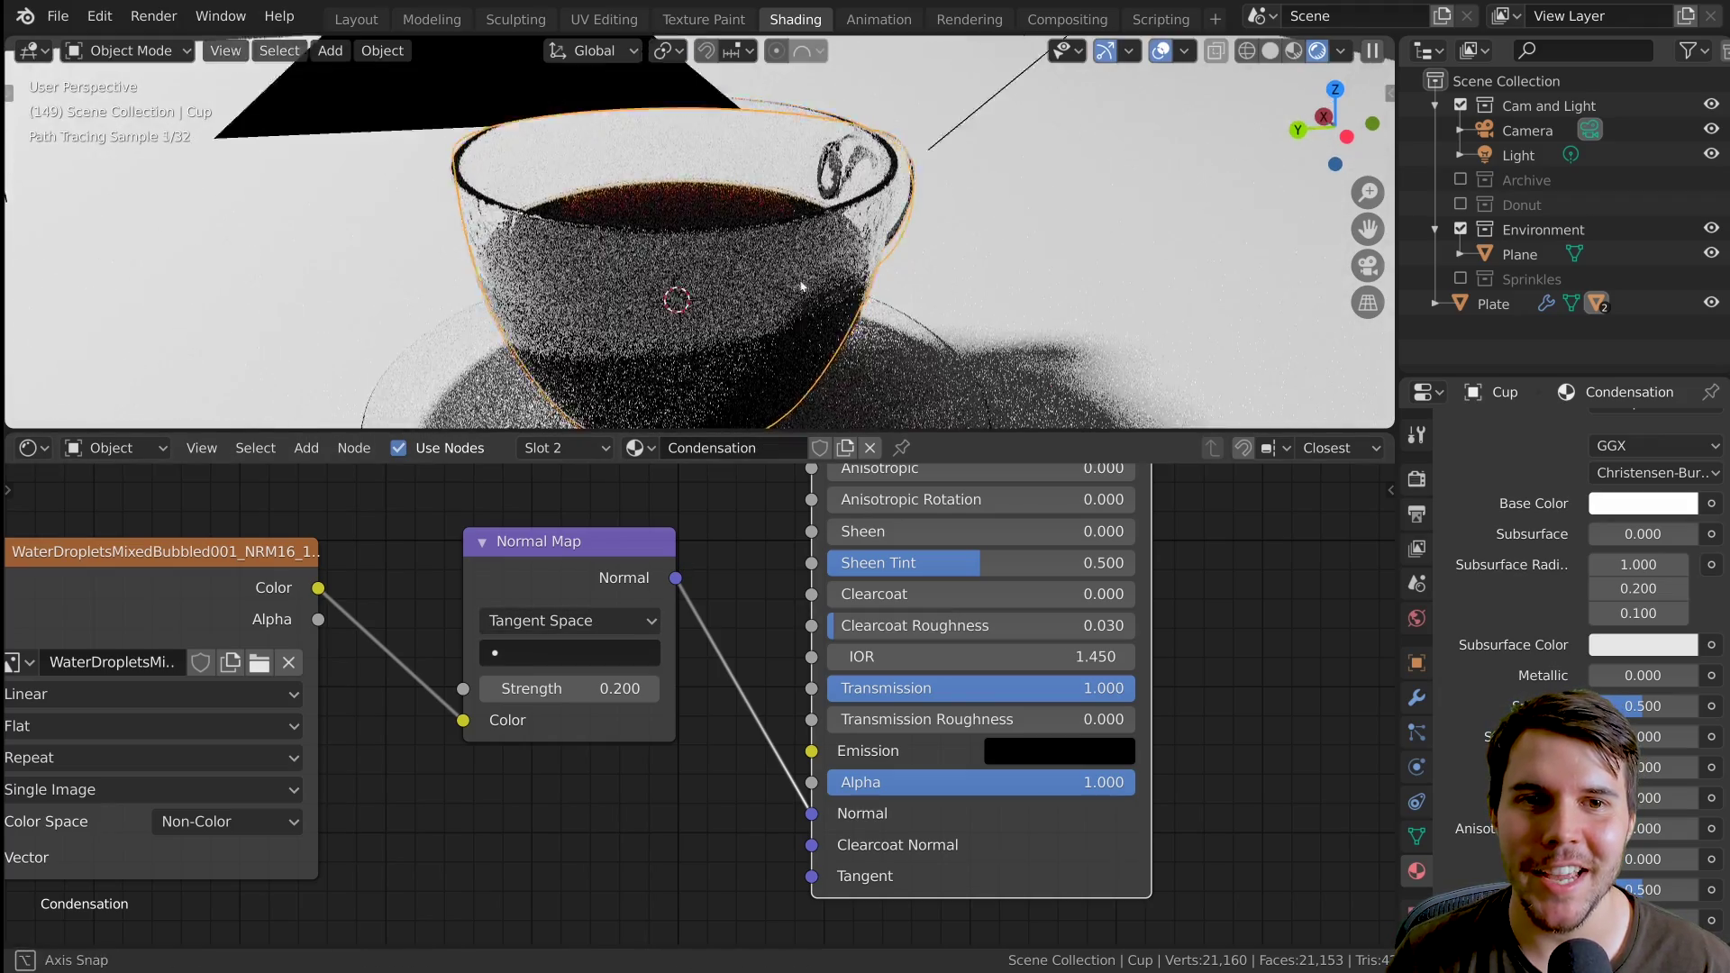
scroll(776, 216, up, 2)
middle_drag(776, 217, 1032, 200)
scroll(784, 360, down, 3)
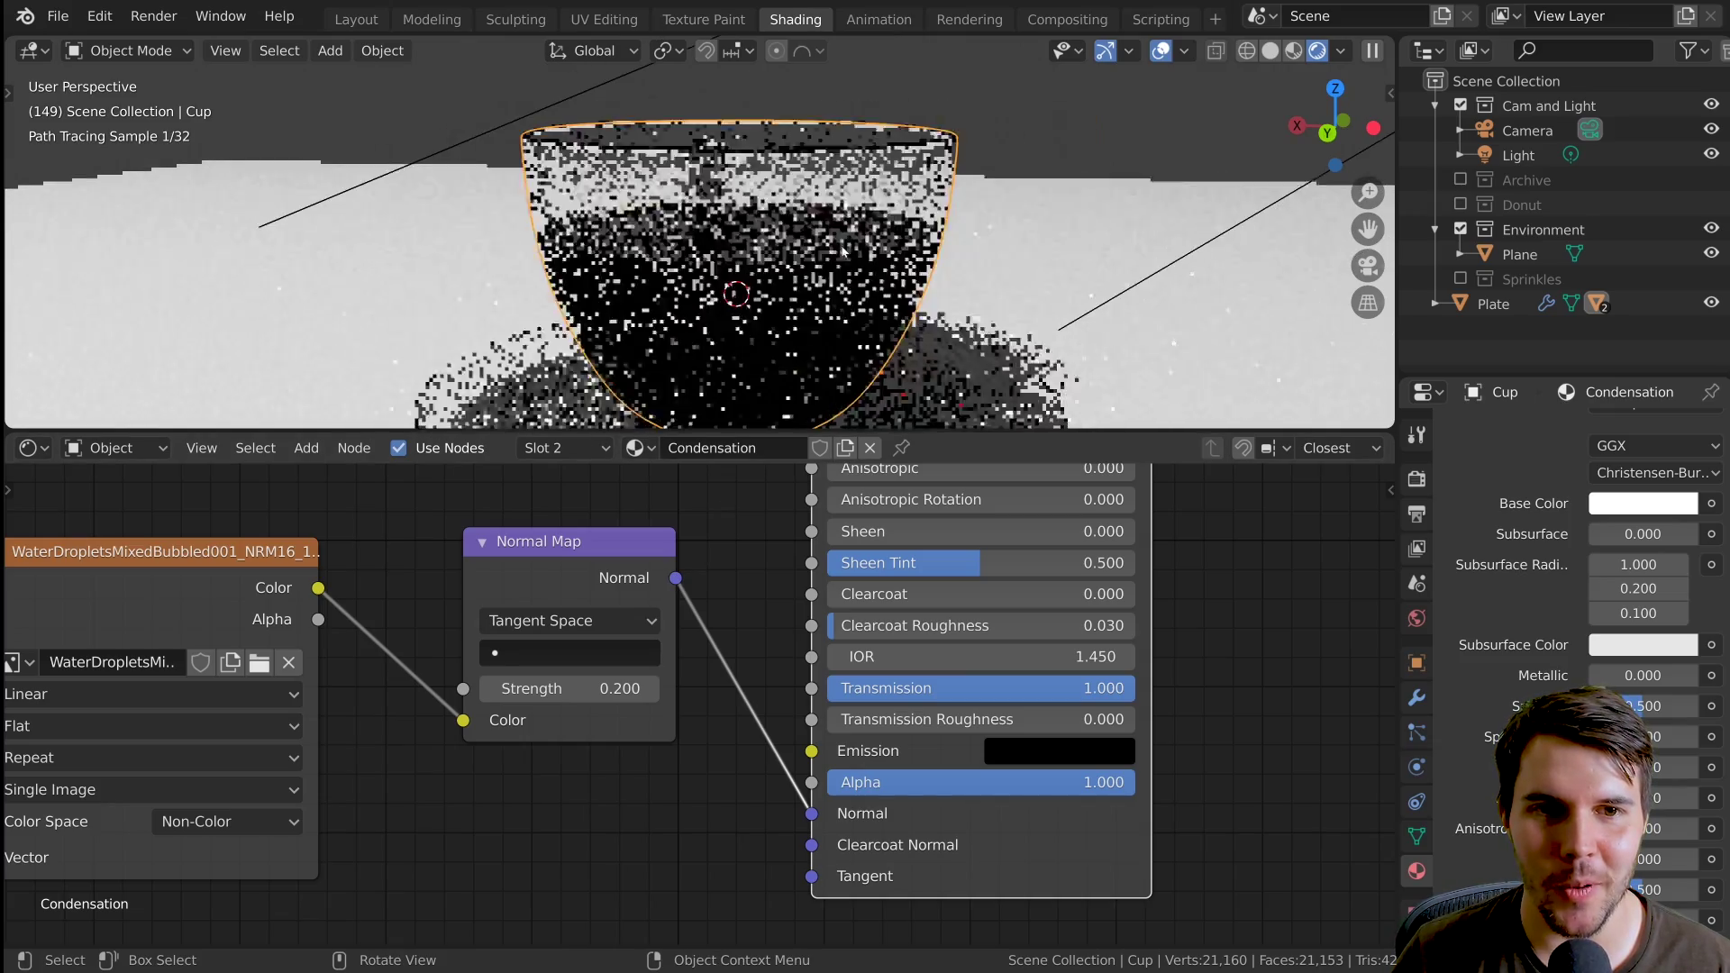
middle_drag(739, 245, 686, 272)
scroll(686, 272, up, 2)
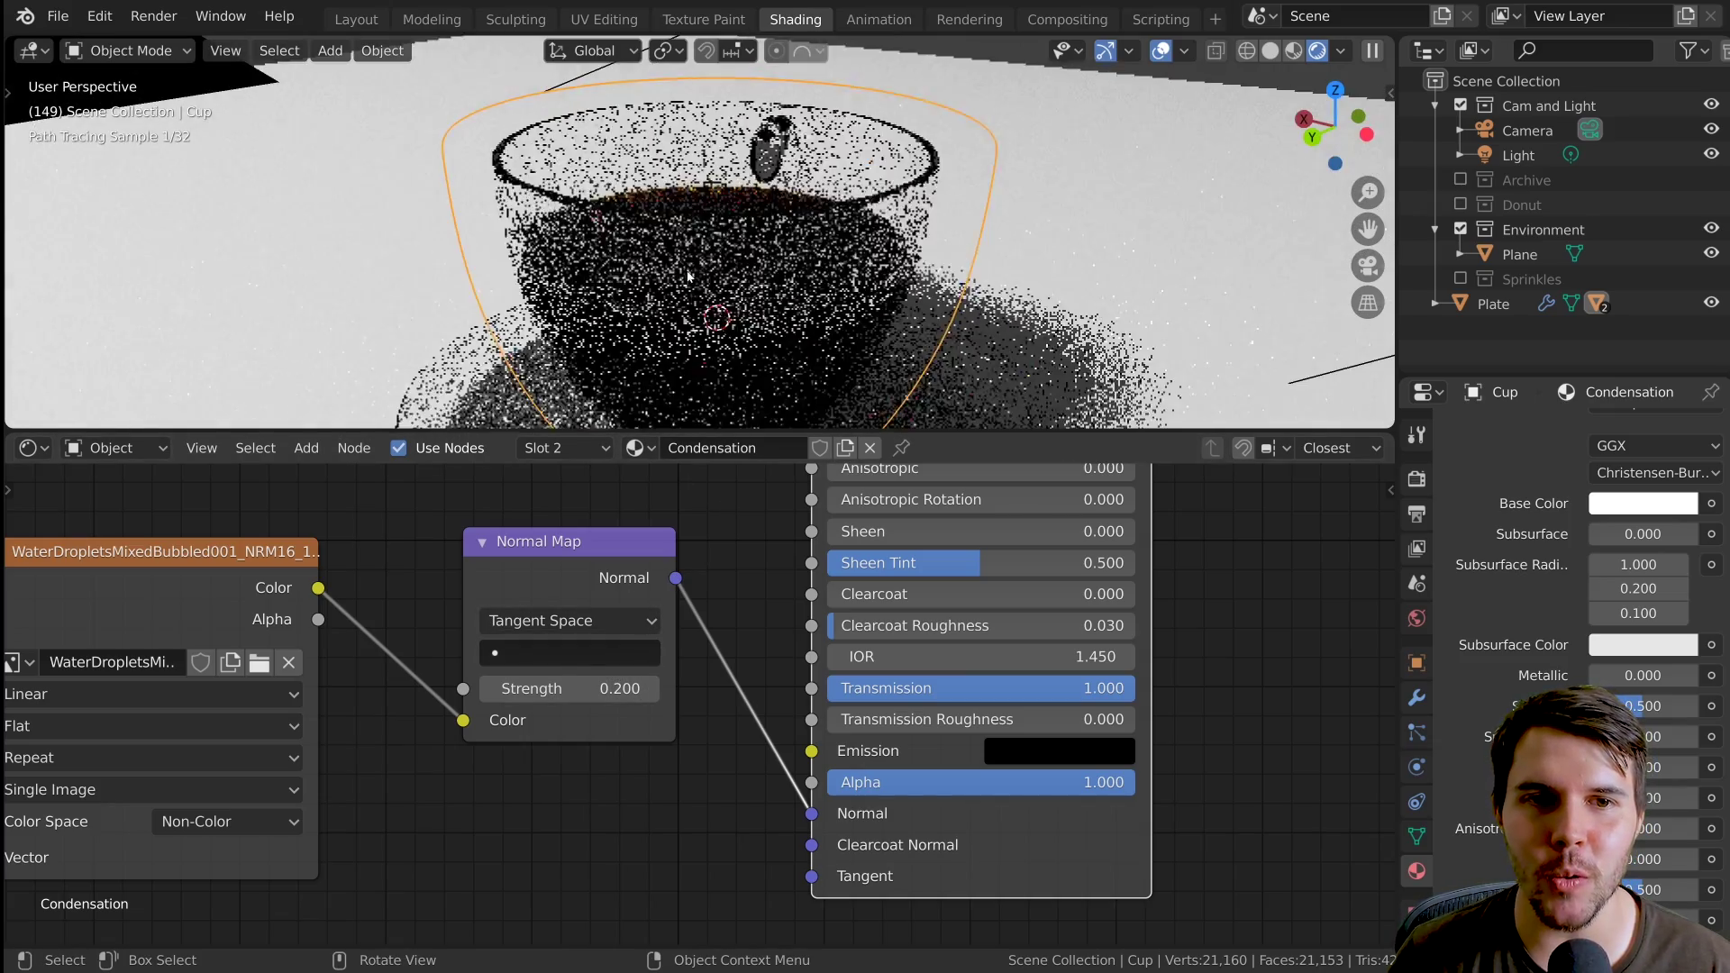
Check the condensation through the scene camera, and inspect the cup in the Layout workspace's rendered view
key(KP_0)
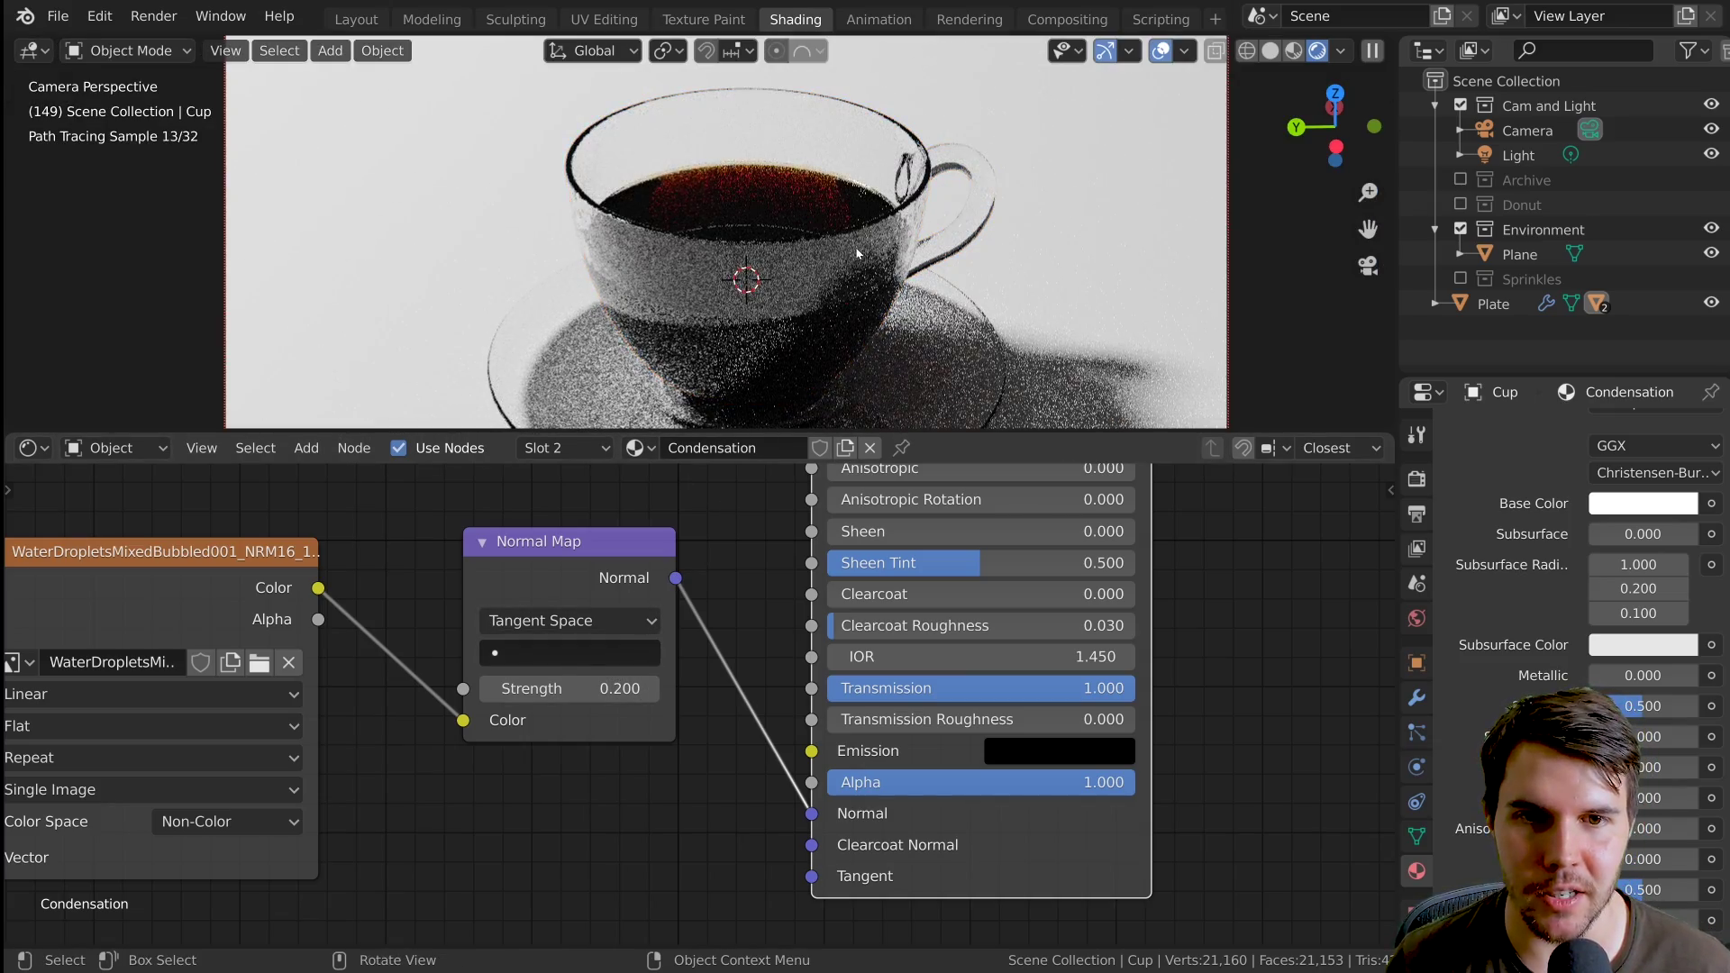
scroll(834, 235, down, 2)
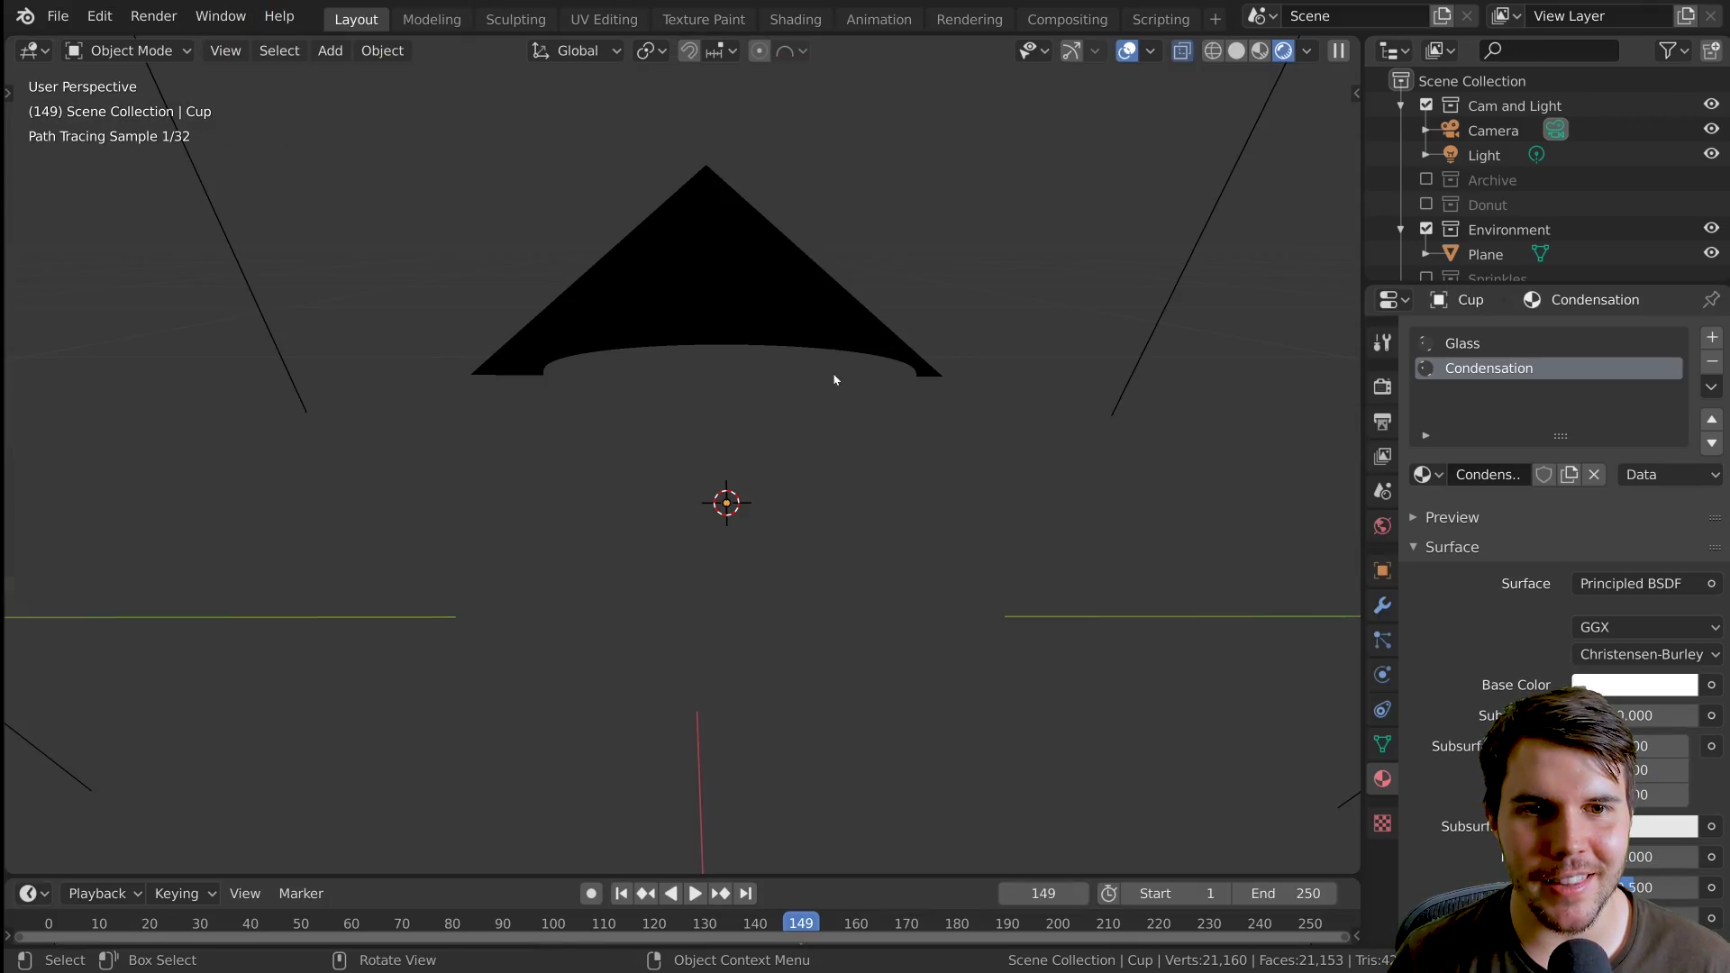
scroll(695, 457, up, 2)
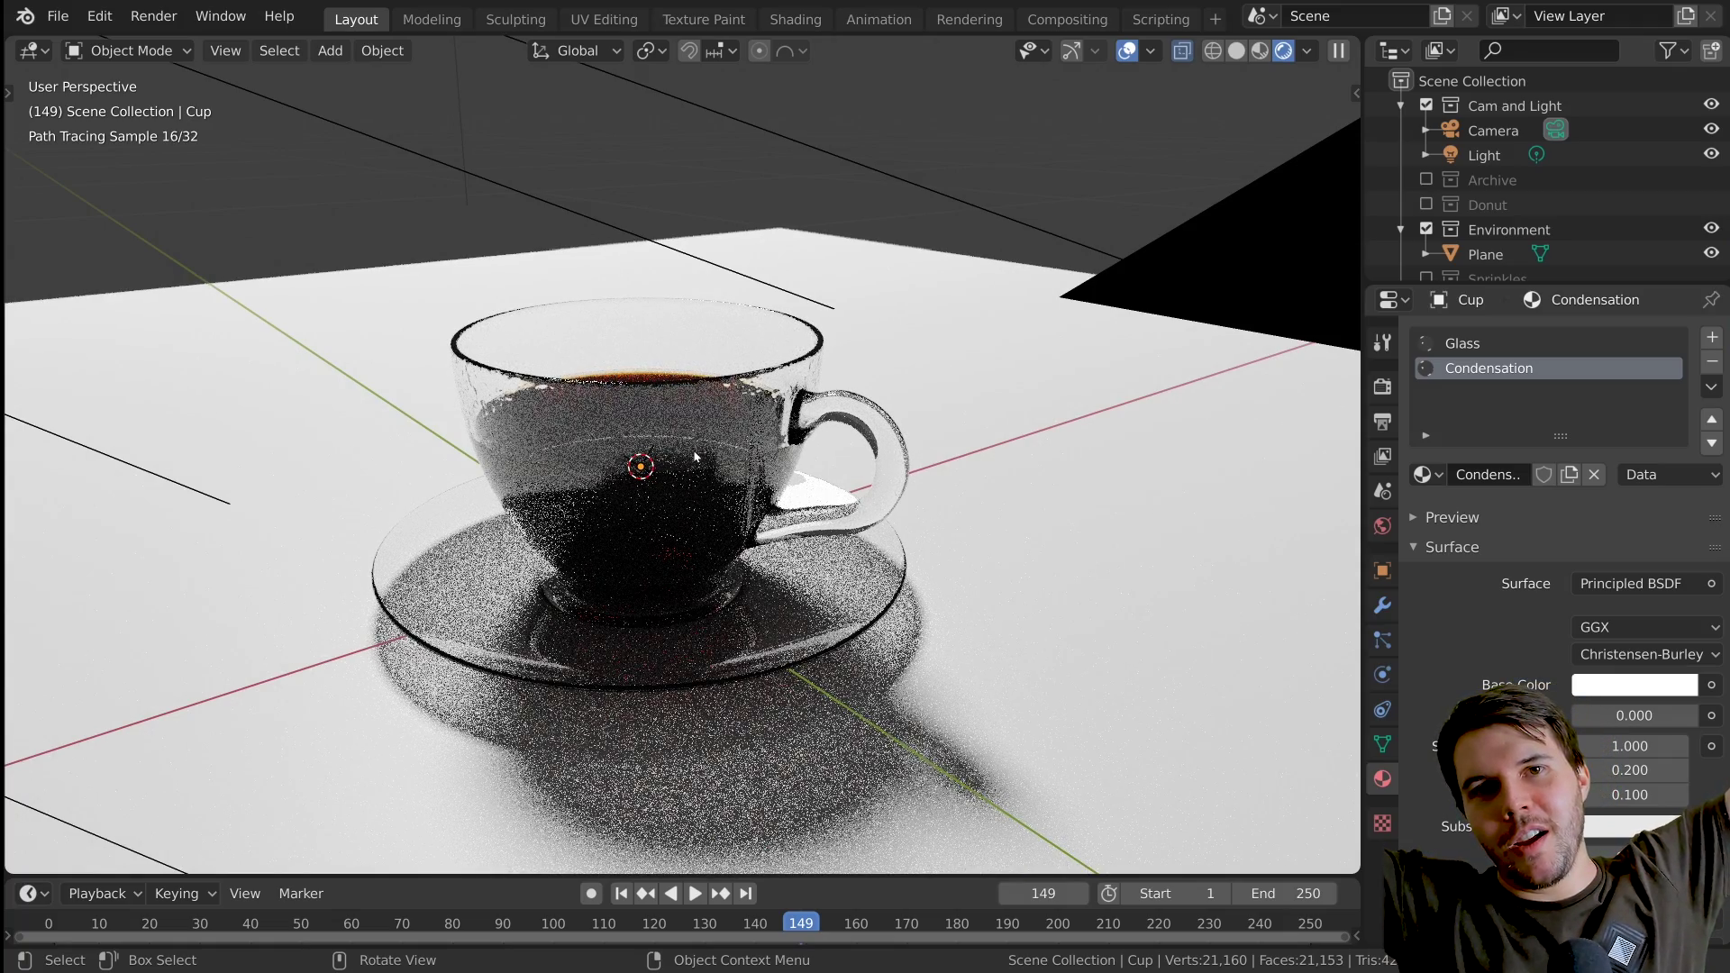
scroll(695, 457, up, 3)
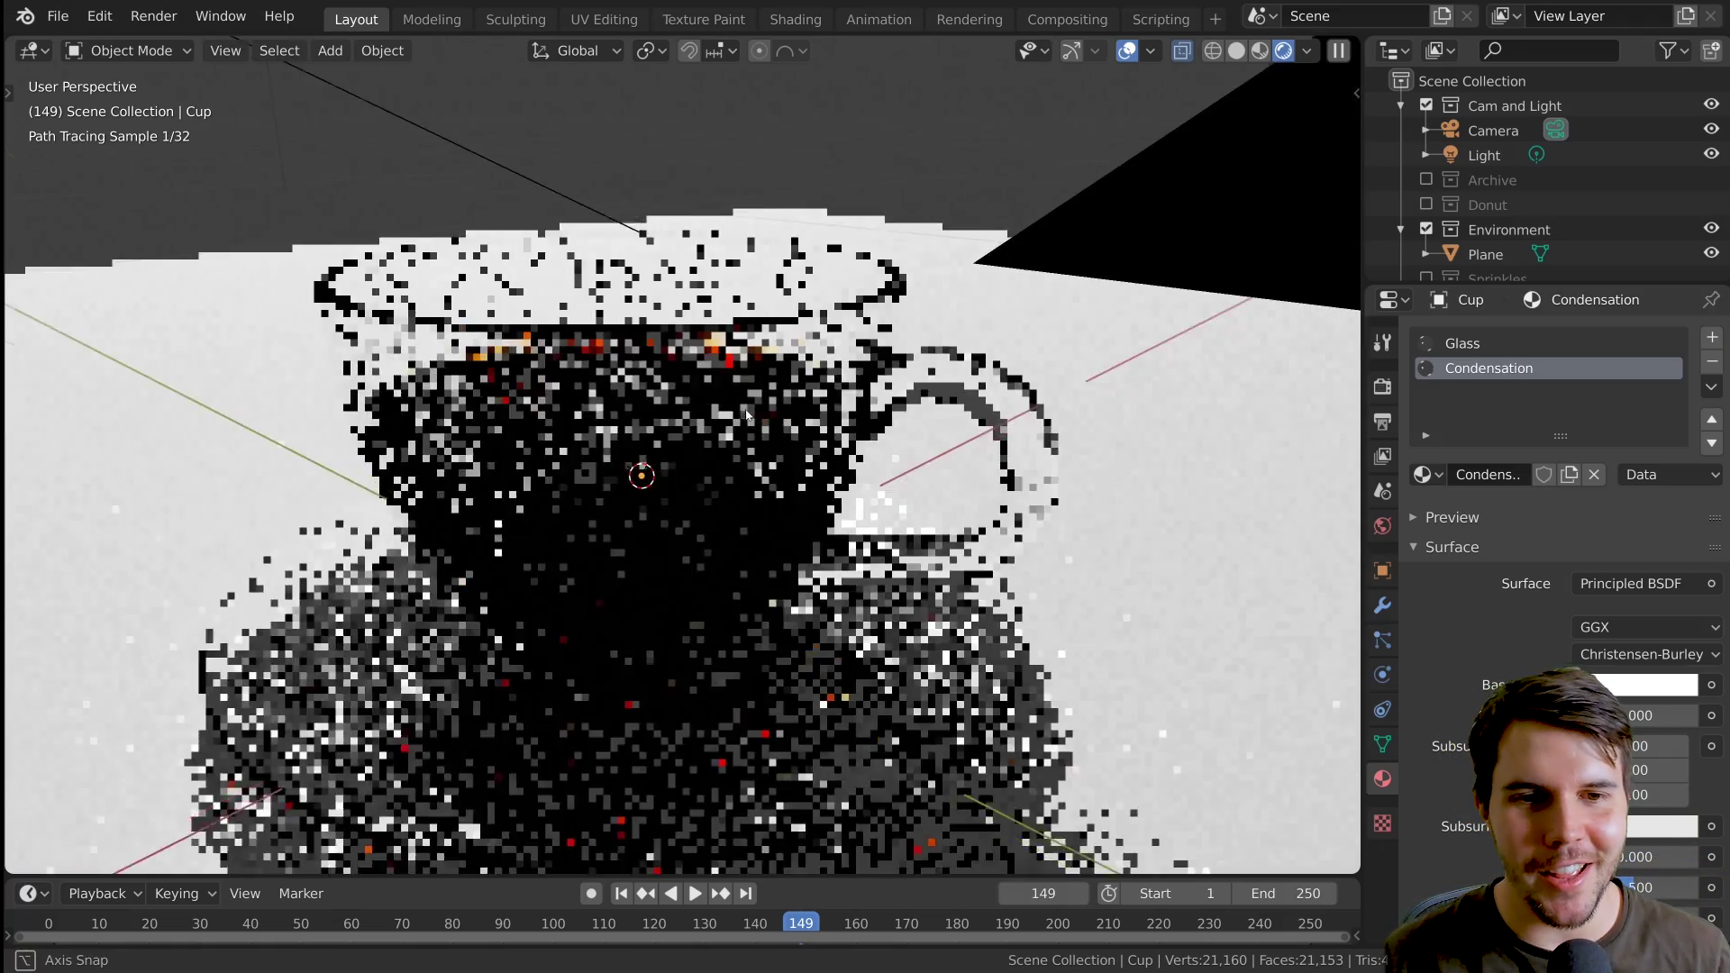
scroll(786, 491, down, 5)
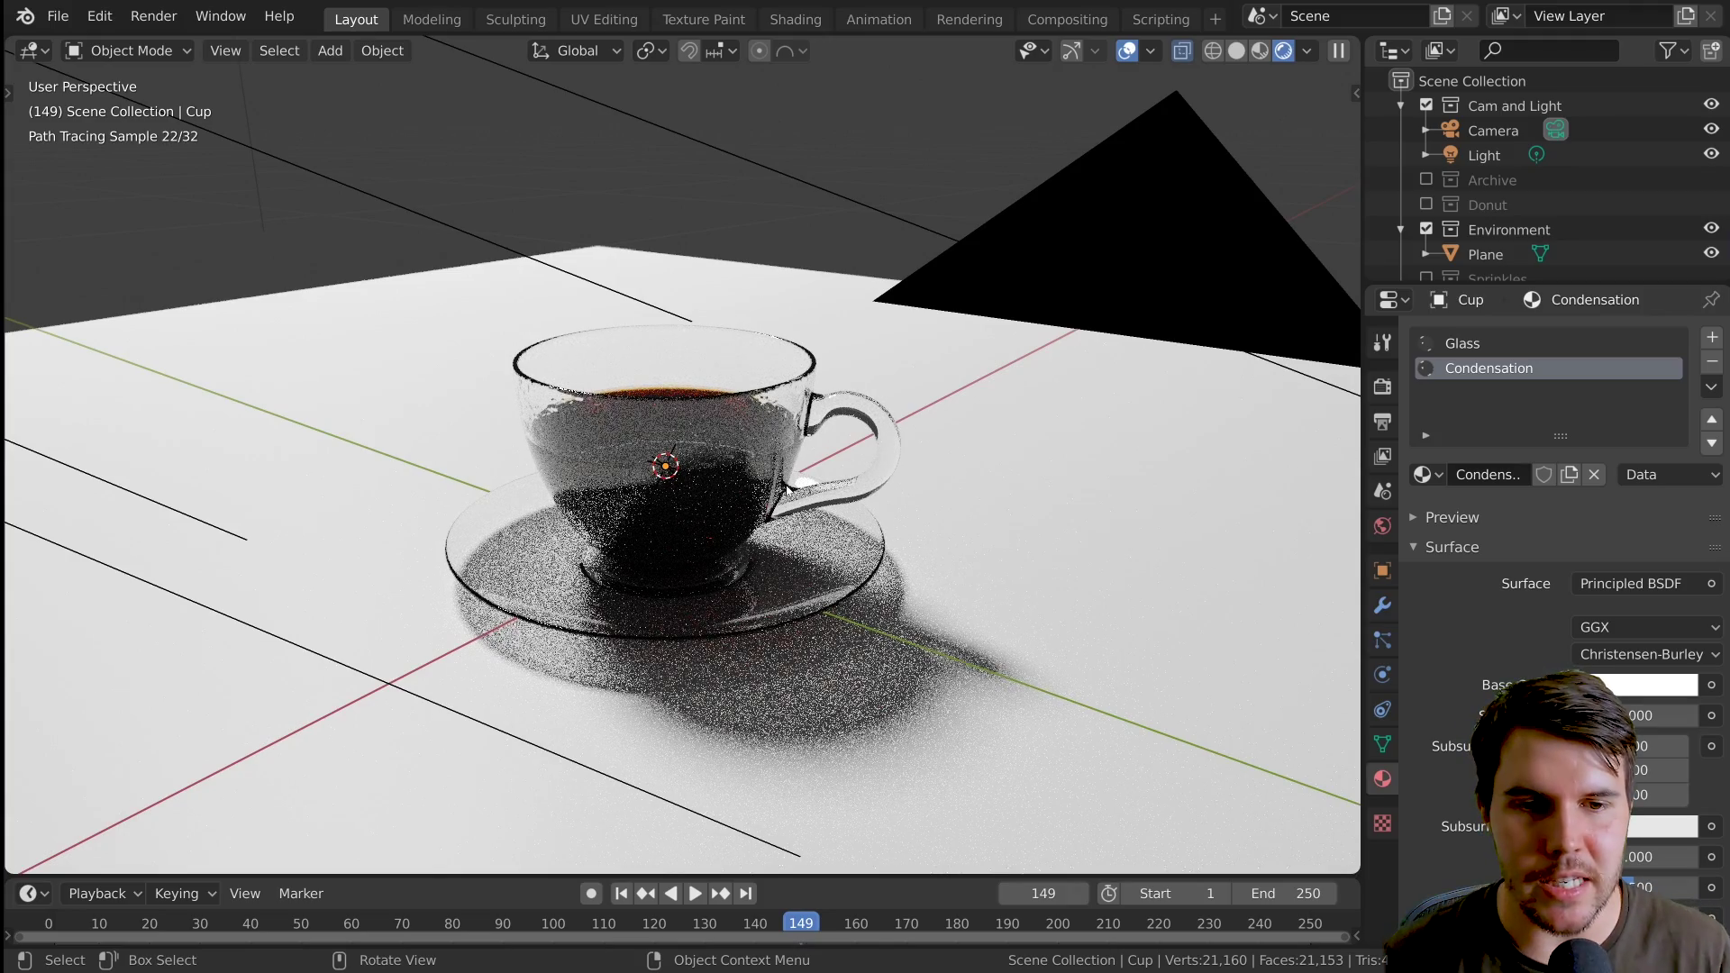
Select the plate, switch the viewport to Solid shading with X-ray turned off, and deselect everything
click(825, 596)
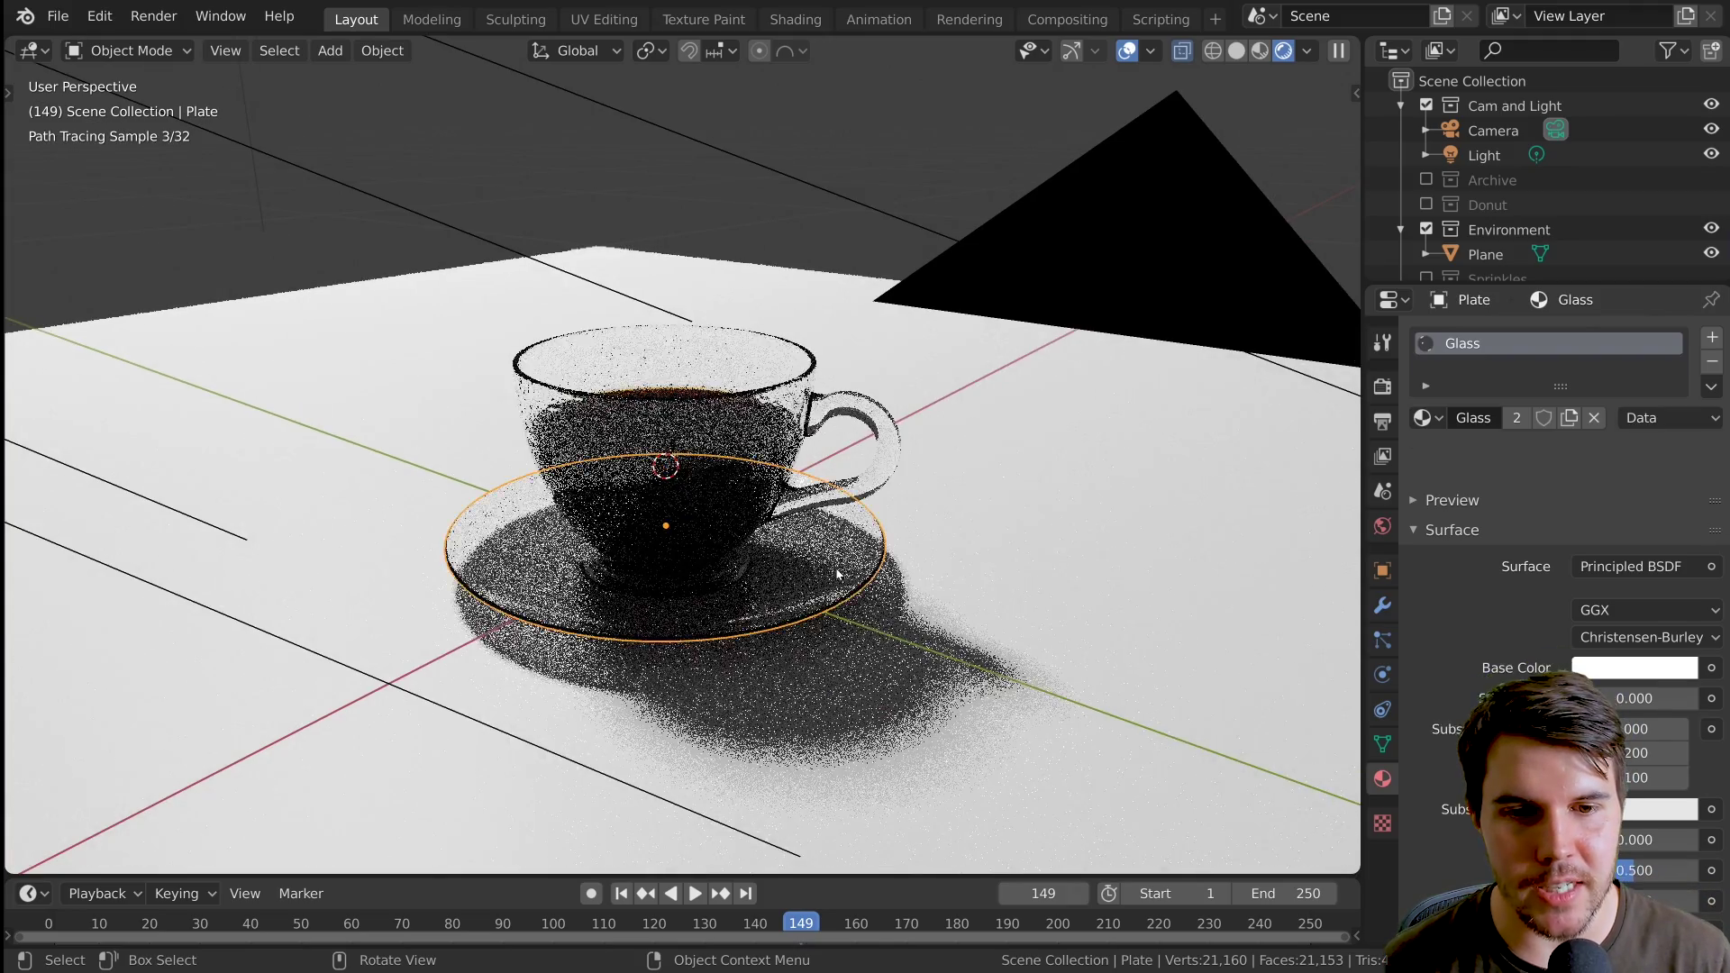
scroll(831, 602, up, 3)
shift+middle_drag(832, 608, 868, 472)
key(z)
click(991, 465)
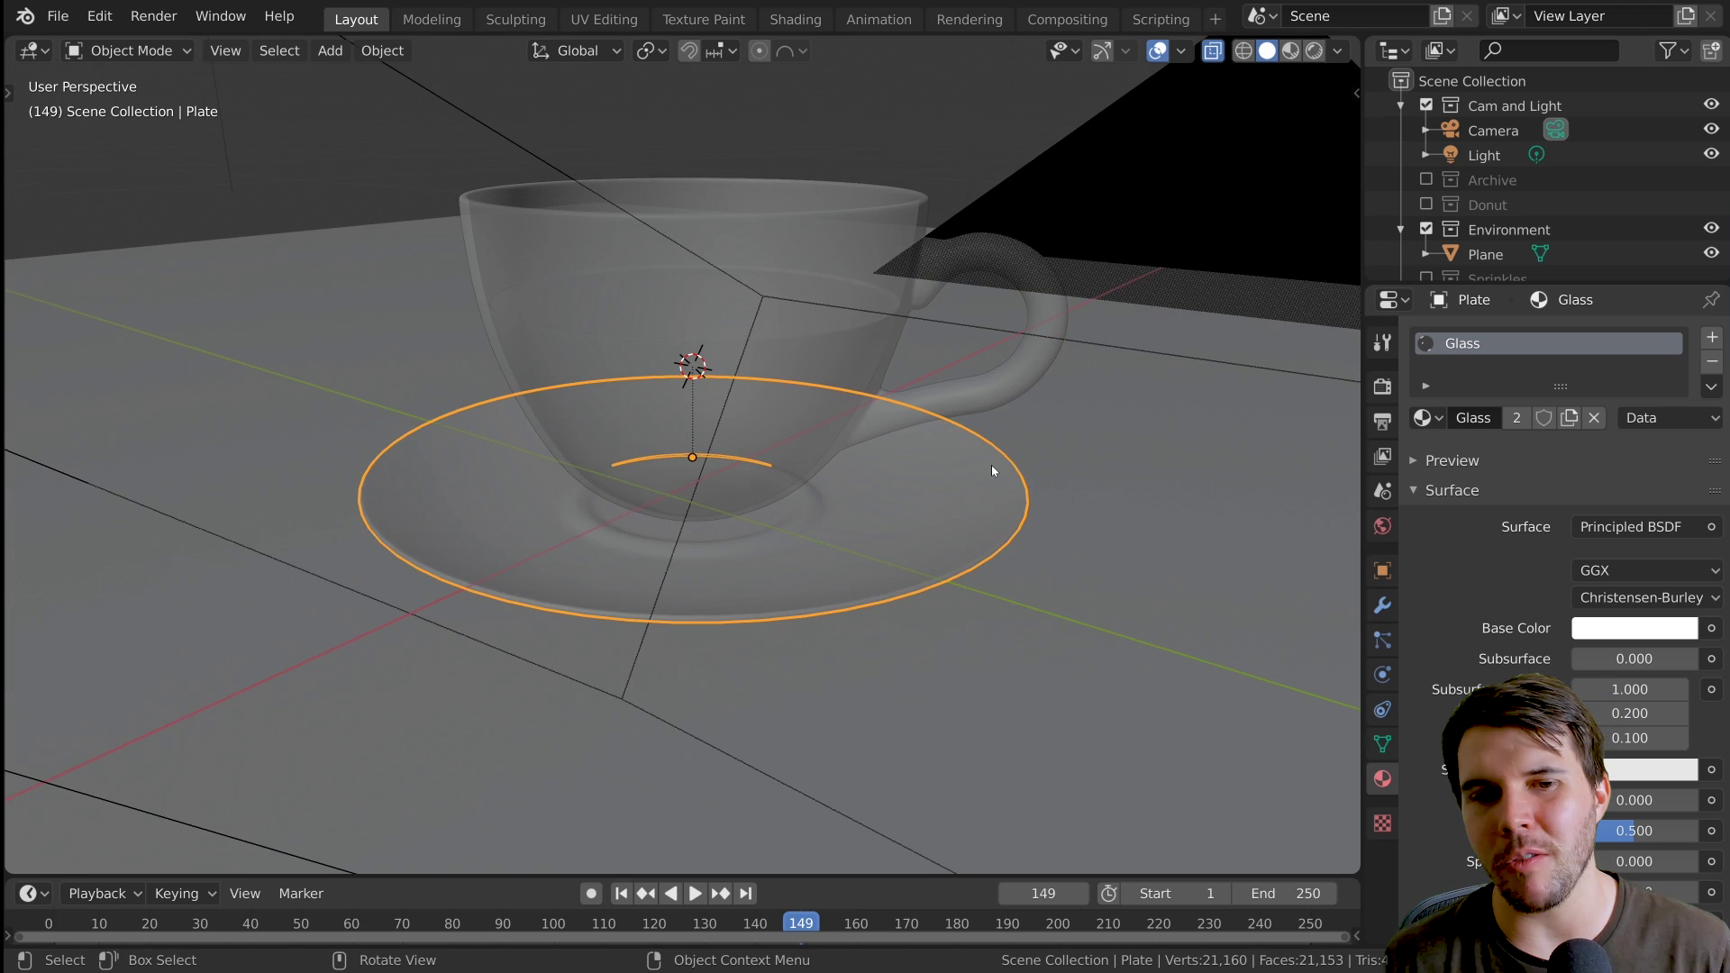
scroll(916, 462, down, 1)
click(1213, 52)
middle_drag(852, 392, 866, 434)
key(alt+a)
Display the plate's modifiers and, with the plate selected, examine its shape from low and high angles
click(1384, 606)
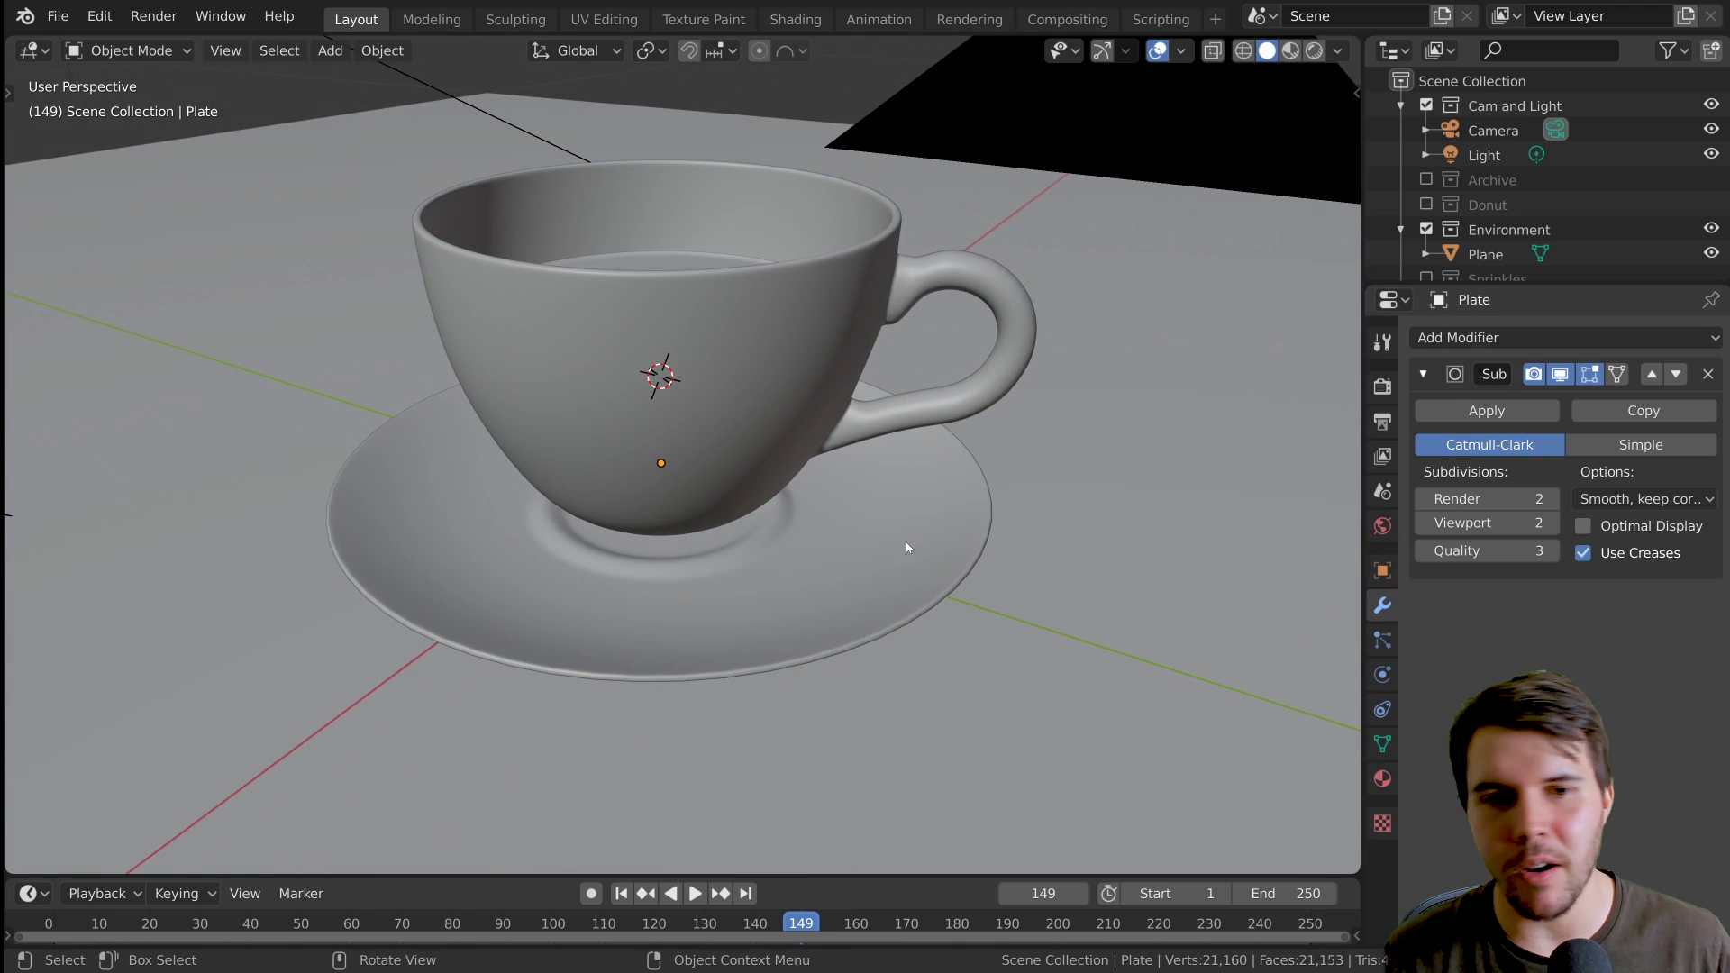
scroll(865, 550, down, 2)
click(825, 555)
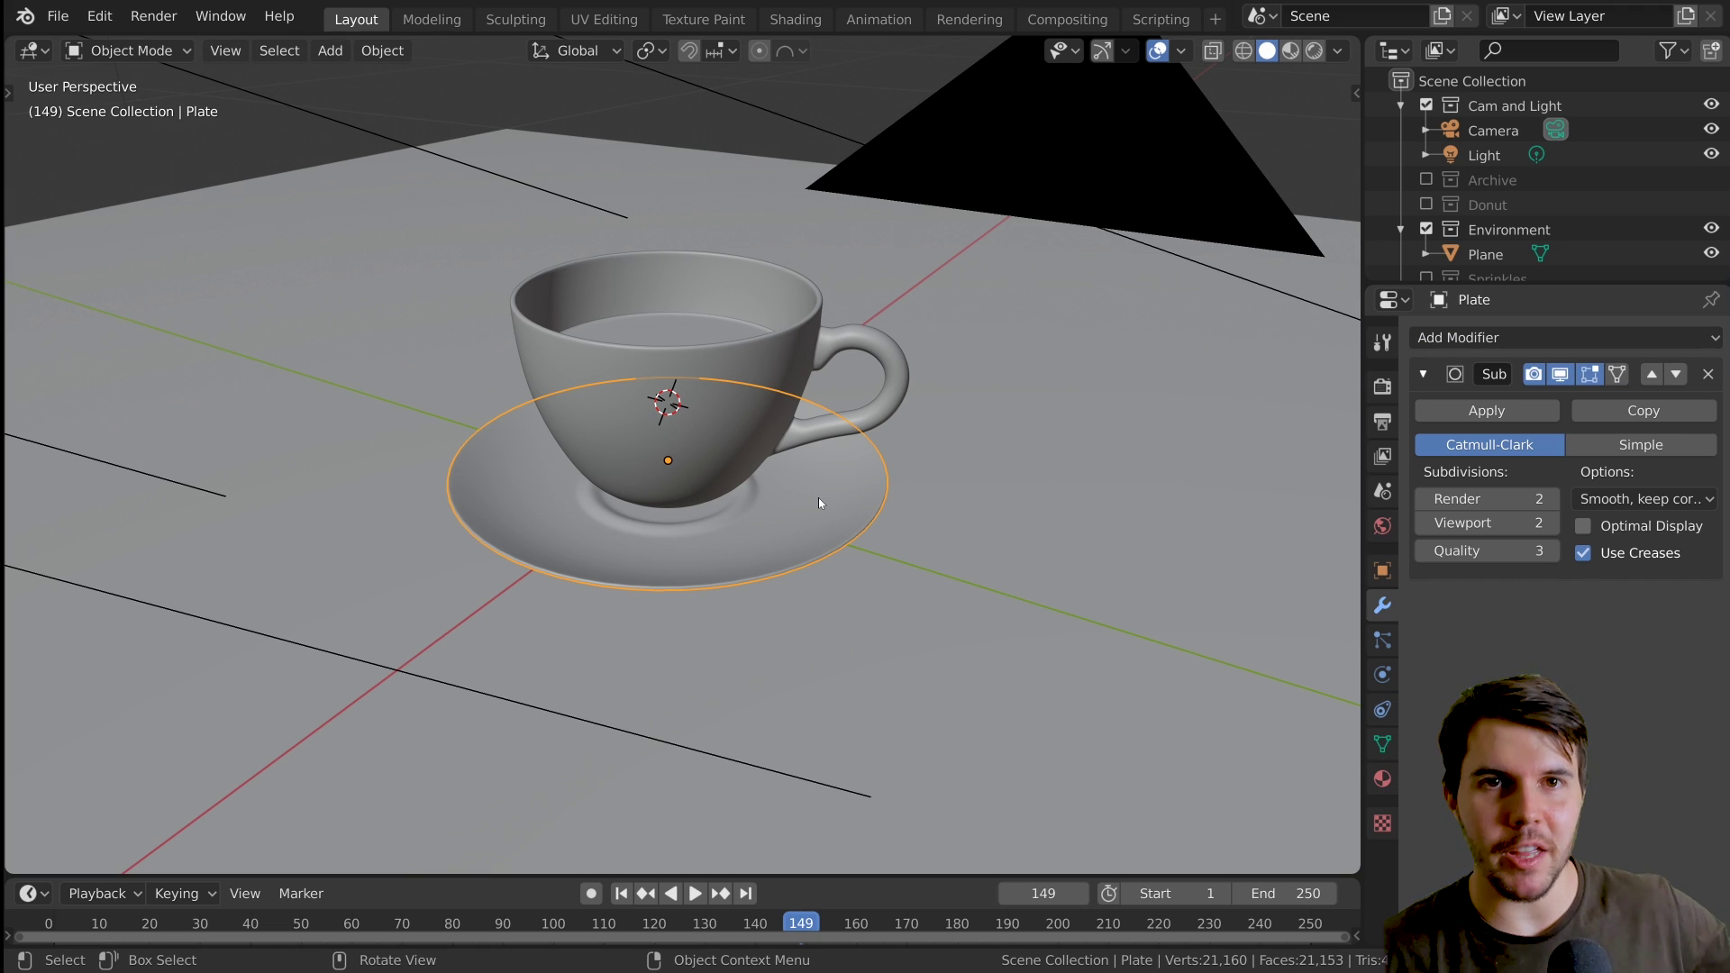
scroll(819, 498, up, 5)
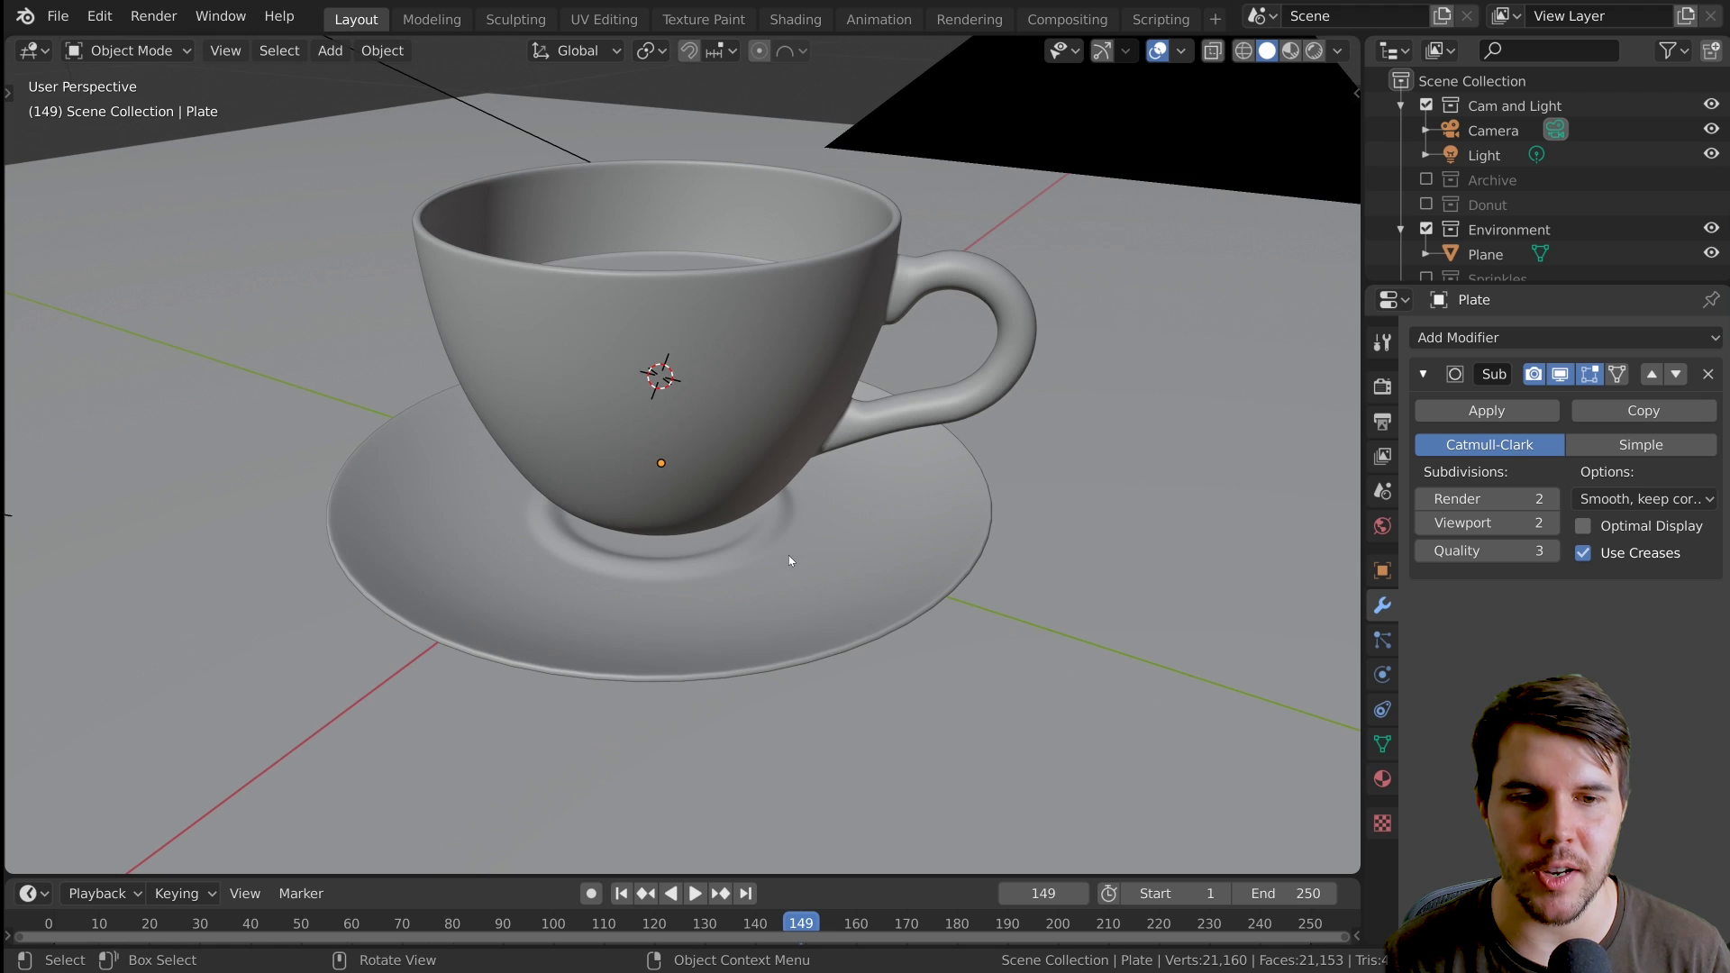
click(791, 560)
mouse_move(795, 560)
middle_down()
mouse_move(814, 559)
mouse_move(765, 605)
mouse_move(765, 557)
mouse_move(814, 580)
middle_up()
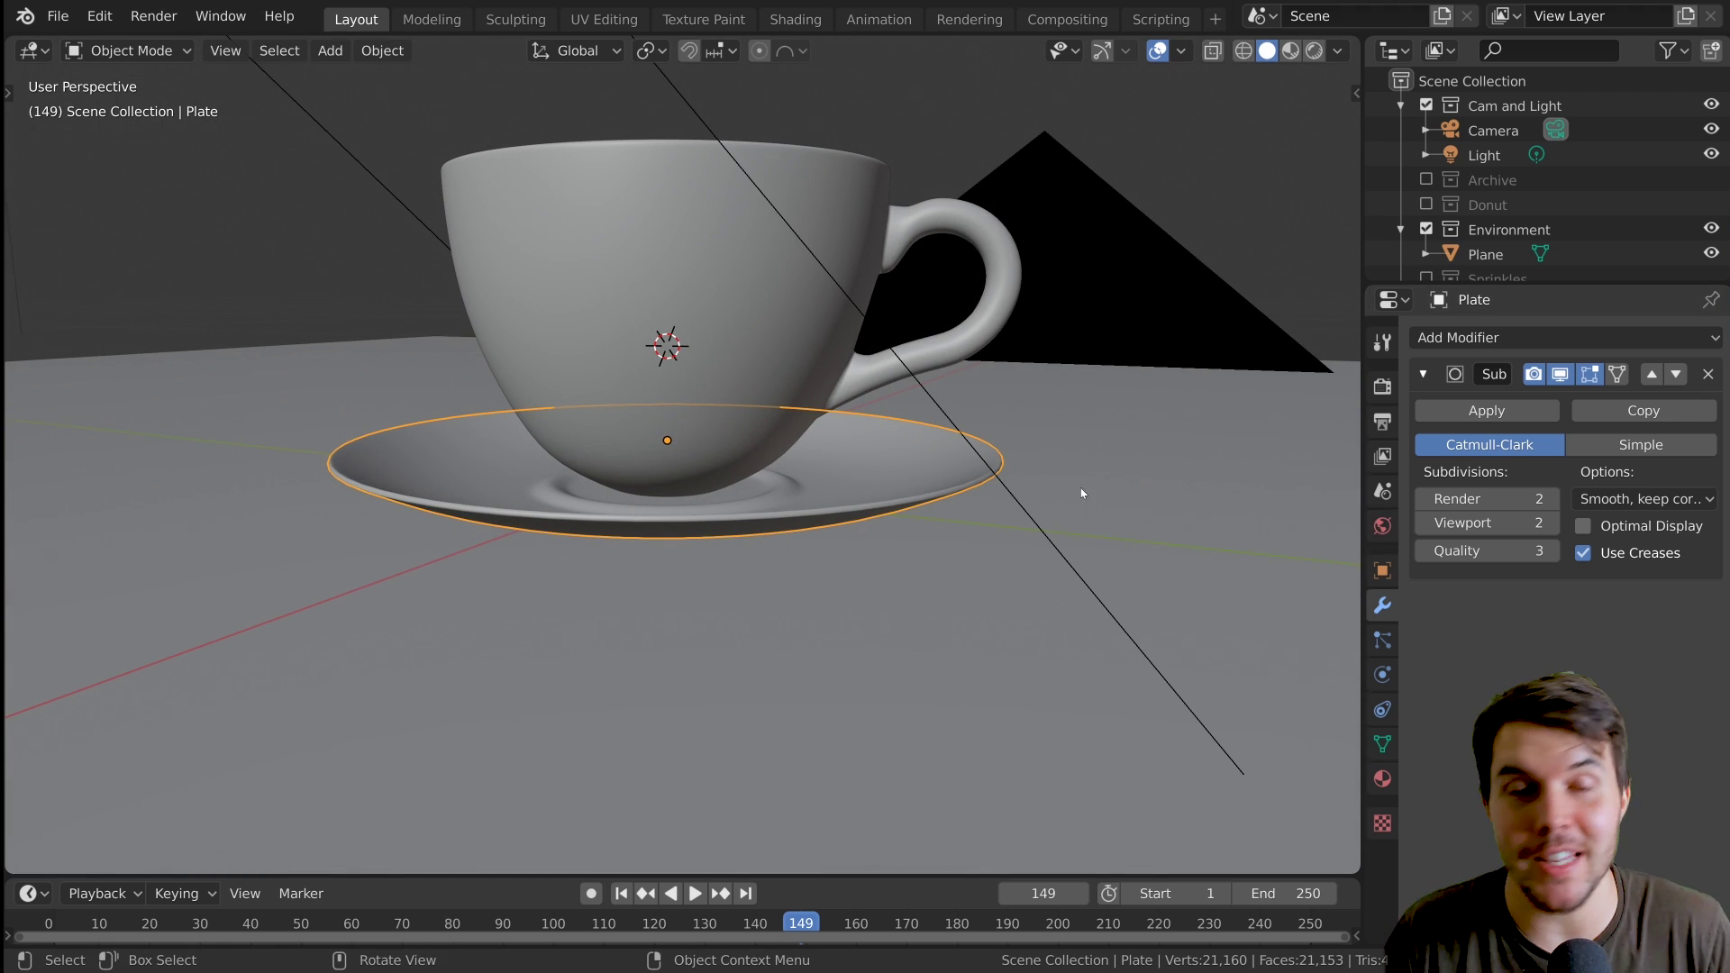
middle_drag(1039, 510, 1024, 449)
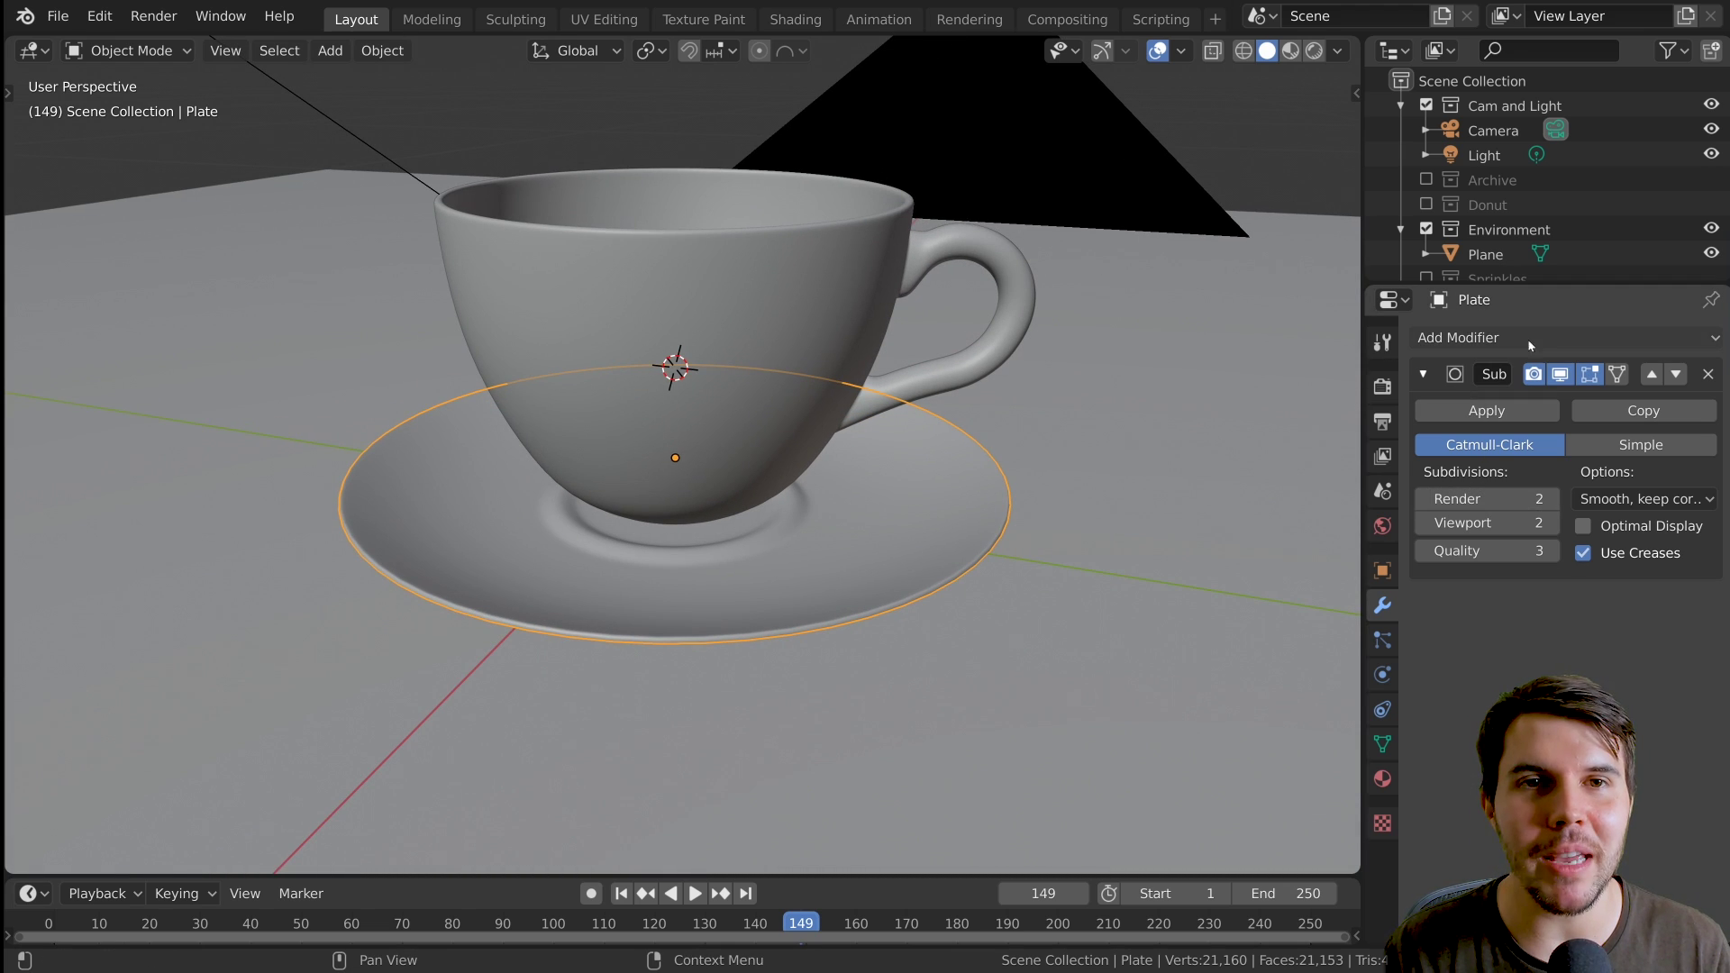
Duplicate the plate about 0.009 m upward along Z and repeat the duplication seven times to build a stack
key(shift+d)
key(z)
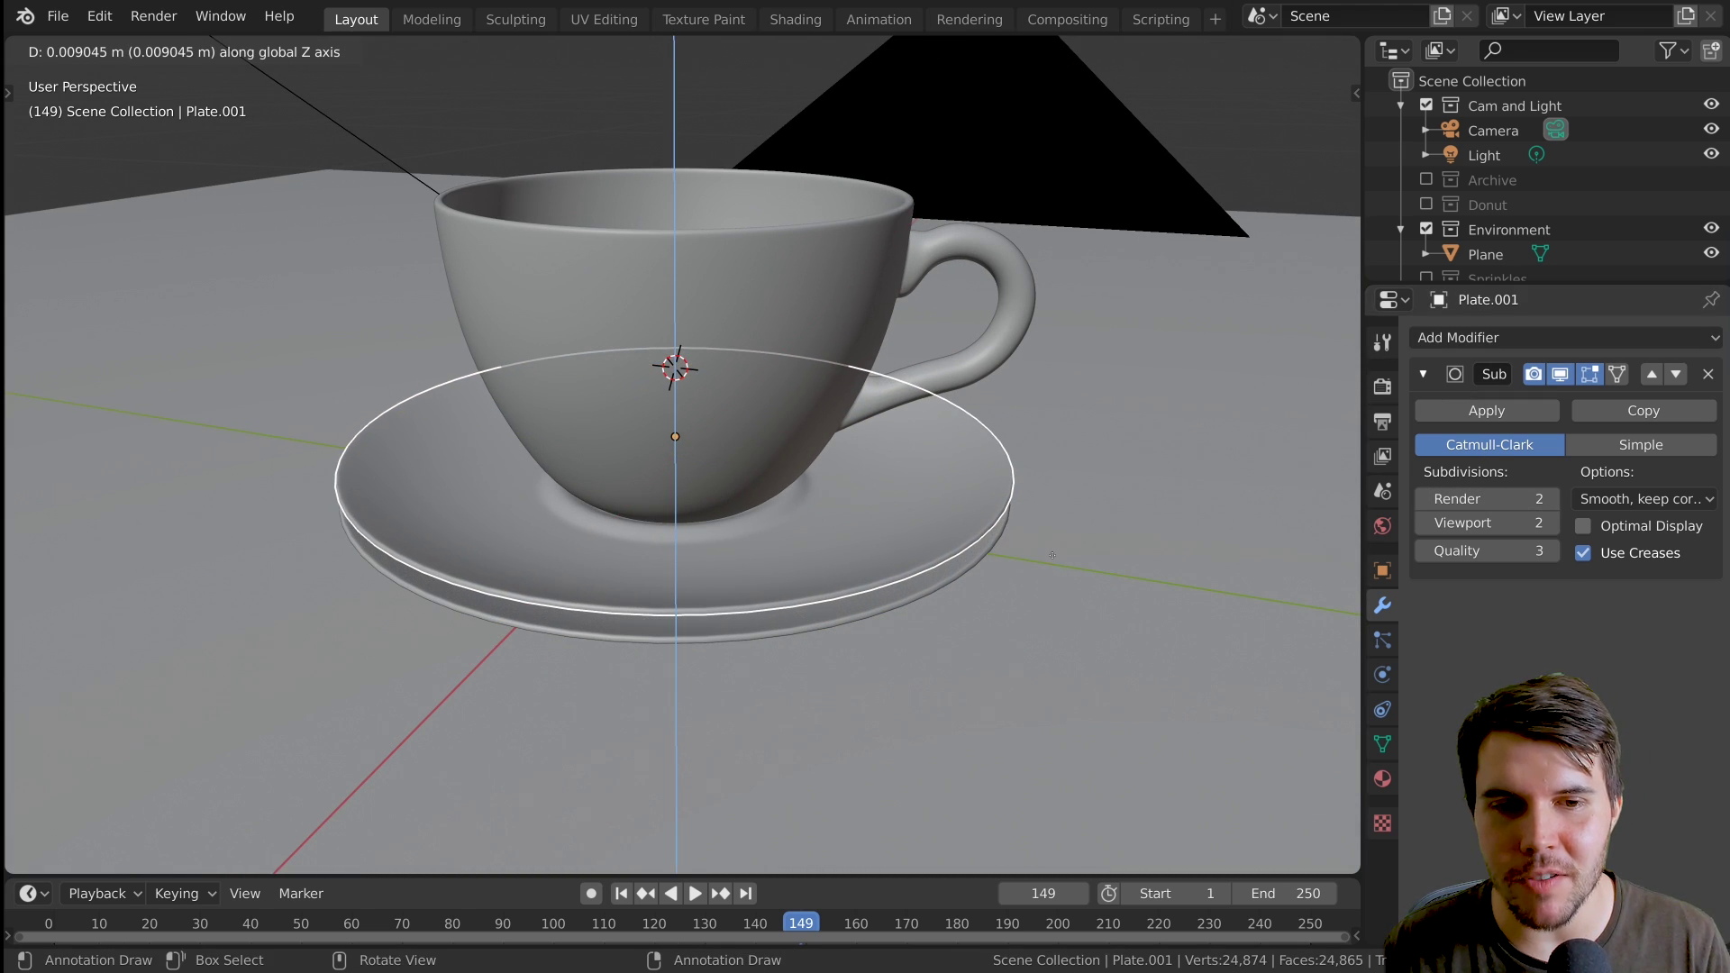
click(1052, 553)
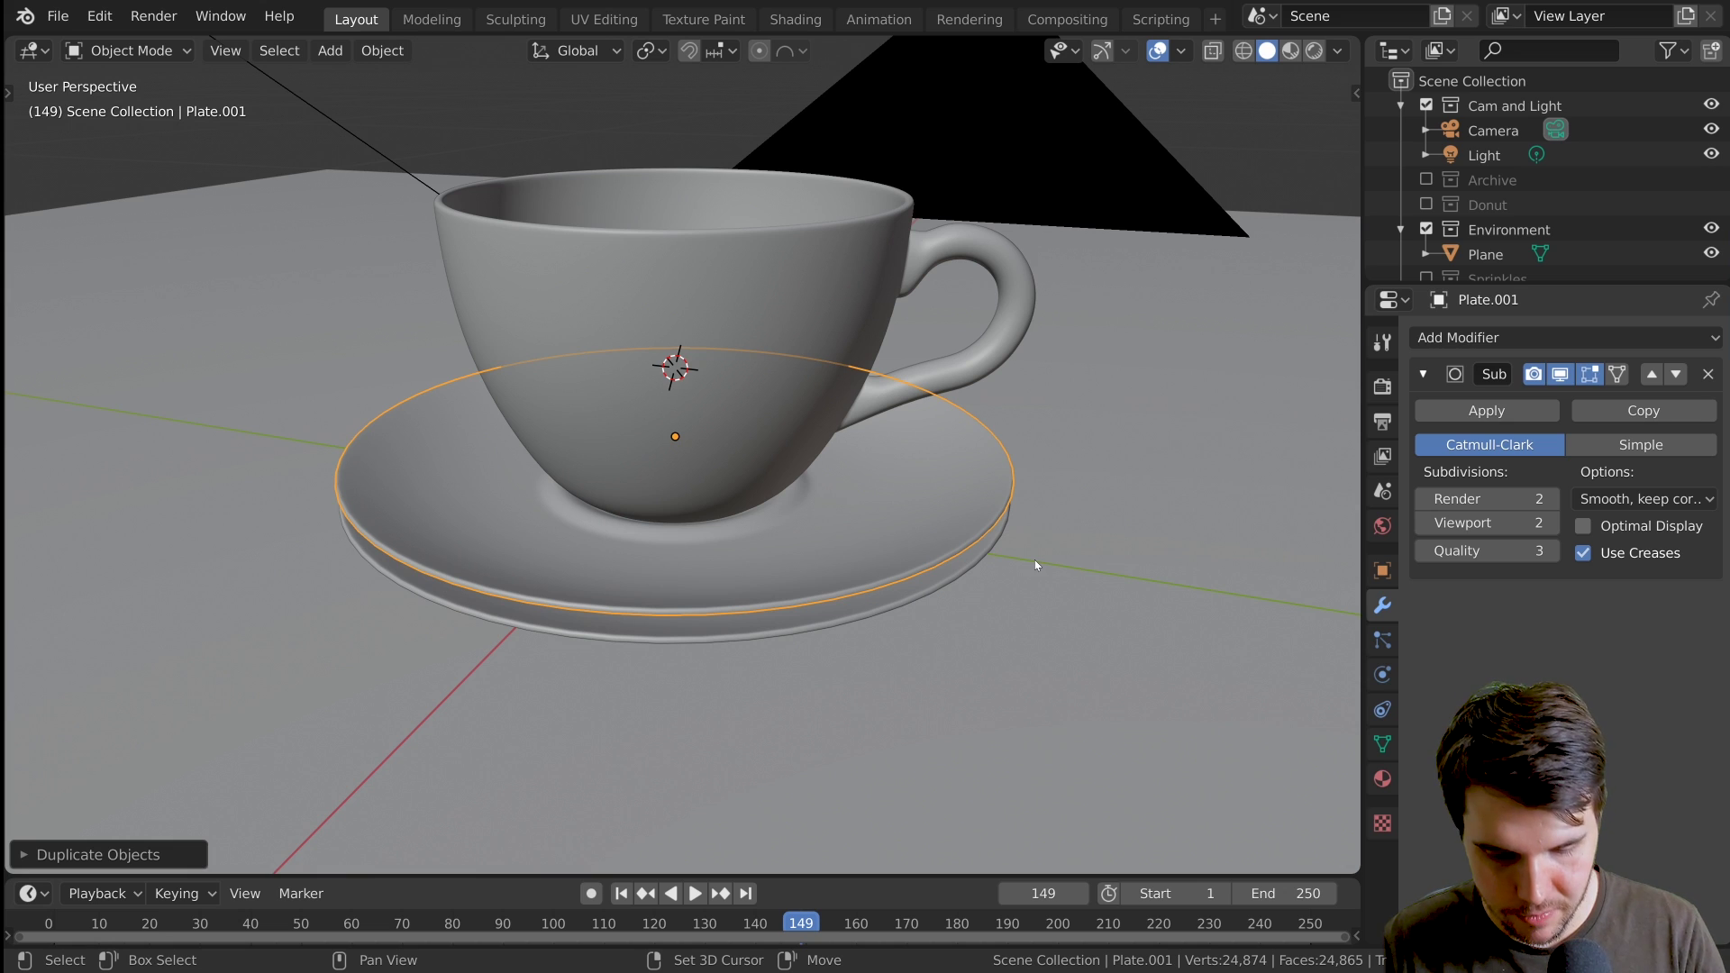
key(shift+r)
key(shift+r)
key(shift+r)
key(shift+r)
key(shift+r)
key(shift+r)
key(shift+r)
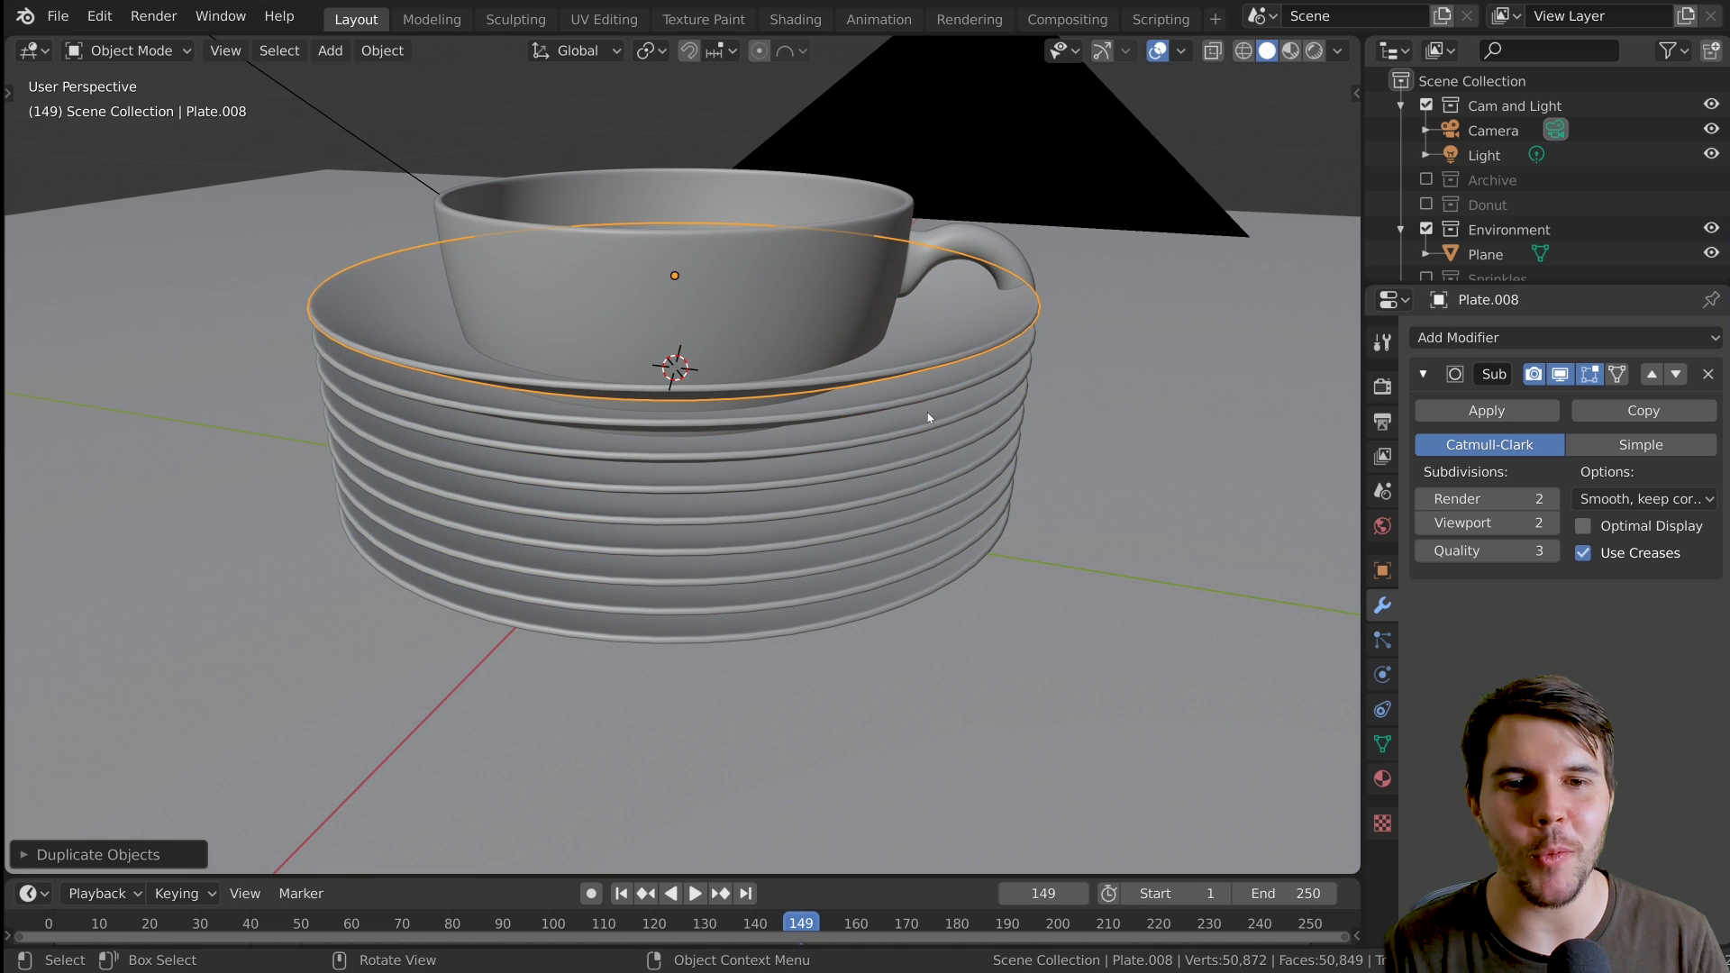
Delete the eight duplicated plates, keeping only the original one under the cup
shift+click(927, 425)
shift+click(928, 447)
shift+click(926, 471)
shift+click(926, 494)
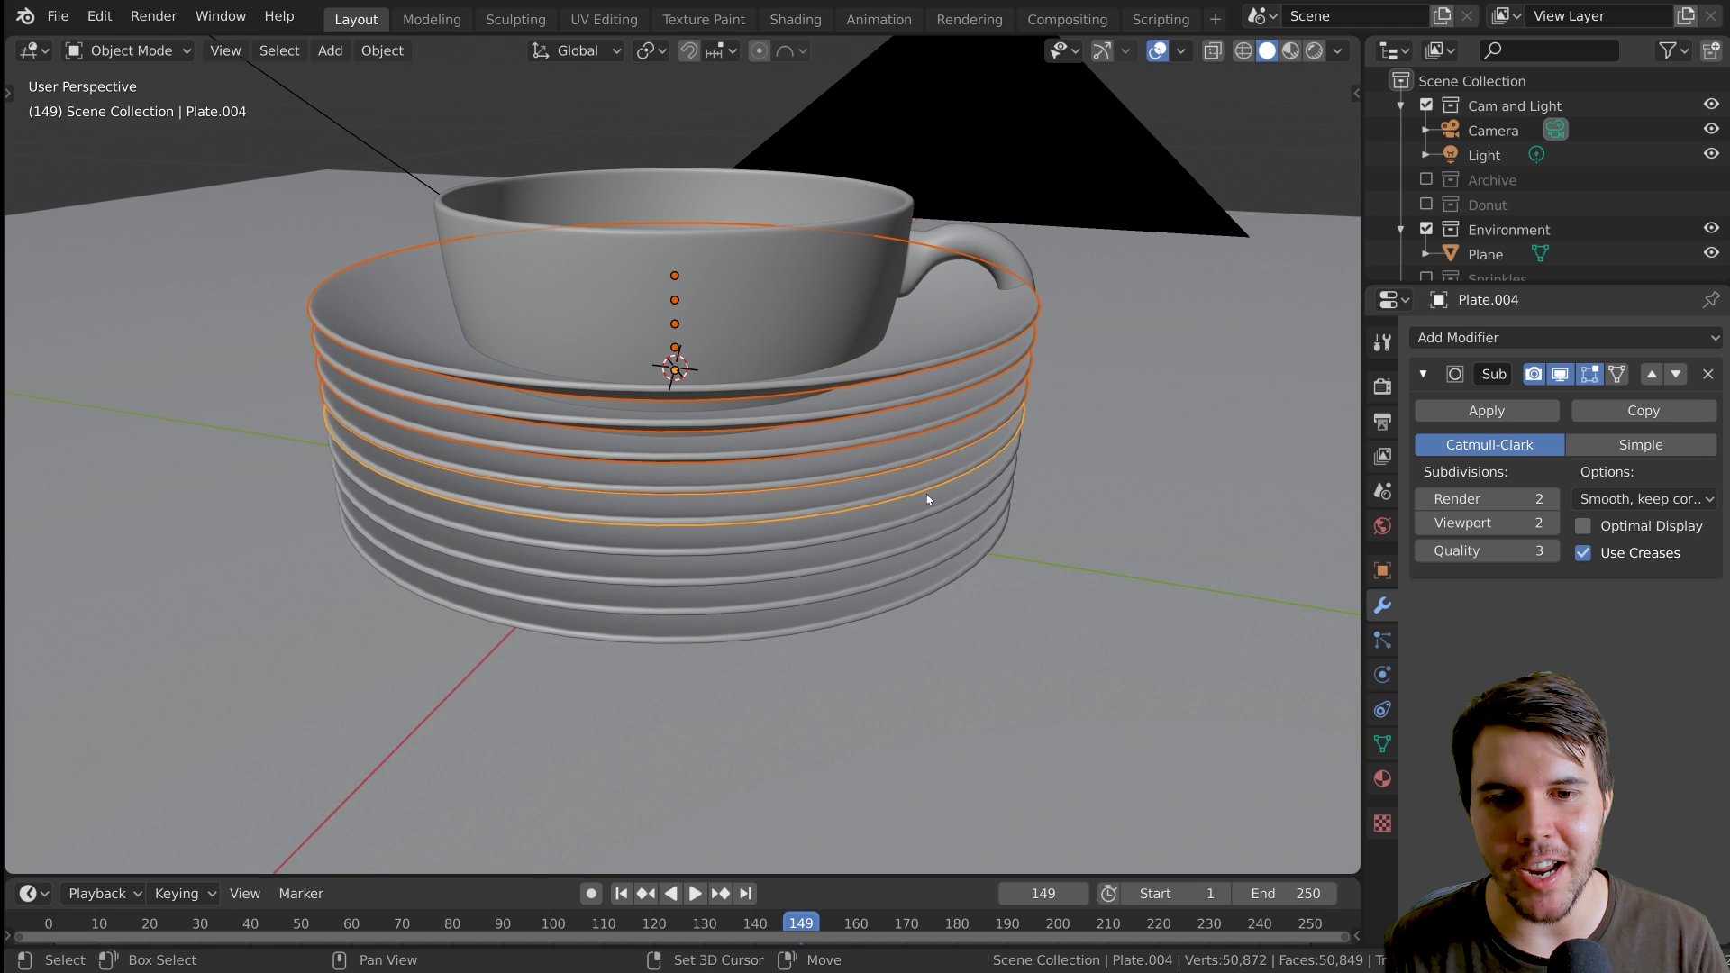
shift+click(925, 523)
shift+click(924, 547)
shift+click(923, 549)
key(Delete)
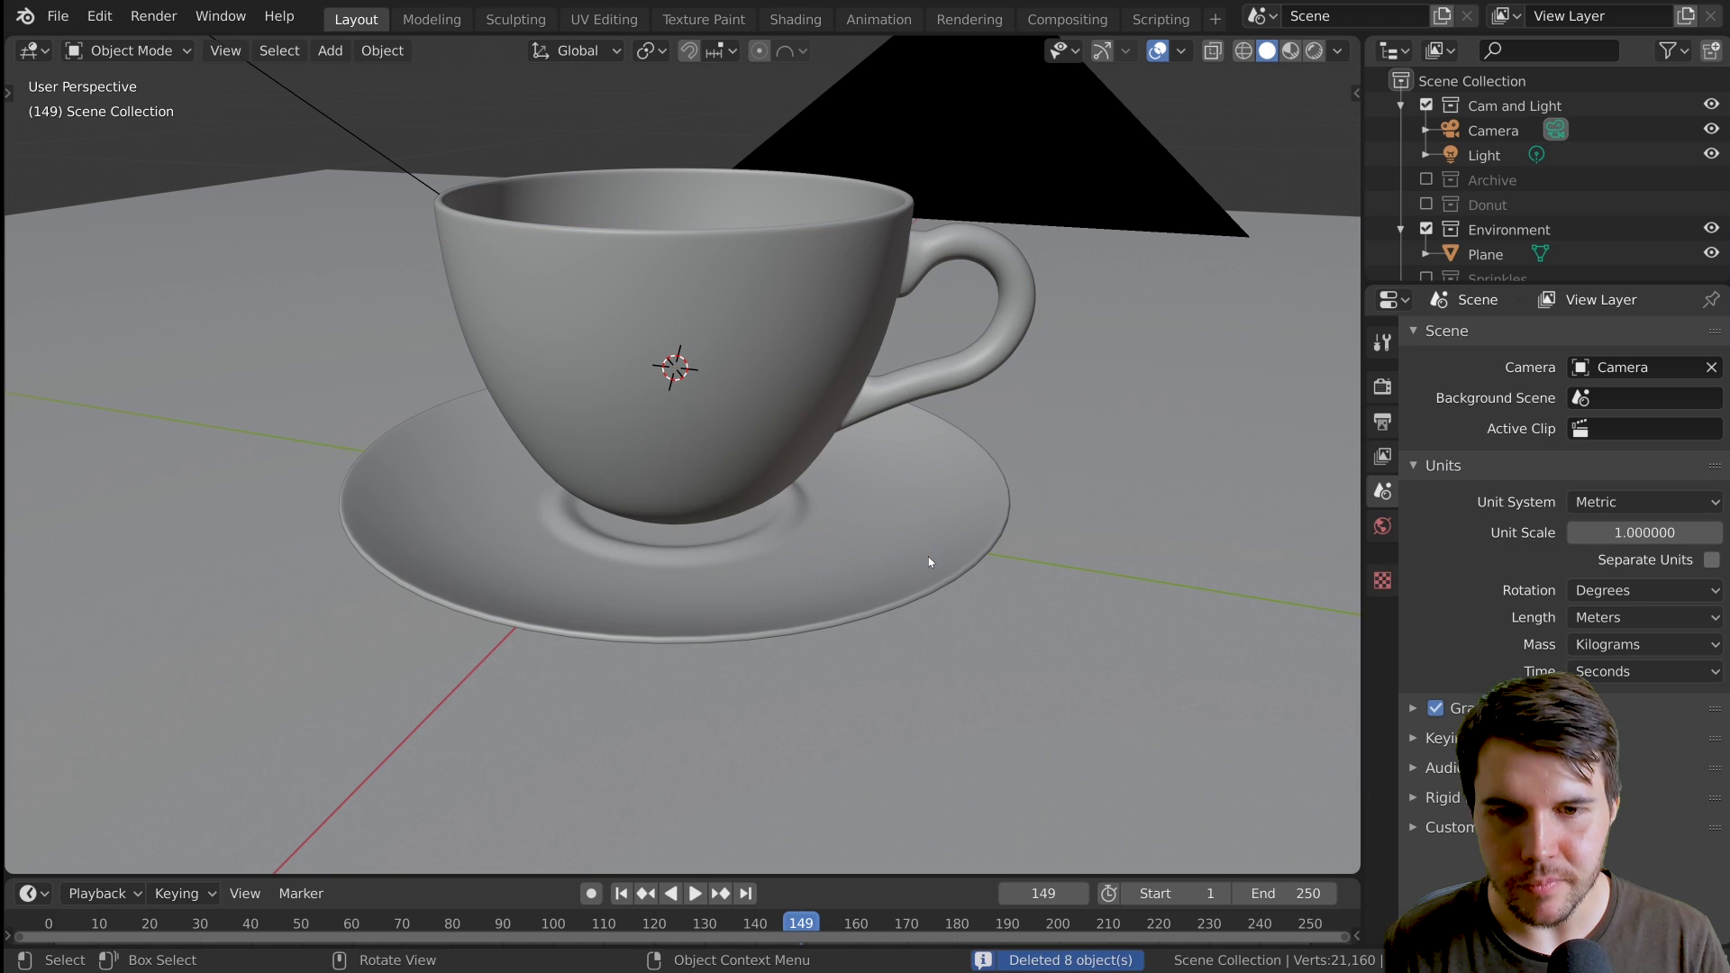
Select the plate under the cup and add an Array modifier to it
click(1054, 487)
click(987, 499)
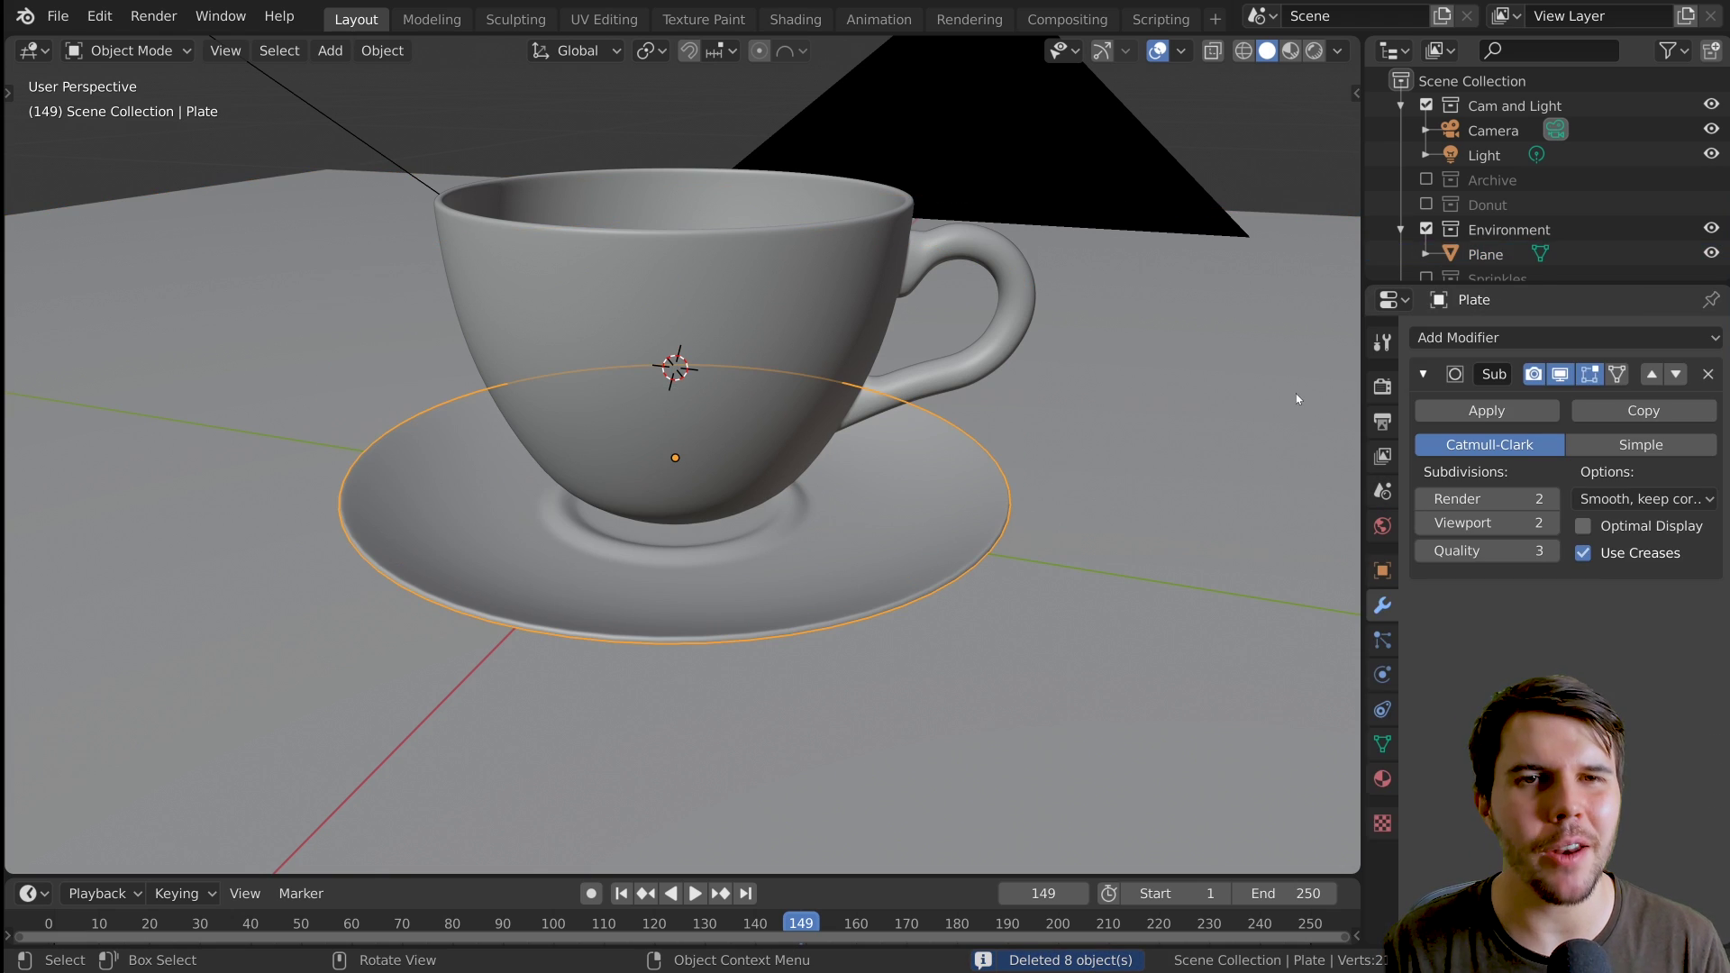
click(1501, 339)
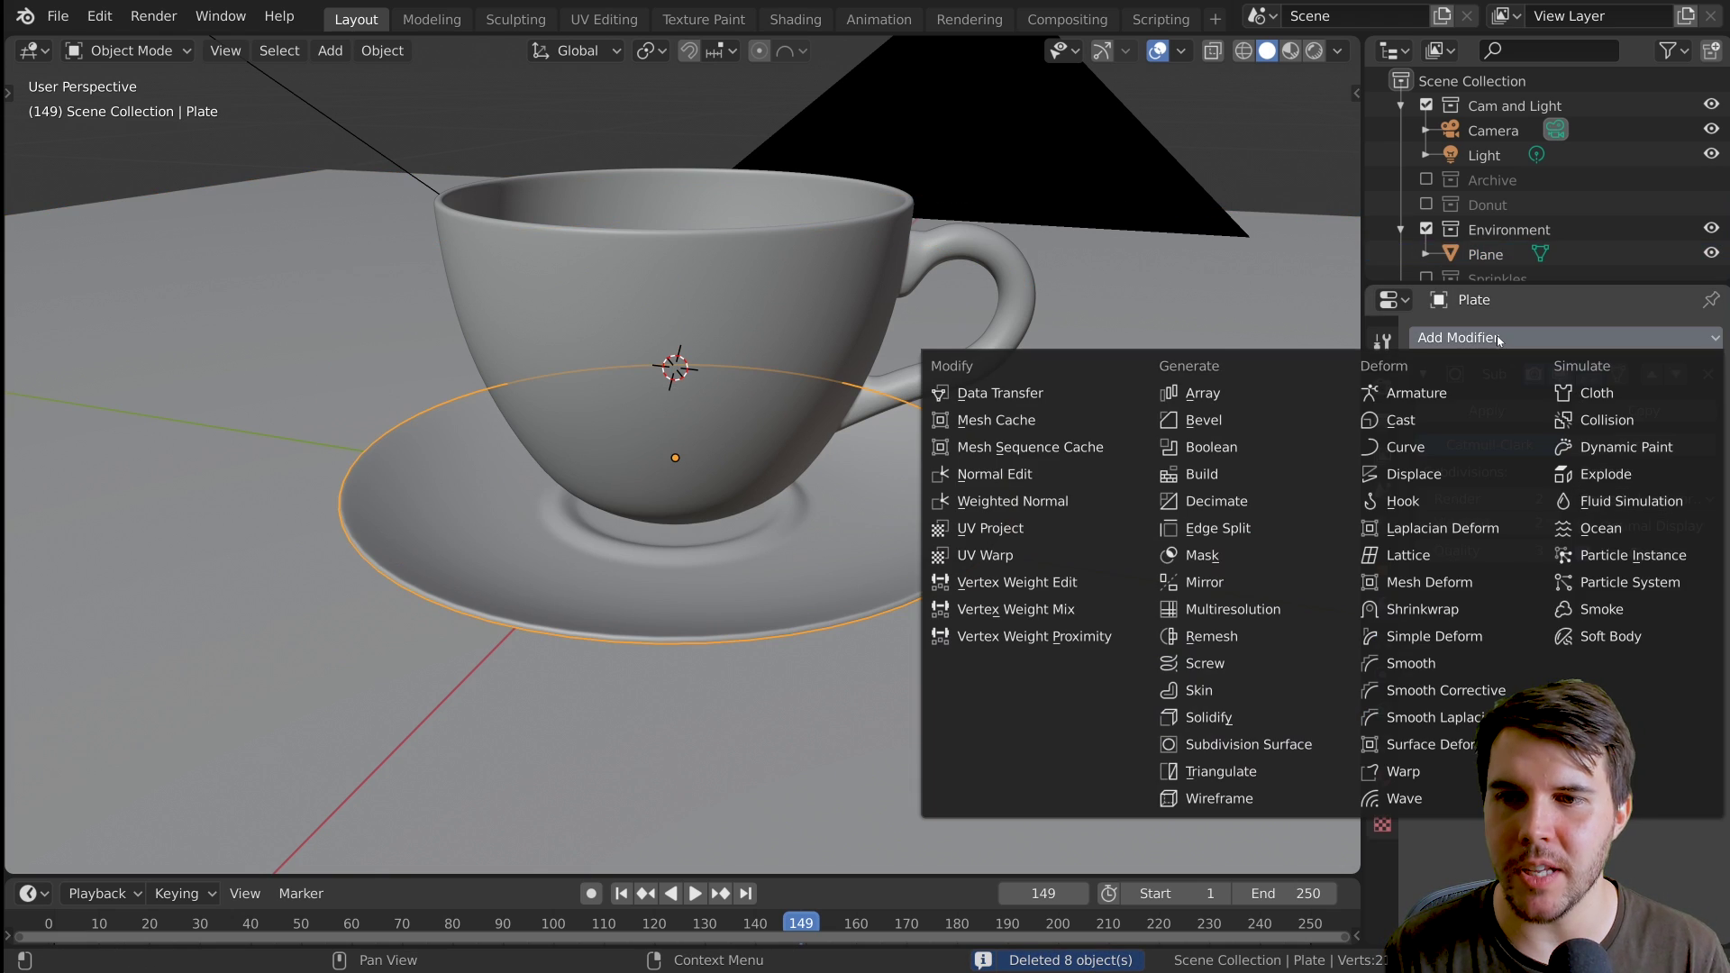
click(1201, 407)
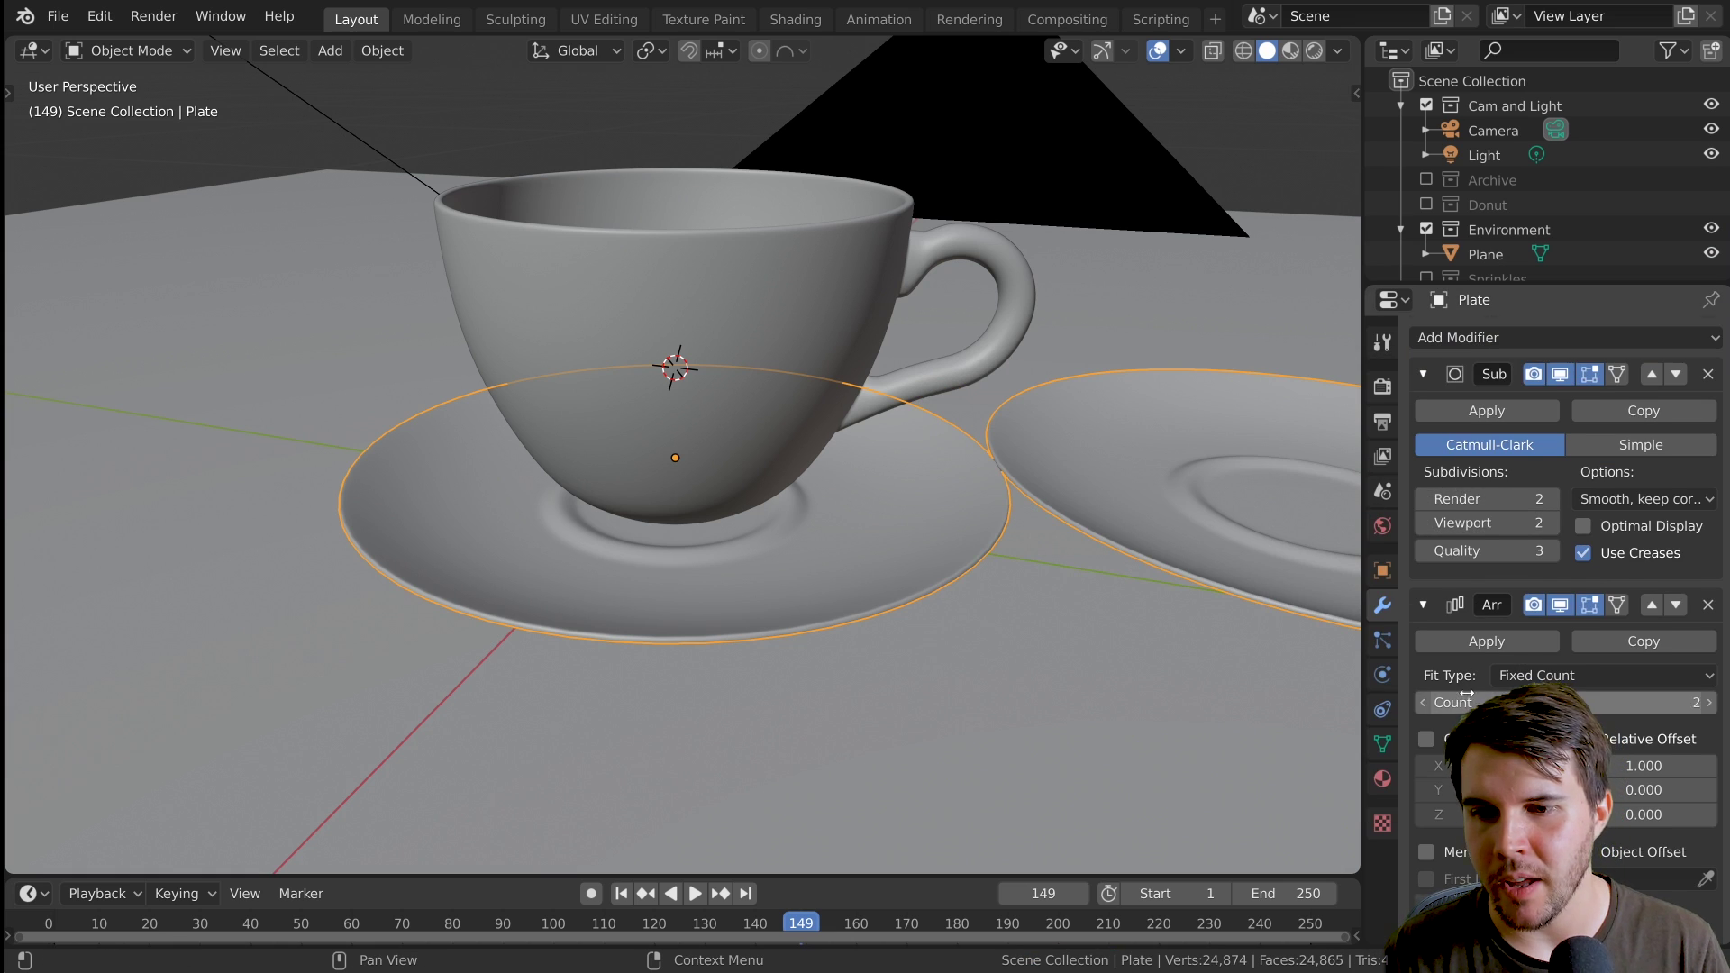
scroll(1588, 659, down, 2)
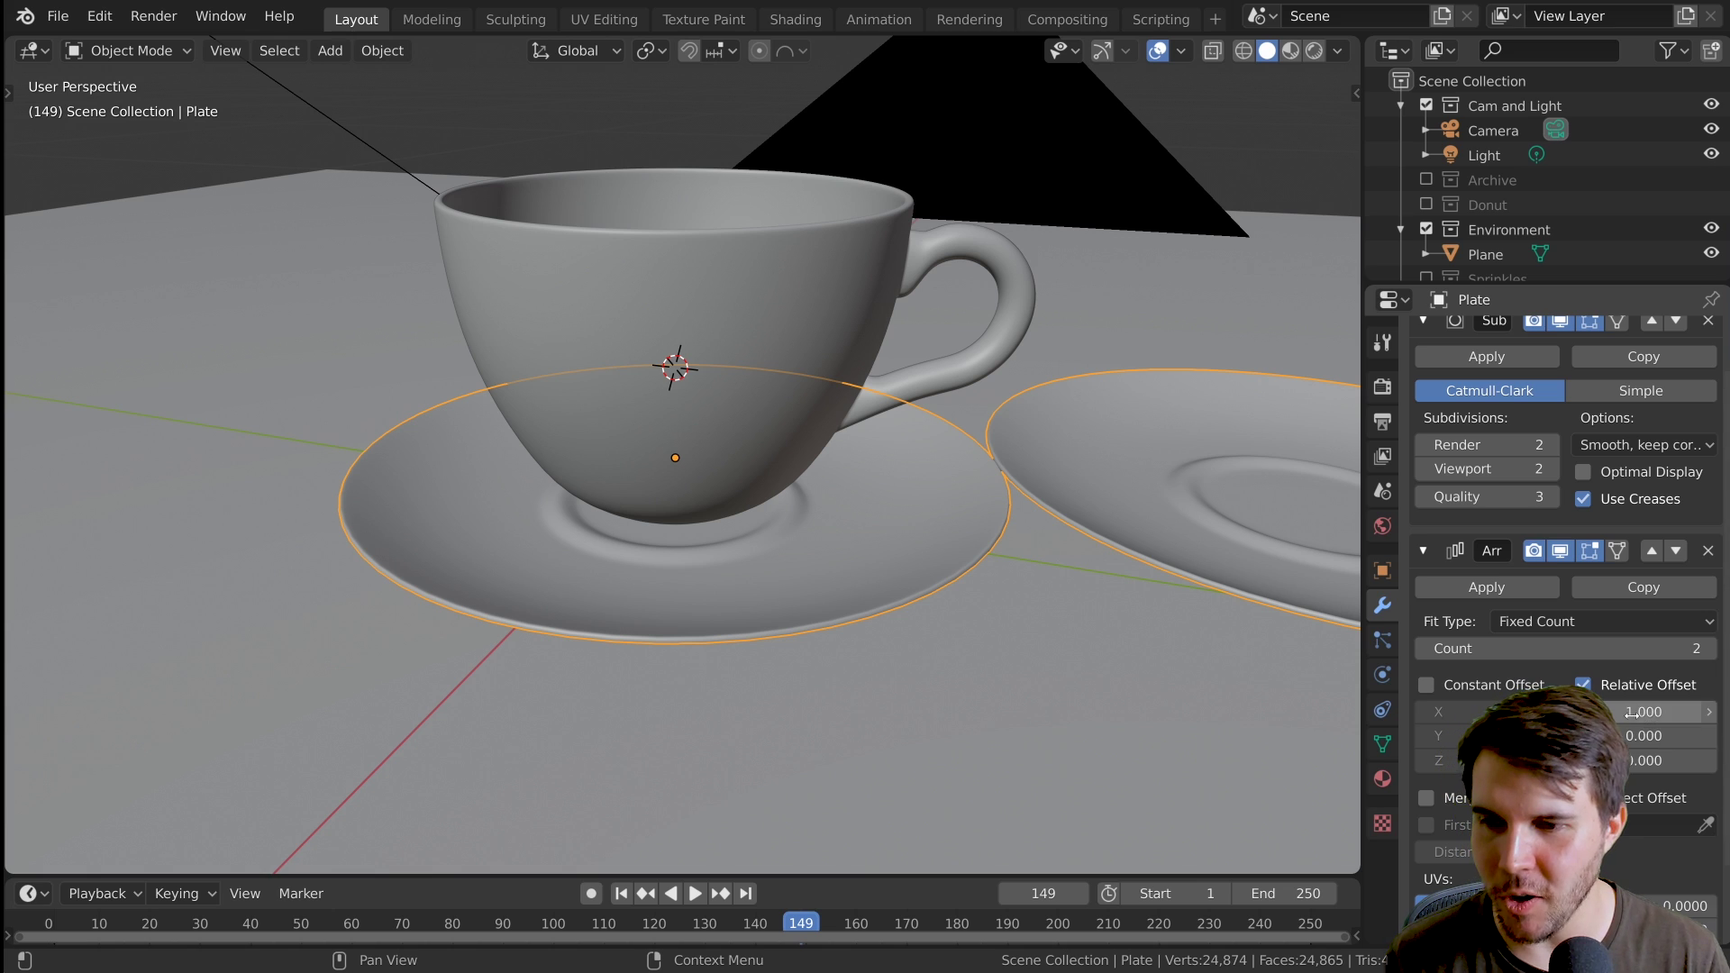
scroll(1004, 613, down, 3)
scroll(887, 488, up, 2)
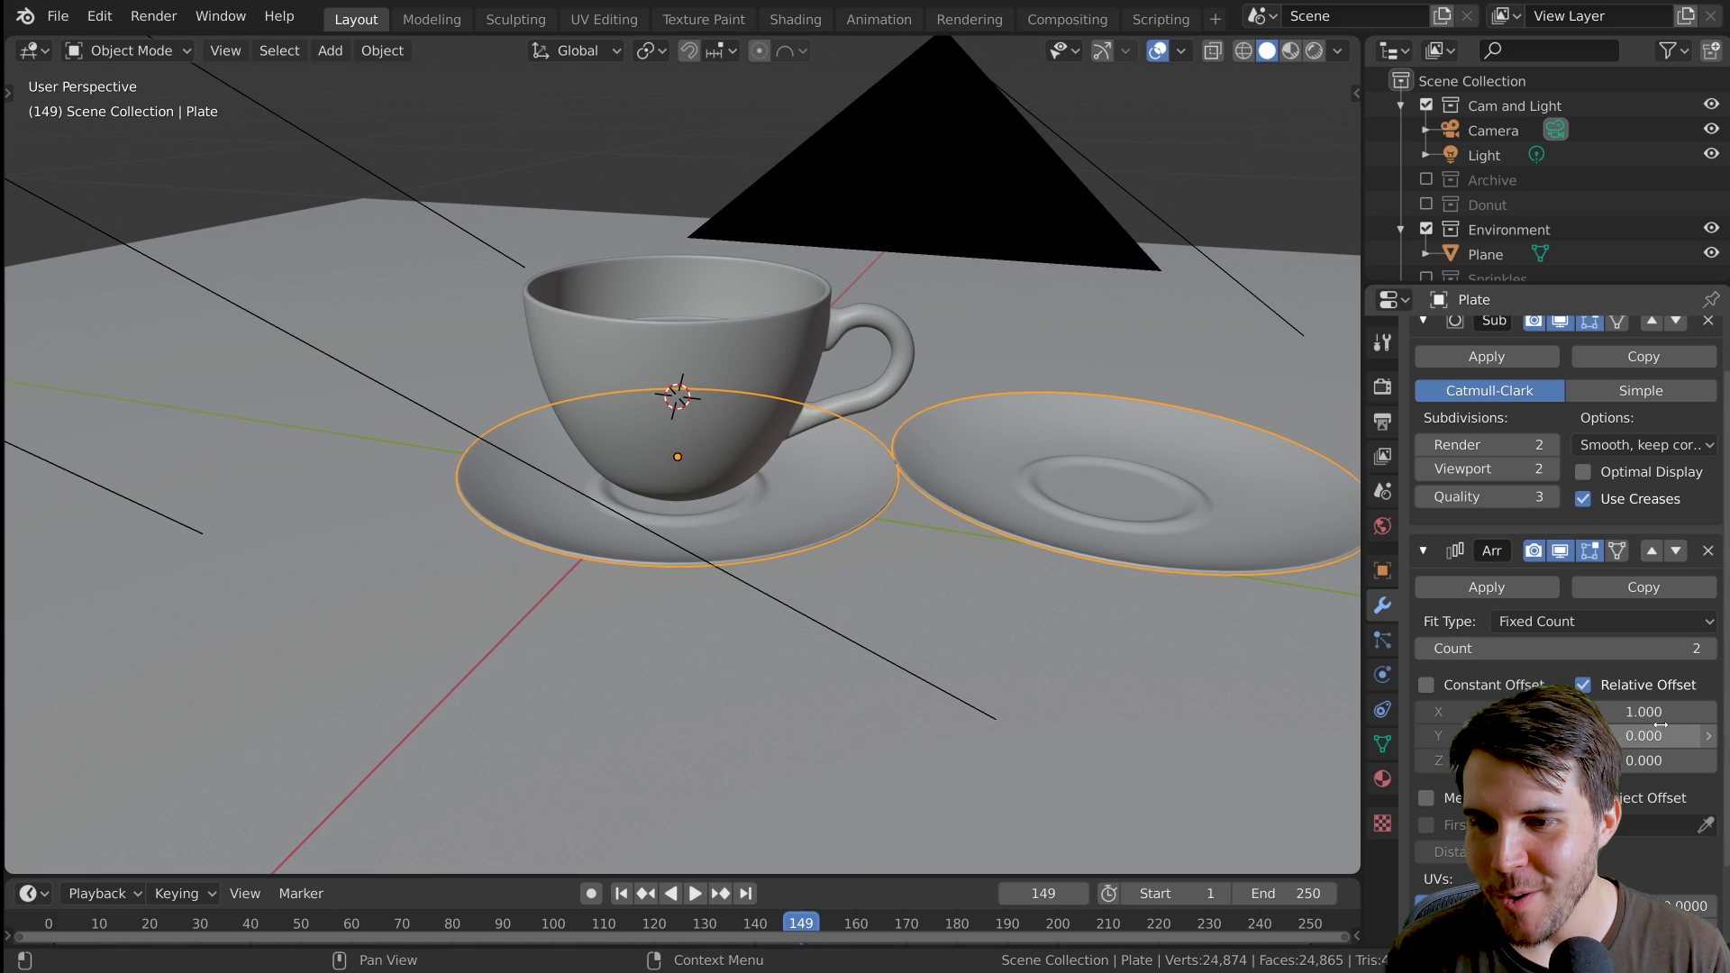
scroll(814, 533, down, 2)
middle_drag(814, 528, 865, 513)
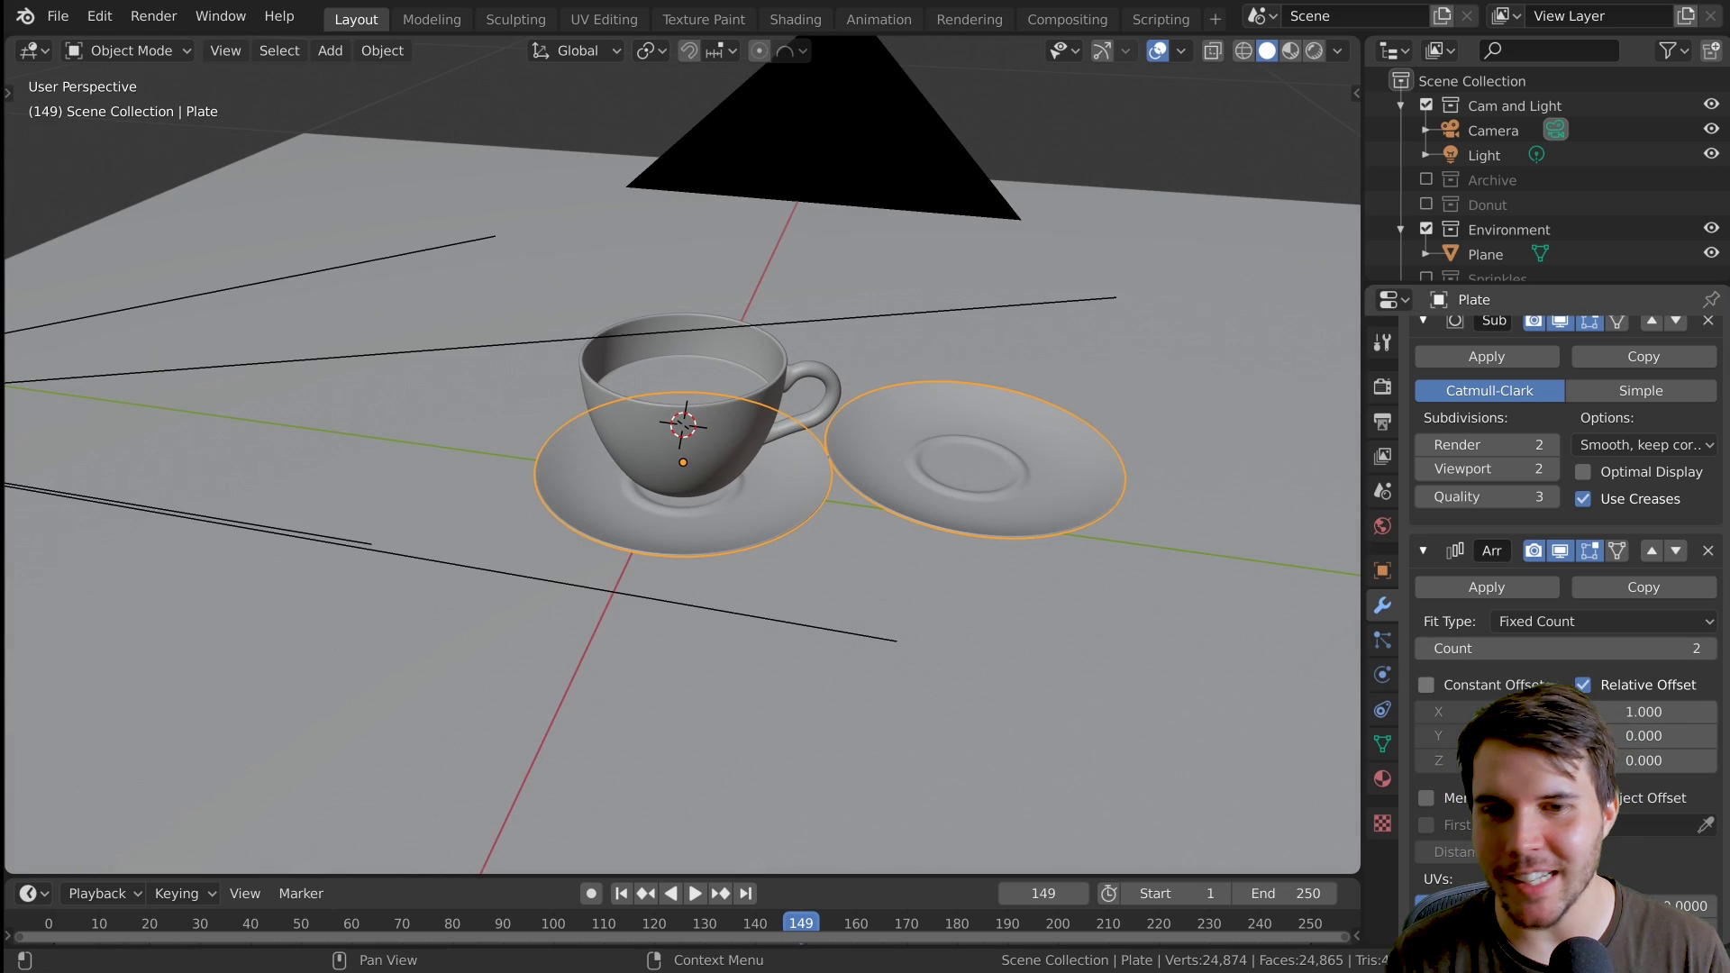
Set the plate's Array count to 5
drag(1676, 660, 1712, 660)
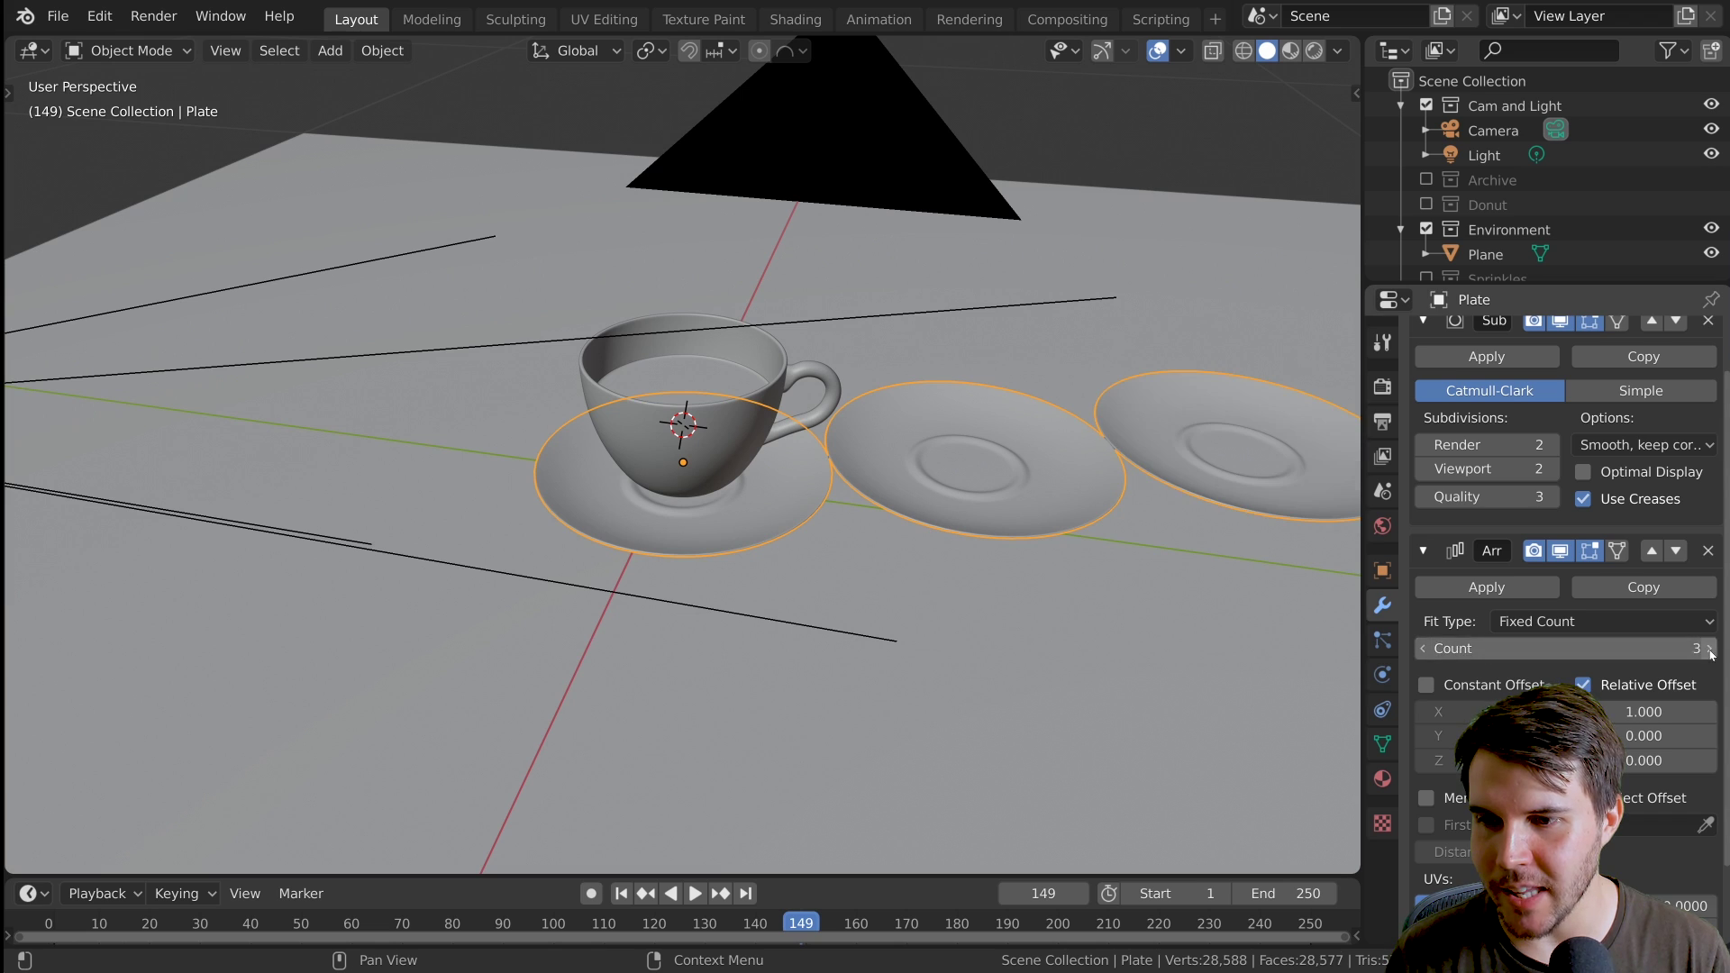
scroll(1159, 559, down, 3)
middle_drag(1159, 560, 928, 471)
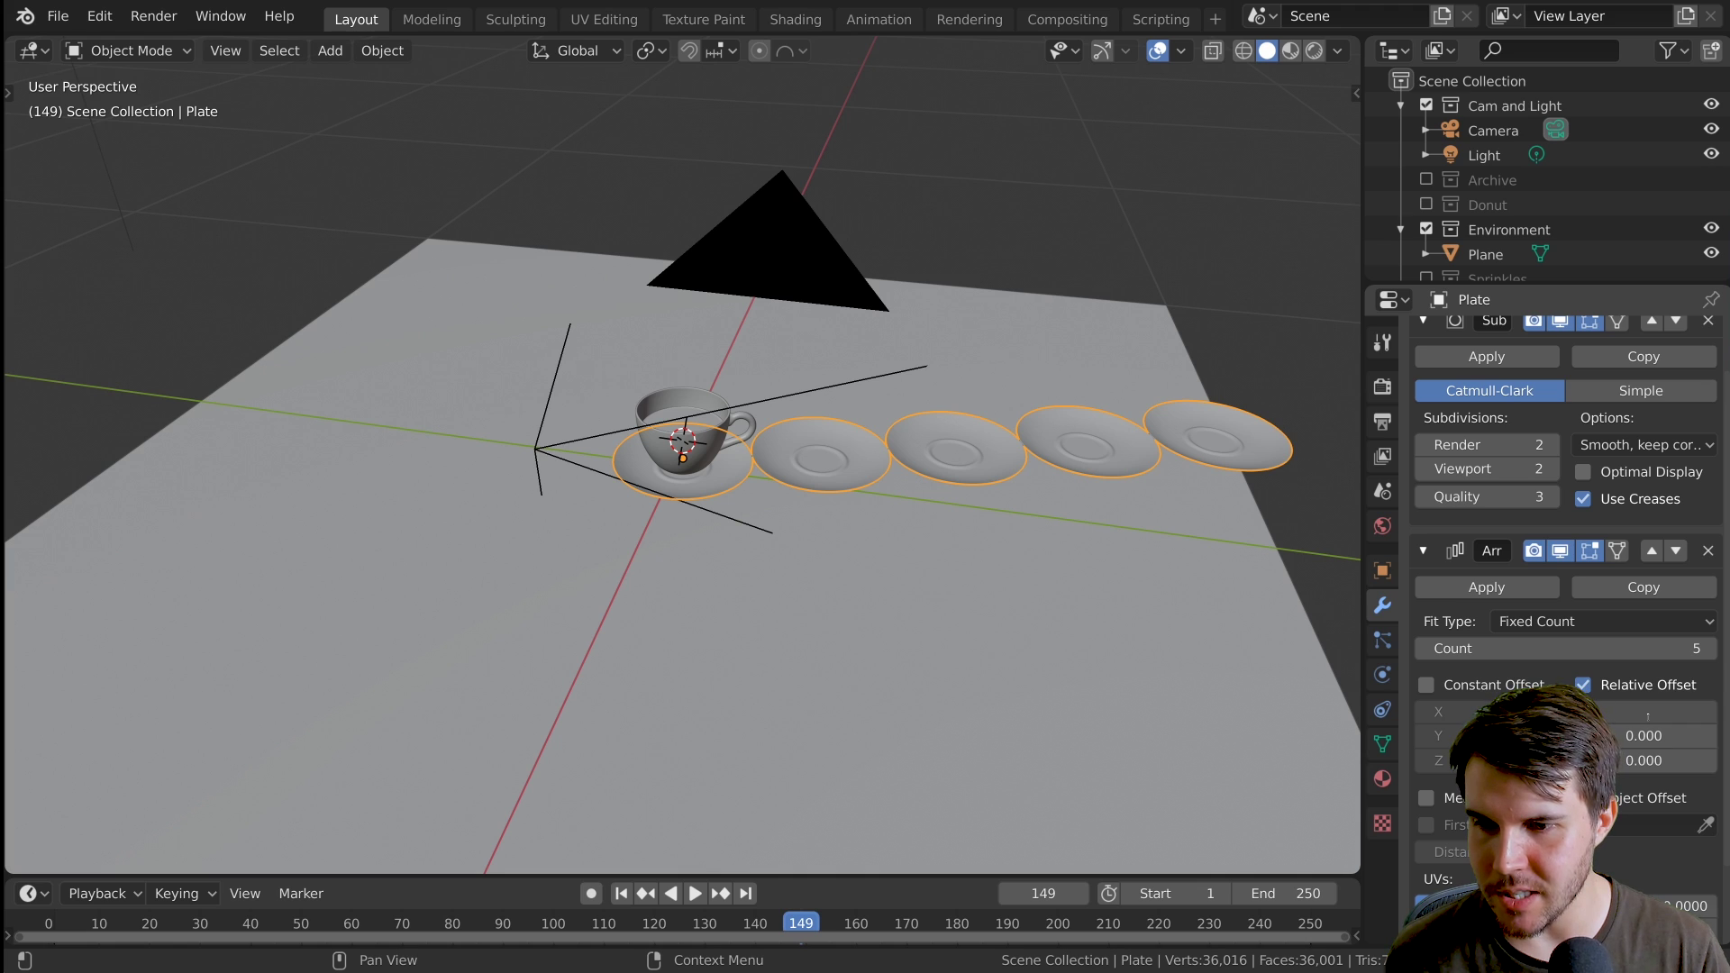
Set the plate array's relative offset to 0 in X and 1 in Z so the copies stack vertically
text(0)
key(Tab)
key(Tab)
key(Tab)
key(Escape)
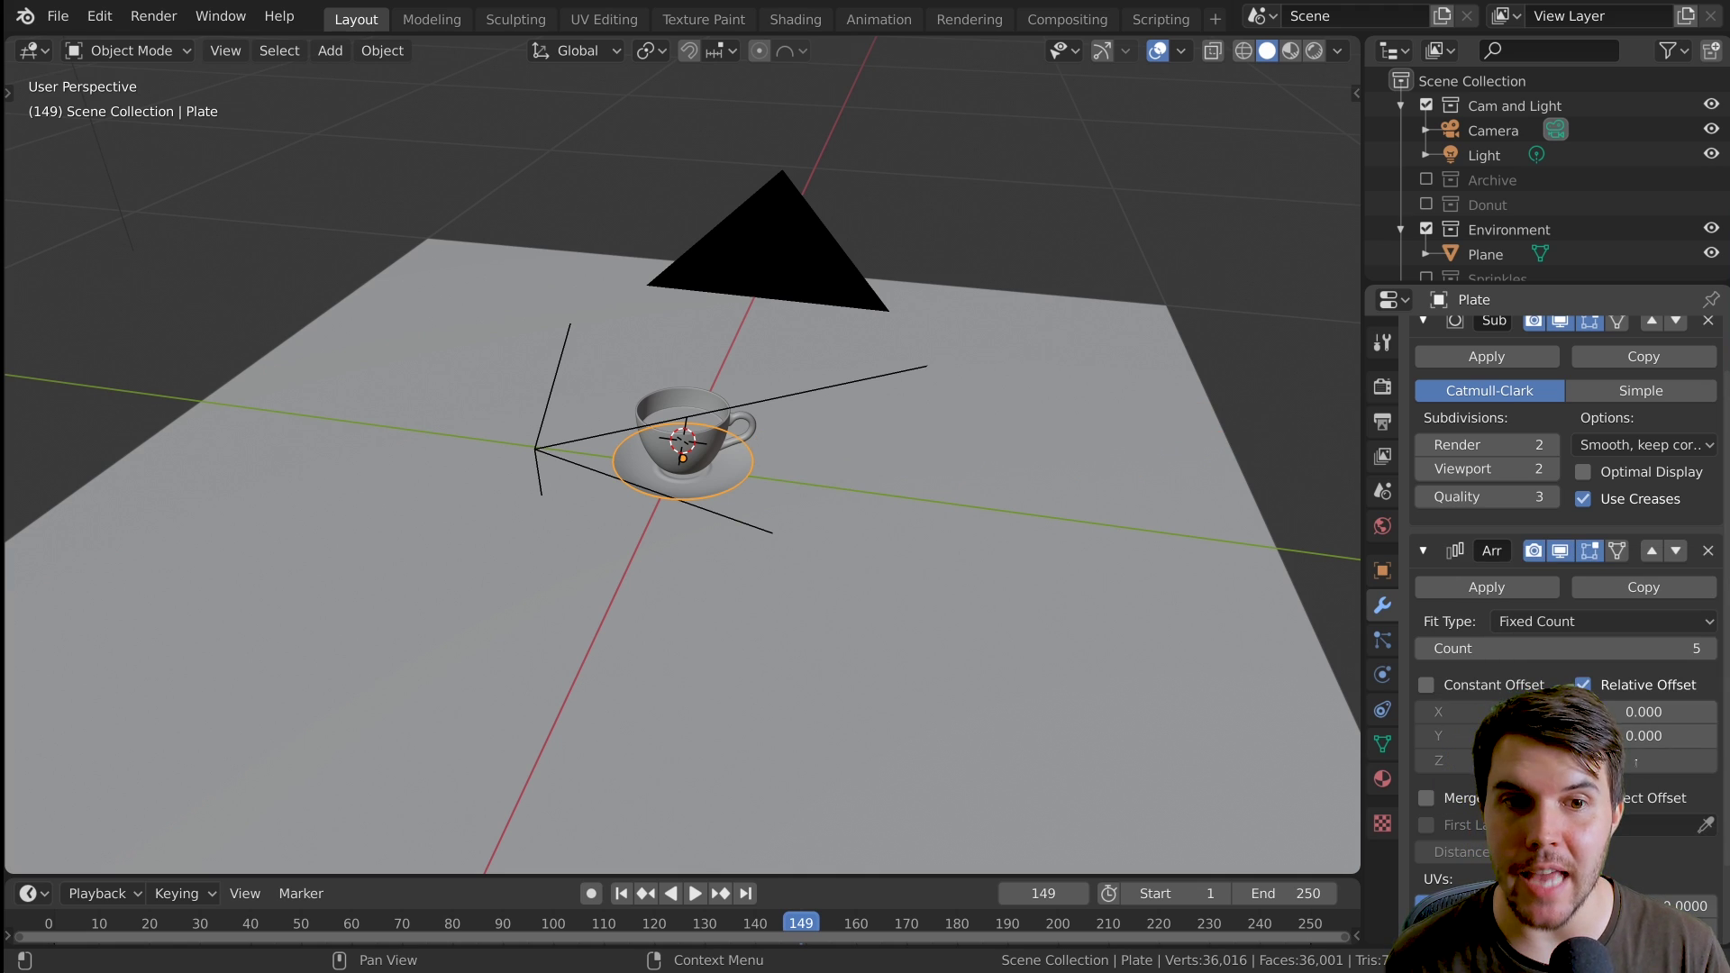
text(1)
key(Return)
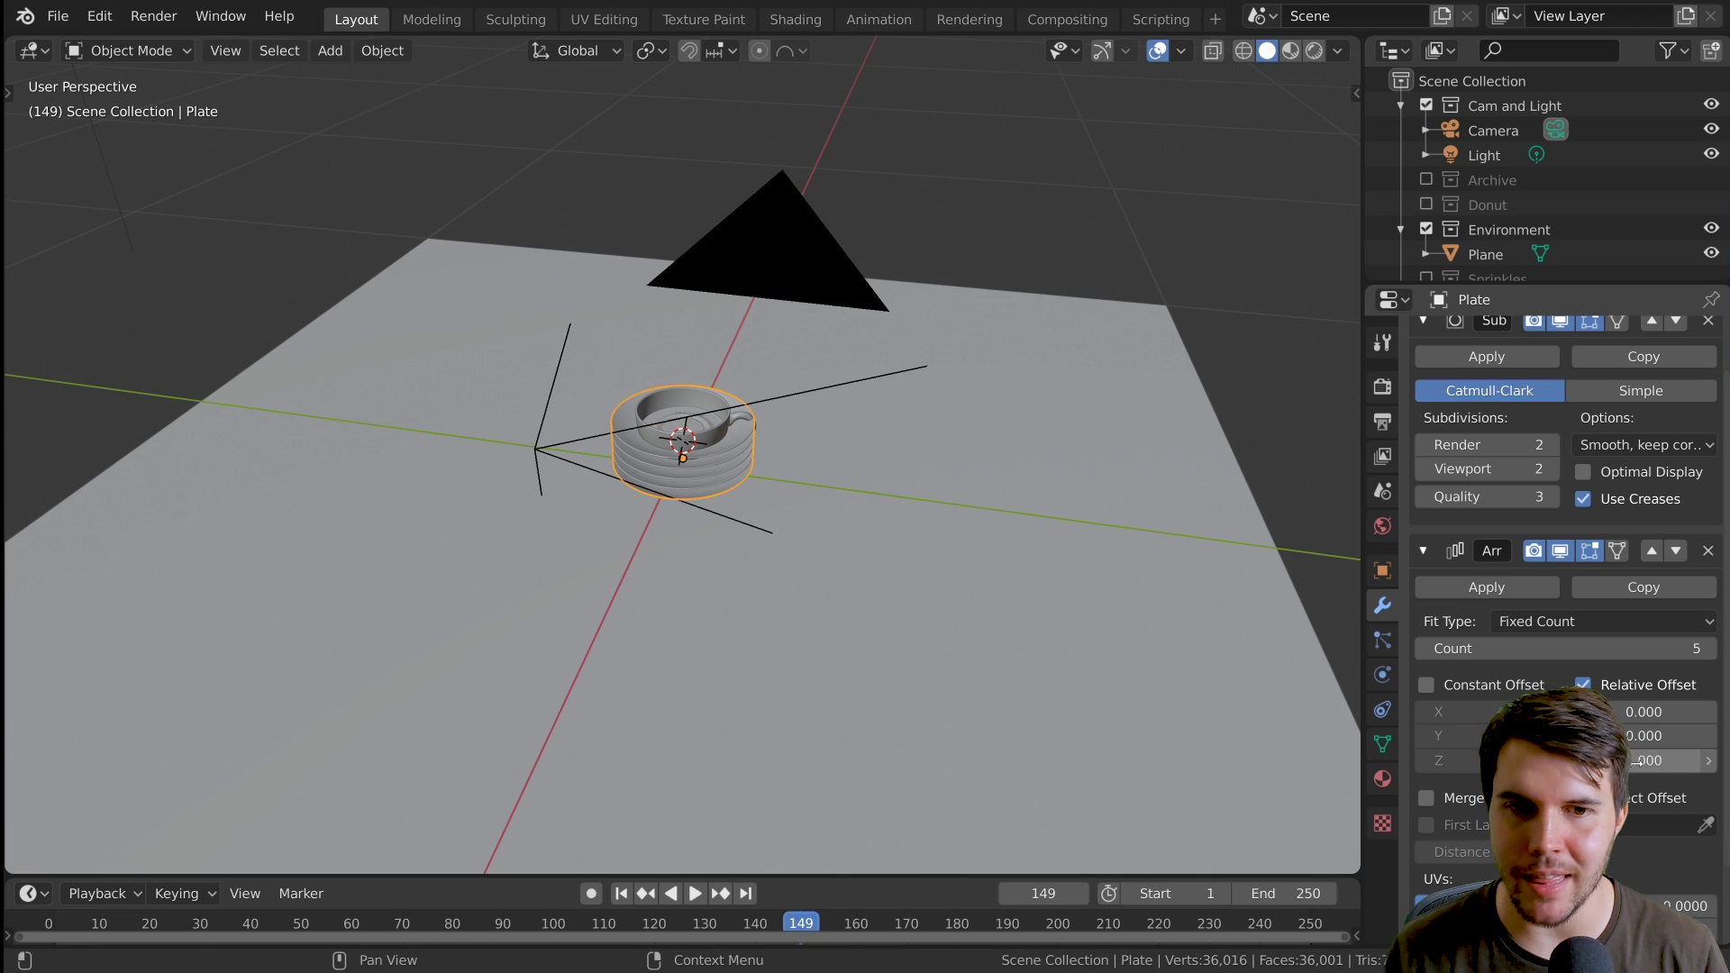
Tighten the plate stack by setting the array's relative Z offset to 0.640
scroll(882, 627, up, 6)
middle_drag(882, 626, 884, 535)
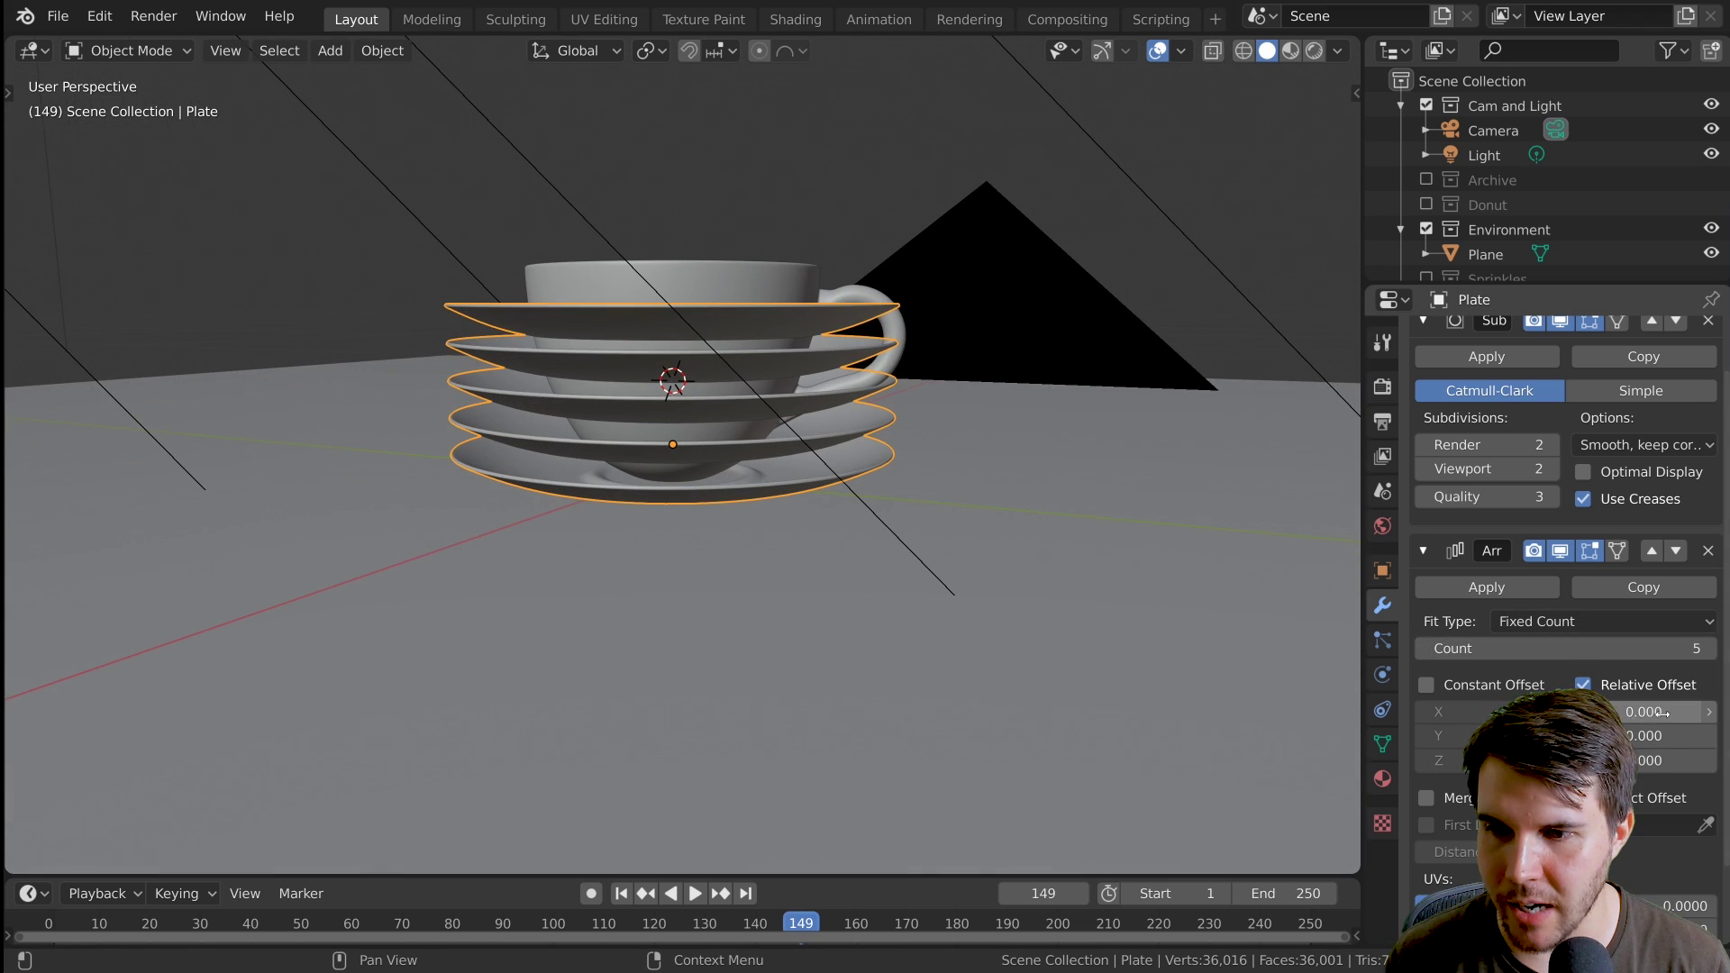
drag(1658, 761, 1540, 761)
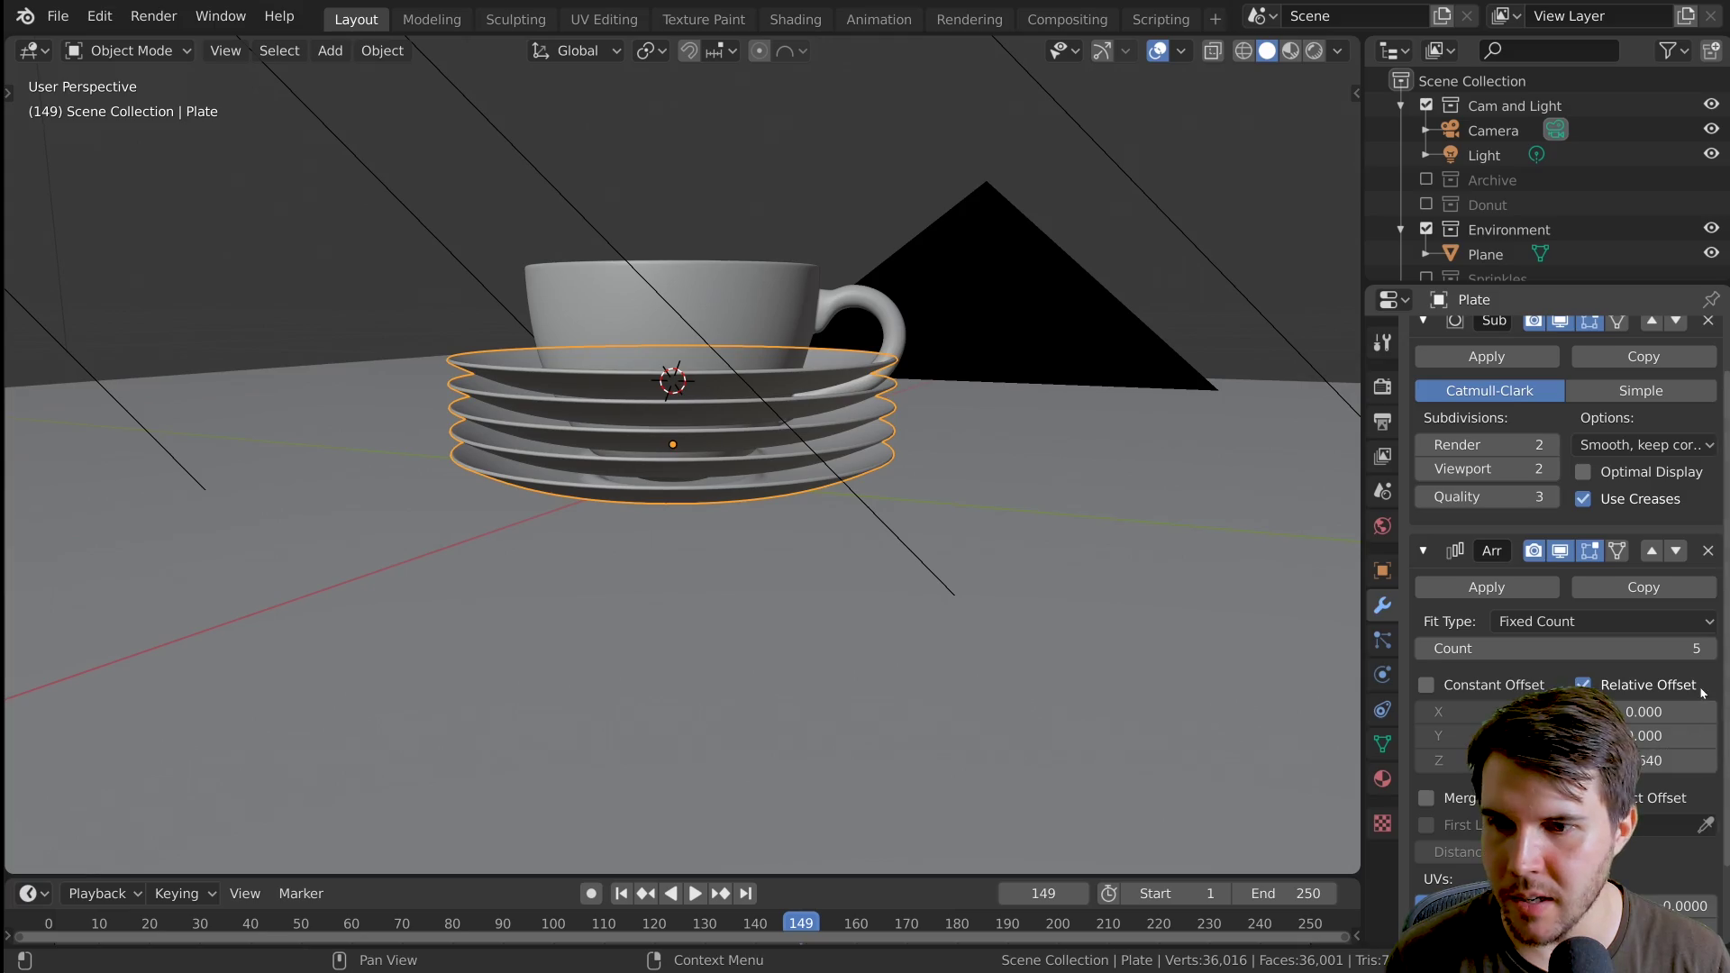
Set the plate's Array count to 9 and deselect everything
click(1708, 649)
click(1708, 649)
click(1708, 649)
click(1708, 649)
key(alt+a)
mouse_move(937, 495)
middle_down()
mouse_move(1017, 525)
mouse_move(811, 550)
middle_up()
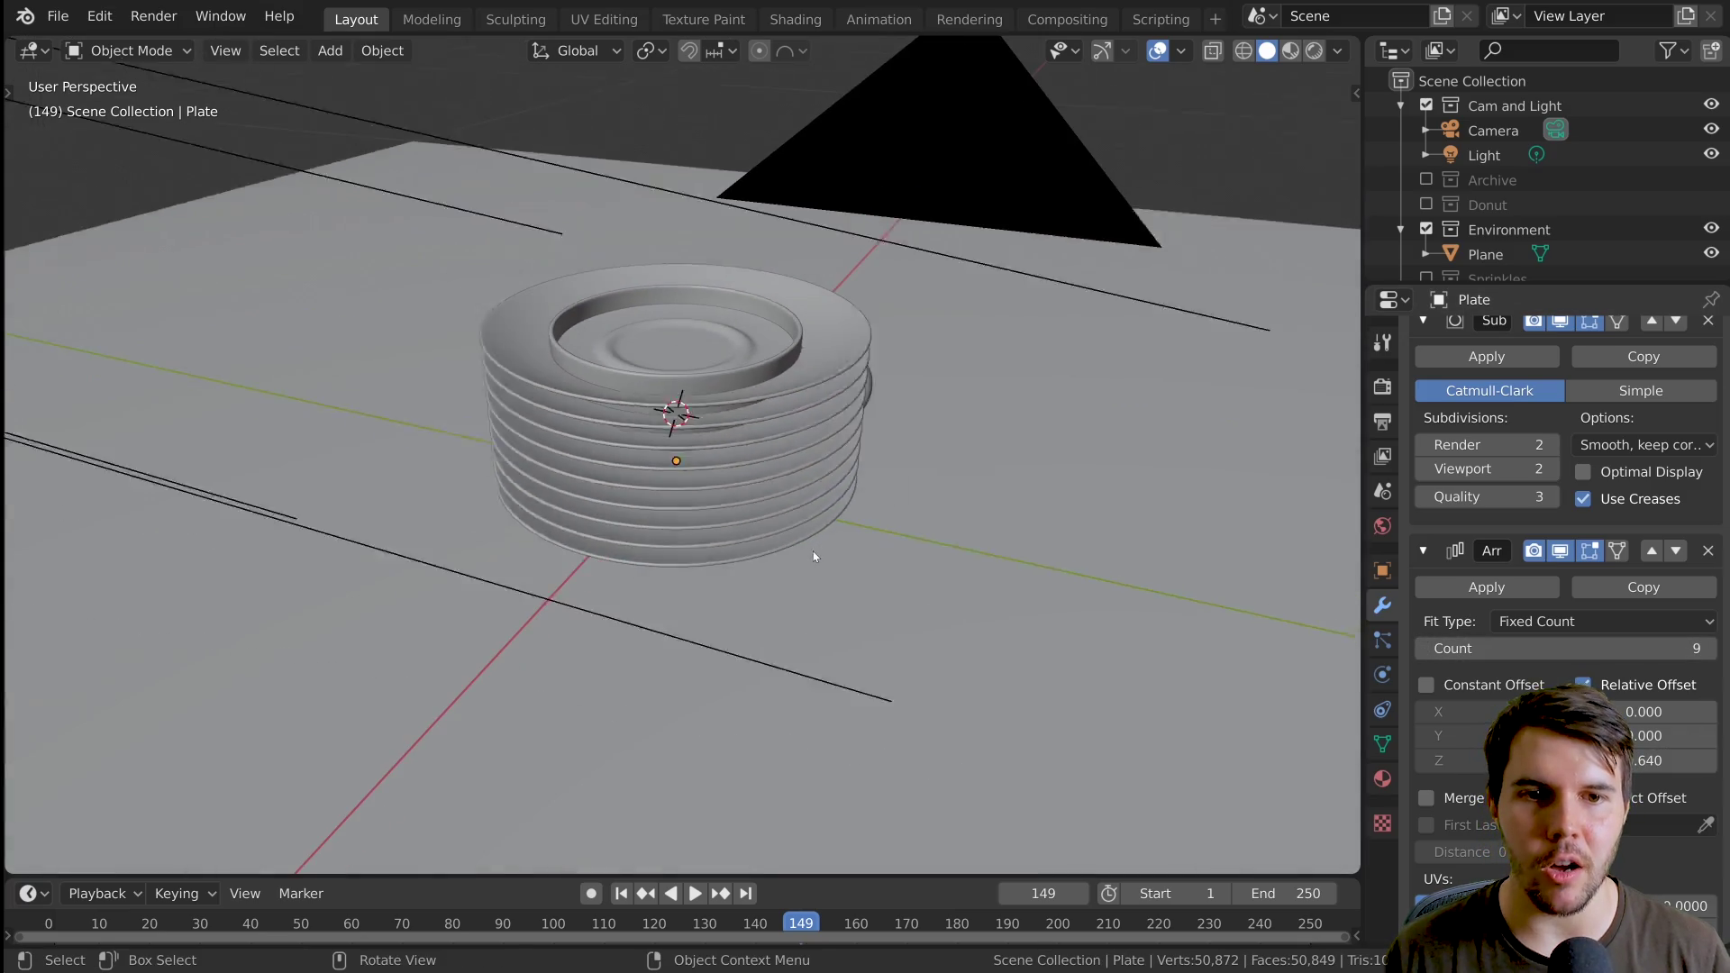
Switch the viewport to Rendered shading and examine the plate stack through the camera
key(z)
click(826, 348)
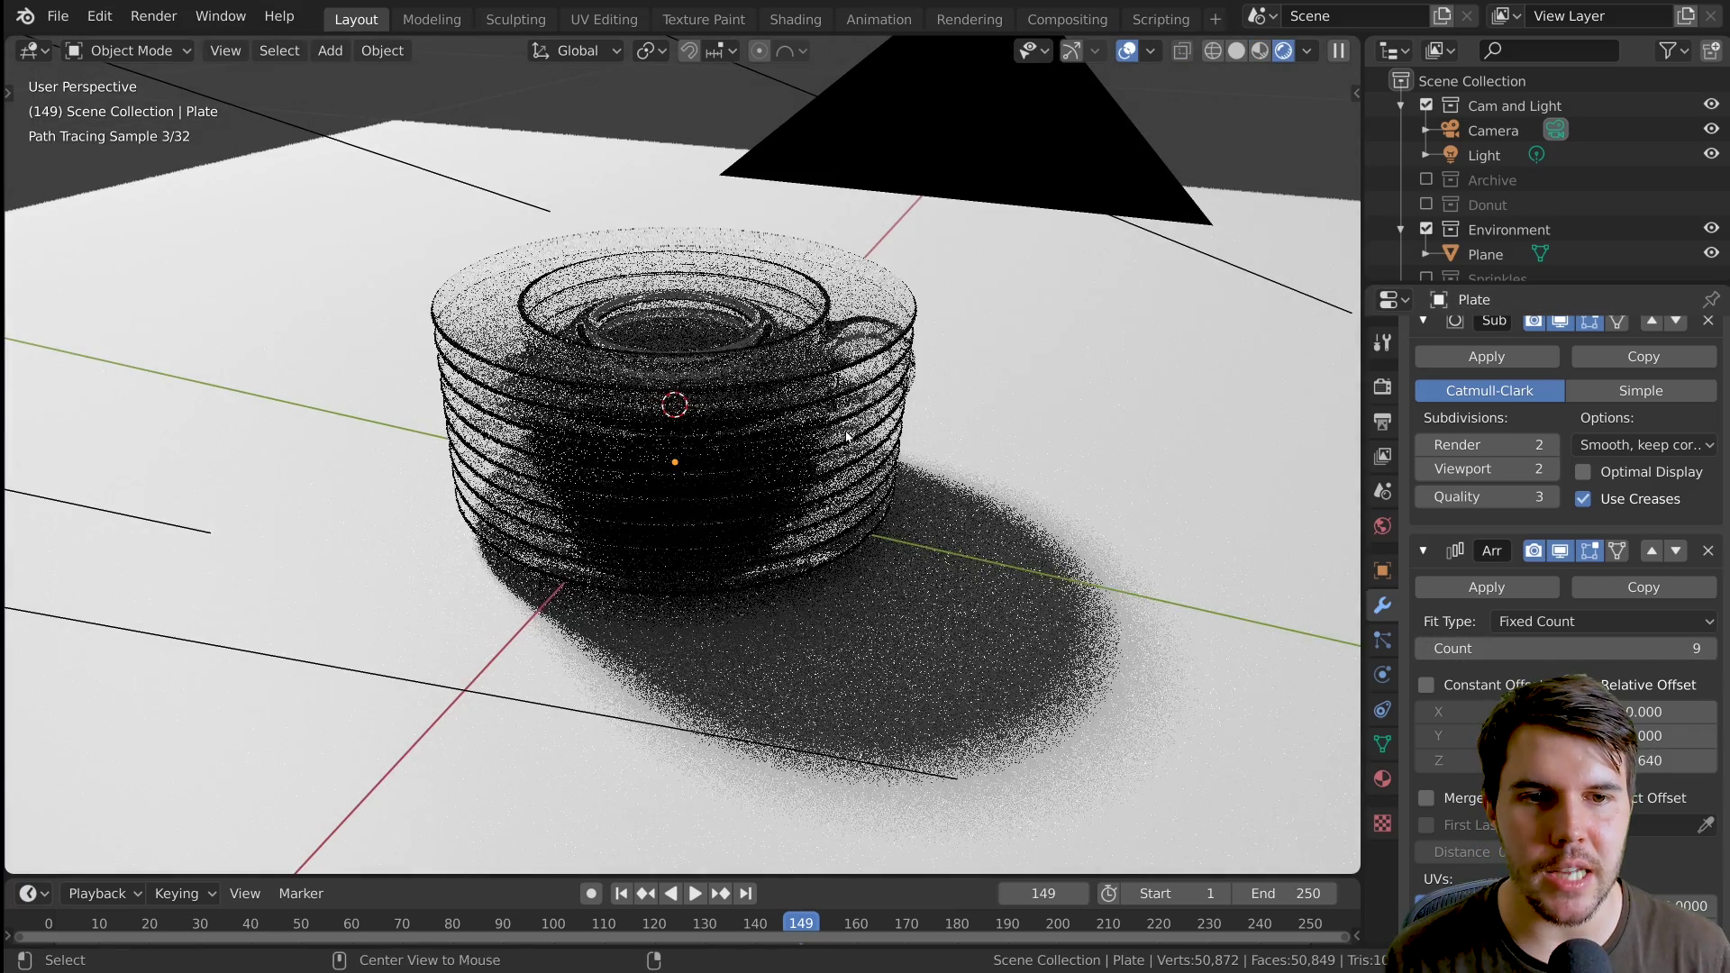
middle_drag(847, 437, 940, 394)
key(KP_0)
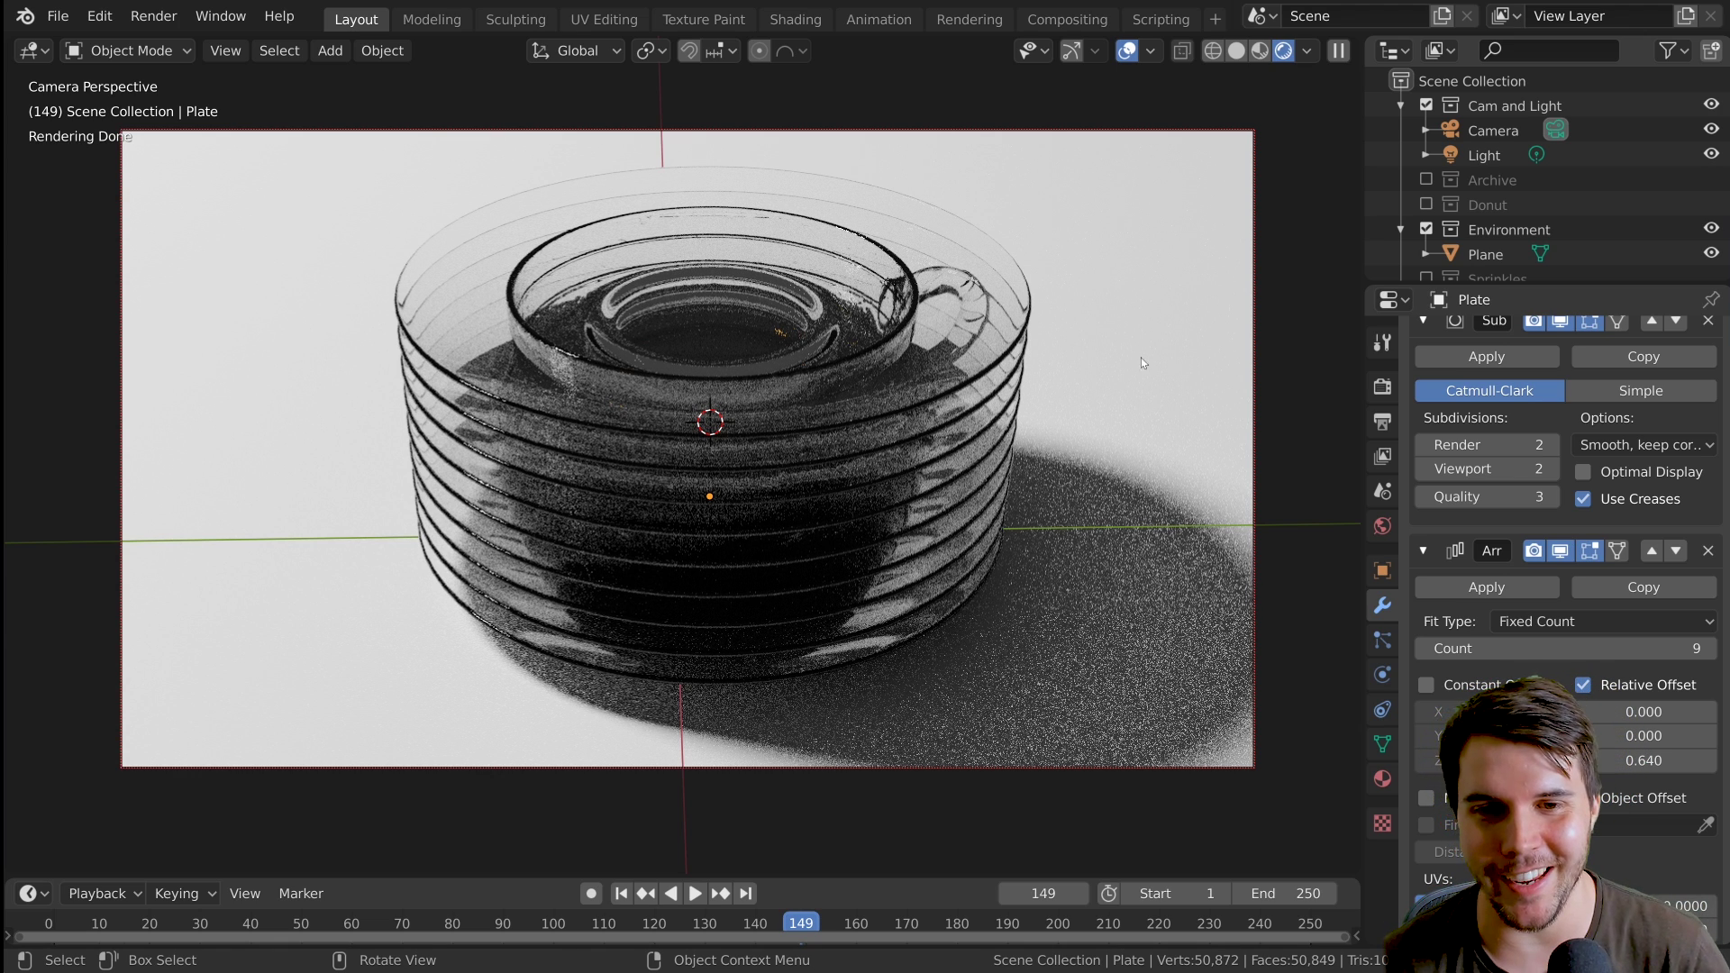
Remove the Array modifier from the plate, keeping its Subdivision modifier
click(1708, 550)
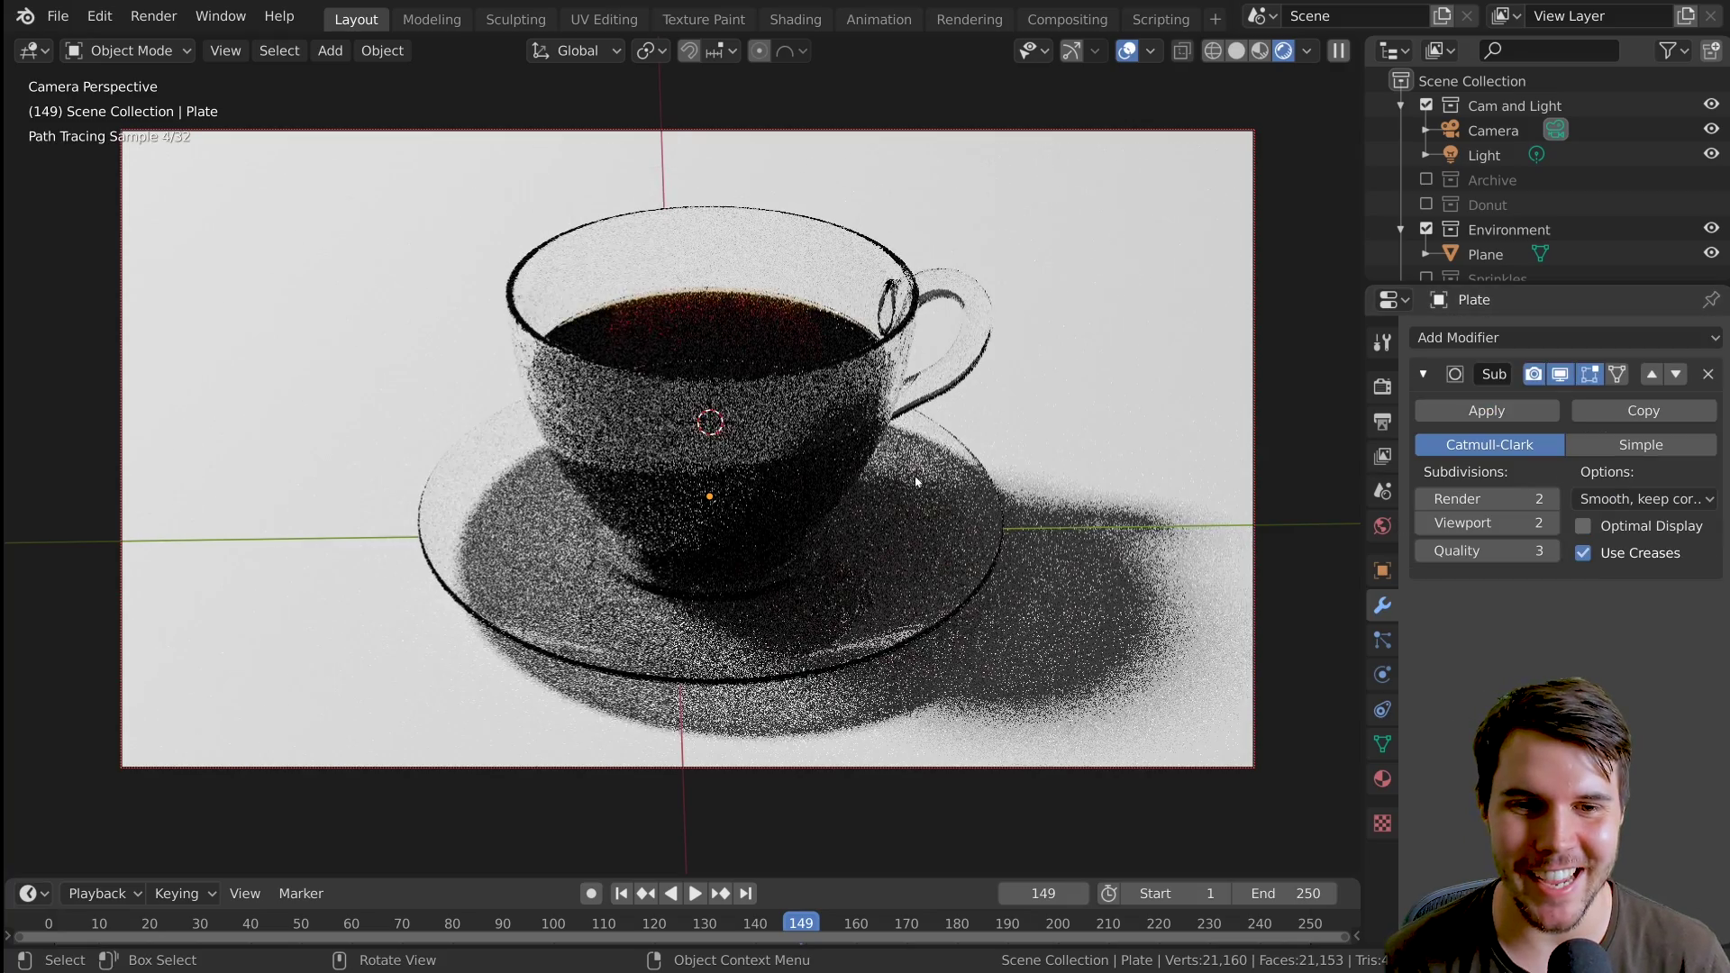
middle_drag(915, 482, 814, 494)
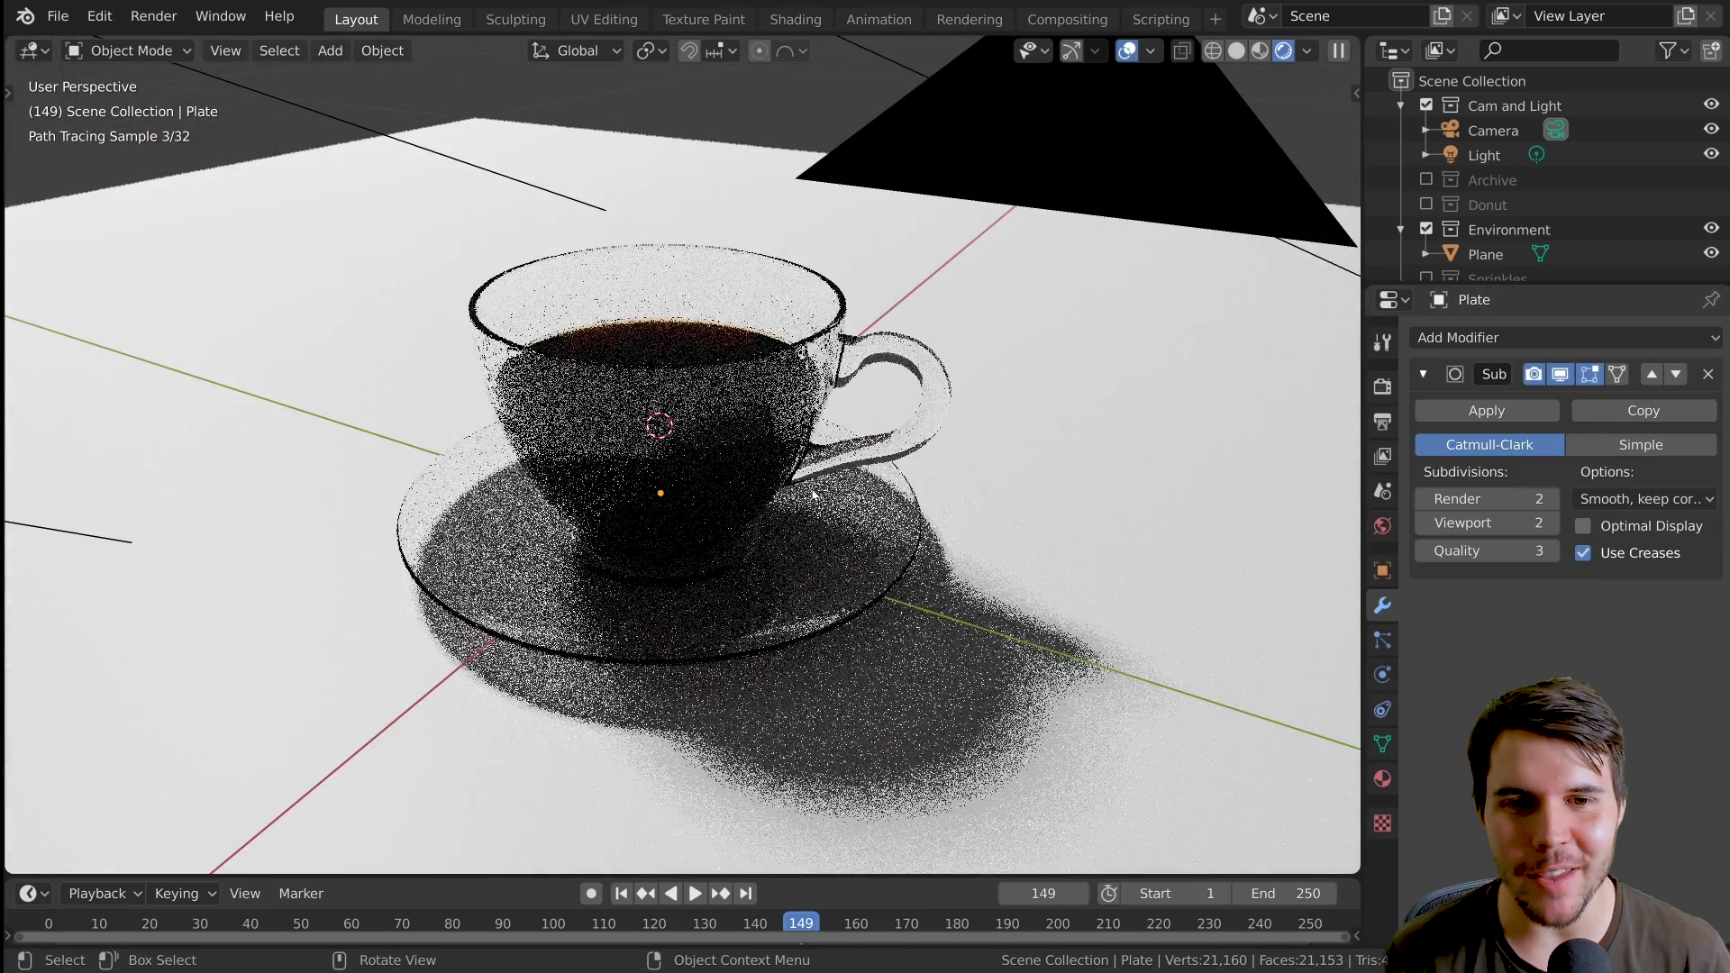